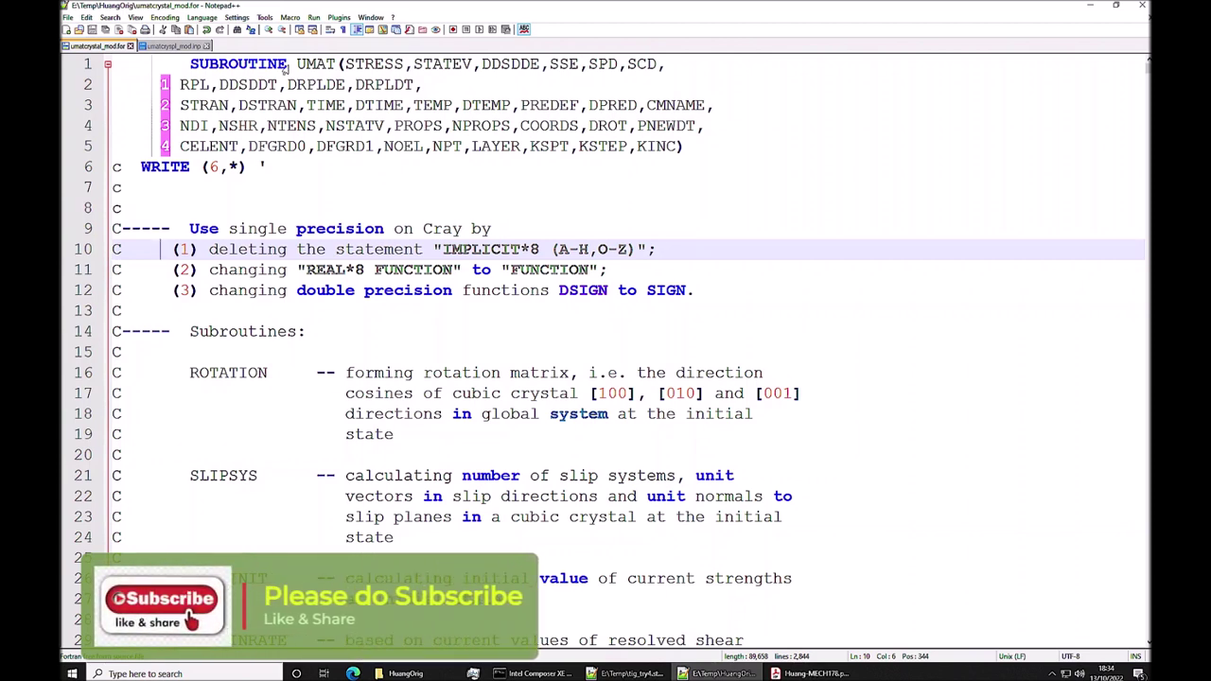
Scroll umatcrystal_mod.for's header to the subroutine list and mark the ROTATION description on line 16
left_click(182, 66)
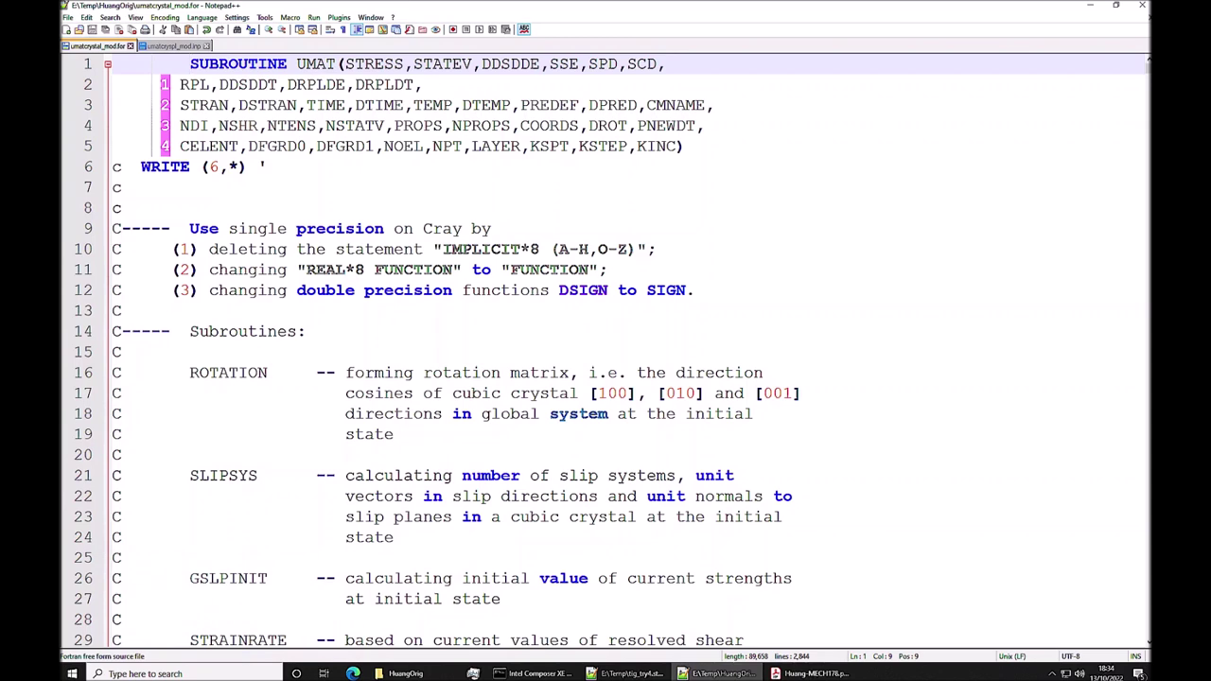
scroll(606, 350, "down", 2)
scroll(605, 350, "up", 2)
scroll(605, 351, "down", 2)
scroll(605, 350, "up", 2)
scroll(606, 351, "down", 2)
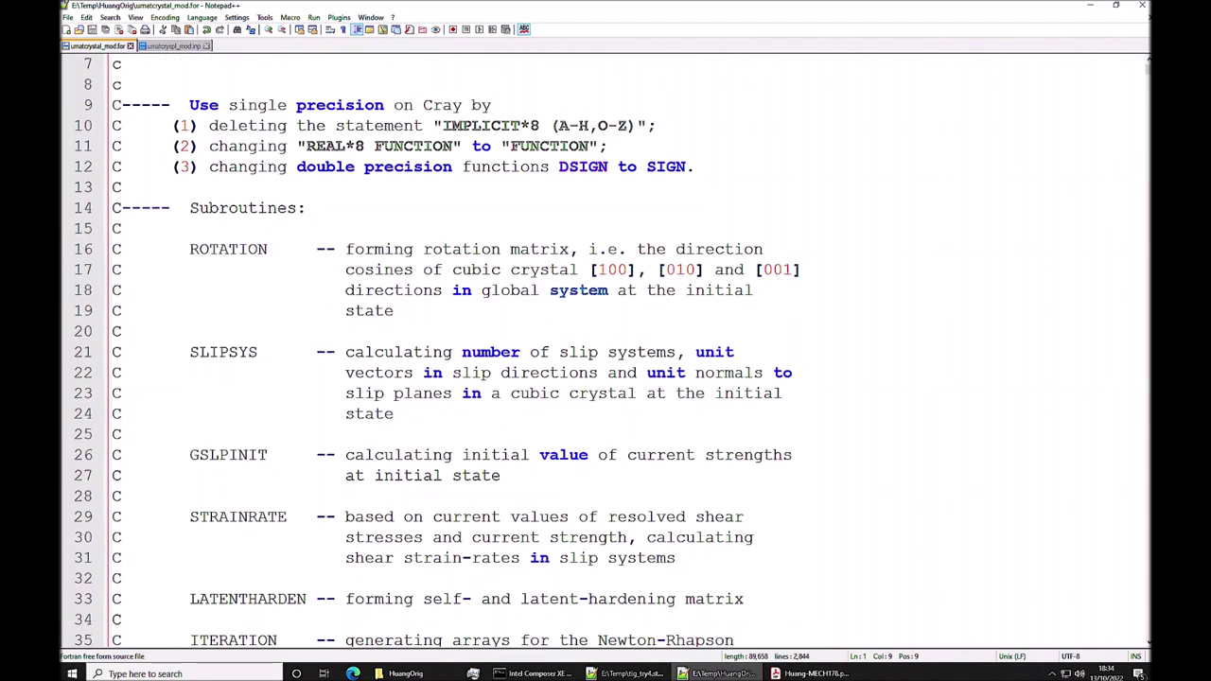
scroll(605, 350, "down", 2)
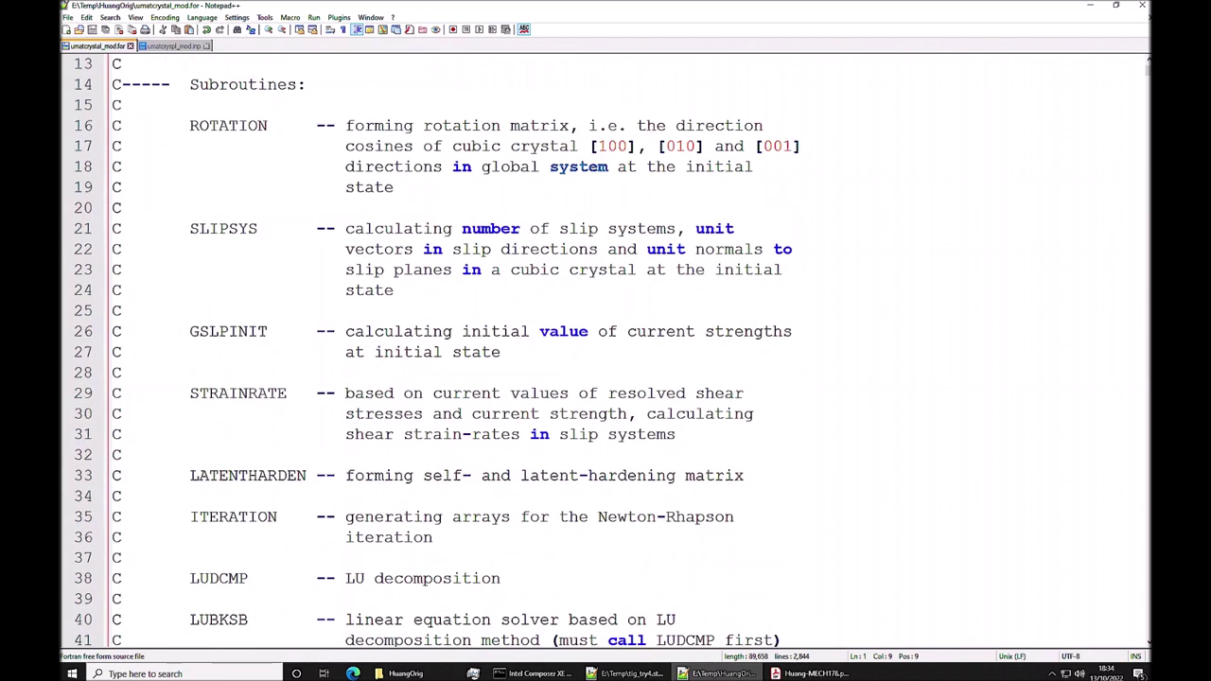
scroll(605, 350, "up", 1)
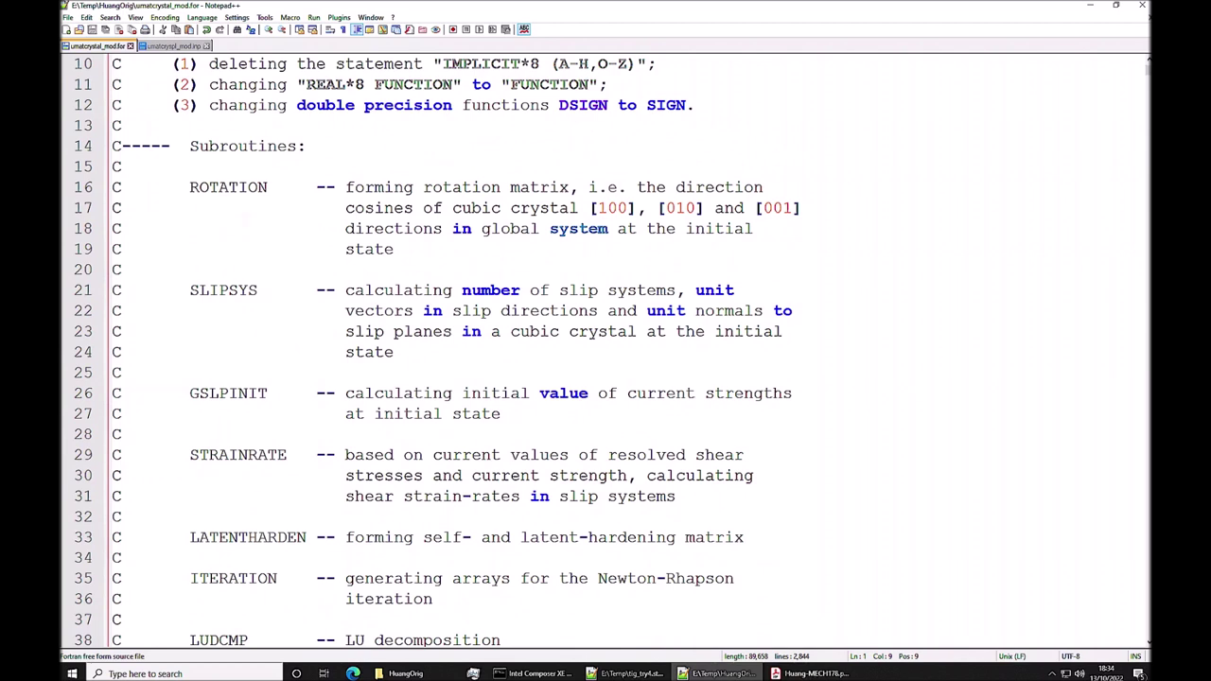
left_click_drag(190, 187, 394, 187)
left_click(510, 187)
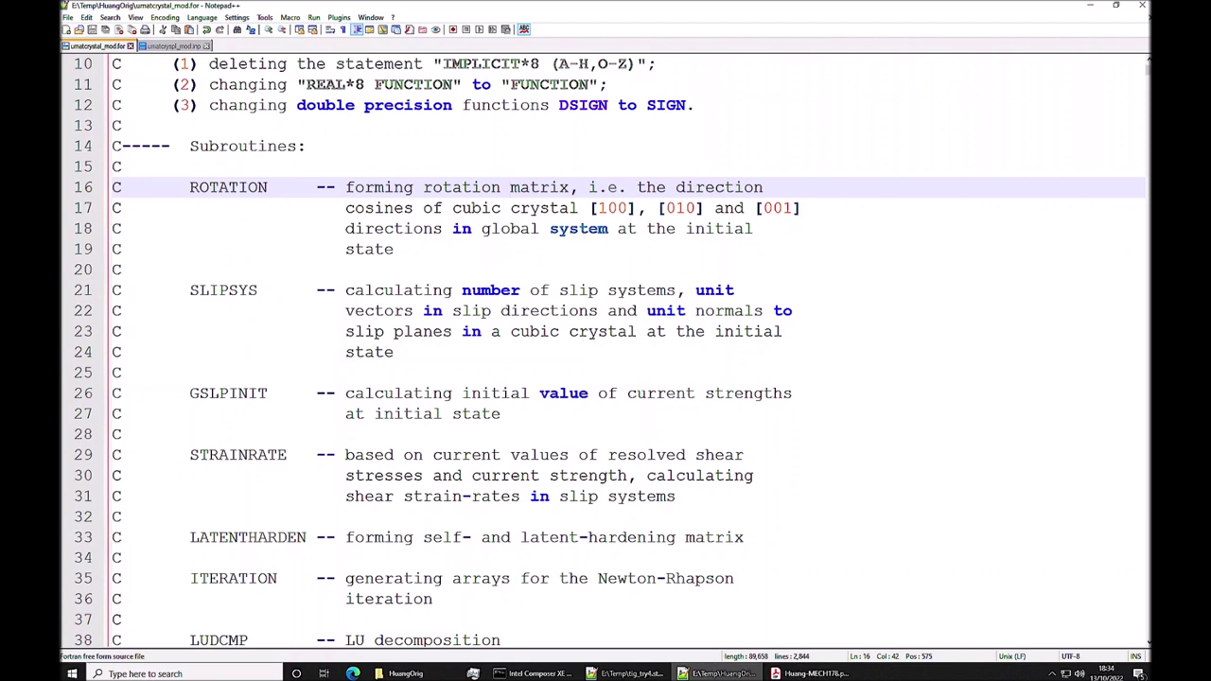
Select ROTATION, then scroll past LATENTHARDEN, ITERATION, LUDCMP and LUBKSB to the function F and Variables sections
left_click_drag(189, 187, 268, 188)
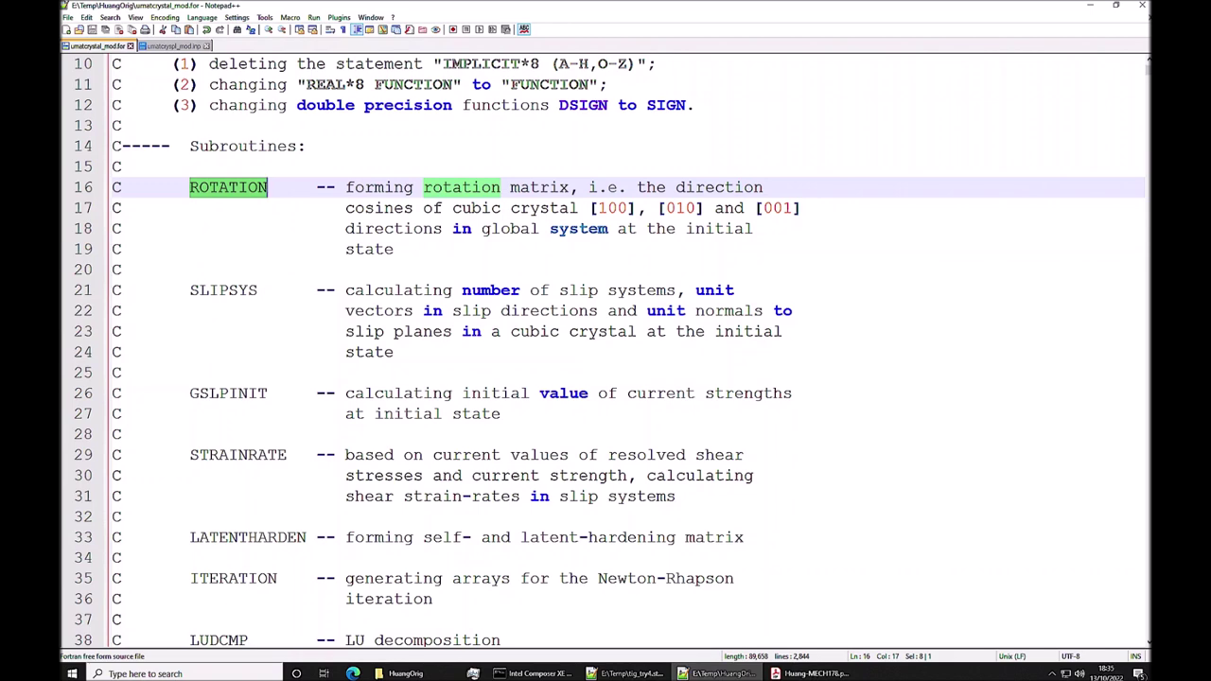
scroll(606, 350, "down", 2)
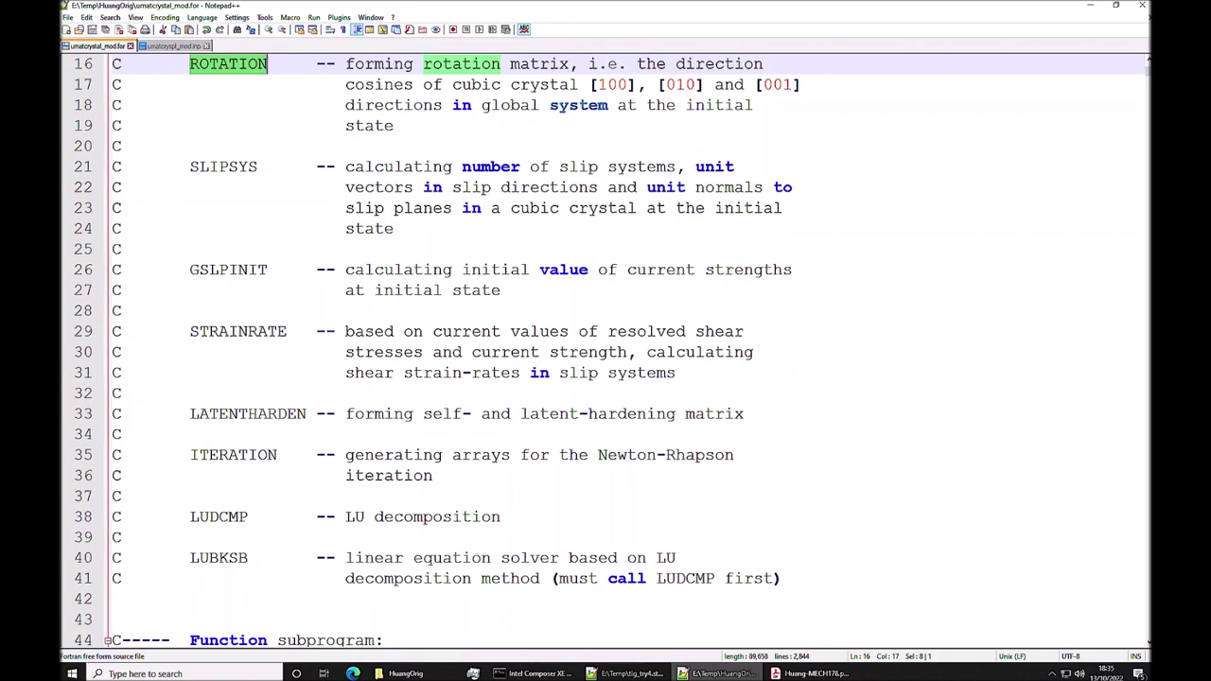
scroll(624, 350, "down", 1)
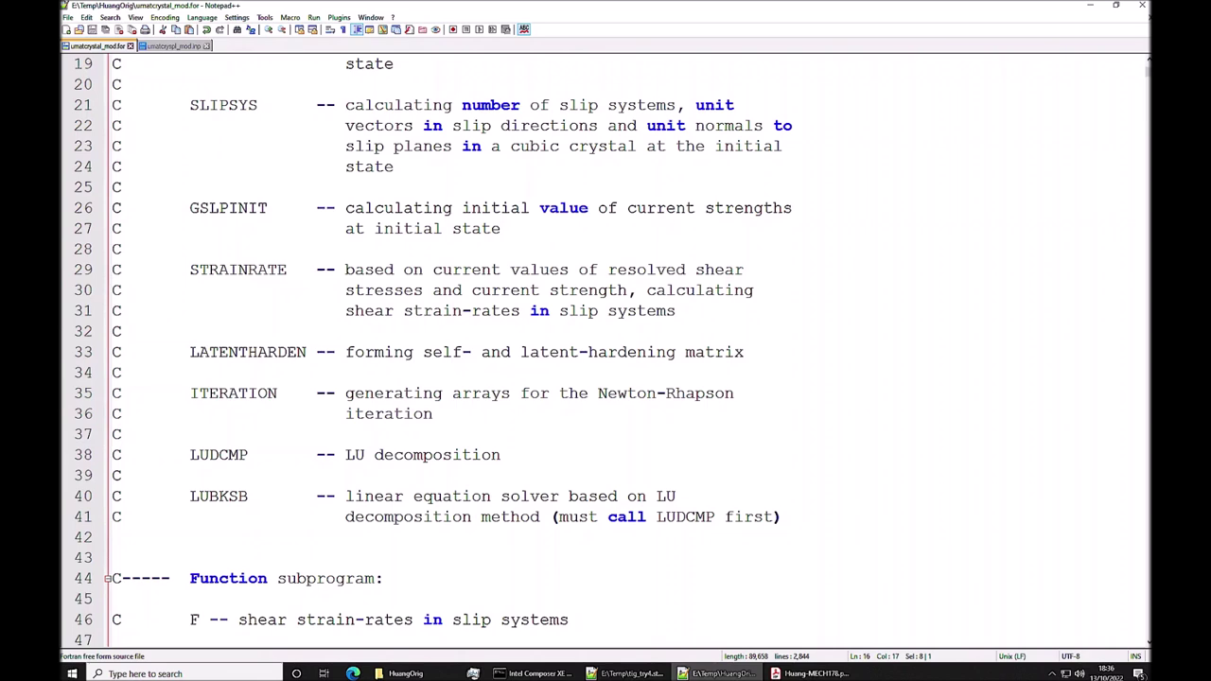
scroll(606, 350, "down", 1)
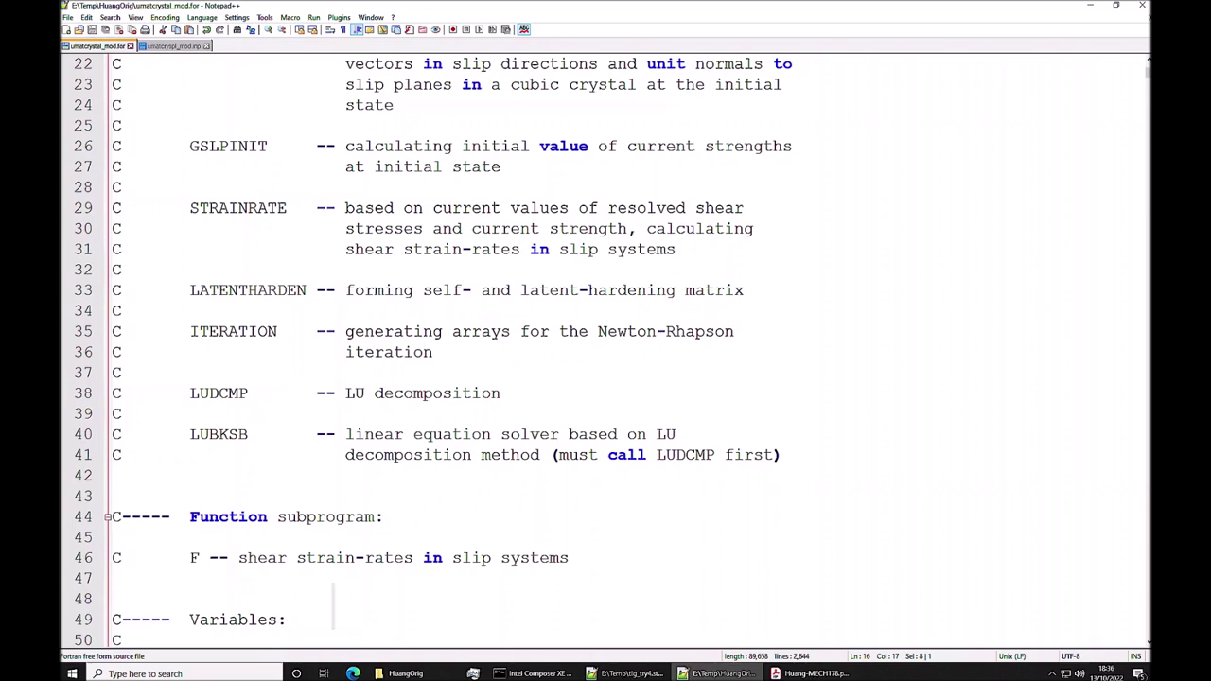
scroll(606, 350, "down", 1)
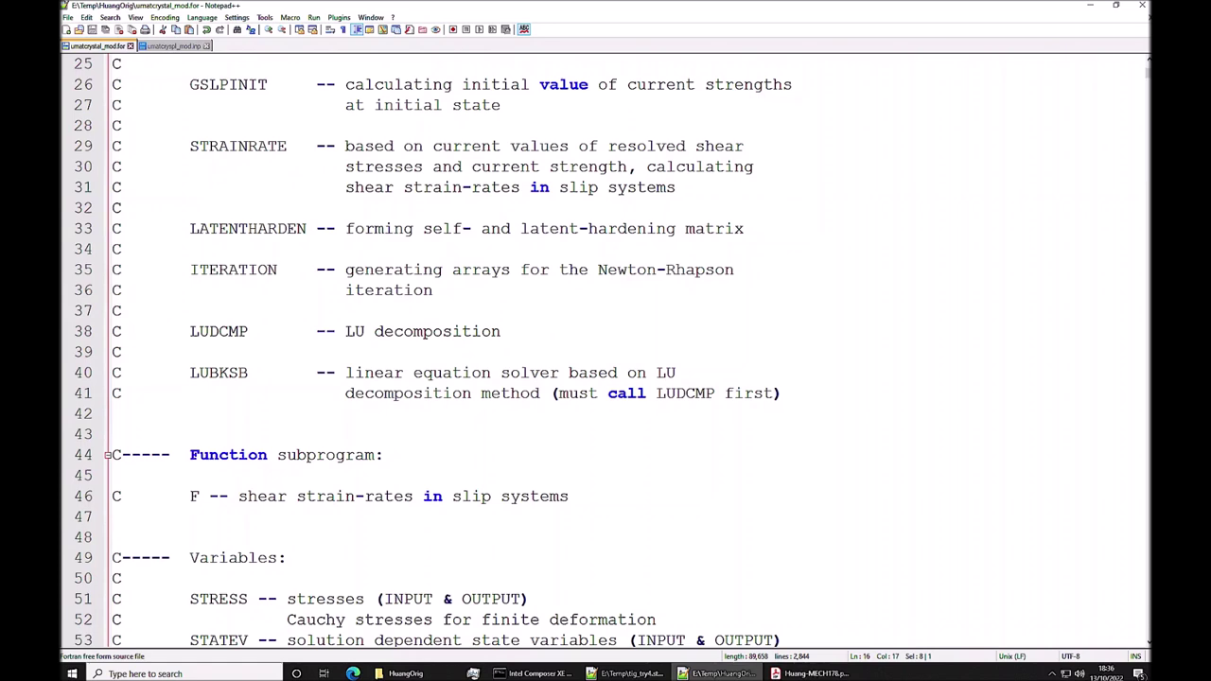
Scroll until line 46 is at the top, showing STRAN, DSTRAN through PROPS and NPROPS
scroll(606, 350, "down", 1)
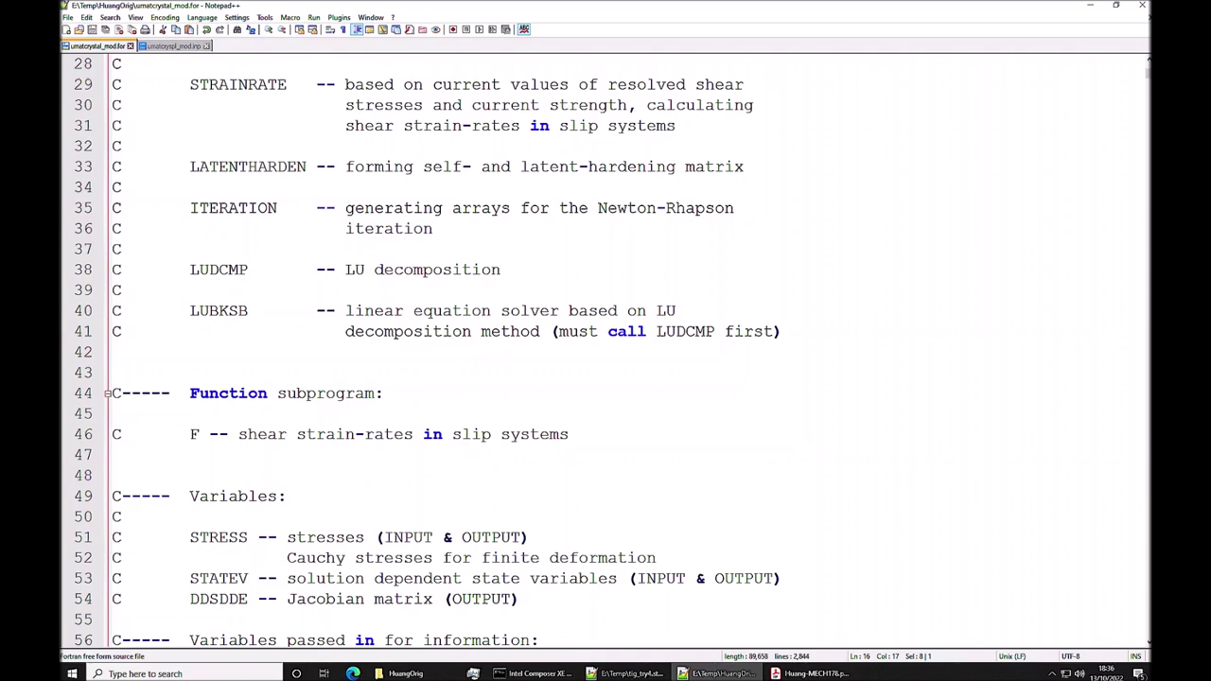
scroll(606, 350, "down", 1)
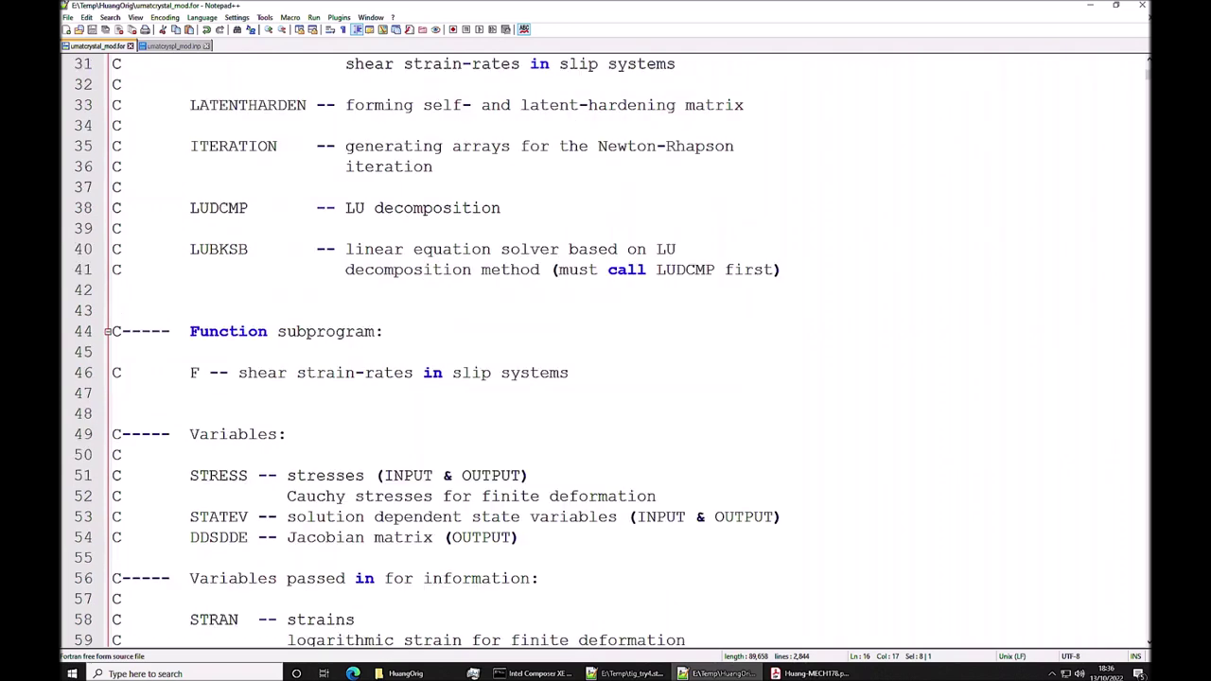
scroll(606, 350, "down", 1)
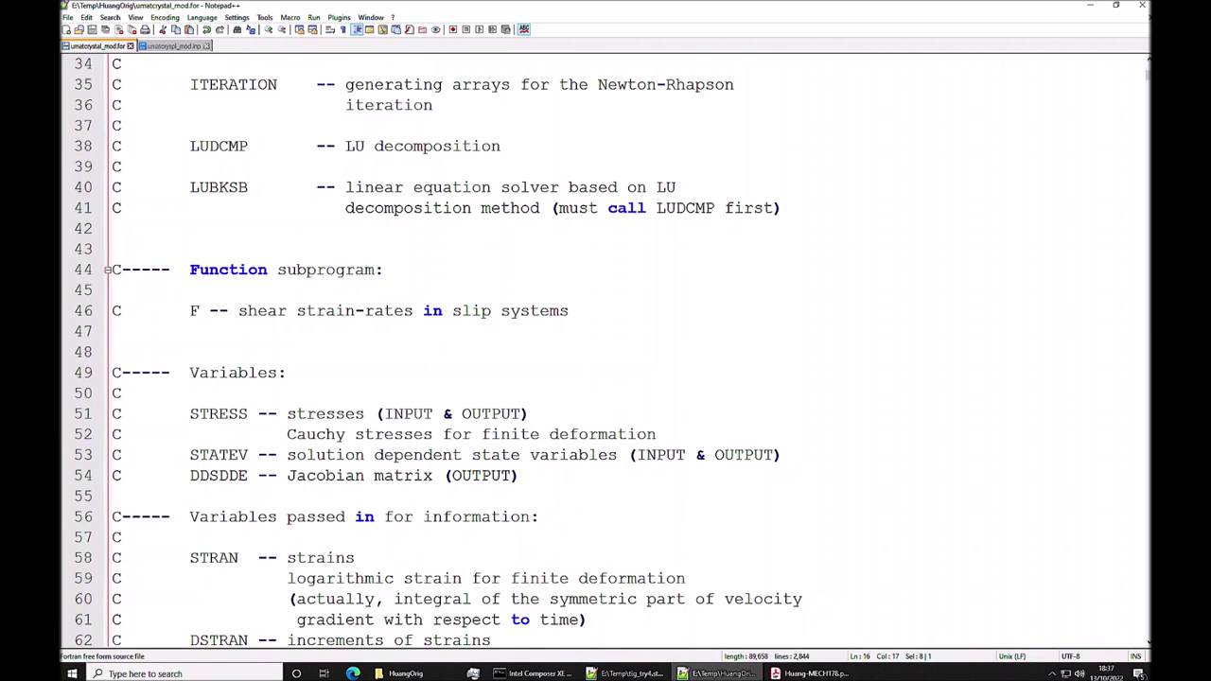
scroll(606, 351, "down", 1)
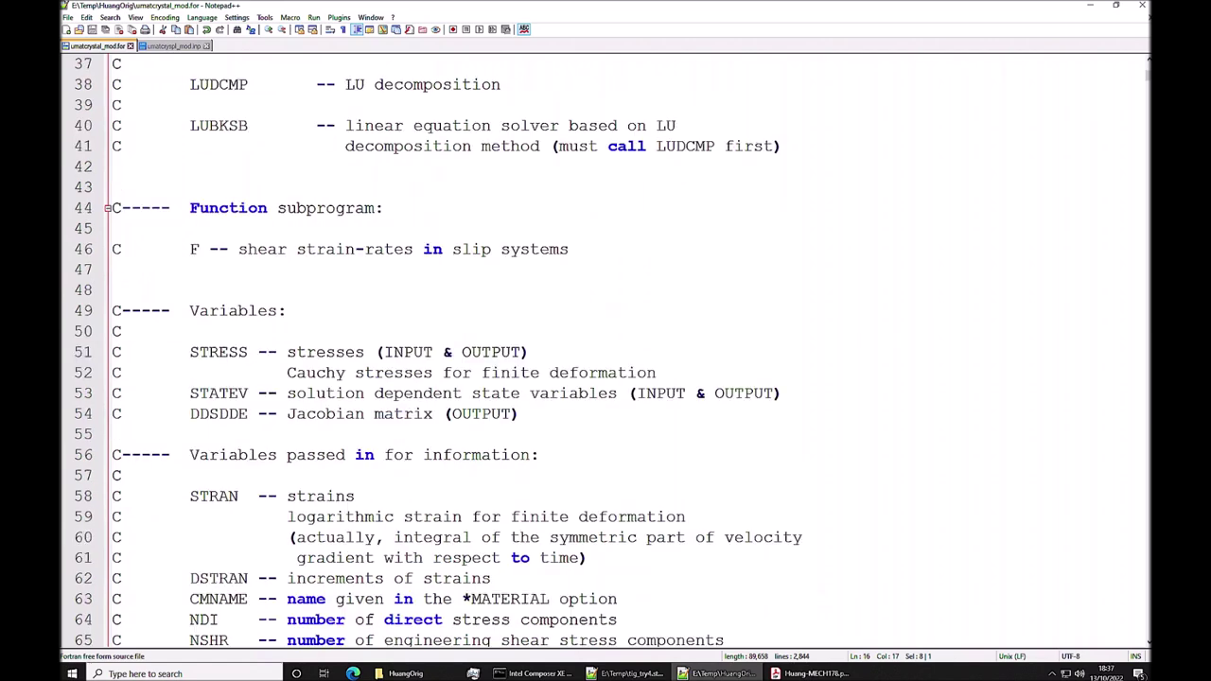
scroll(606, 350, "up", 5)
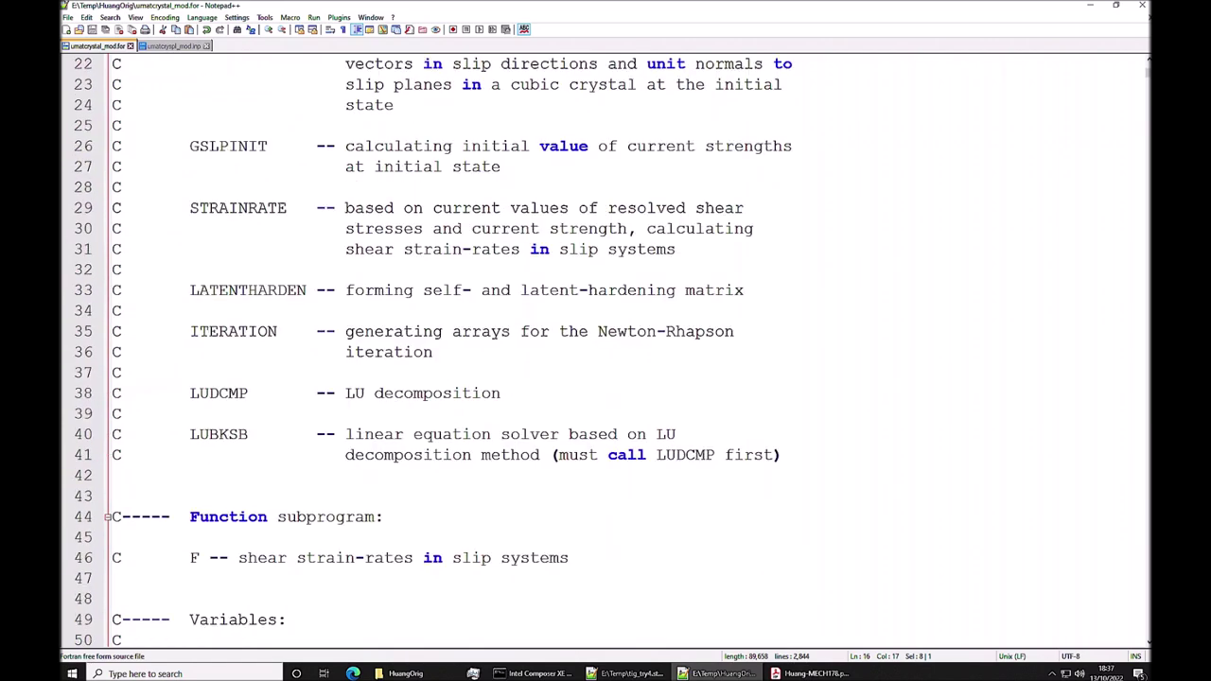
scroll(606, 350, "down", 6)
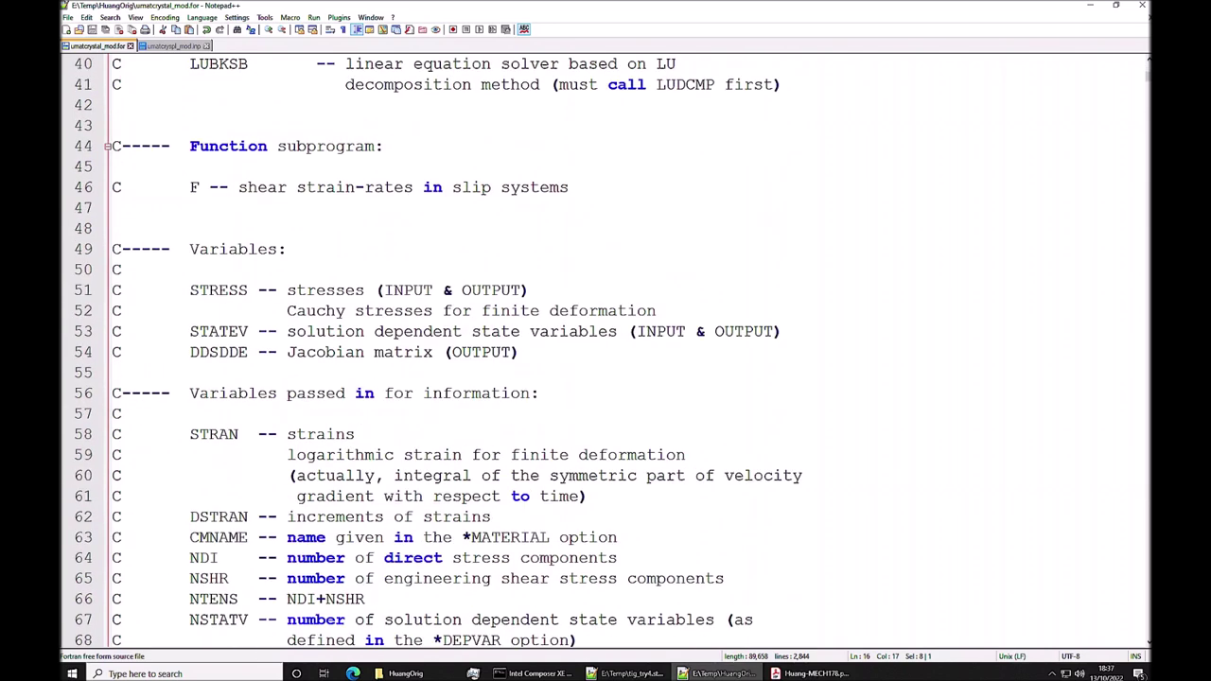
scroll(605, 351, "down", 2)
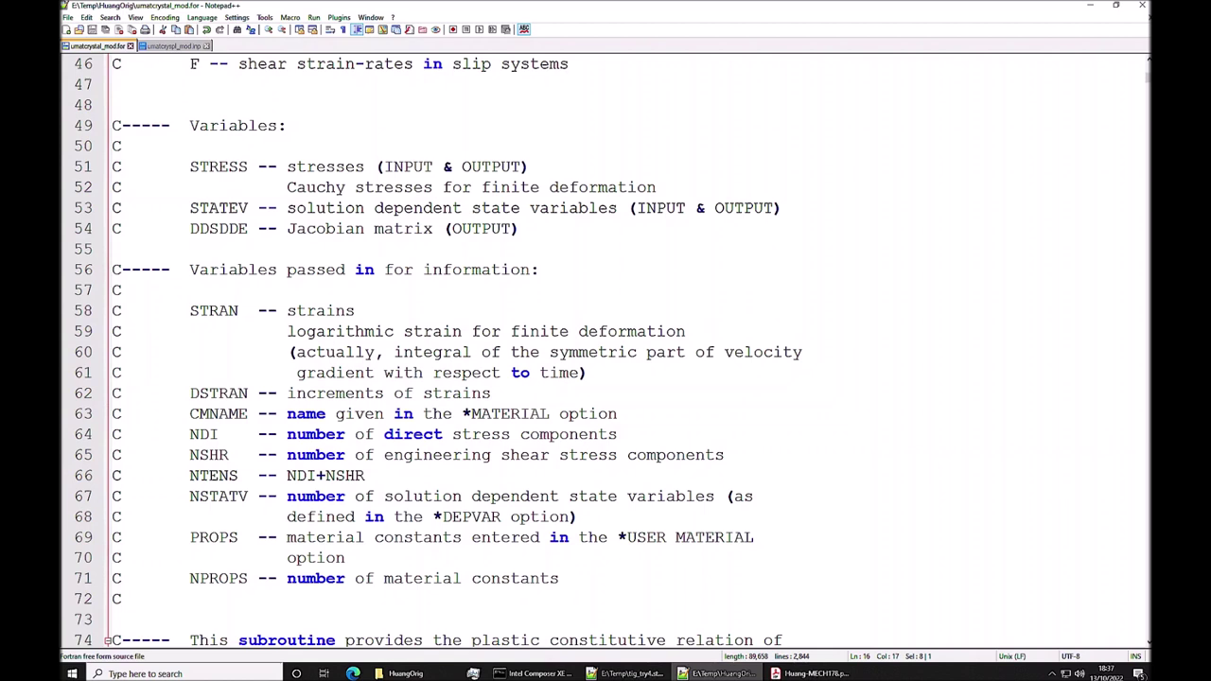
Highlight the STRESS, STATEV and DDSDDE variable descriptions in turn
left_click_drag(190, 167, 288, 166)
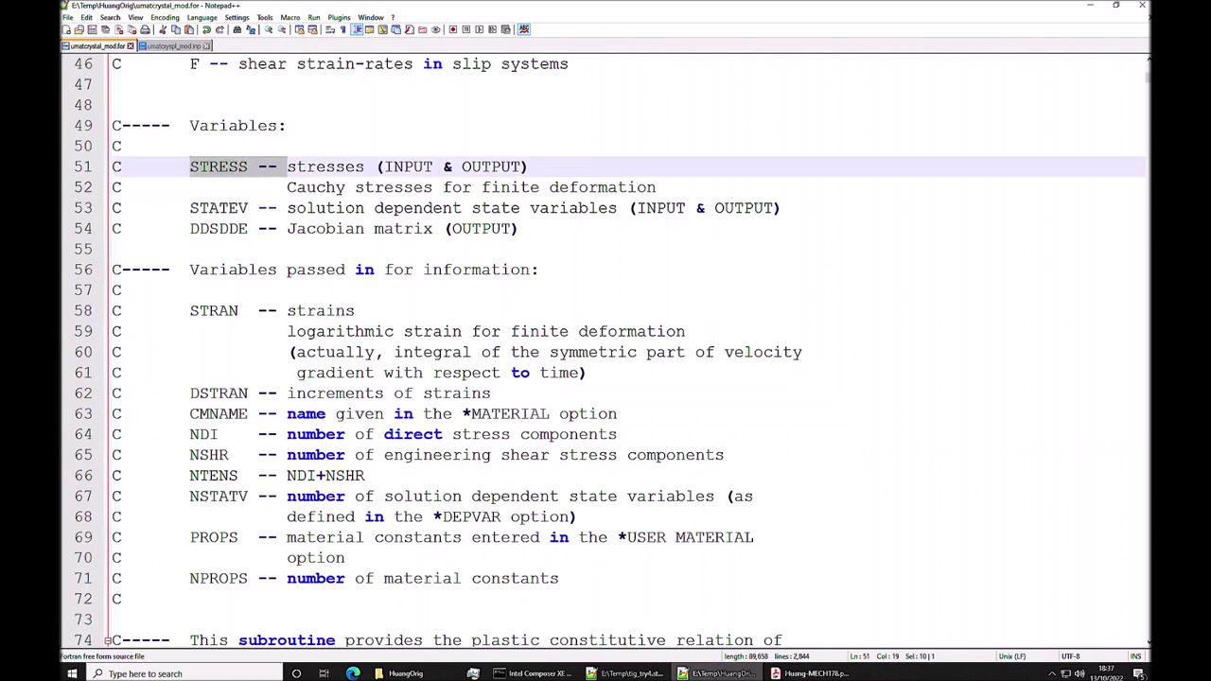
left_click_drag(190, 208, 249, 229)
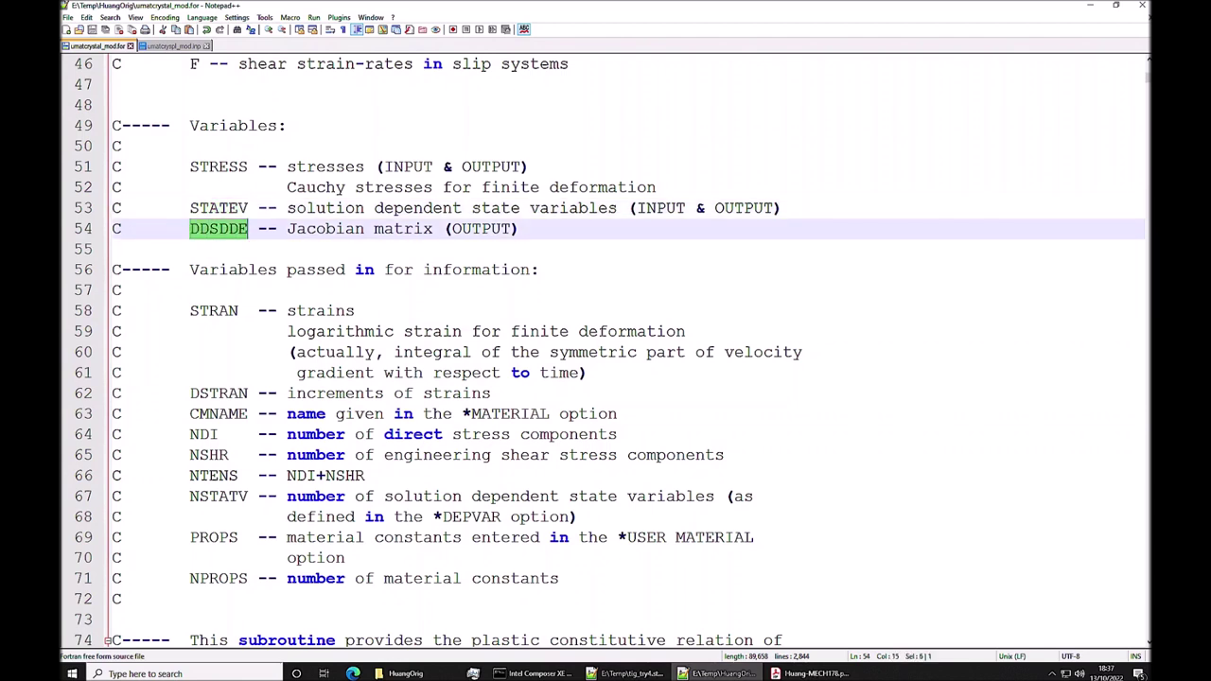
left_click_drag(518, 229, 191, 208)
left_click(249, 208)
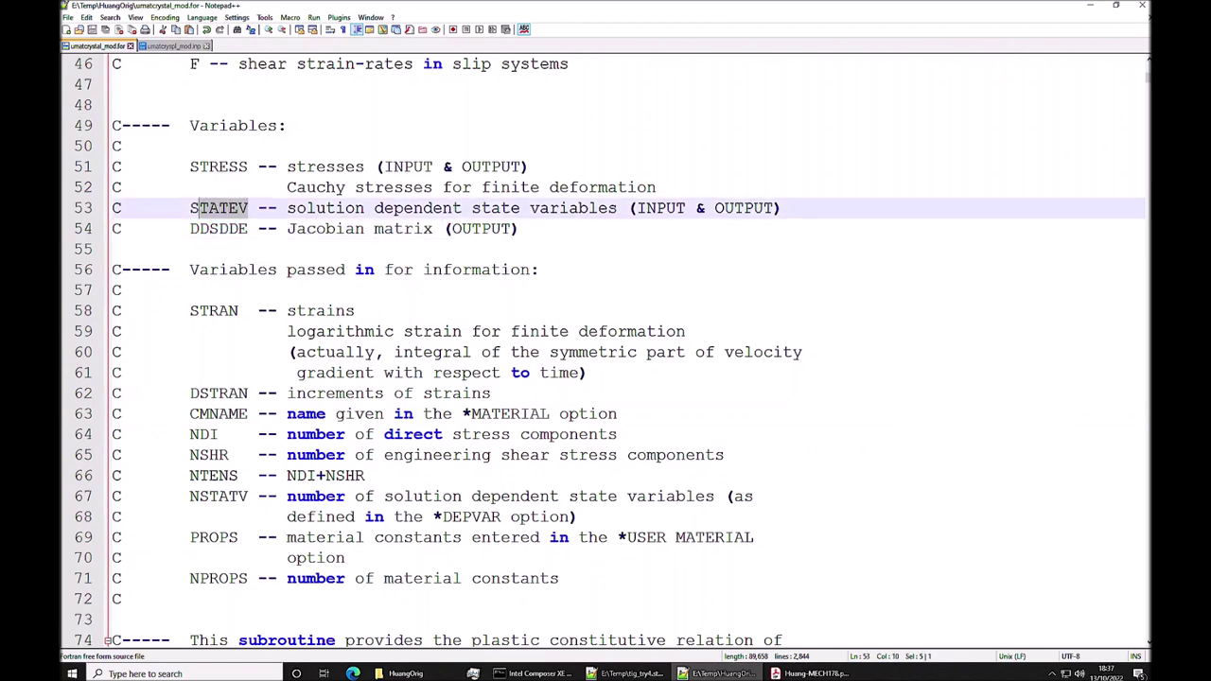
left_click_drag(248, 167, 190, 166)
scroll(606, 350, "down", 1)
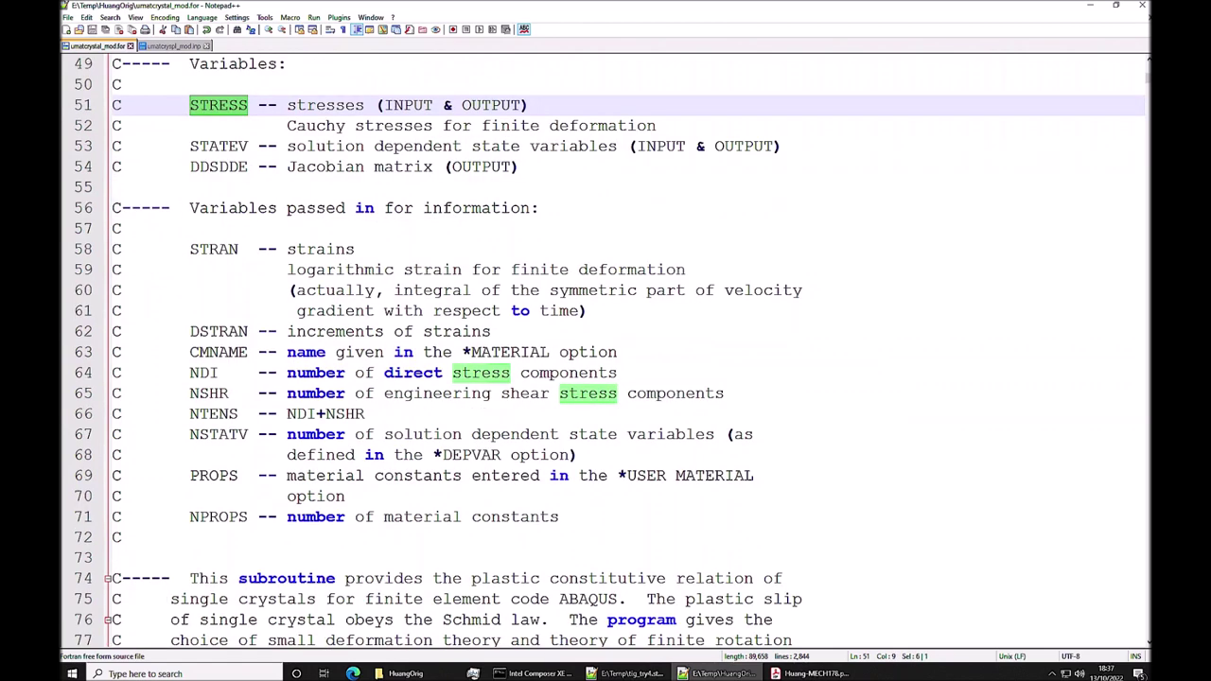
Highlight the 'Variables passed in for information' heading, then STRAN, DSTRAN, NDI, NSHR and NTENS
left_click_drag(539, 209, 111, 209)
left_click_drag(189, 249, 238, 248)
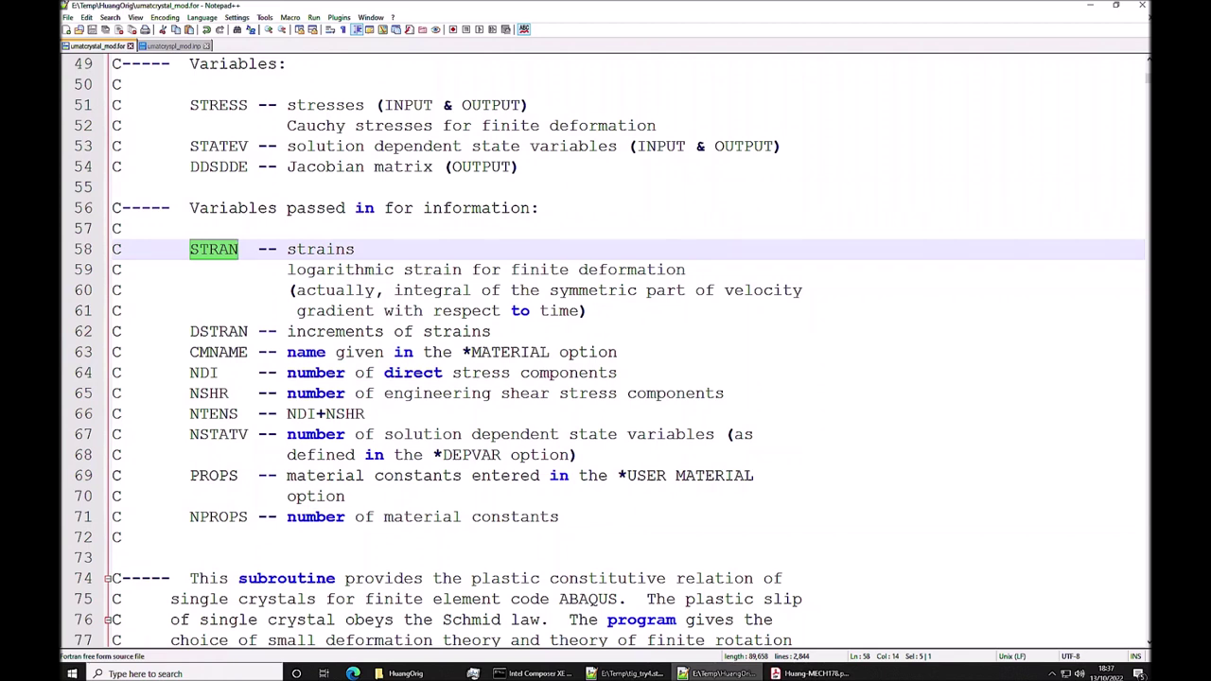
left_click_drag(189, 331, 248, 331)
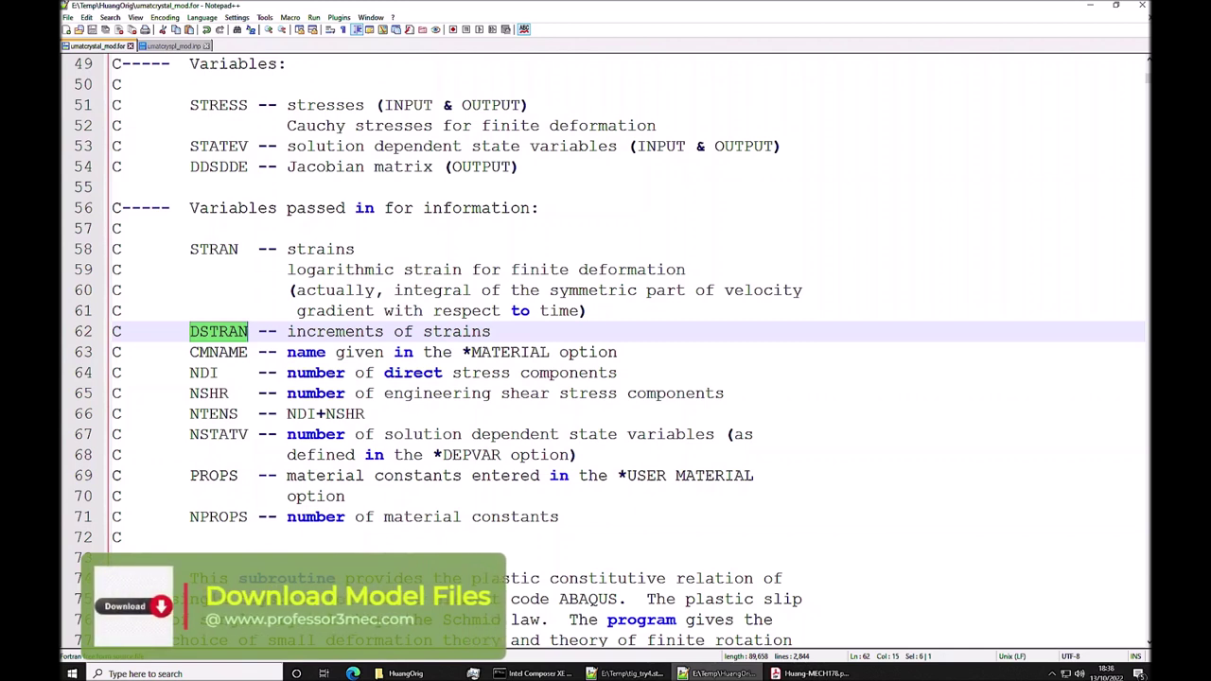
double_click(203, 373)
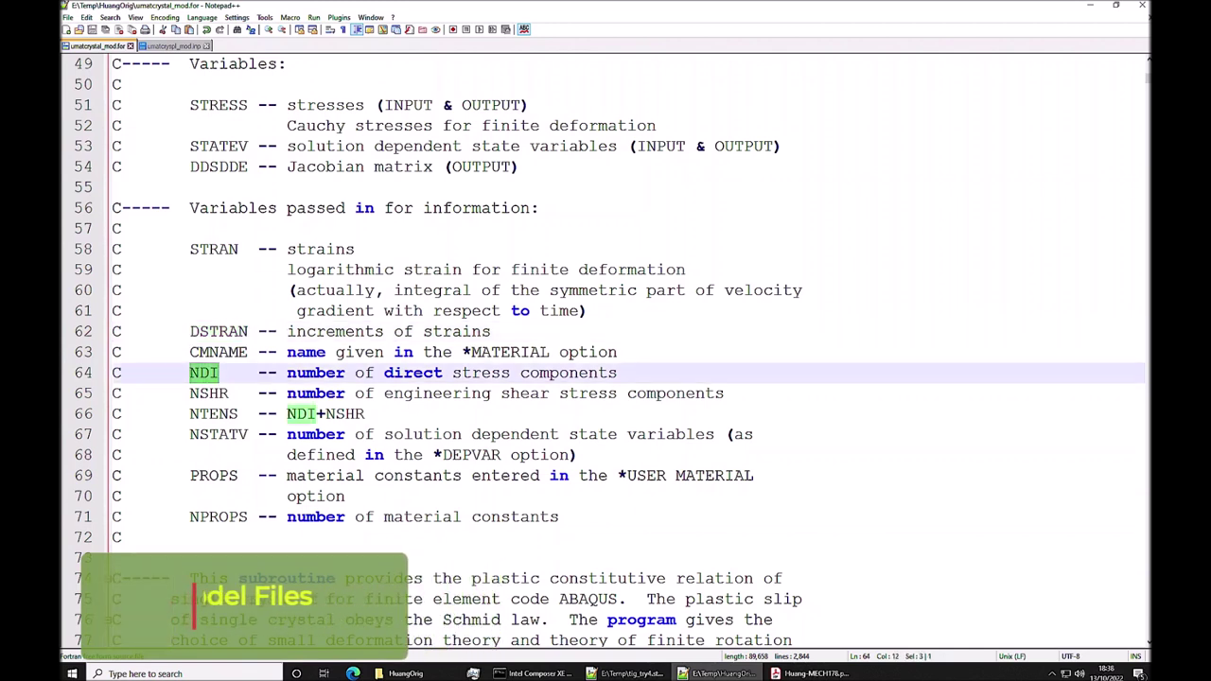
left_click(190, 393)
key("shift+Right")
key("shift+Right")
key("shift+Right")
key("shift+Right")
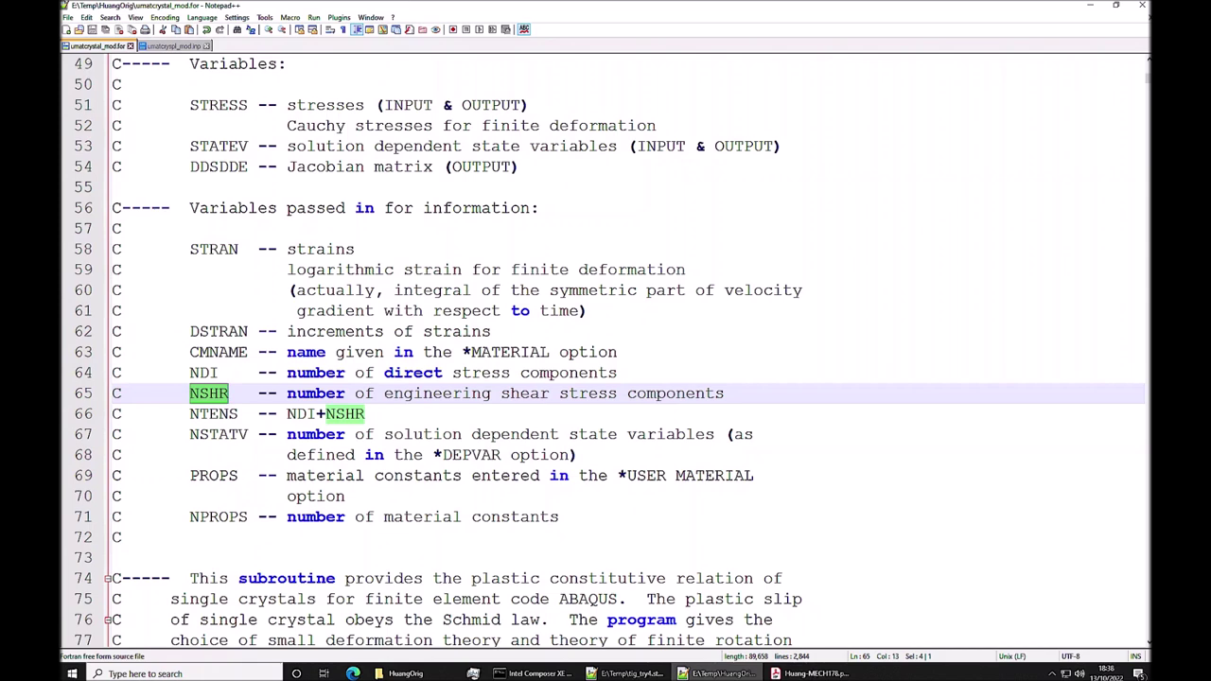
left_click(191, 414)
key("shift+Right")
key("shift+Right")
key("shift+Right")
key("shift+Right")
key("shift+Right")
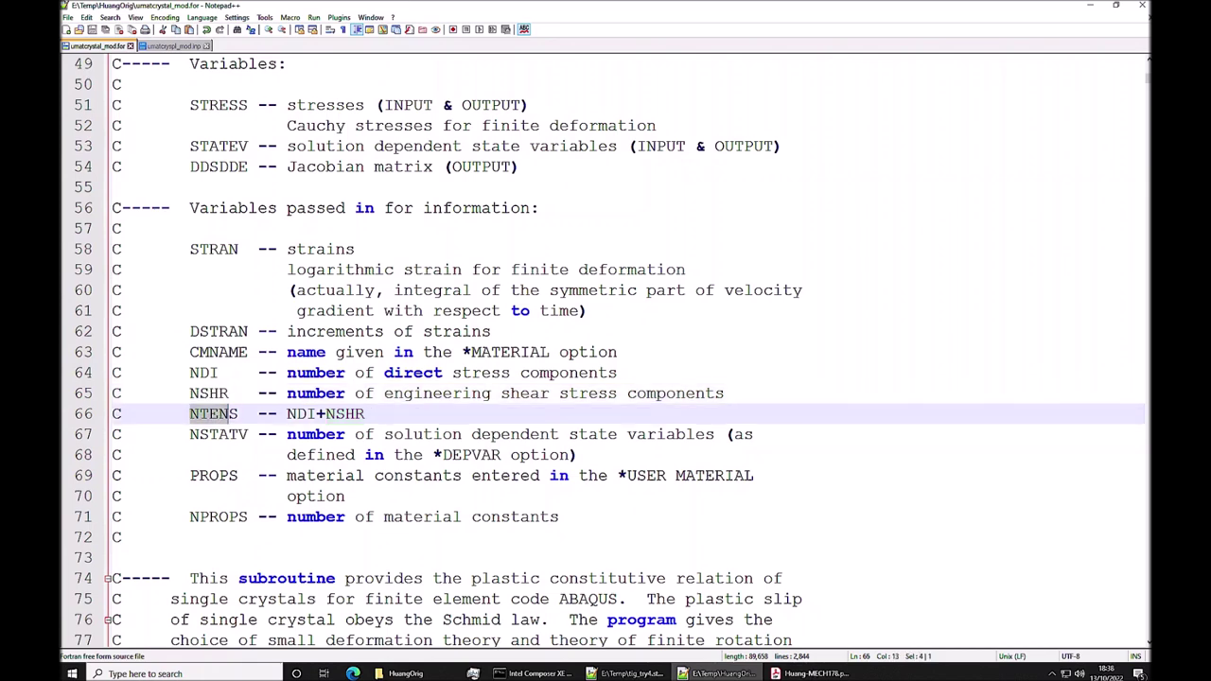
scroll(605, 350, "down", 2)
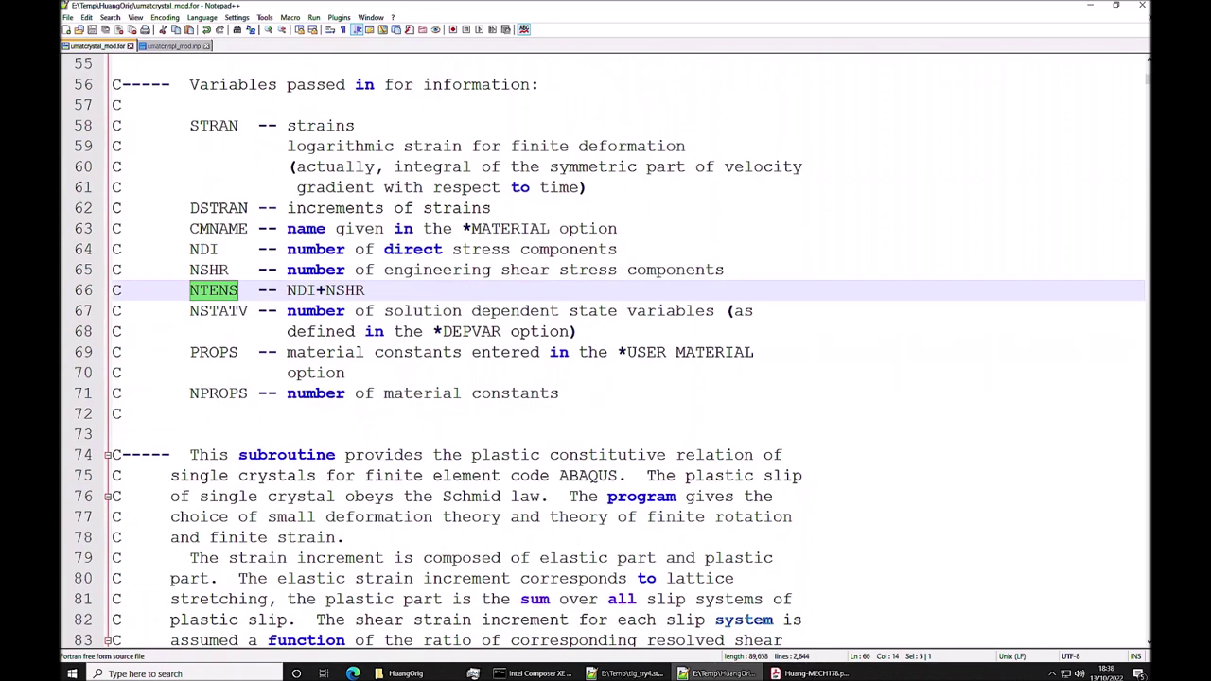
Highlight NSTATV, the *DEPVAR keyword and PROPS, then scroll down and select NPROPS
left_click(190, 310)
key("shift+Right")
key("shift+Right")
key("shift+Right")
key("shift+Right")
key("shift+Right")
key("shift+Right")
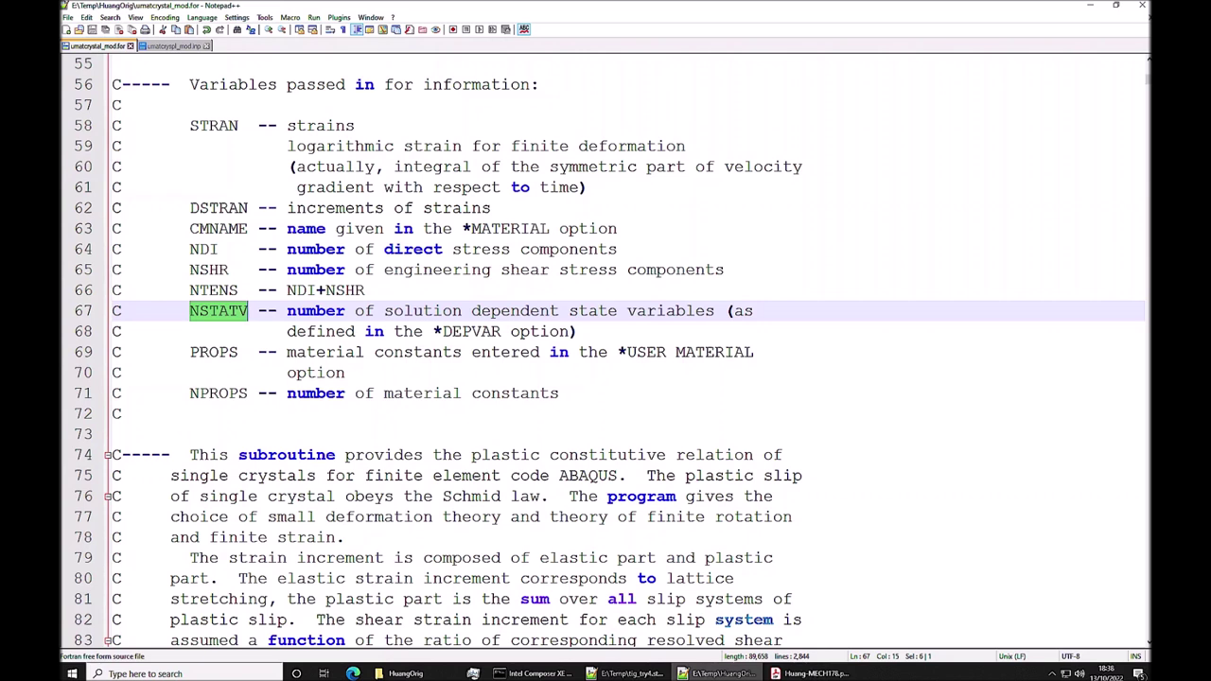
left_click_drag(433, 332, 501, 331)
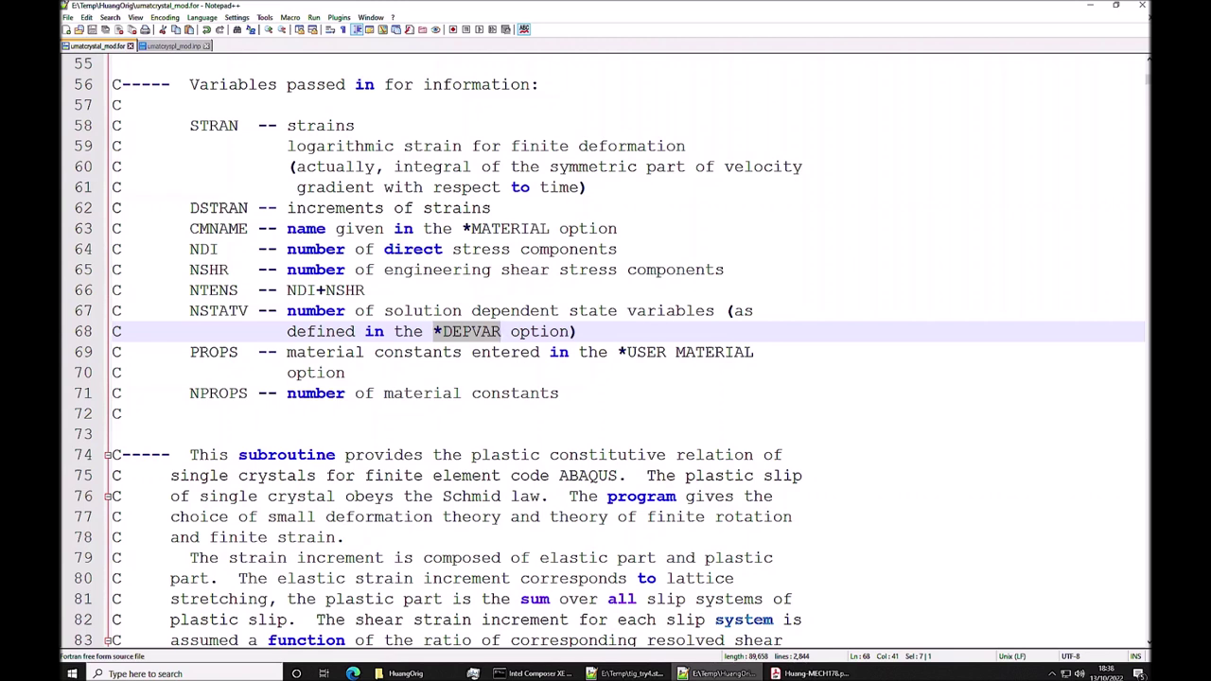
double_click(214, 352)
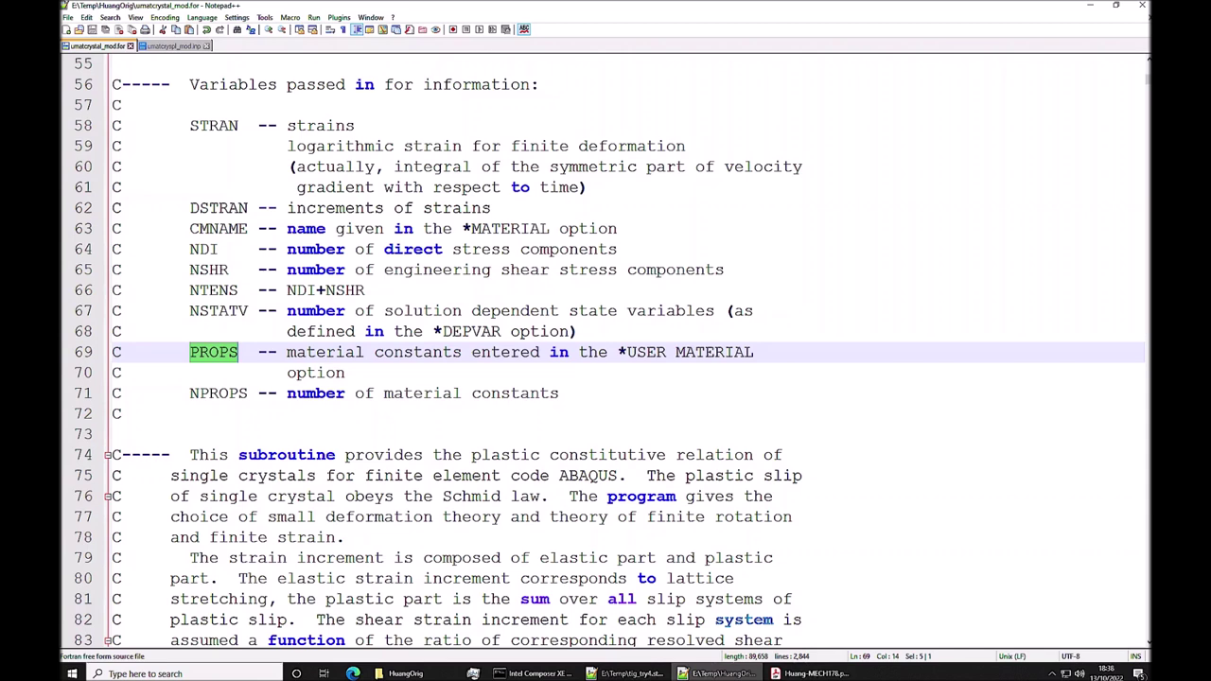
scroll(609, 353, "down", 1)
key("F3")
double_click(217, 331)
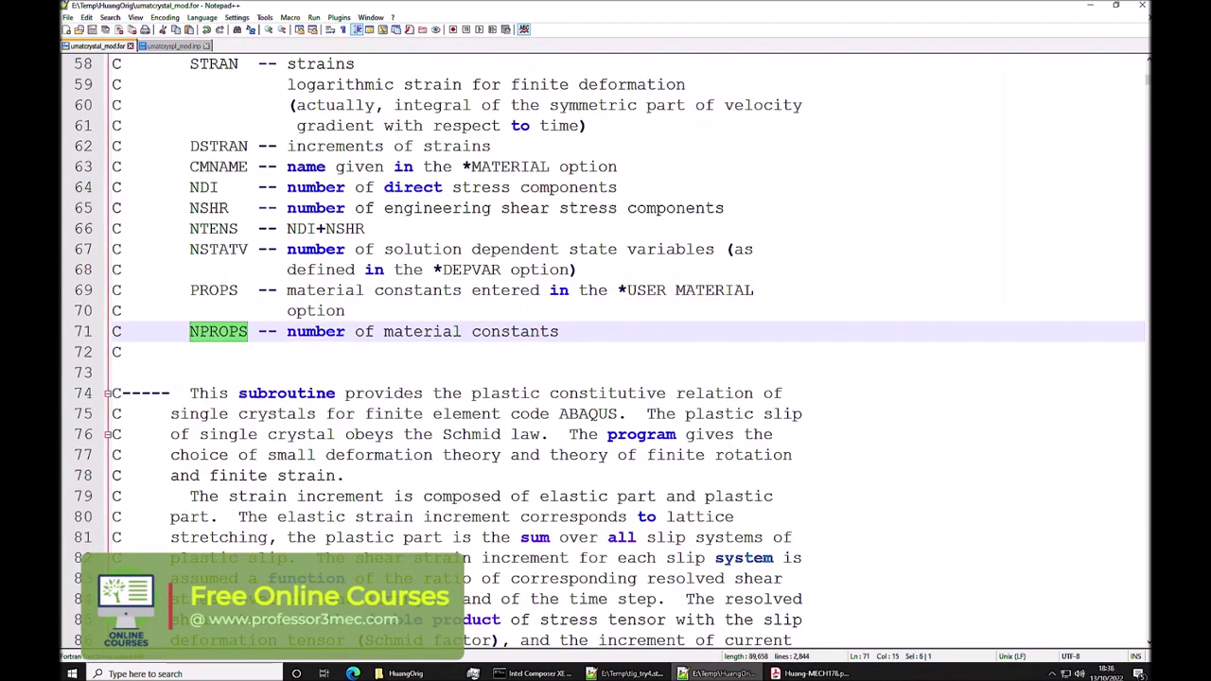
scroll(243, 608, "up", 1)
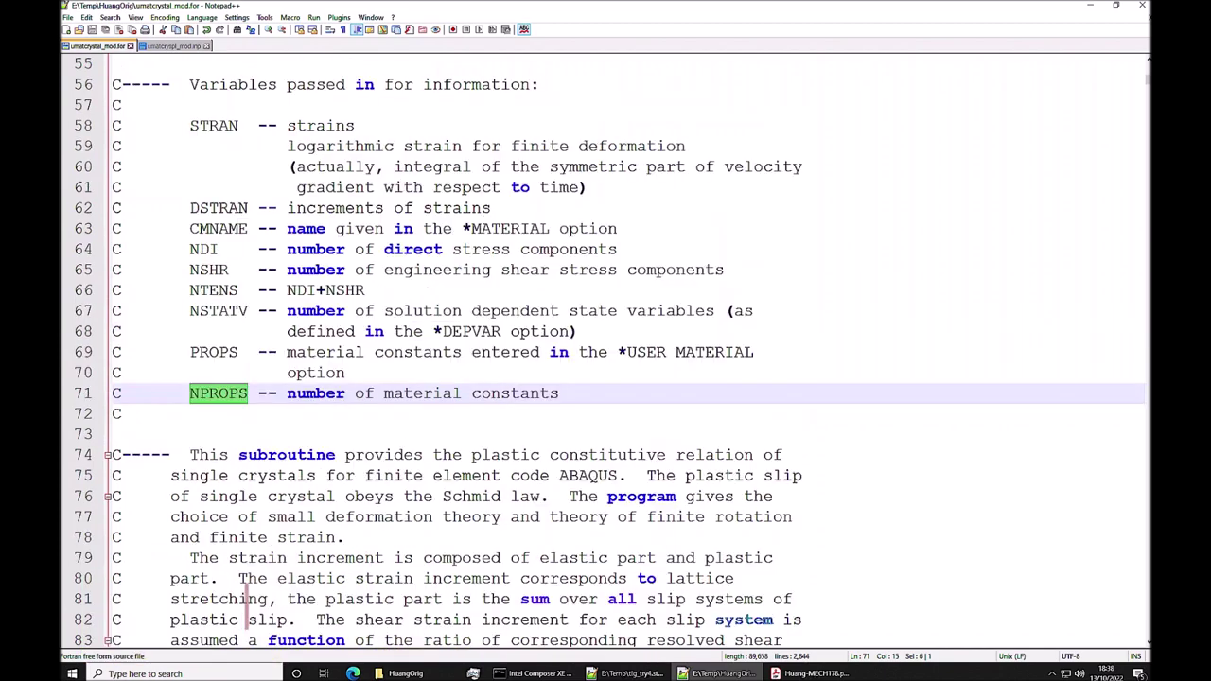
scroll(243, 608, "up", 1)
scroll(244, 609, "down", 3)
scroll(244, 609, "down", 1)
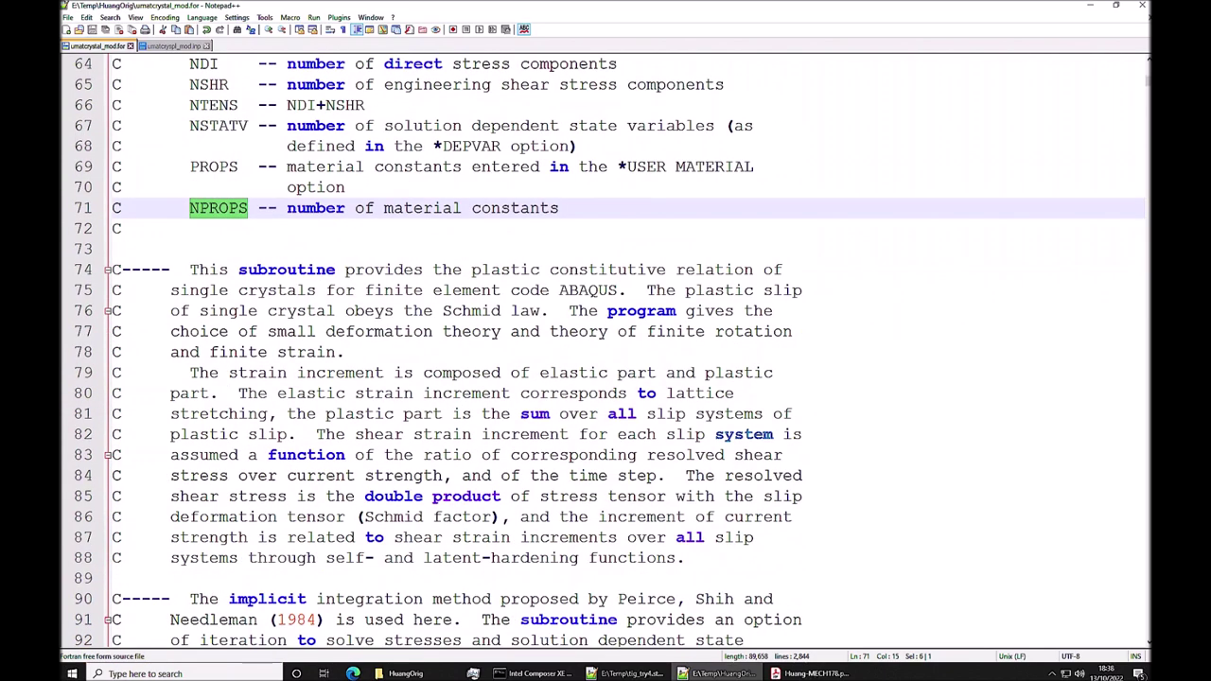
scroll(244, 608, "down", 1)
scroll(244, 608, "down", 5)
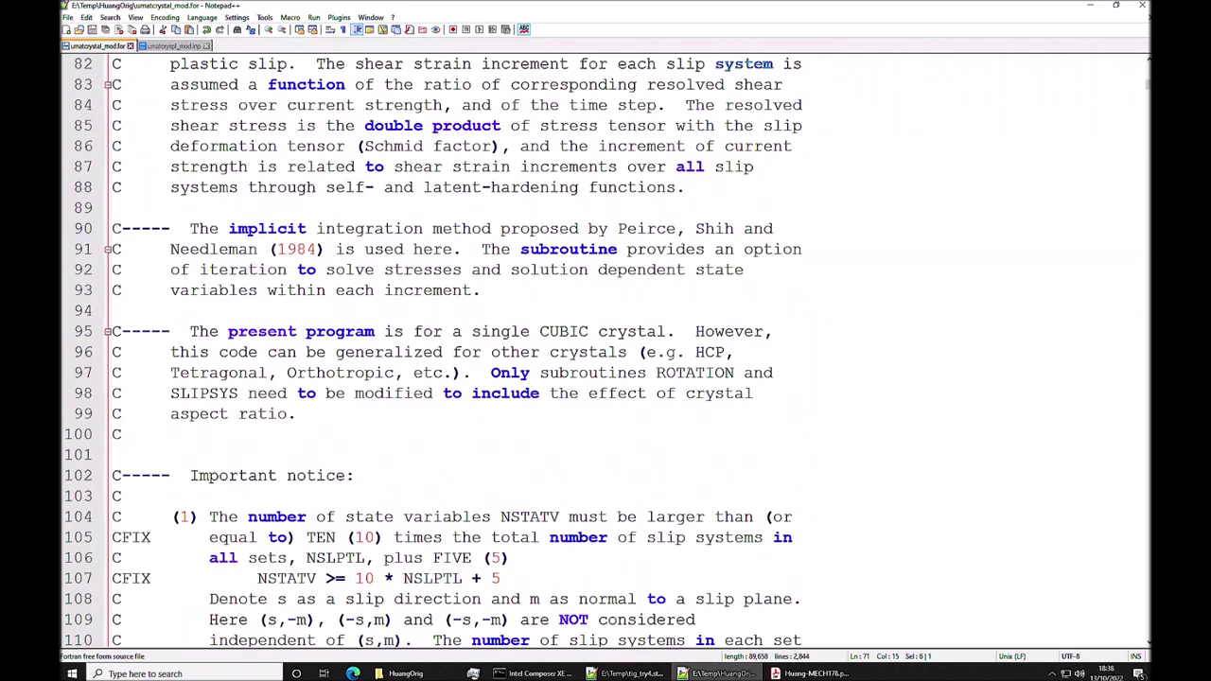
scroll(244, 608, "down", 3)
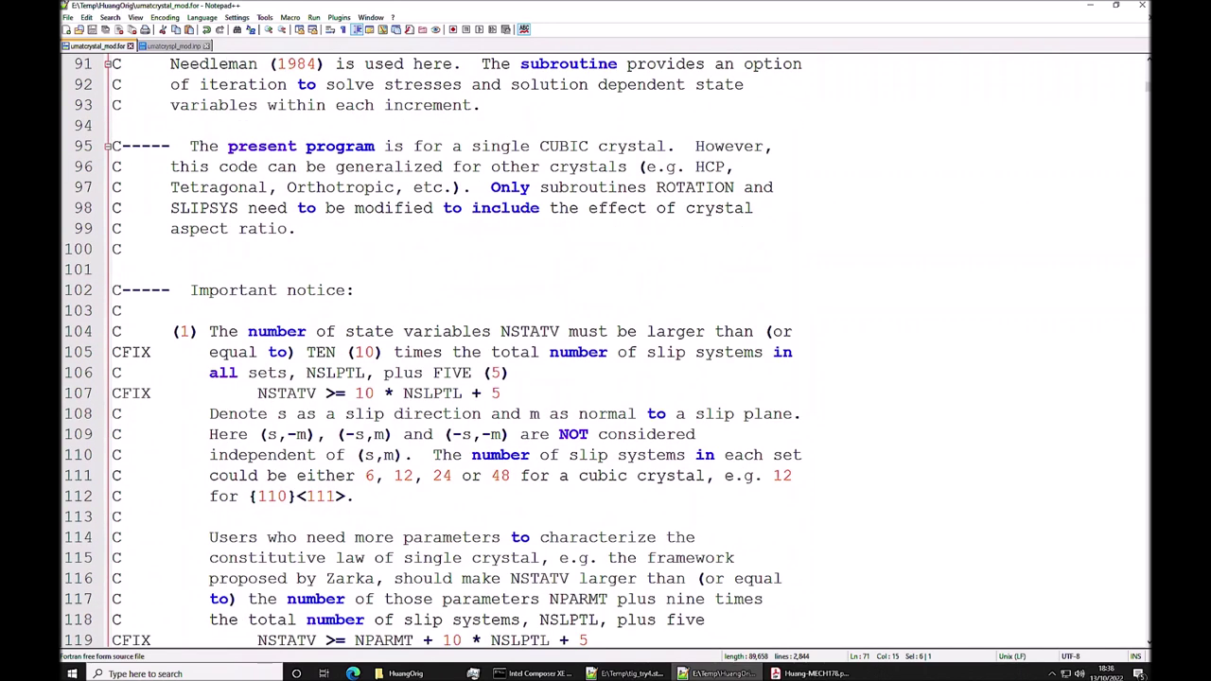
scroll(605, 350, "up", 2)
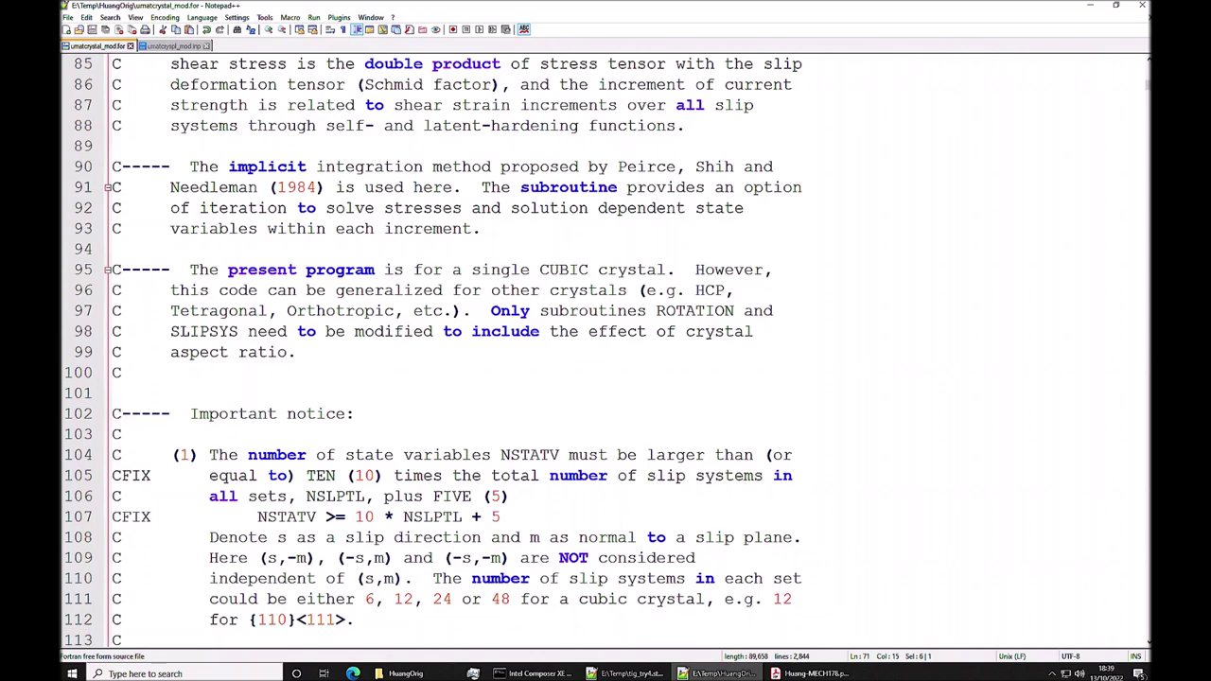
scroll(606, 350, "down", 1)
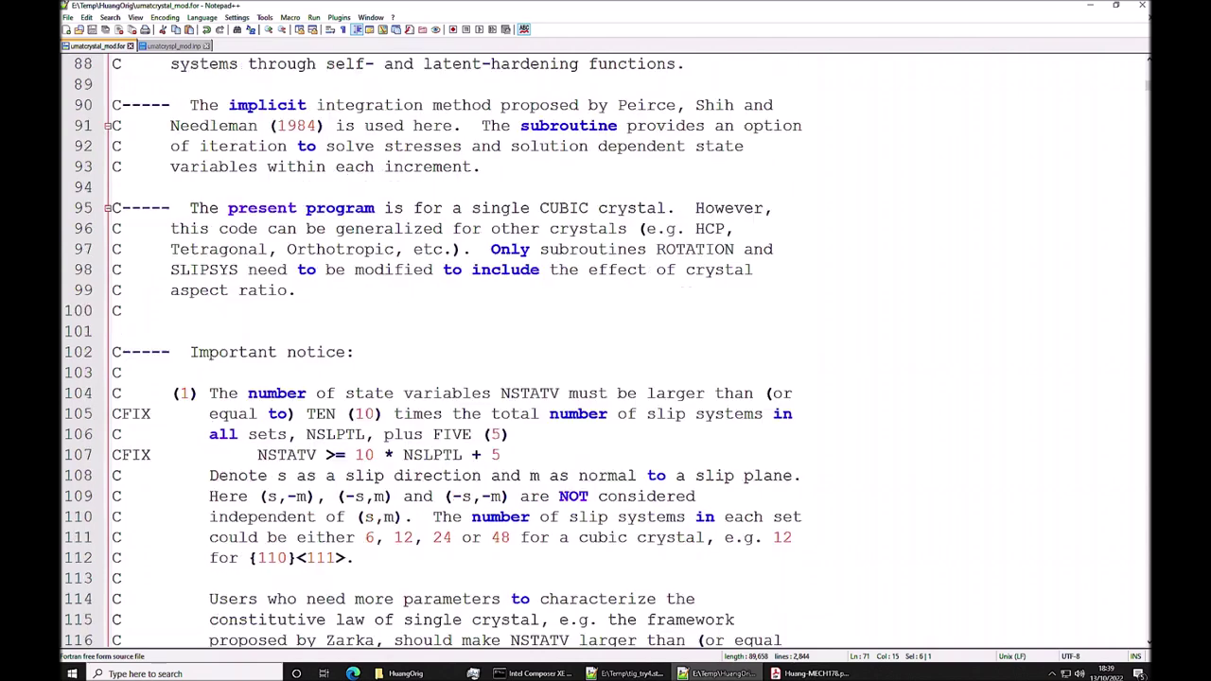
scroll(606, 350, "up", 12)
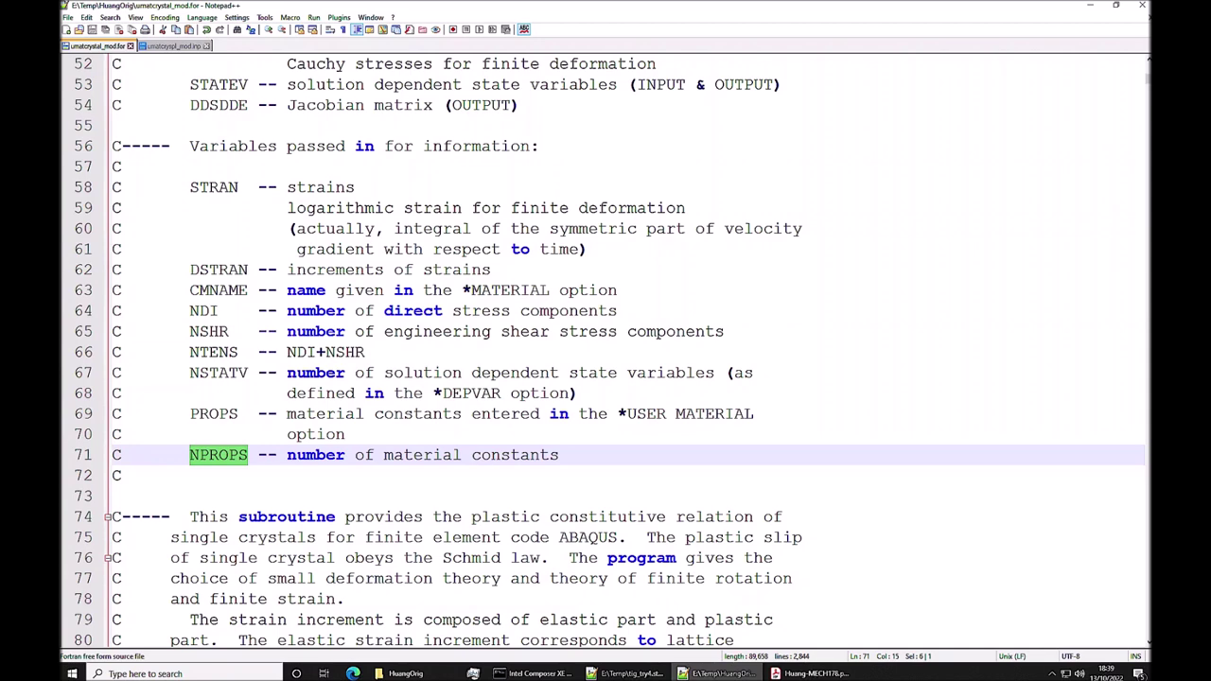
Back on lines 51-54, highlight the STRESS, STATEV and DDSDDE variables
scroll(605, 350, "up", 2)
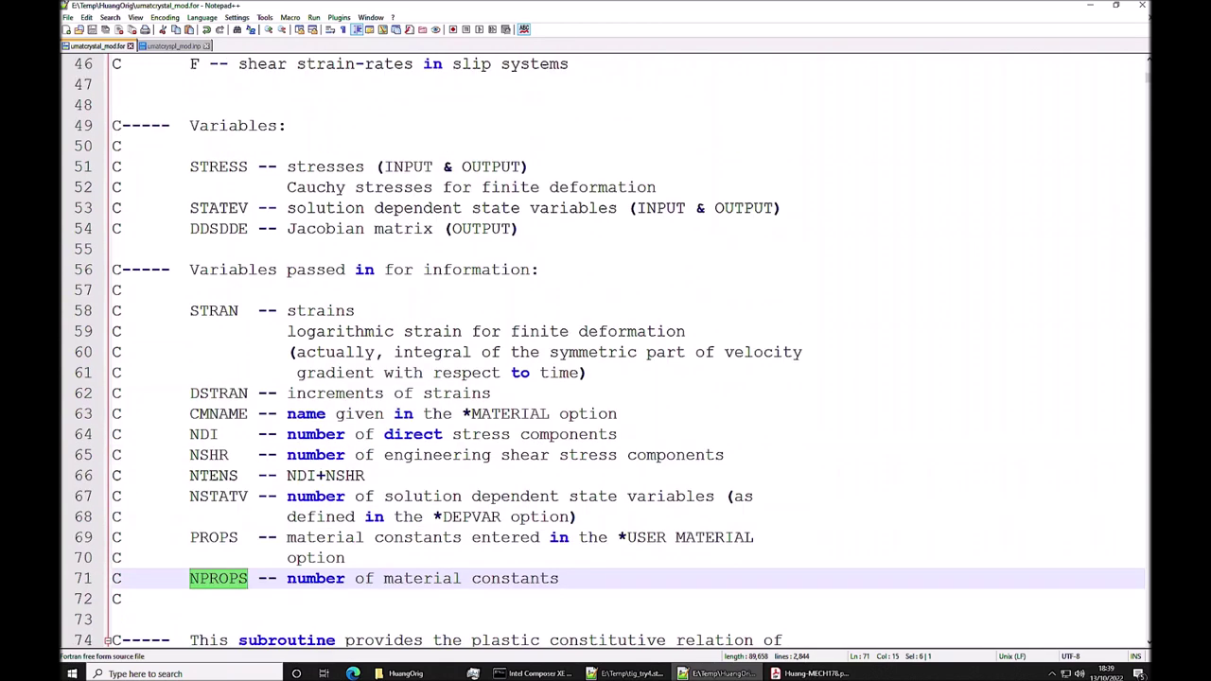
scroll(605, 350, "up", 2)
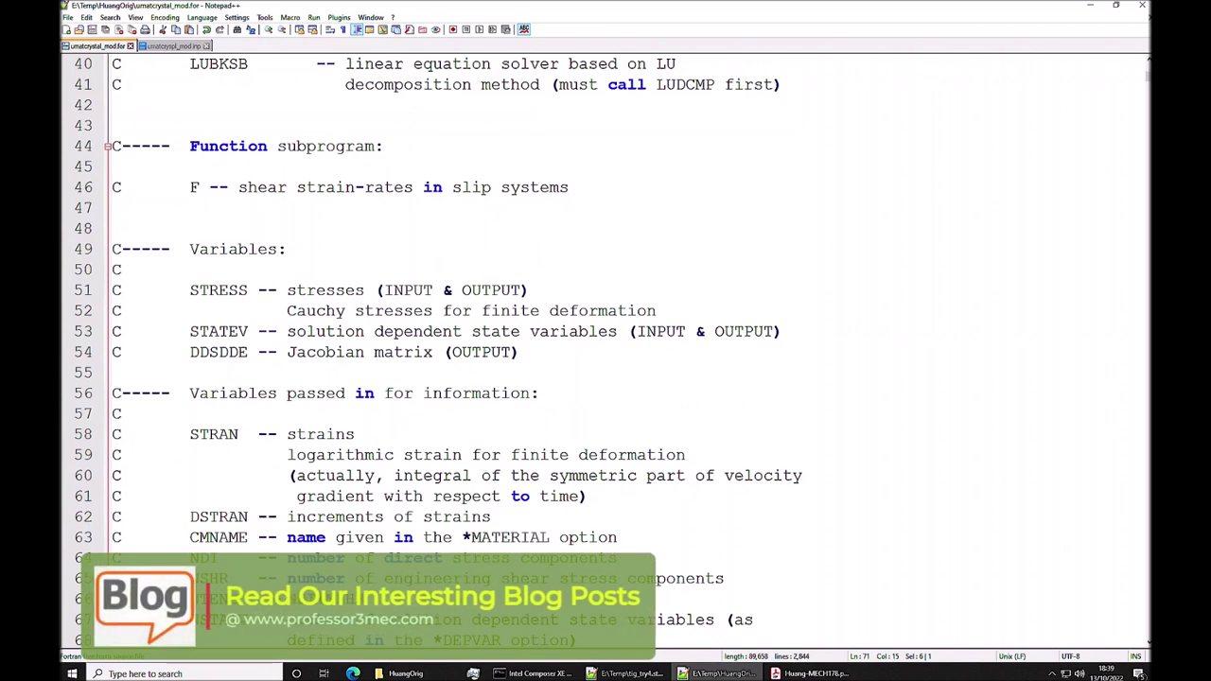
double_click(218, 290)
left_click_drag(191, 331, 248, 331)
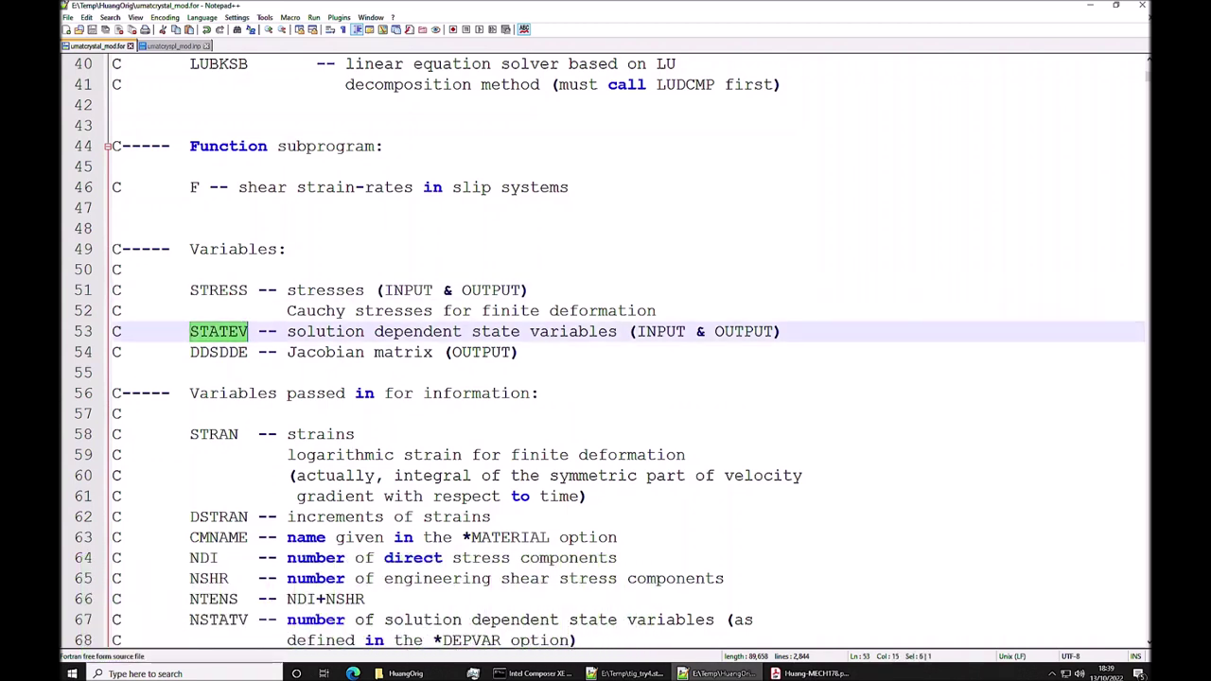
left_click_drag(190, 352, 256, 352)
Scroll to the notice near line 107 and highlight every NSTATV and NSLPTL occurrence
scroll(256, 352, "down", 9)
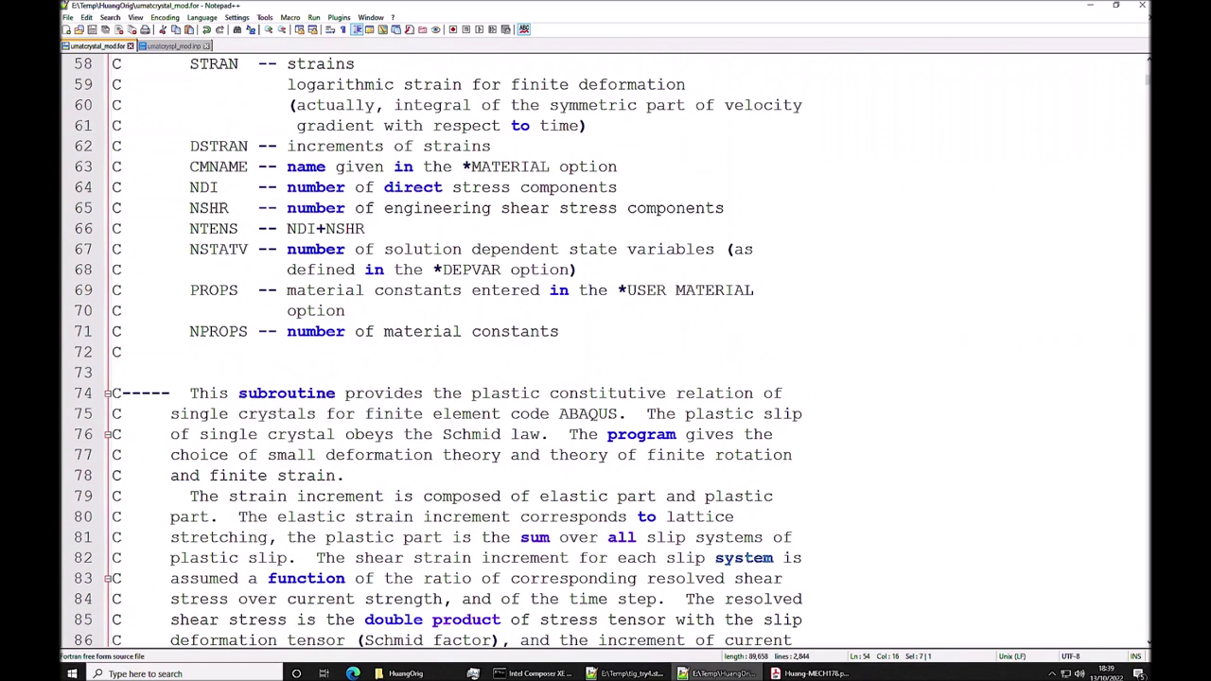
scroll(255, 352, "down", 4)
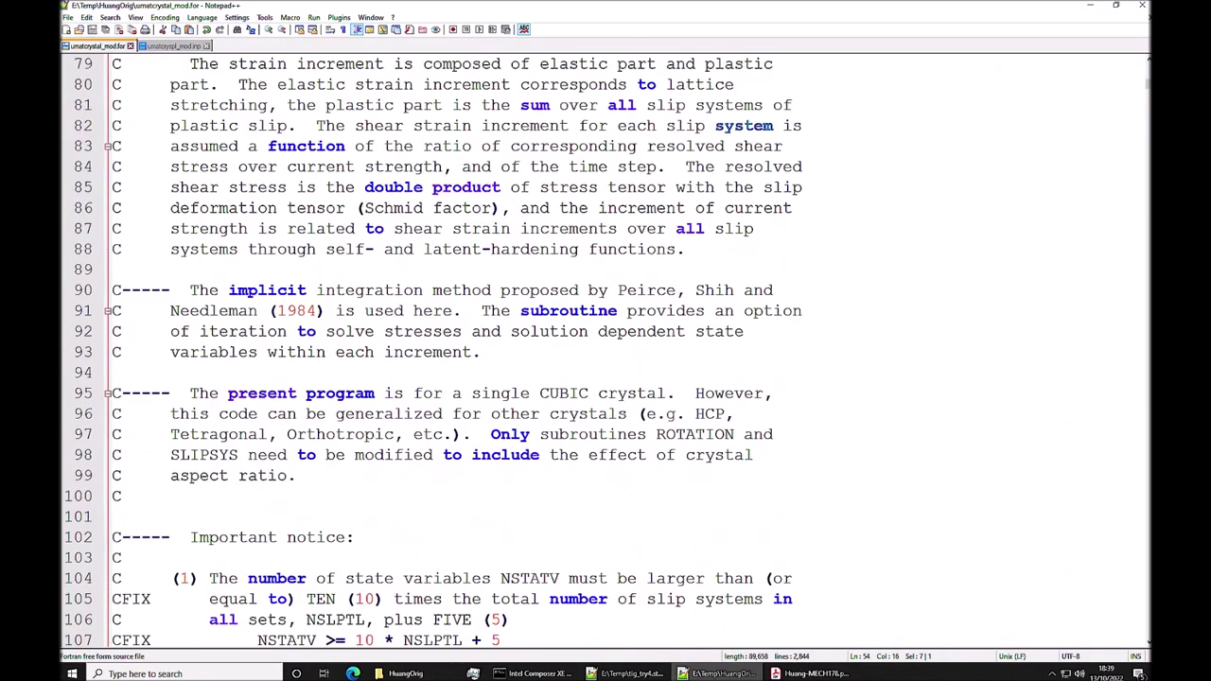
scroll(605, 350, "down", 4)
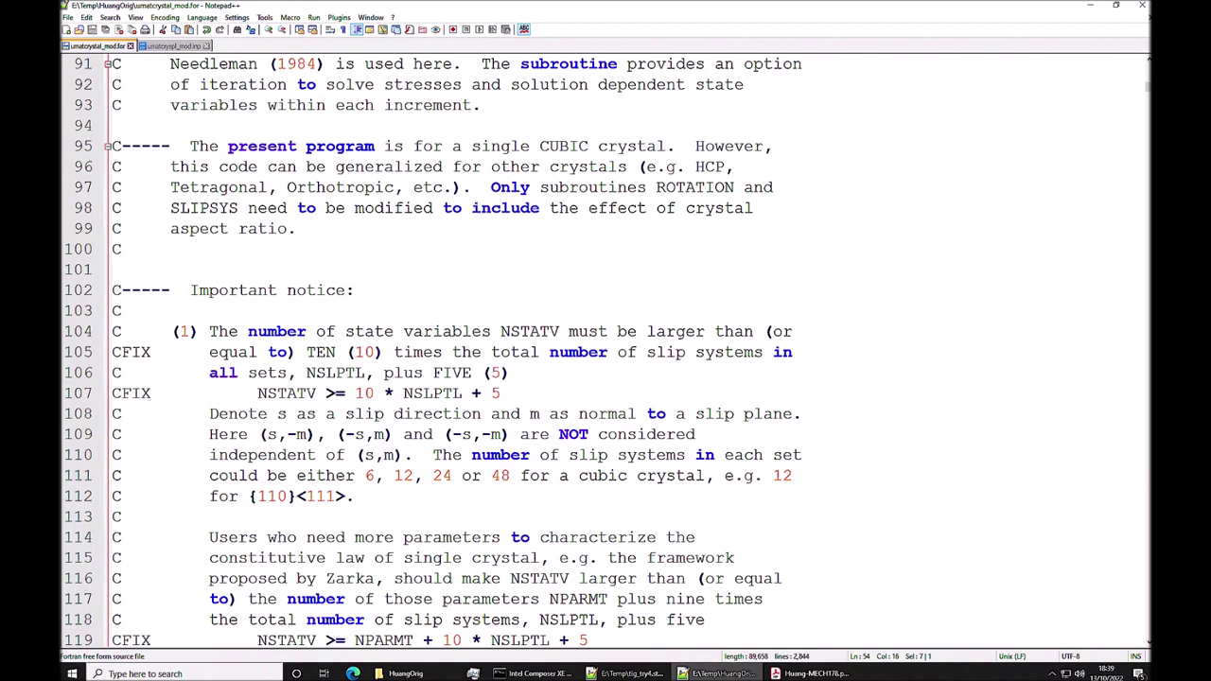
scroll(605, 350, "down", 3)
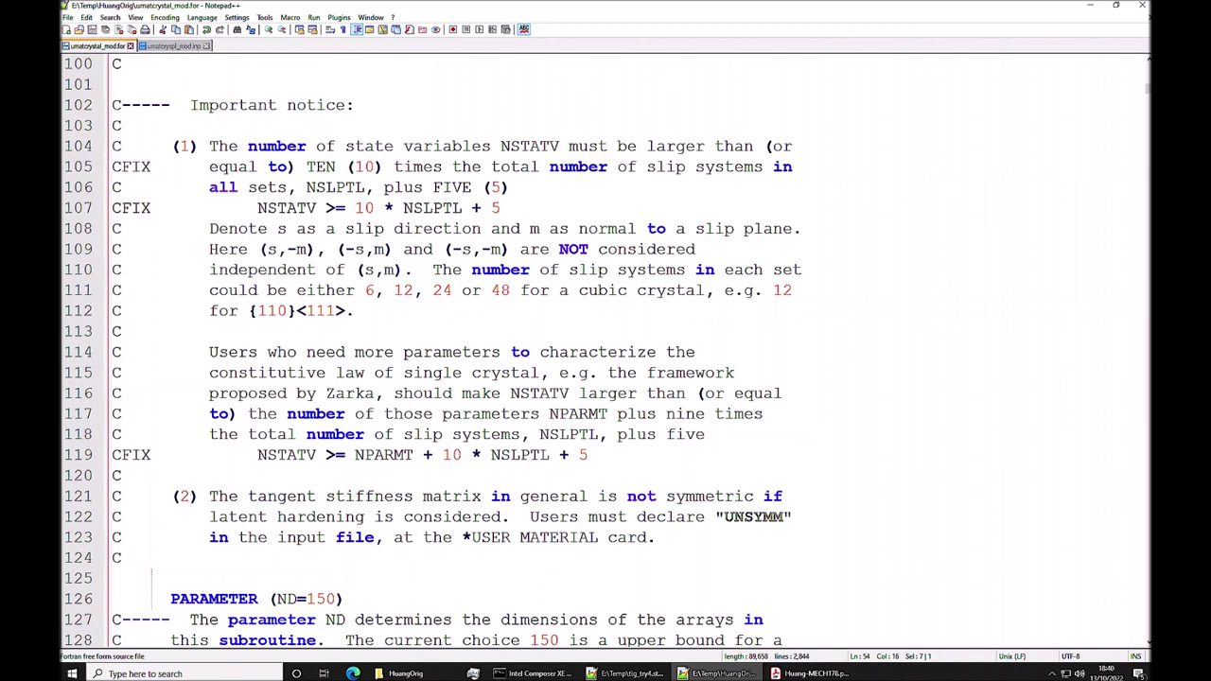
double_click(287, 207)
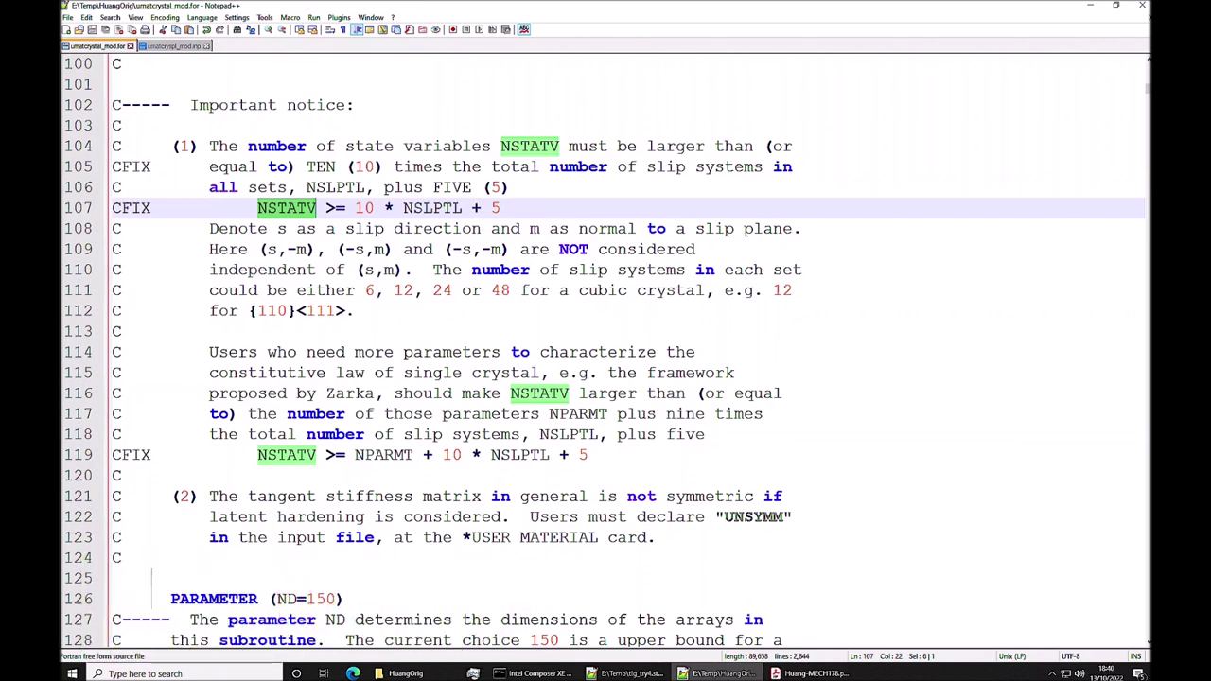
left_click_drag(403, 207, 461, 207)
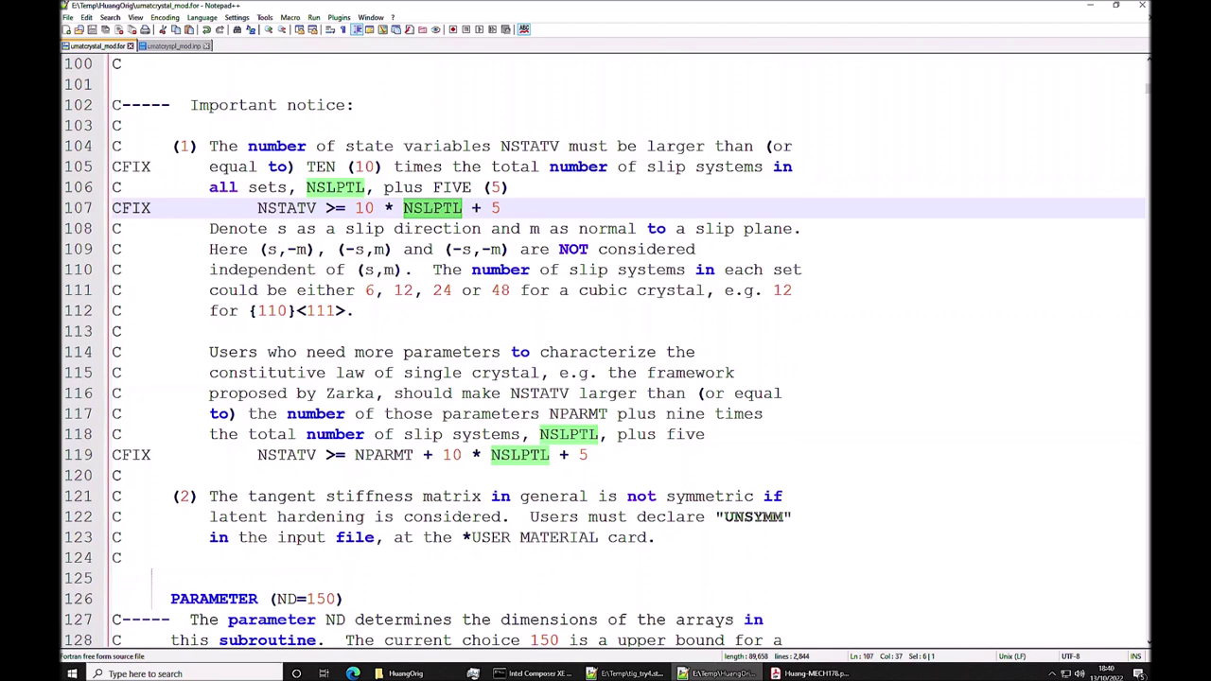
Scroll past the declarations to the 'Solution dependent state variable STATEV' comment near line 243
scroll(610, 354, "down", 3)
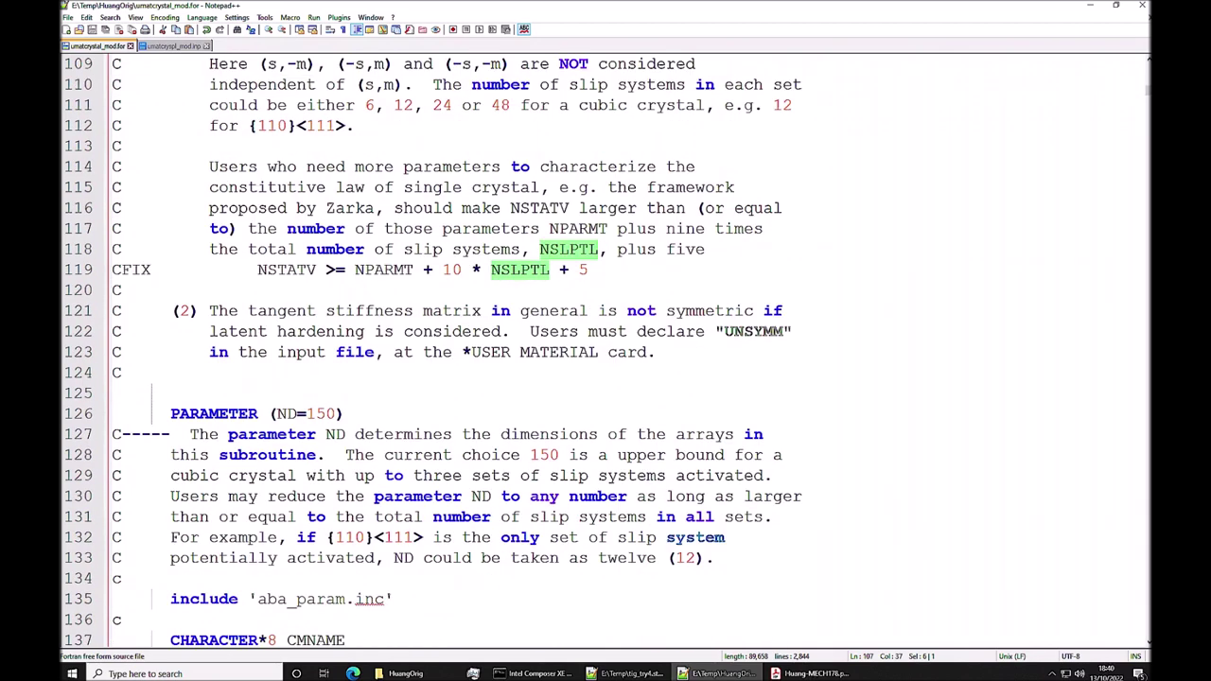
scroll(610, 354, "down", 1)
scroll(610, 354, "down", 2)
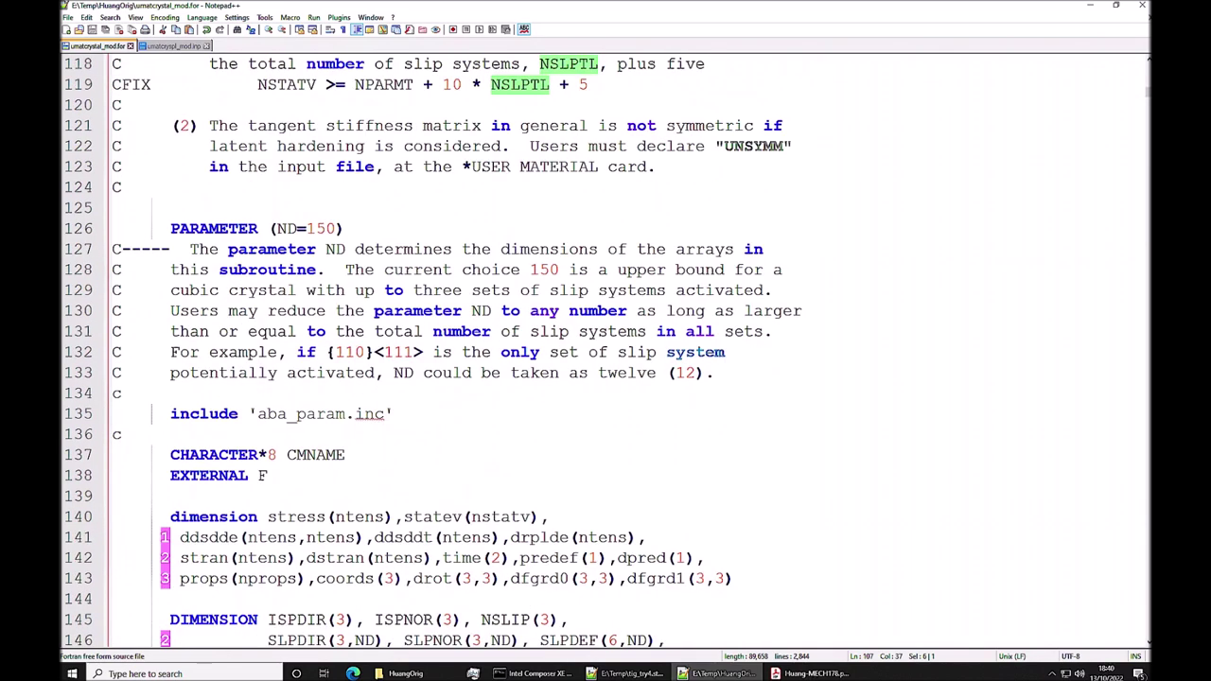
scroll(611, 354, "down", 2)
scroll(611, 354, "down", 3)
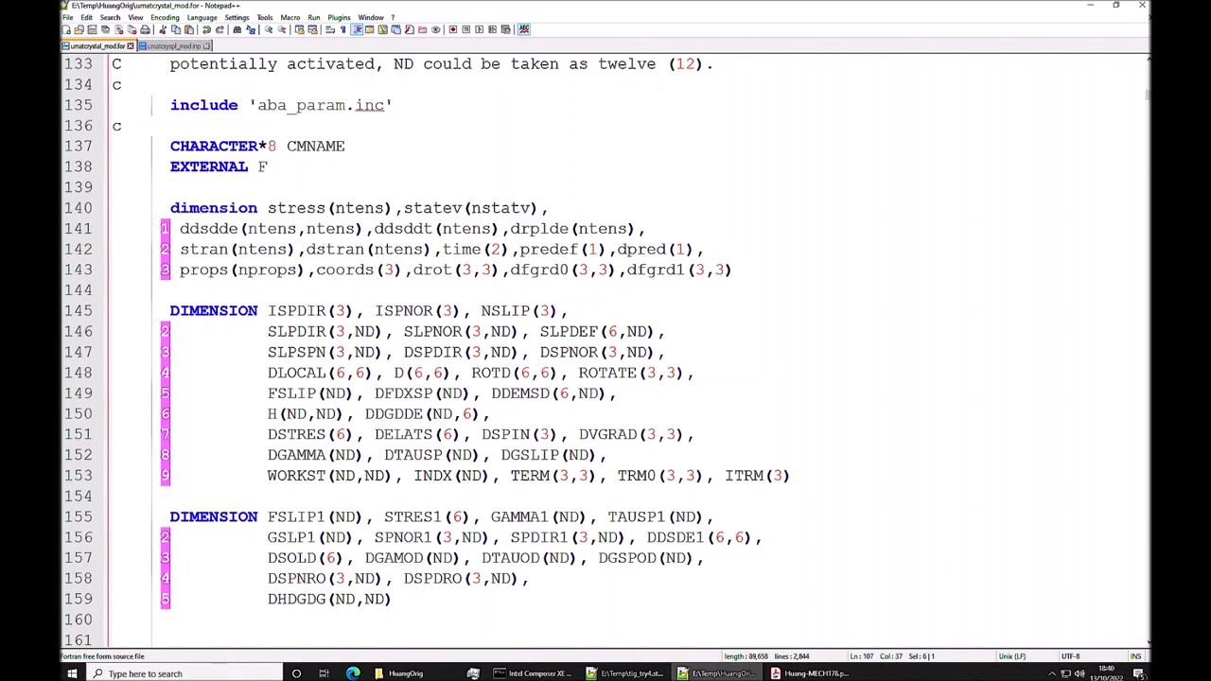
scroll(610, 354, "down", 7)
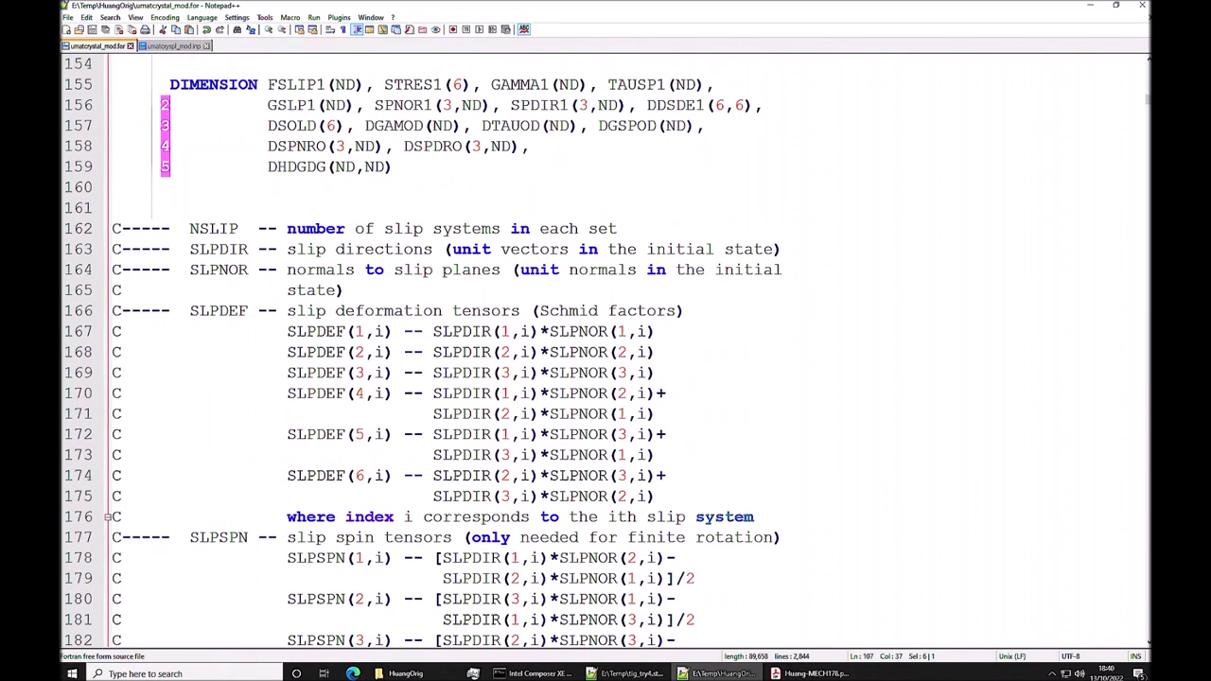
scroll(610, 354, "down", 1)
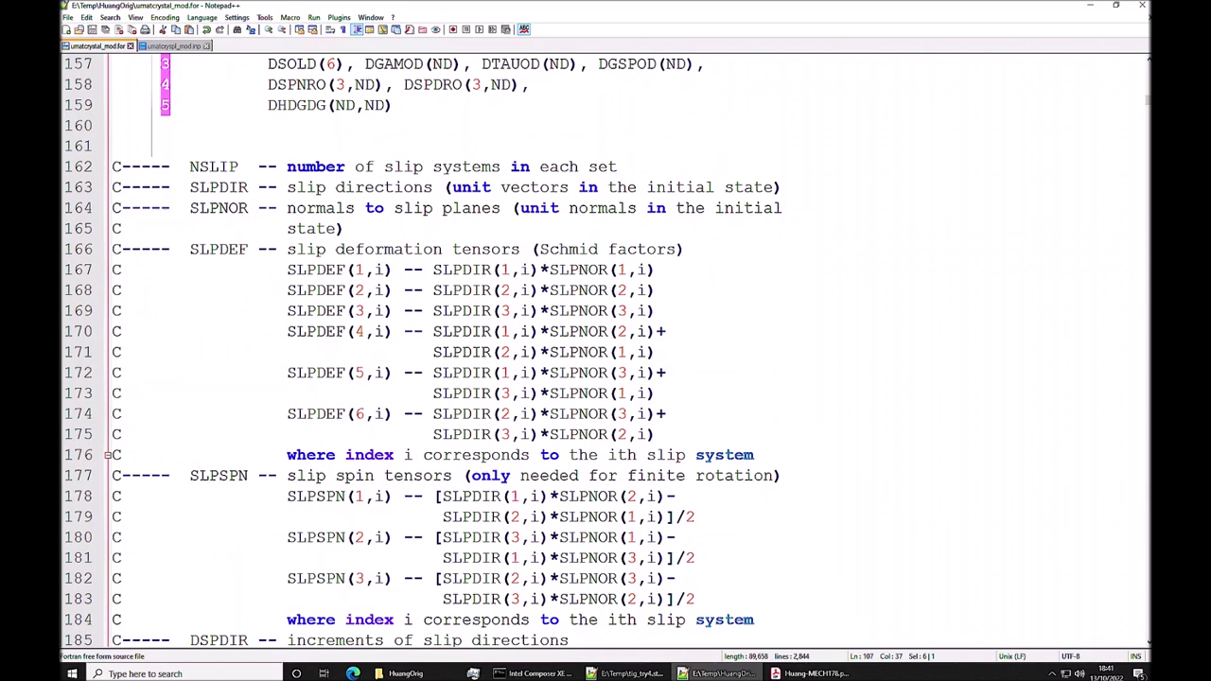
scroll(610, 354, "down", 8)
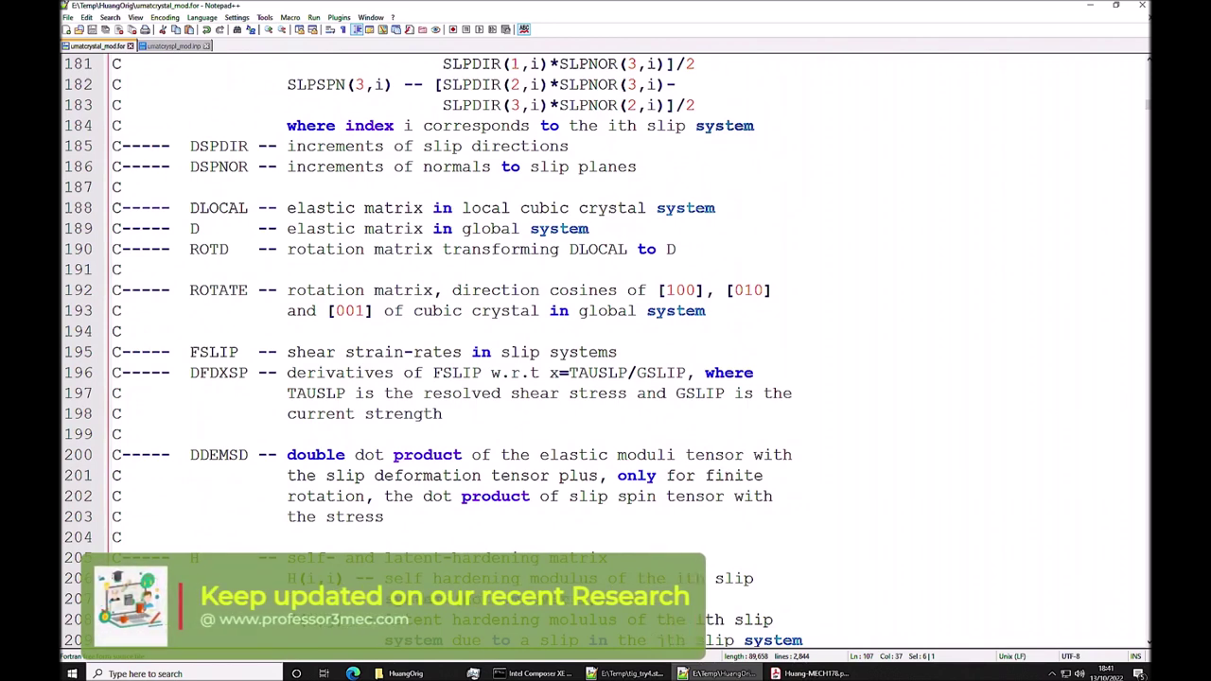
scroll(611, 353, "down", 3)
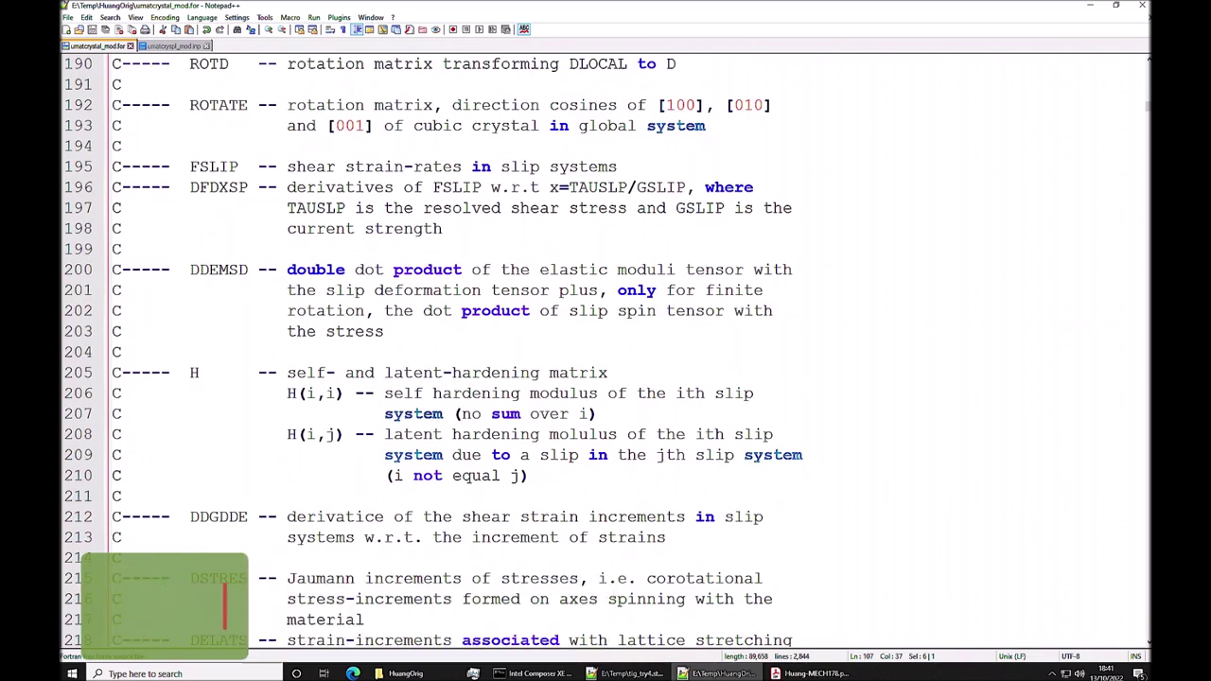
scroll(611, 354, "down", 3)
scroll(611, 354, "down", 6)
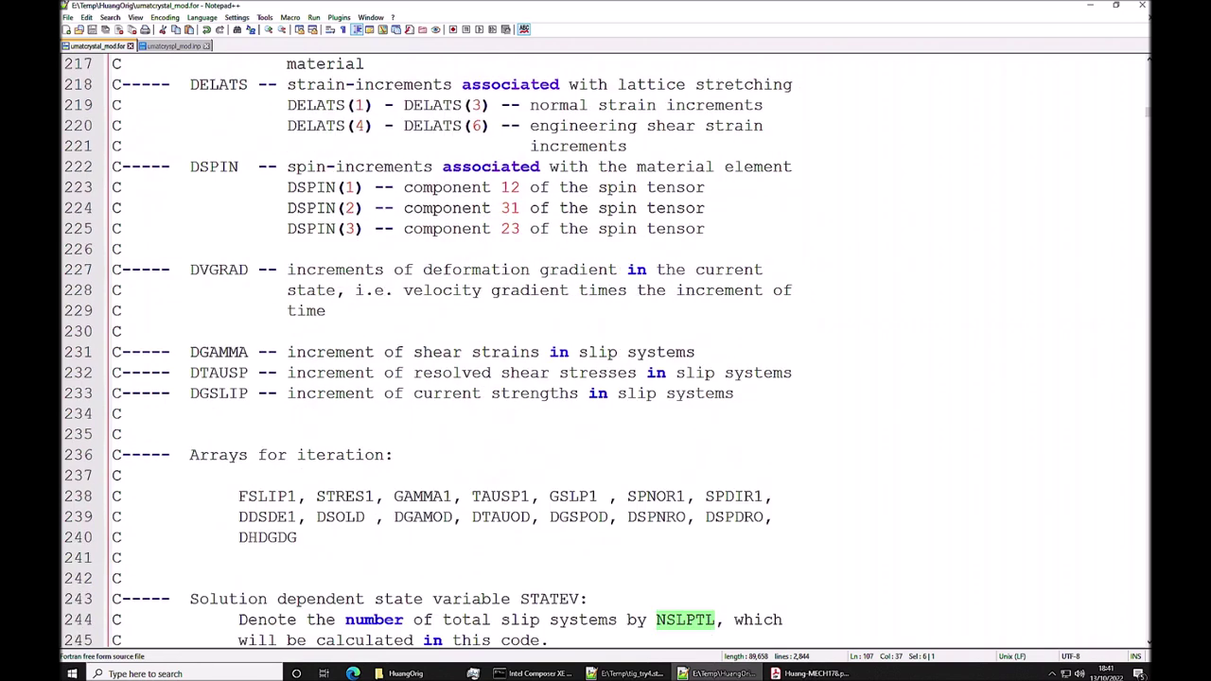
scroll(611, 354, "down", 6)
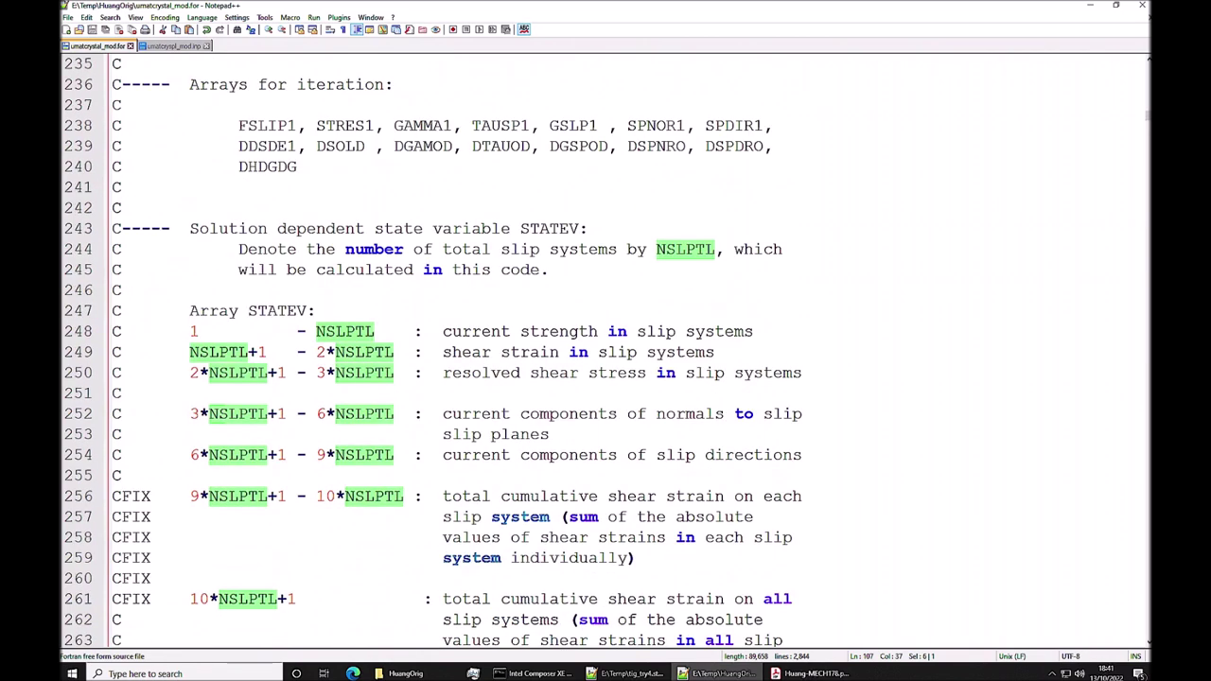
scroll(611, 354, "down", 1)
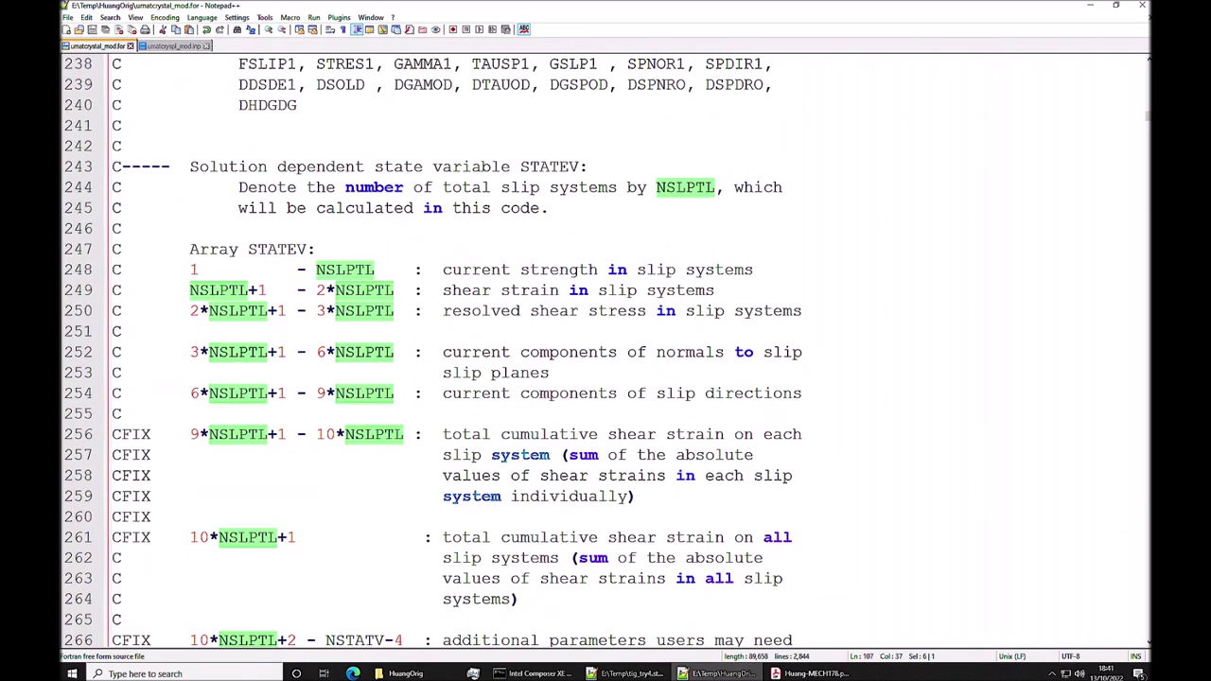
Highlight every STATEV occurrence, then scroll to the 'Material constants PROPS' block near line 278
double_click(279, 249)
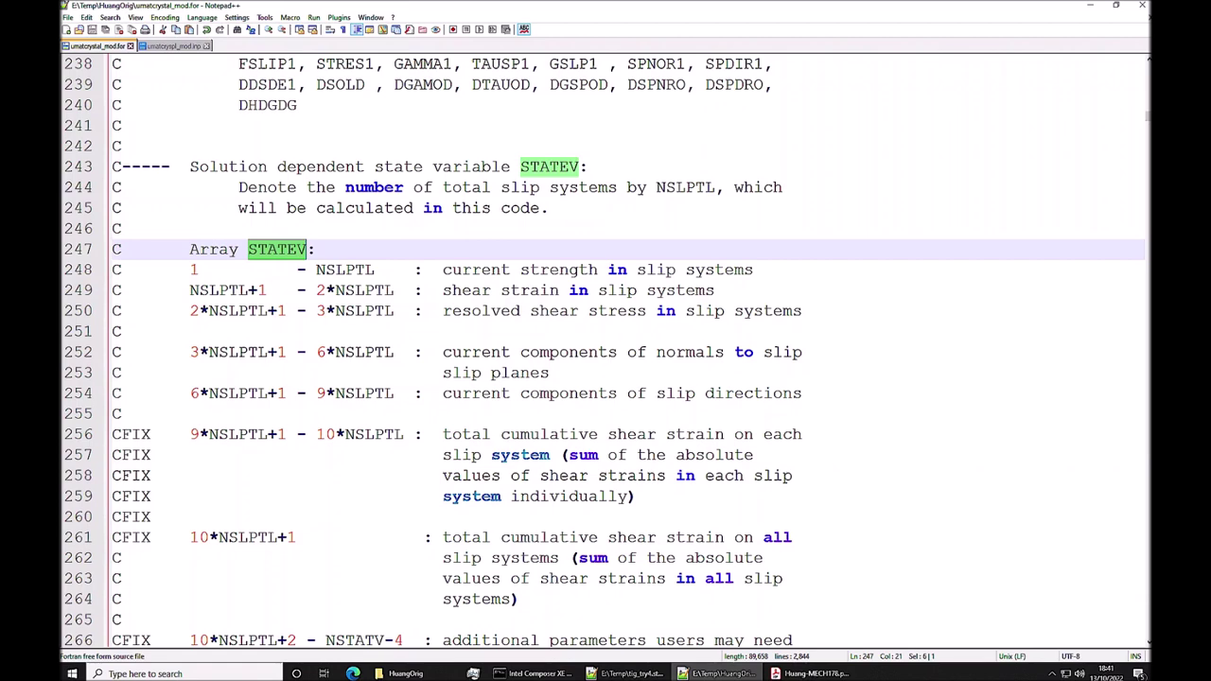
scroll(605, 350, "down", 1)
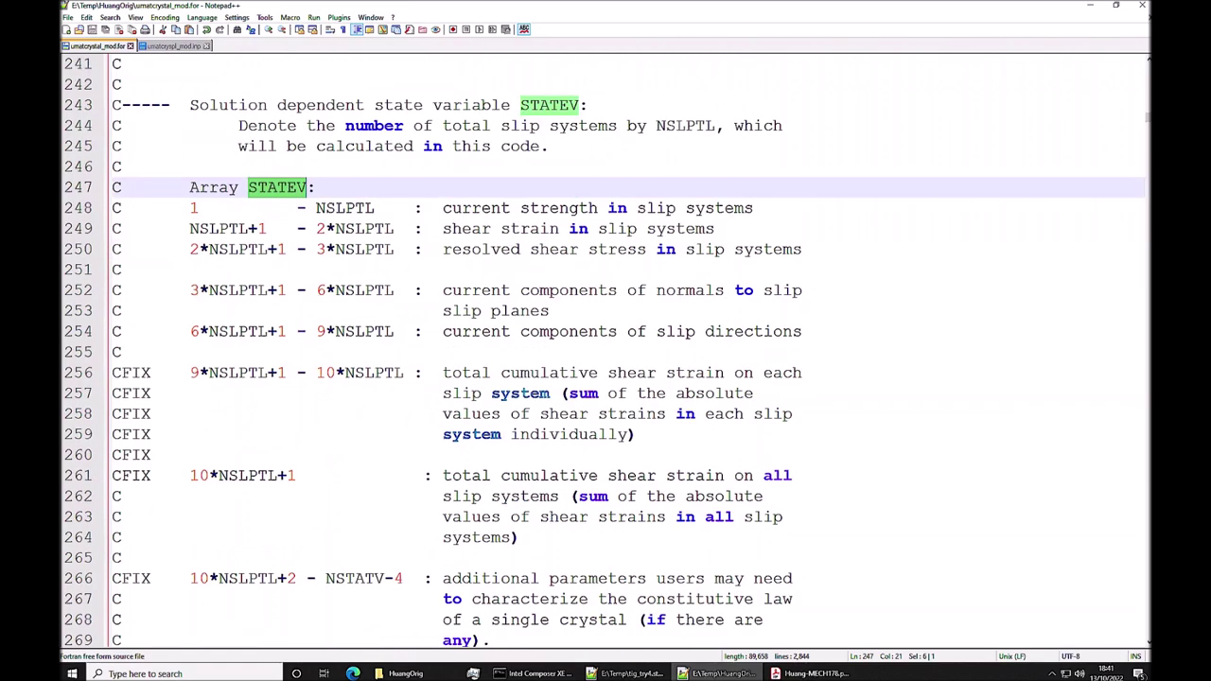
scroll(606, 350, "down", 4)
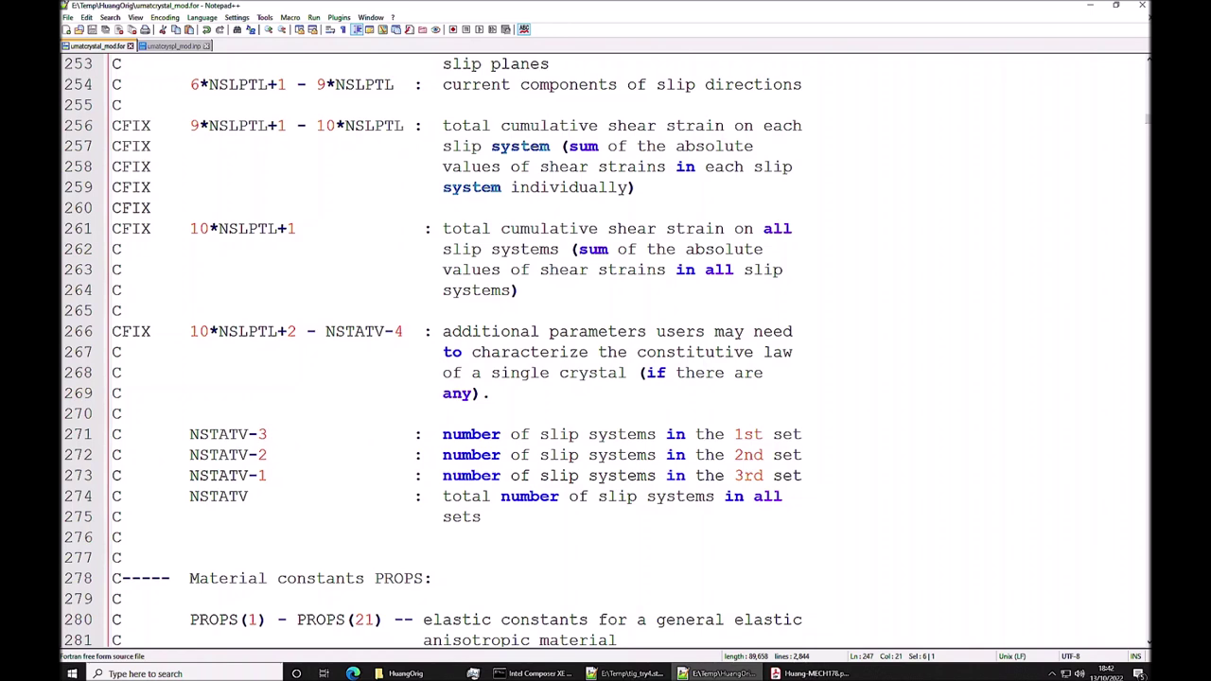
scroll(605, 350, "down", 2)
scroll(605, 350, "down", 2)
scroll(605, 350, "down", 1)
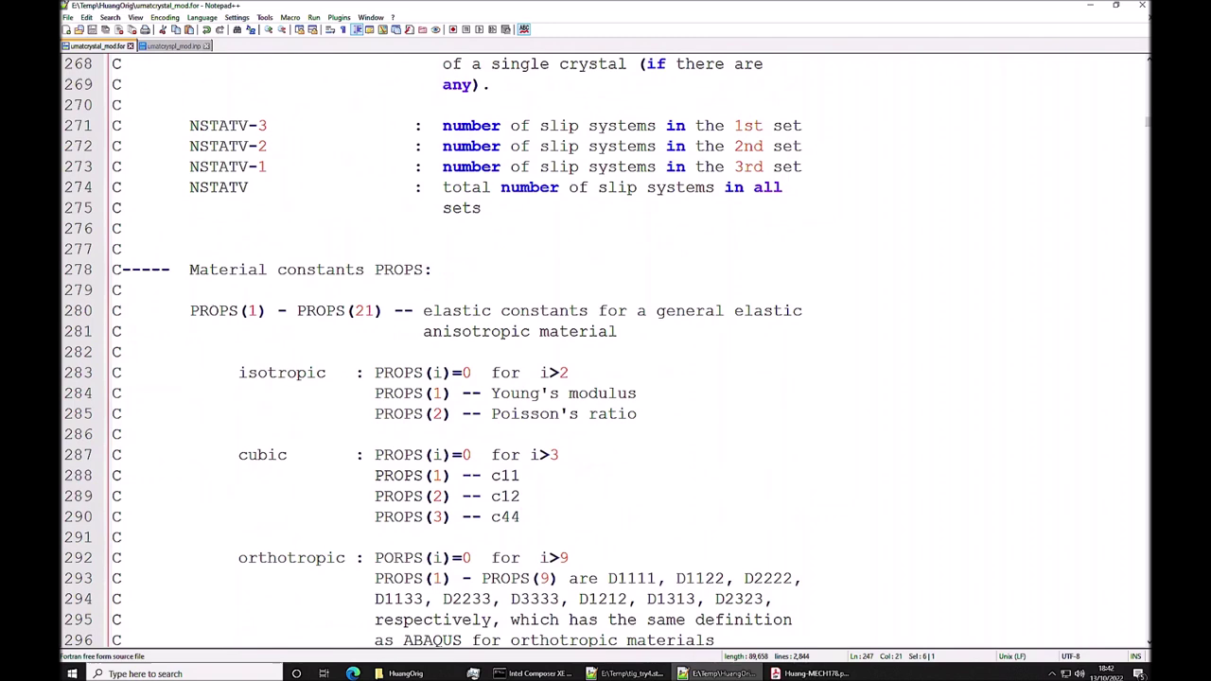
scroll(605, 351, "down", 1)
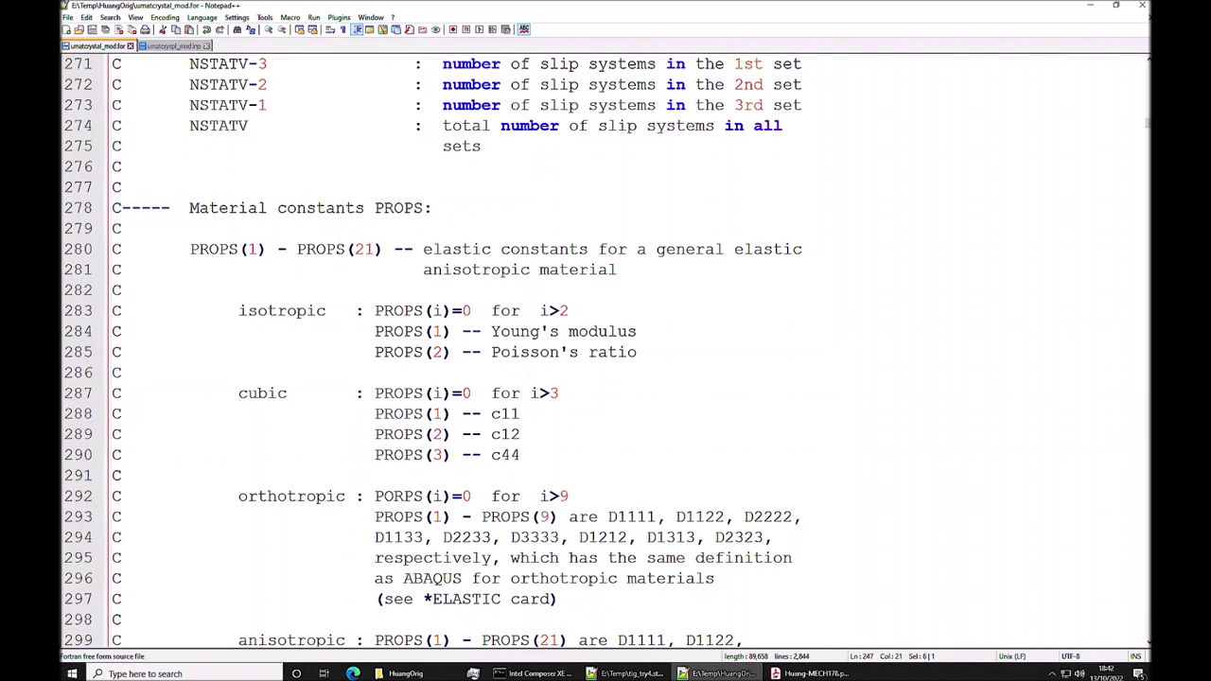
scroll(605, 350, "down", 1)
Highlight the isotropic elastic constants on lines 283-285
left_click_drag(238, 248, 326, 249)
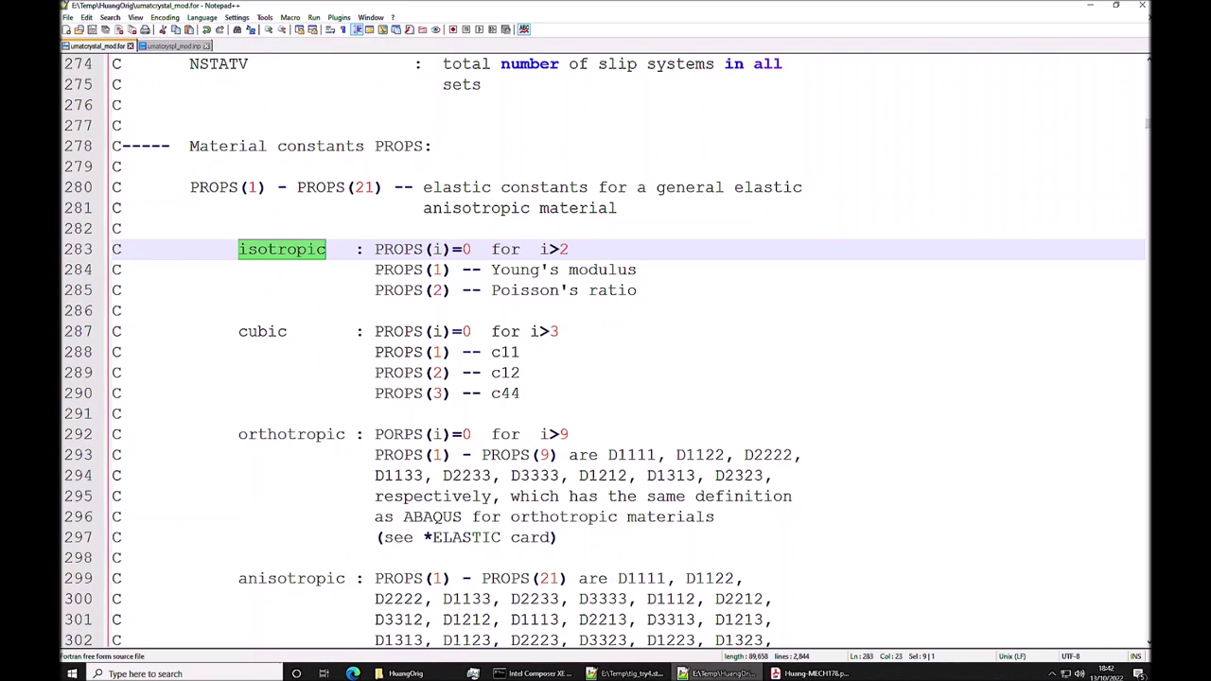
scroll(606, 350, "up", 3)
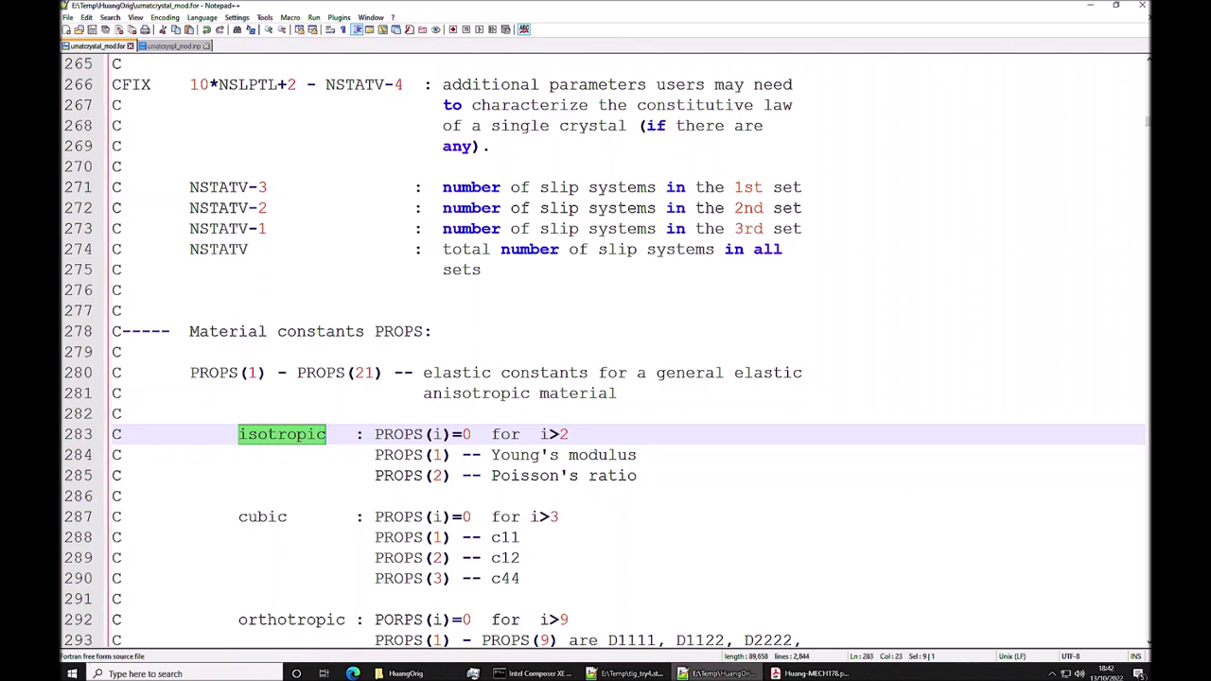
scroll(301, 322, "down", 2)
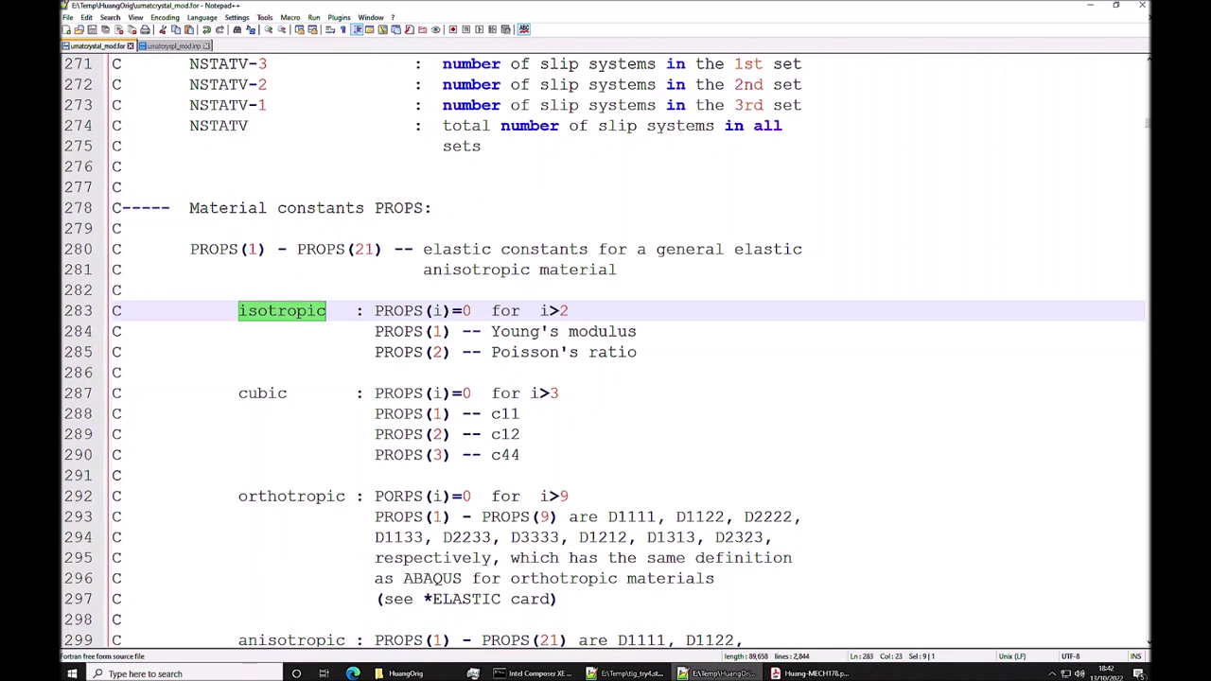
scroll(605, 350, "down", 2)
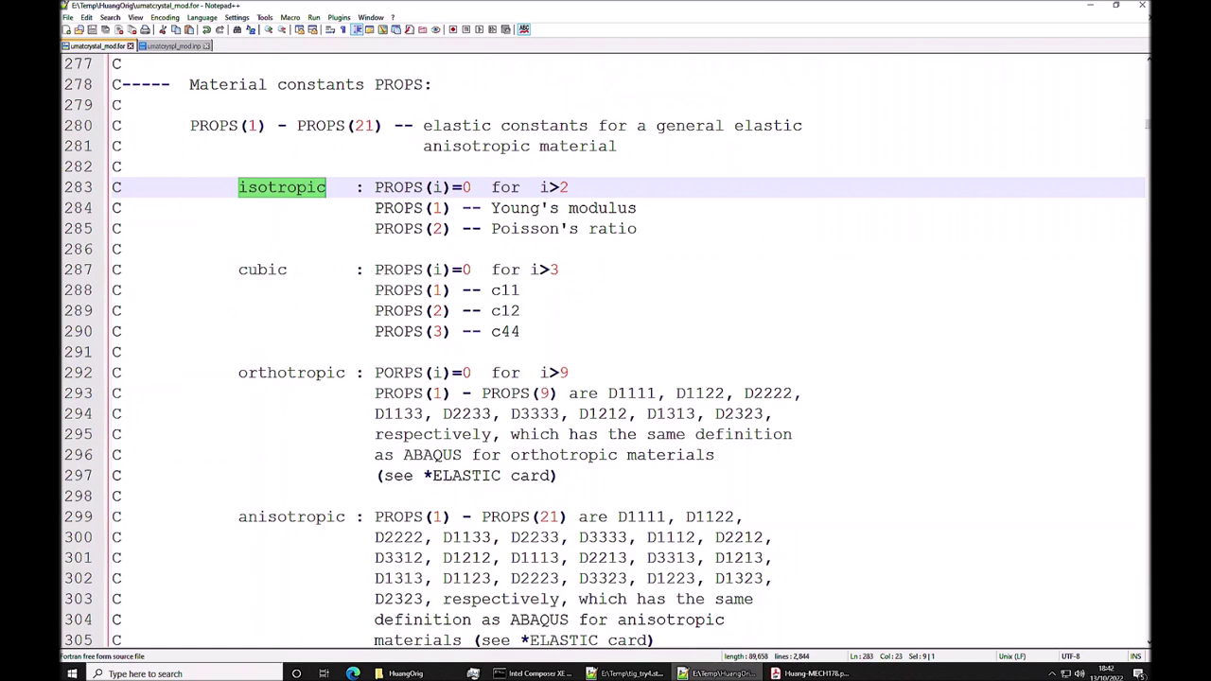
scroll(606, 351, "up", 3)
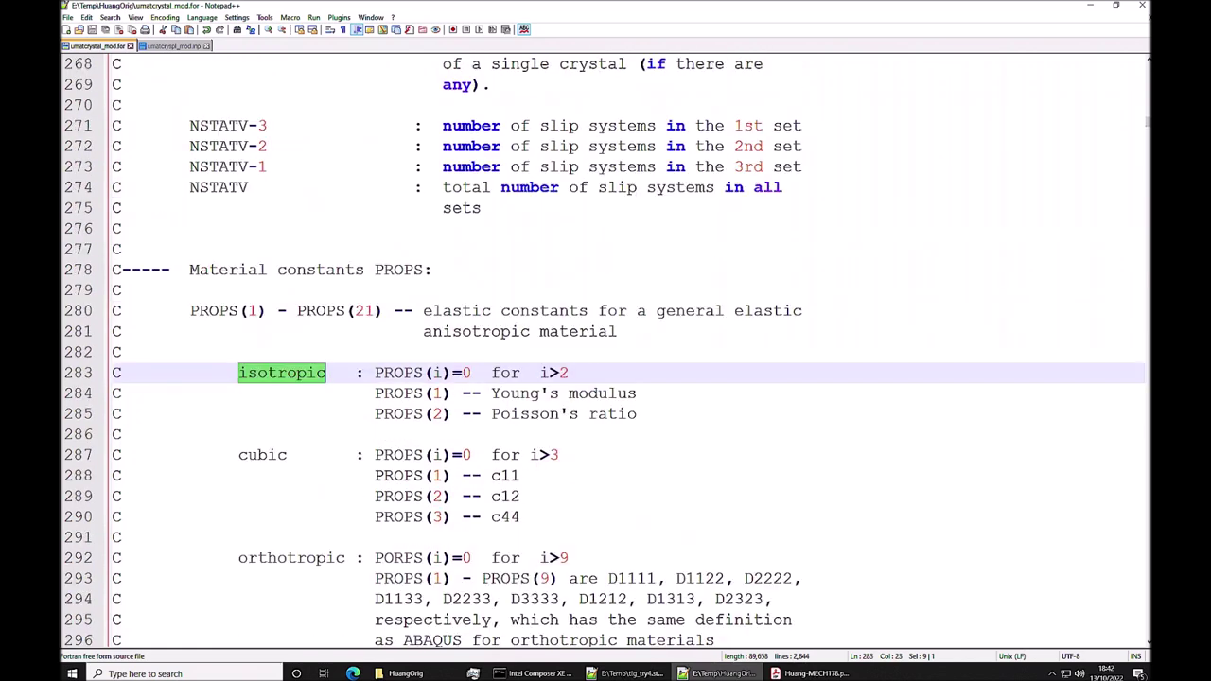
scroll(606, 350, "down", 1)
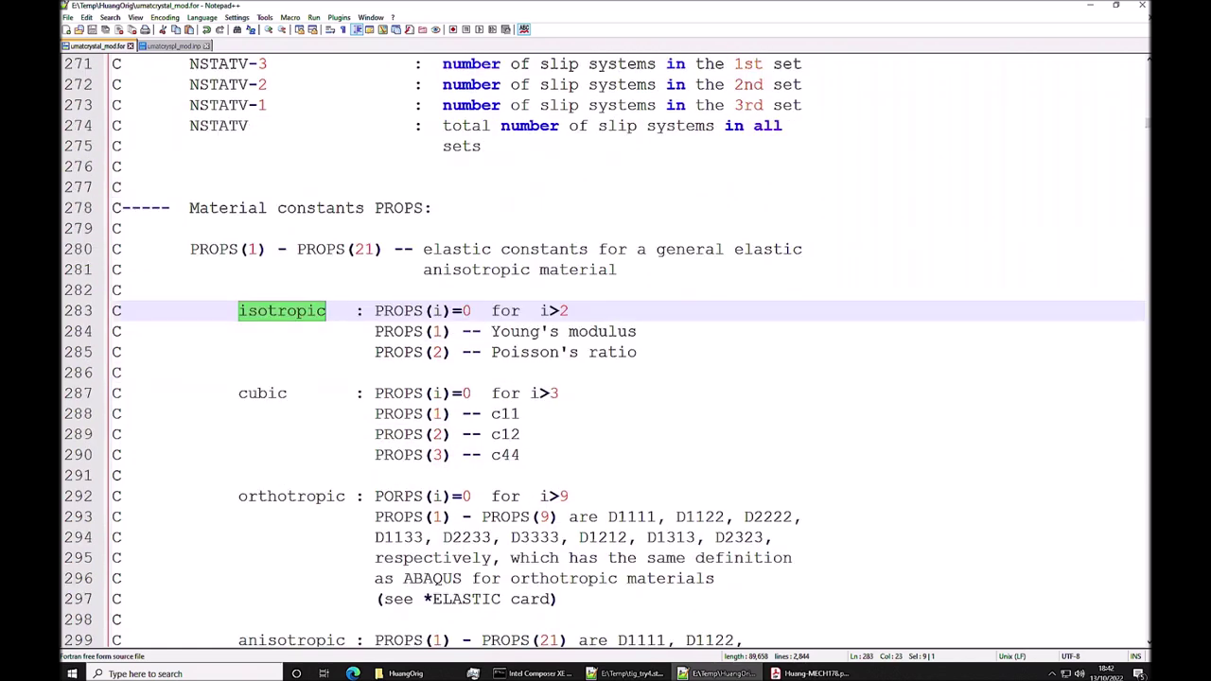
left_click_drag(638, 352, 238, 310)
Select the cubic constants on lines 287-290, then switch to umatcryspl_mod.inp
scroll(374, 359, "down", 2)
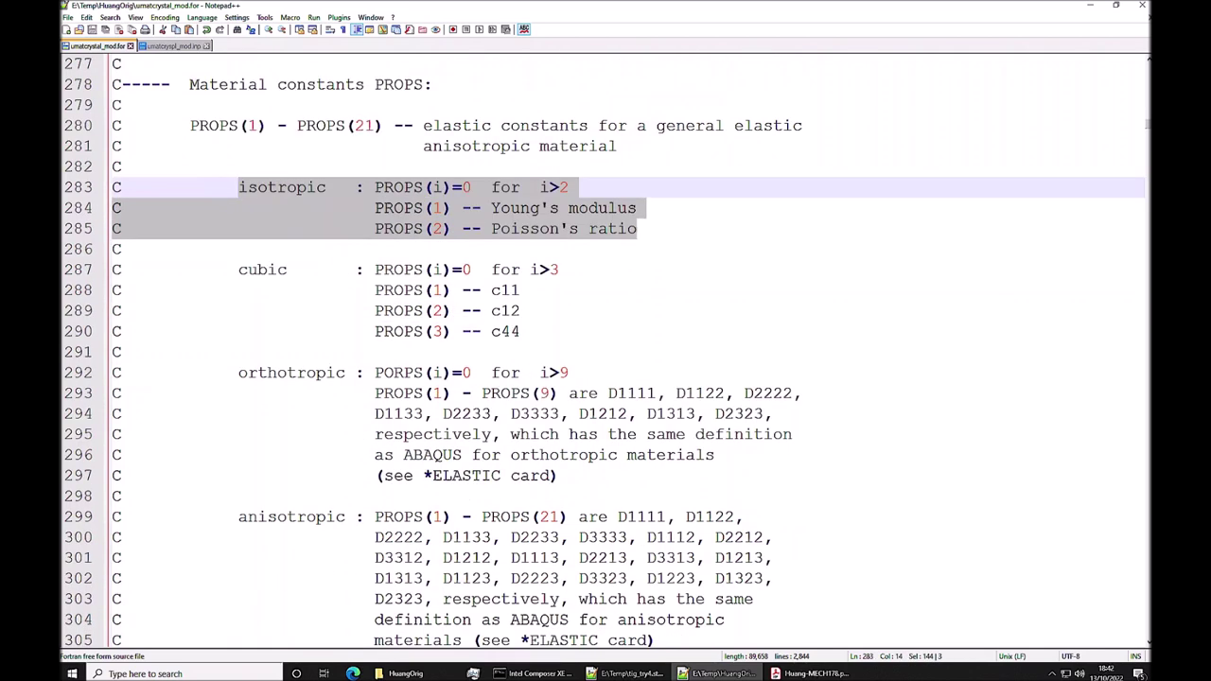
left_click_drag(520, 331, 112, 269)
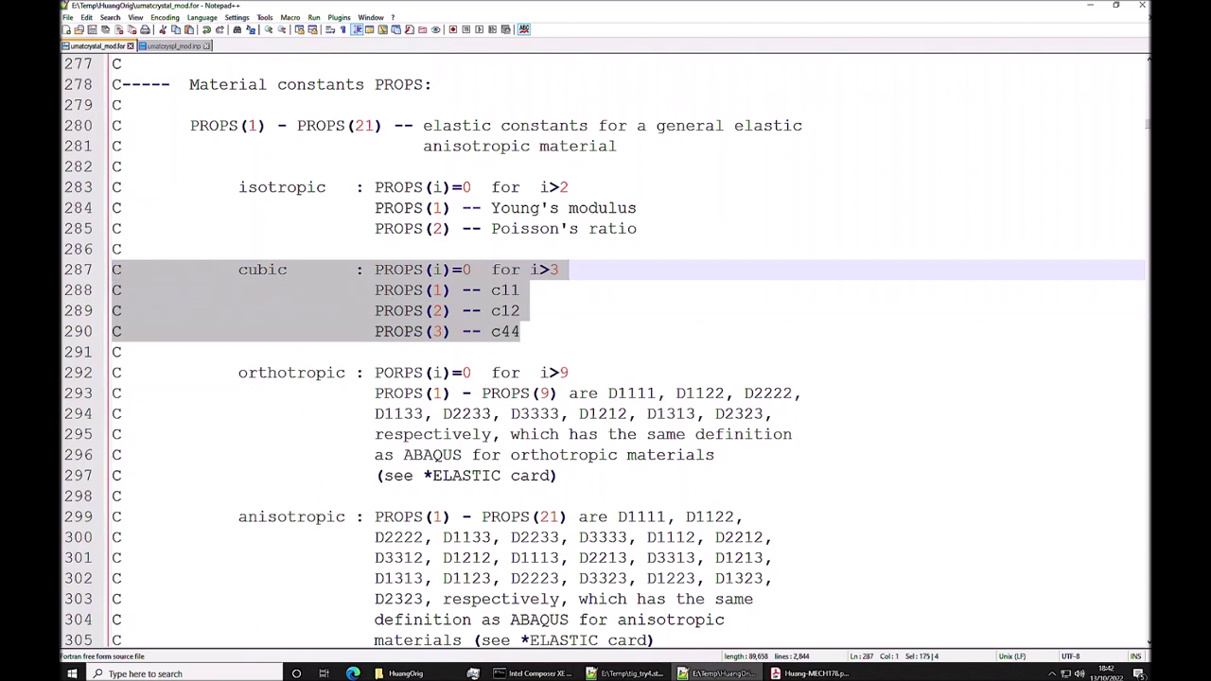
left_click(625, 319)
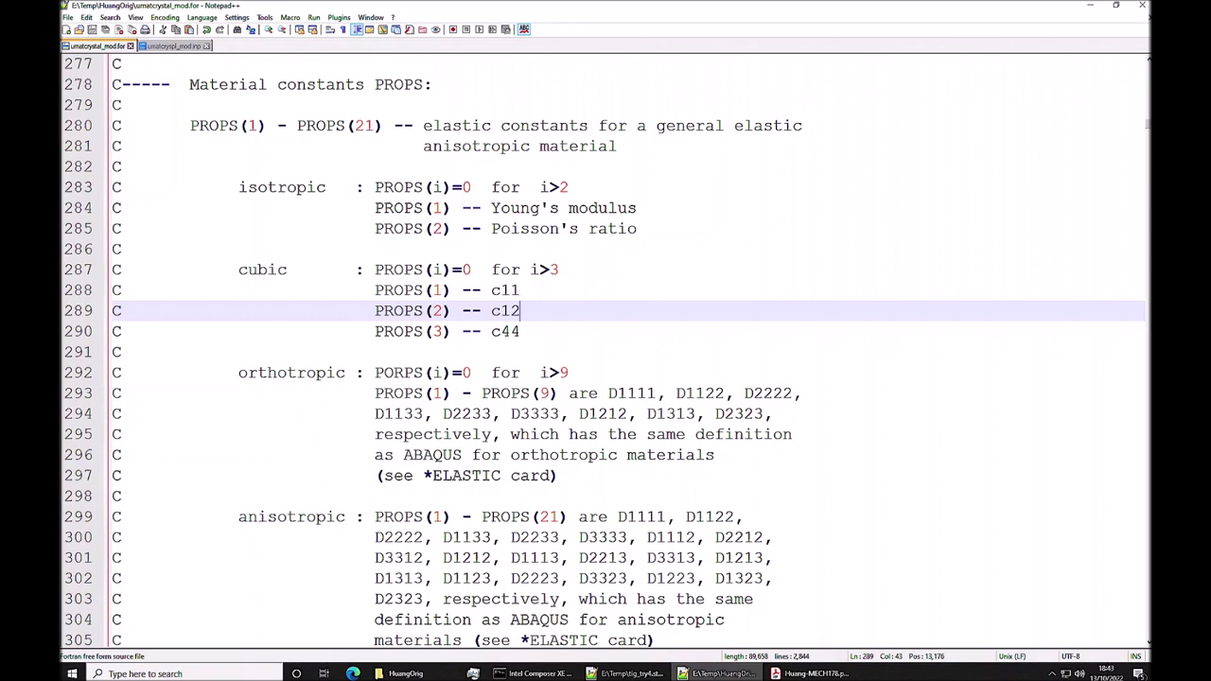
left_click(162, 47)
Highlight CONSTANTS=160 and the UNSYMM keyword on the *USER MATERIAL line
scroll(606, 350, "up", 4)
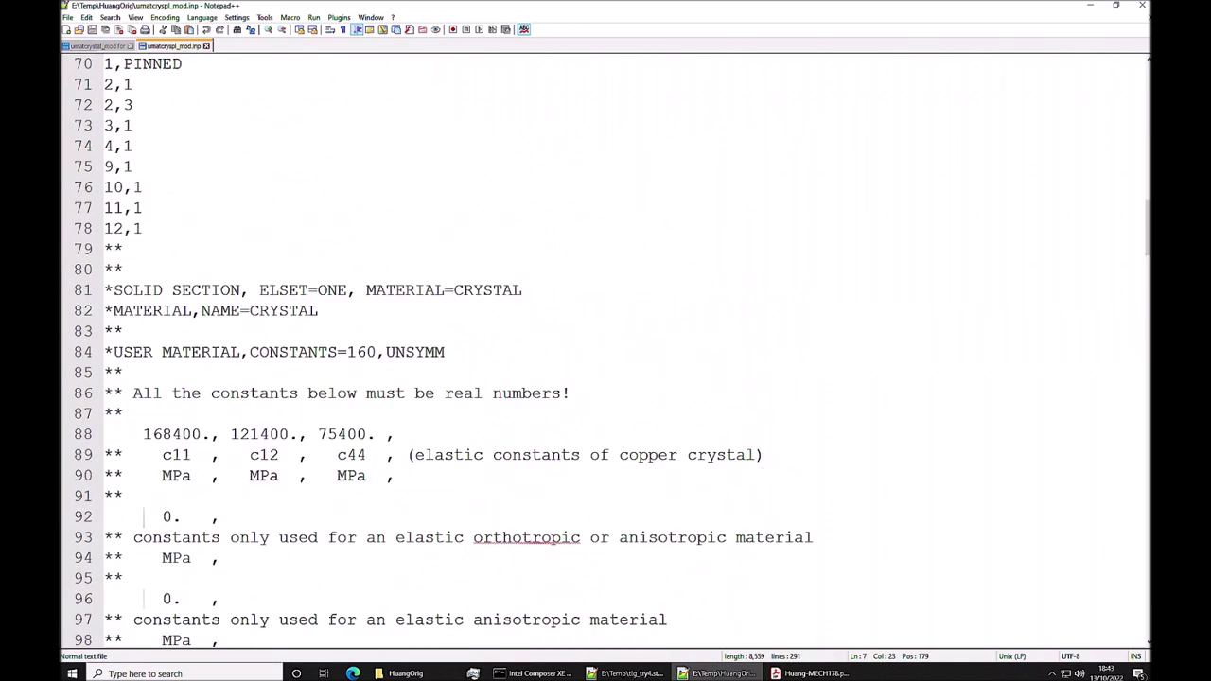
scroll(606, 350, "down", 2)
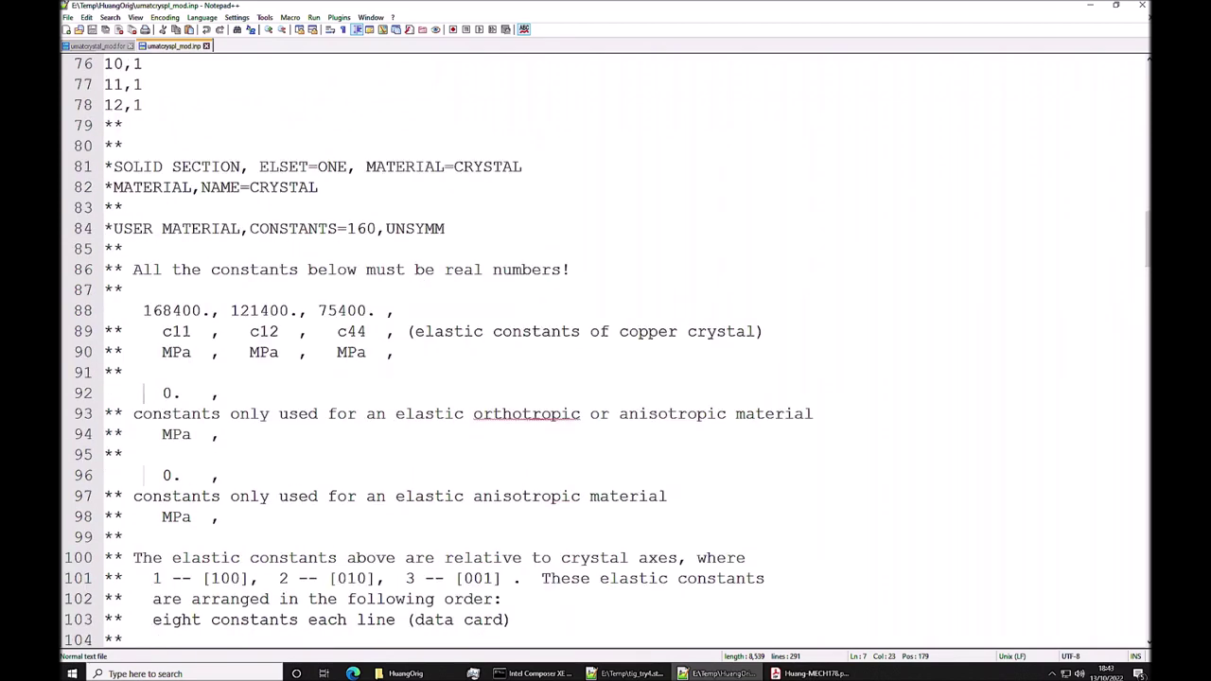
left_click_drag(250, 229, 376, 233)
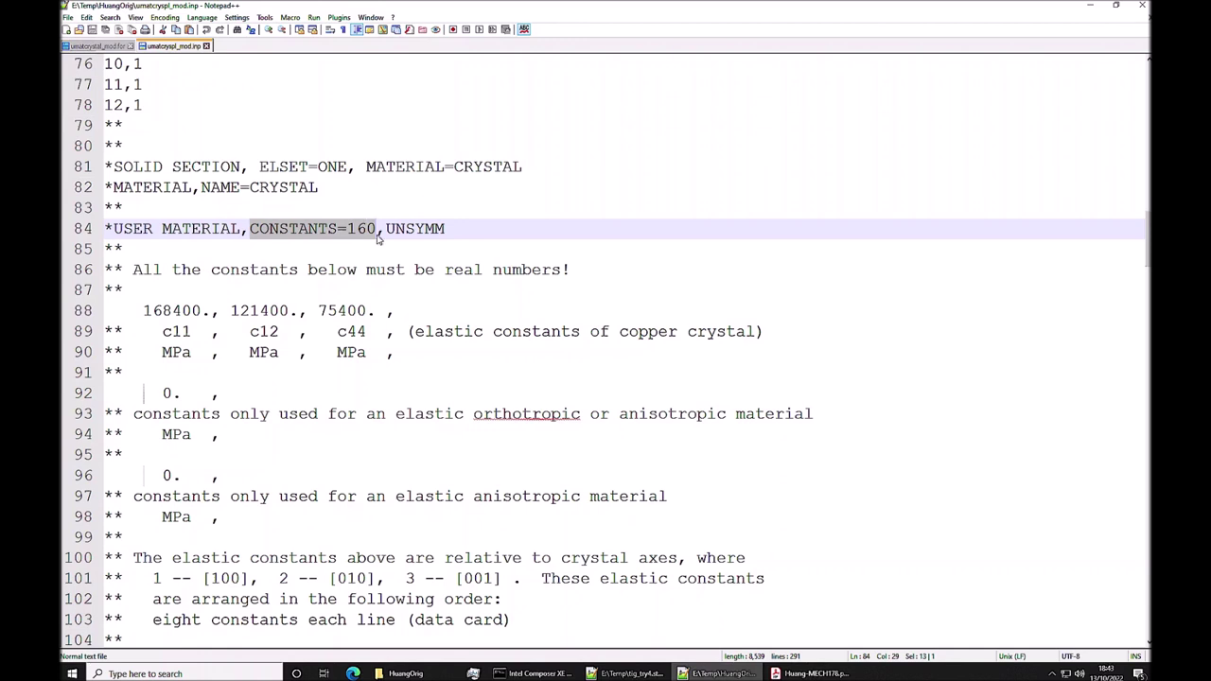
left_click(384, 229)
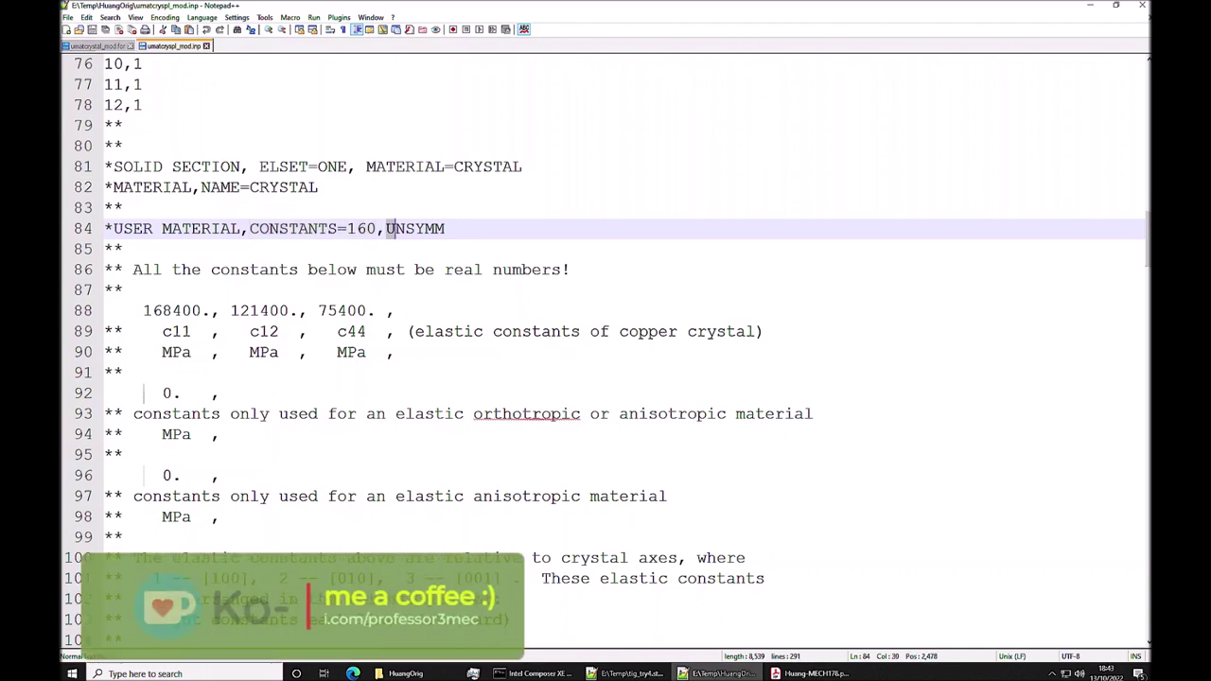
key("shift+End")
Step through the copper elastic constants from 168400. on line 88, then return to umatcrystal_mod.for
scroll(605, 350, "down", 1)
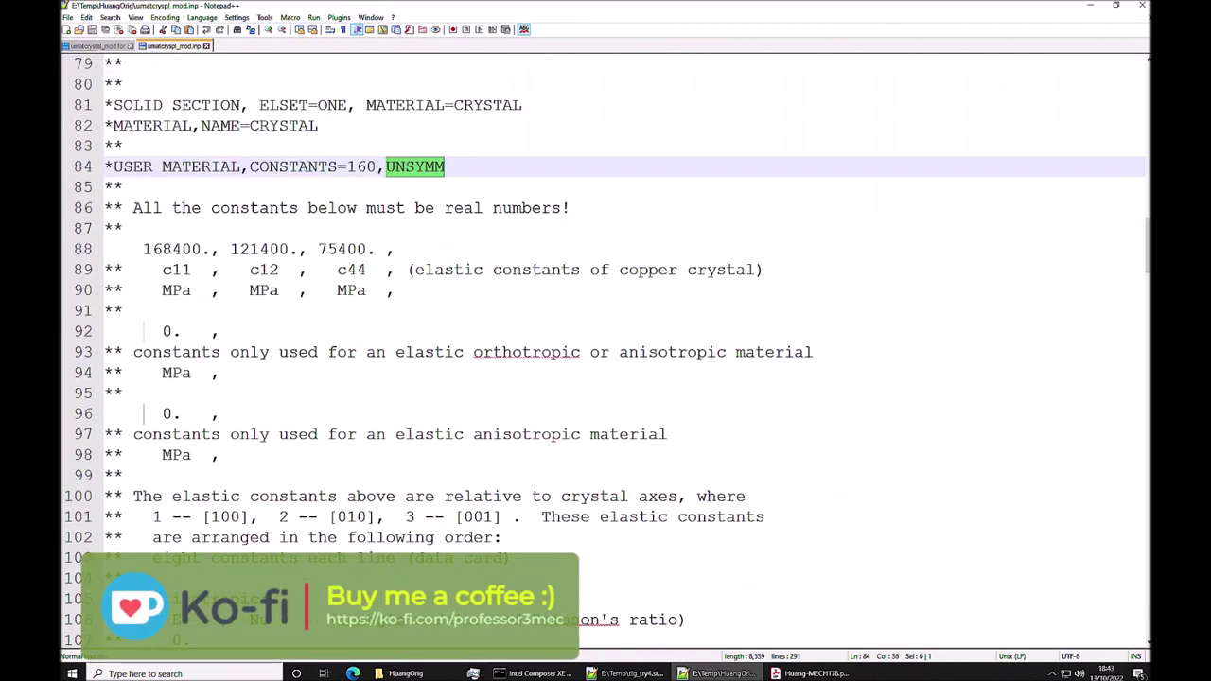
scroll(605, 350, "down", 1)
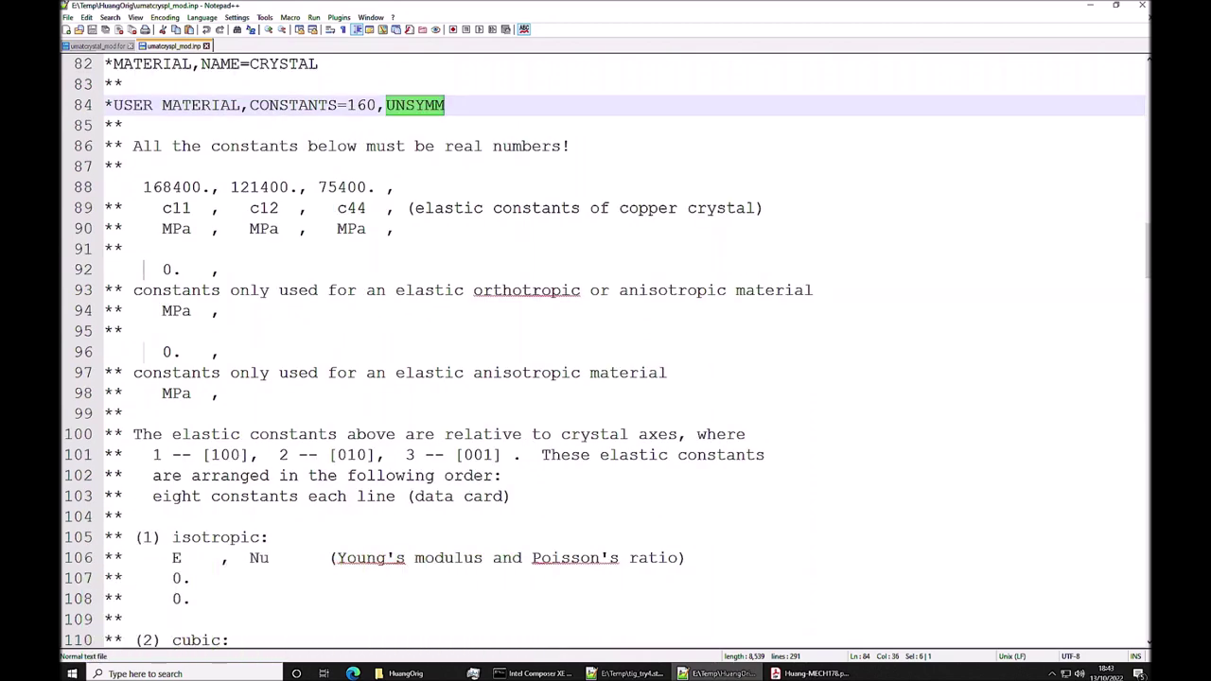
left_click(210, 187)
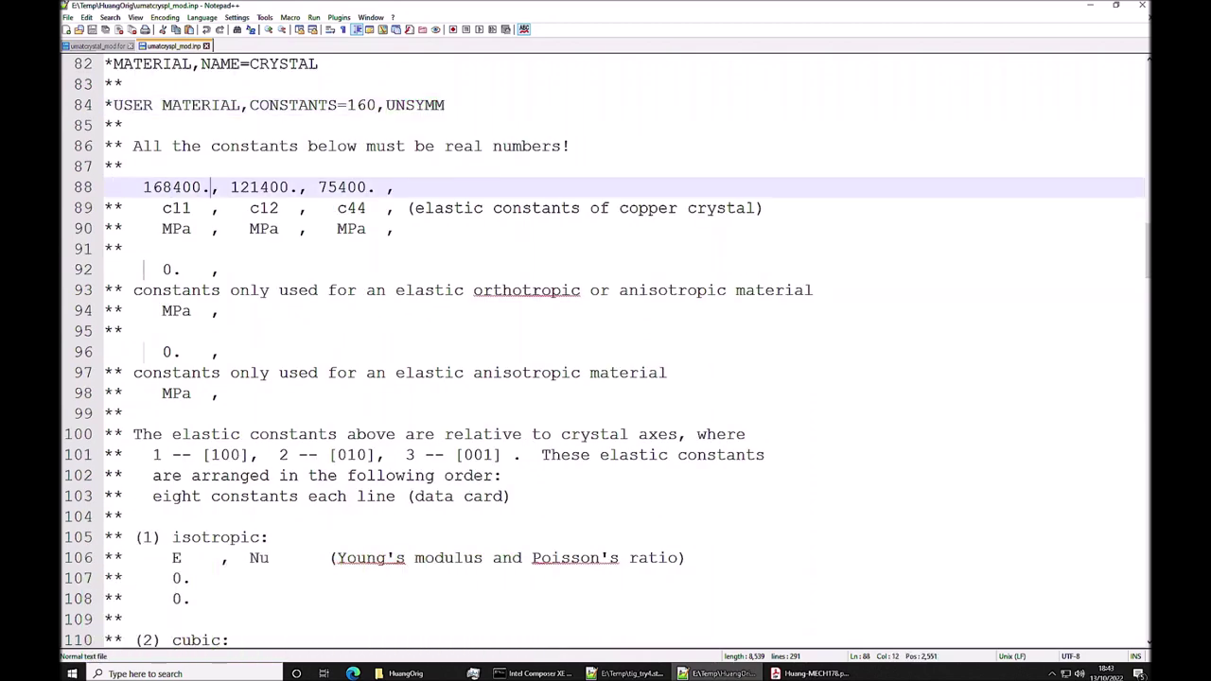
left_click(308, 187)
left_click(386, 188)
left_click(396, 187)
left_click(111, 46)
Examine the D2323 term and the 21-constant anisotropic PROPS count, then return to umatcryspl_mod.inp
scroll(605, 350, "down", 1)
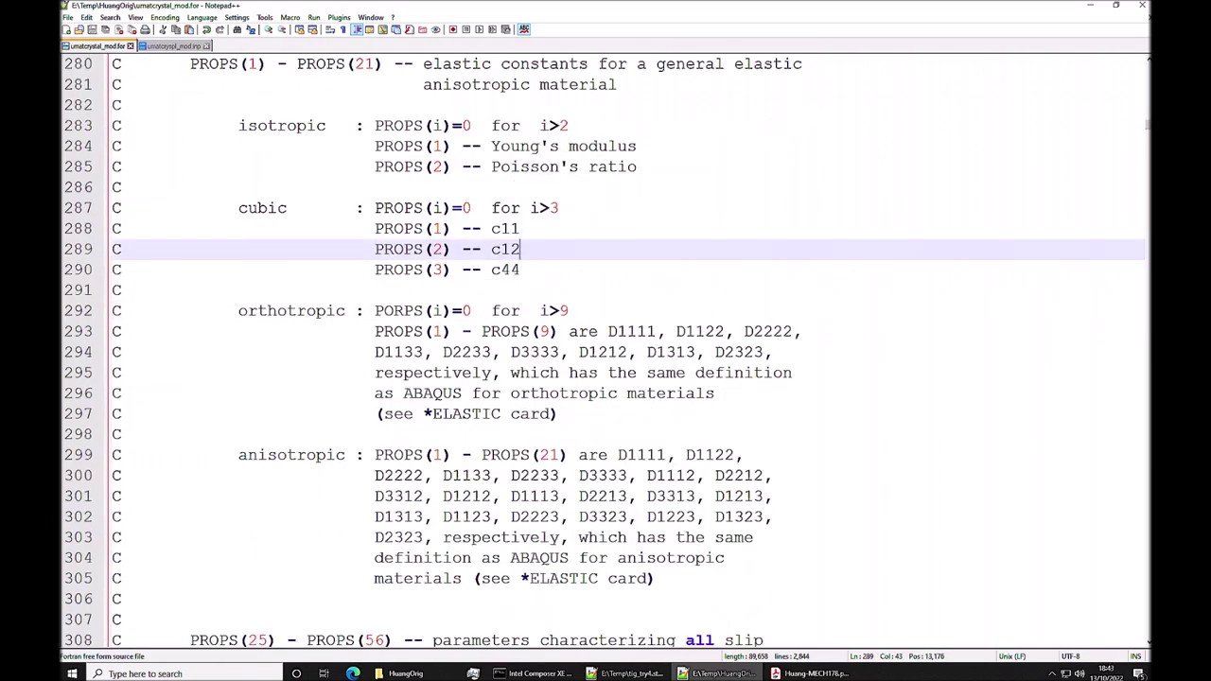
scroll(606, 351, "down", 1)
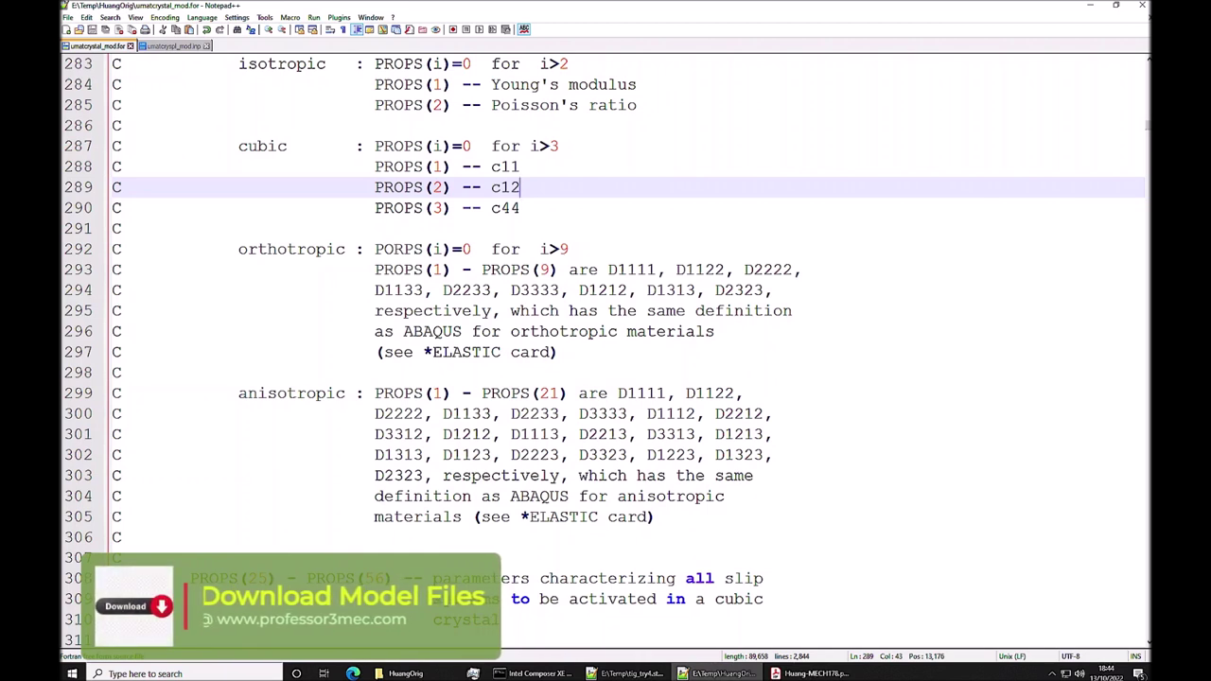
left_click_drag(717, 291, 765, 291)
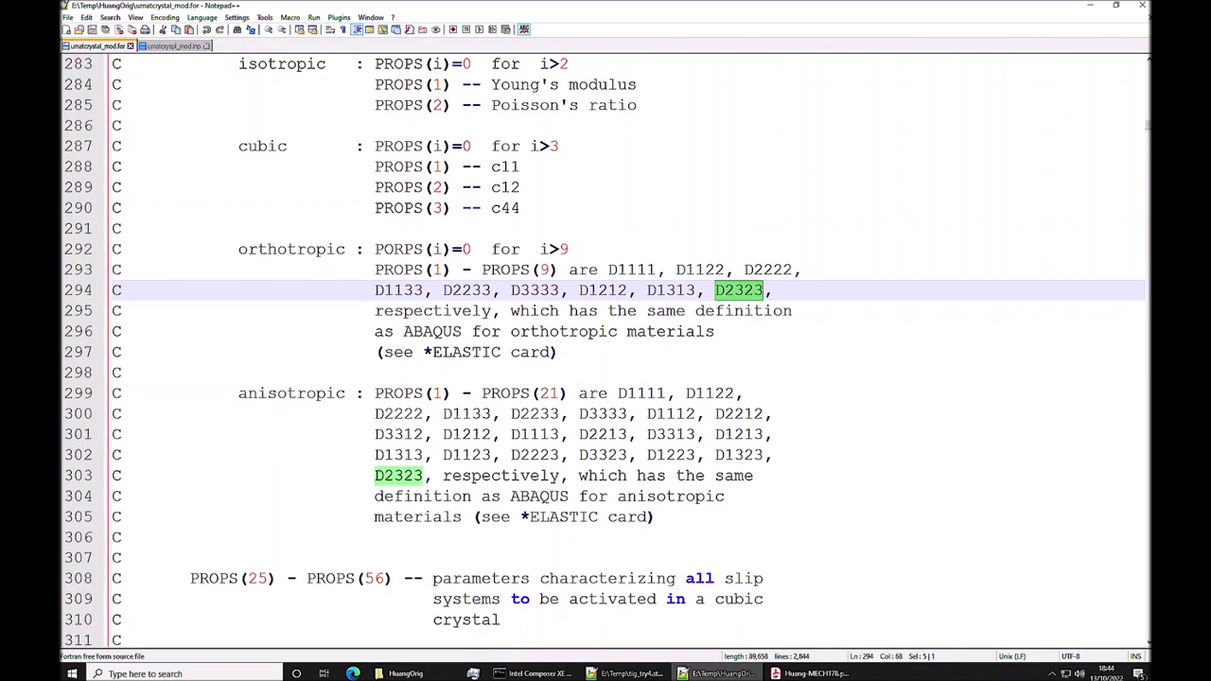
scroll(605, 350, "down", 1)
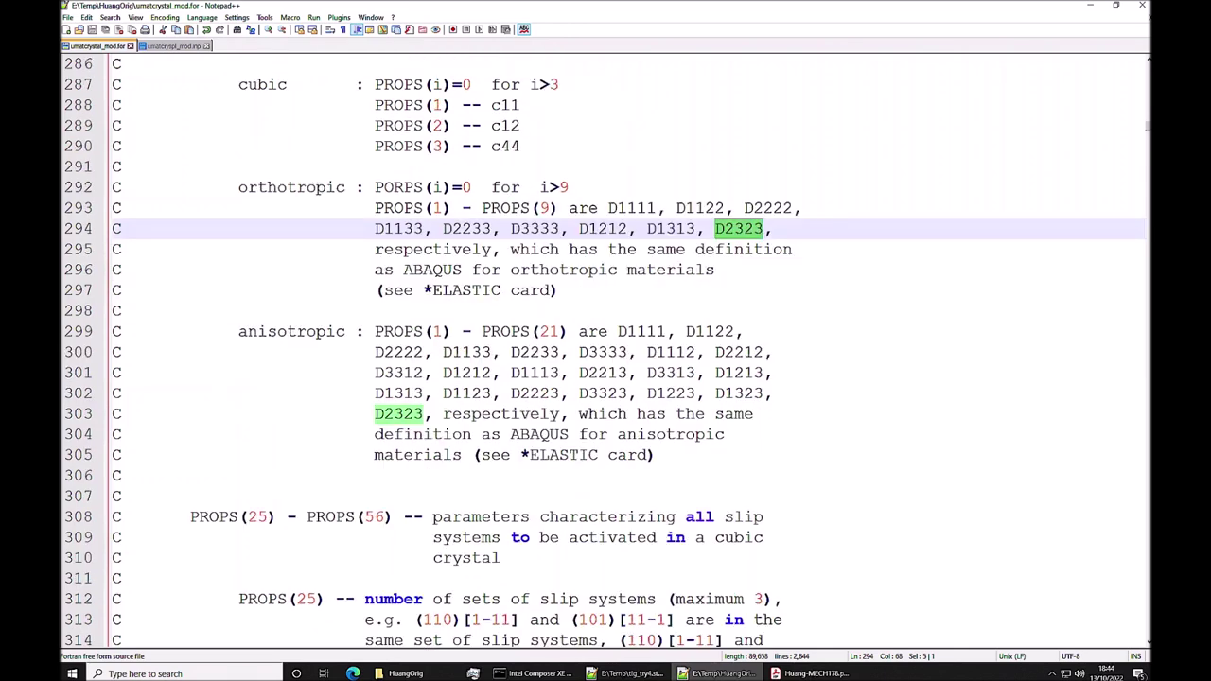
double_click(554, 332)
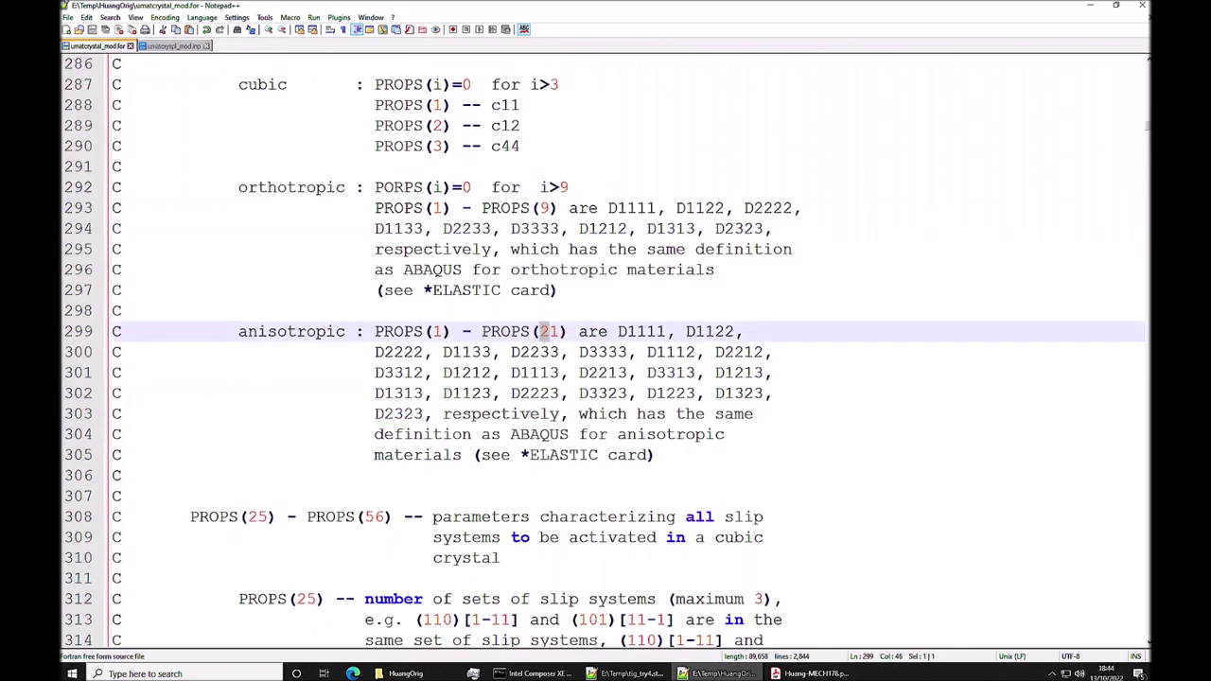
scroll(554, 332, "up", 4)
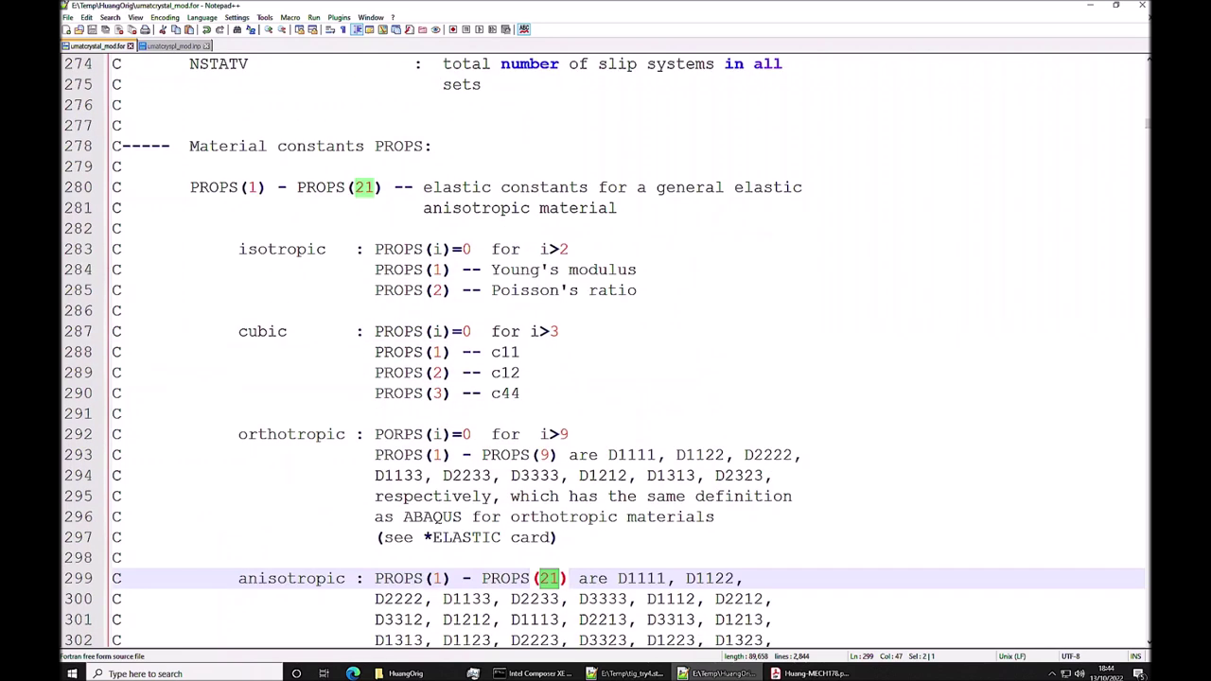
scroll(606, 350, "down", 4)
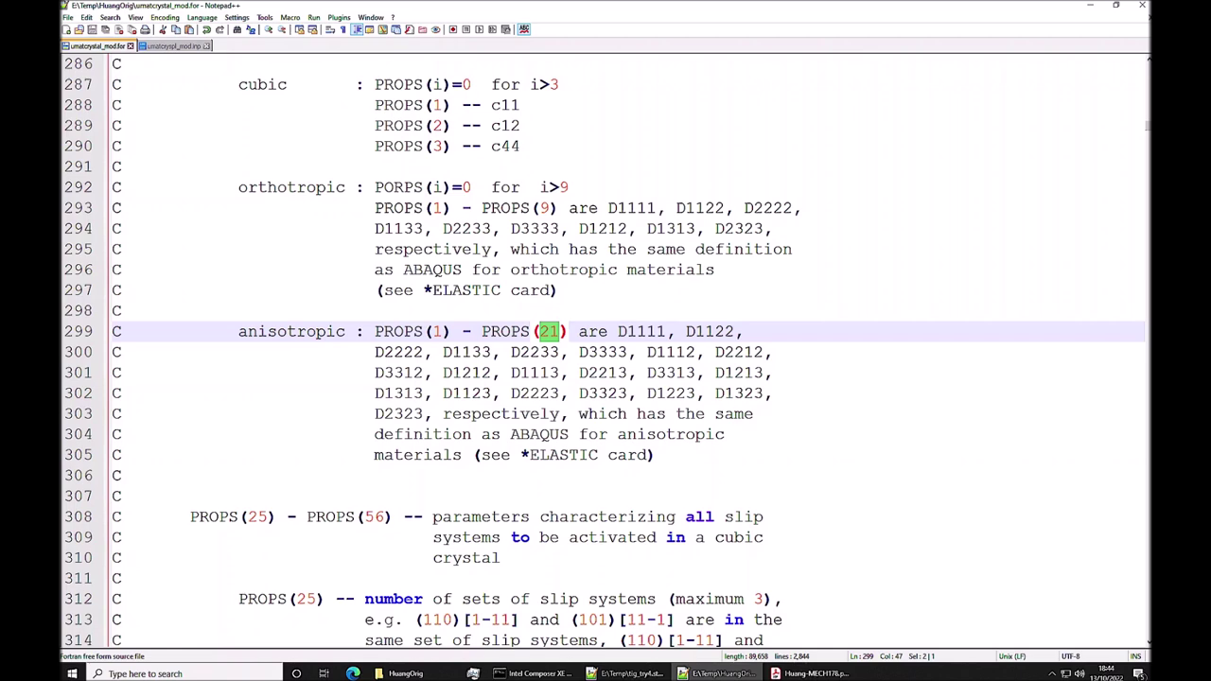
left_click(167, 45)
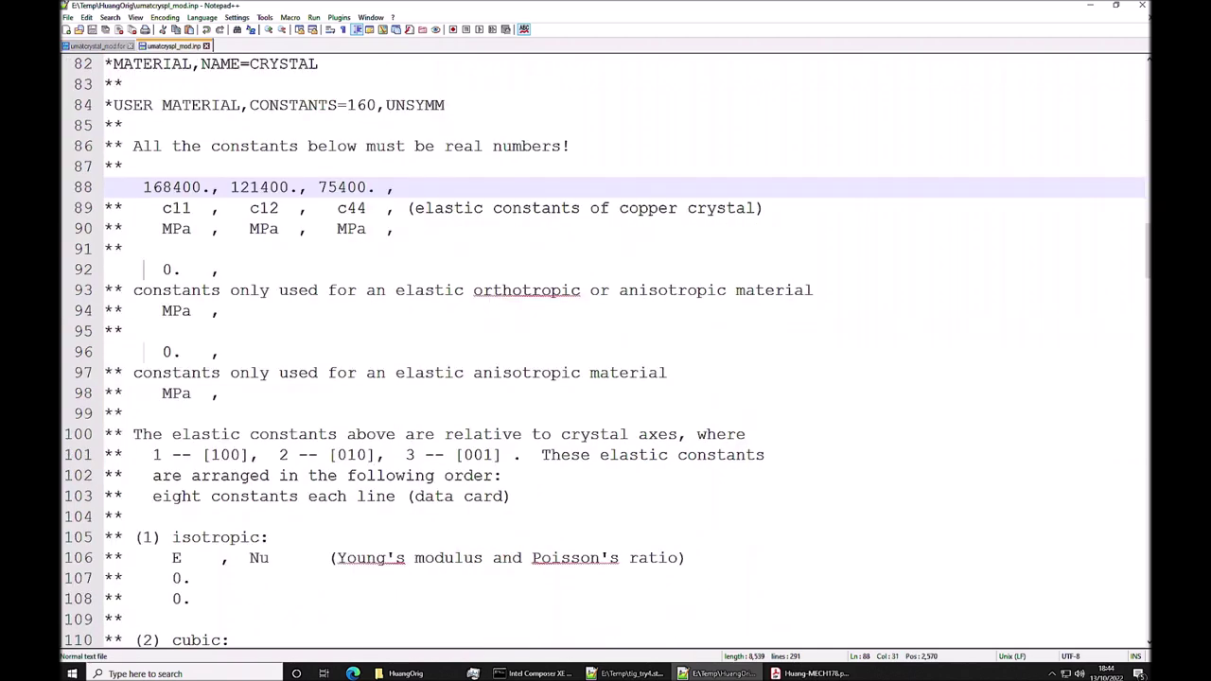
Highlight line 88's copper elastic constants and the zero placeholders on lines 92 and 96, then return to umatcrystal_mod.for
left_click_drag(114, 187, 397, 186)
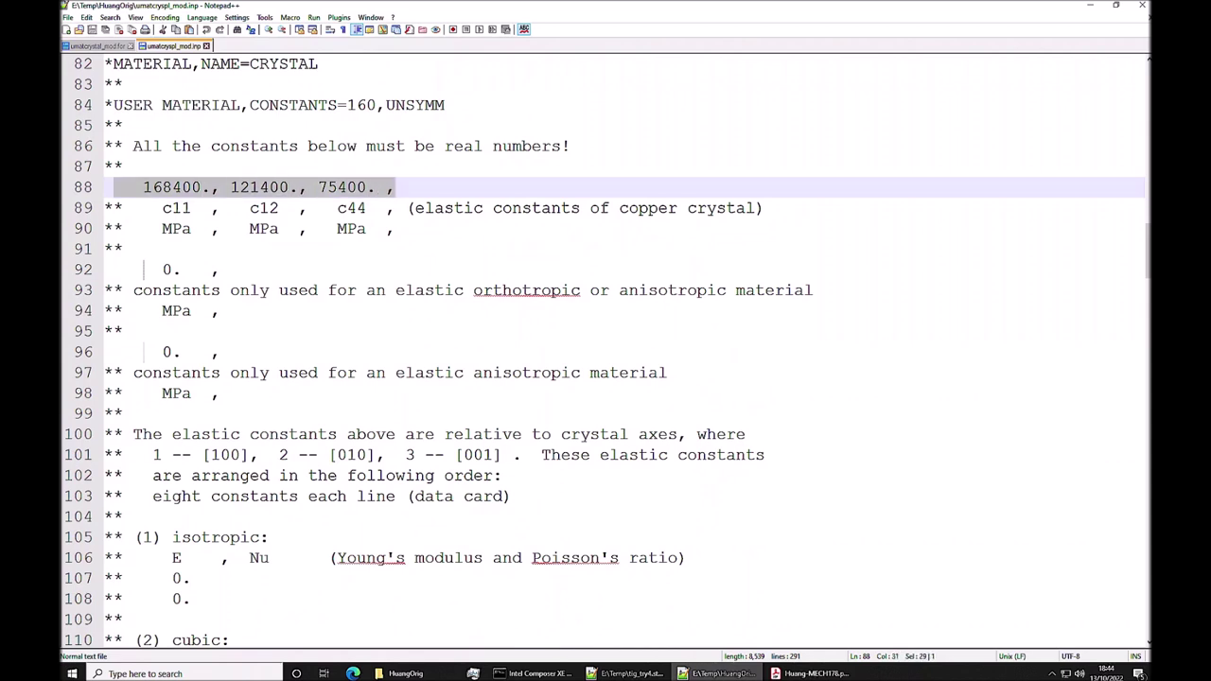
left_click_drag(106, 270, 220, 269)
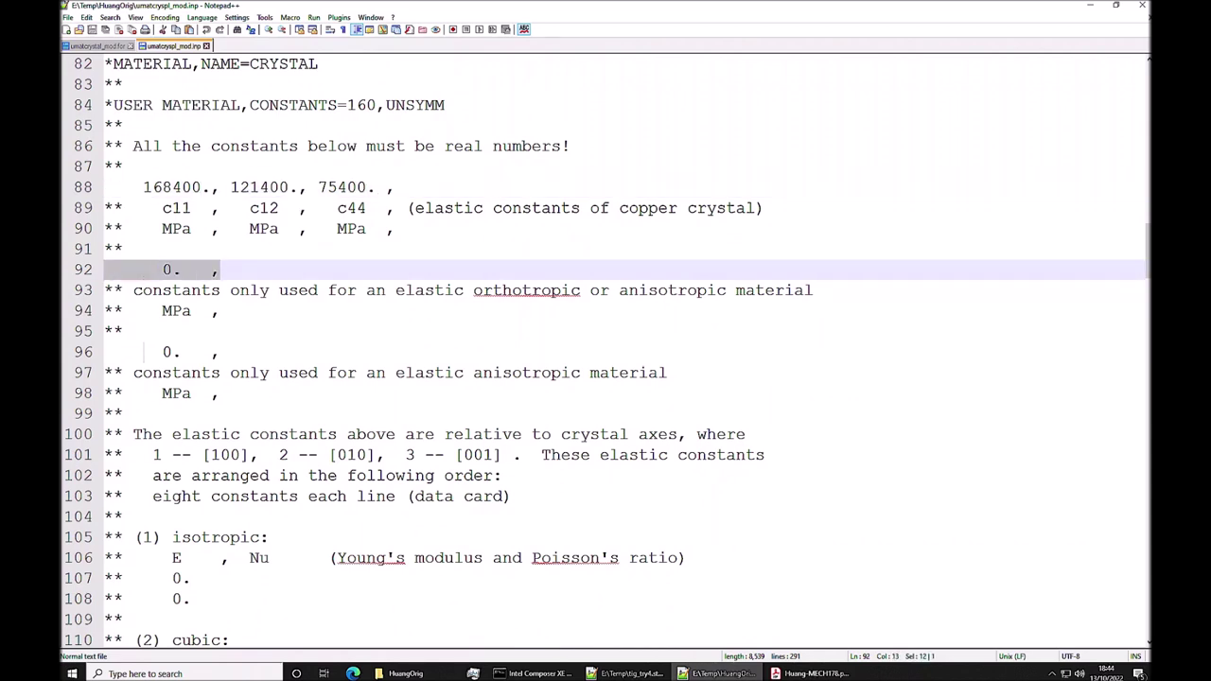
left_click_drag(104, 351, 220, 351)
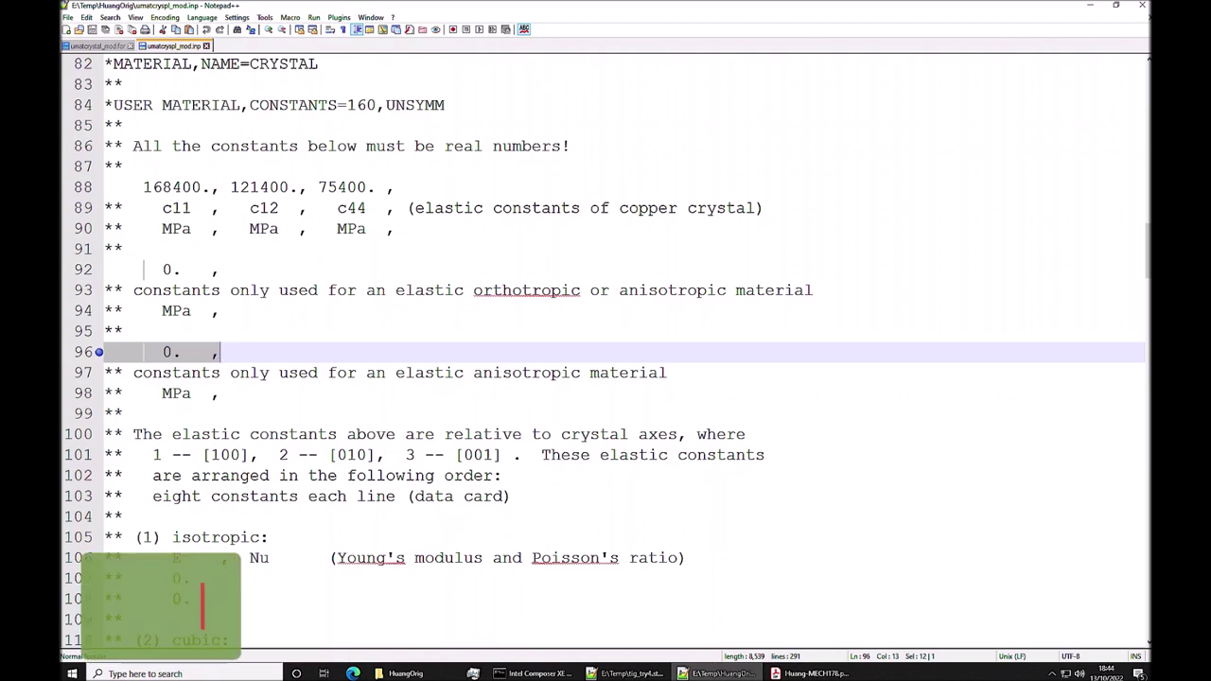
key("Right")
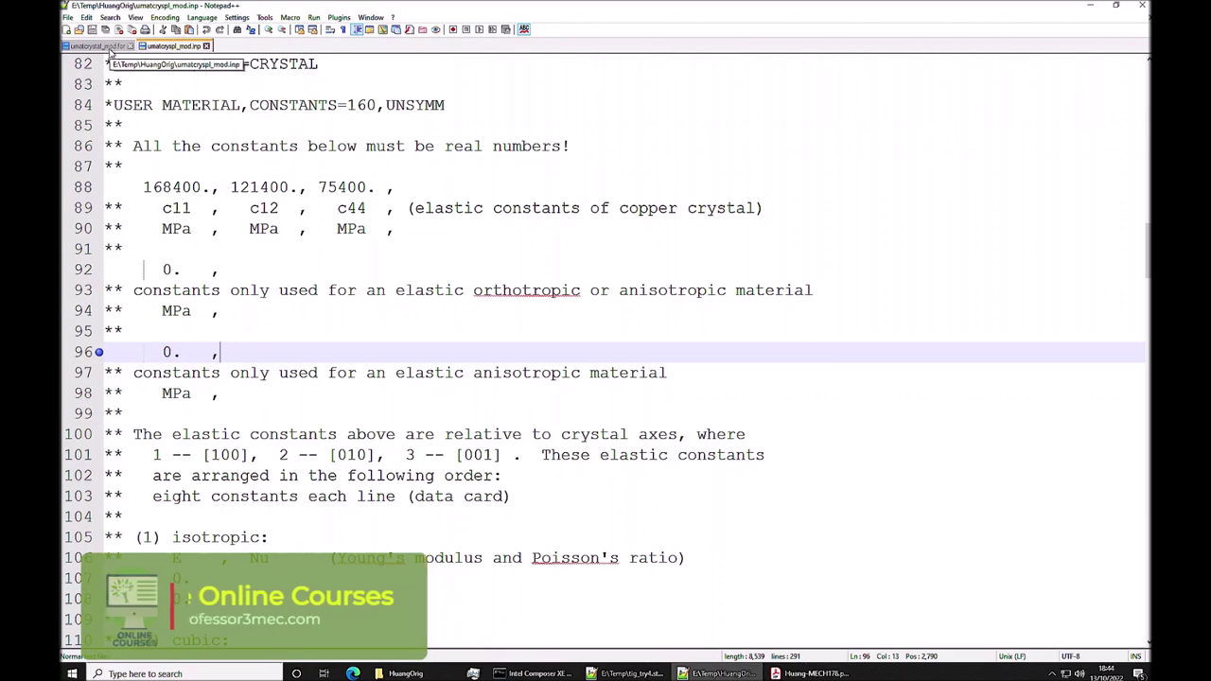
key("ctrl+Tab")
Mark the PROPS(25) number-of-slip-system-sets note on line 312, then switch to umatcryspl_mod.inp
scroll(606, 350, "down", 3)
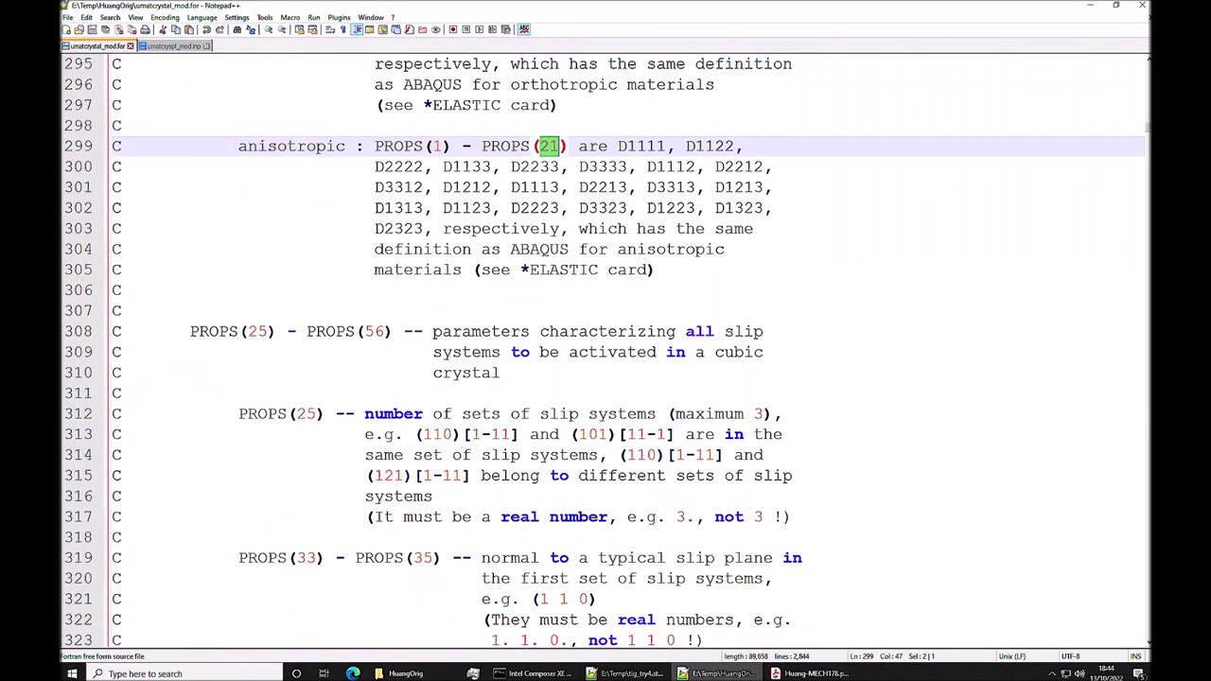
scroll(606, 351, "down", 1)
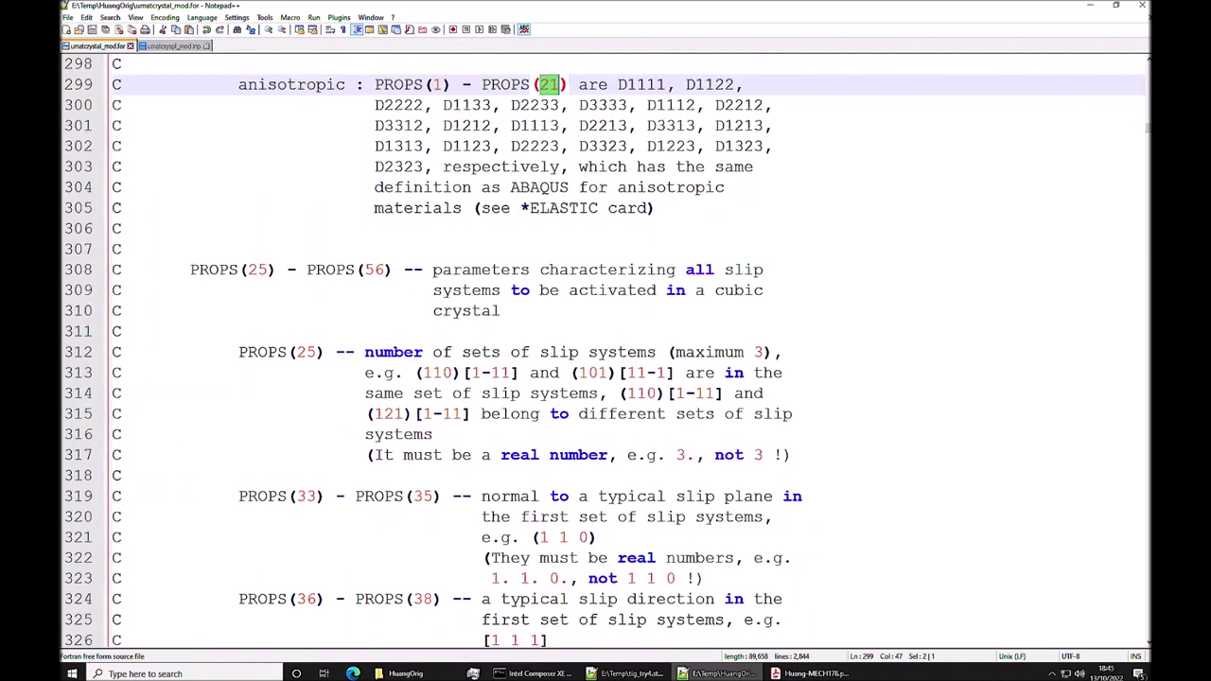
scroll(605, 350, "down", 1)
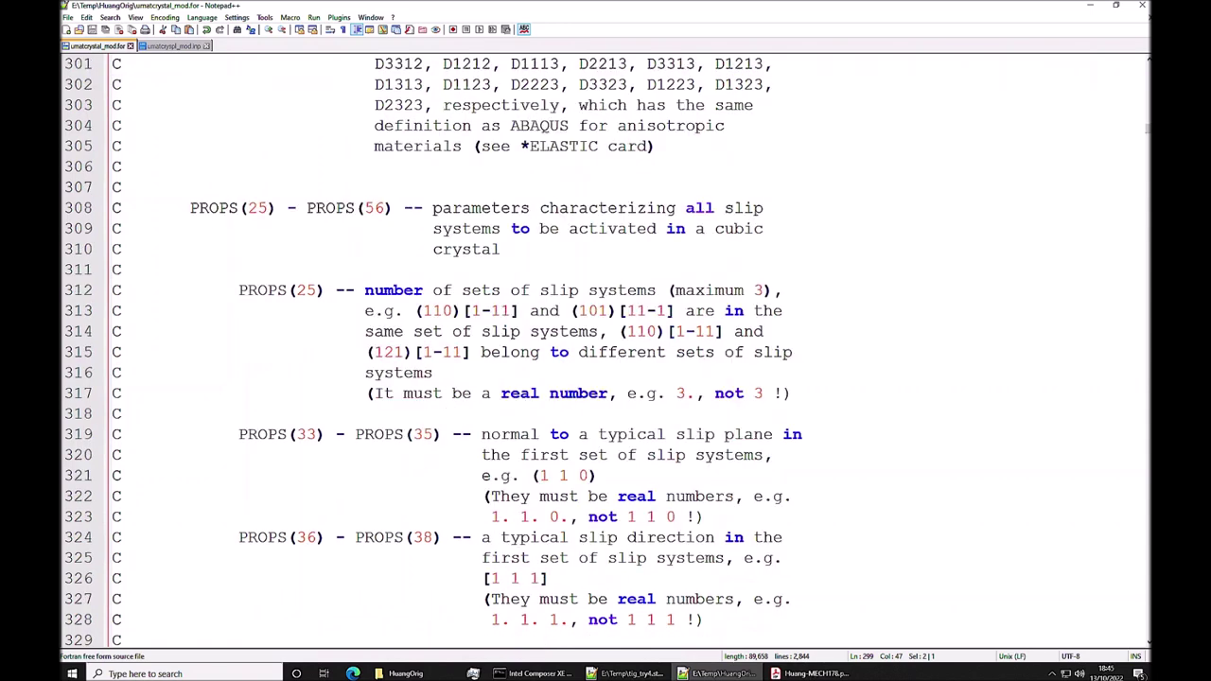
left_click_drag(366, 290, 765, 290)
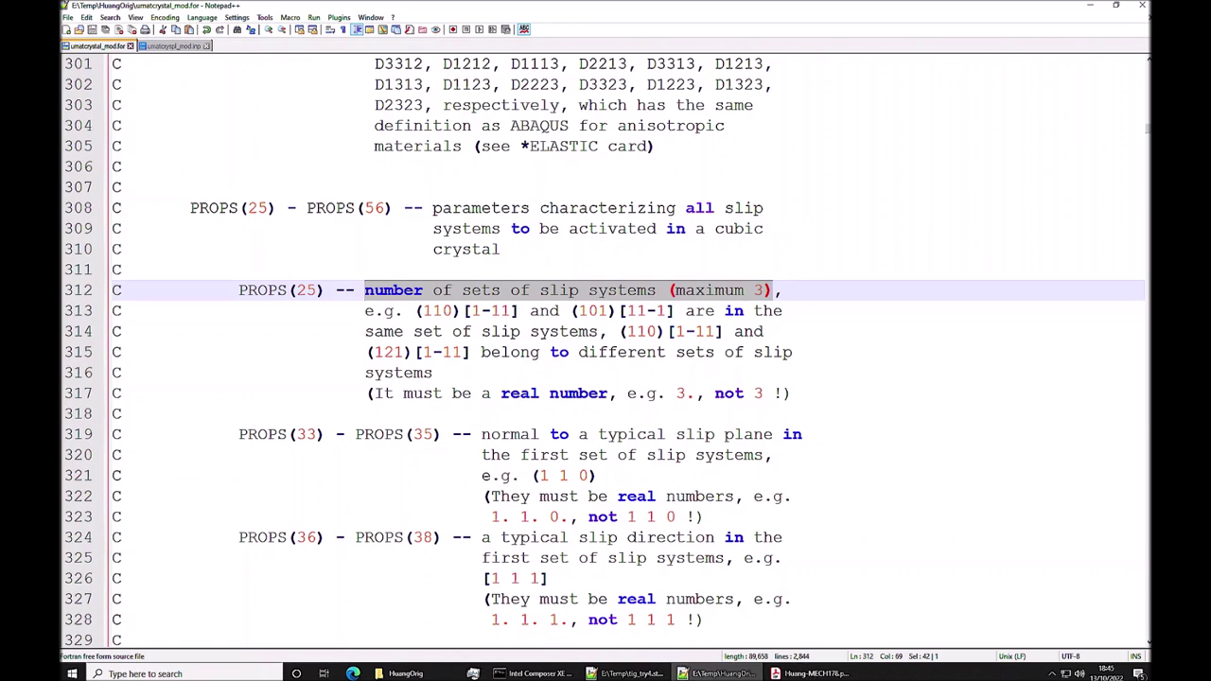
left_click(180, 47)
Mark the number-of-slip-system-sets entry on lines 126–127, then go back to umatcrystal_mod.for
scroll(605, 350, "down", 2)
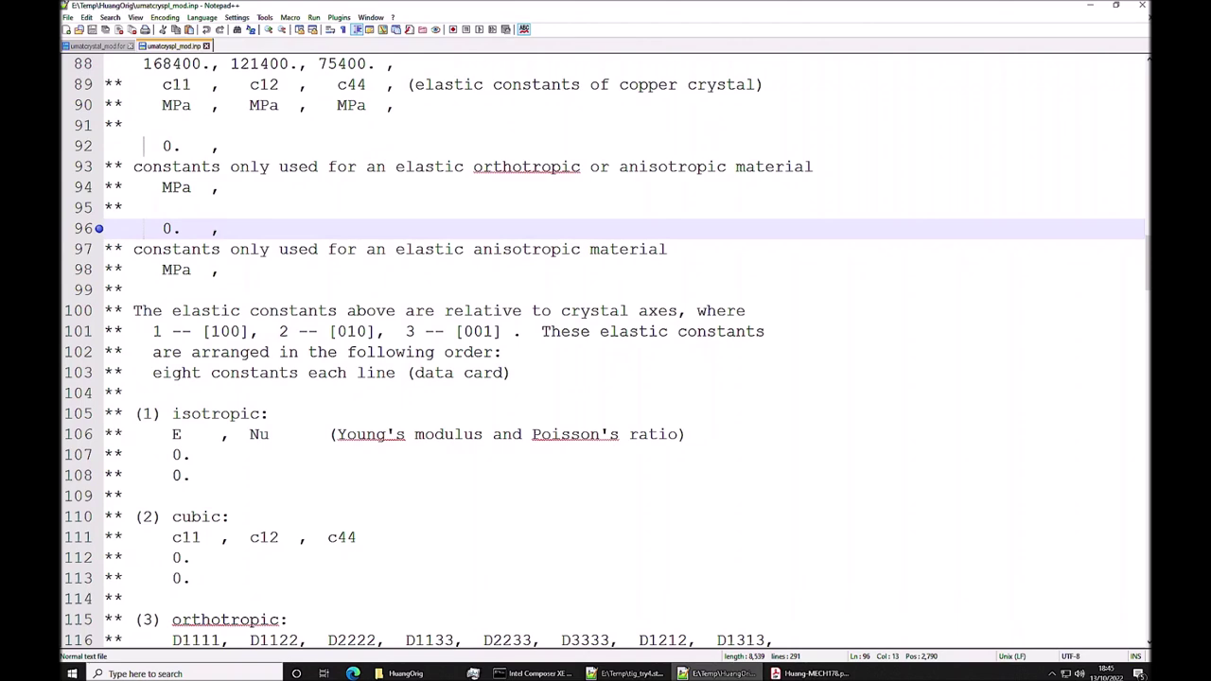
scroll(605, 351, "down", 3)
scroll(605, 350, "down", 5)
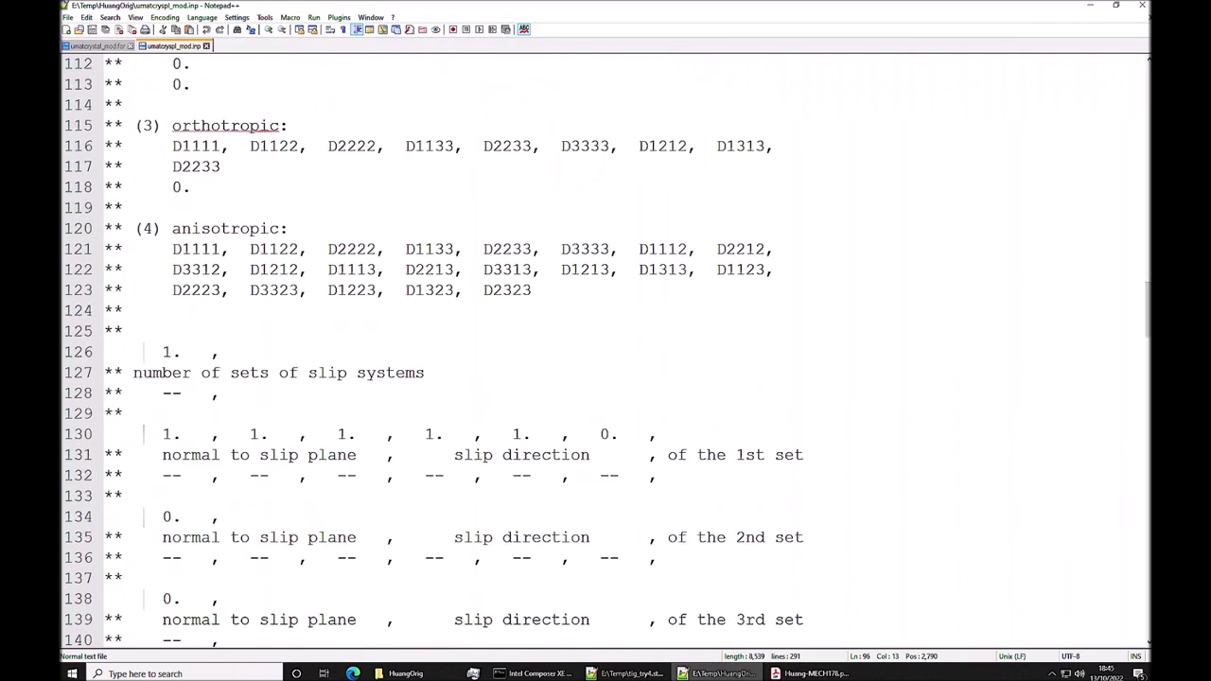
left_click_drag(118, 343, 437, 377)
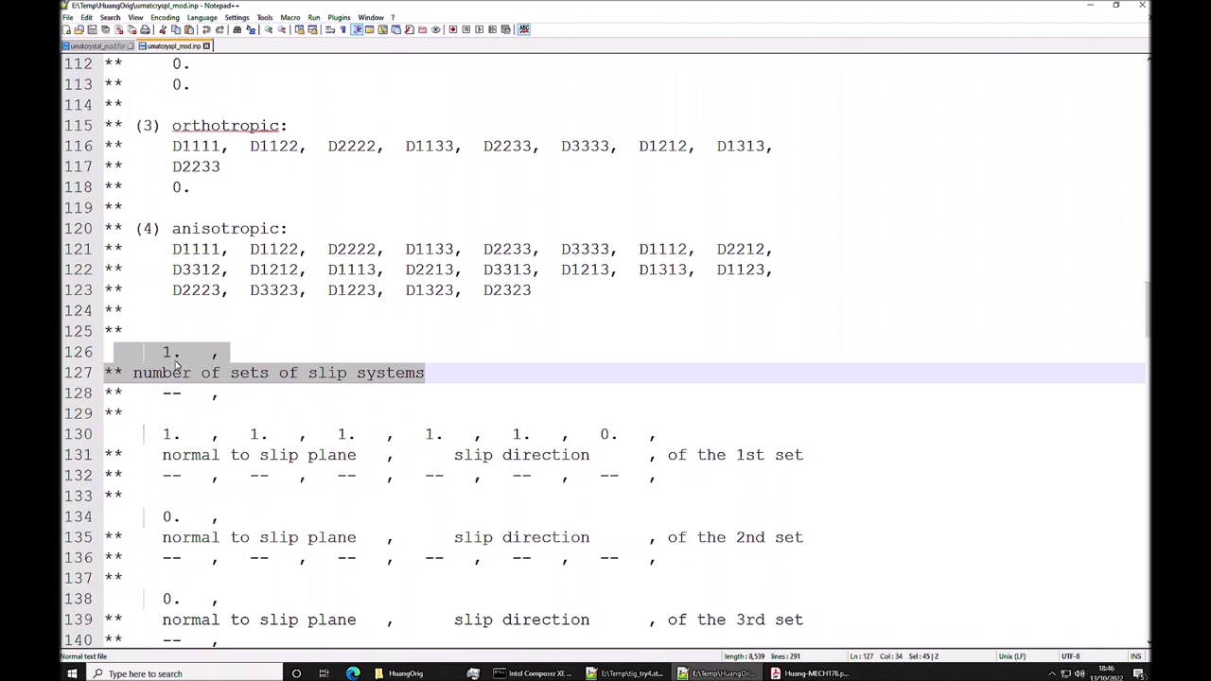
left_click(95, 46)
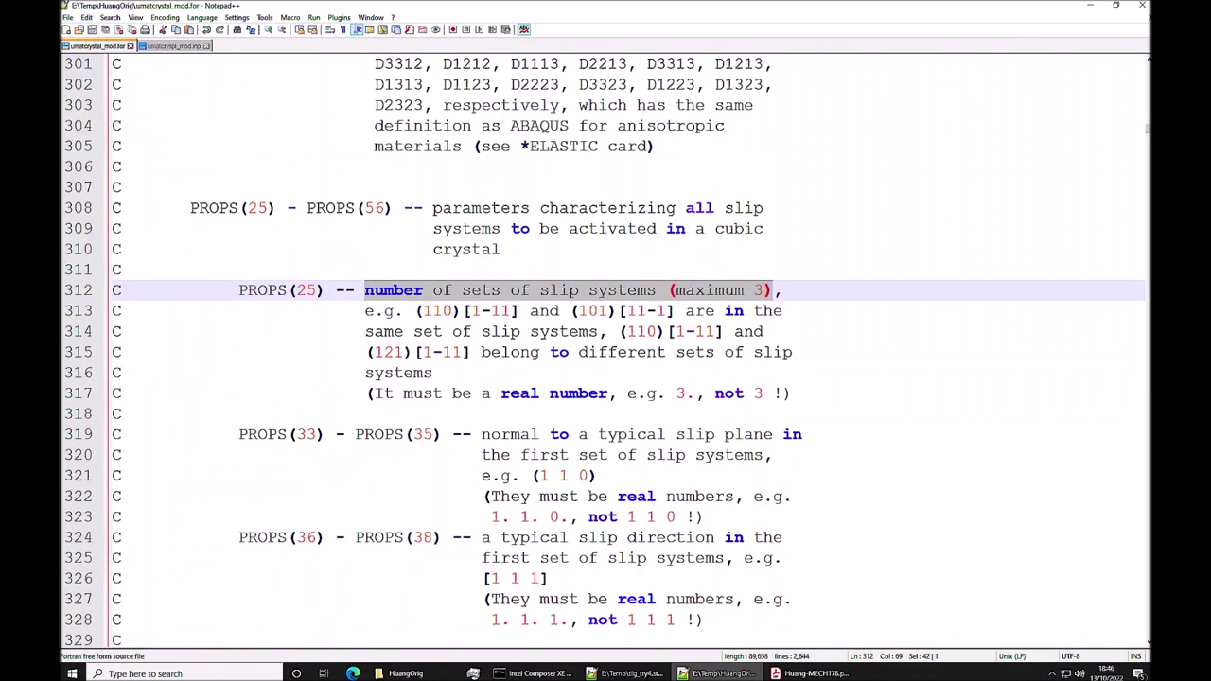
Switch to umatcryspl_mod.inp and bring its slip-system data near line 118 into view
scroll(606, 350, "down", 2)
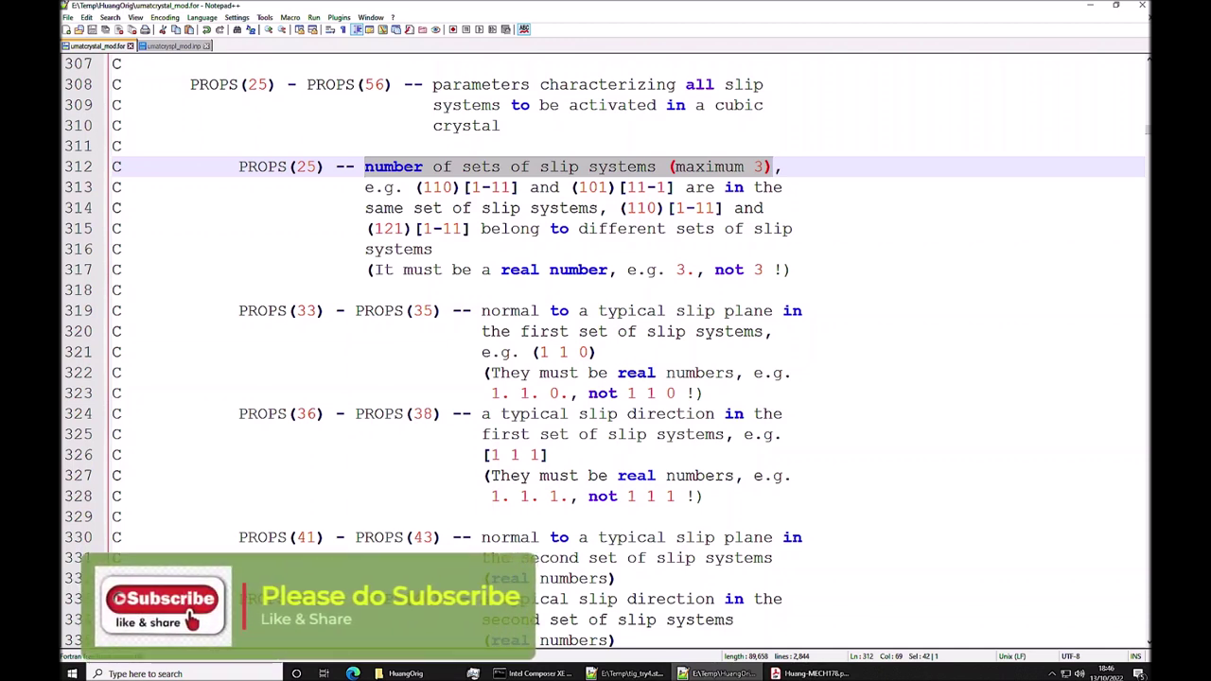
key("ctrl+Tab")
scroll(294, 385, "down", 2)
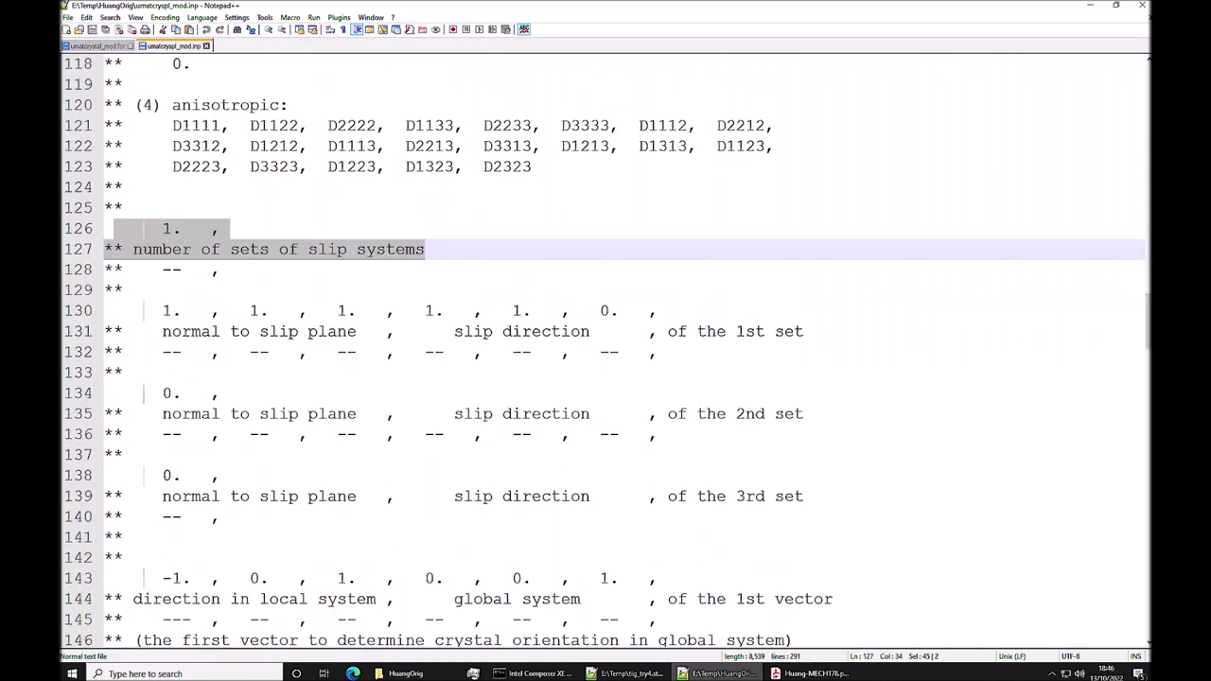
Mark the first set's slip-plane normal and slip direction values on line 130 and the set count 1
key("Down")
key("Down")
key("Down")
key("Home")
key("shift+Right")
key("shift+Right")
key("shift+Right")
key("shift+Right")
key("shift+Right")
key("shift+Right")
key("shift+Right")
key("shift+Right")
key("shift+Right")
key("shift+Right")
key("shift+Right")
key("shift+Right")
key("shift+Right")
key("shift+Right")
key("shift+Right")
key("shift+Right")
key("shift+Right")
key("shift+Right")
key("shift+Right")
key("shift+Right")
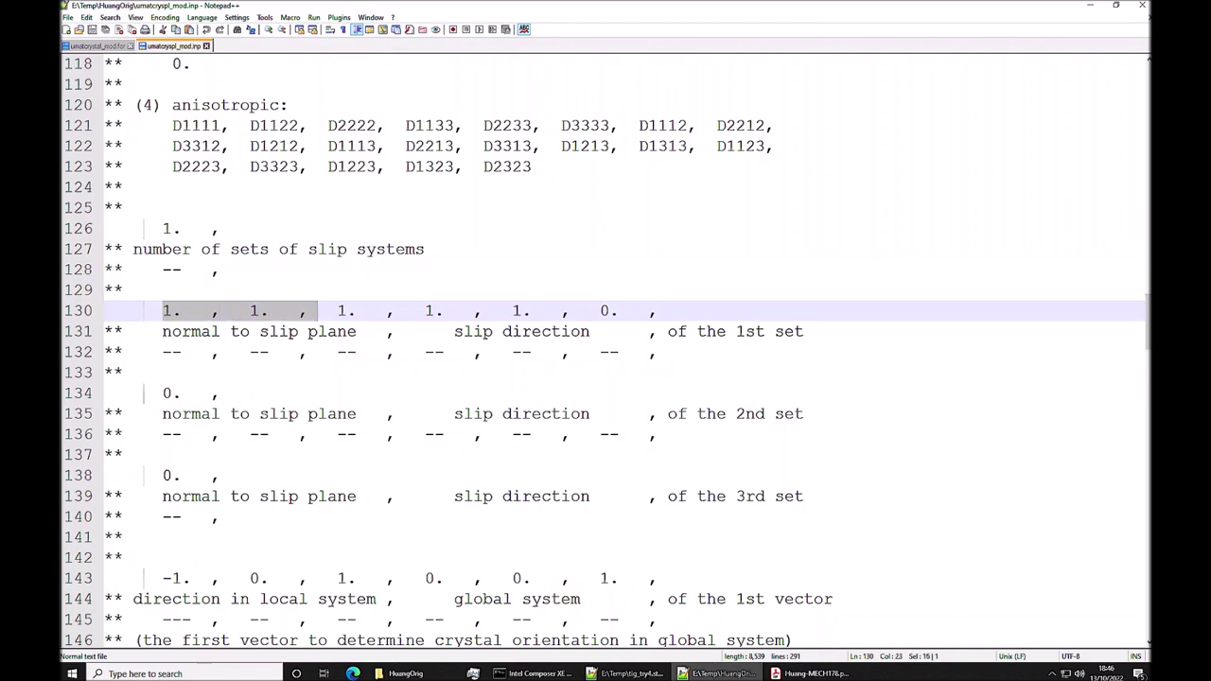
key("Right")
key("Right")
key("Right")
key("Right")
key("Right")
key("Right")
key("Right")
key("Right")
key("shift+Right")
key("shift+Right")
key("shift+Right")
key("shift+Right")
key("shift+Right")
key("shift+Right")
key("shift+Right")
key("shift+Right")
key("shift+Right")
key("shift+Right")
key("shift+Right")
key("shift+Right")
key("shift+Right")
key("shift+Right")
key("shift+Right")
key("shift+Right")
key("shift+Right")
key("shift+Right")
key("shift+Right")
key("shift+Right")
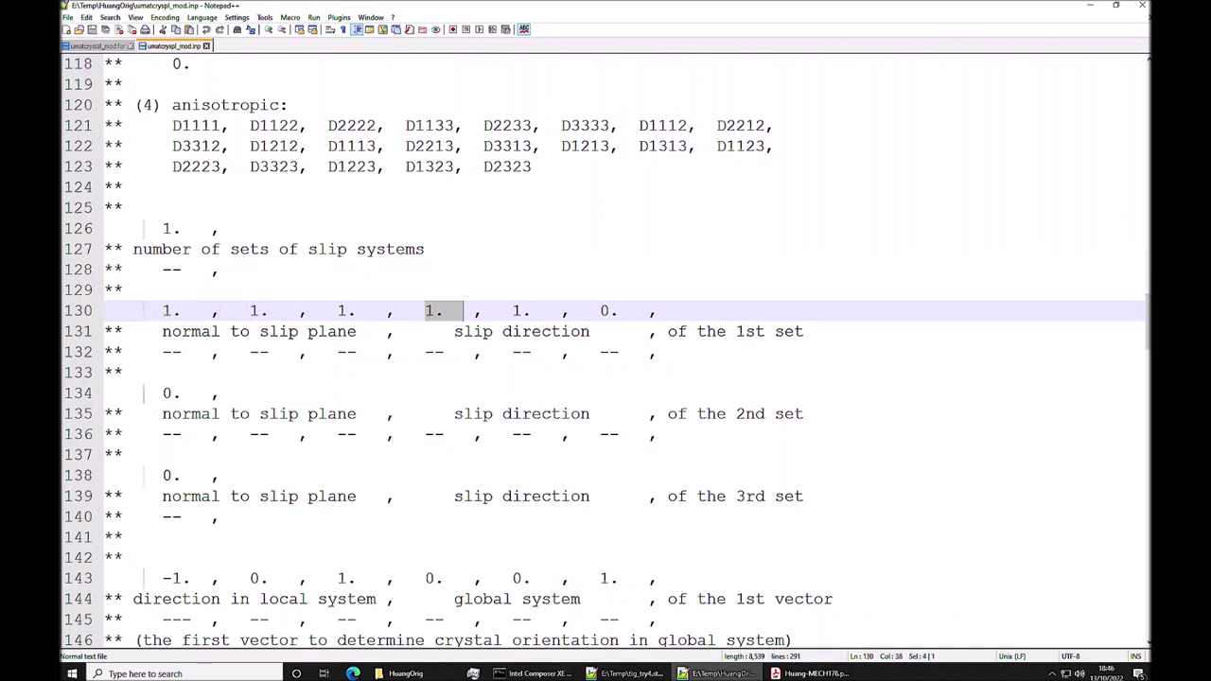
key("End")
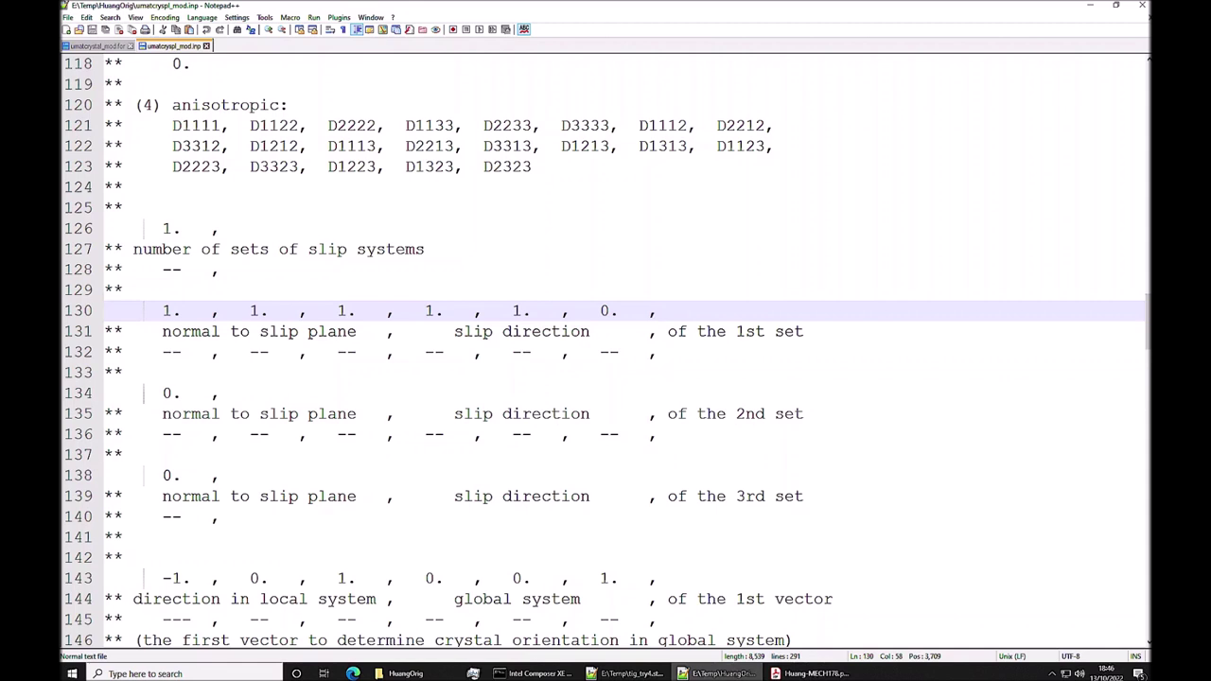
left_click_drag(163, 228, 181, 229)
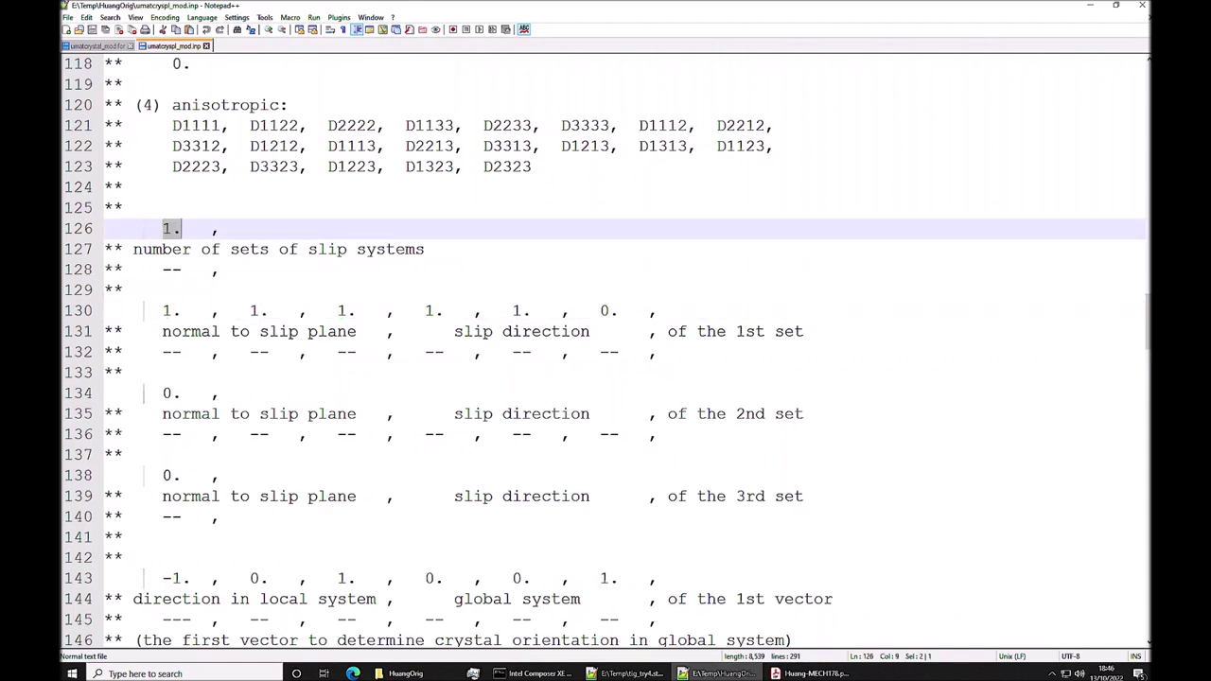
left_click_drag(123, 310, 375, 310)
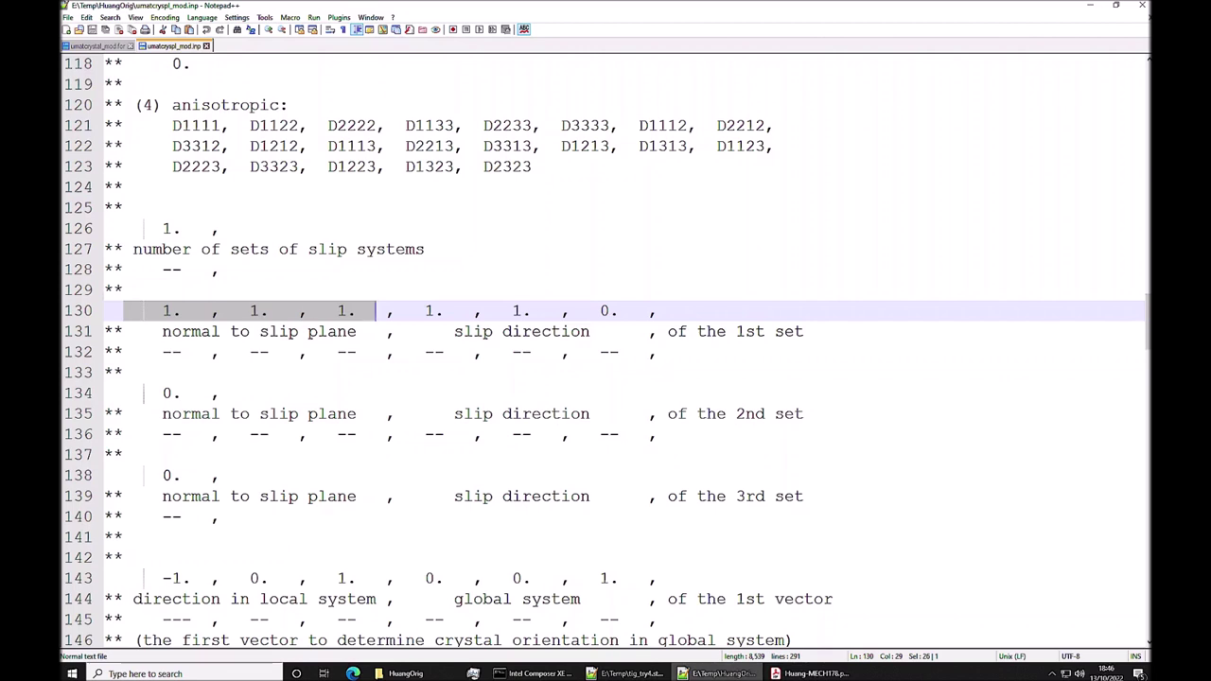
Point out the empty second and third sets (0.), mark lines 126–141, then return to the UMAT source
scroll(605, 350, "down", 1)
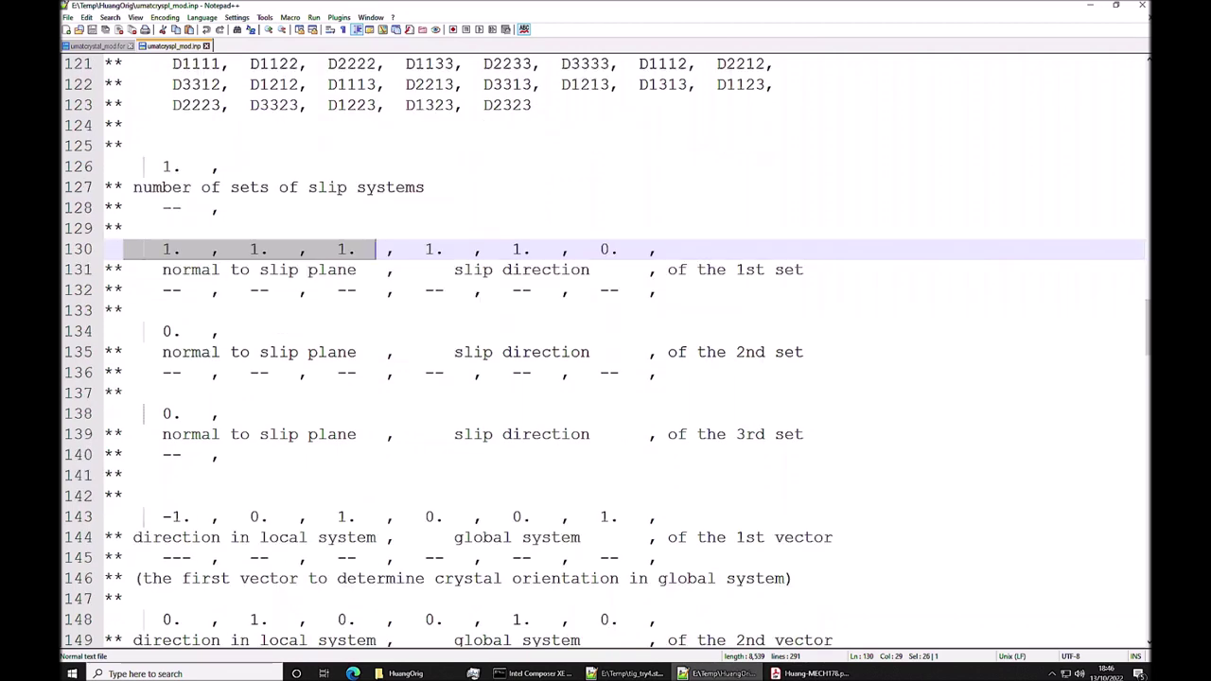
left_click_drag(114, 331, 183, 332)
left_click_drag(123, 414, 191, 414)
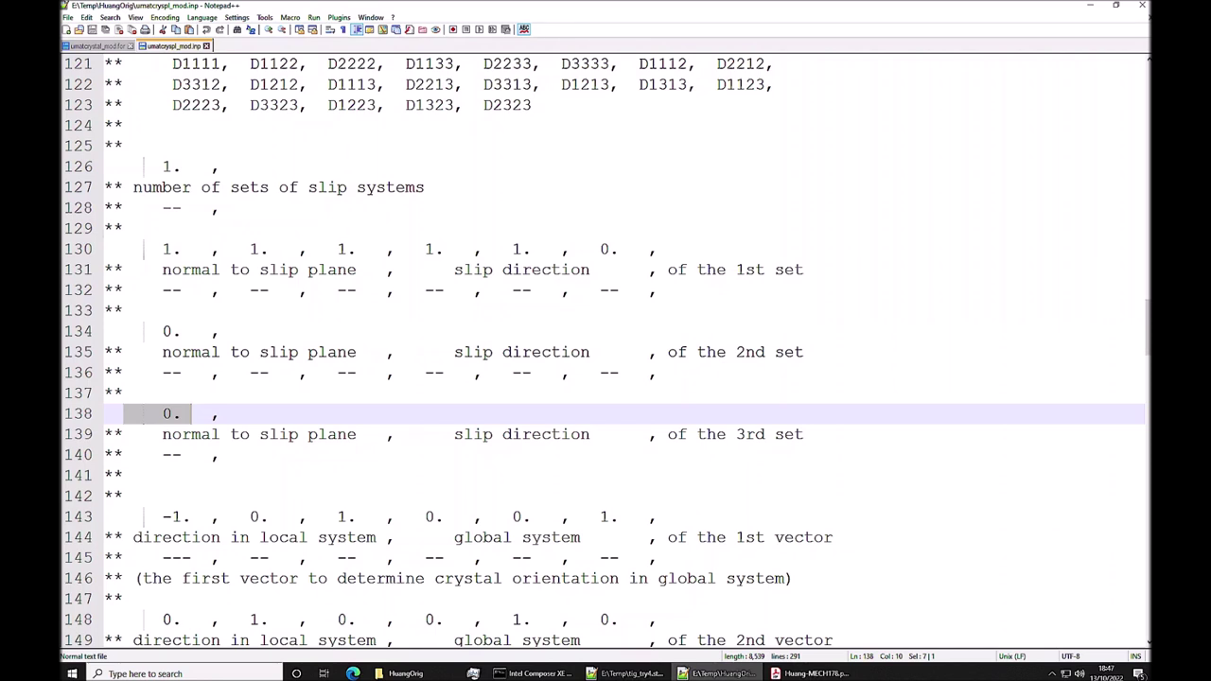
double_click(167, 167)
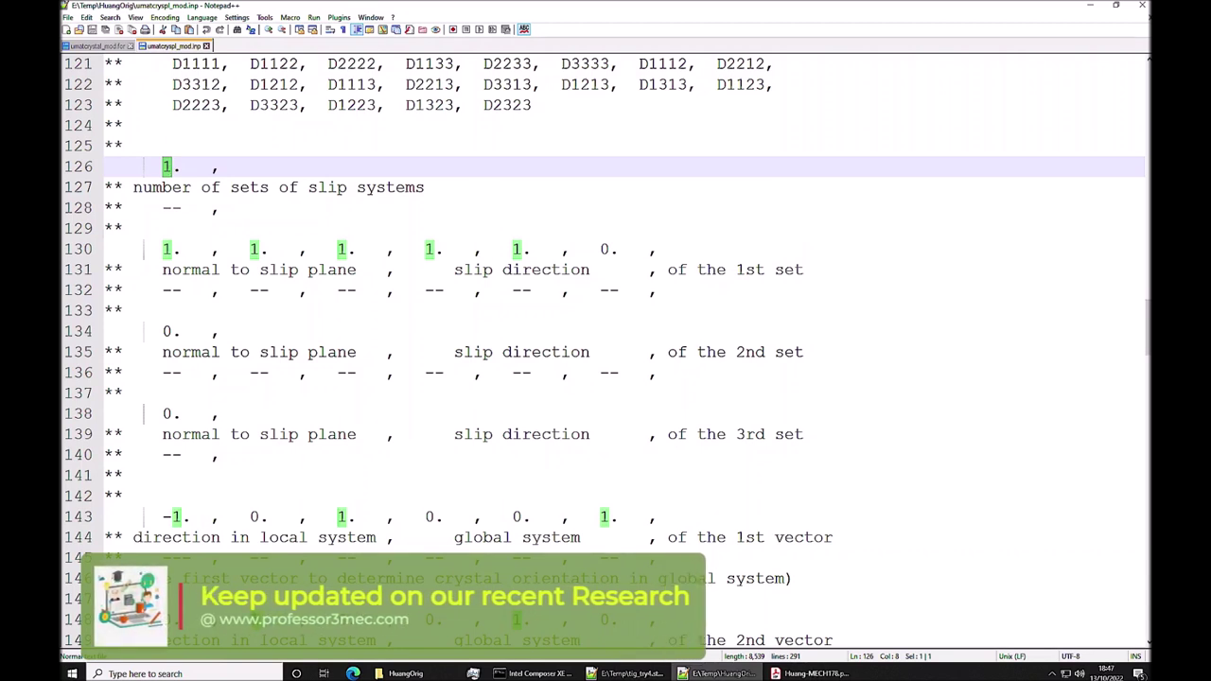
left_click(219, 414)
left_click_drag(114, 166, 219, 455)
key("shift+Down")
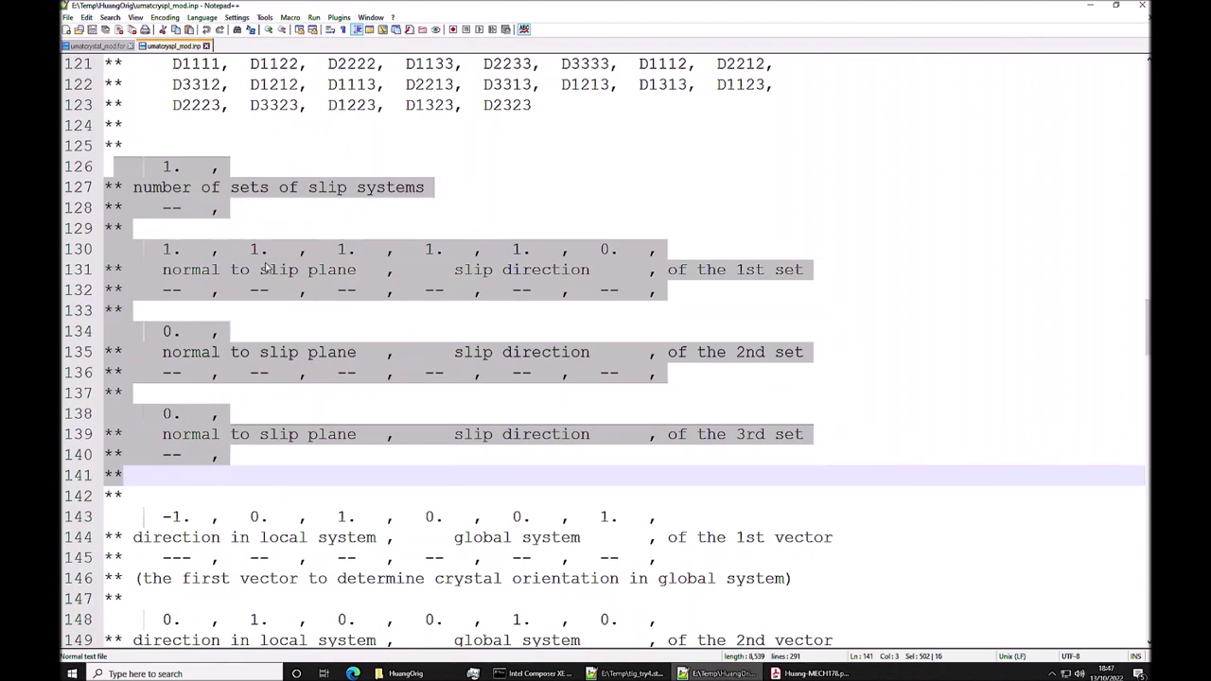
scroll(353, 397, "down", 2)
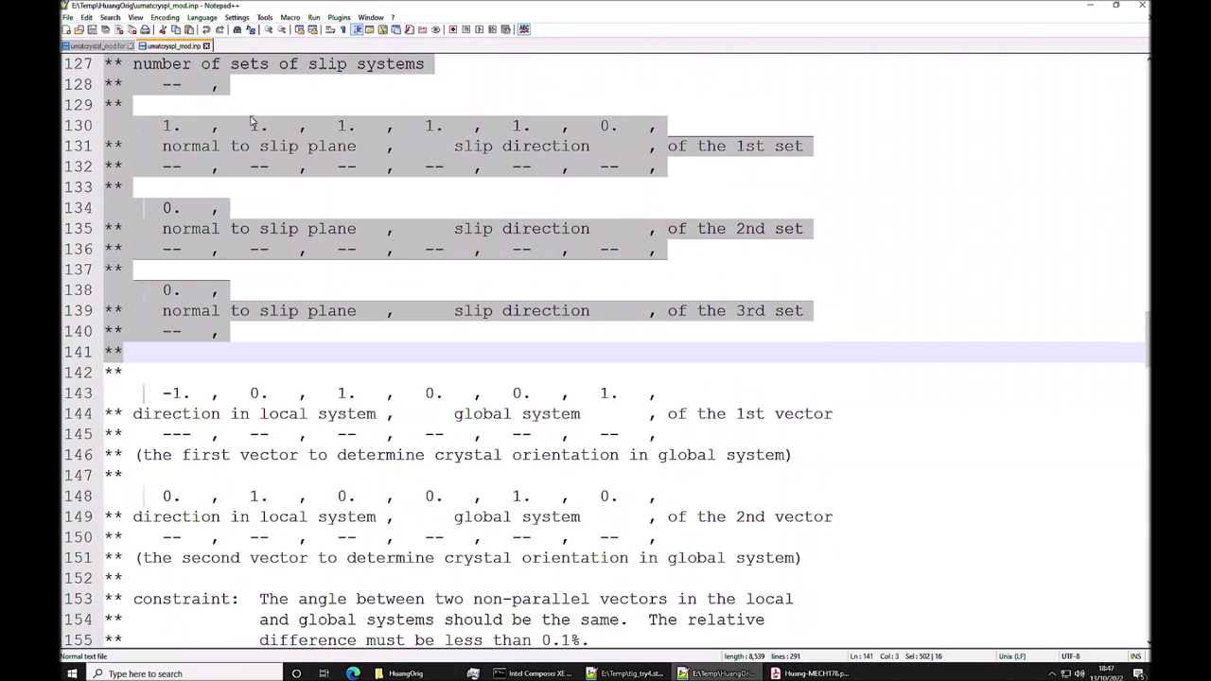
left_click(94, 45)
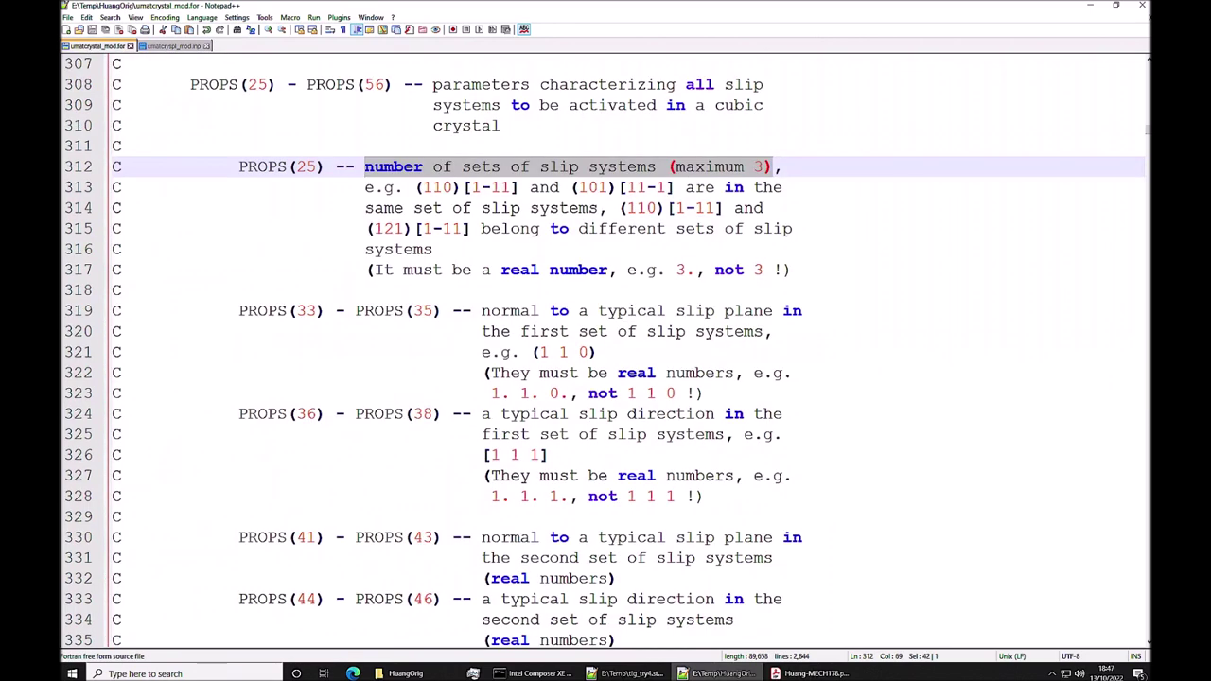
In umatcrystal_mod.for, mark the local and global first-vector direction notes (PROPS 57–62)
scroll(606, 350, "down", 1)
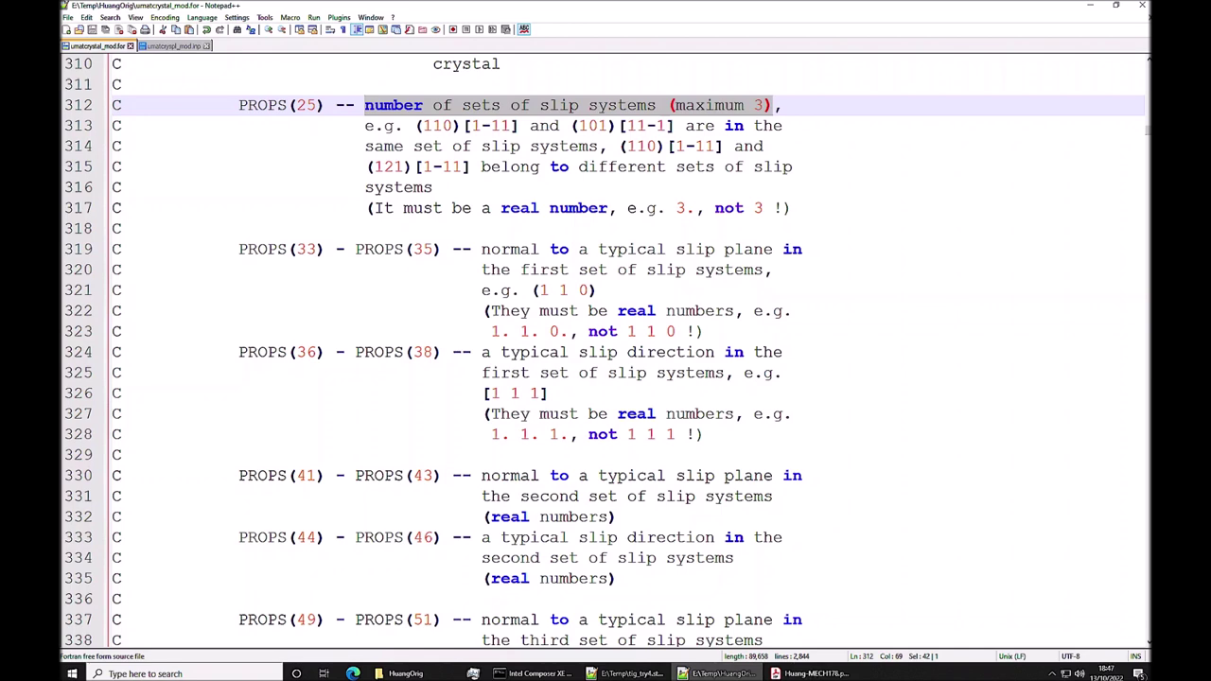
scroll(606, 351, "down", 4)
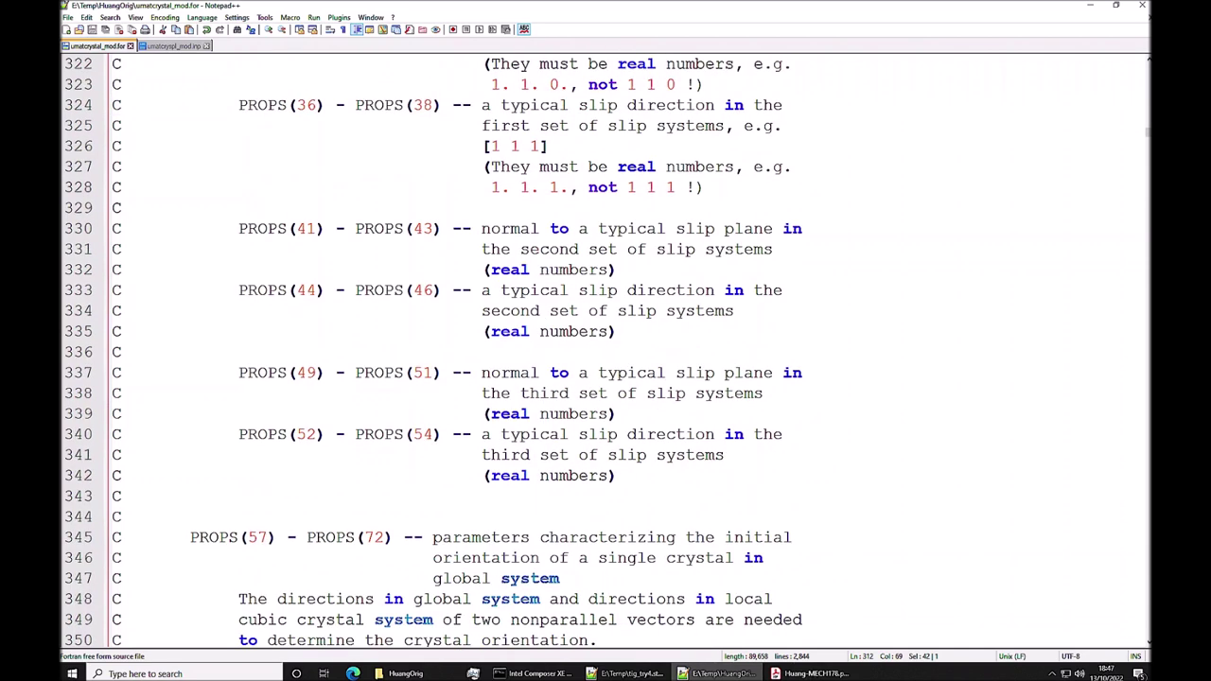
scroll(606, 350, "down", 3)
scroll(606, 350, "down", 1)
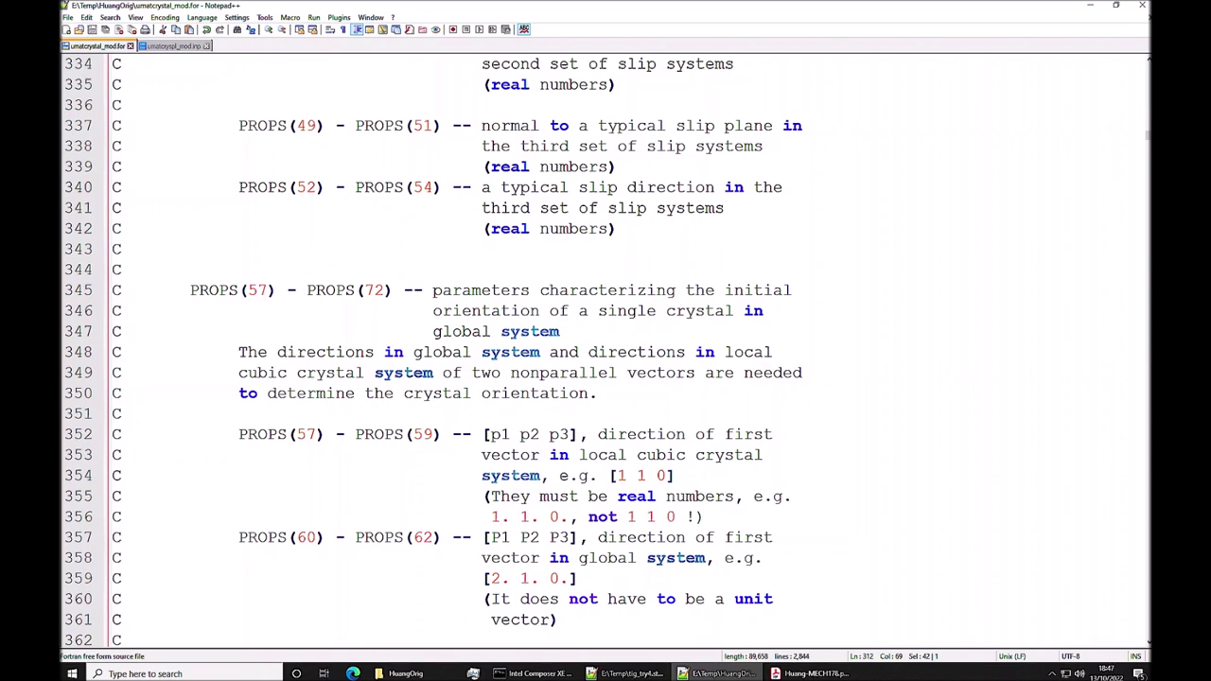
scroll(606, 350, "down", 2)
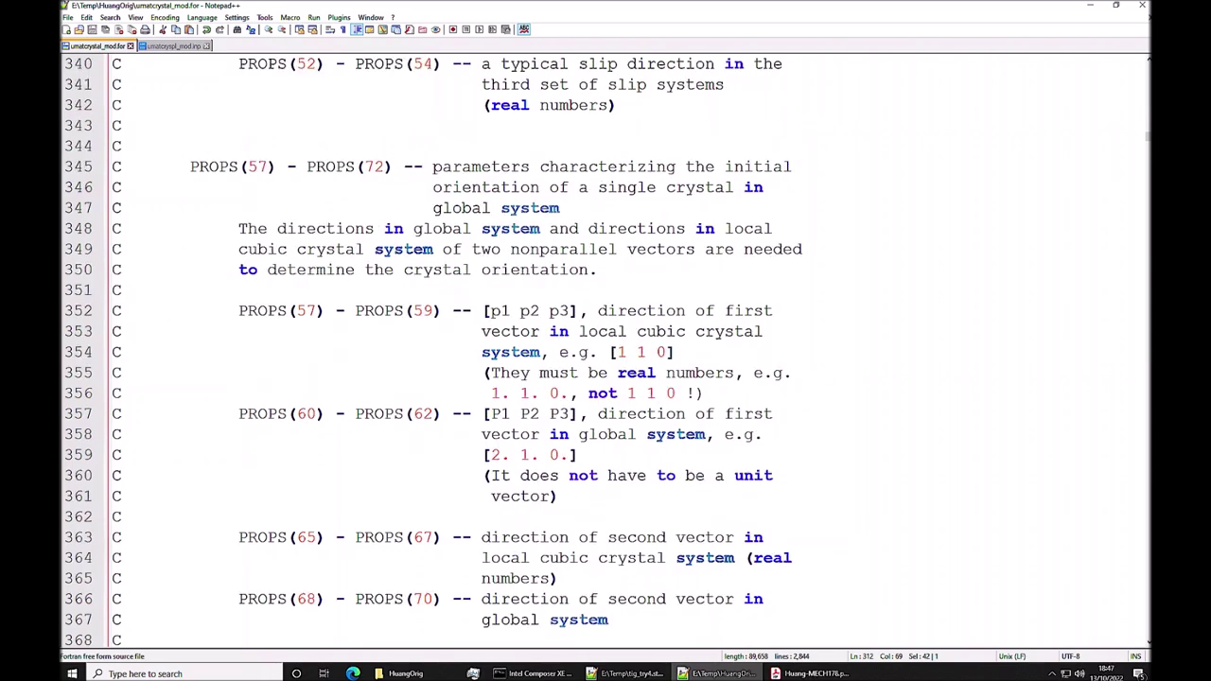
left_click_drag(598, 310, 675, 352)
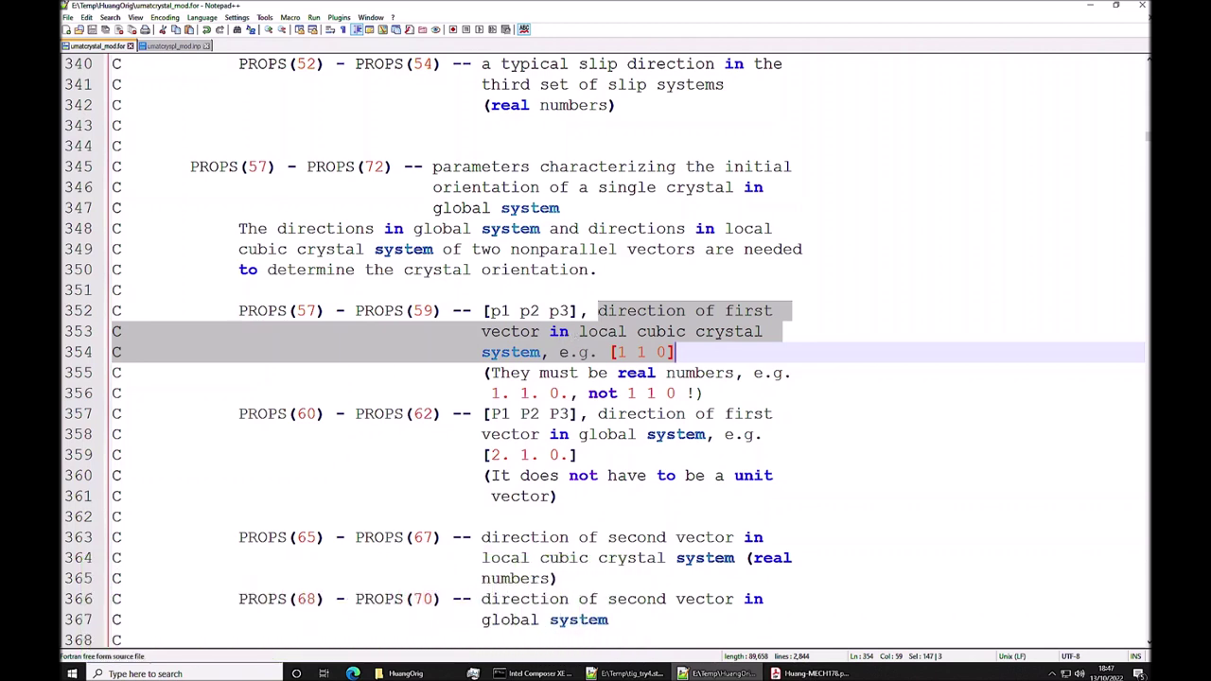
left_click_drag(560, 496, 112, 413)
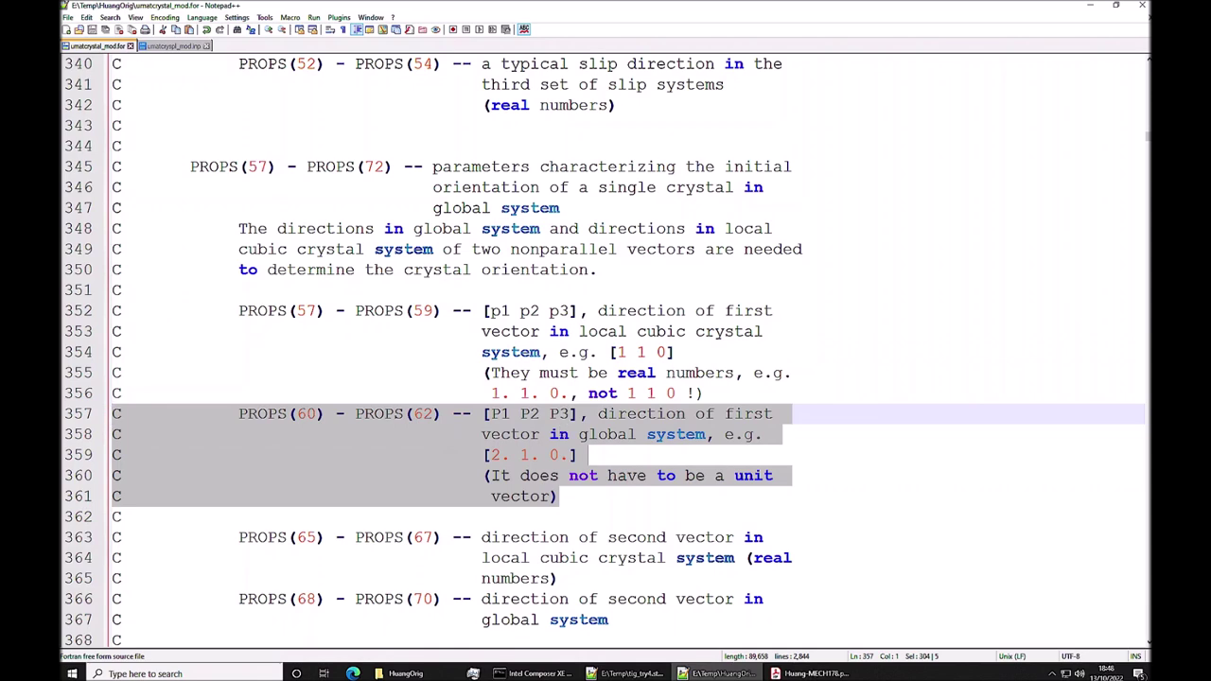
In umatcryspl_mod.inp, mark the crystal orientation vectors and angle constraint on lines 143–155
left_click(175, 45)
left_click(346, 250)
scroll(347, 250, "down", 4)
left_click_drag(106, 146, 719, 394)
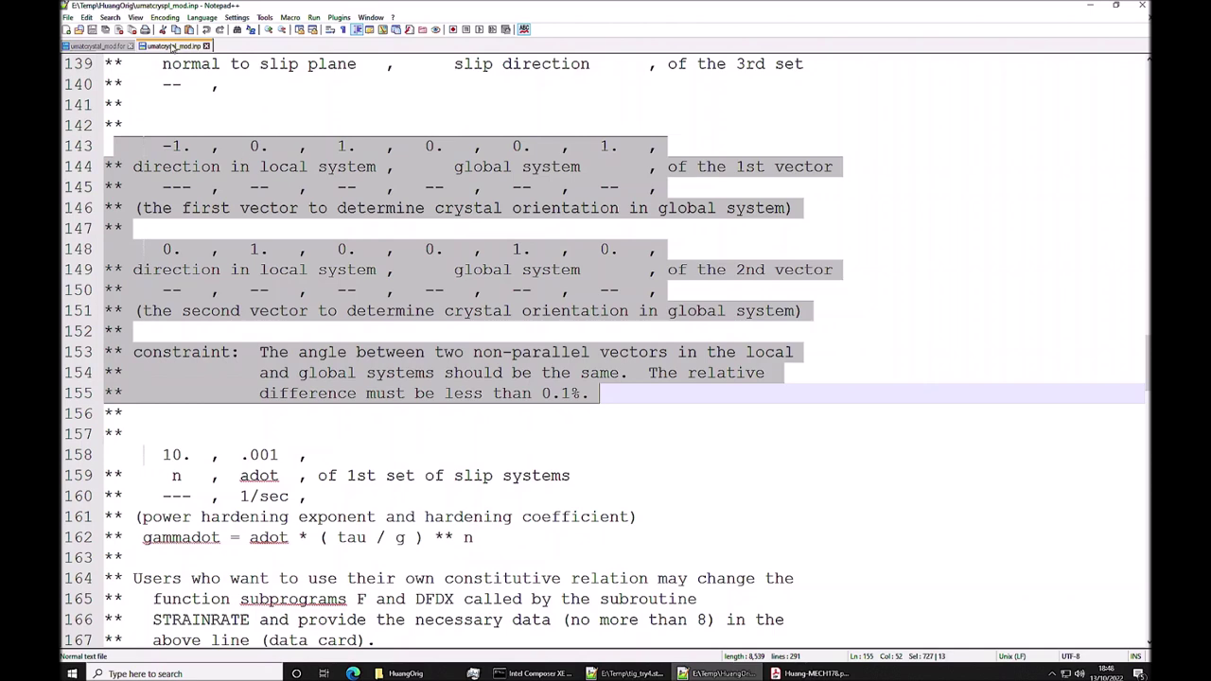
Mark the UMAT's visco-plastic law description and first-set parameters (PROPS 73–80), then return to the .inp
left_click(98, 47)
scroll(535, 315, "down", 3)
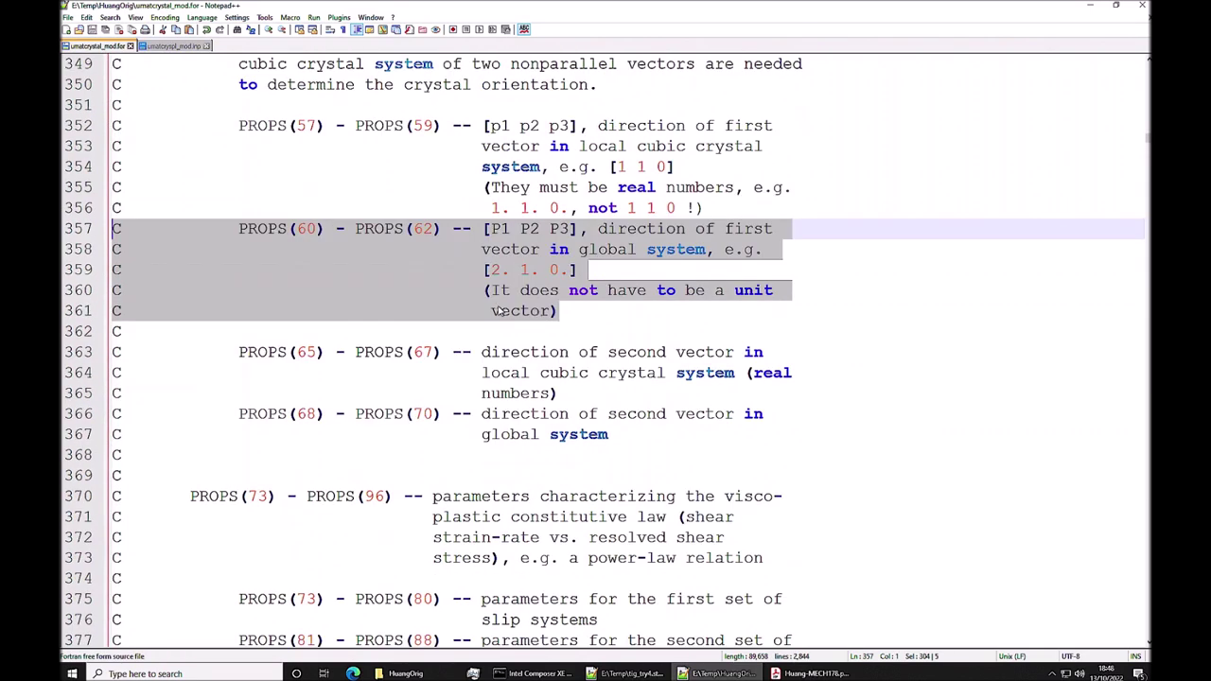
scroll(499, 310, "down", 3)
left_click_drag(608, 249, 123, 167)
scroll(123, 167, "down", 2)
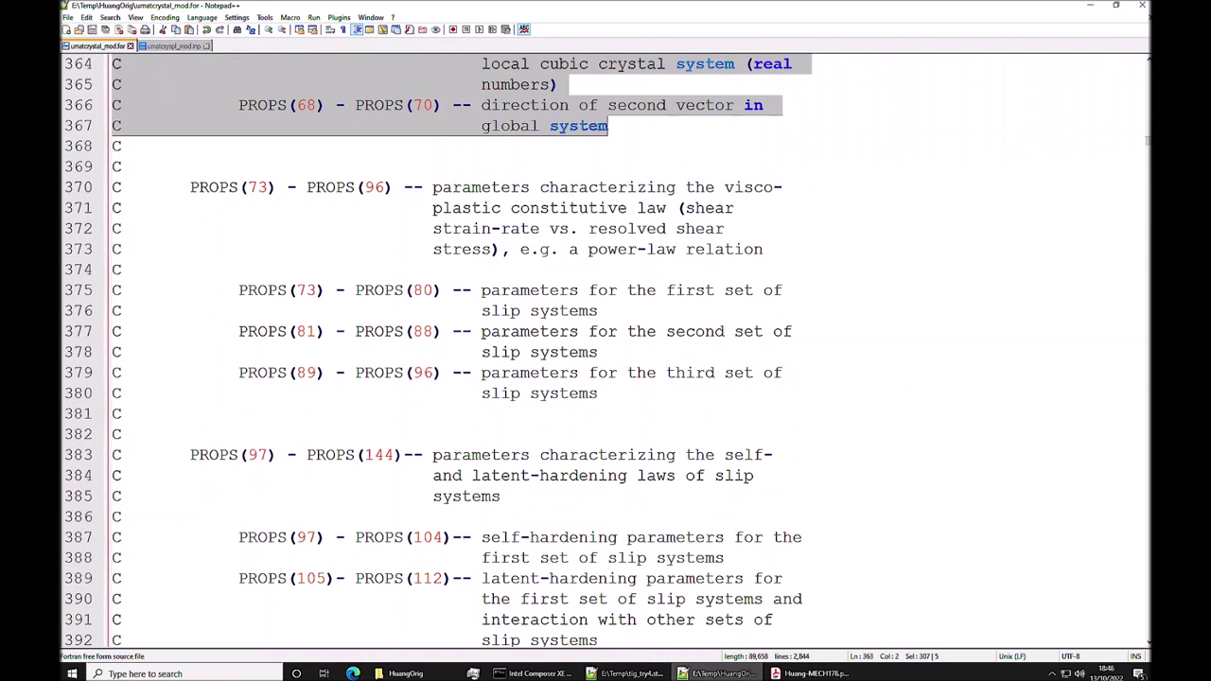
left_click_drag(114, 186, 744, 236)
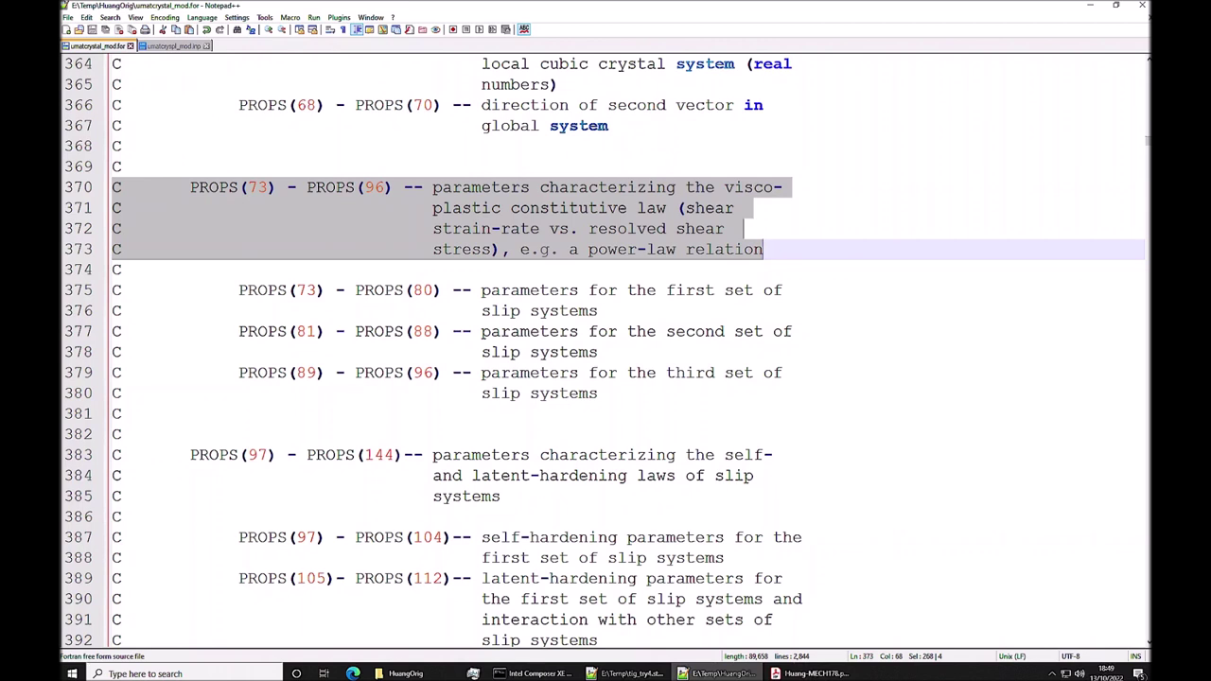
left_click_drag(598, 310, 112, 290)
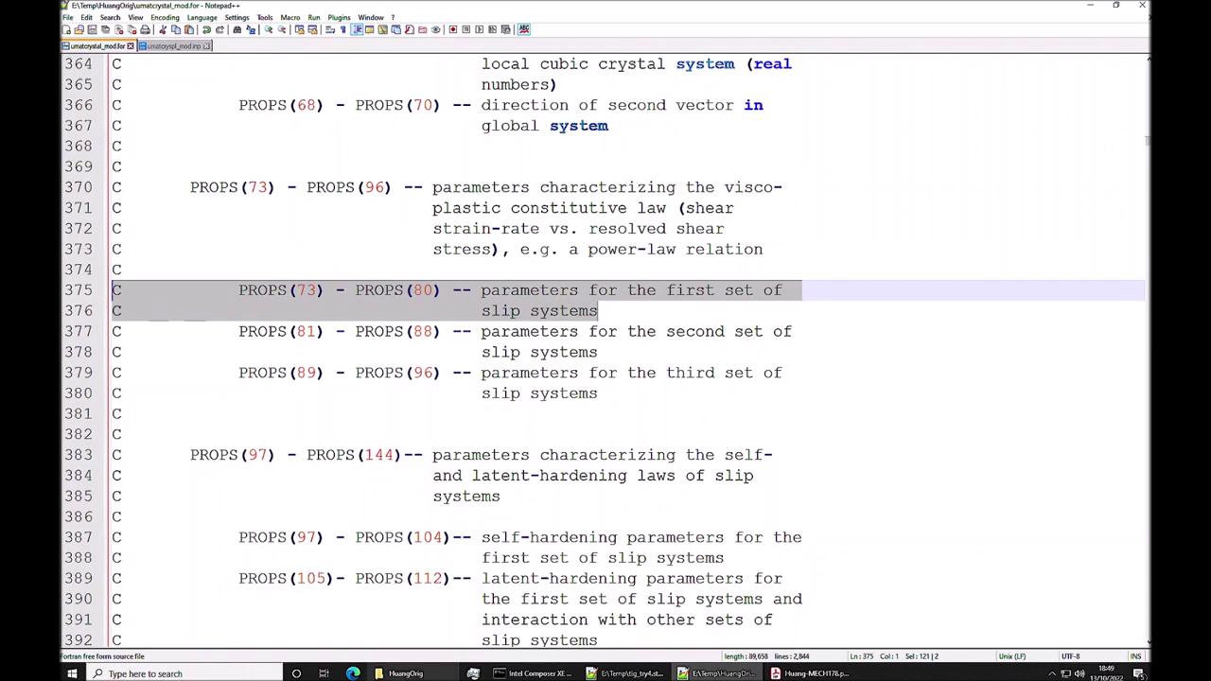
left_click(173, 46)
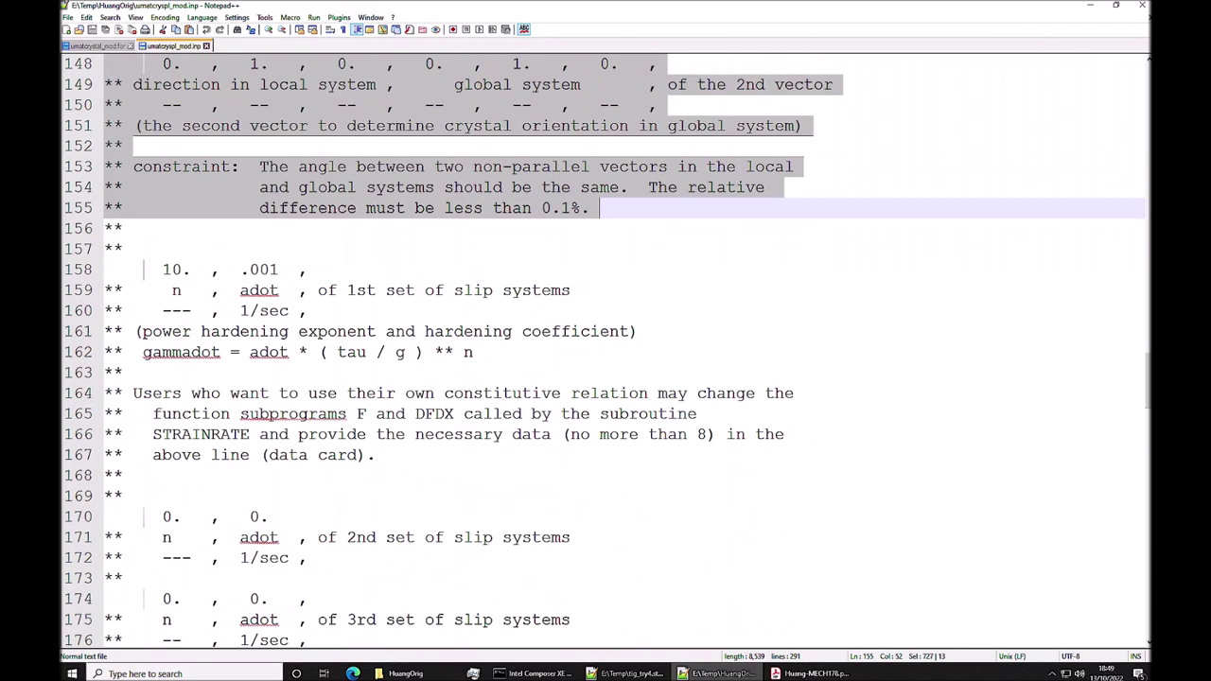
Relabel the first slip set's exponent n as m and change its value from 10. to 50
double_click(176, 291)
type("m")
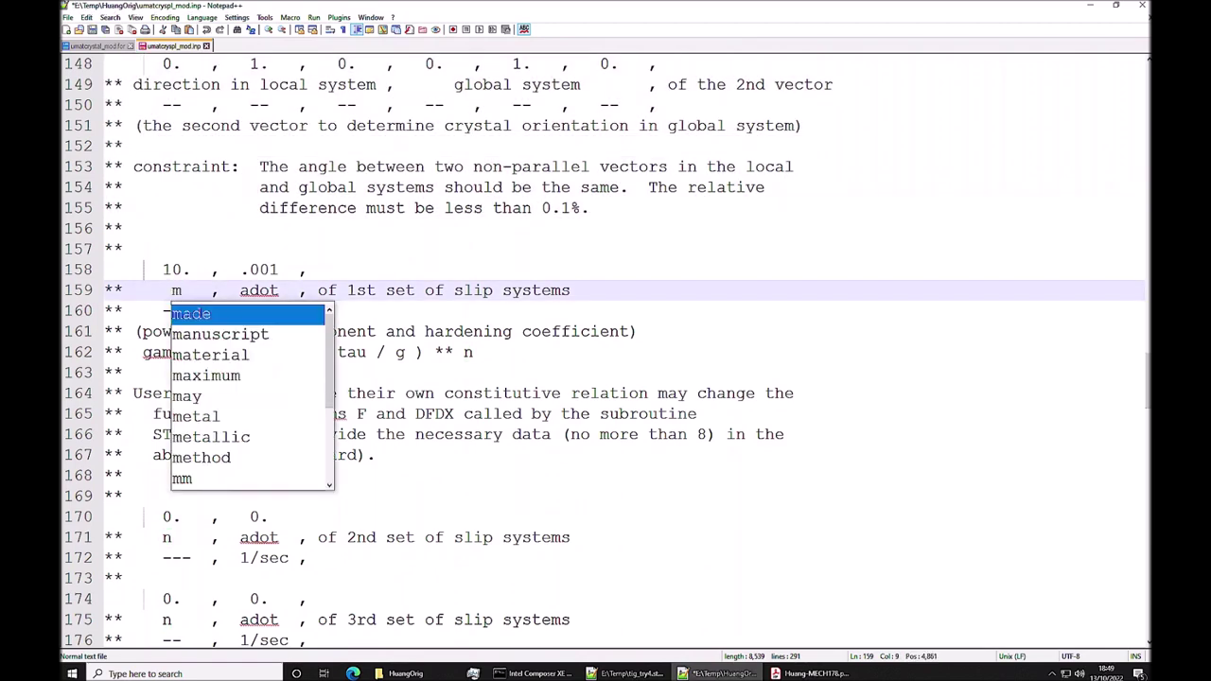
left_click(464, 331)
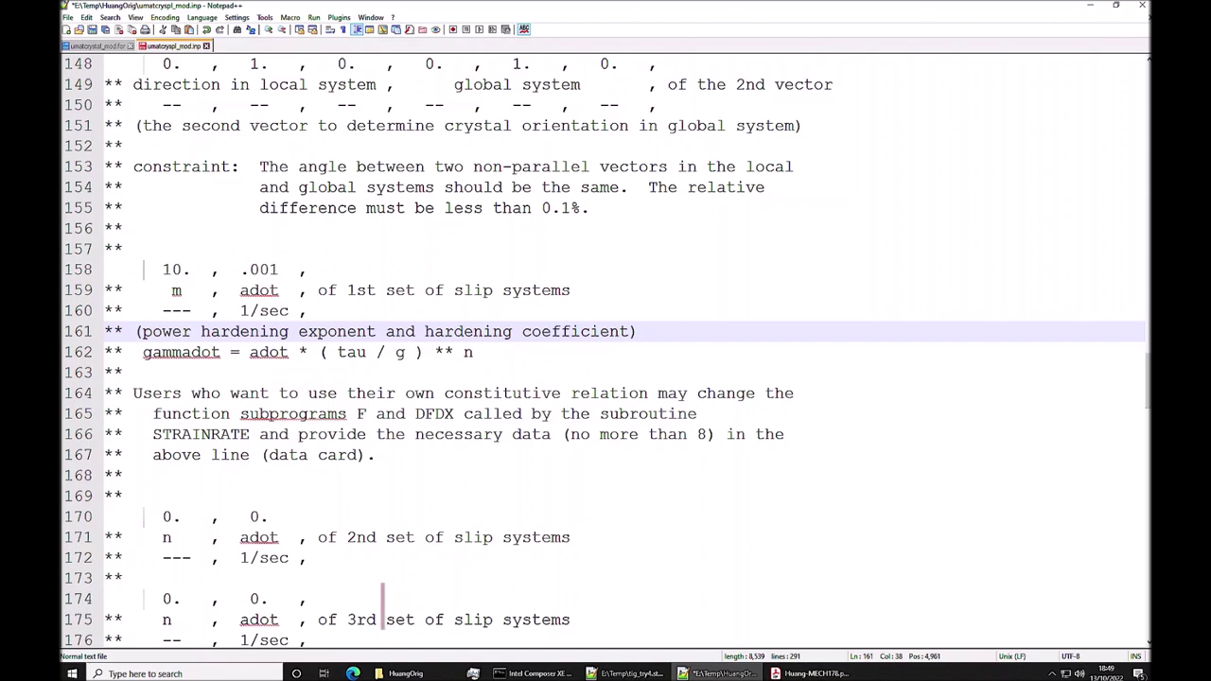
scroll(392, 610, "down", 1)
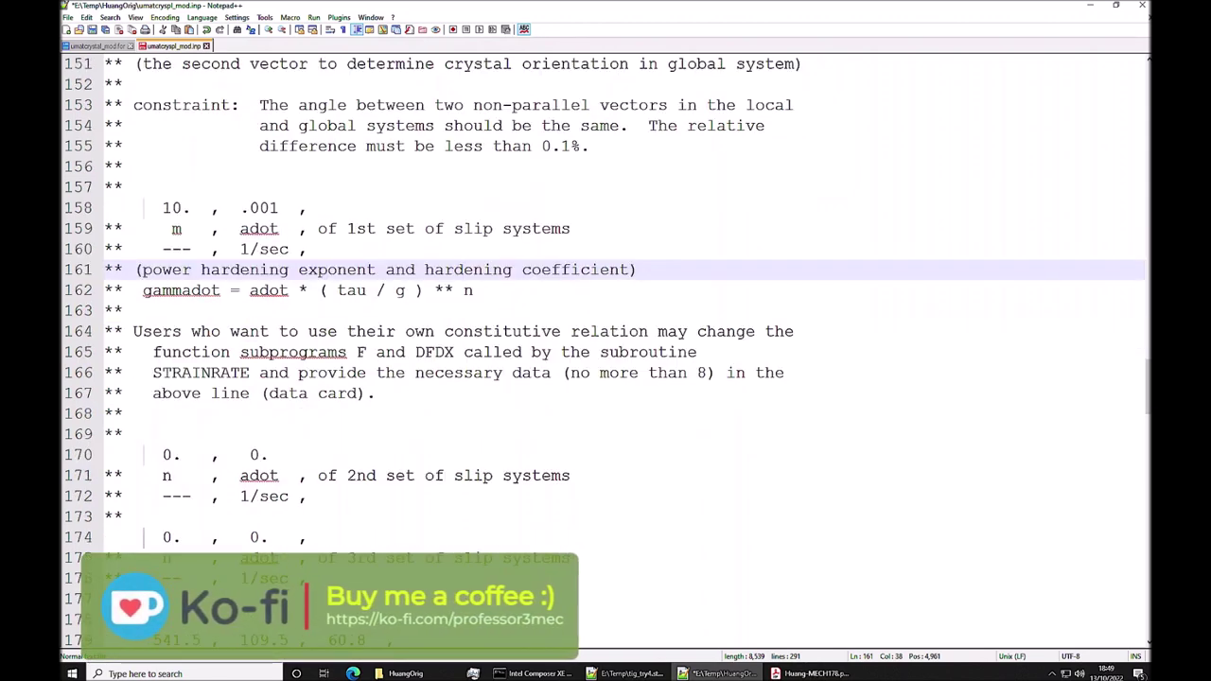
left_click_drag(163, 208, 171, 209)
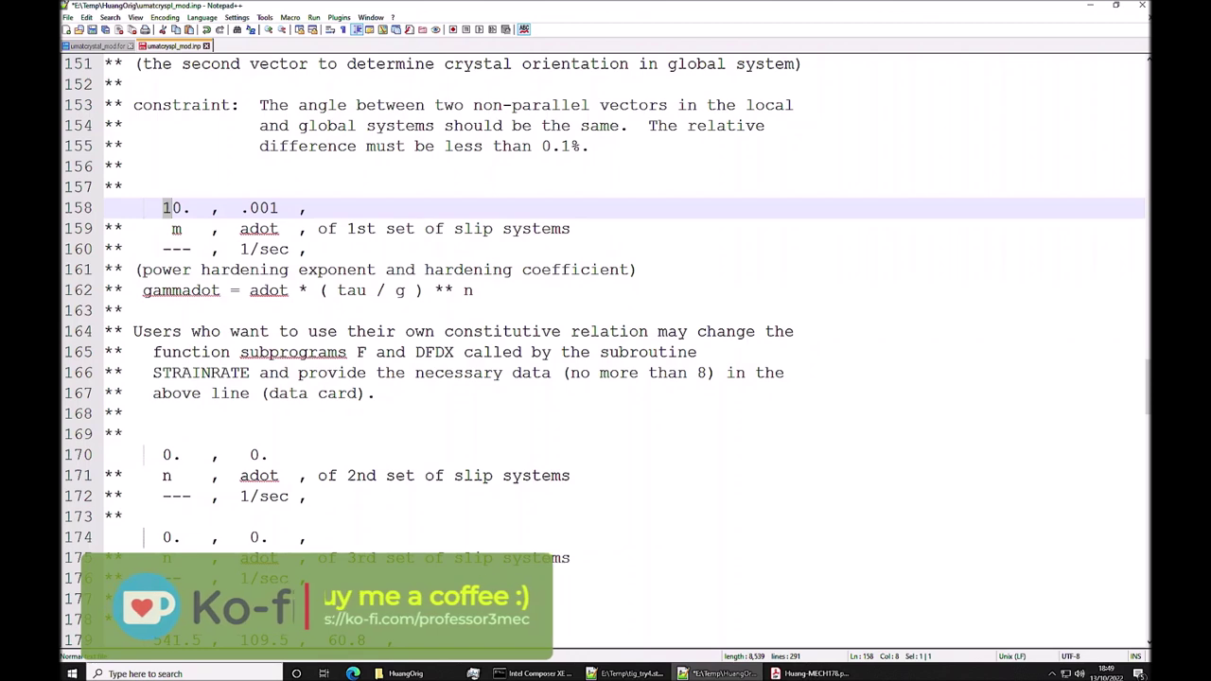
type("5")
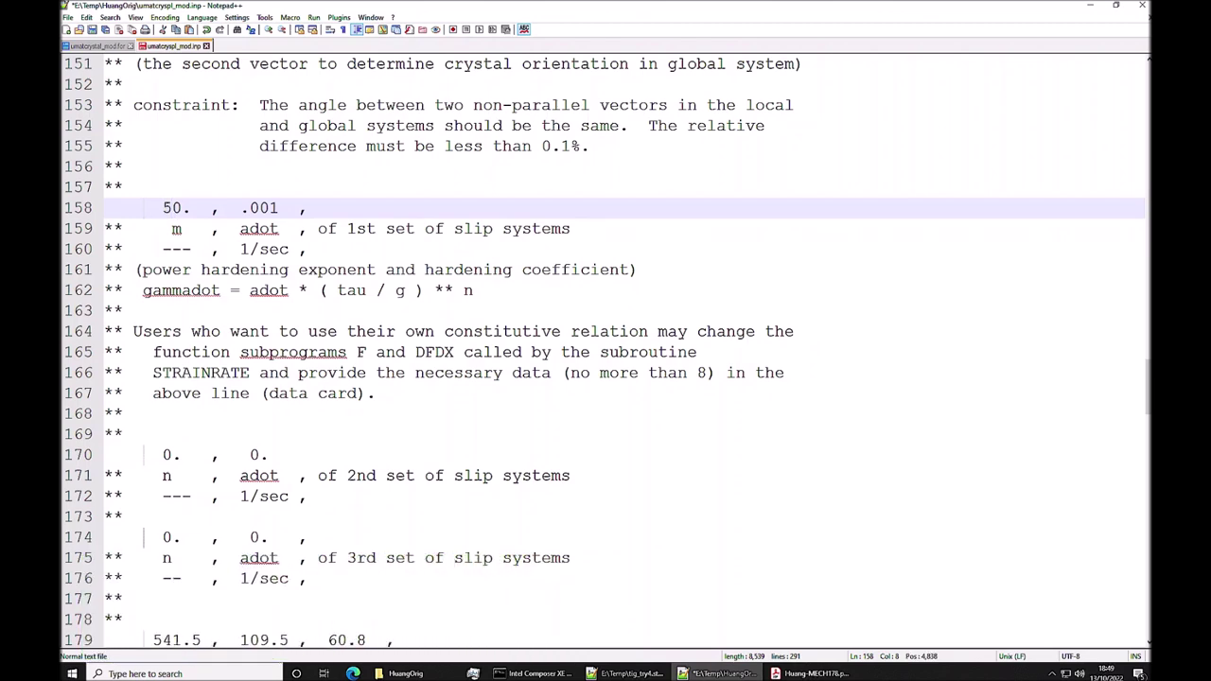
Look over the second and third slip sets' rate values, then switch to umatcrystal_mod.for
scroll(606, 350, "down", 1)
left_click_drag(112, 392, 271, 393)
left_click_drag(104, 475, 308, 475)
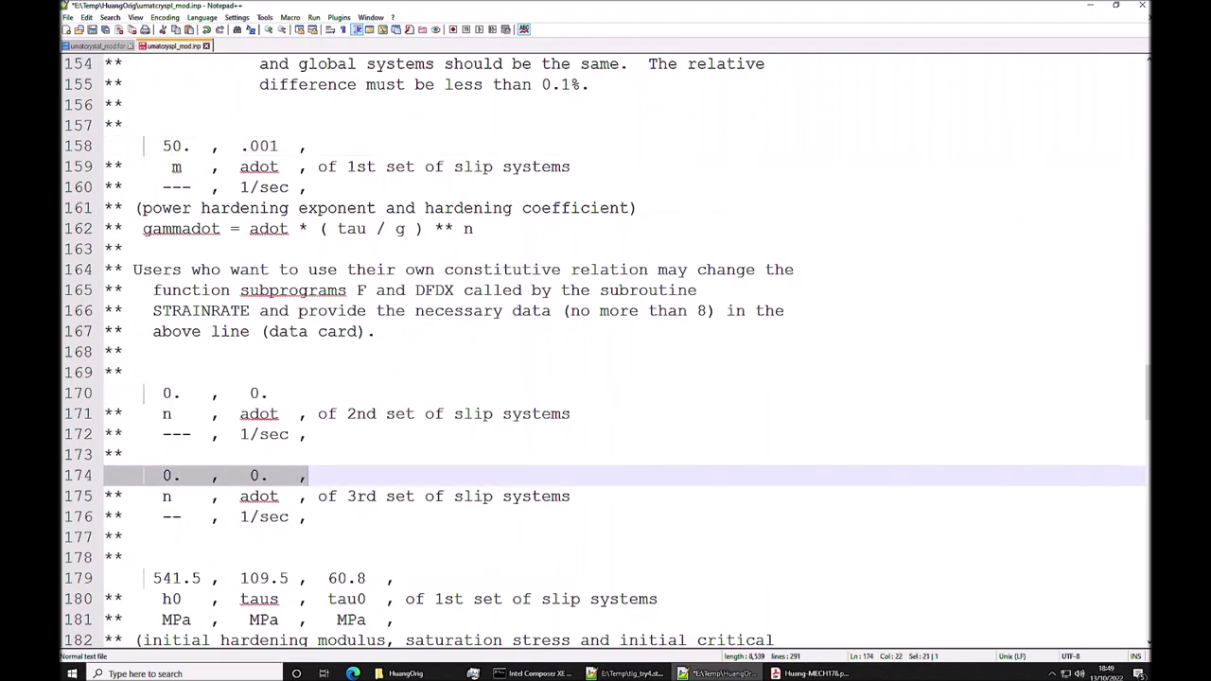
scroll(309, 475, "up", 10)
scroll(606, 350, "down", 12)
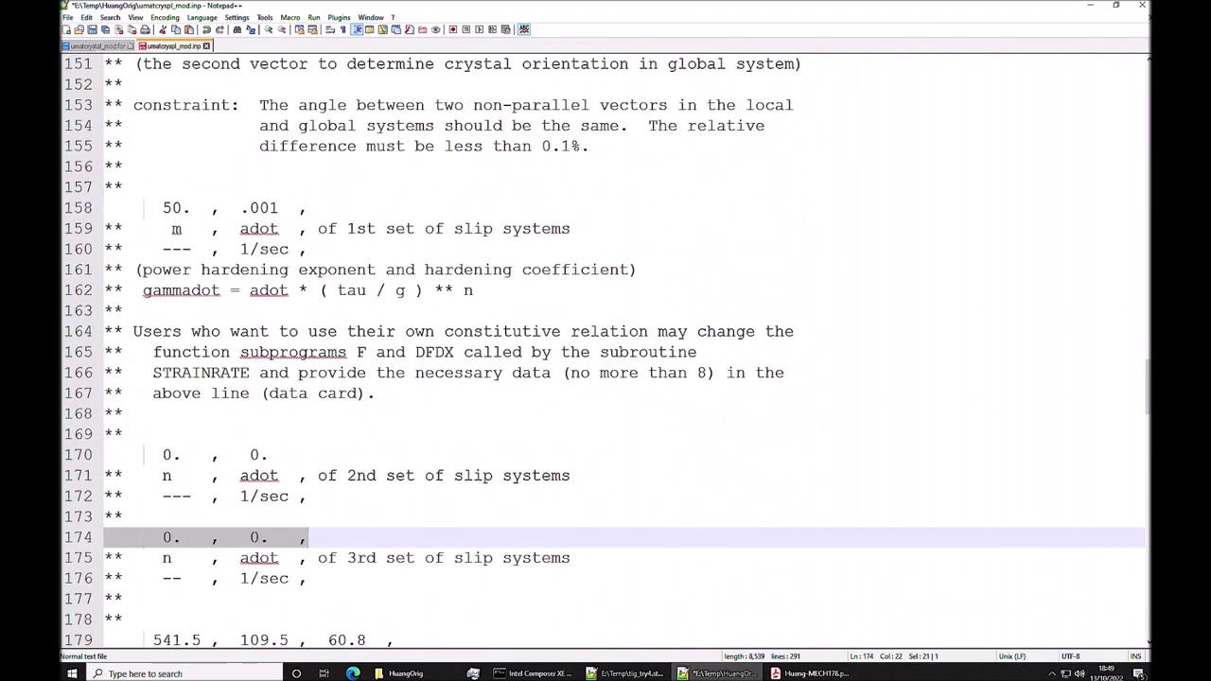
scroll(606, 350, "down", 1)
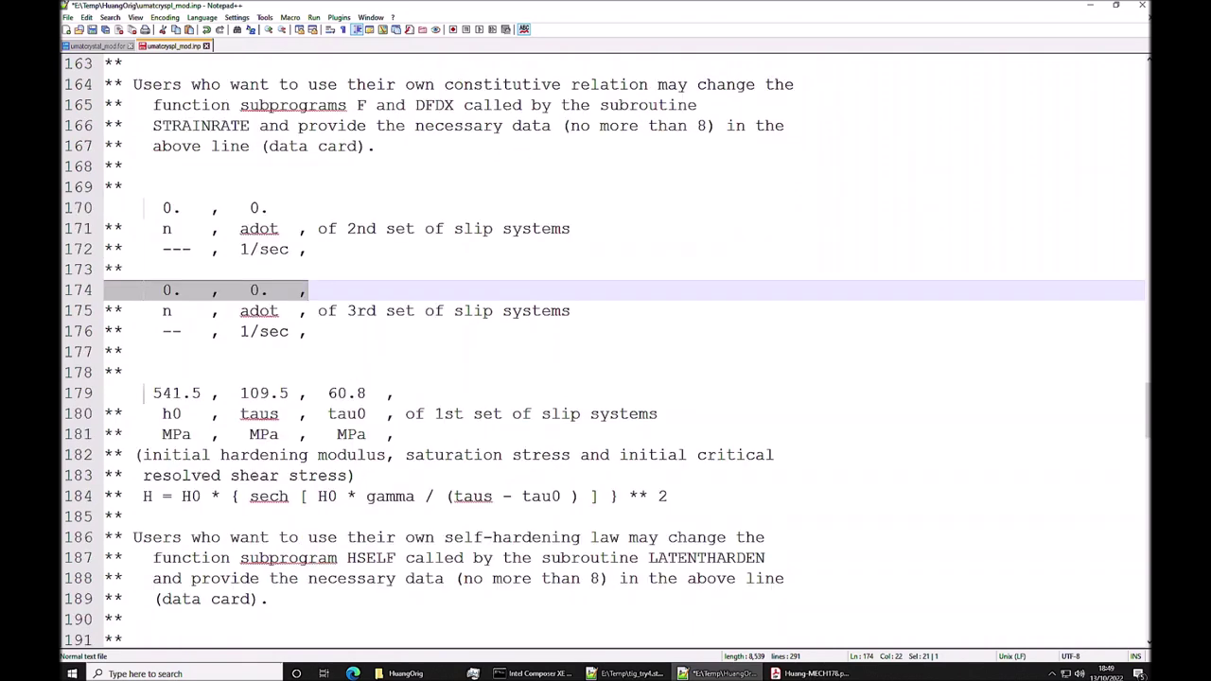
scroll(606, 350, "down", 1)
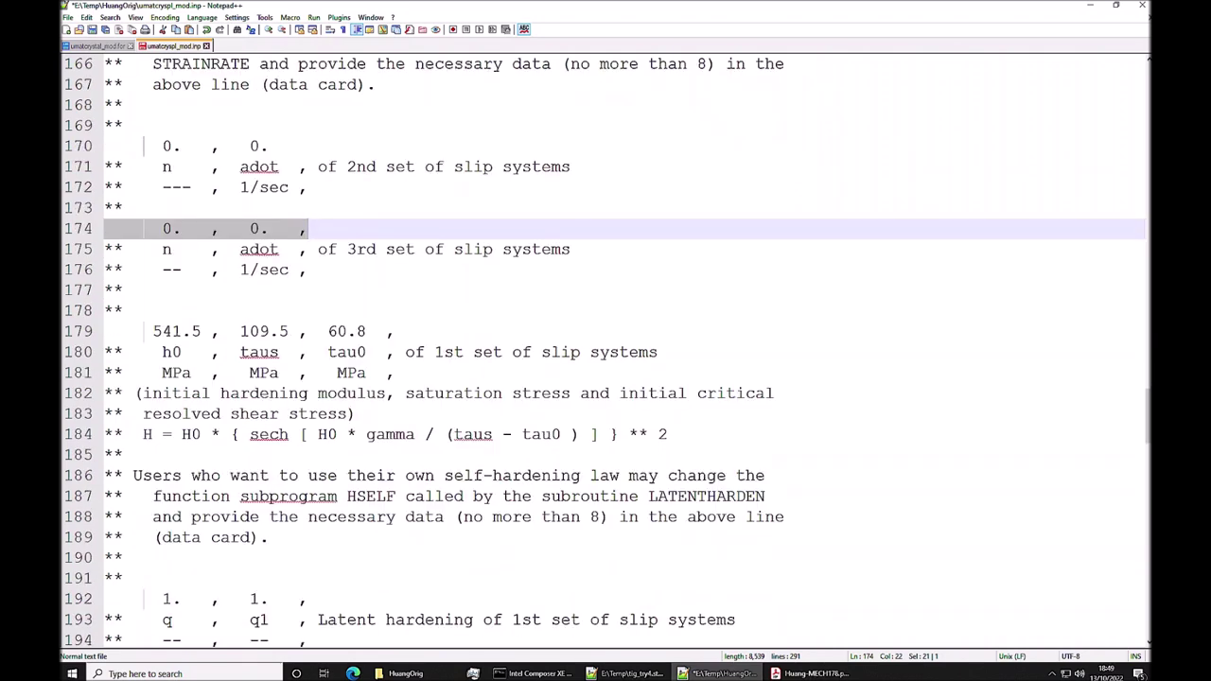
key("ctrl+Tab")
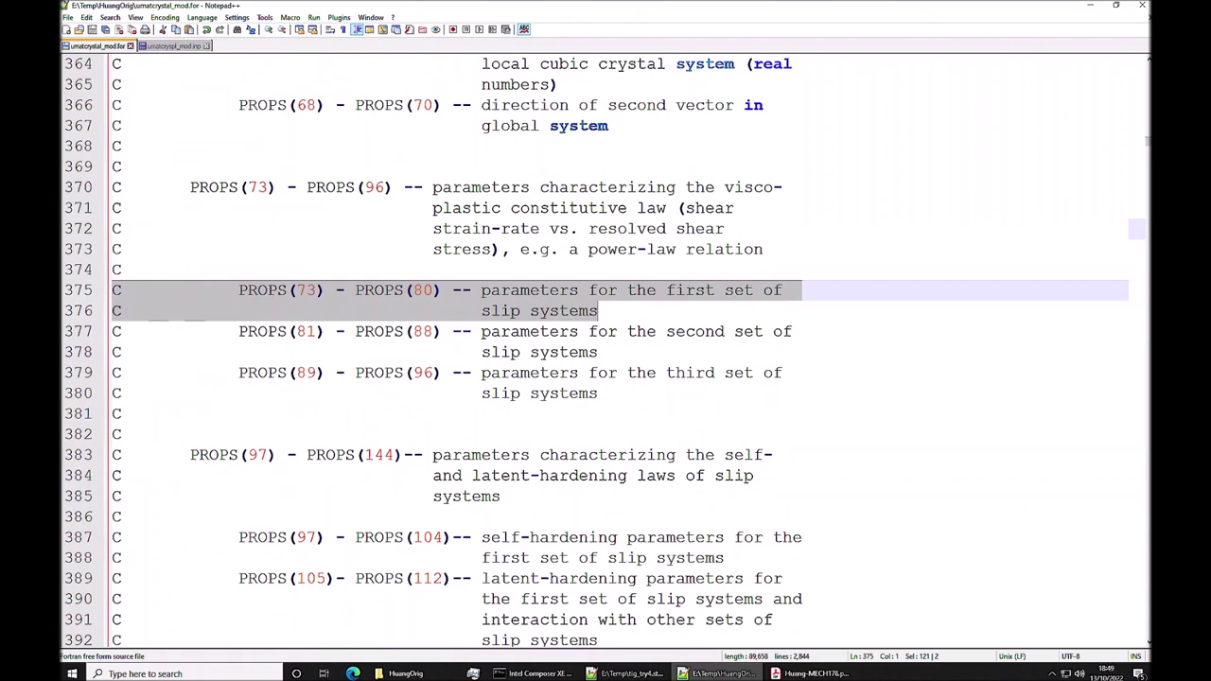
In the .inp, mark first-set h0, taus, tau0 (541.5, 109.5, 60.8) and line 192's latent hardening values
scroll(606, 350, "down", 2)
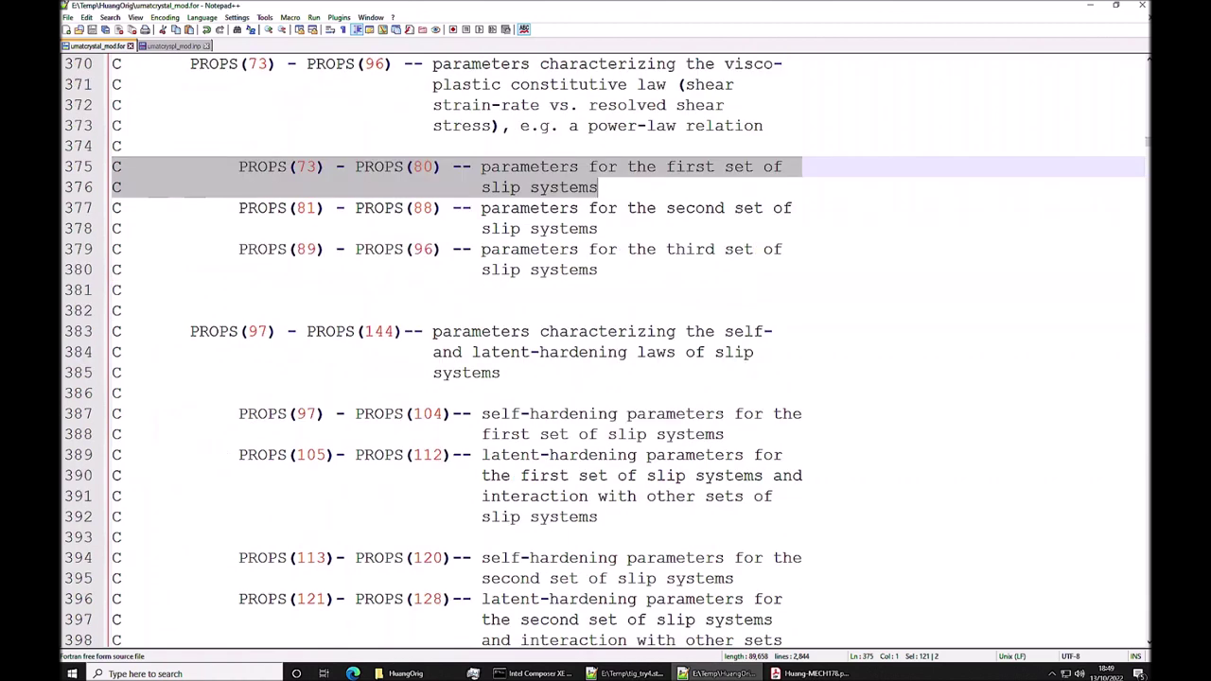
left_click(173, 45)
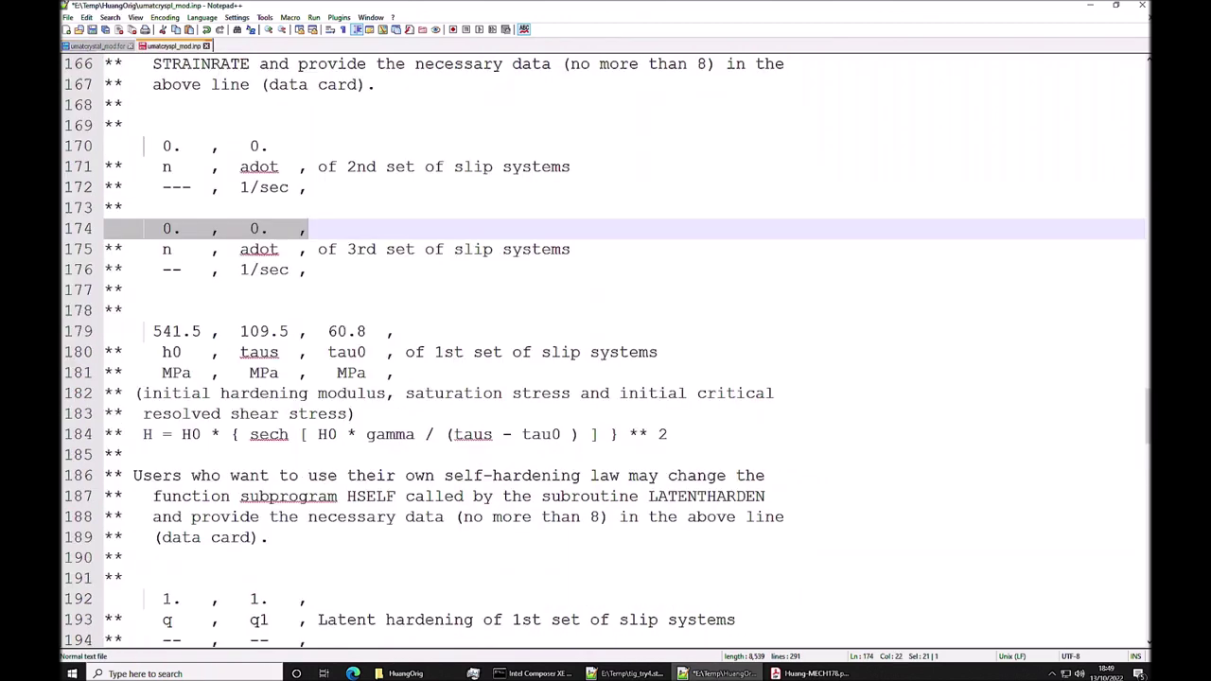
scroll(605, 350, "down", 2)
left_click_drag(114, 207, 395, 207)
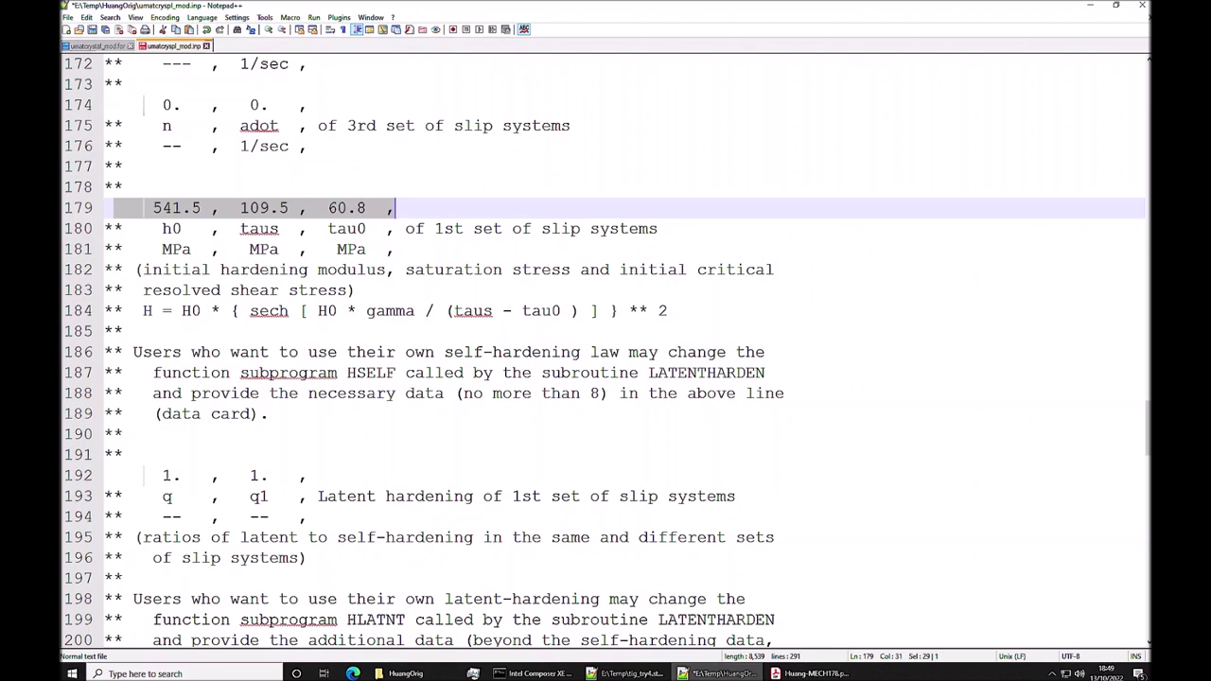
left_click_drag(123, 476, 289, 476)
left_click_drag(123, 207, 394, 207)
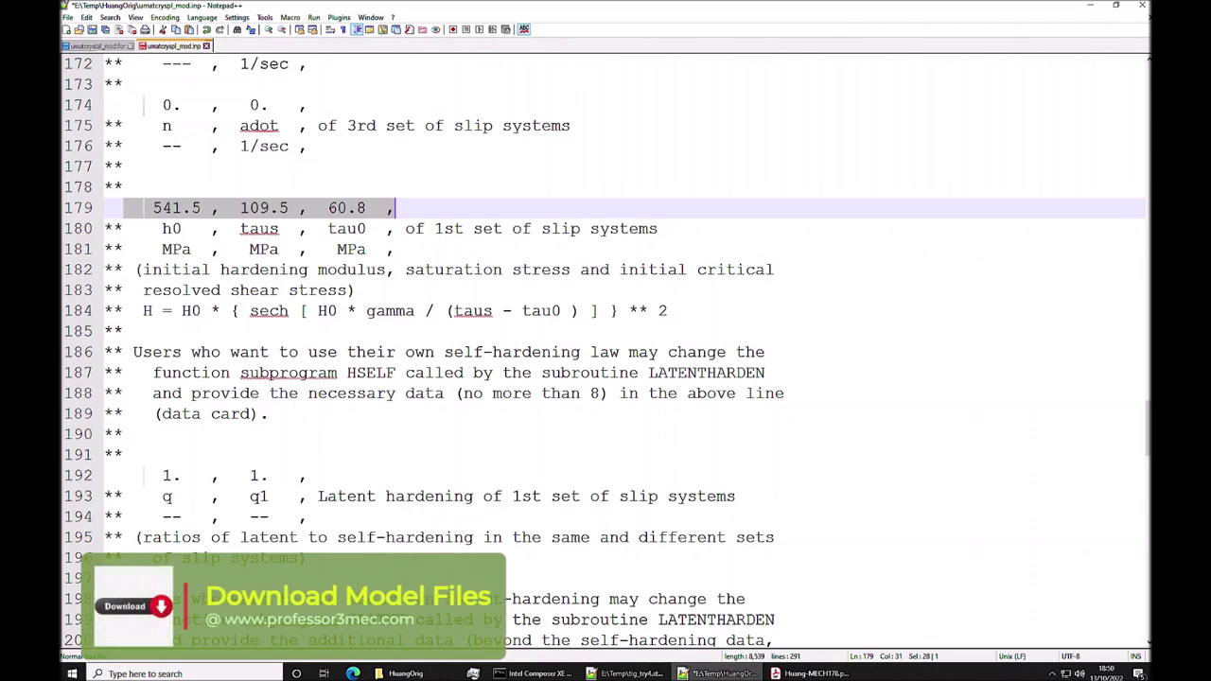
Point out the latent hardening labels q and q1 on line 193, then bring up the Huang manual PDF
scroll(606, 350, "down", 1)
left_click_drag(113, 413, 386, 434)
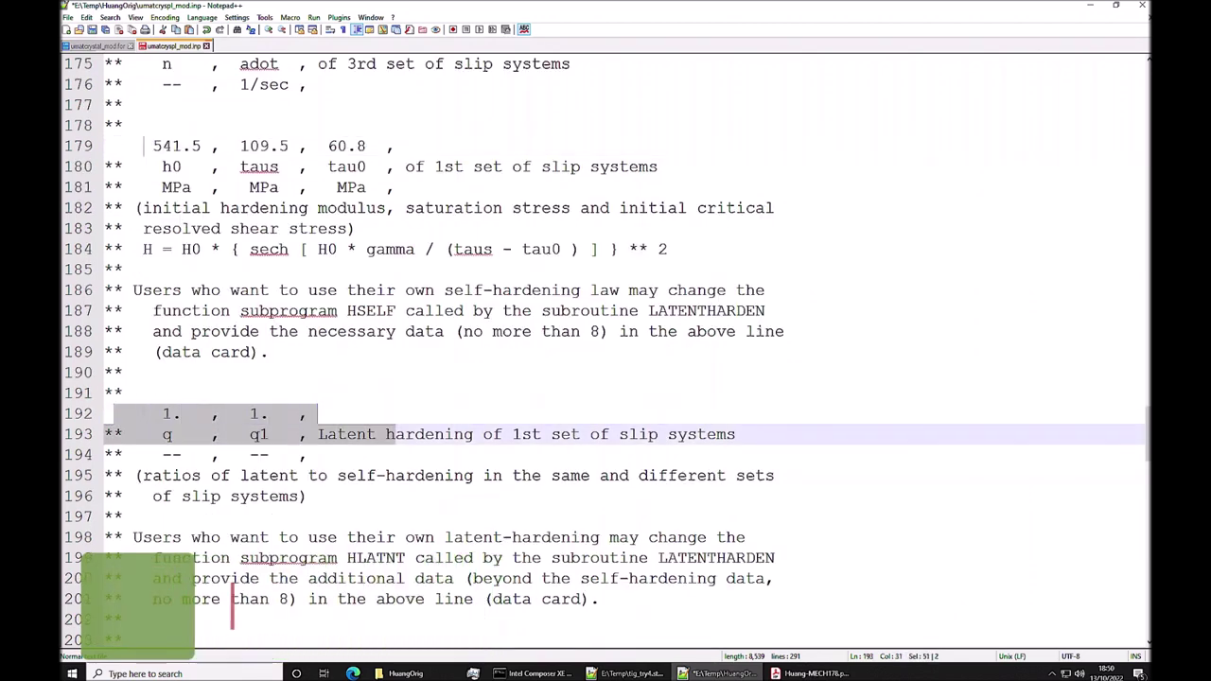
left_click(170, 441)
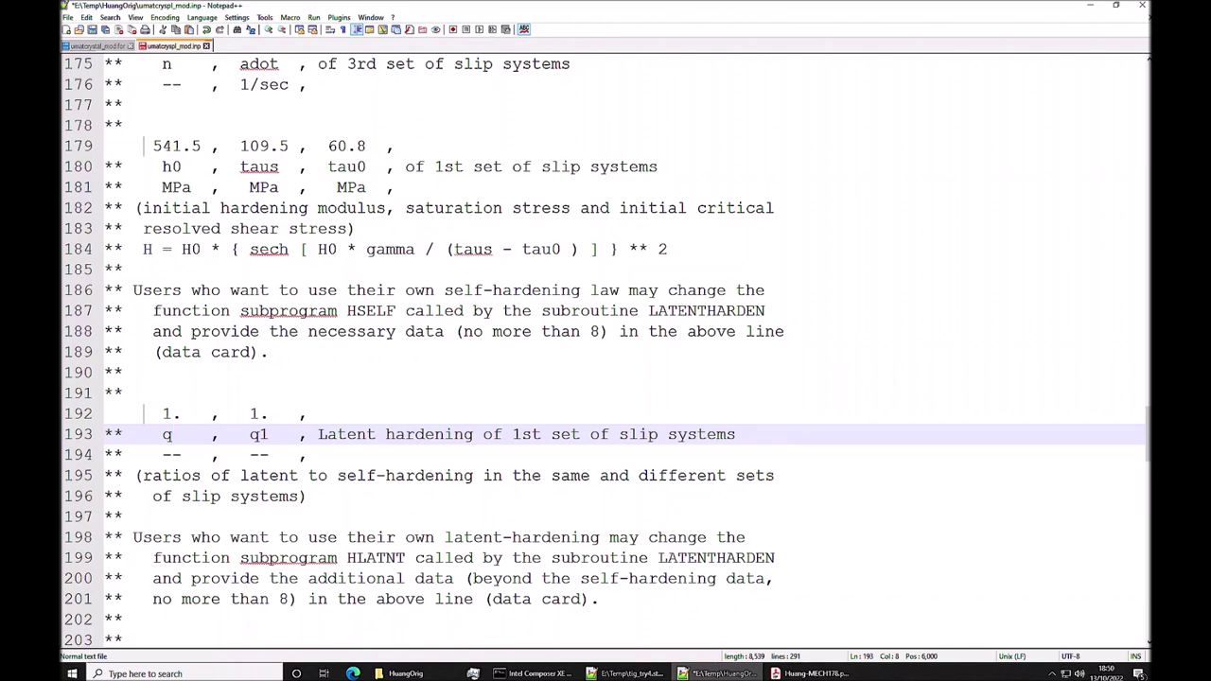
left_click_drag(250, 435, 270, 434)
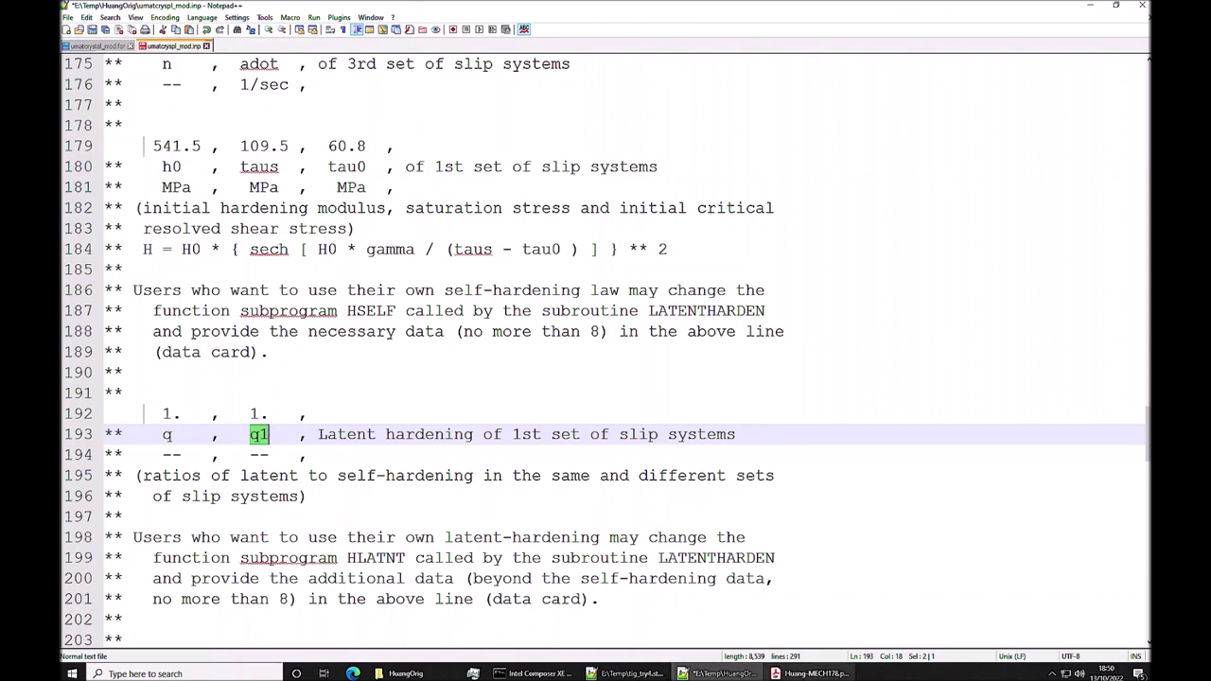
left_click(810, 673)
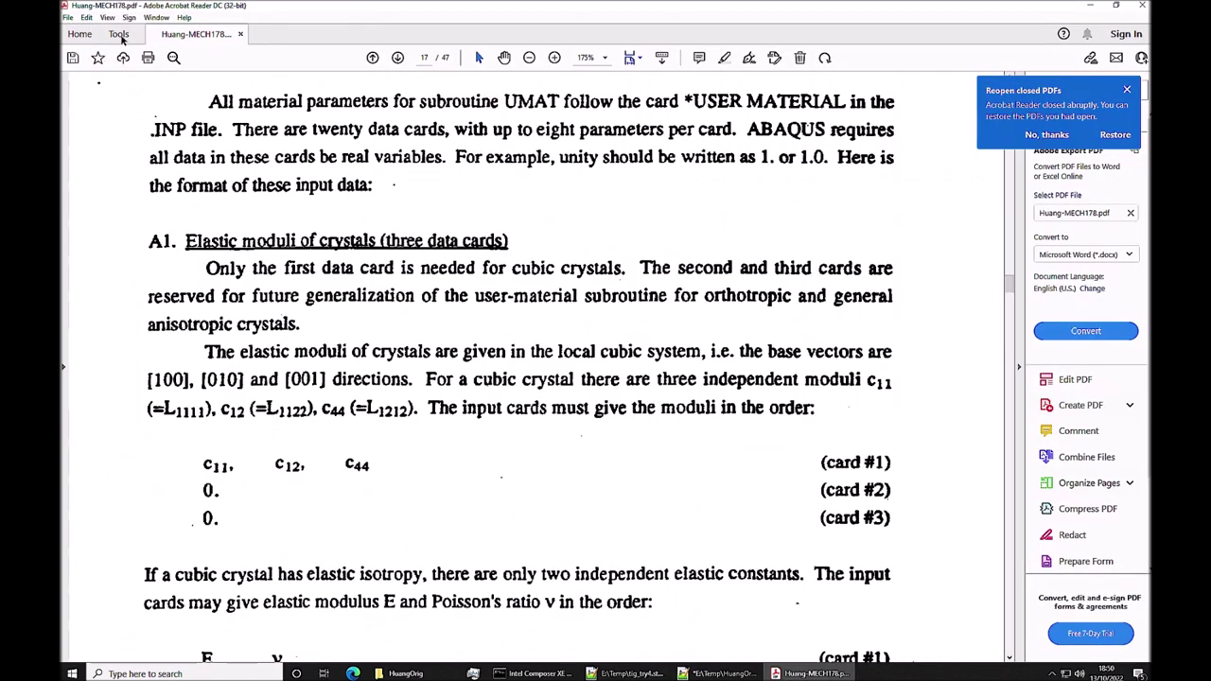
Read the manual's cards #13 and #14 (latent hardening q, q1) on page 20, then return to Notepad++
scroll(520, 359, "down", 3)
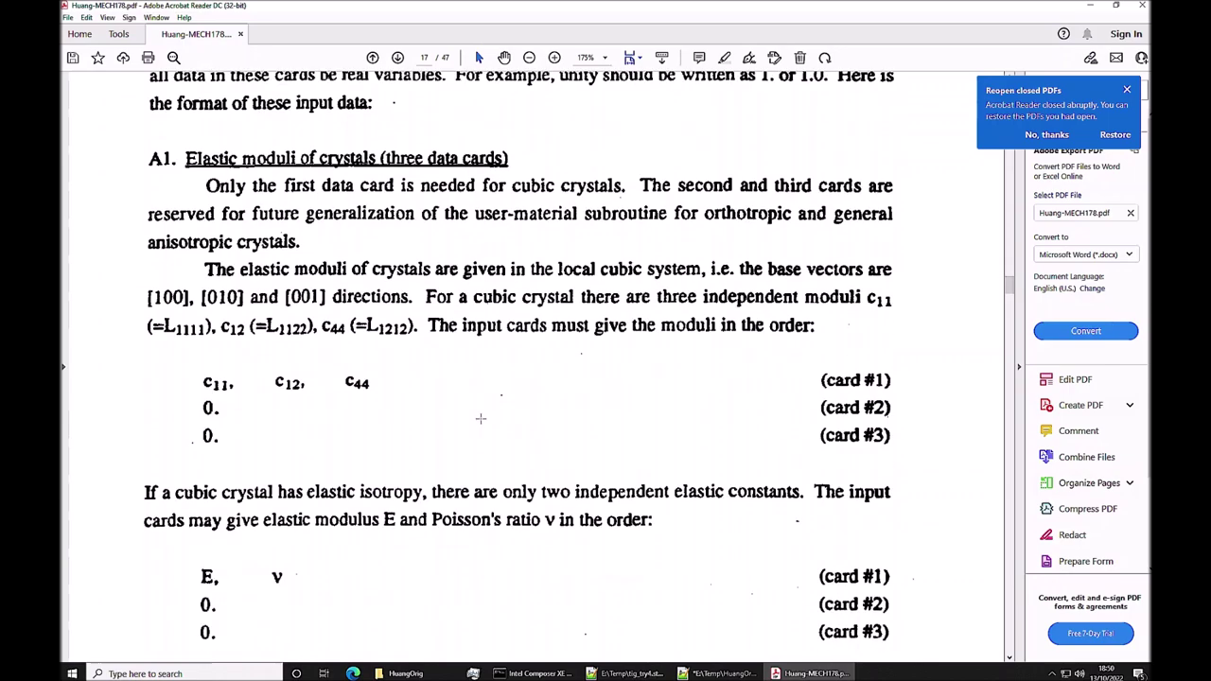
scroll(438, 442, "down", 20)
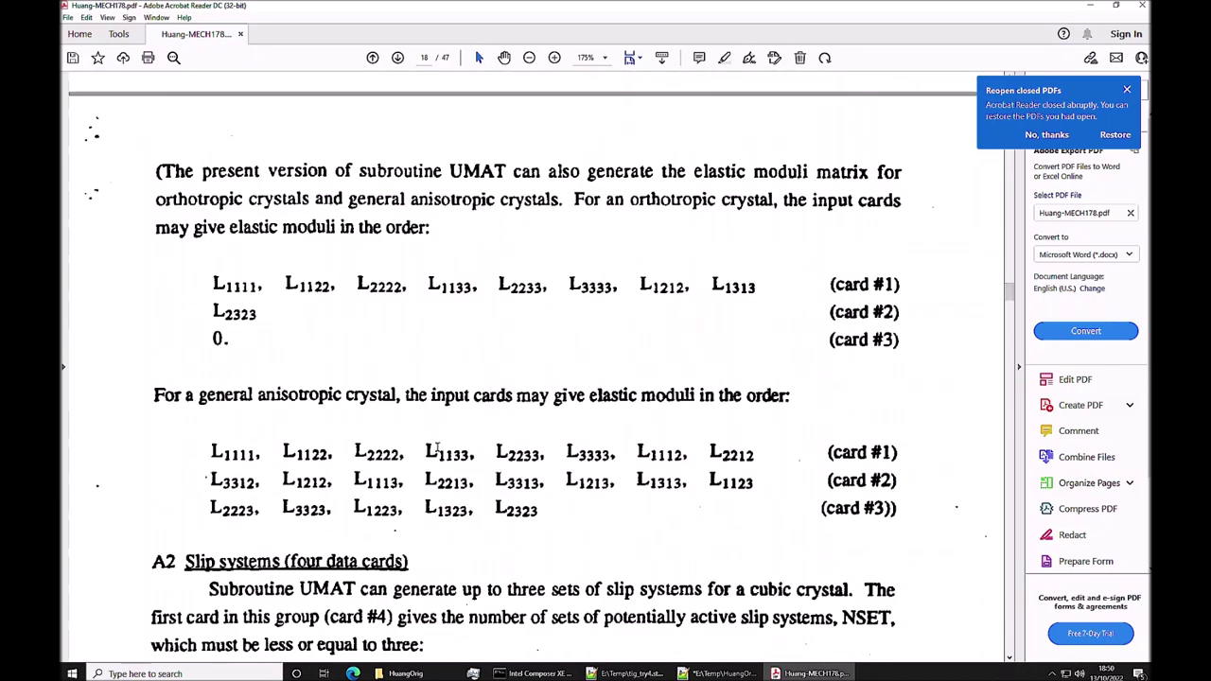
scroll(438, 442, "down", 20)
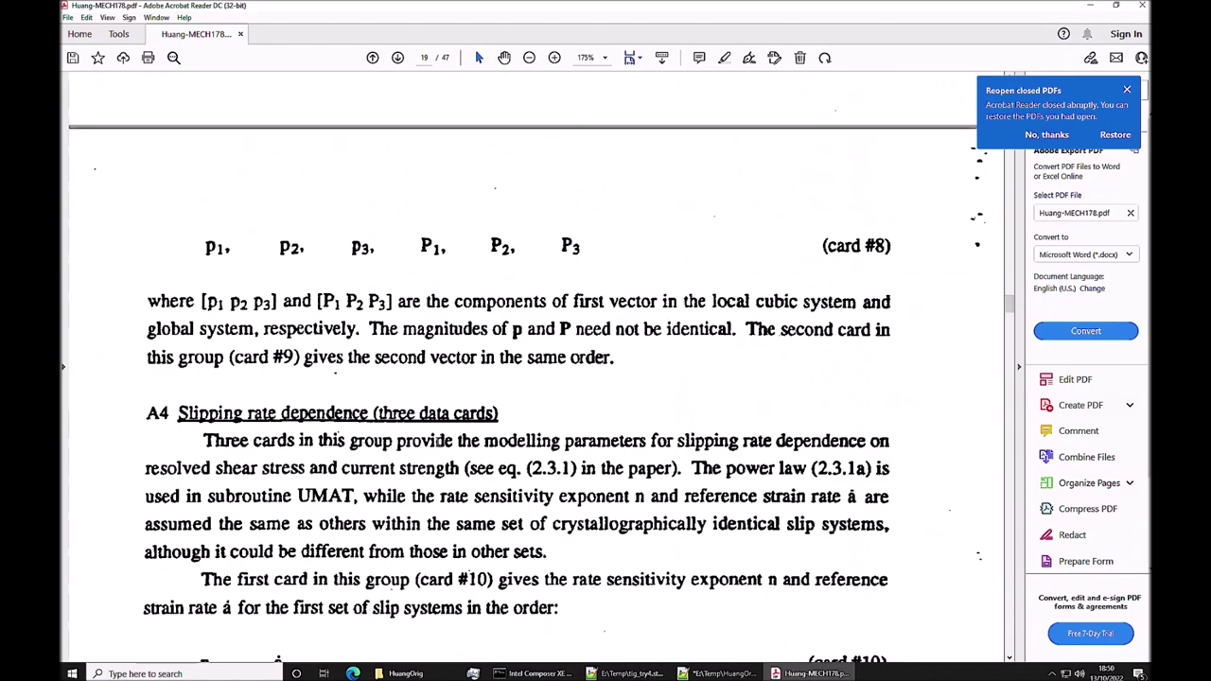
scroll(438, 442, "down", 20)
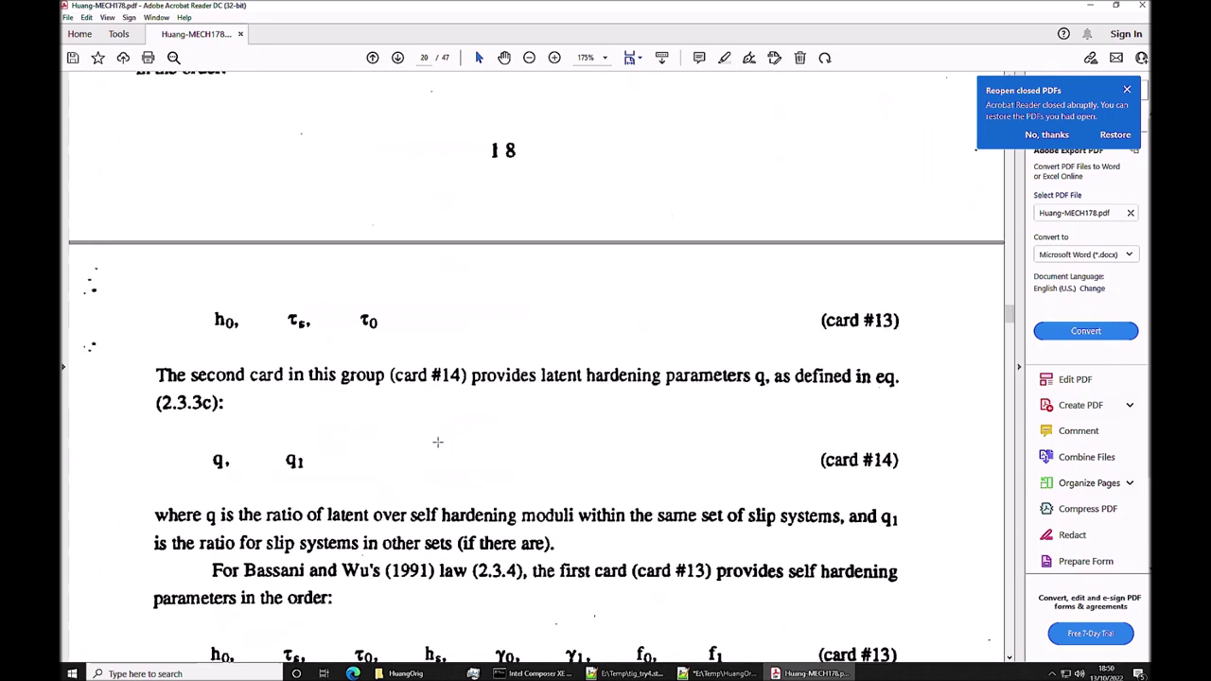
scroll(544, 407, "down", 3)
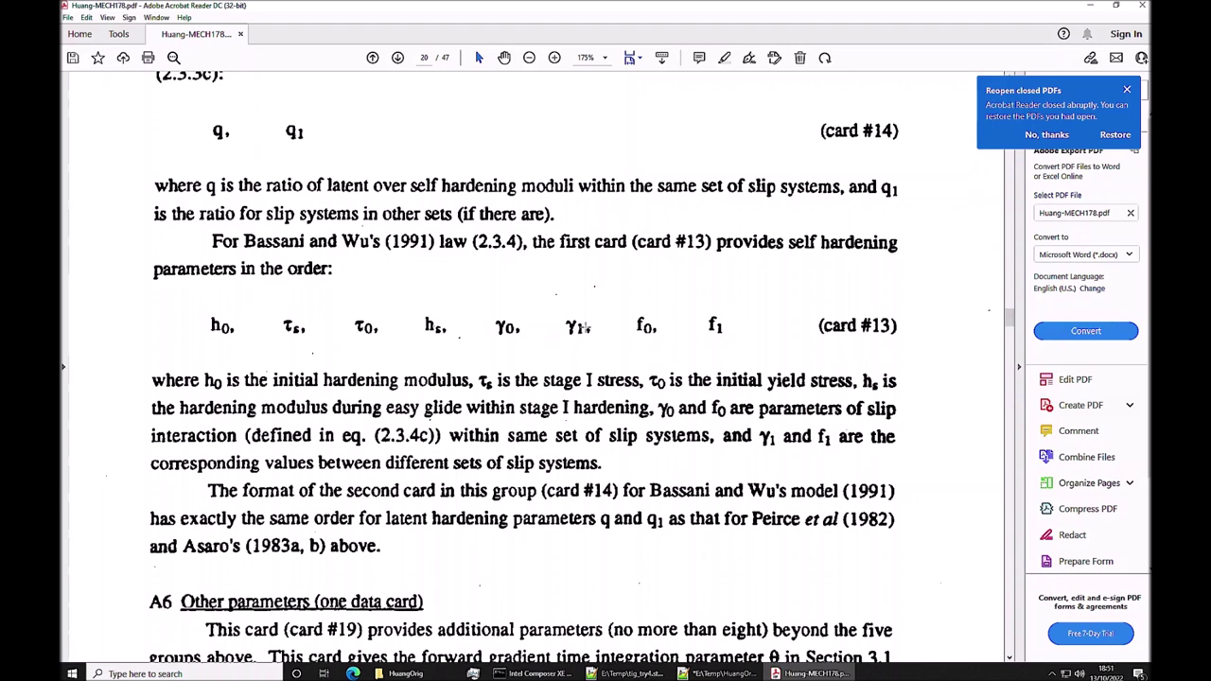
scroll(267, 201, "up", 1)
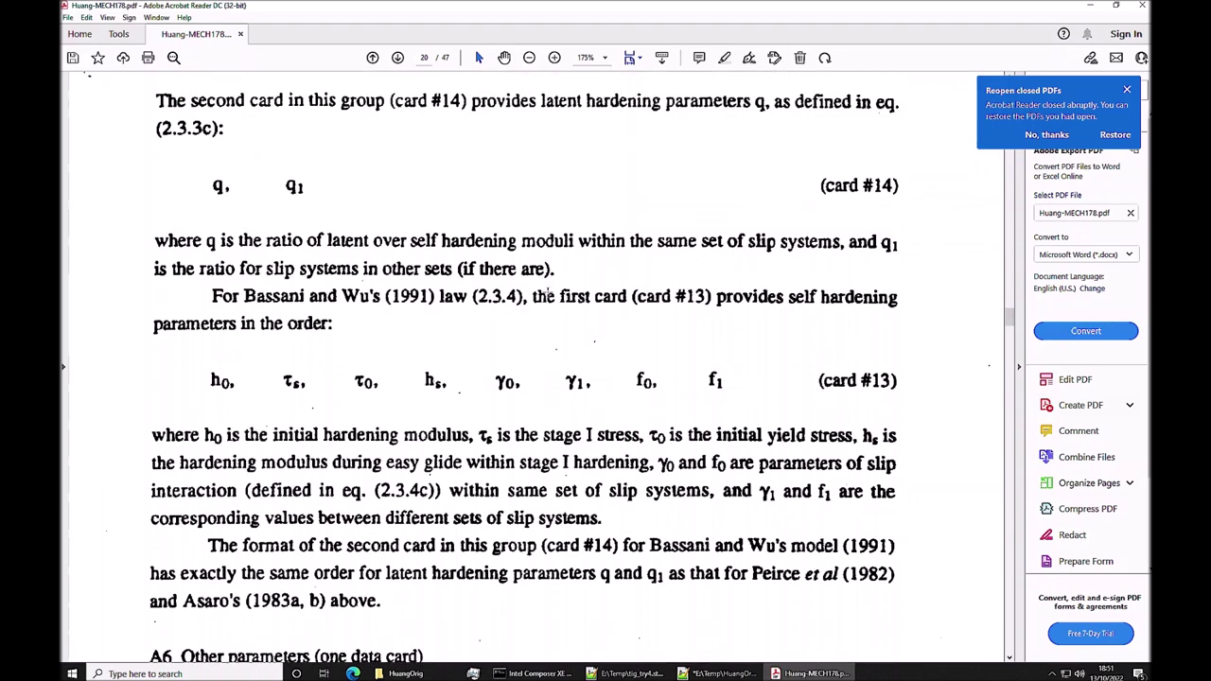
scroll(549, 294, "down", 4)
scroll(283, 228, "up", 4)
left_click(712, 675)
scroll(606, 350, "down", 6)
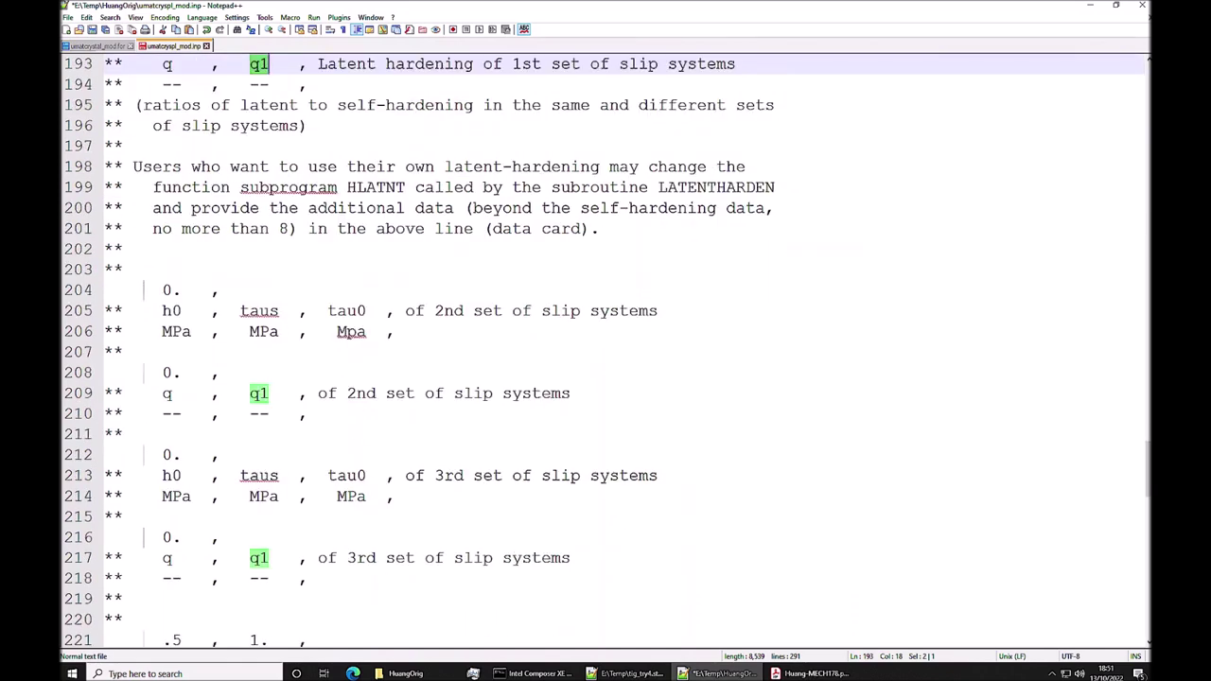
Locate the THETA value .5 and NLGEOM value 1. on line 221
scroll(606, 350, "down", 2)
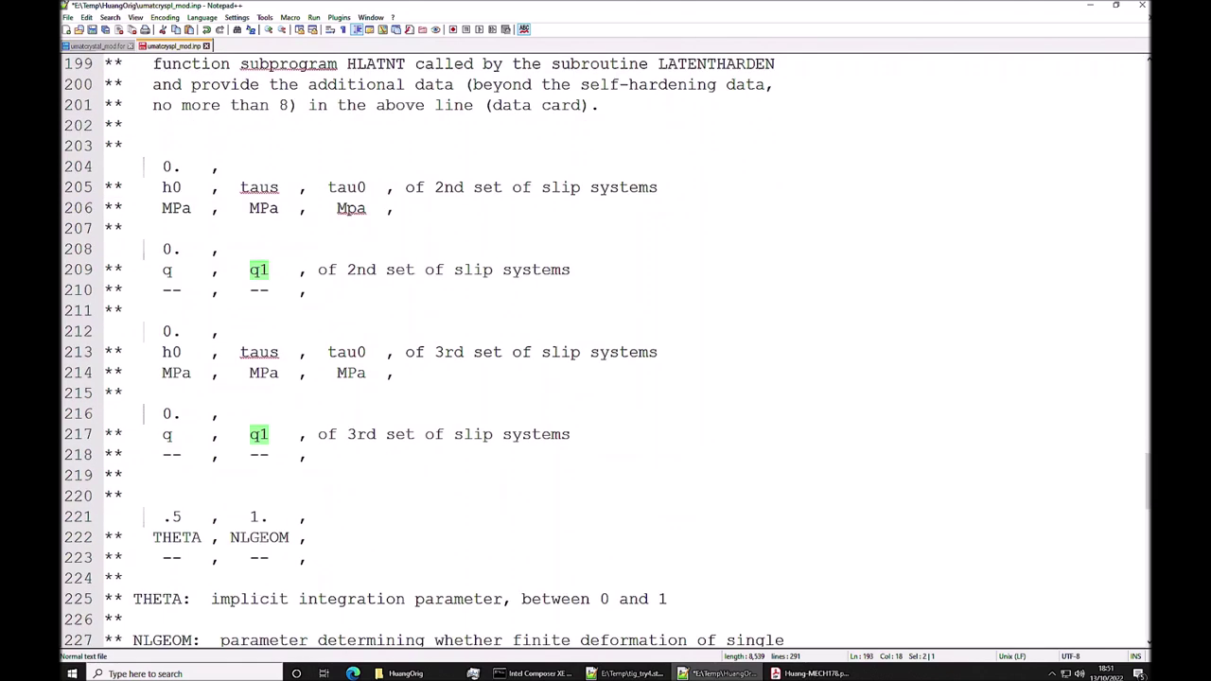
scroll(605, 350, "down", 2)
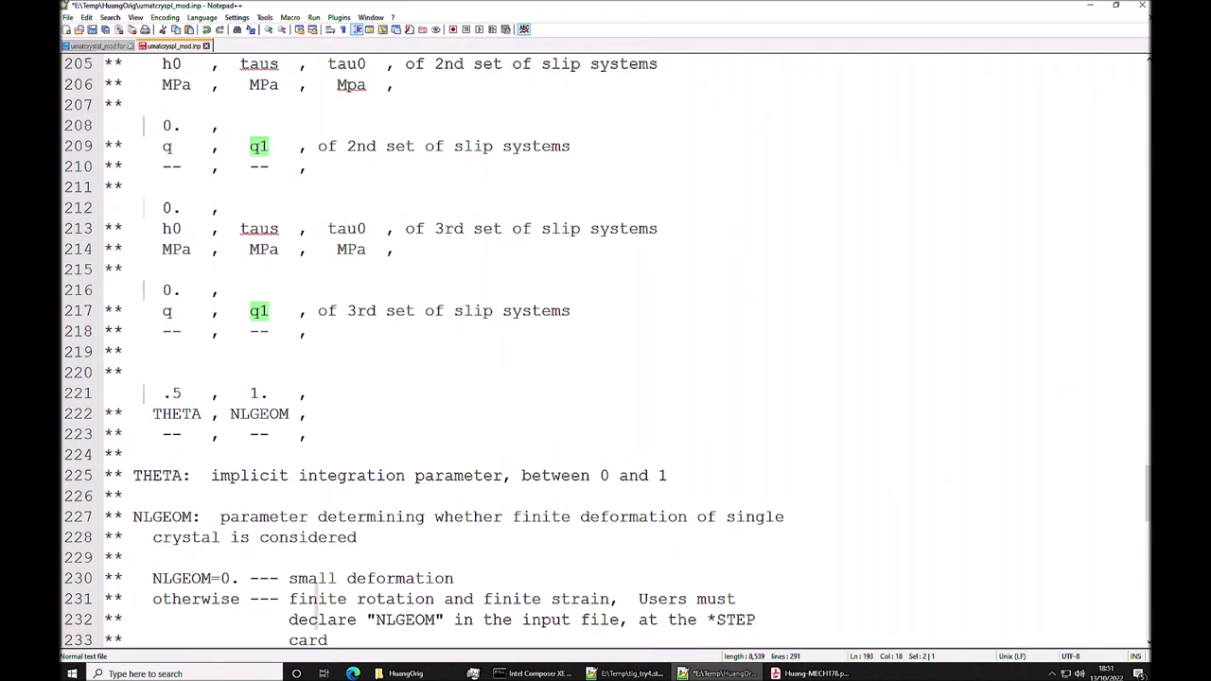
double_click(172, 393)
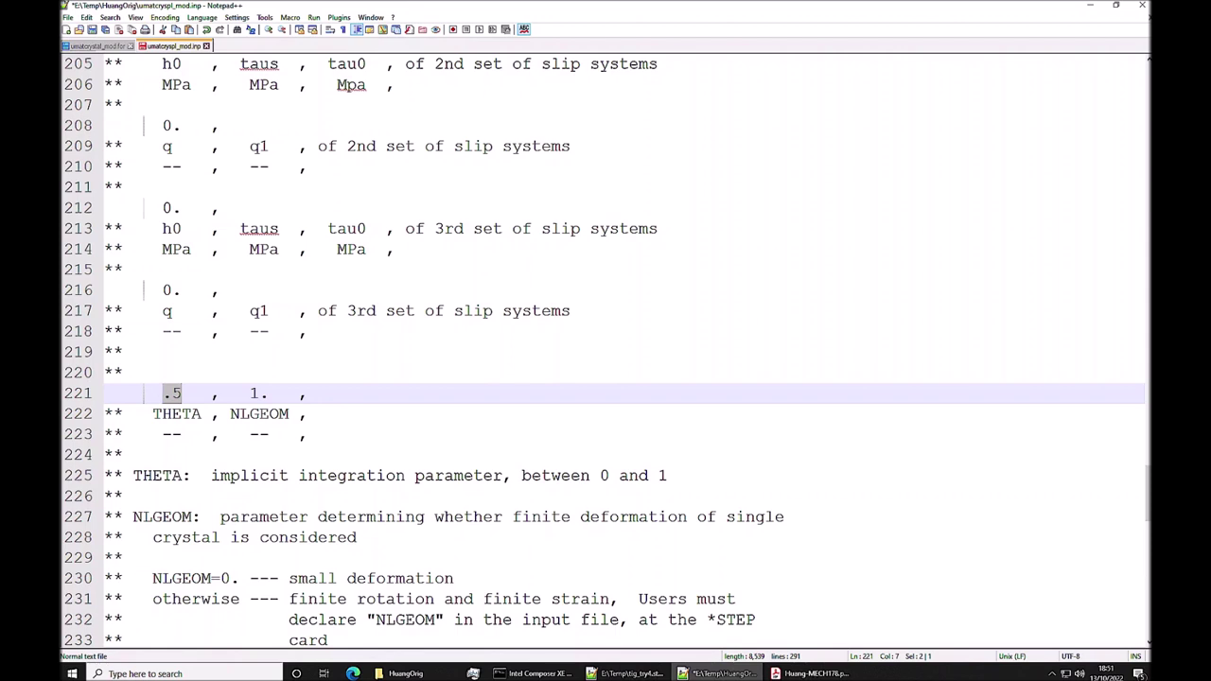
left_click_drag(250, 393, 270, 393)
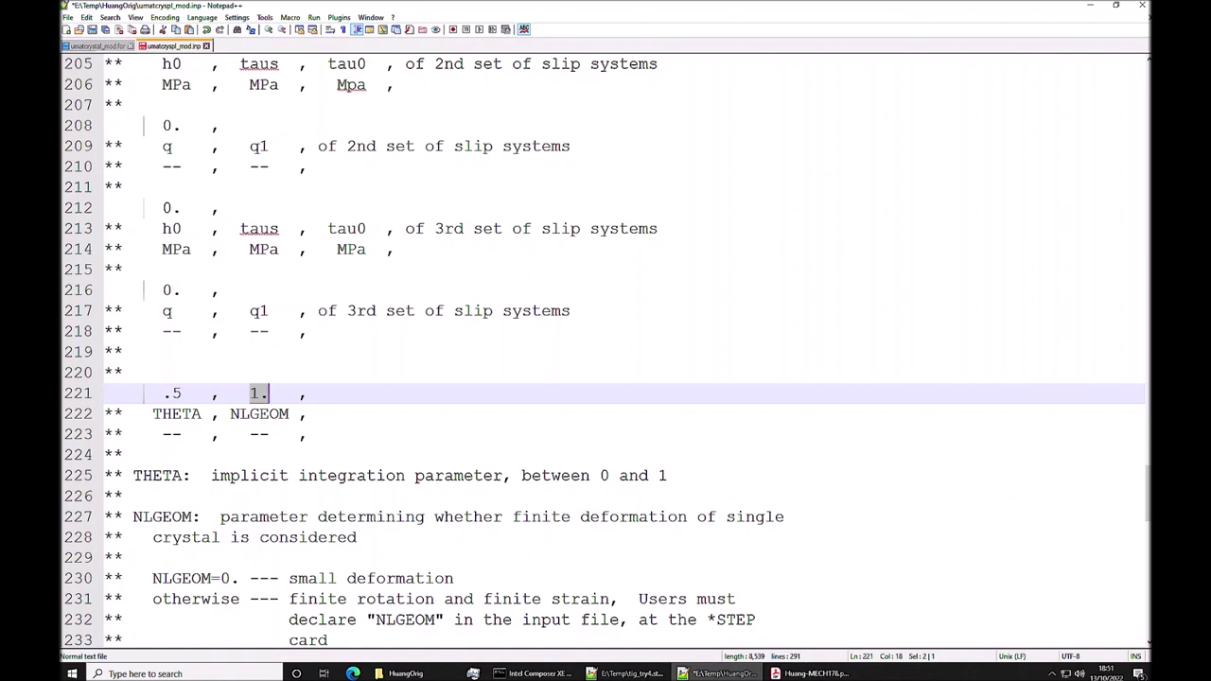
Scroll down to line 236 and select the ITRATN value 1
scroll(610, 352, "down", 1)
scroll(610, 352, "down", 1)
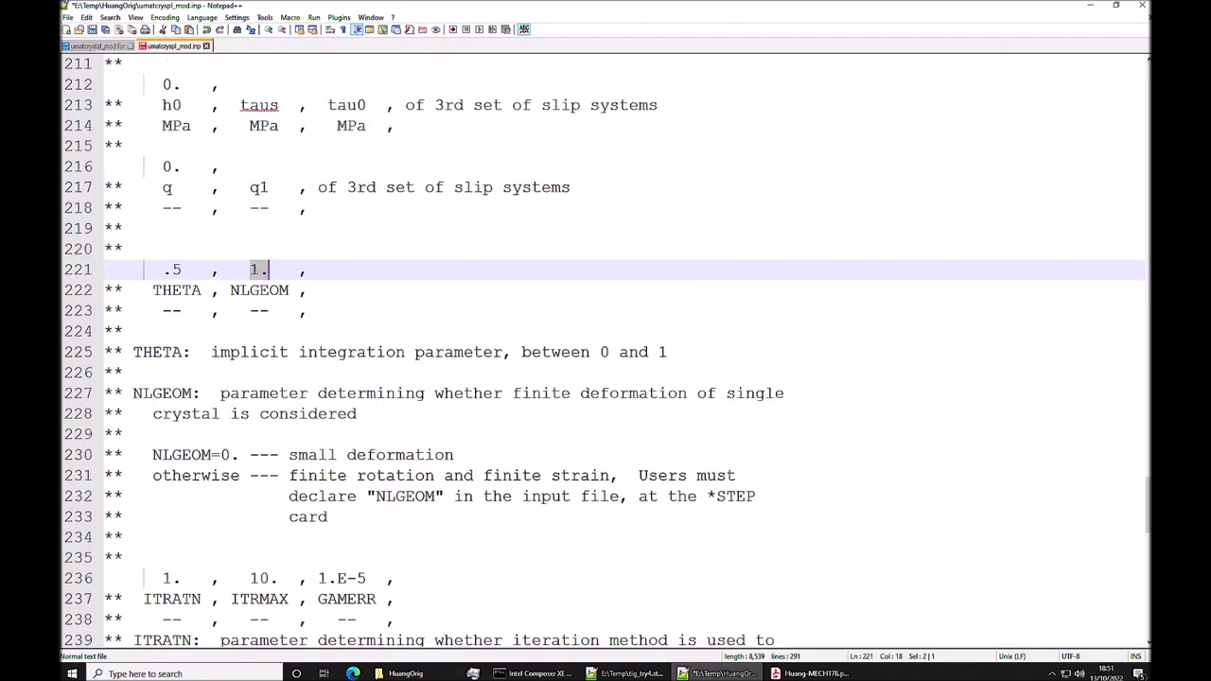
scroll(610, 352, "down", 4)
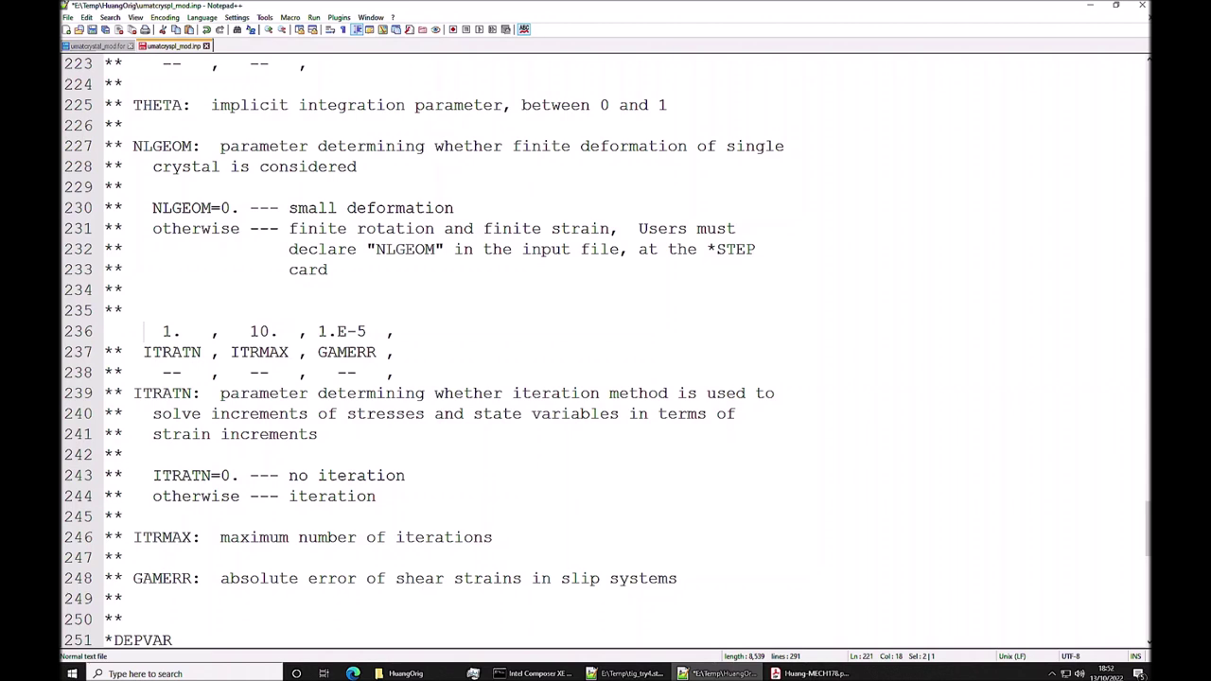
left_click_drag(162, 331, 182, 332)
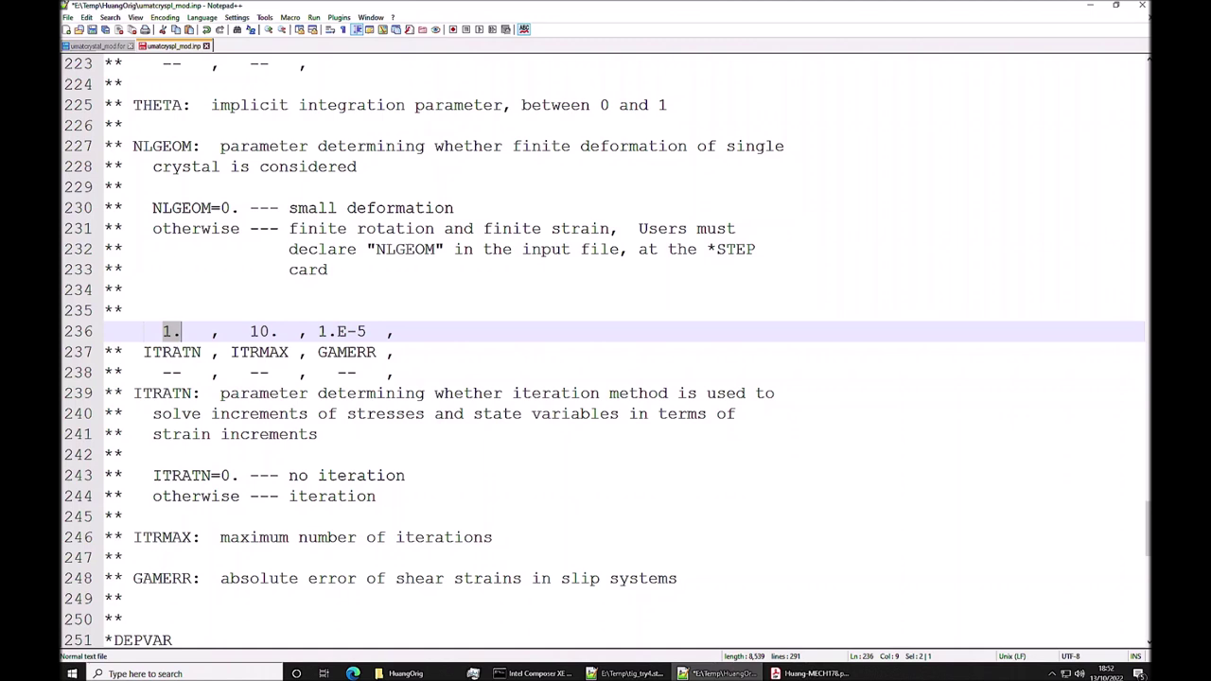
Review the iteration controls: ITRATN=0 means no iteration, GAMERR 1.E-5, ITRMAX 10
double_click(225, 475)
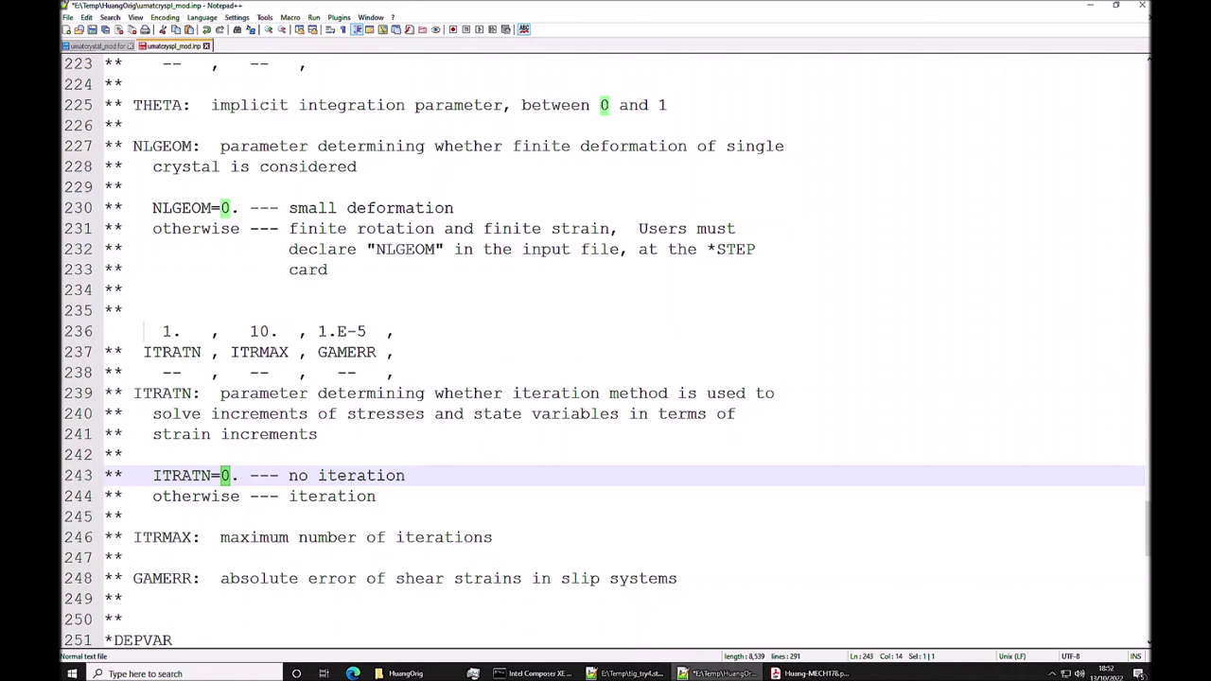
left_click(366, 331)
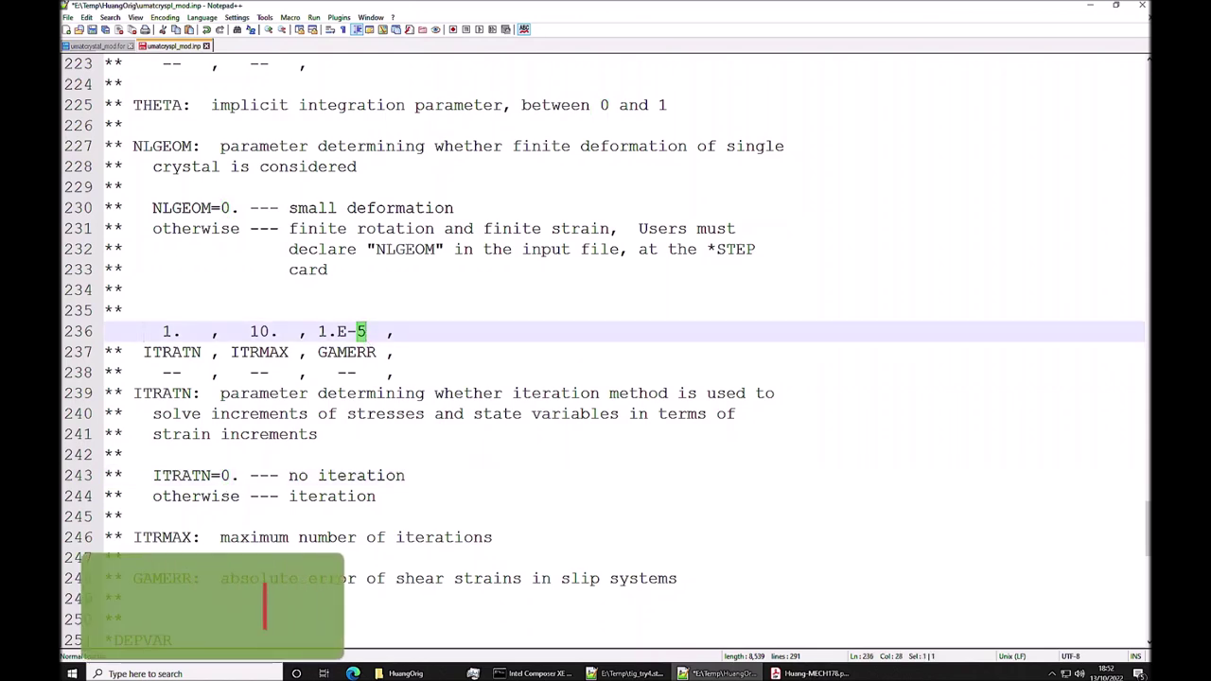
scroll(606, 350, "down", 1)
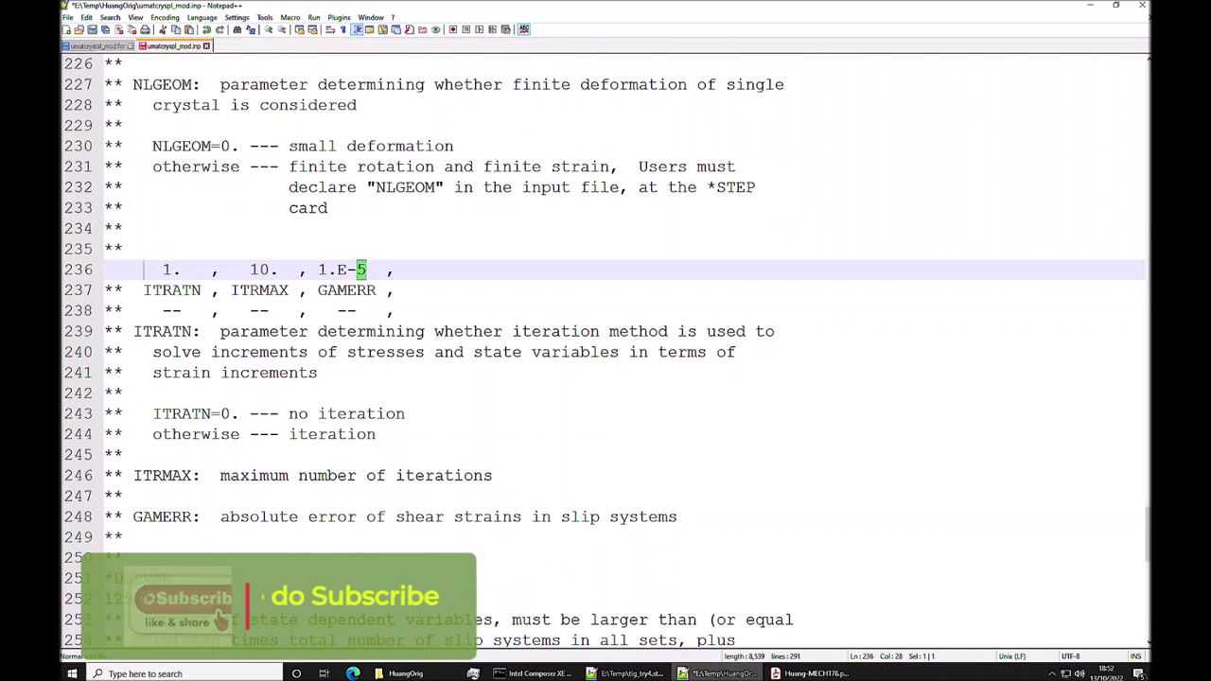
left_click(250, 270)
key("shift+Right")
key("shift+Right")
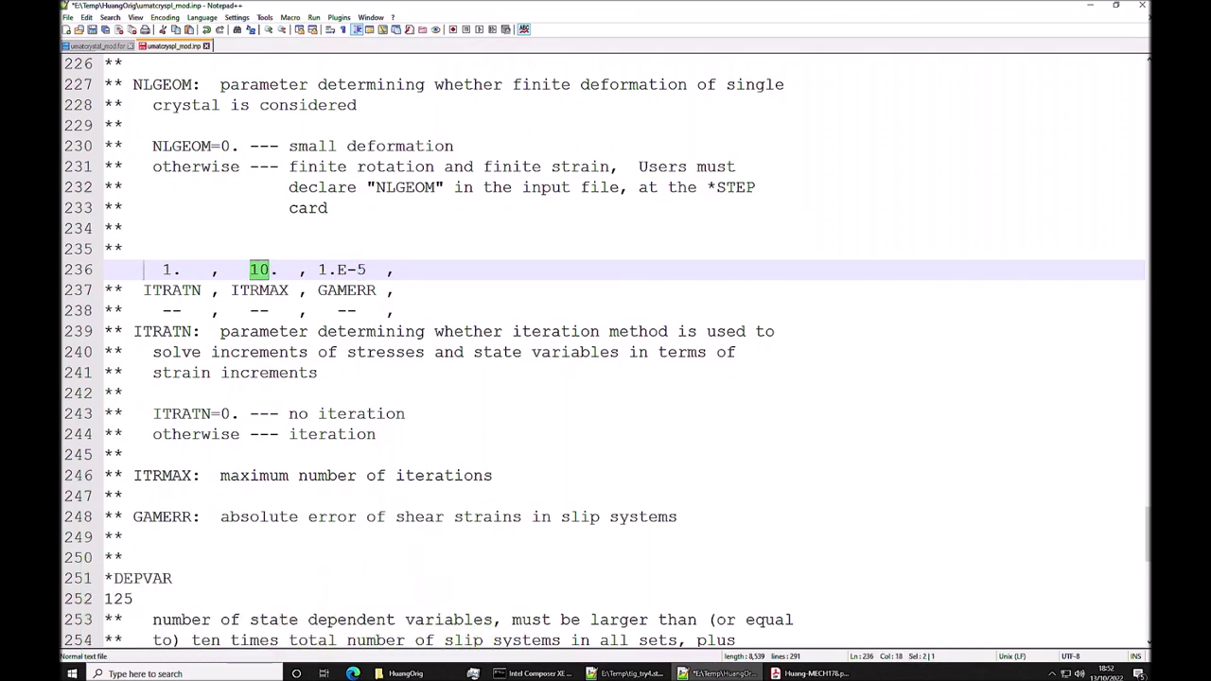
scroll(95, 320, "down", 4)
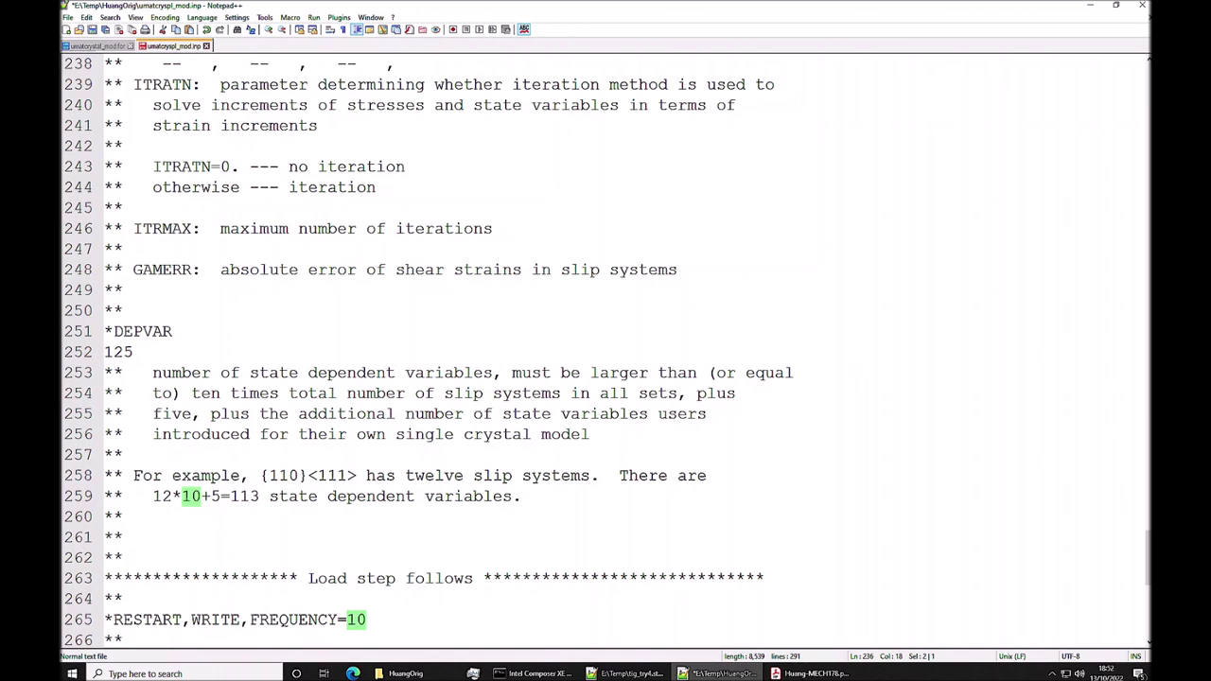
Change the *DEPVAR comment count from 113 to 125, save, and review the step section
left_click_drag(230, 496, 259, 496)
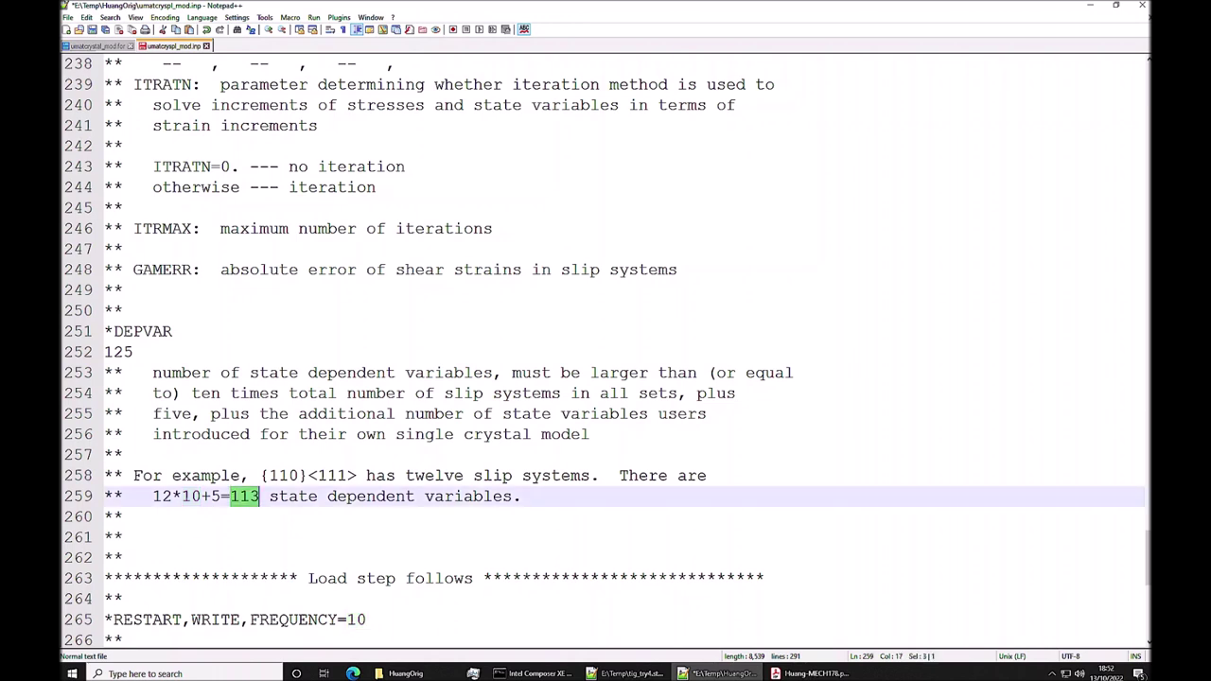
type("125")
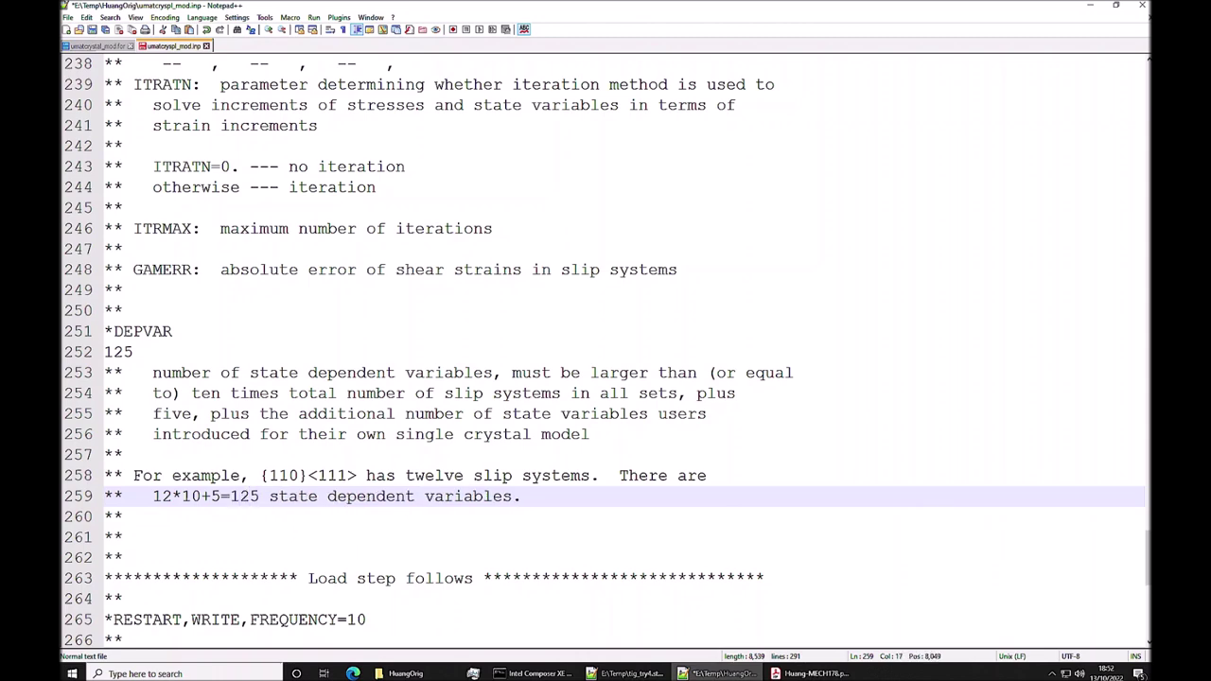
key("ctrl+s")
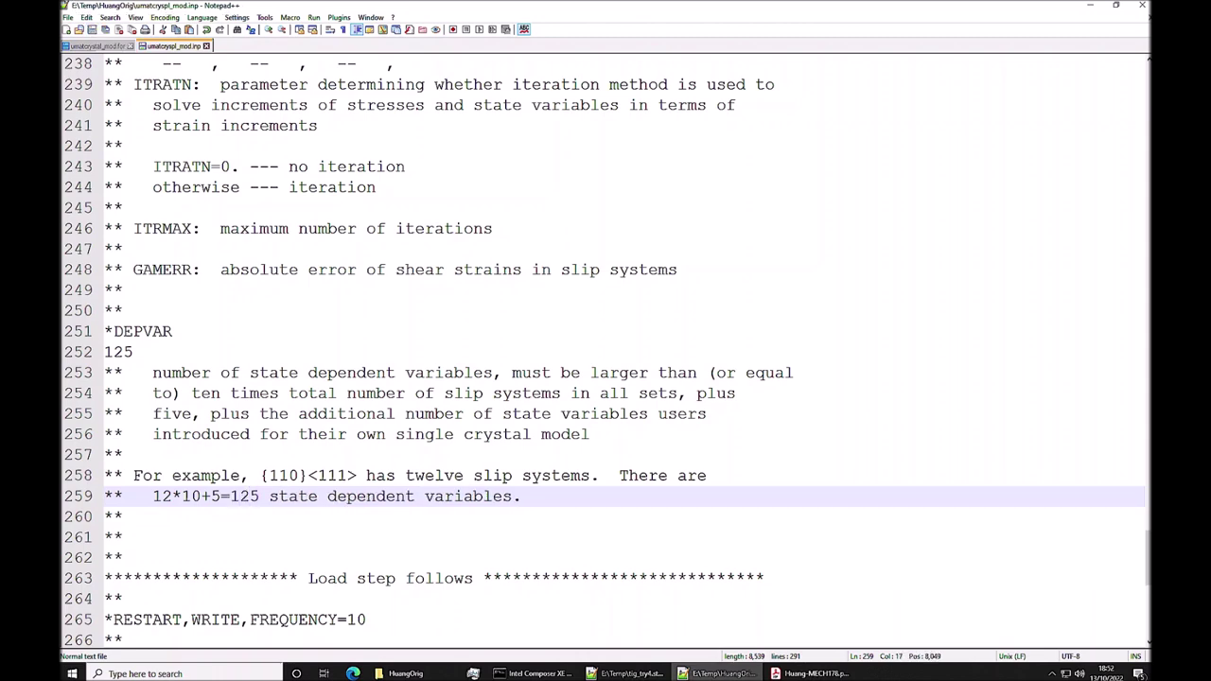
scroll(606, 350, "down", 9)
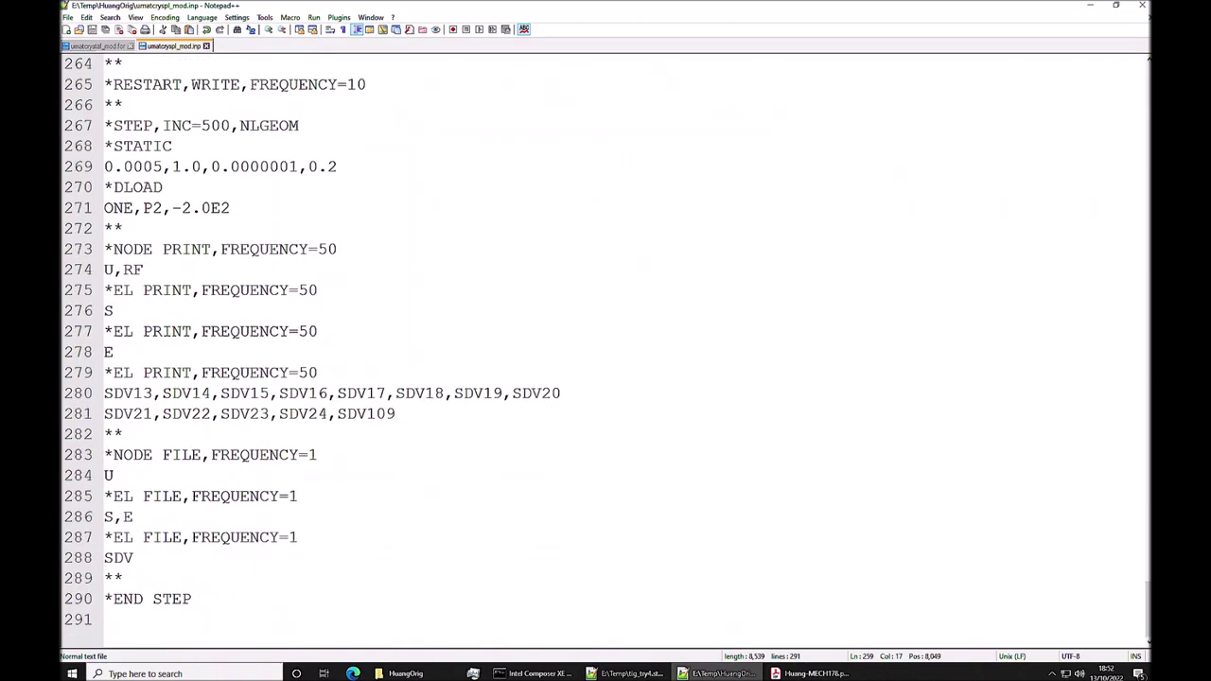
scroll(606, 350, "up", 10)
scroll(606, 350, "down", 5)
left_click_drag(111, 434, 299, 434)
scroll(606, 350, "up", 8)
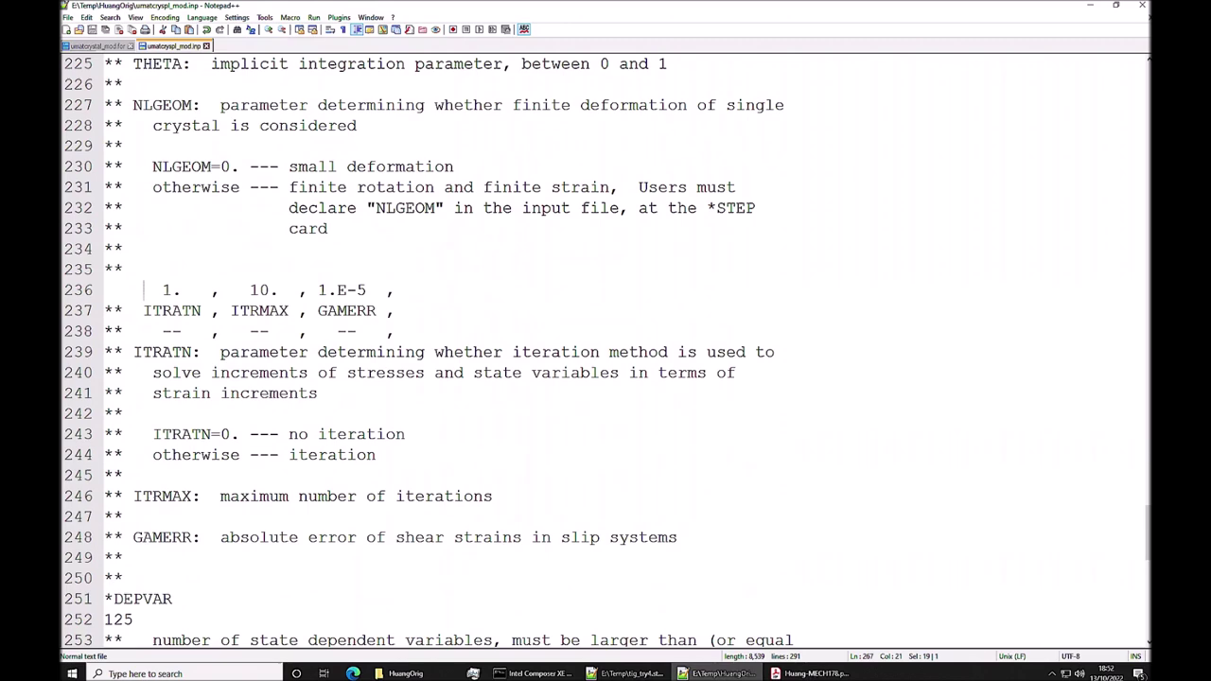
scroll(606, 350, "up", 17)
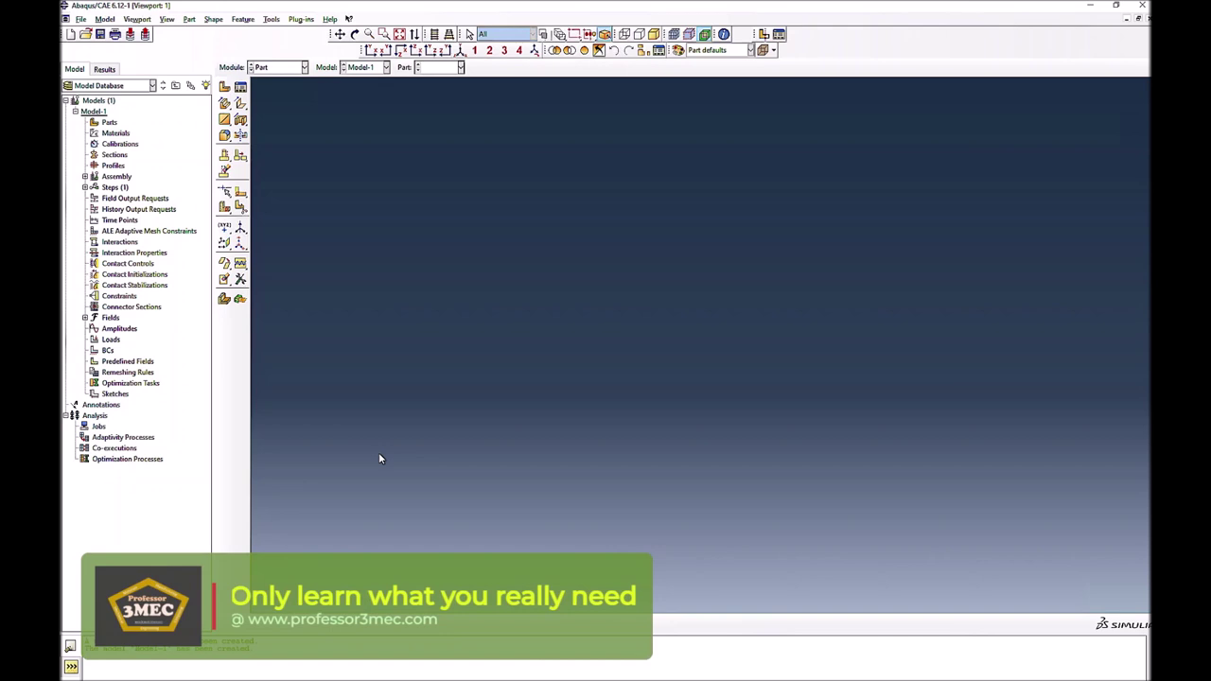
Start a 3D deformable solid extruded part and begin a rectangle at the origin
left_click(225, 88)
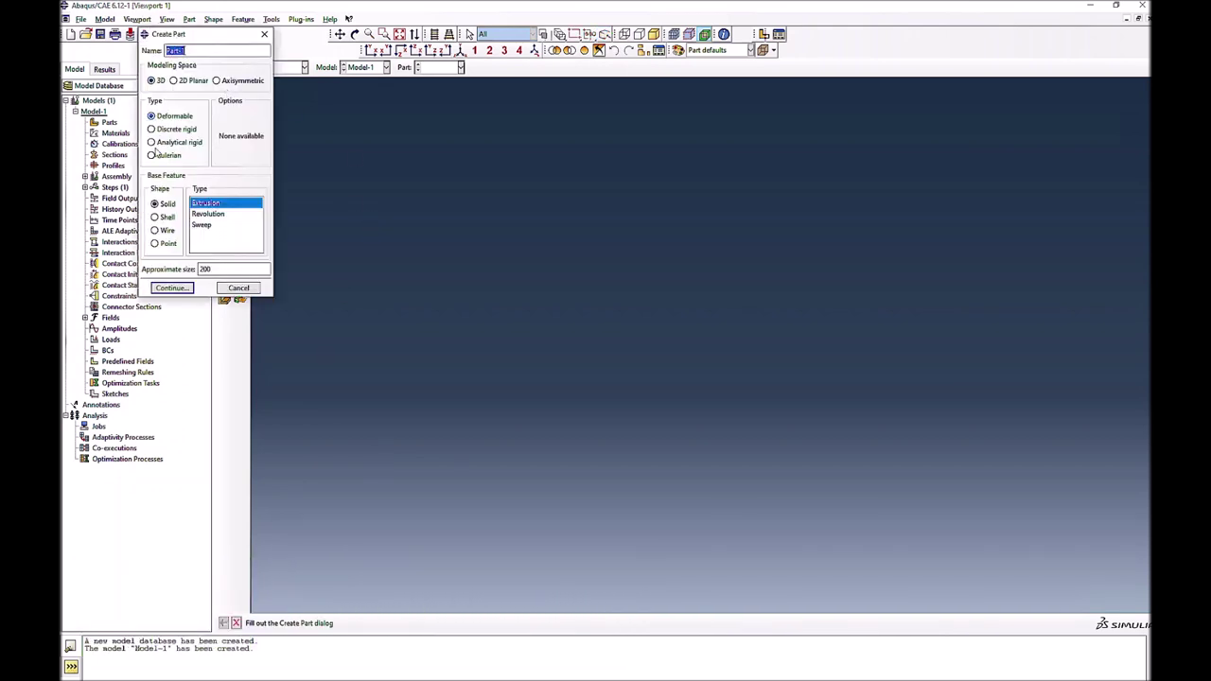
left_click(173, 288)
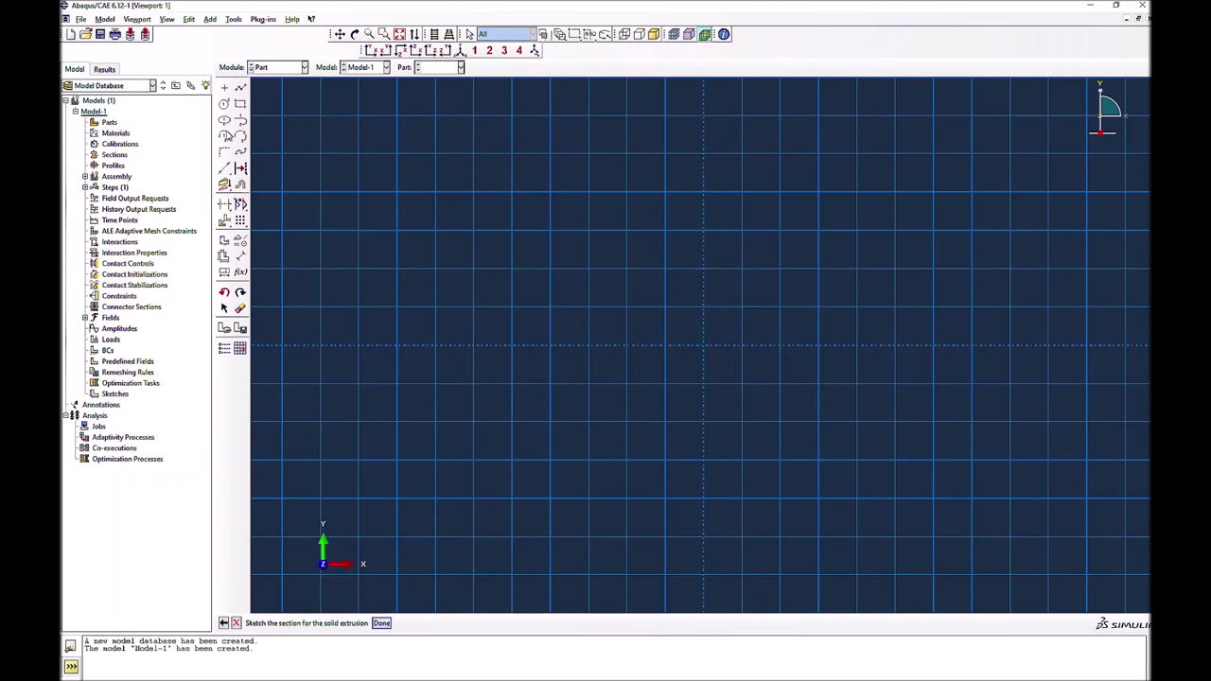
left_click(240, 103)
left_click(706, 347)
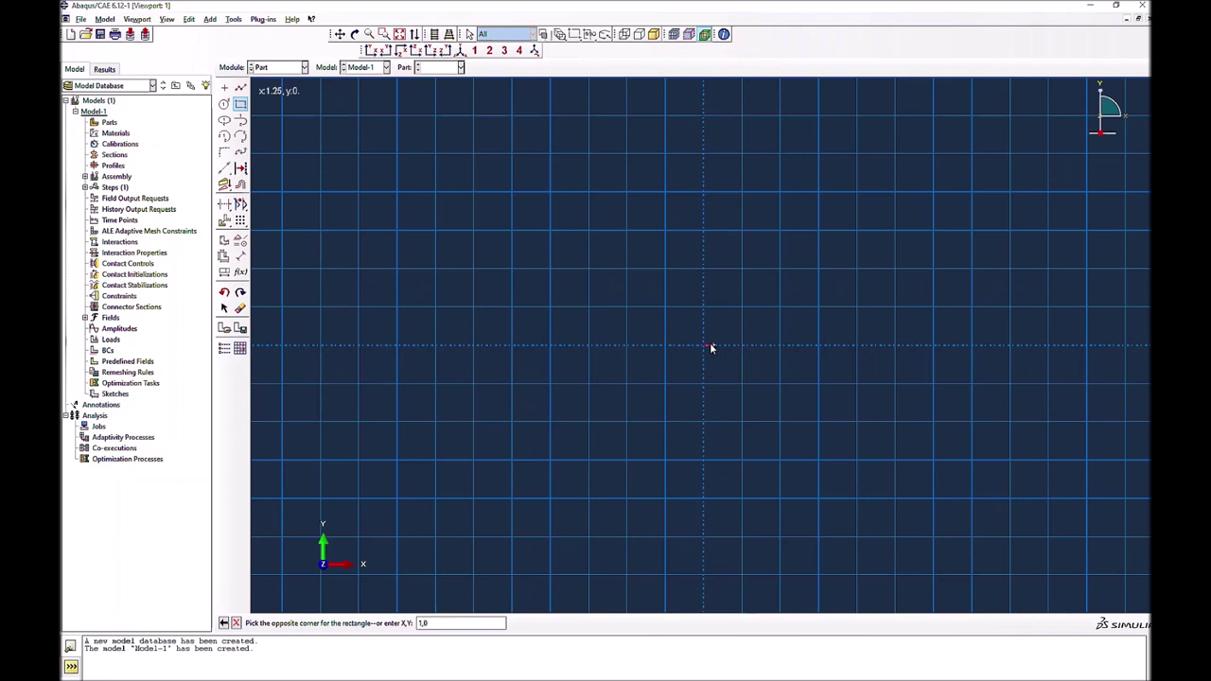
left_click(712, 348)
left_click(607, 362)
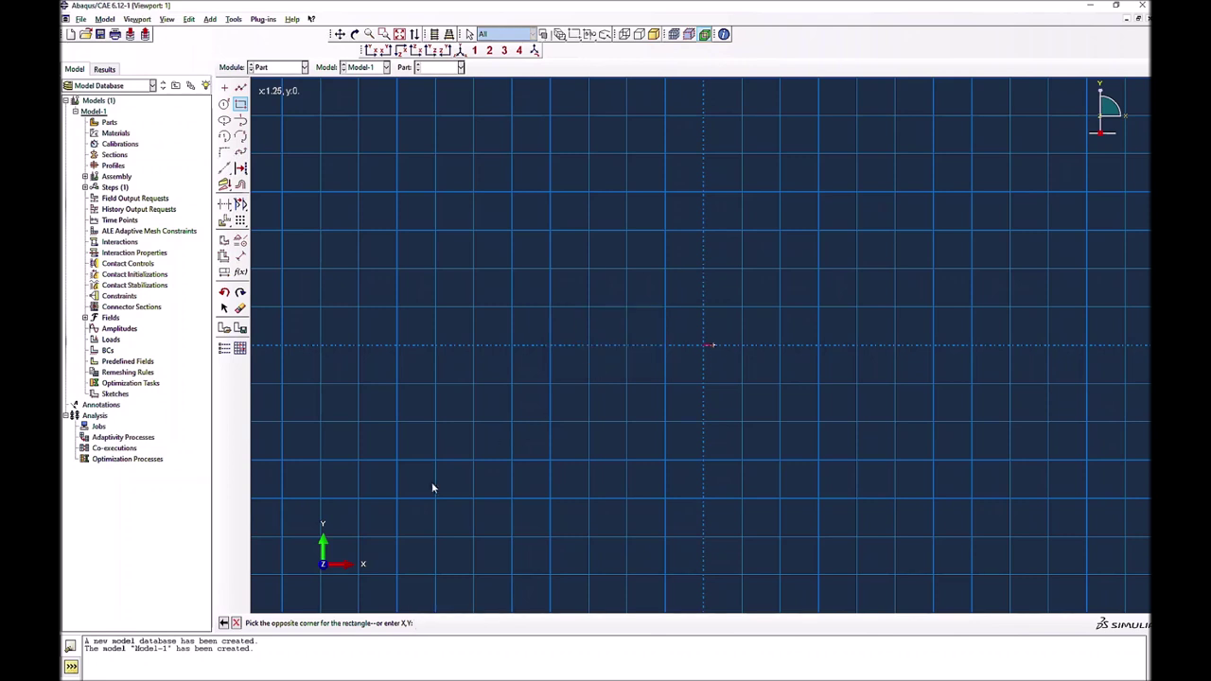
Sketch the square from 0,0 to 1,1 and extrude it into the cube Part-1
left_click(225, 624)
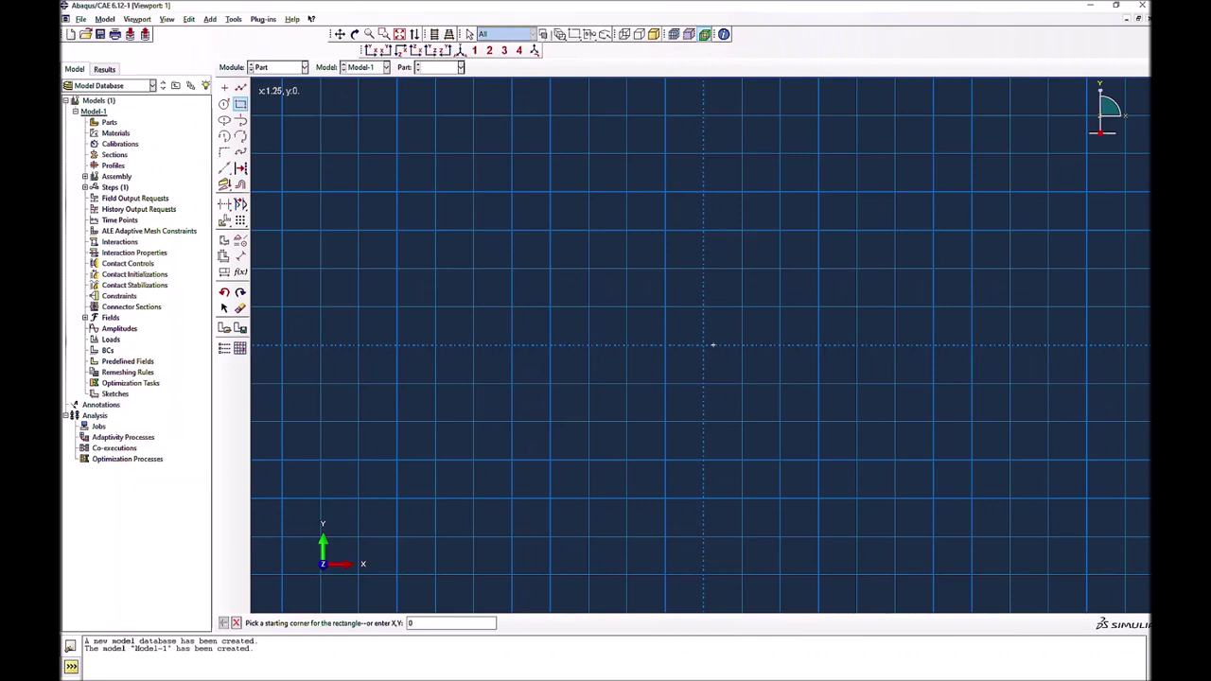
key("Return")
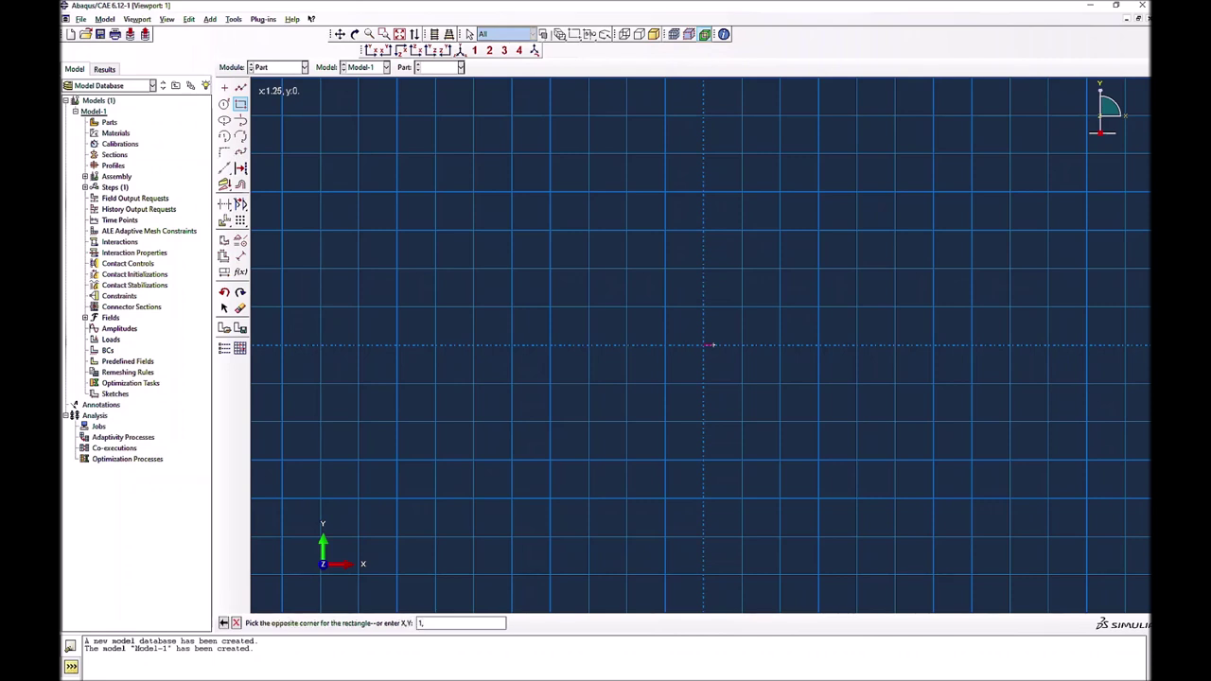
key("Return")
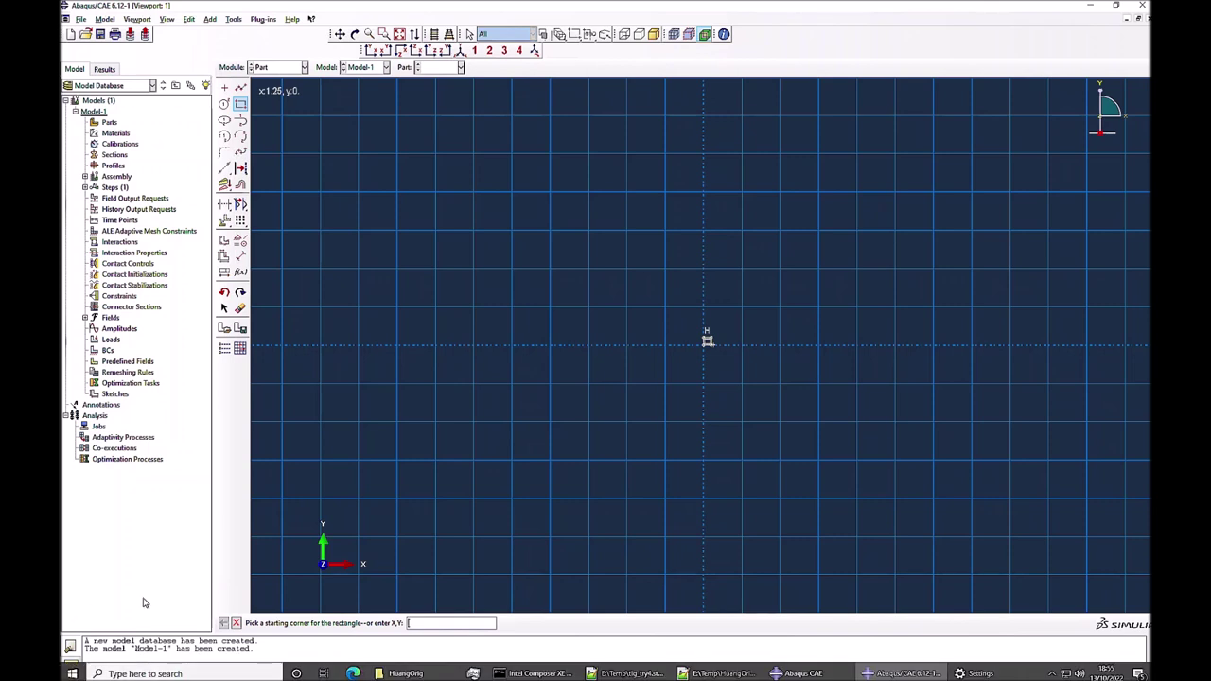
left_click(236, 623)
left_click(382, 624)
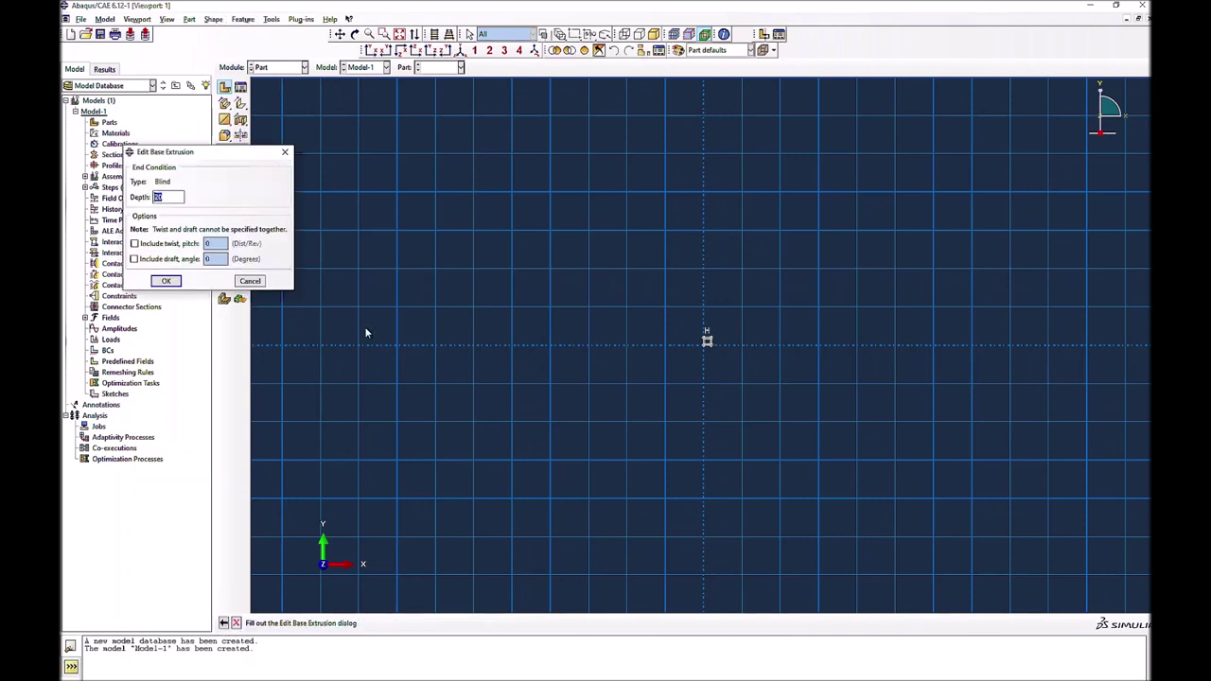
left_click(166, 281)
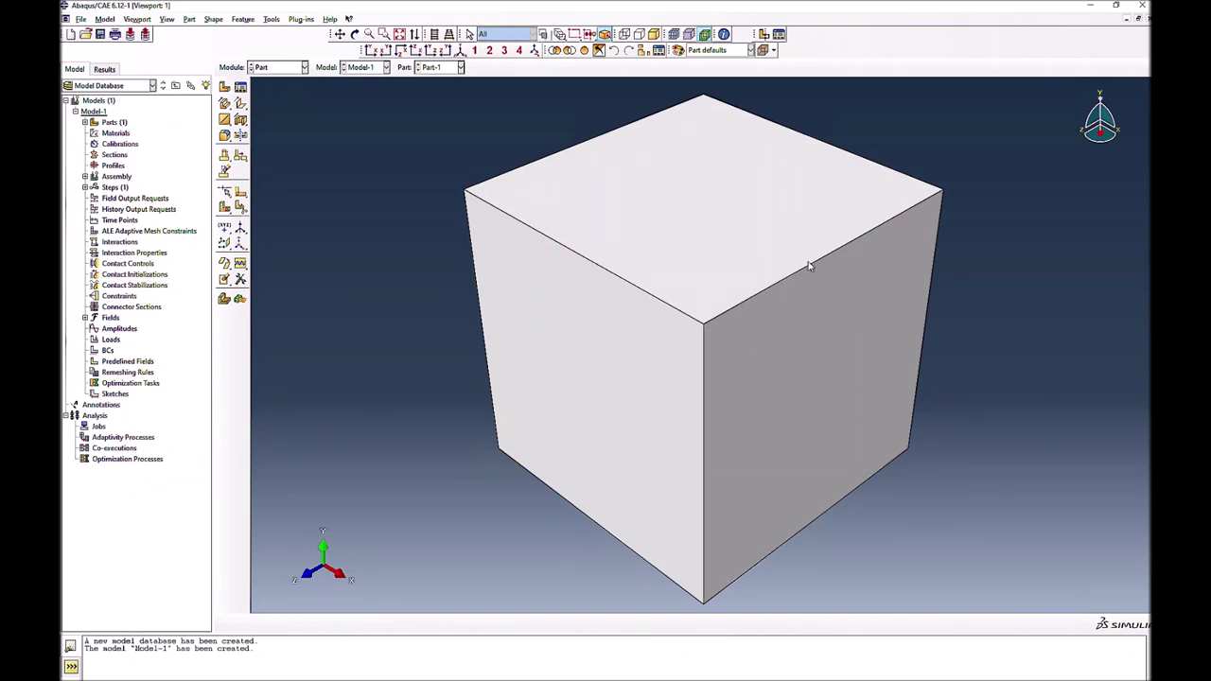
left_click(276, 69)
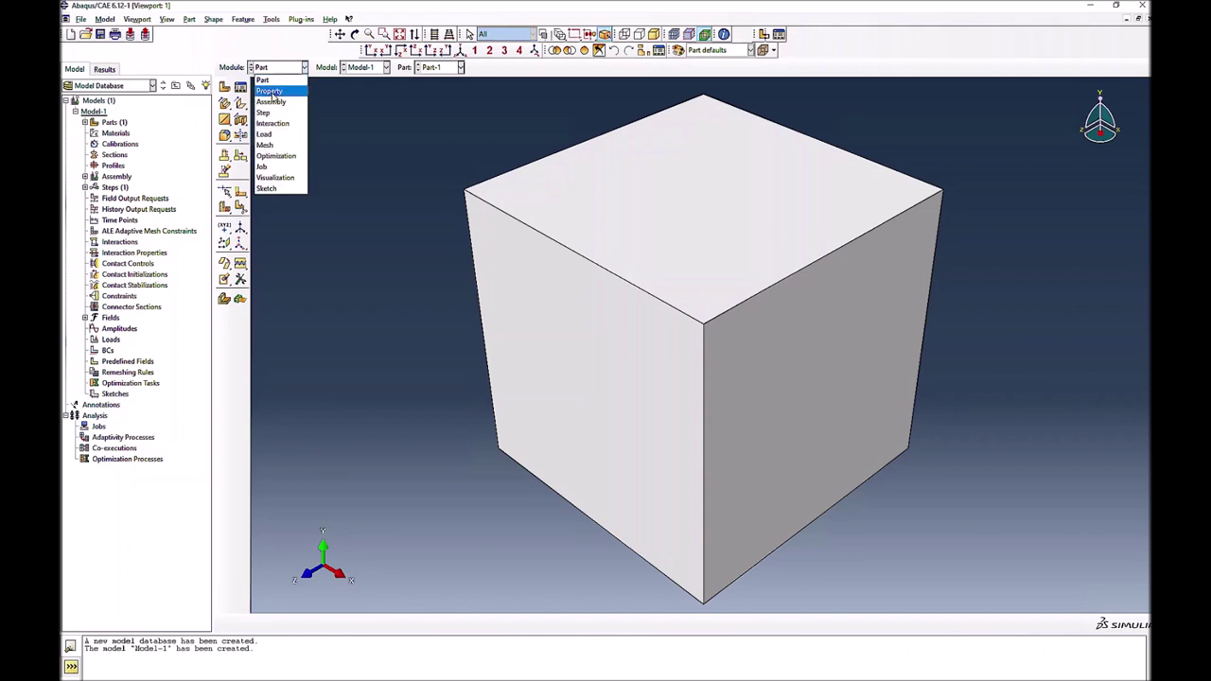
In the Property module, create Material-1 and add Elastic behaviour
left_click(270, 92)
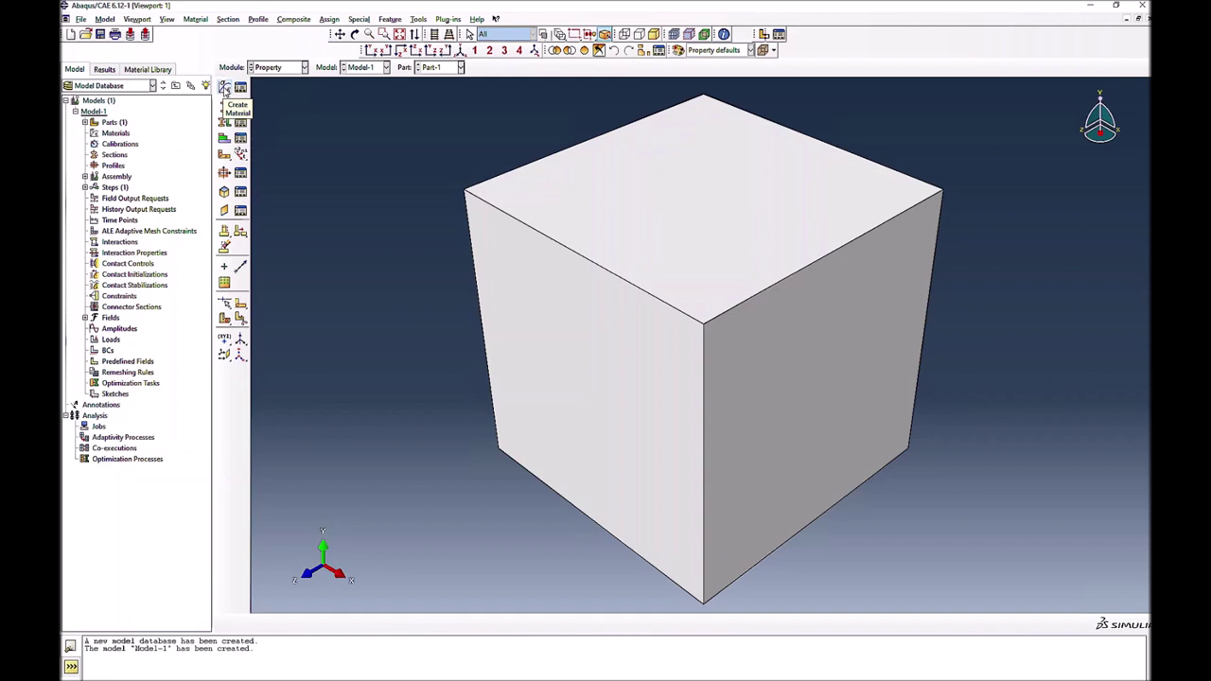
left_click(225, 87)
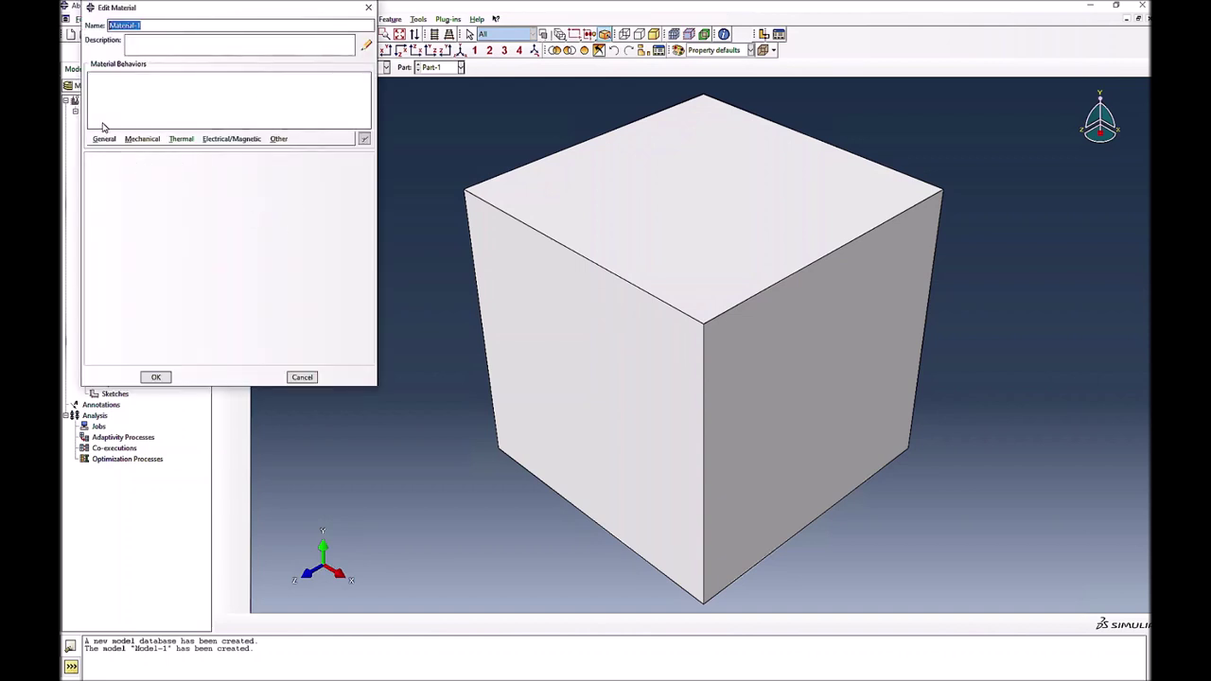
left_click(142, 140)
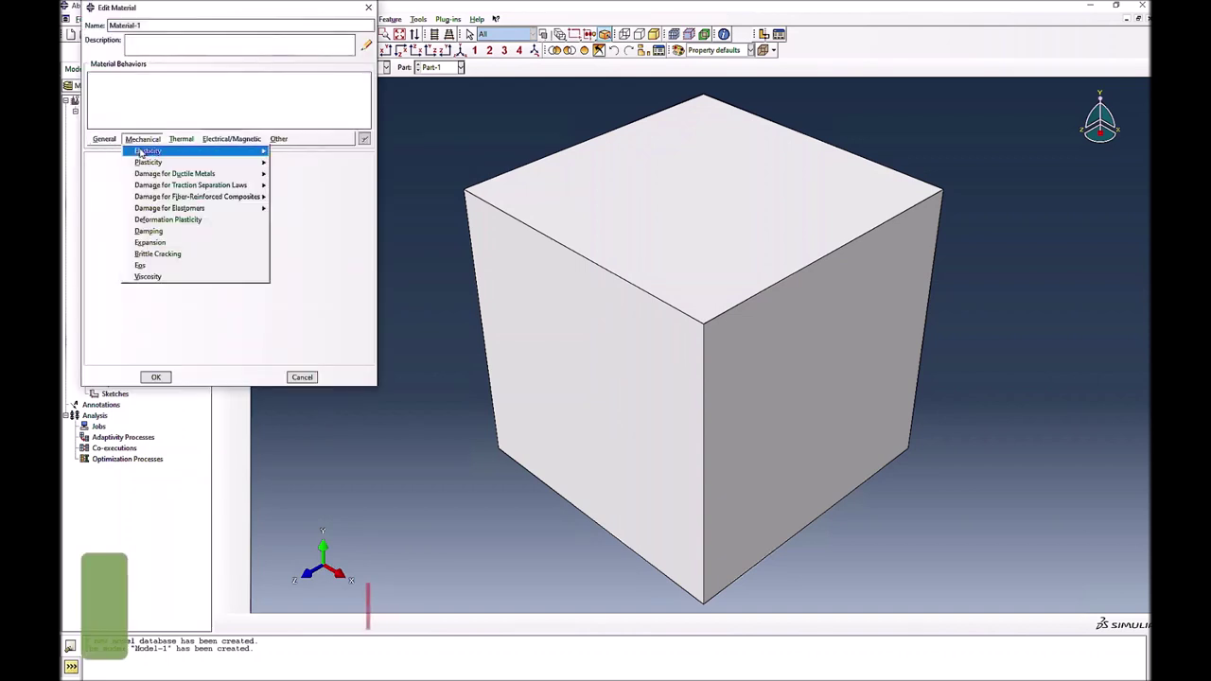
mouse_move(140, 152)
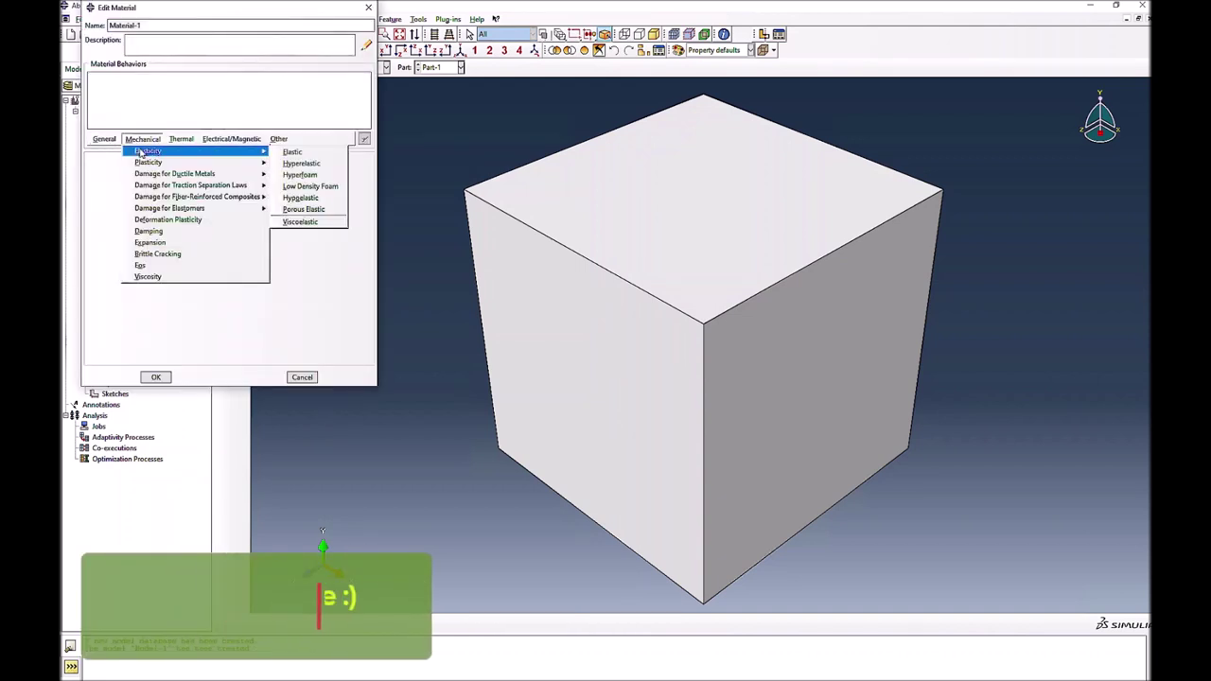
left_click(279, 140)
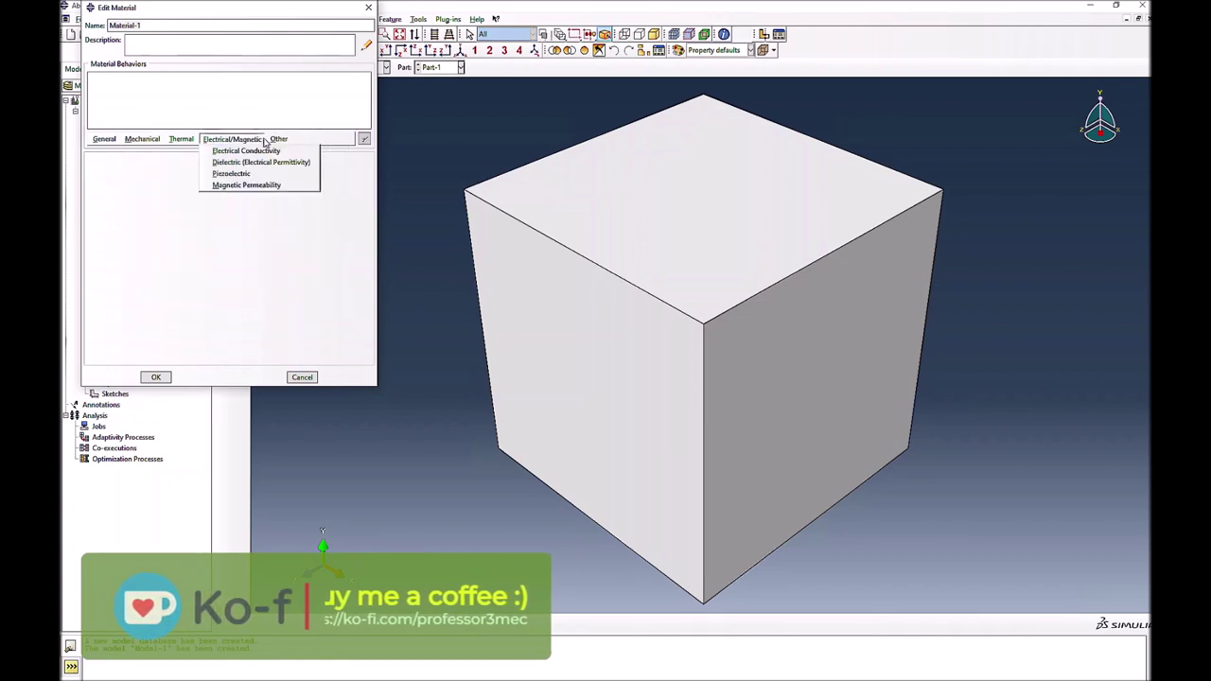
mouse_move(142, 139)
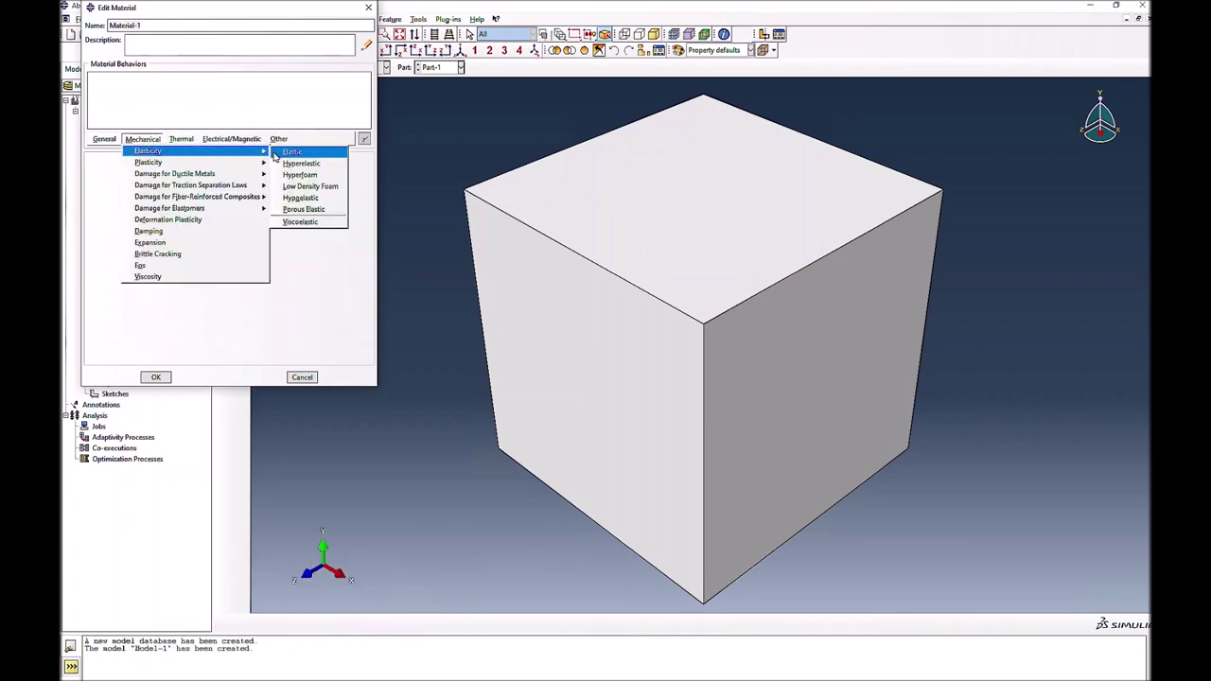
left_click(289, 153)
Enter Young's modulus 211000000 and Poisson's ratio 0.3 and confirm the material
left_click(148, 296)
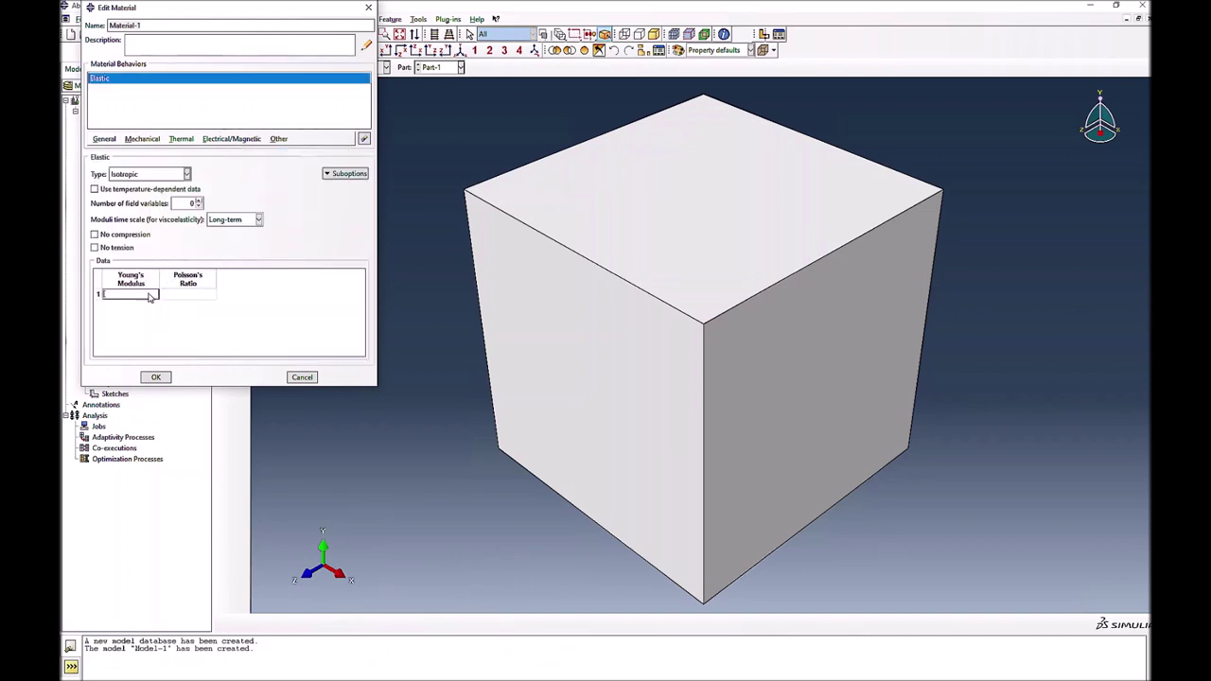
key("Tab")
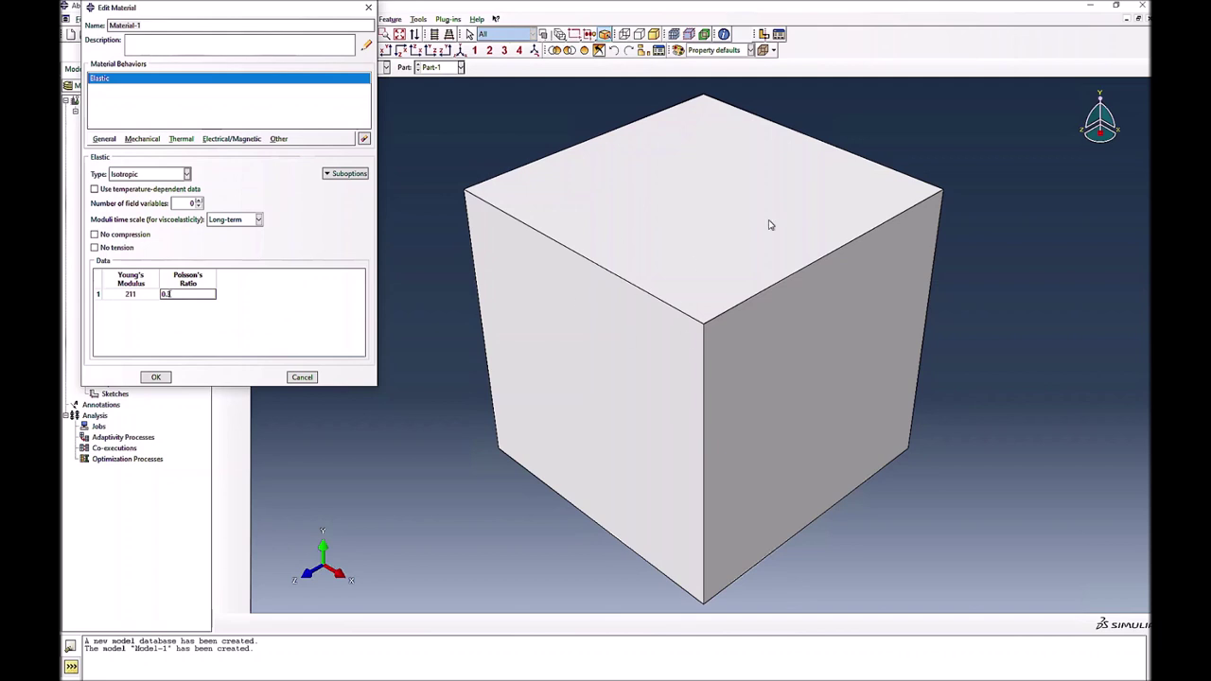
type("0.3")
left_click(138, 295)
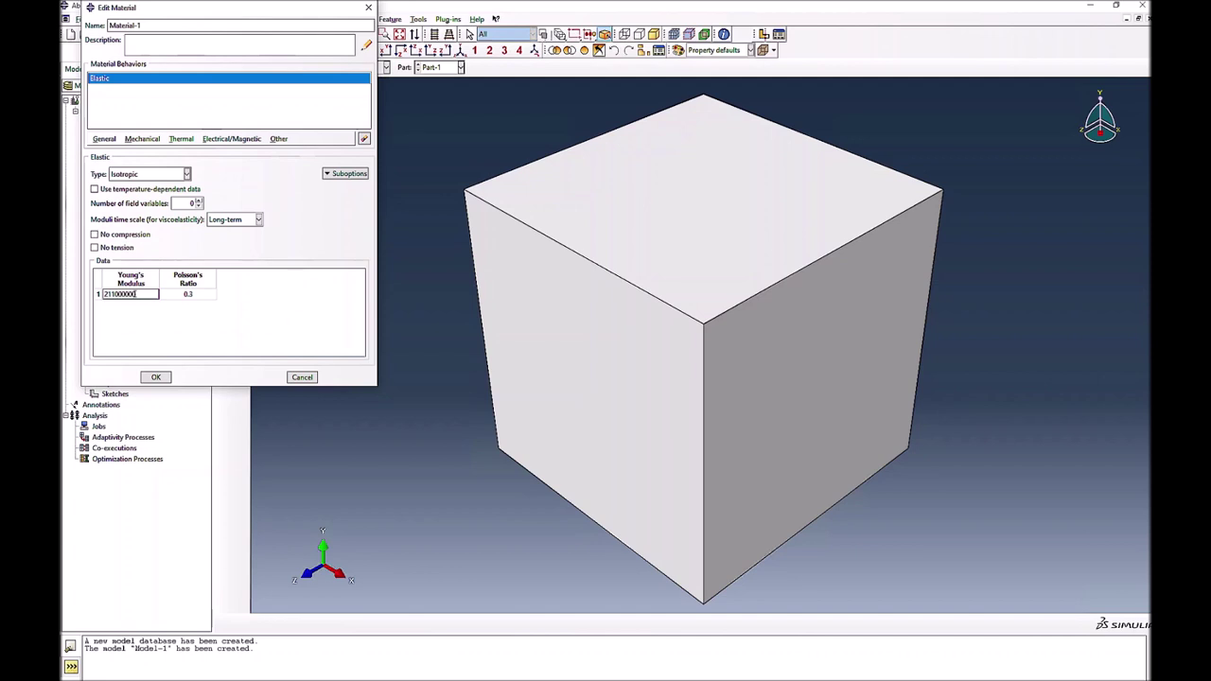
left_click(155, 377)
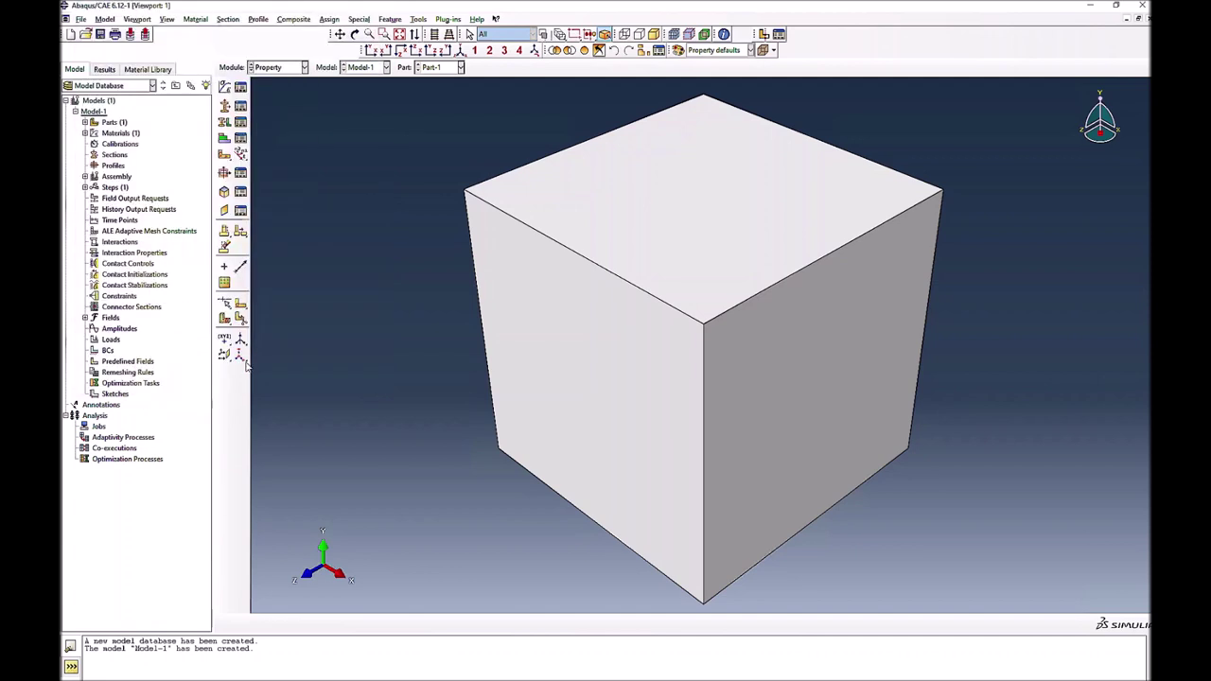
Create solid homogeneous Section-1 of Material-1 and assign it to the whole cube
left_click(224, 105)
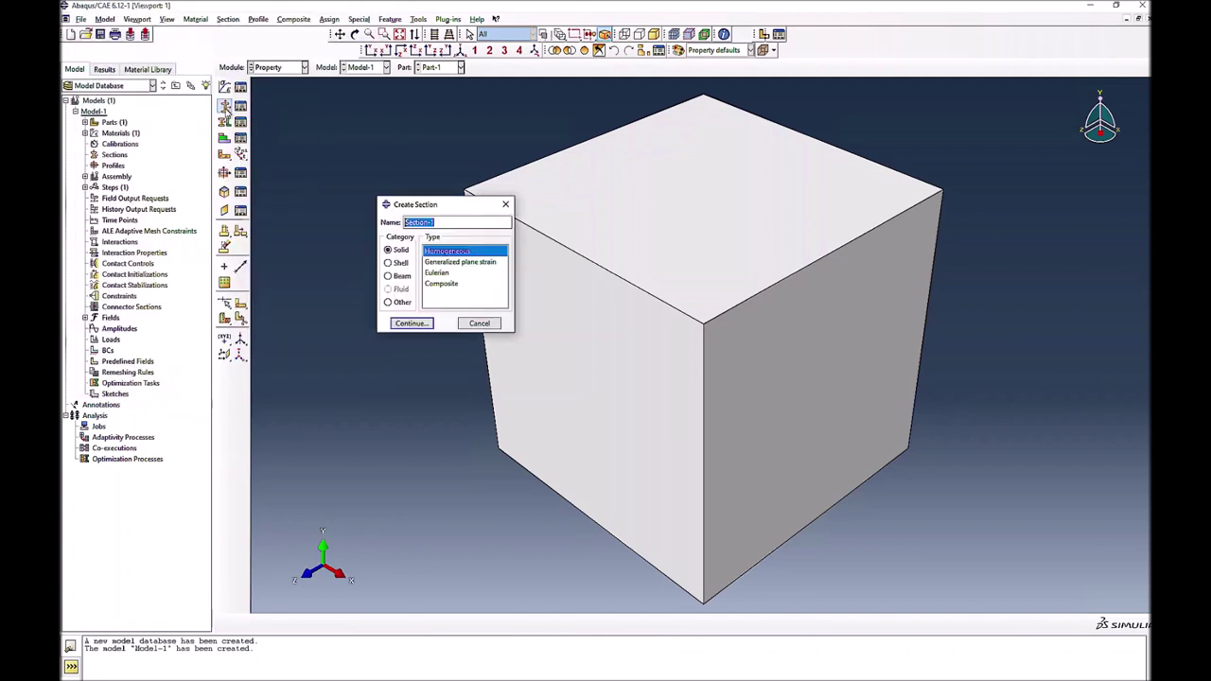
left_click(424, 324)
left_click(342, 312)
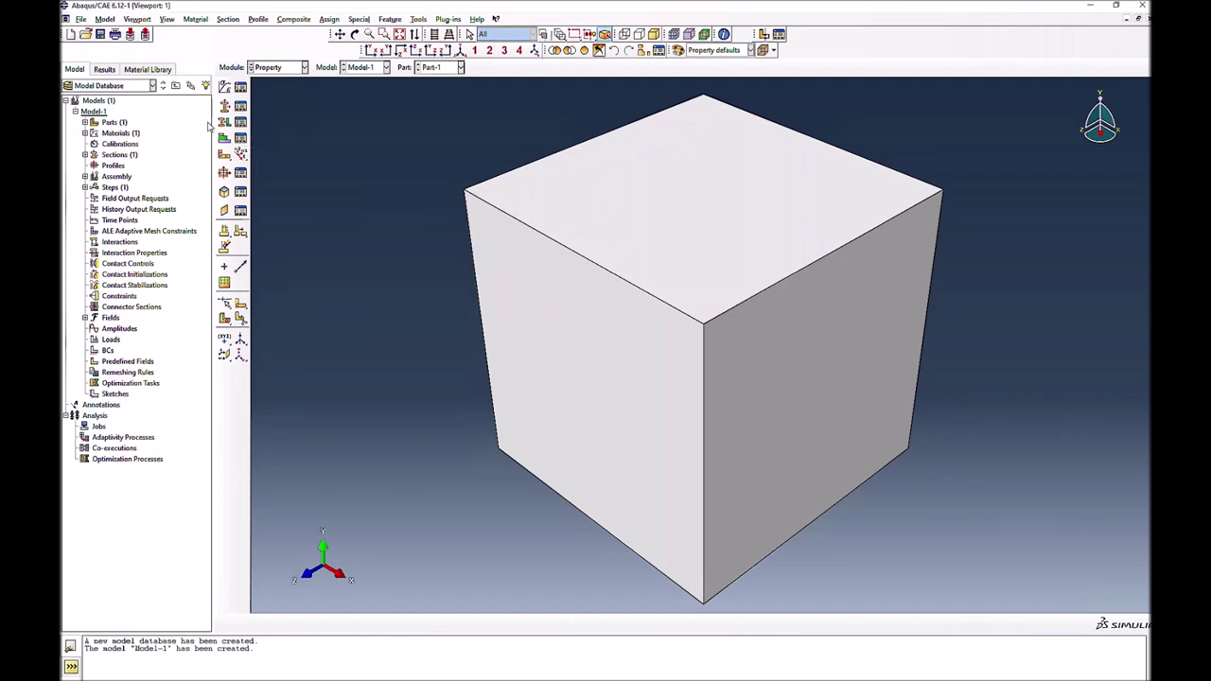
left_click(221, 126)
left_click(592, 289)
left_click(496, 627)
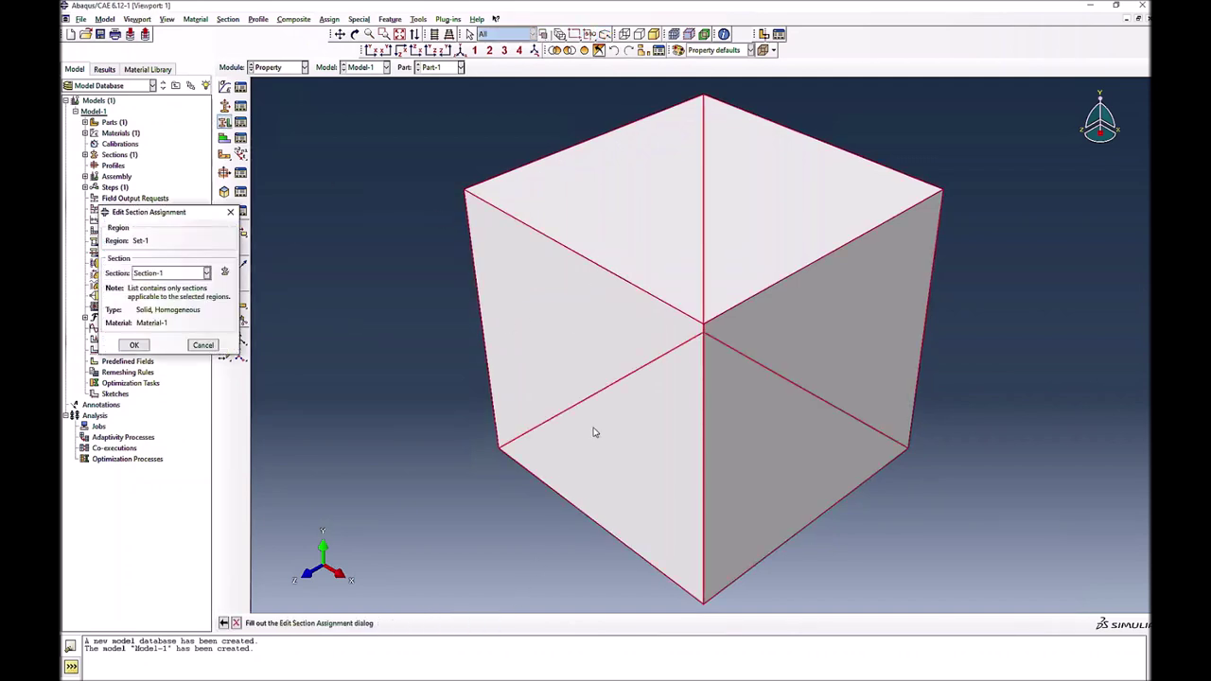
left_click(133, 345)
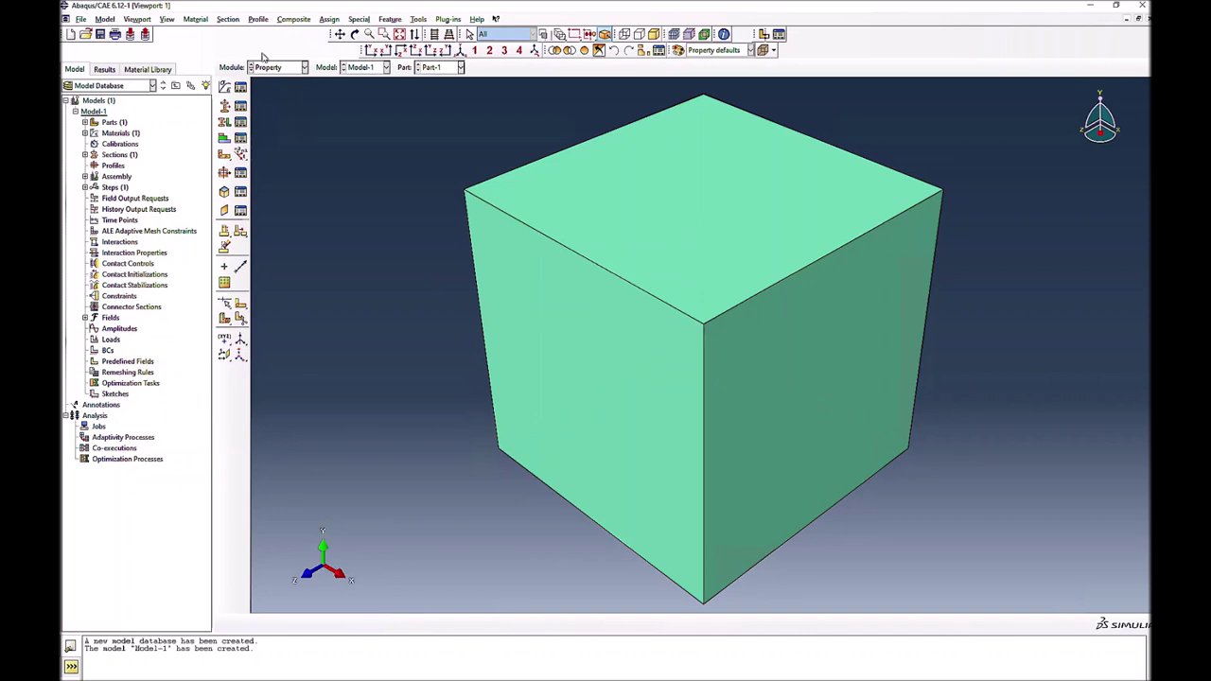
In the Assembly module, create a dependent instance of Part-1
left_click(280, 67)
left_click(271, 102)
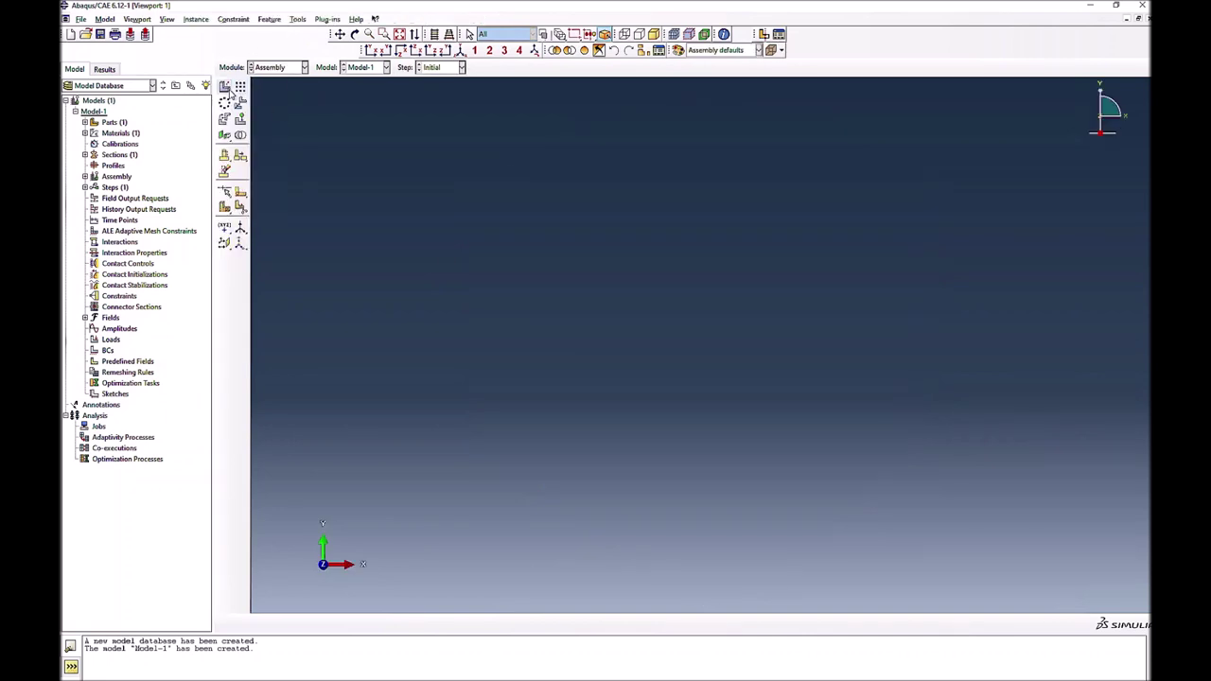
left_click(226, 87)
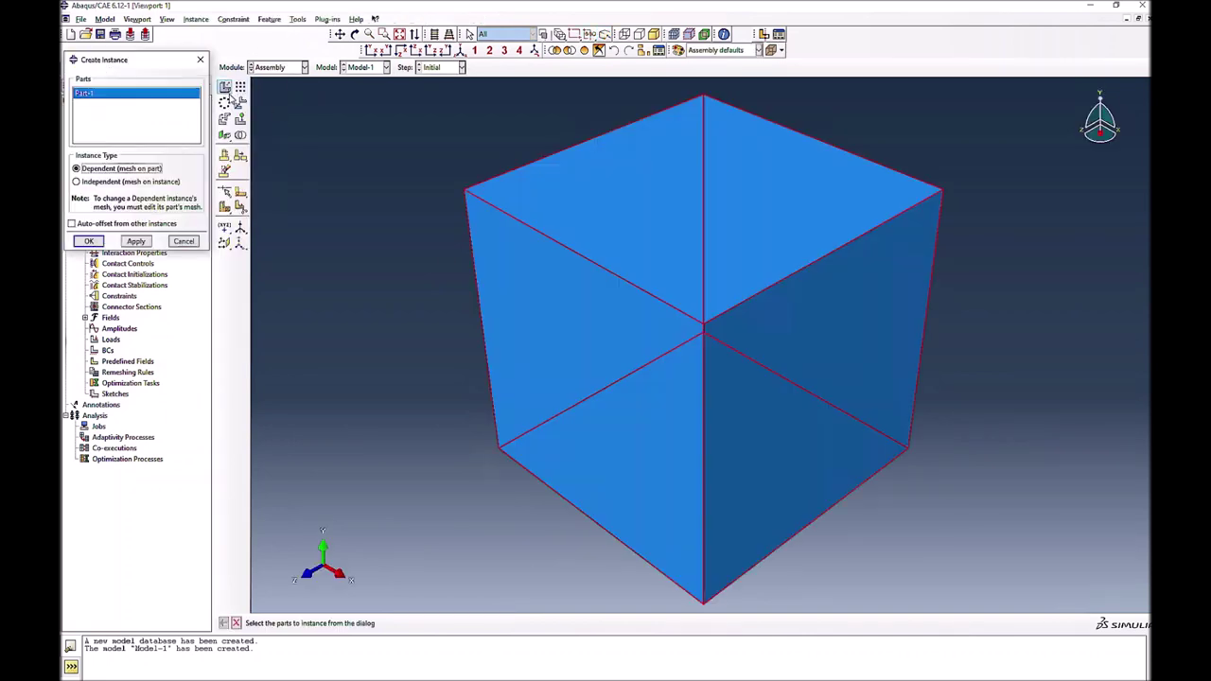
left_click(90, 241)
left_click(280, 67)
left_click(263, 113)
left_click(224, 87)
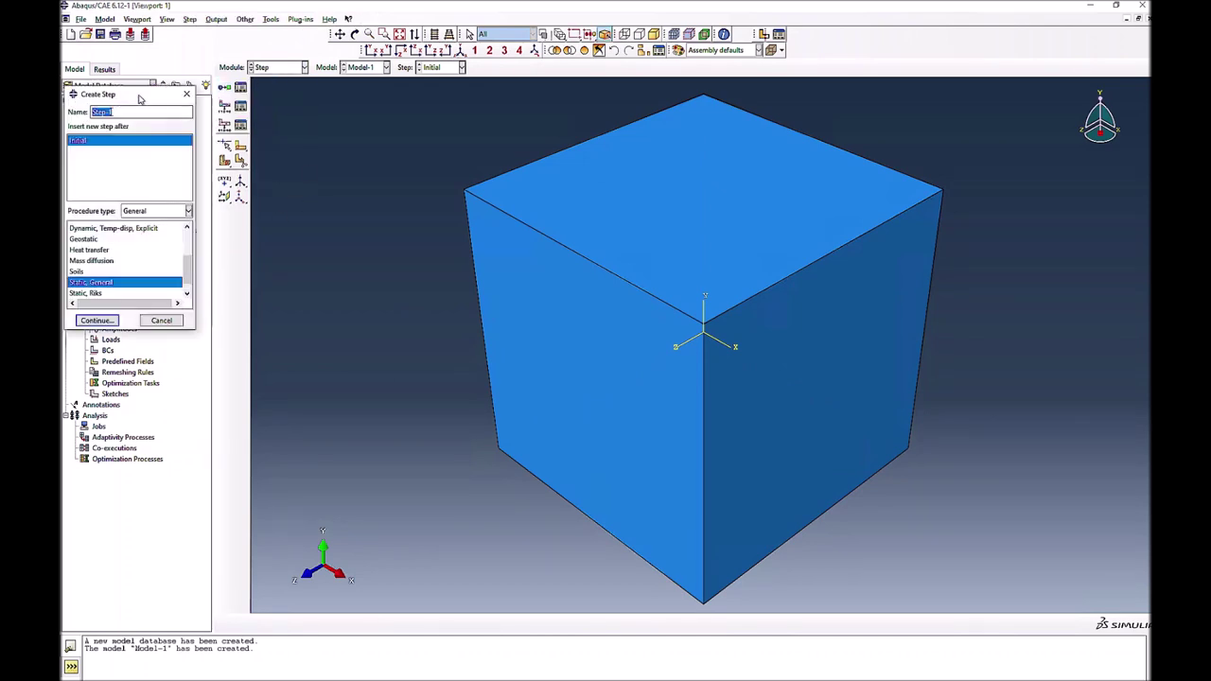
Create Static, General Step-1 with Nlgeom on, 1000 max increments, initial 0.01, maximum 0.1
left_click_drag(123, 99, 342, 116)
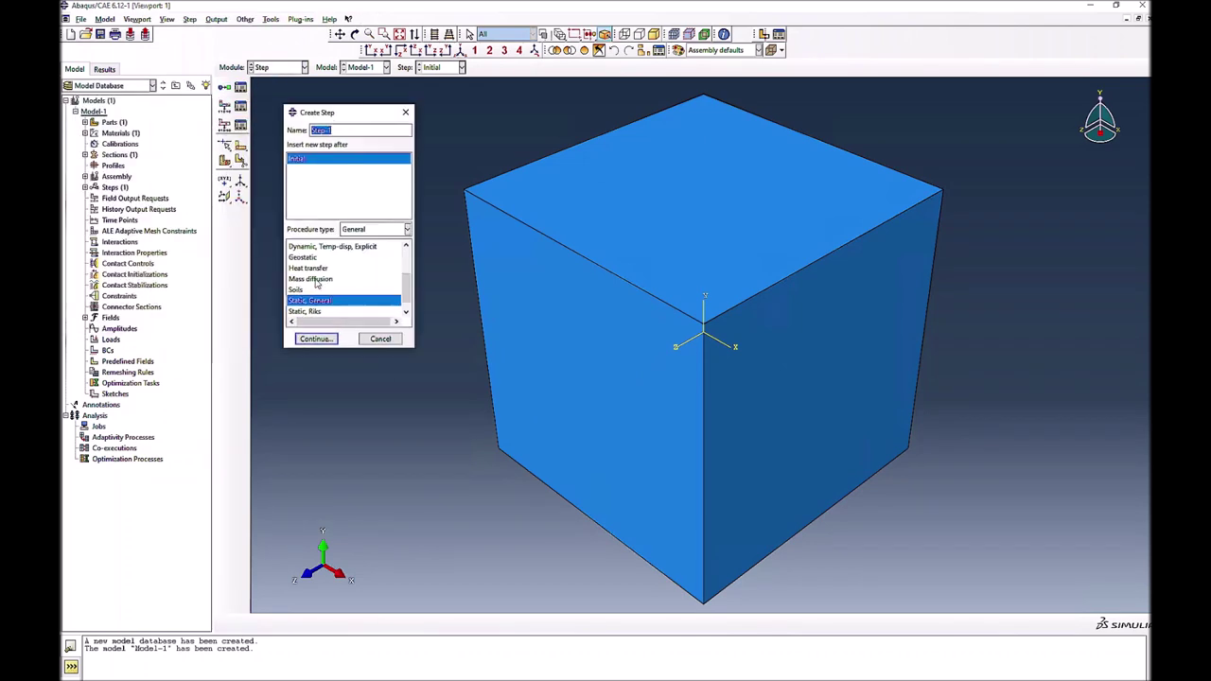
left_click(317, 338)
left_click(216, 133)
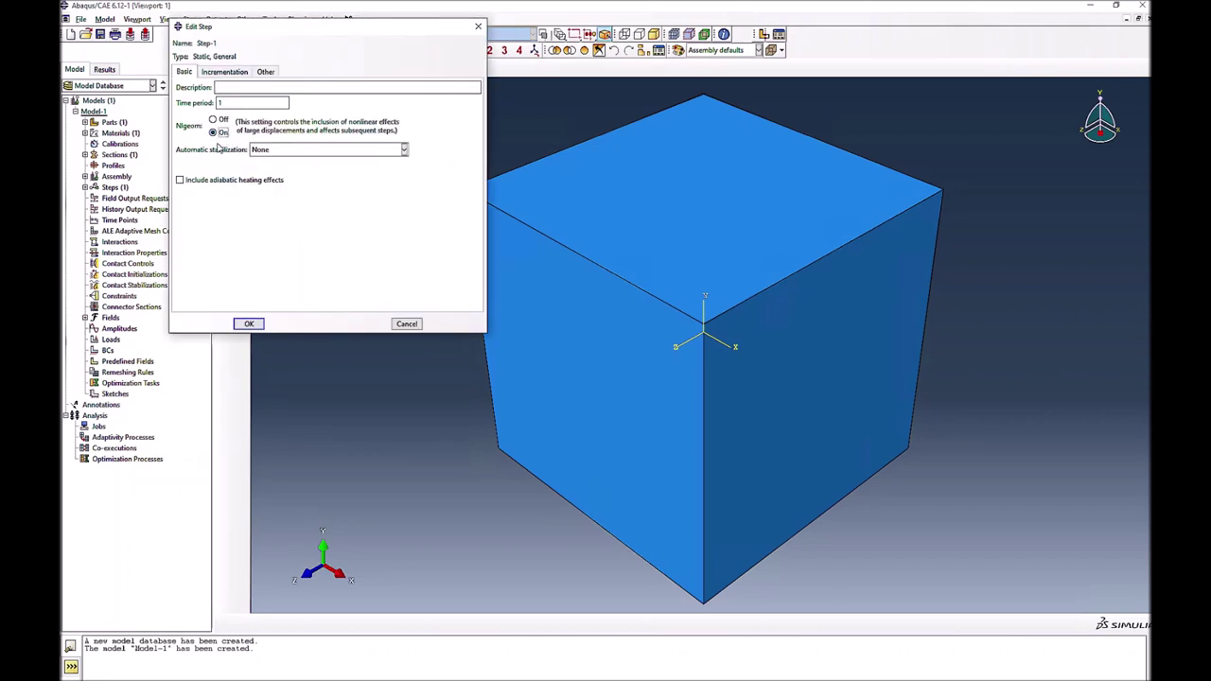
left_click(224, 72)
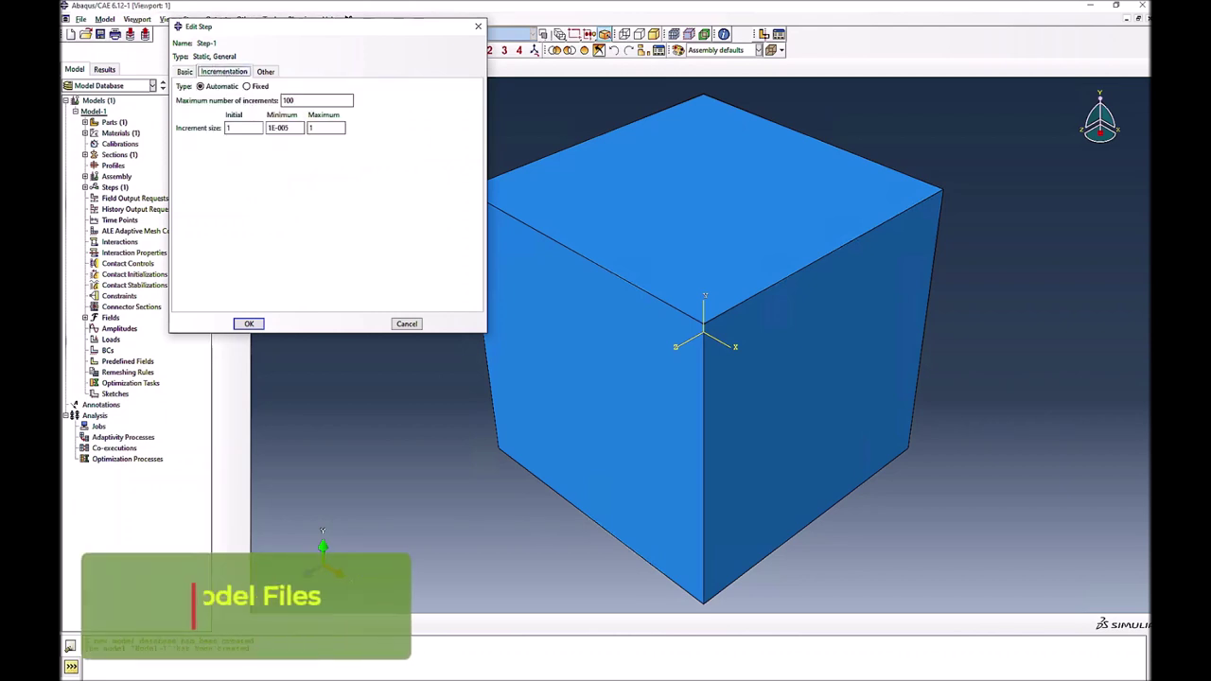
left_click(313, 100)
type("0")
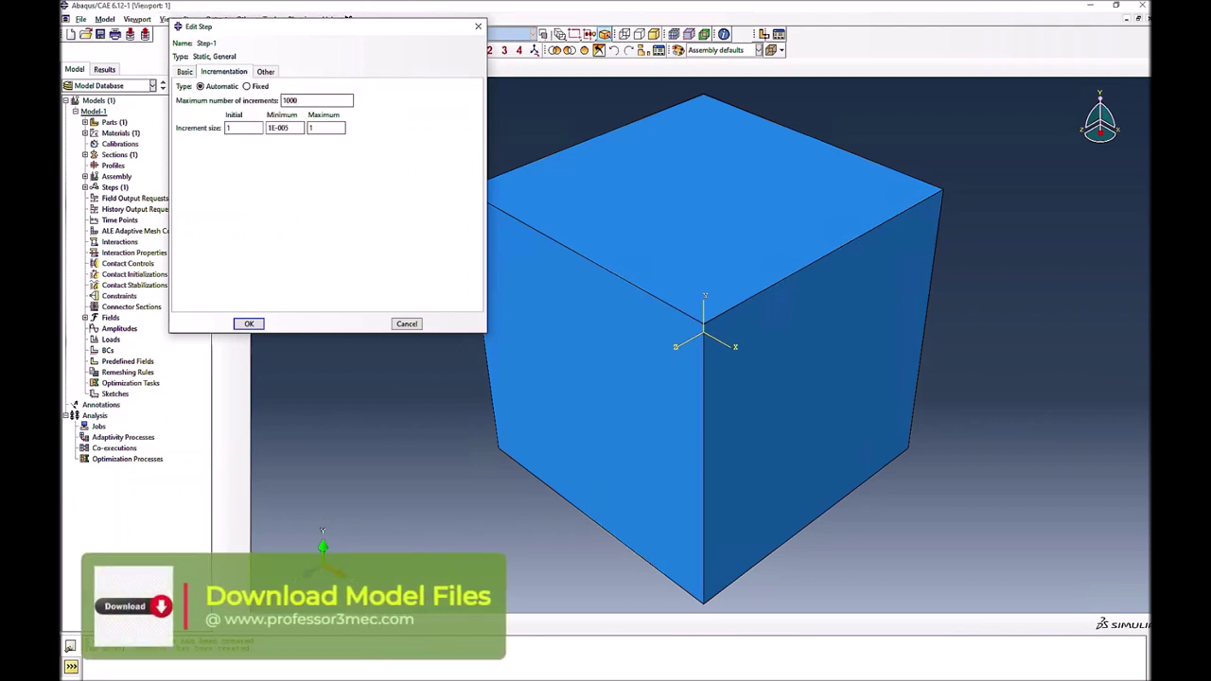
type("0.")
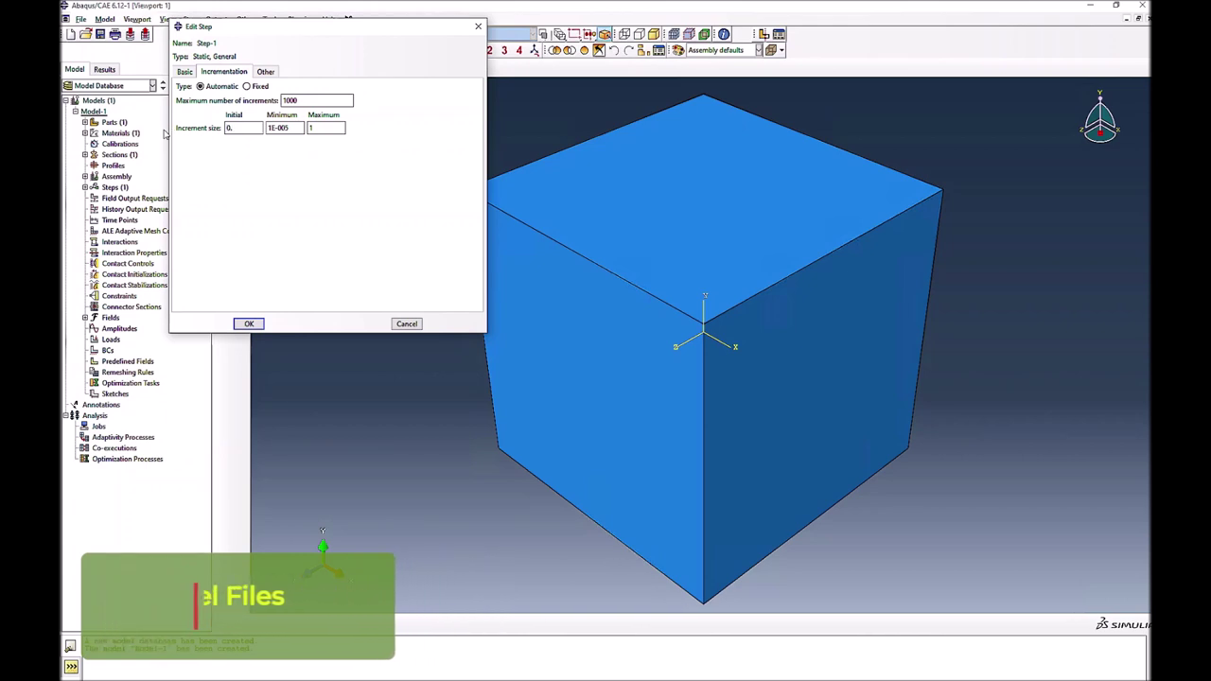
type("01")
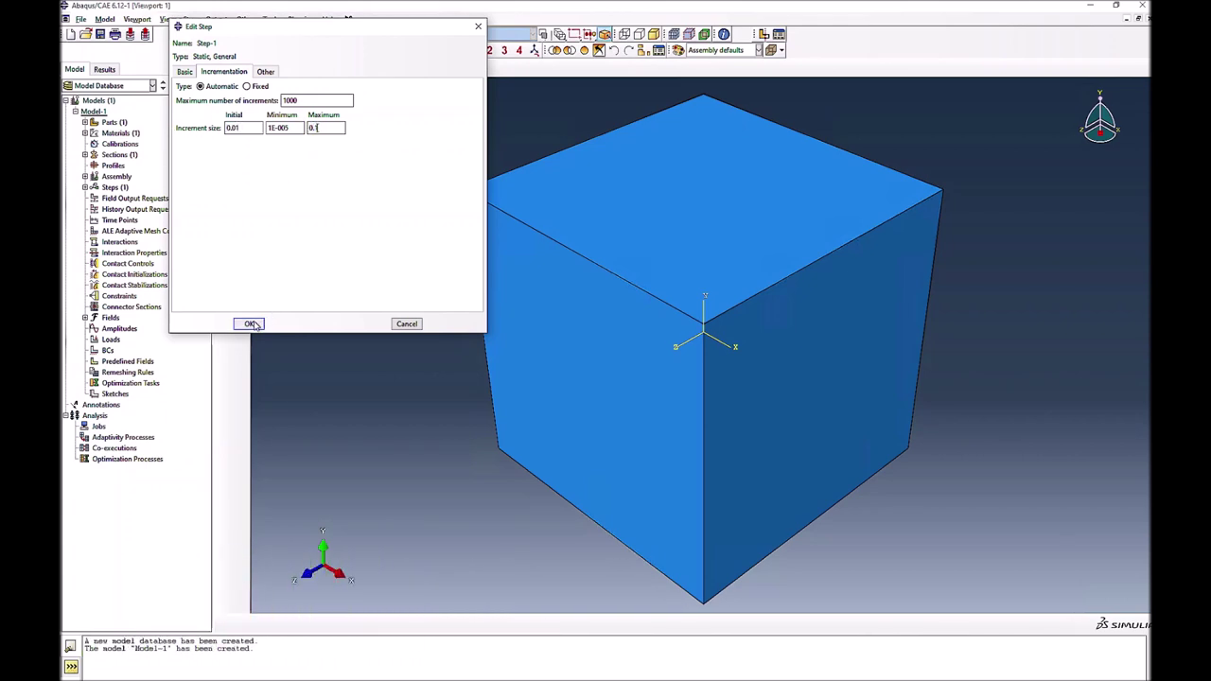
left_click(251, 324)
left_click(240, 106)
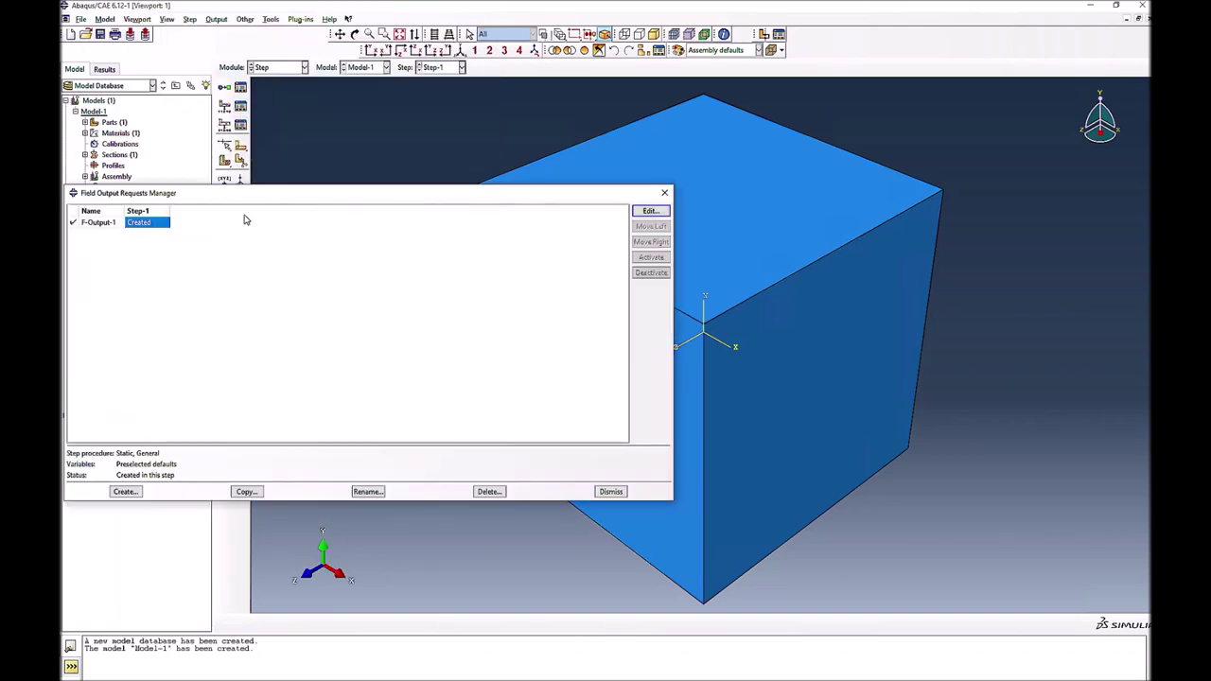
Tick SDV under State/Field/User/Time in F-Output-1, confirm, and close the manager
left_click(651, 211)
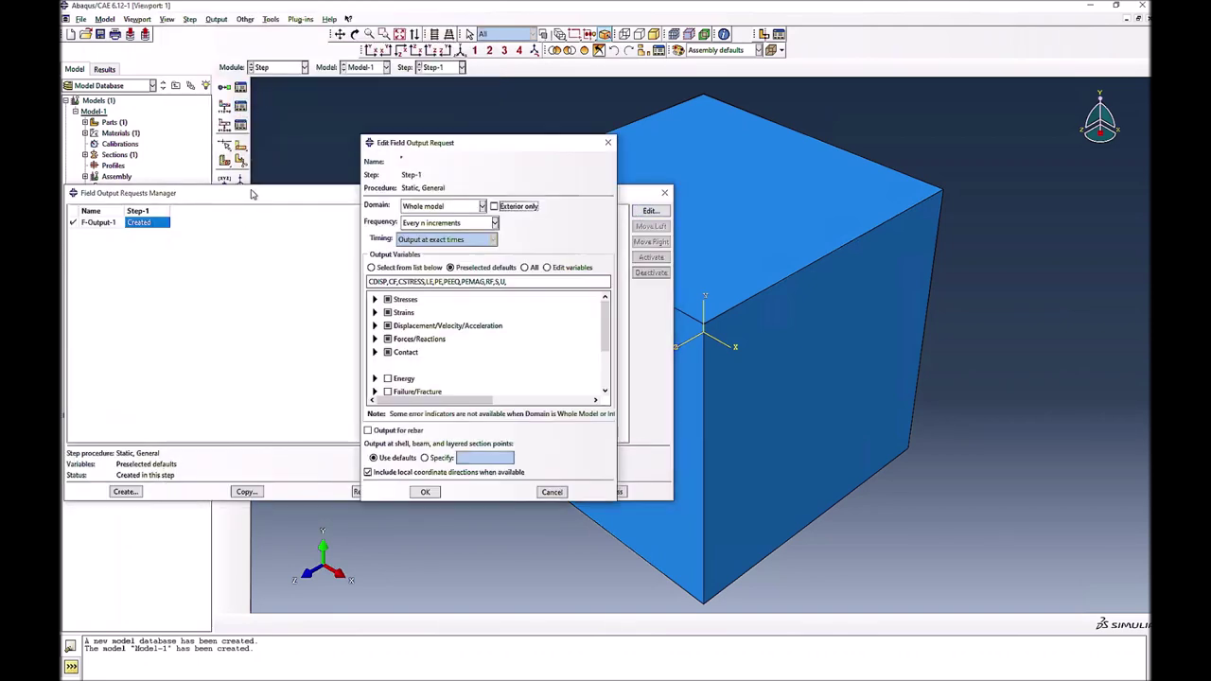
scroll(438, 374, "down", 2)
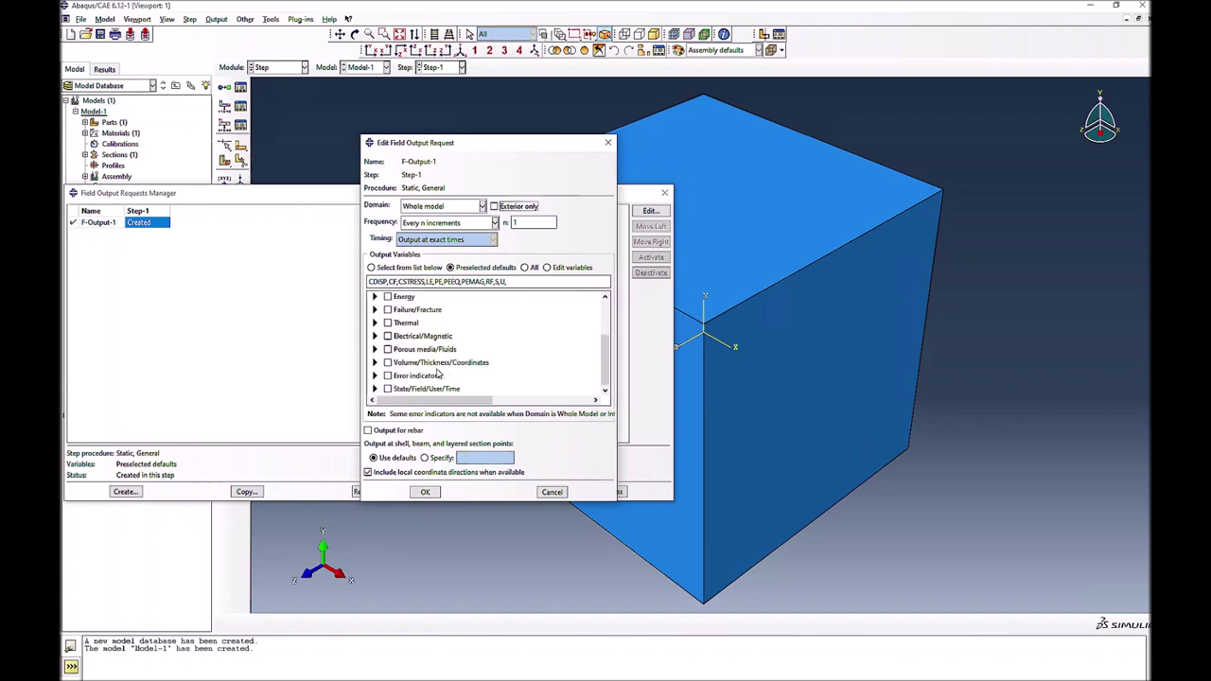
left_click(375, 389)
left_click(400, 365)
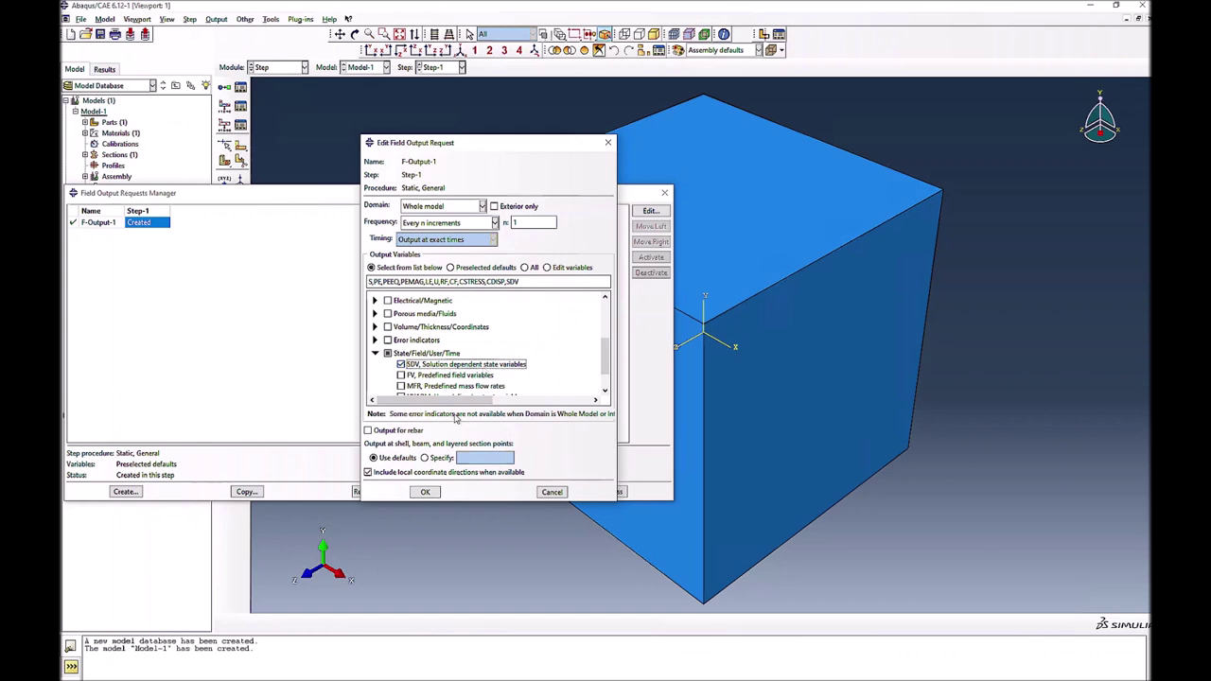
left_click(426, 493)
left_click(426, 493)
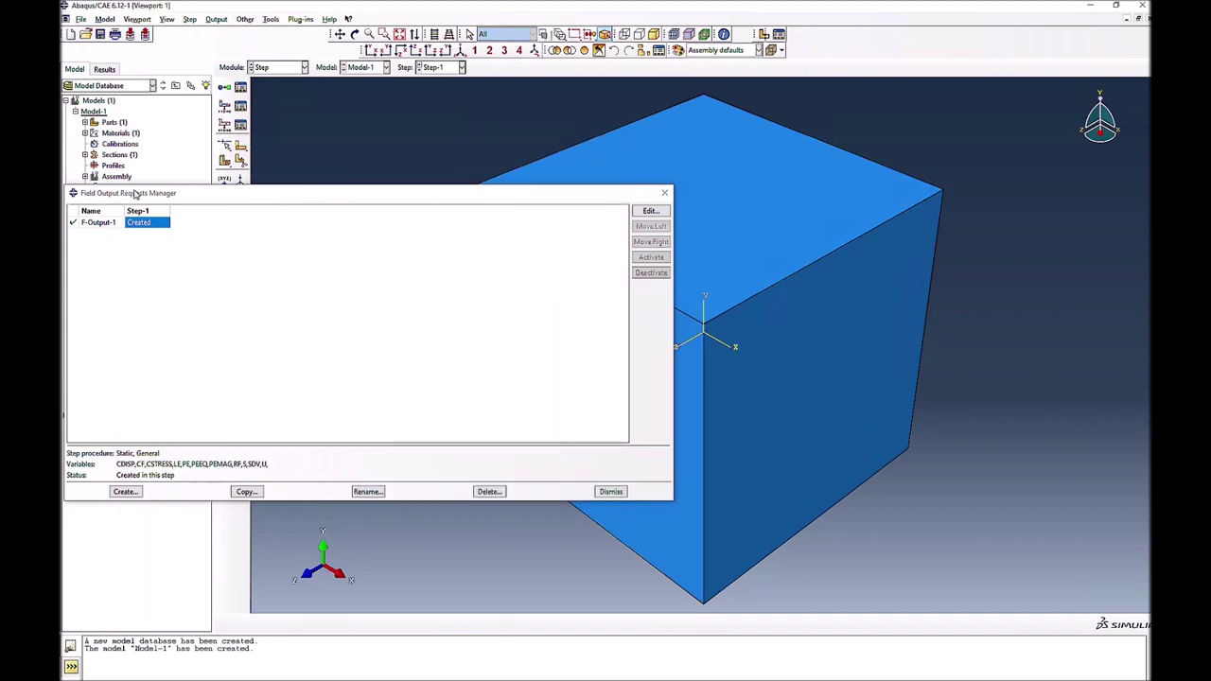
left_click(611, 493)
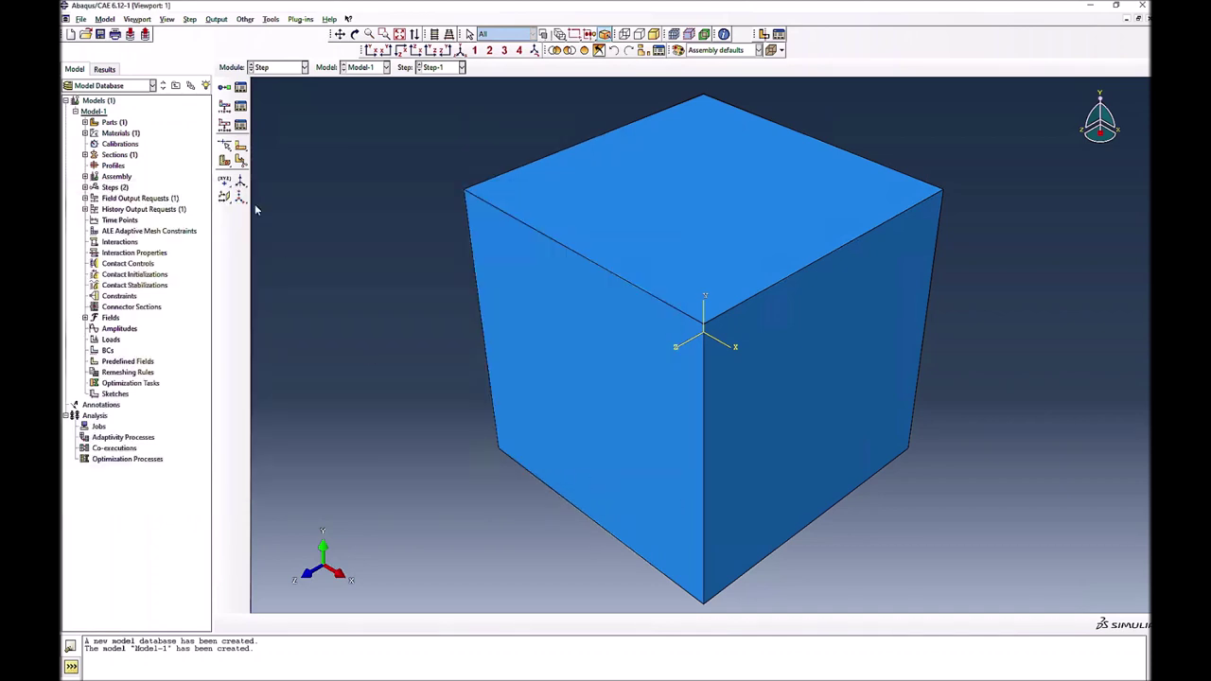
In the Load module, create BC-1 fixing U1 on the cube's right face
left_click(281, 67)
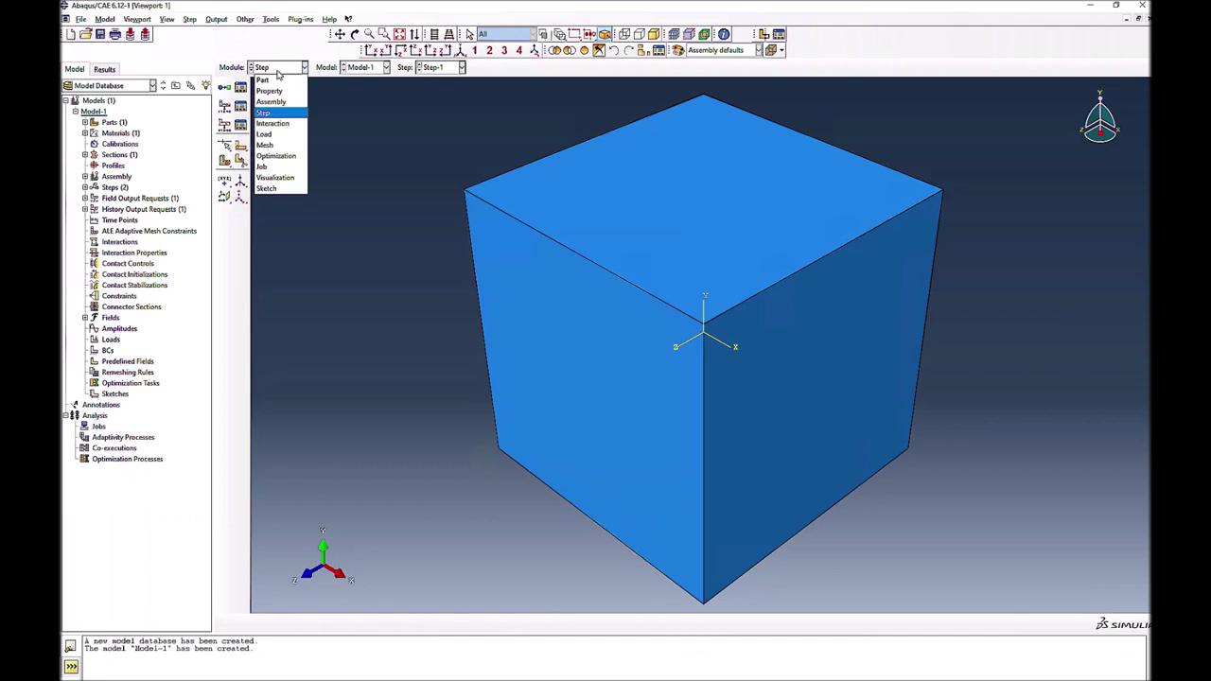
left_click(274, 133)
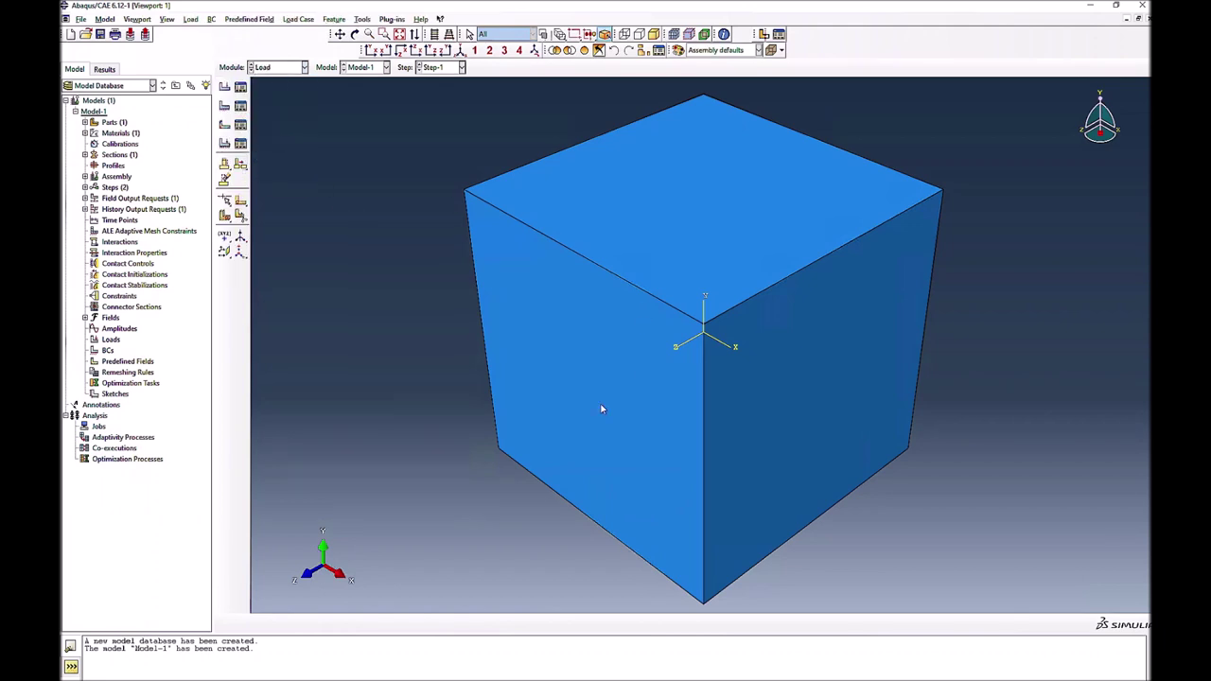
left_click(226, 109)
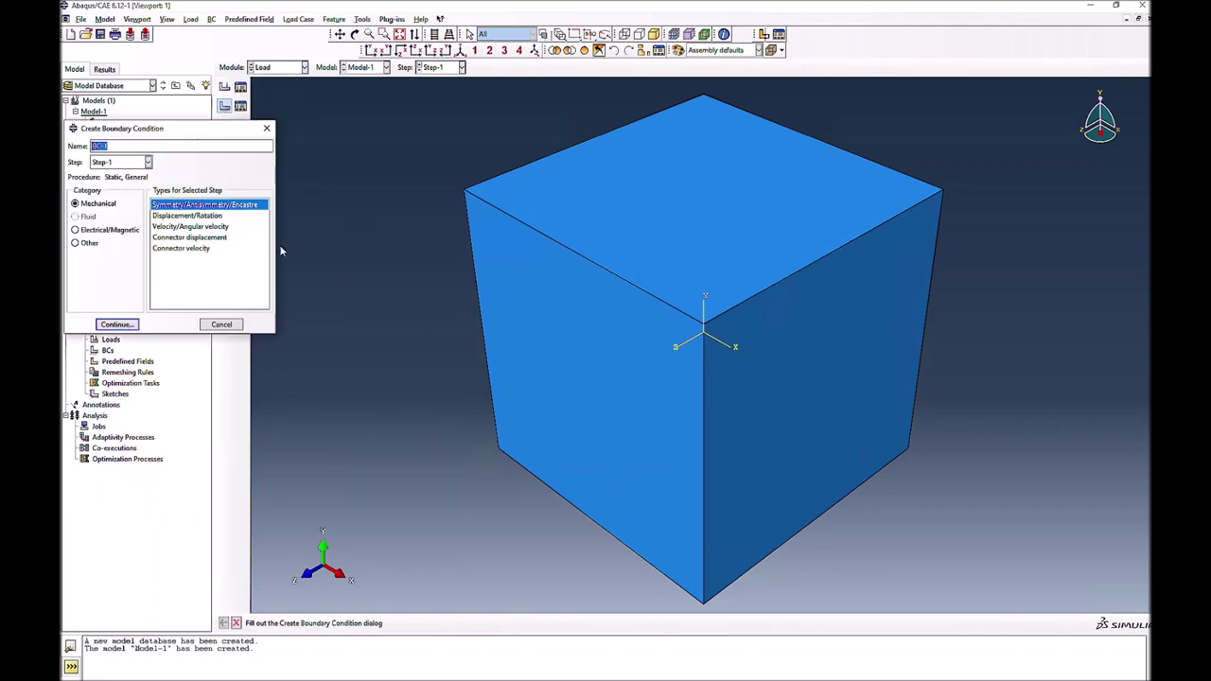
left_click(116, 325)
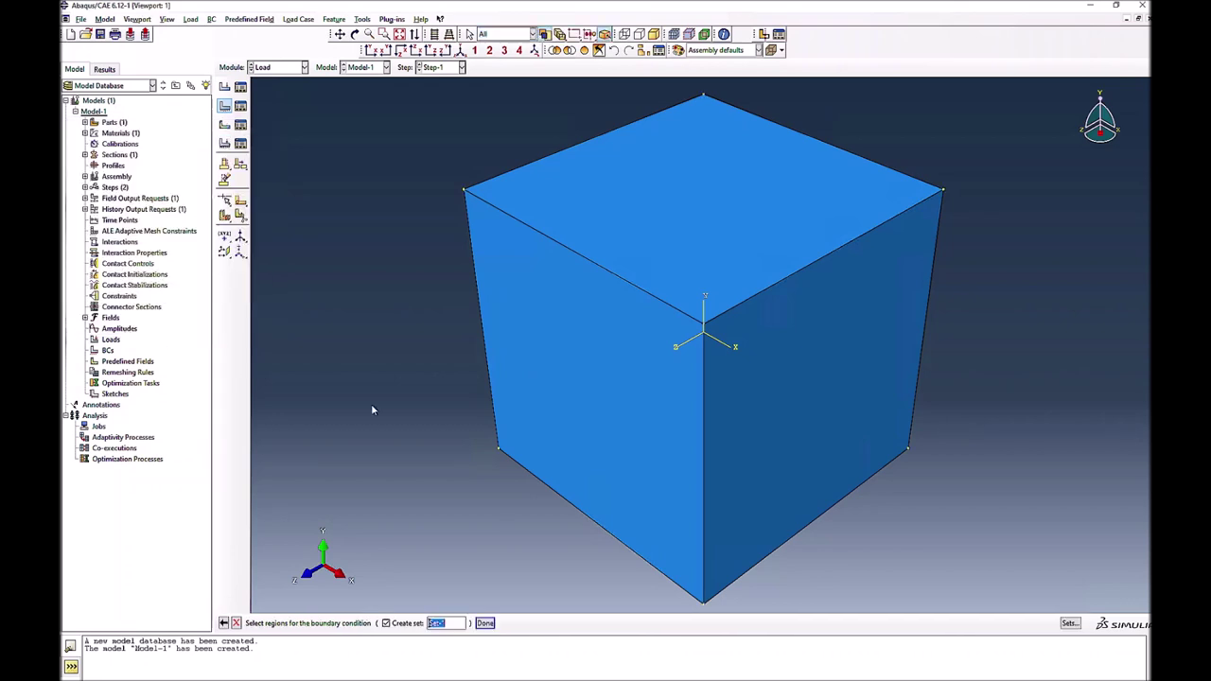
left_click(818, 415)
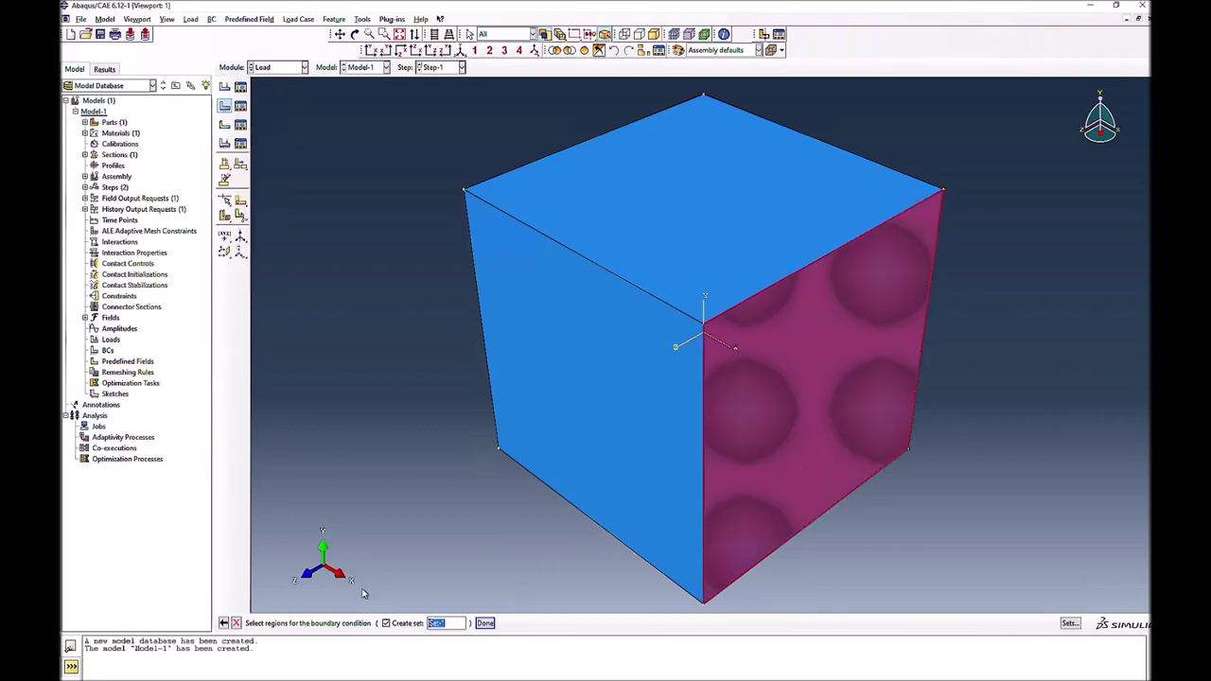
left_click(484, 623)
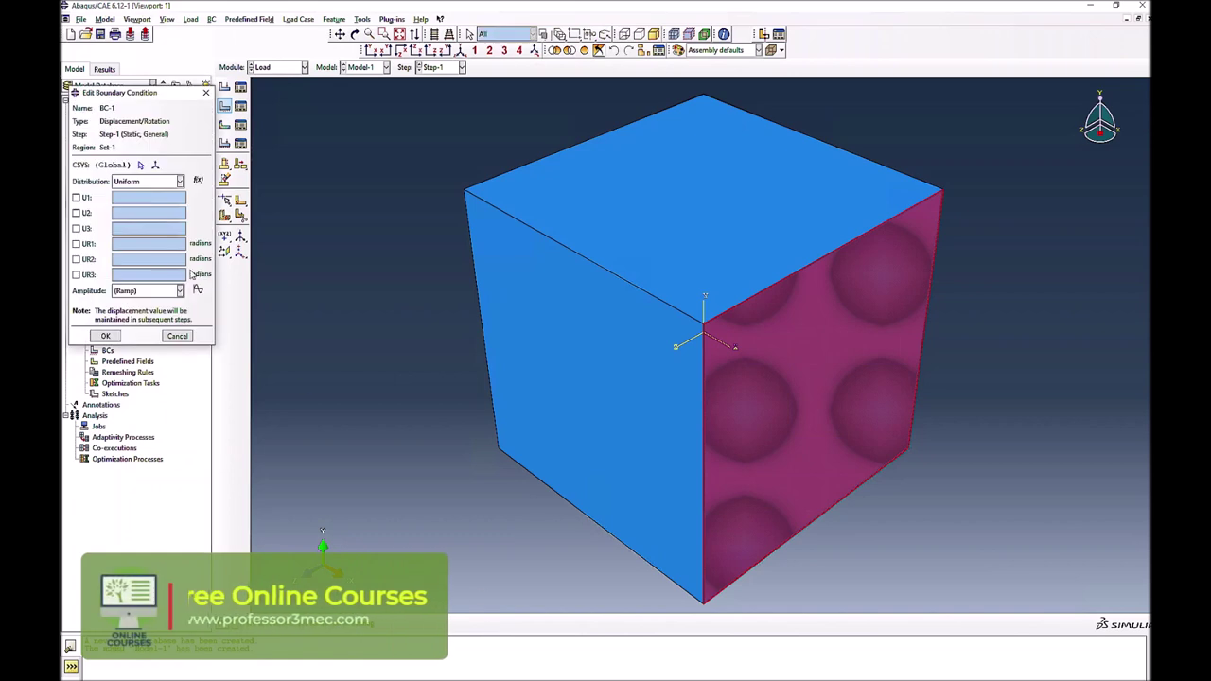
left_click(75, 198)
left_click(105, 336)
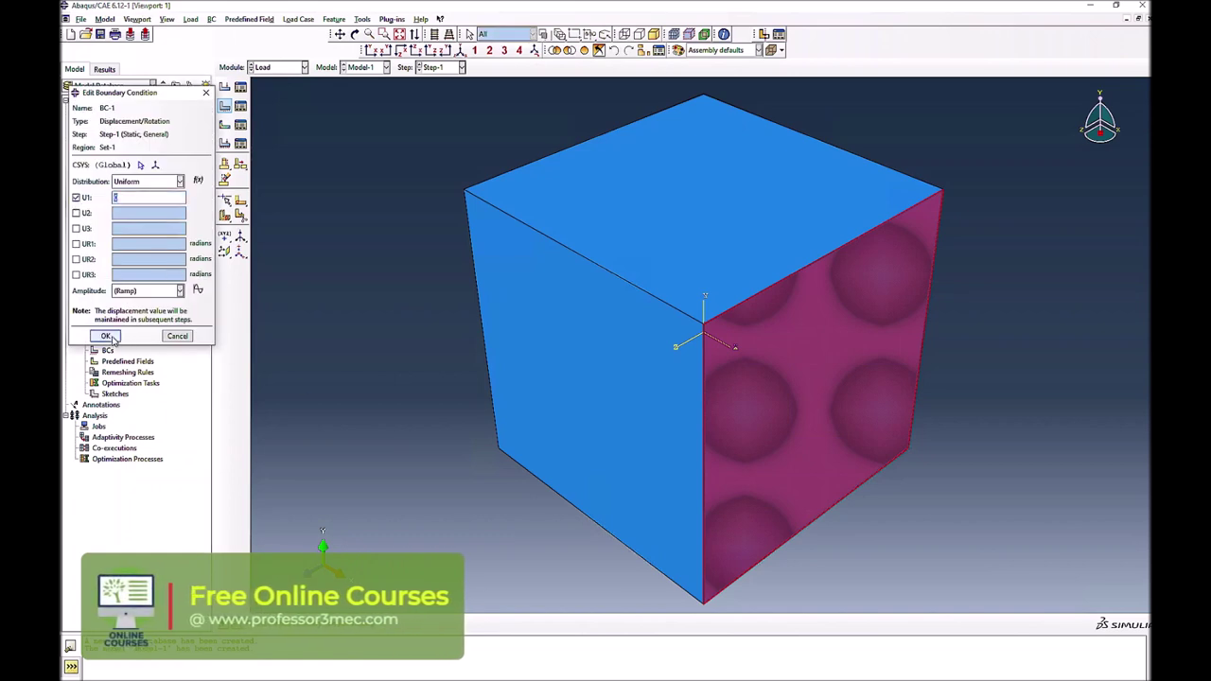
Create BC-2 fixing U3 on the cube's left face, then rotate the view to check
left_click(224, 105)
left_click(118, 325)
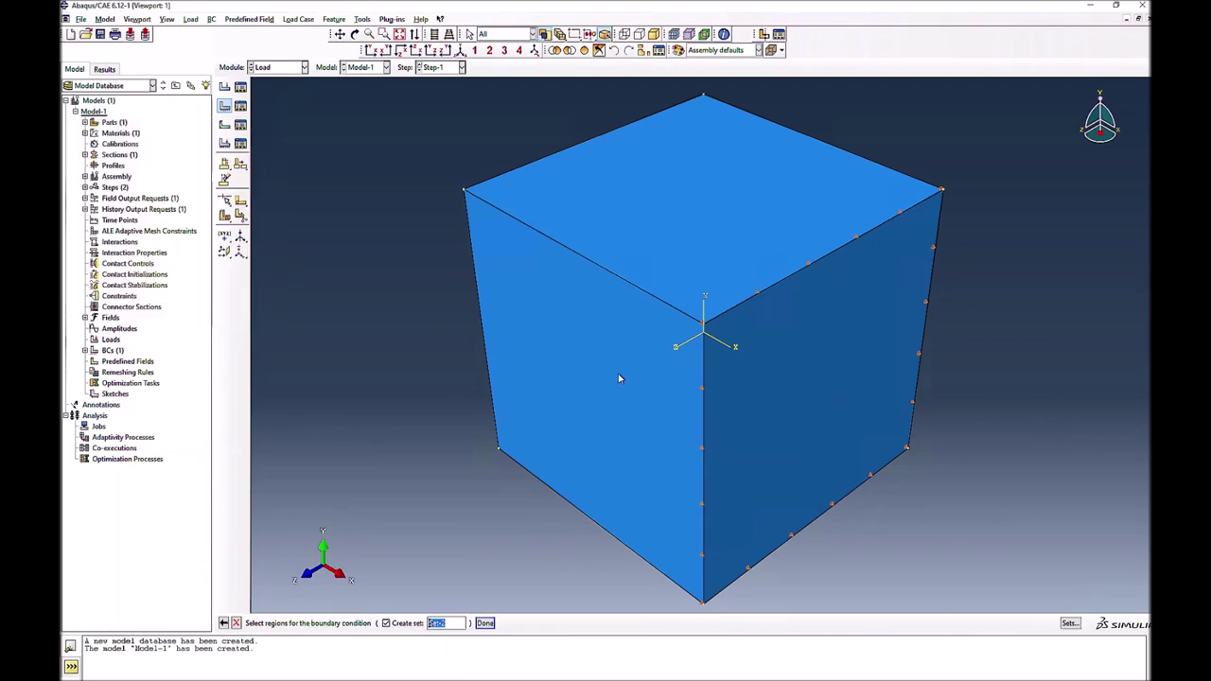
left_click(622, 378)
left_click(484, 622)
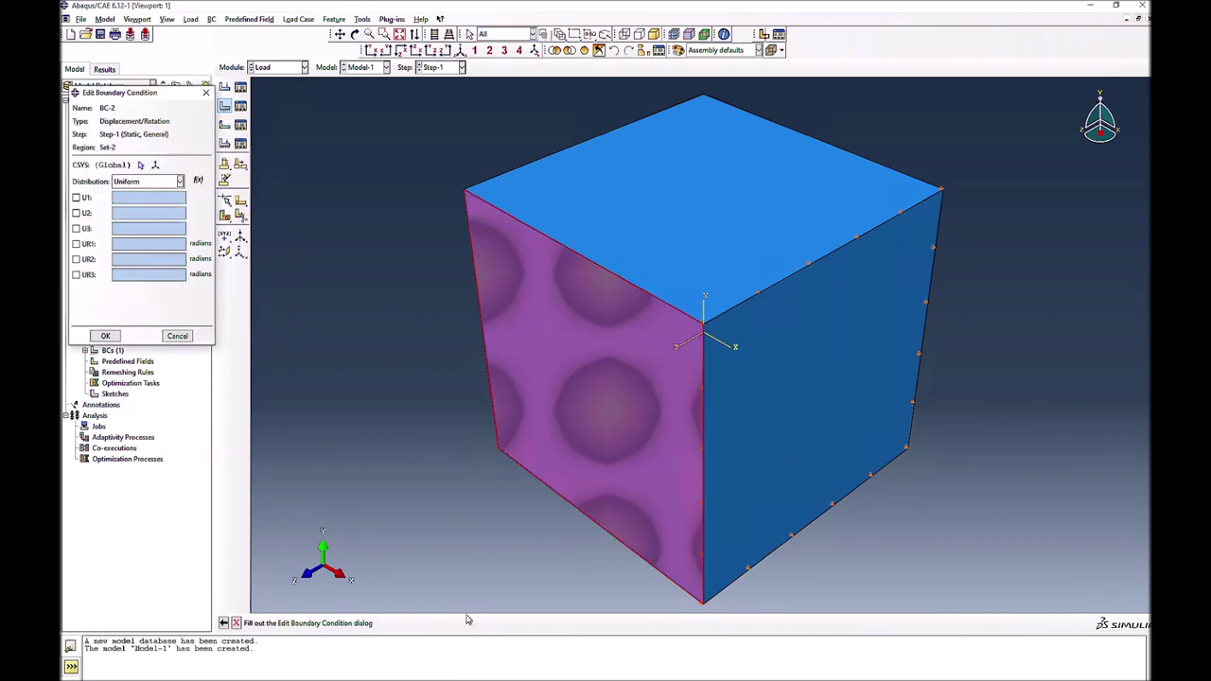
left_click(76, 229)
left_click(105, 336)
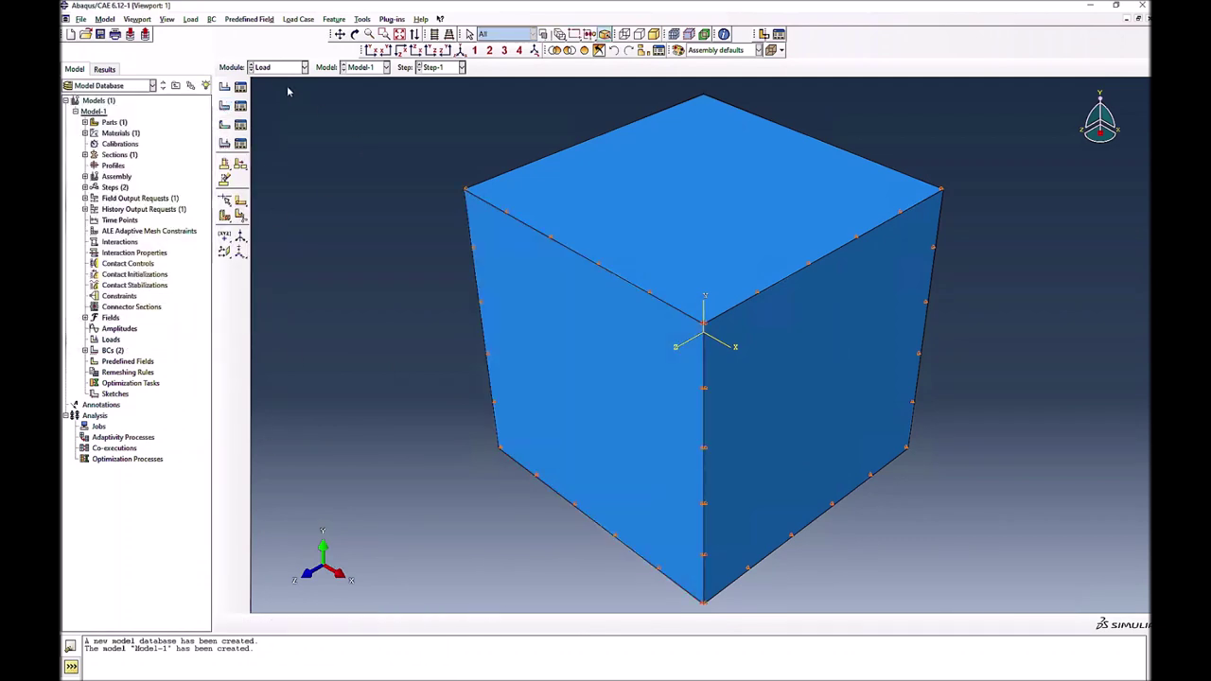
left_click(356, 35)
left_click_drag(658, 416, 688, 334)
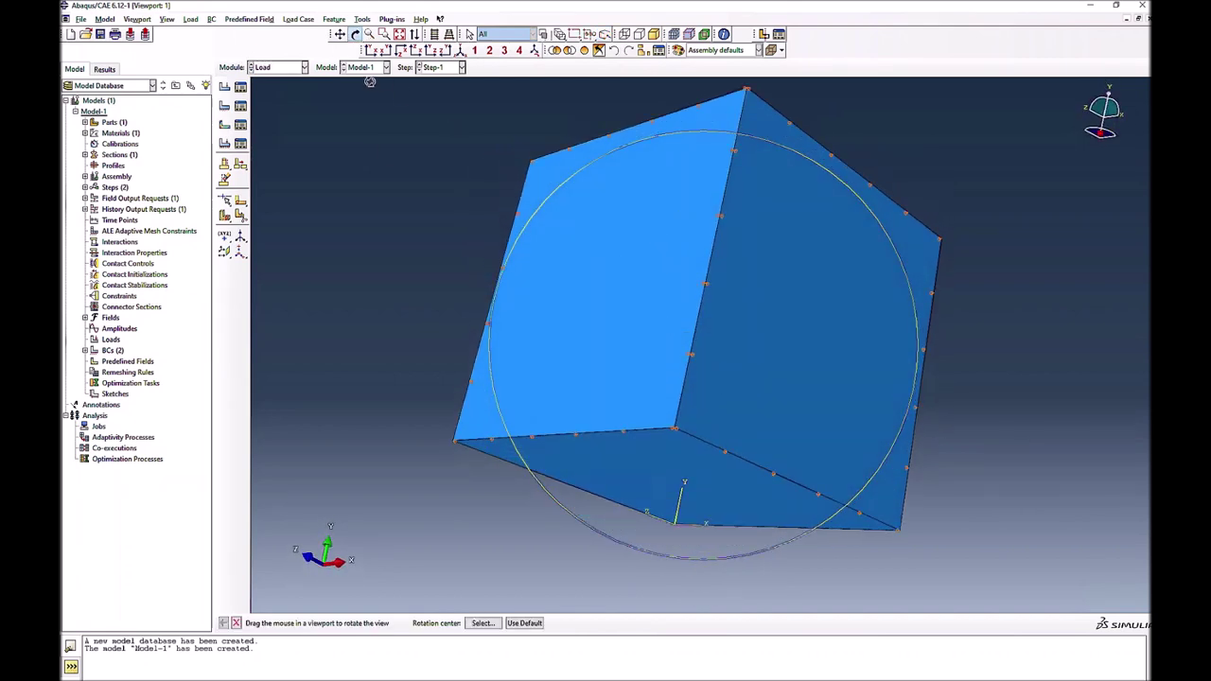
Create a displacement boundary condition fixing U2 on the cube's bottom face
left_click(356, 35)
left_click(224, 104)
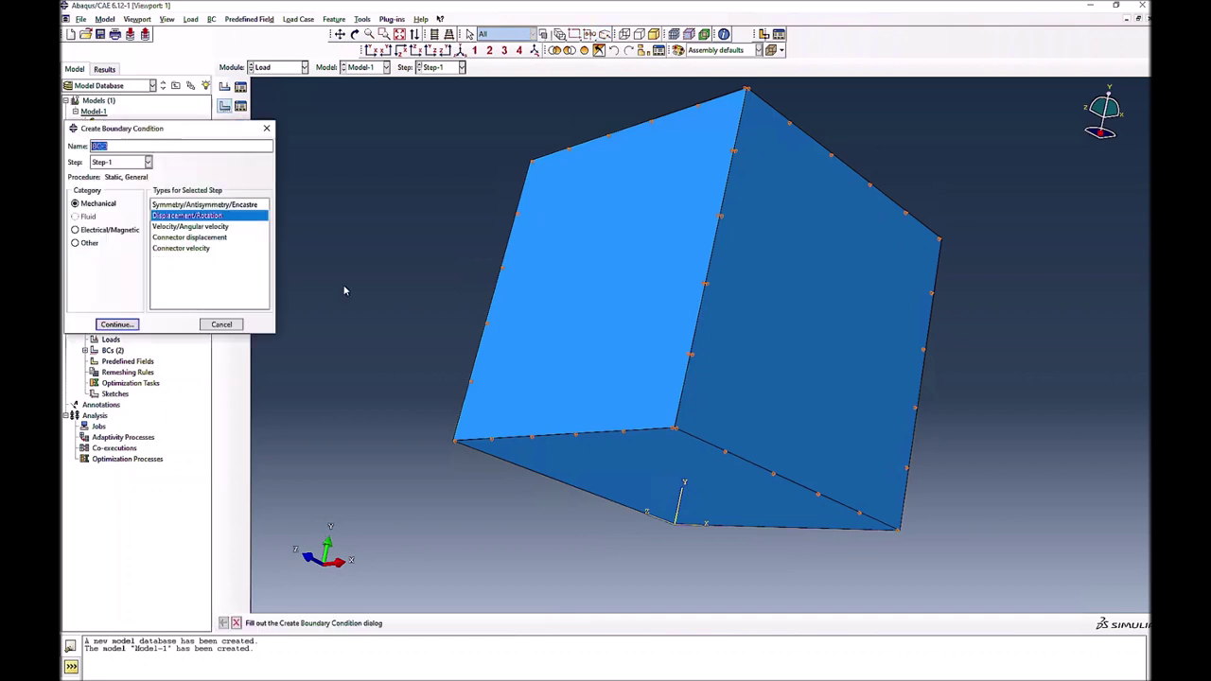
left_click(116, 325)
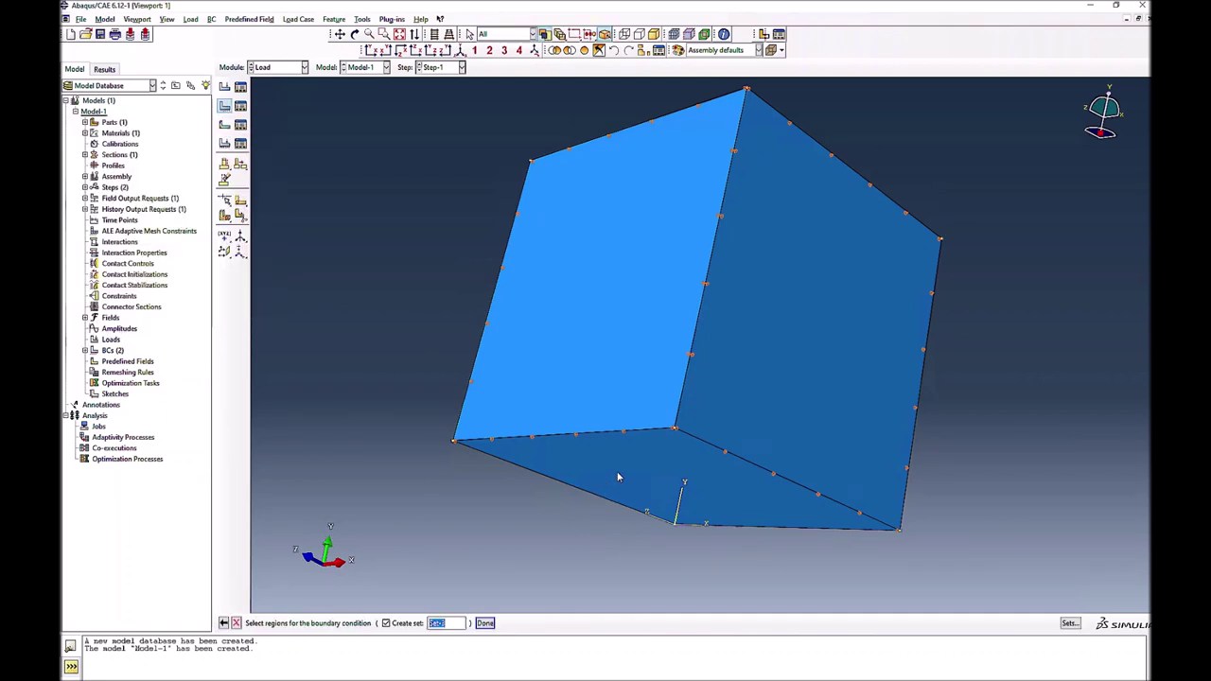
left_click(617, 478)
left_click(485, 623)
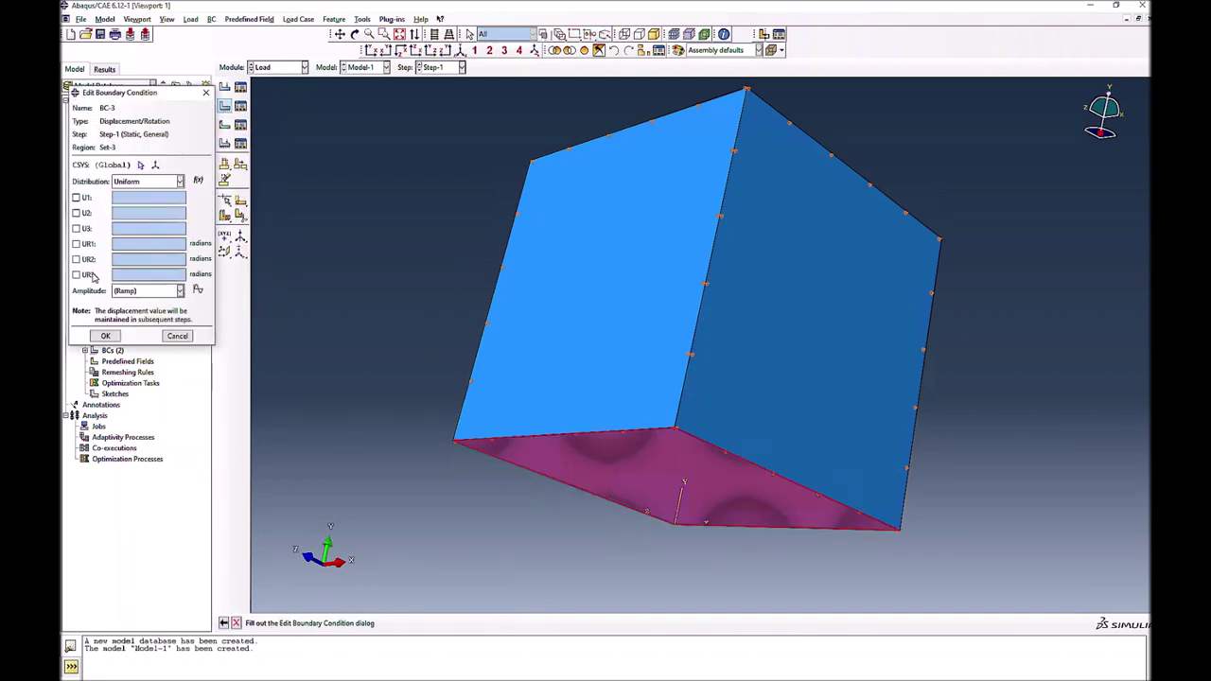
left_click(77, 213)
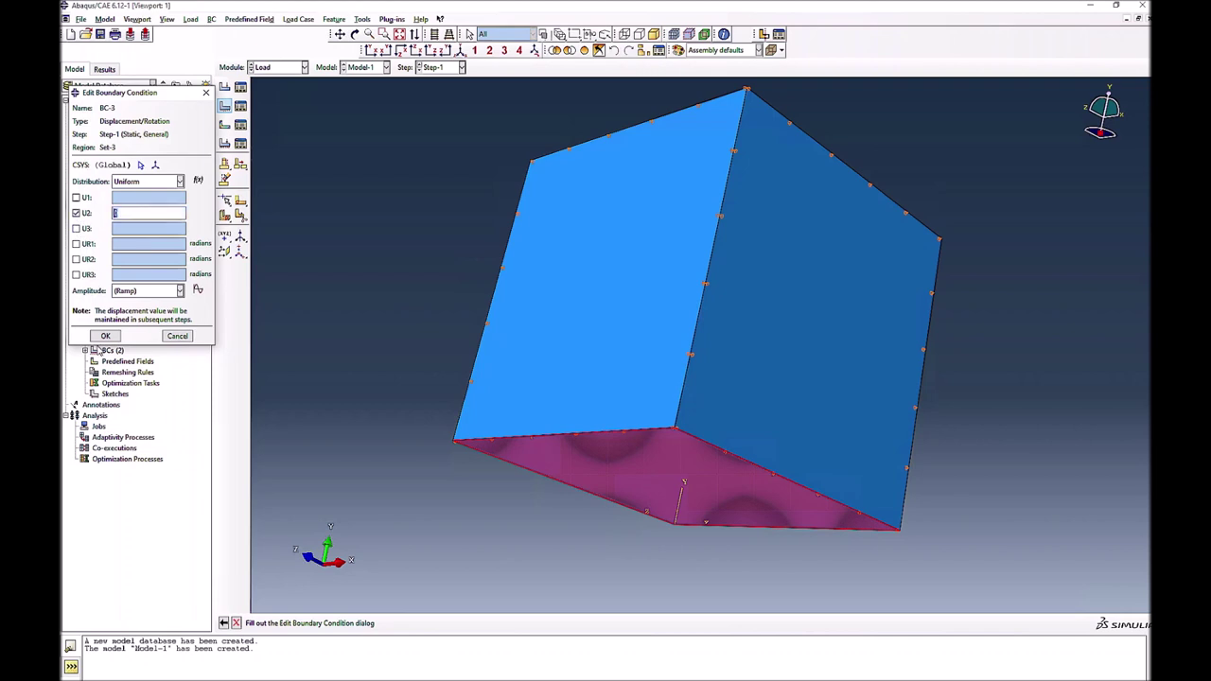
left_click(106, 336)
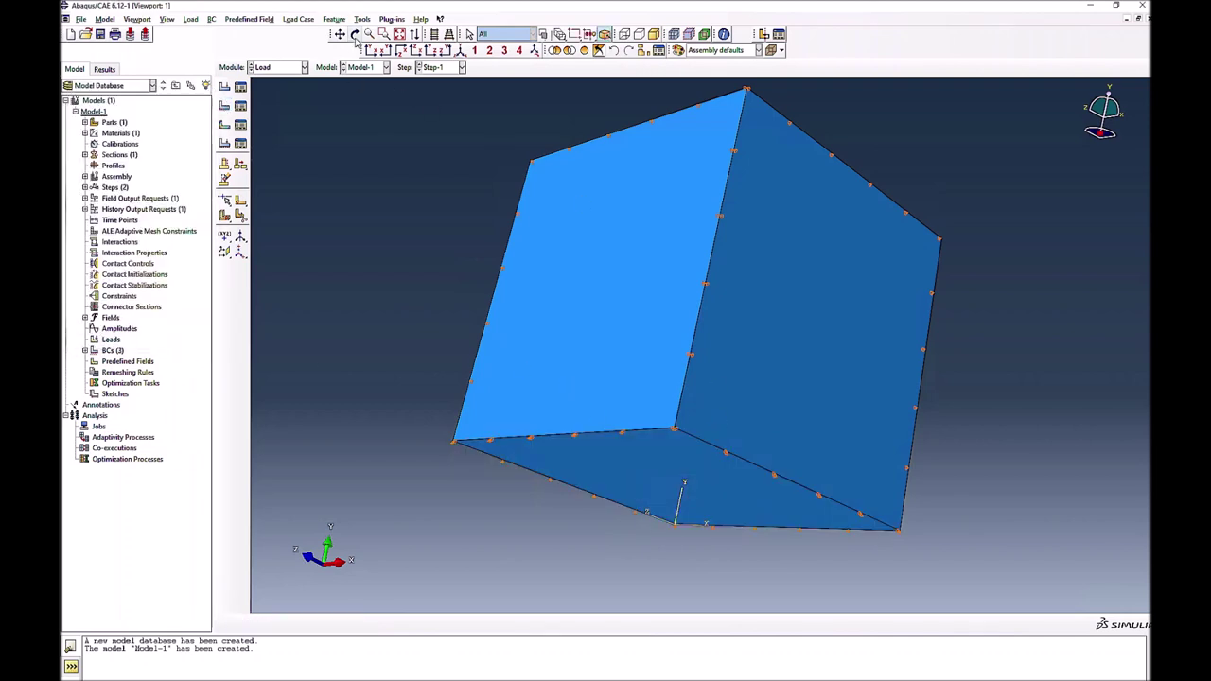
Apply a U3 displacement of -0.2 to the cube's right side face
left_click(355, 34)
left_click_drag(701, 305, 655, 391)
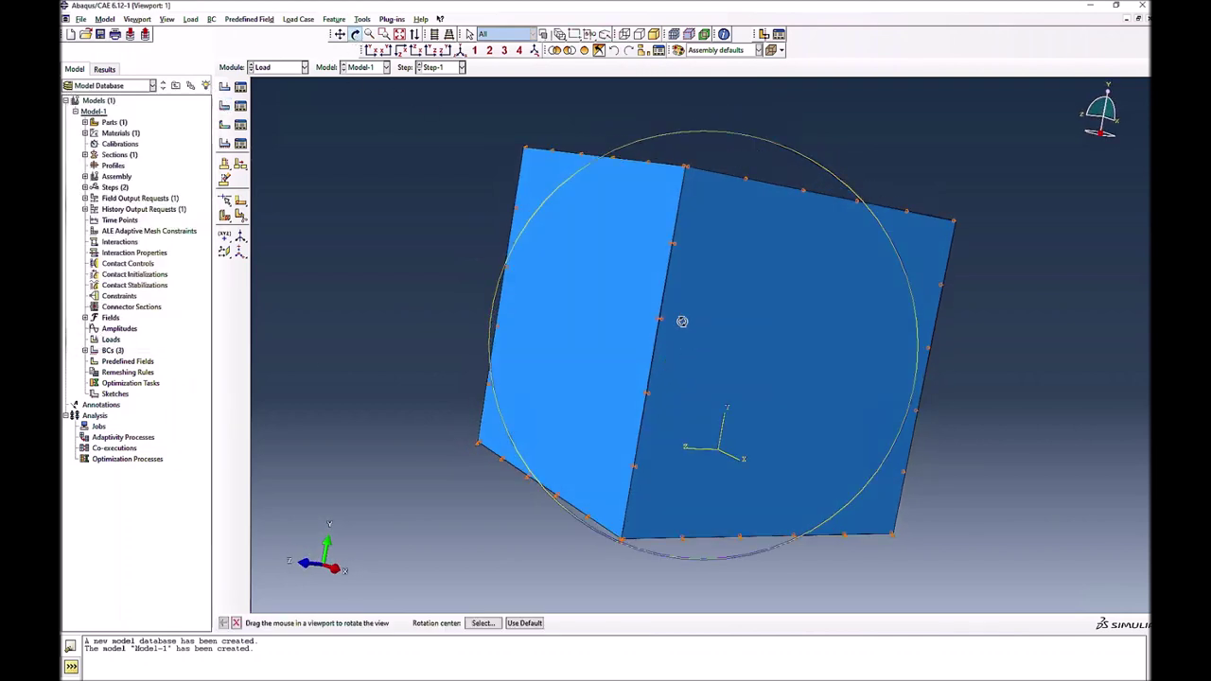
left_click_drag(690, 316, 581, 360)
left_click_drag(642, 415, 626, 476)
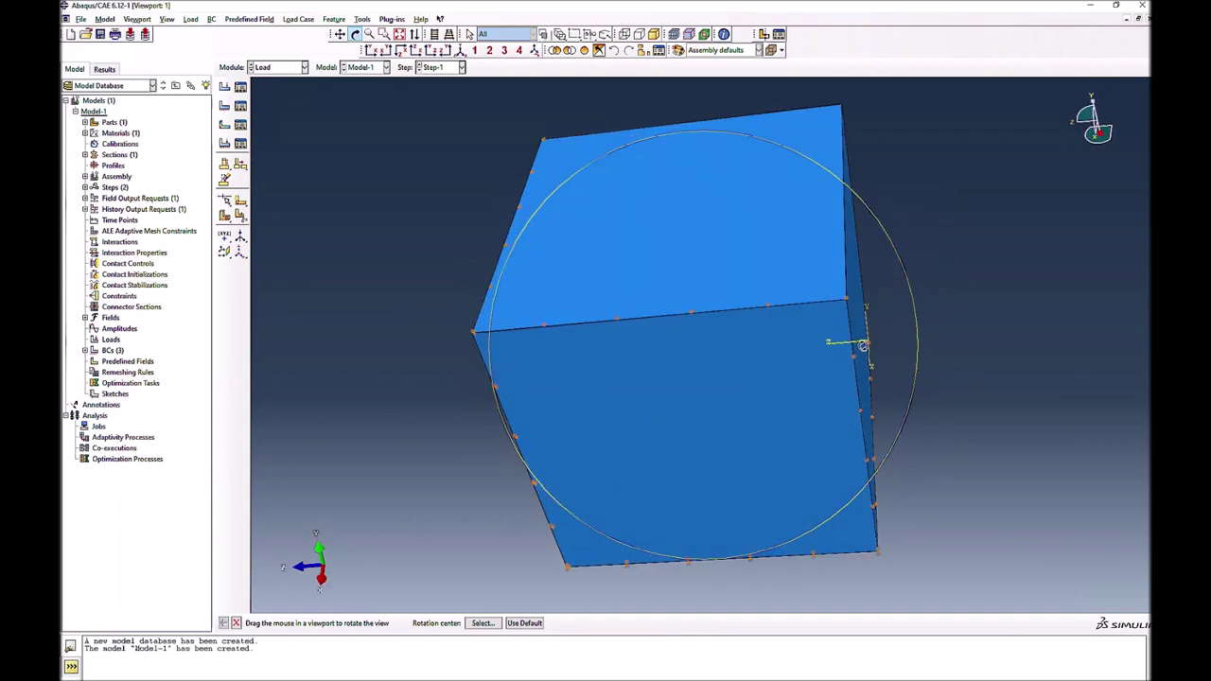
left_click_drag(872, 324, 778, 402)
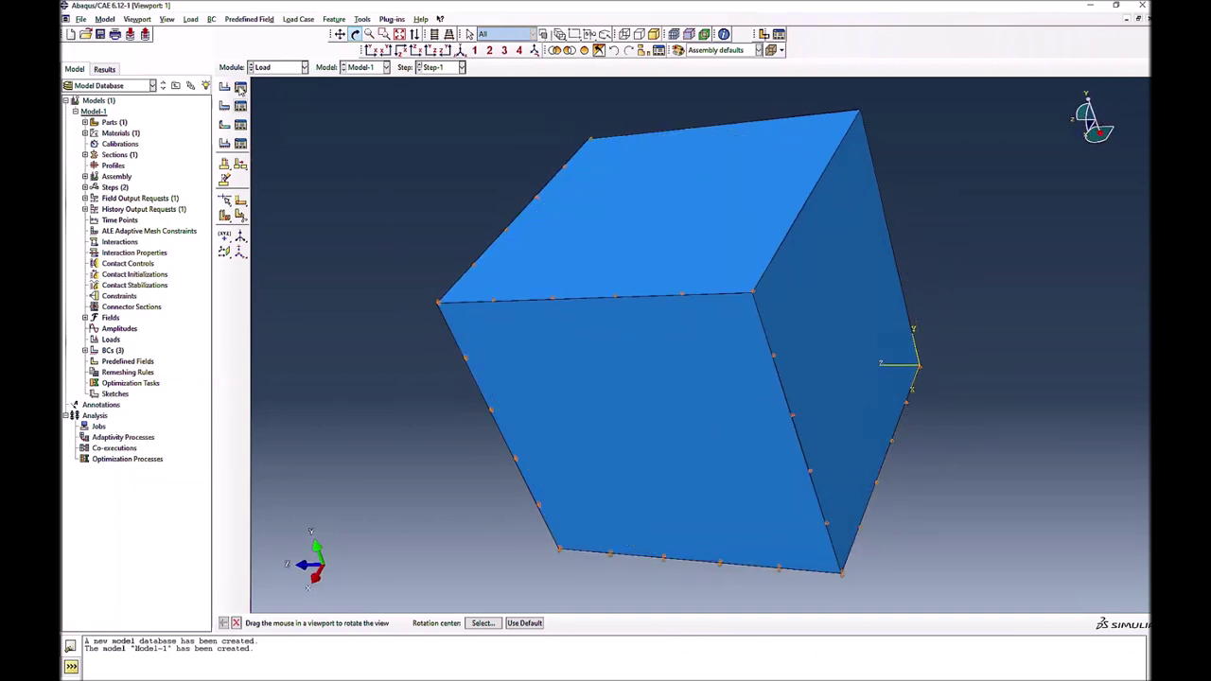
left_click(355, 34)
left_click(224, 105)
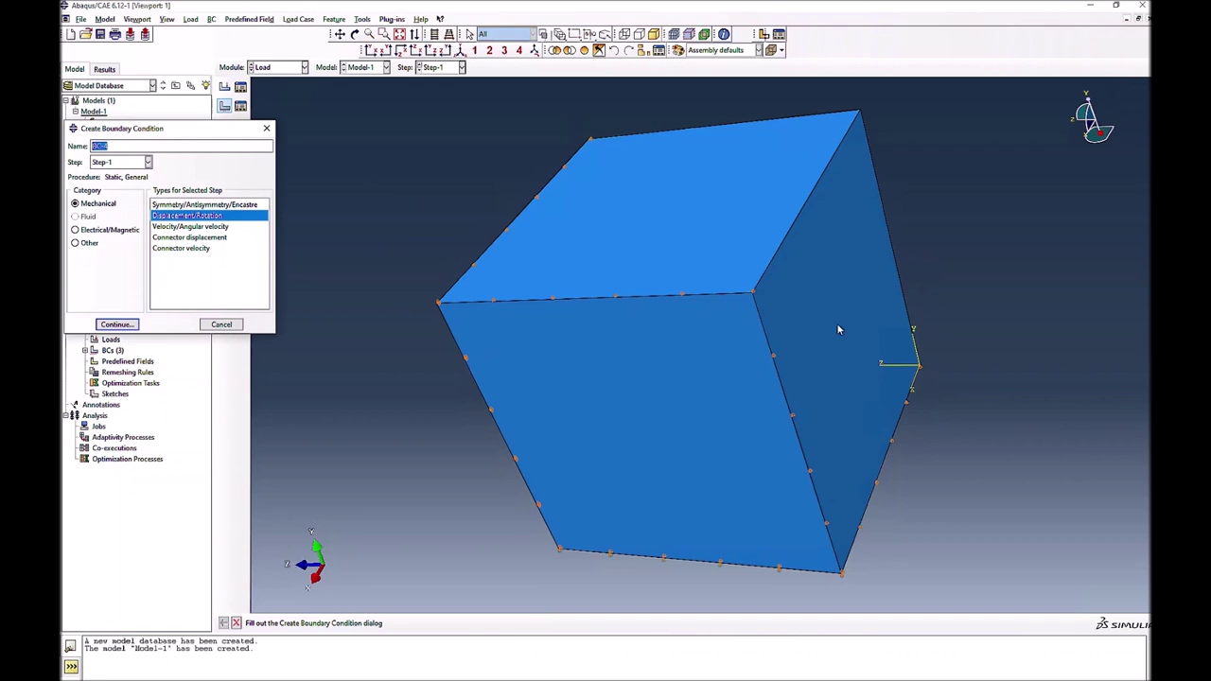
left_click(118, 325)
left_click(852, 352)
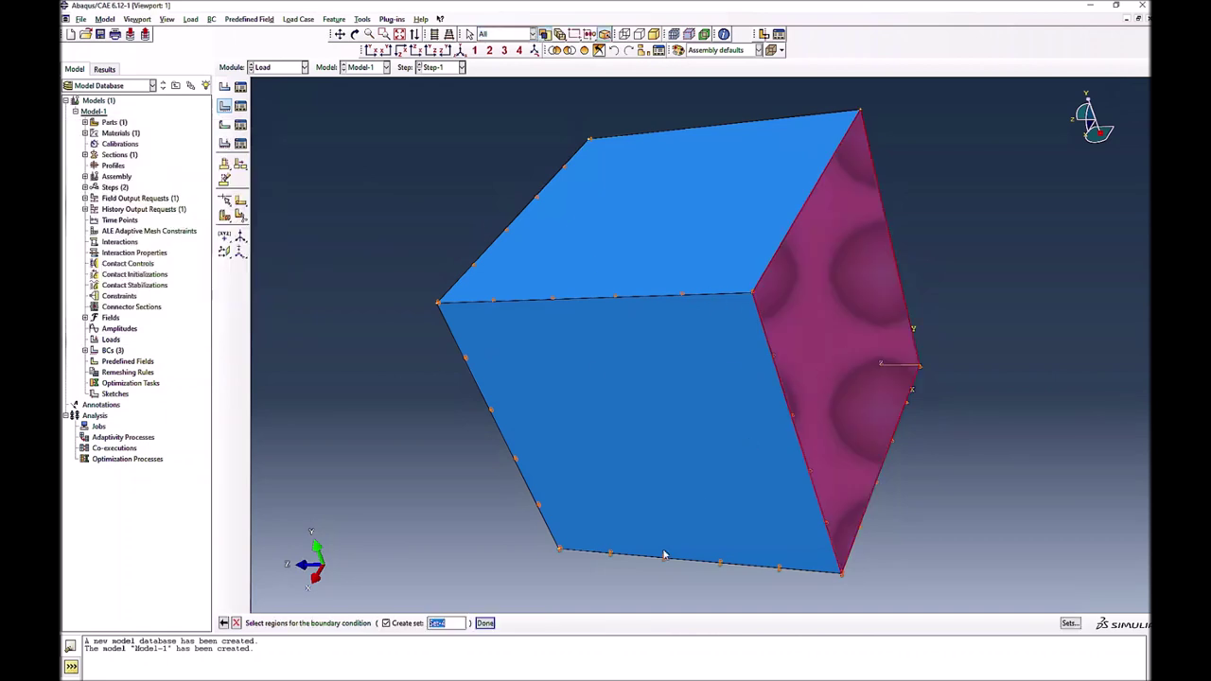
left_click(484, 623)
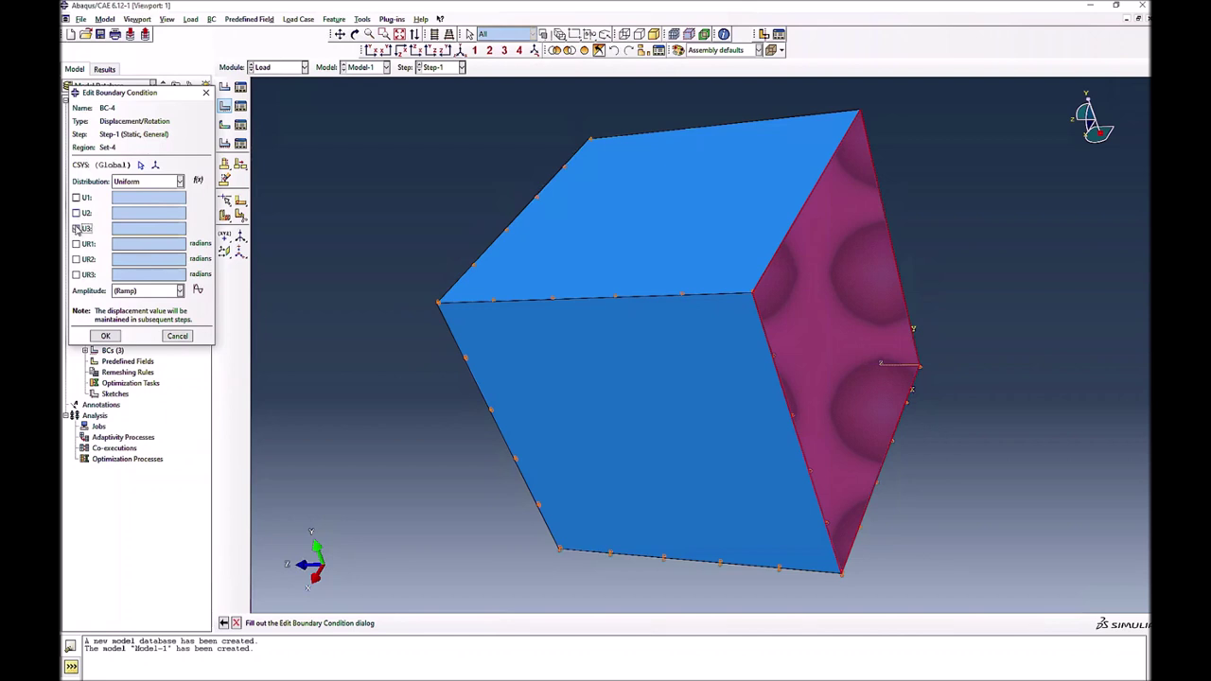
left_click(77, 229)
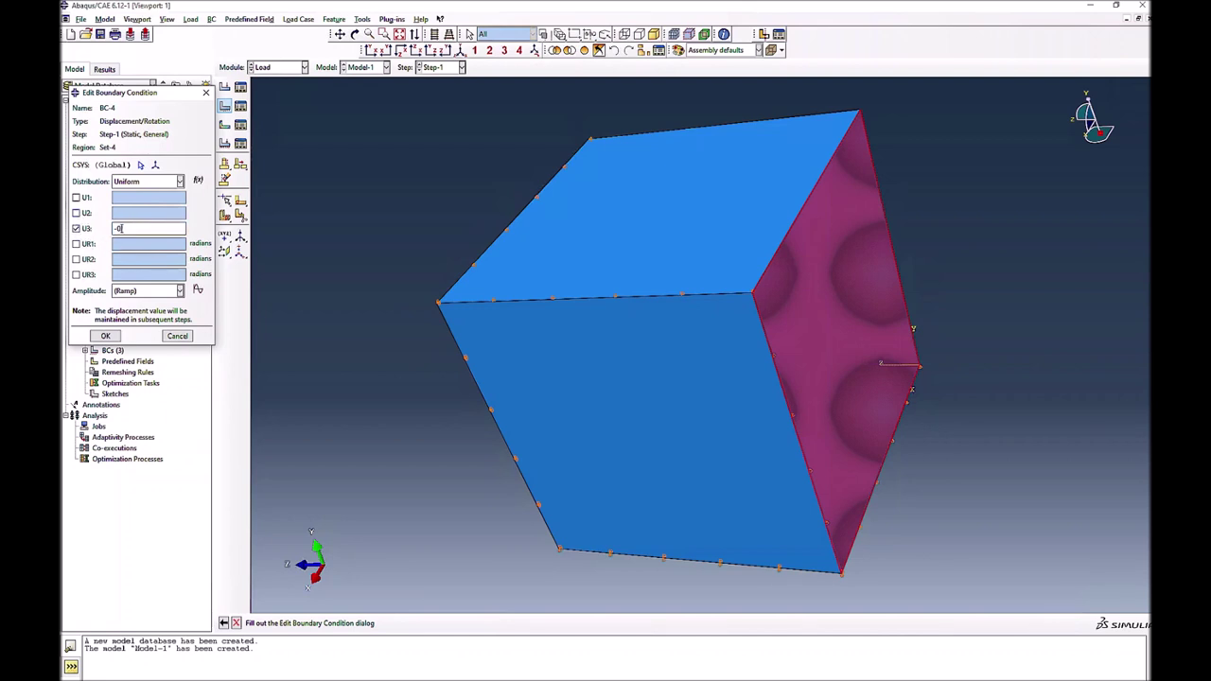
left_click(105, 336)
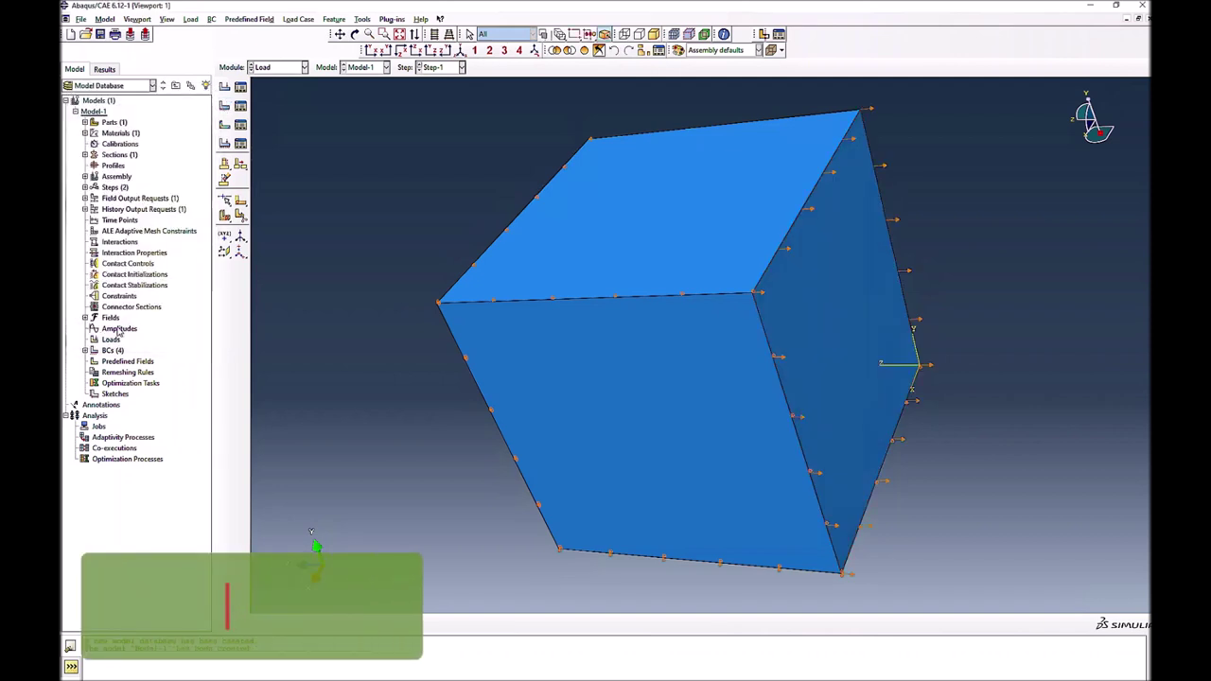
Return to an isometric view, switch to the Mesh module on Part-1, and set global seed size 1
left_click(460, 50)
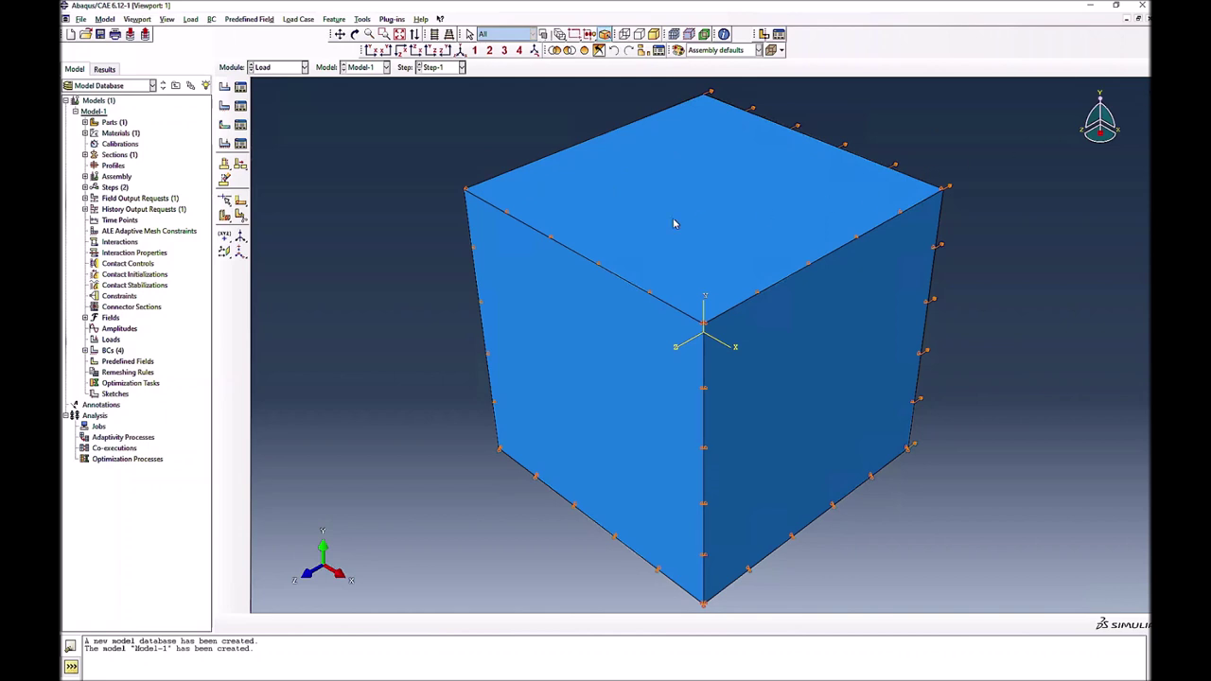
left_click(294, 68)
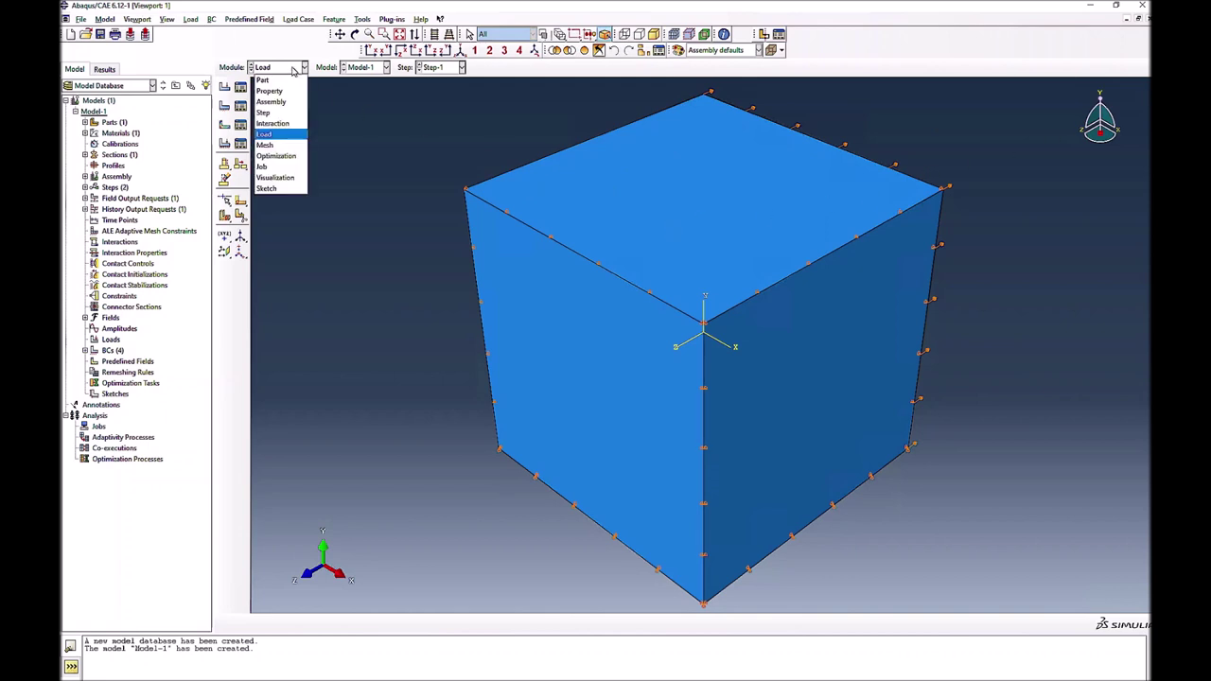
left_click(267, 145)
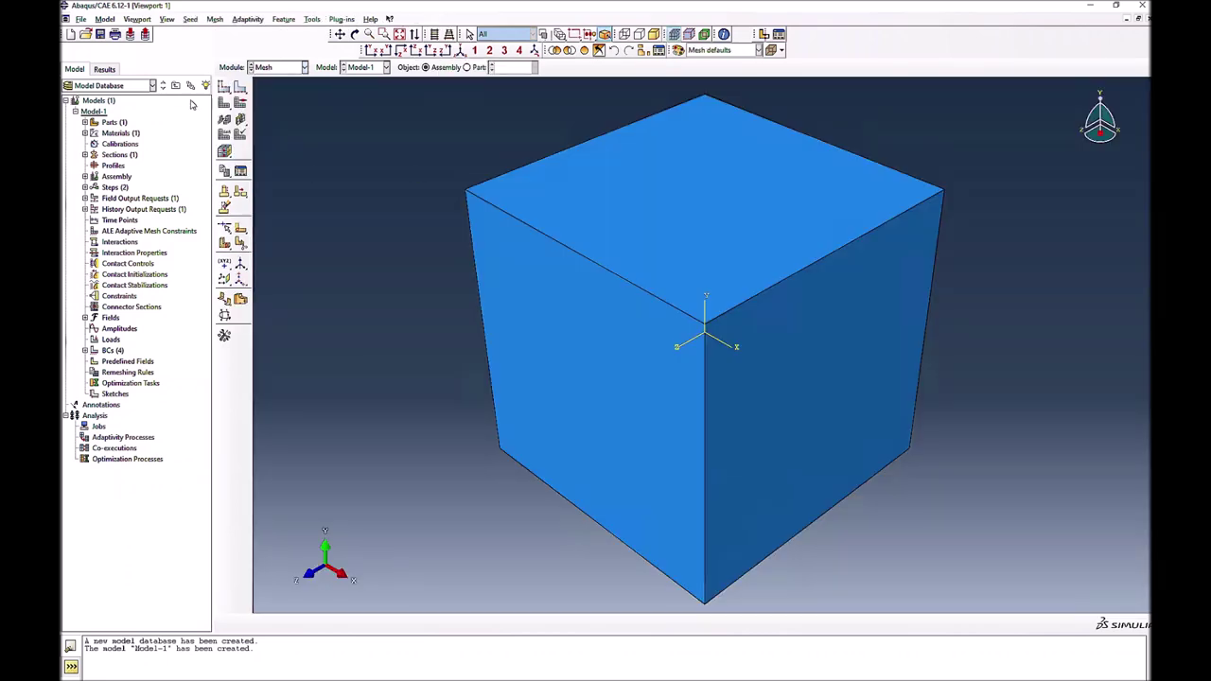
left_click(225, 100)
key("Return")
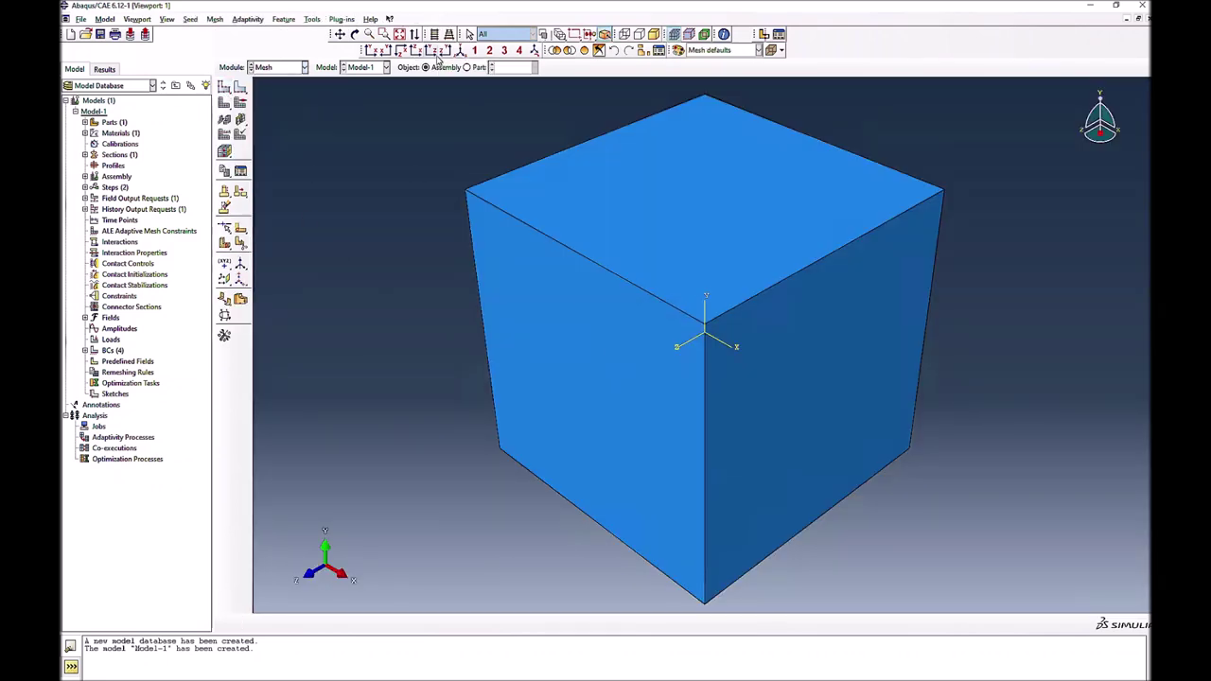
left_click(467, 67)
left_click(225, 86)
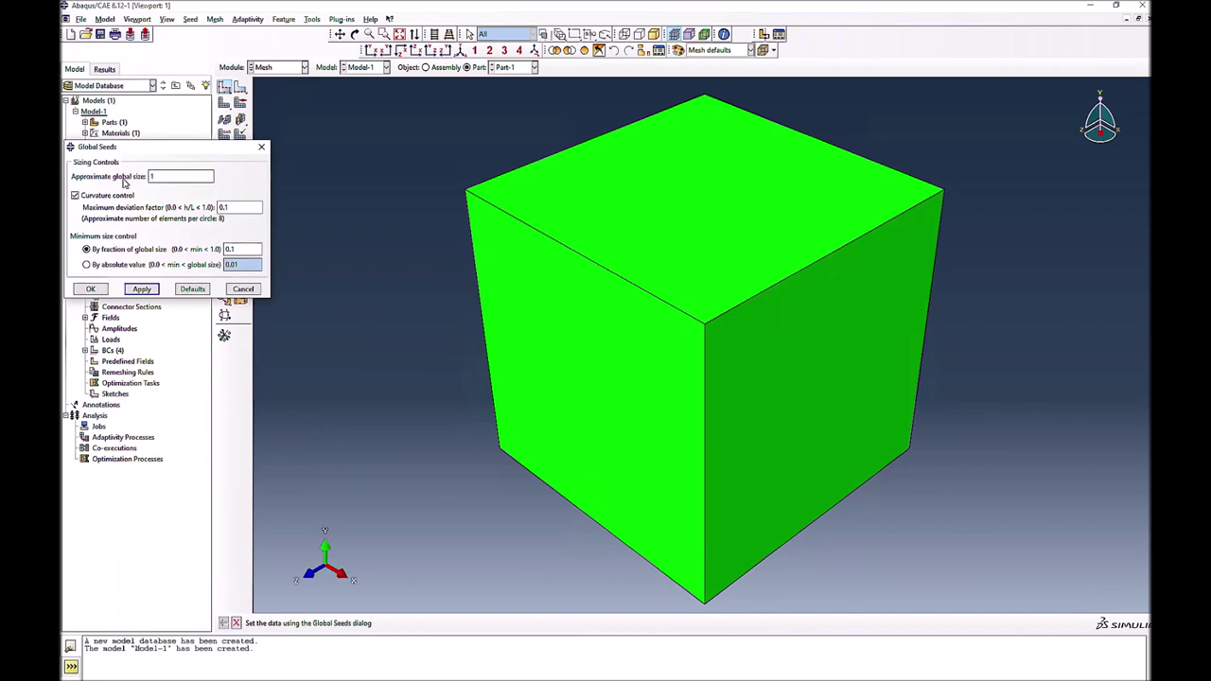
Seed Part-1 with global size 1 and mesh it as a single element
left_click(90, 287)
left_click(228, 109)
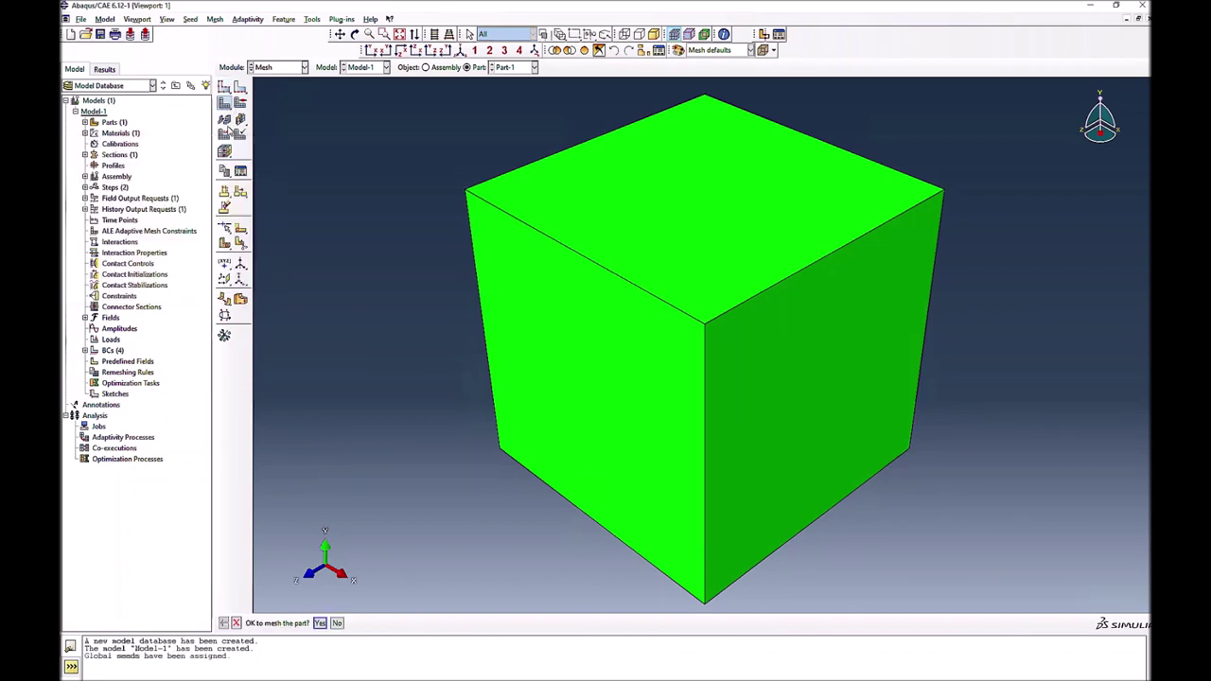
left_click(320, 622)
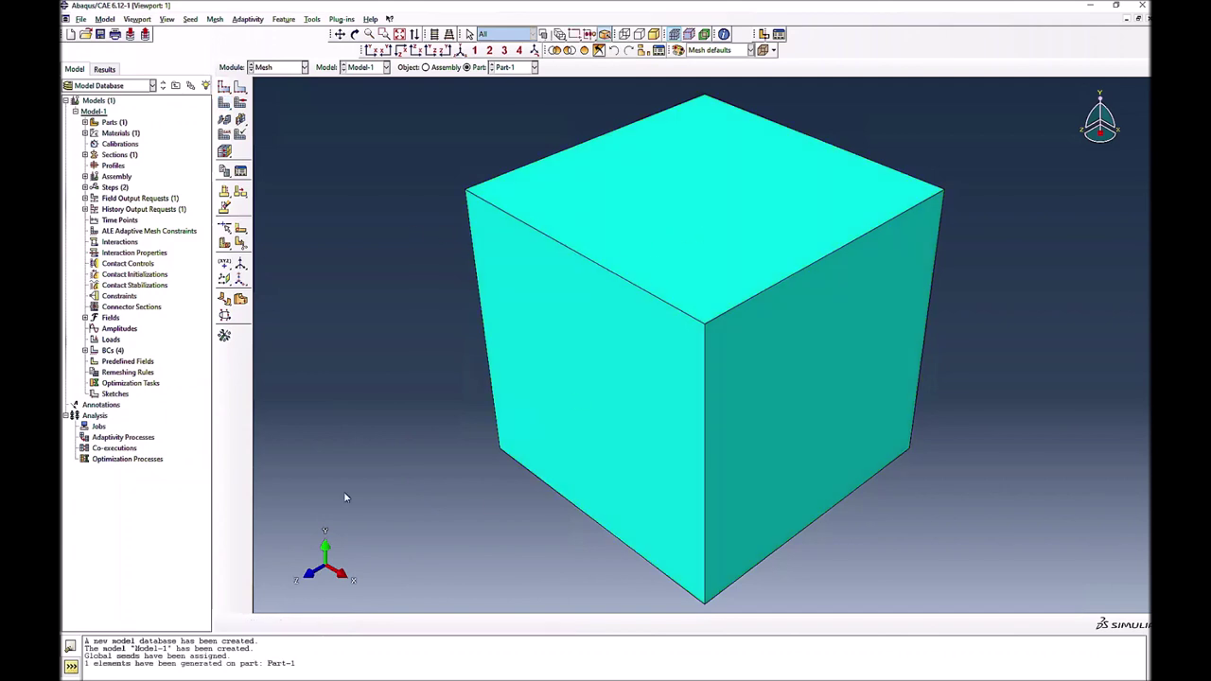
Assign the cube the C3D8R reduced-integration hex element type with enhanced hourglass control
left_click(227, 135)
left_click(598, 269)
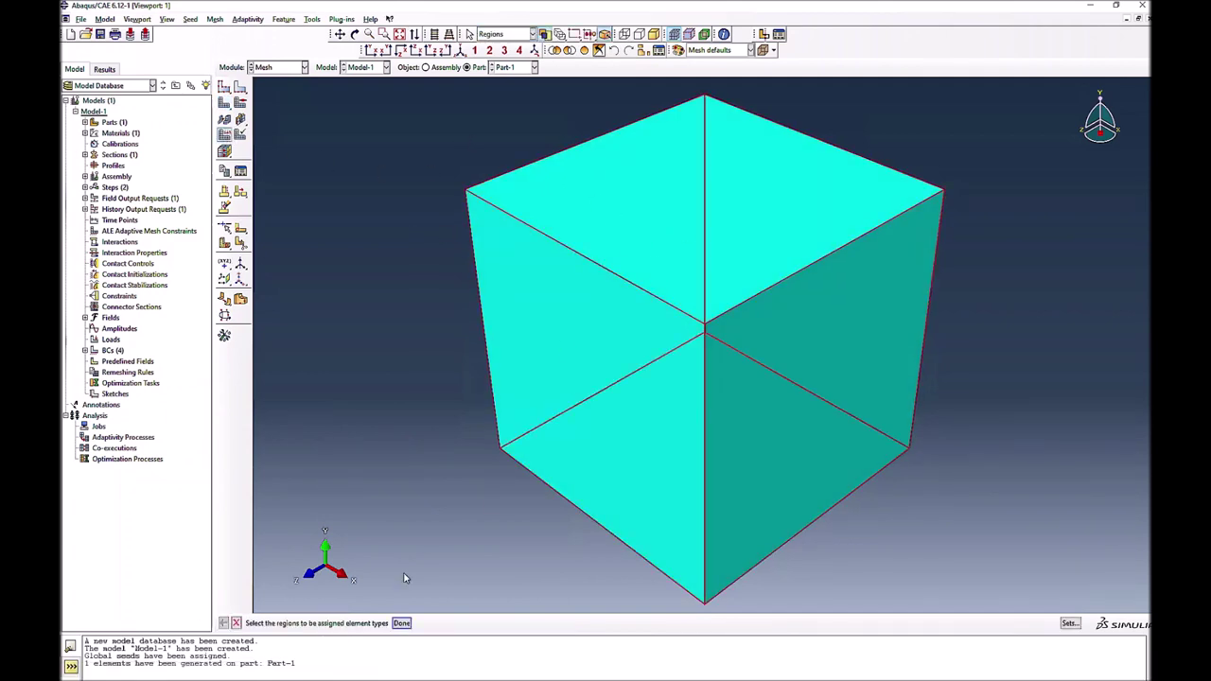
left_click(399, 622)
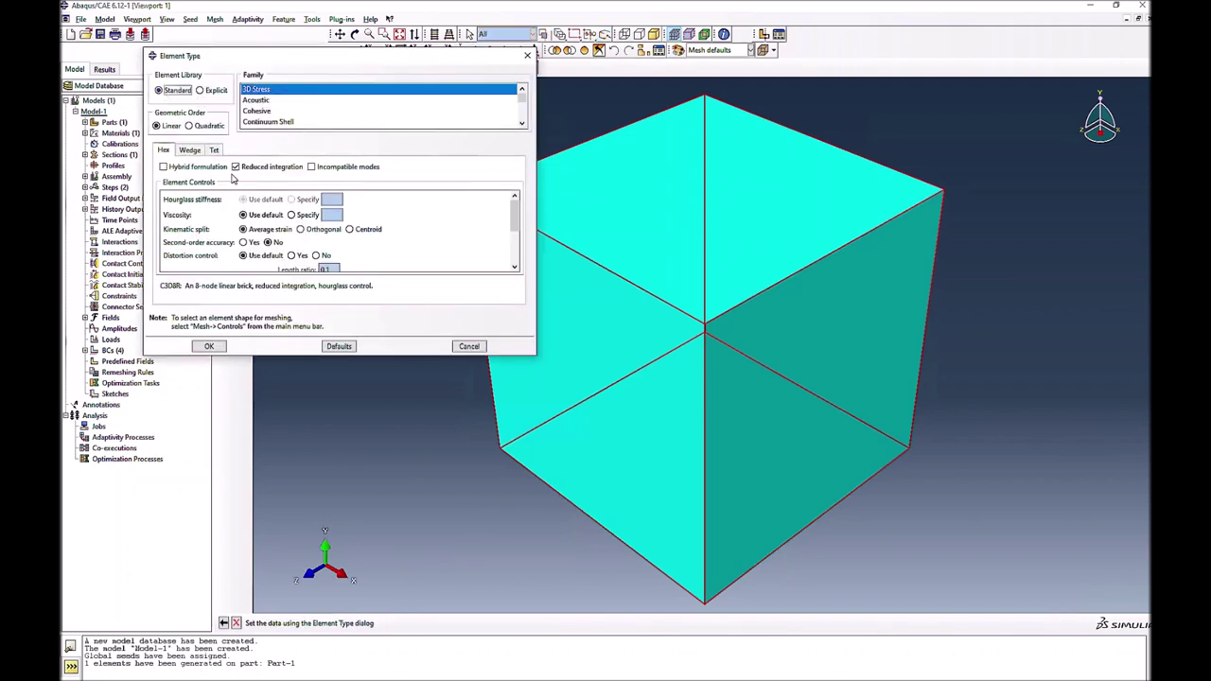
scroll(265, 235, "down", 2)
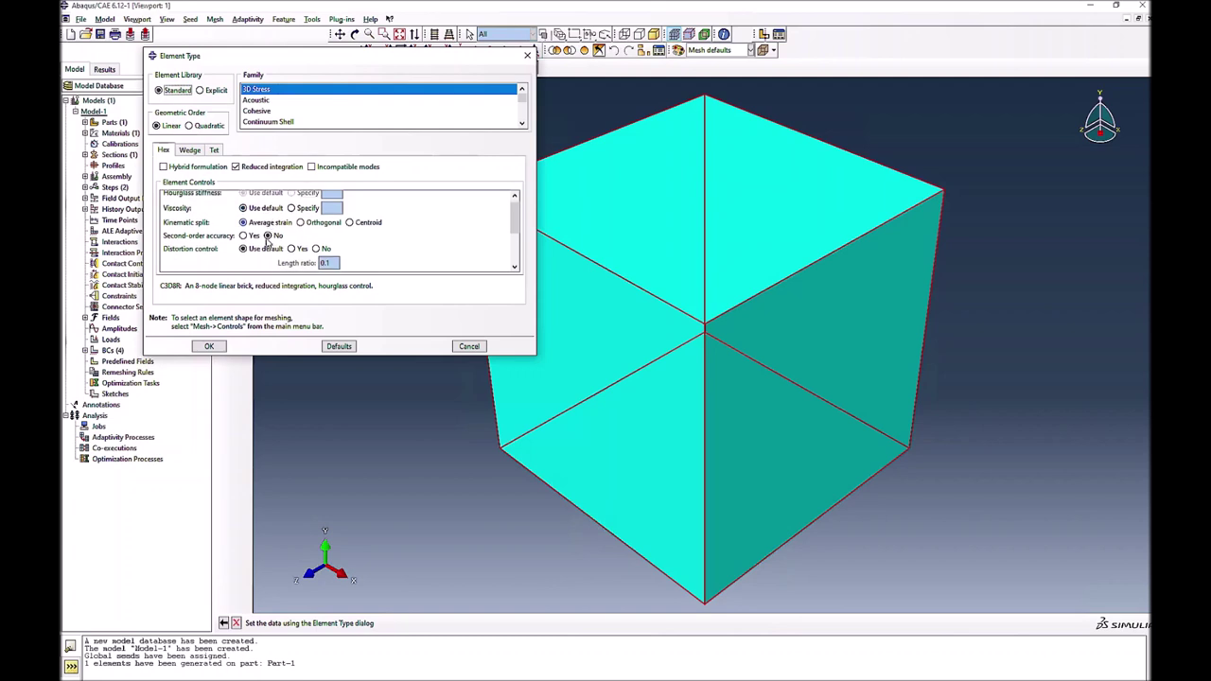
scroll(297, 216, "down", 3)
left_click(276, 258)
left_click(209, 346)
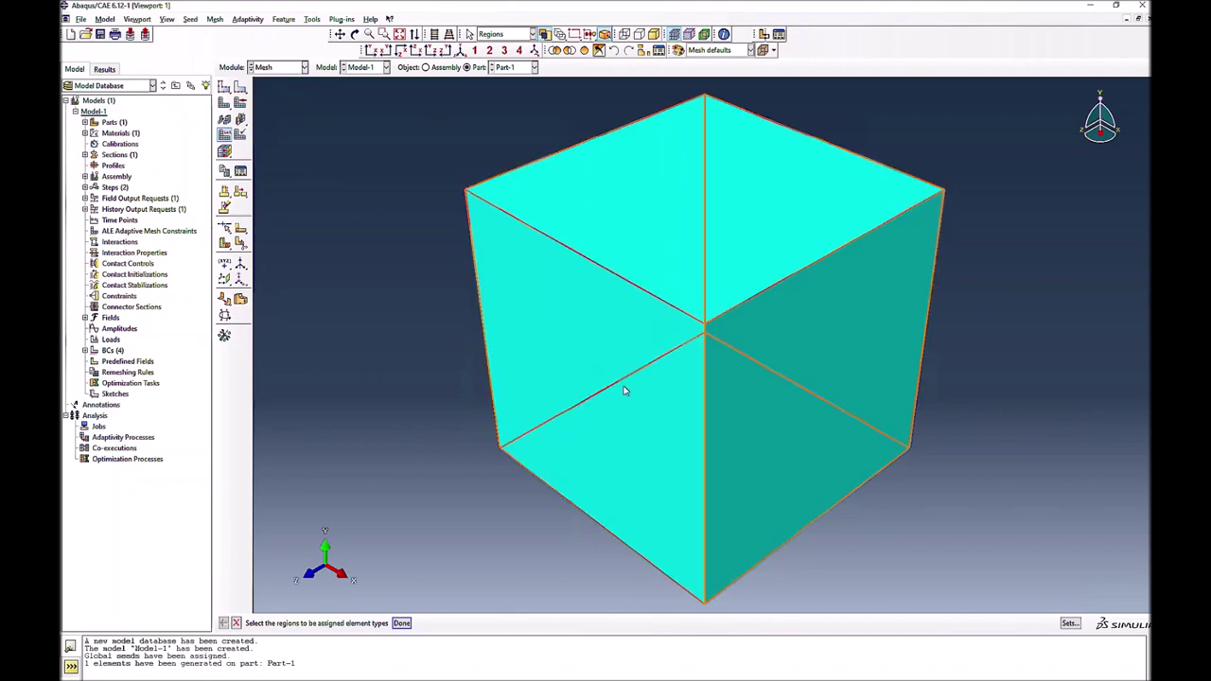
left_click(294, 67)
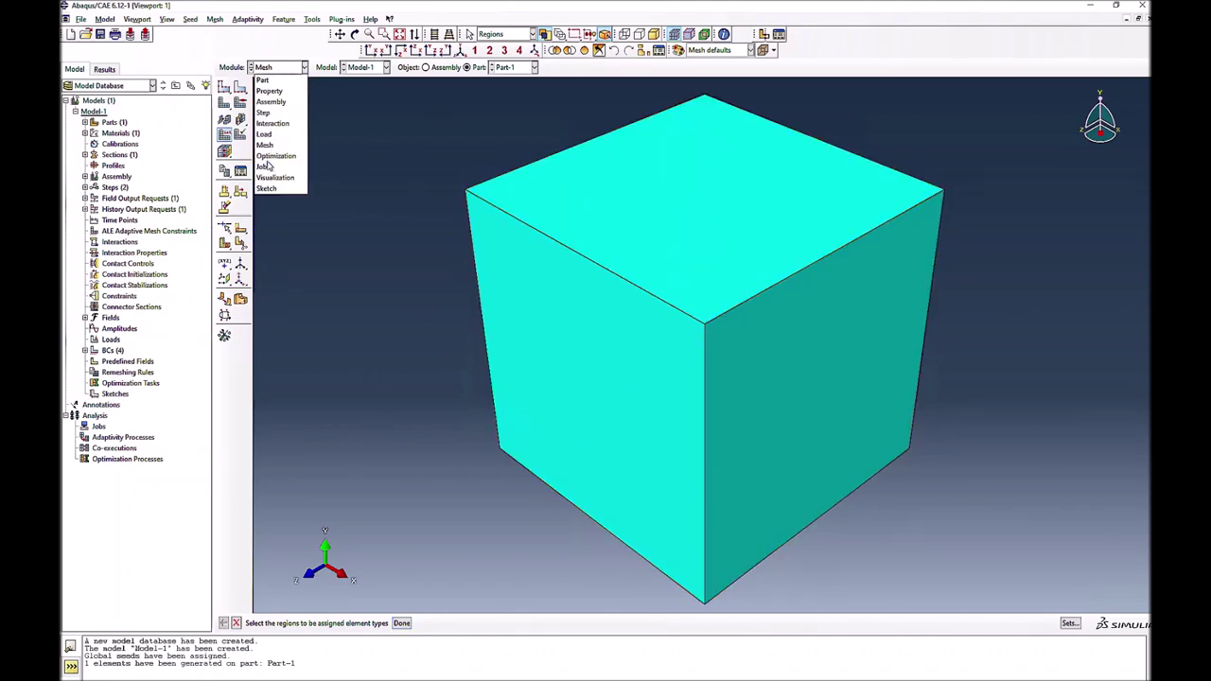
In the Job module, create job CPFEM_try1 for Model-1 and write its input file
left_click(270, 155)
left_click(293, 67)
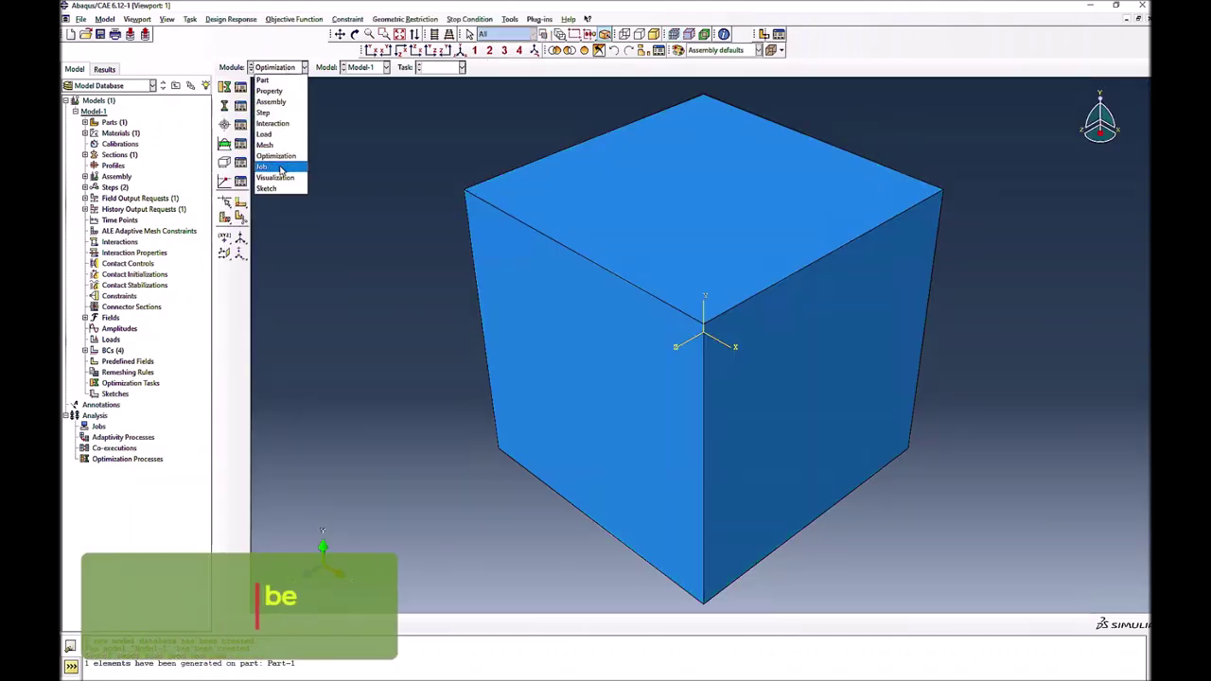
left_click(270, 166)
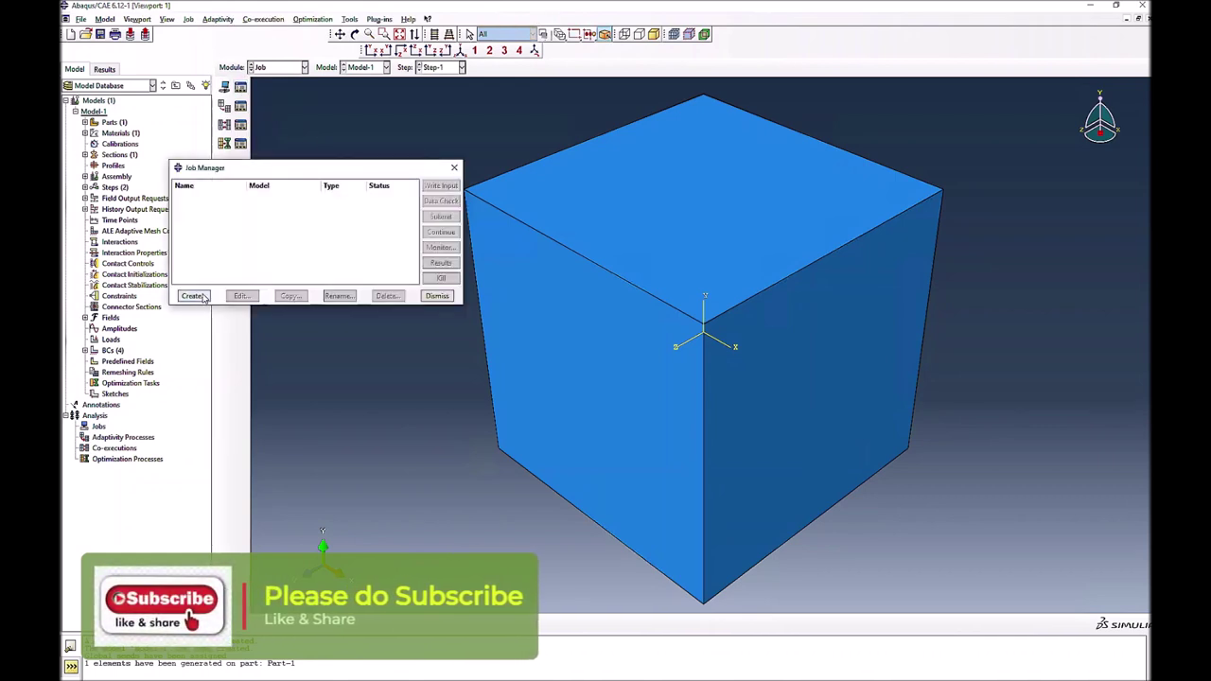
left_click(193, 296)
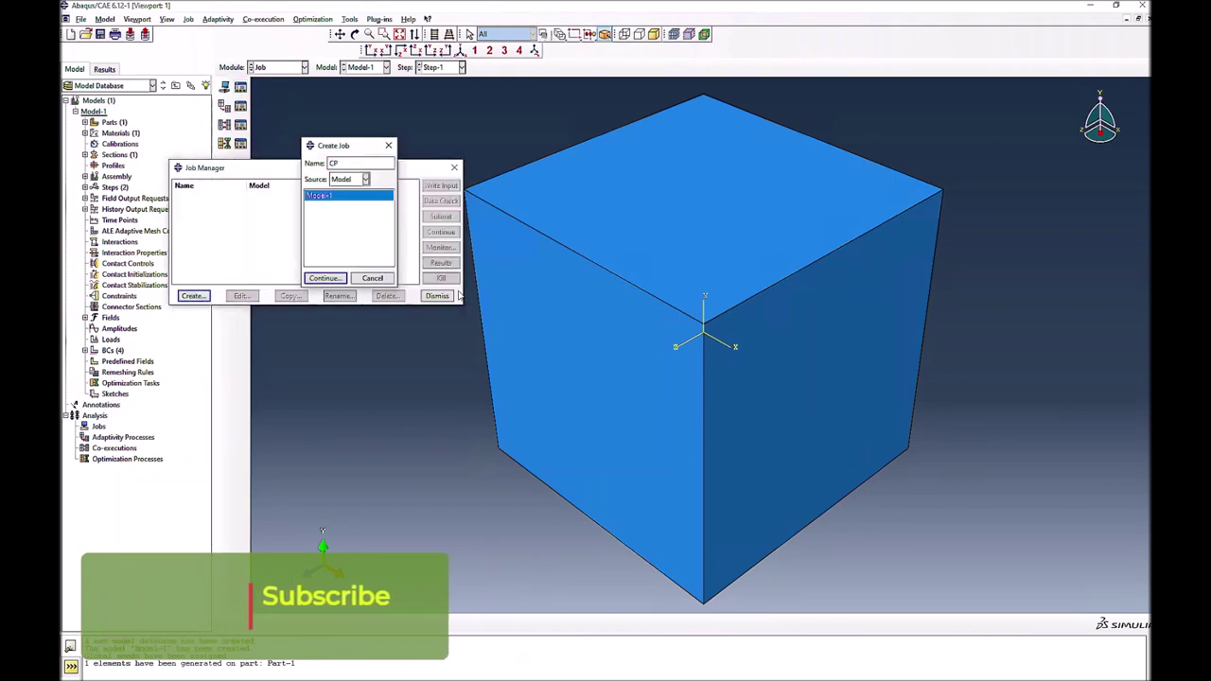
type("CPFEM_try1")
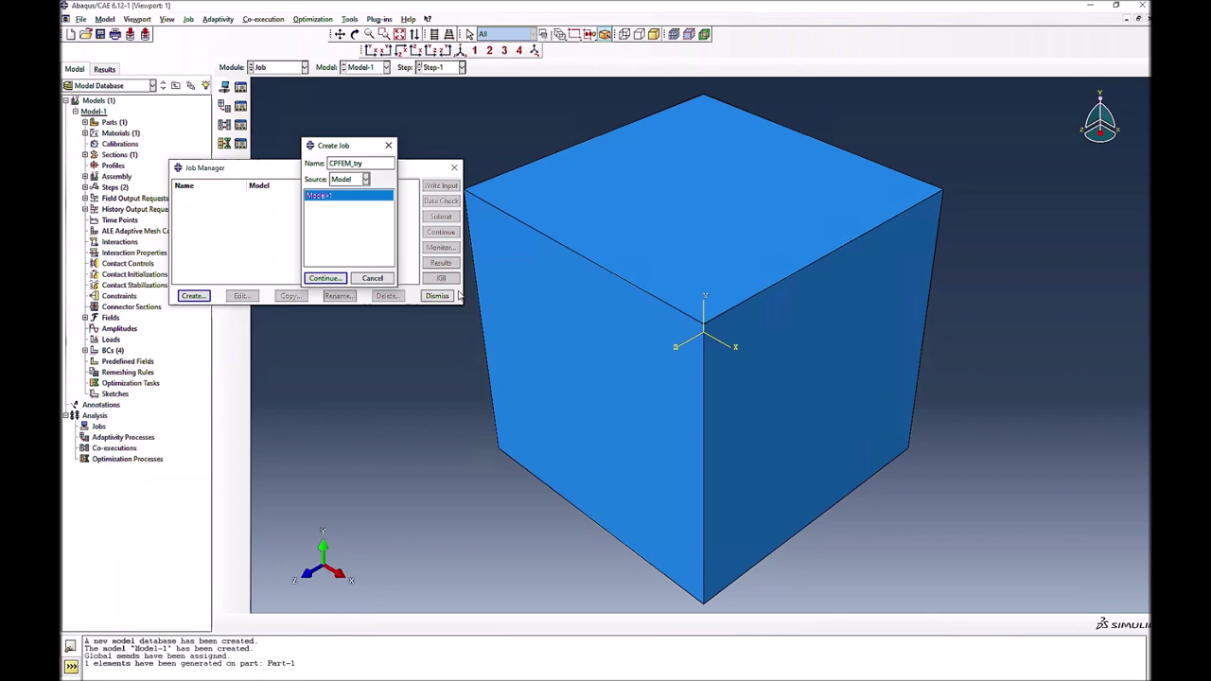
left_click(322, 278)
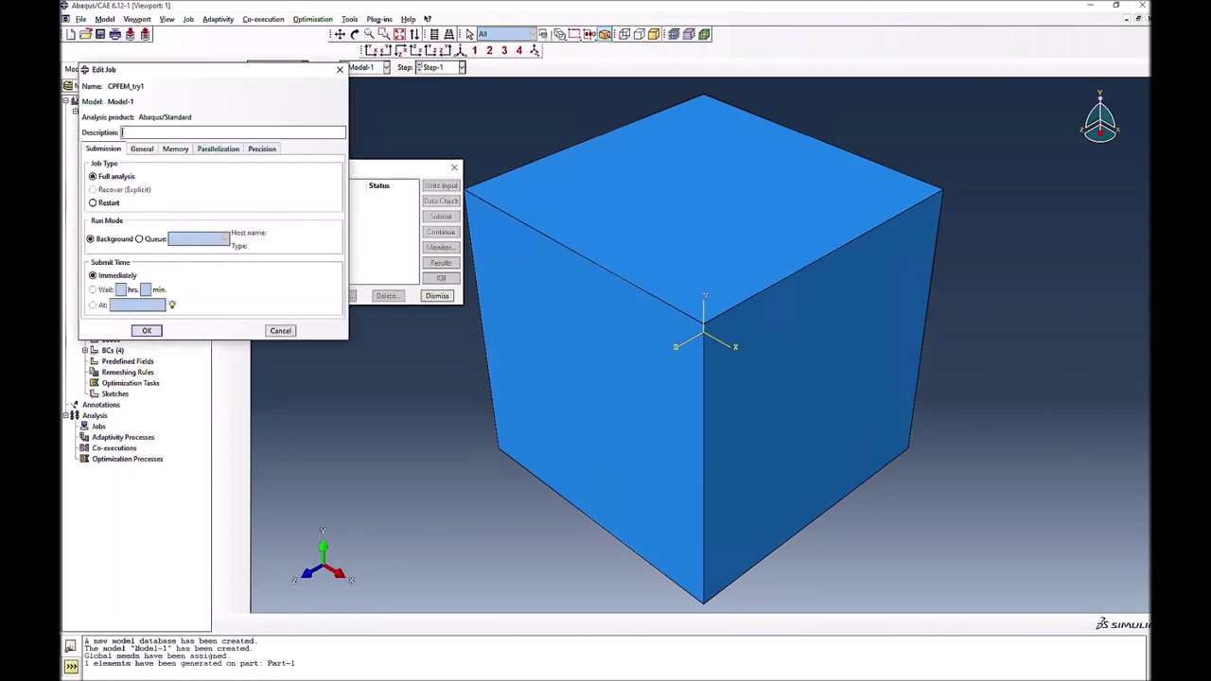
left_click(146, 330)
left_click(438, 190)
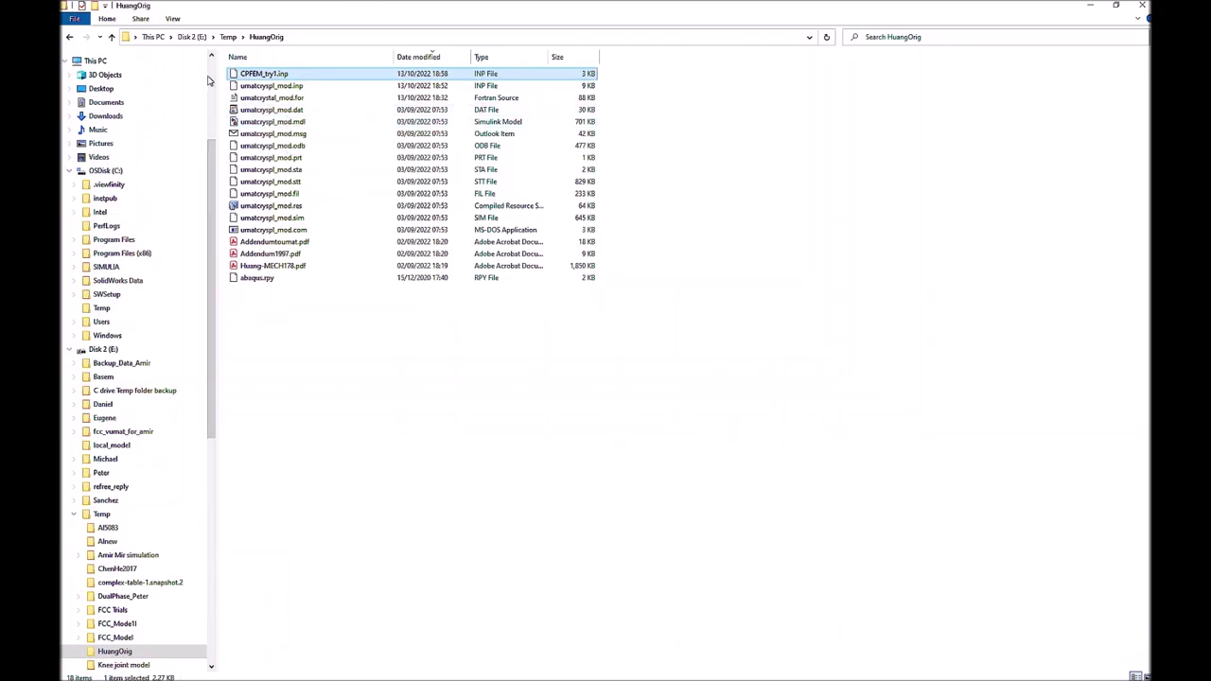
Open CPFEM_try1.inp in Notepad++ and reload the version changed on disk
right_click(266, 76)
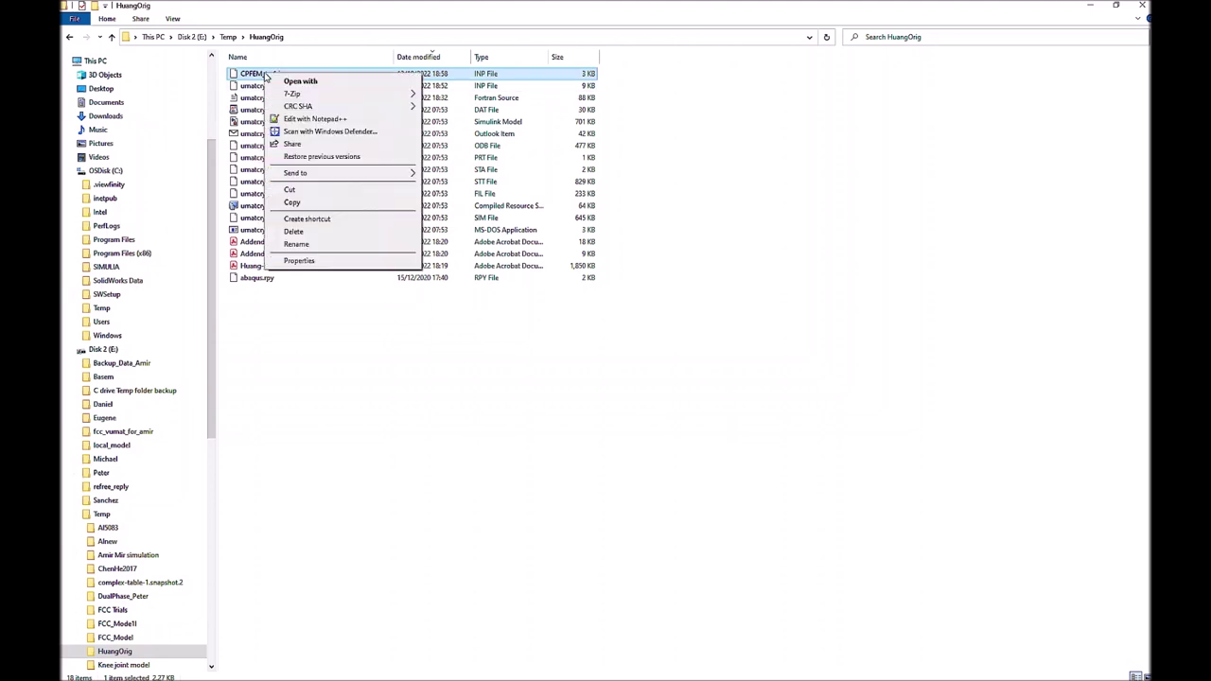
left_click(318, 119)
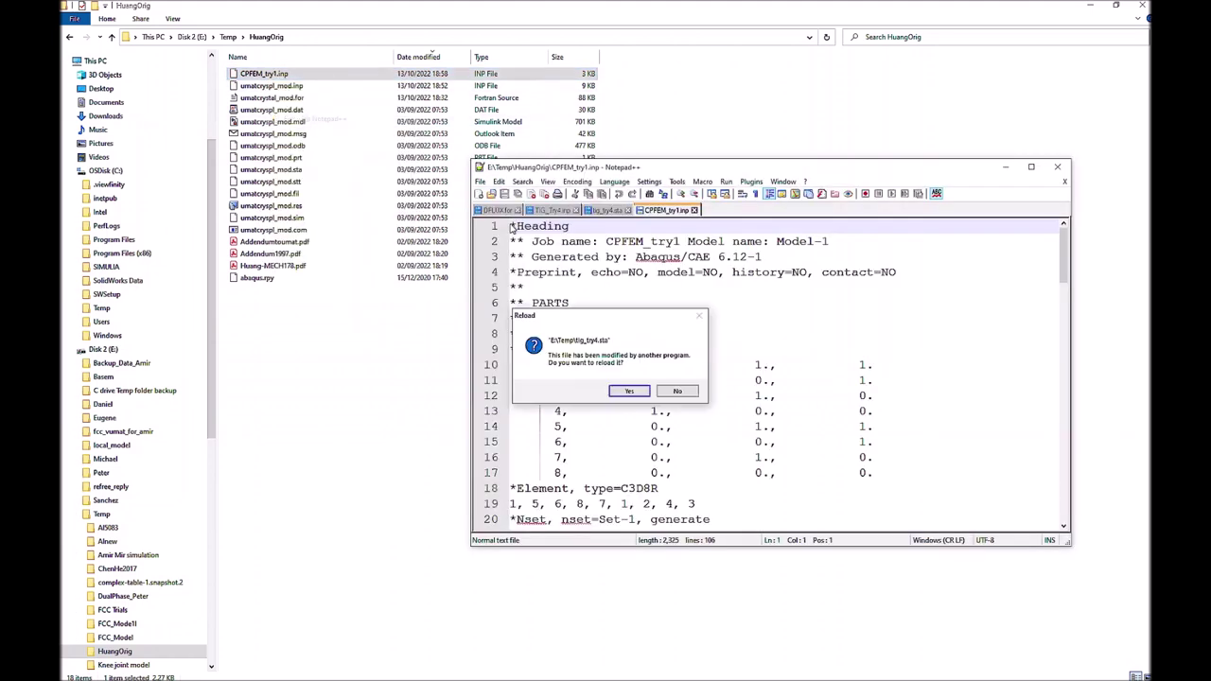
left_click(632, 391)
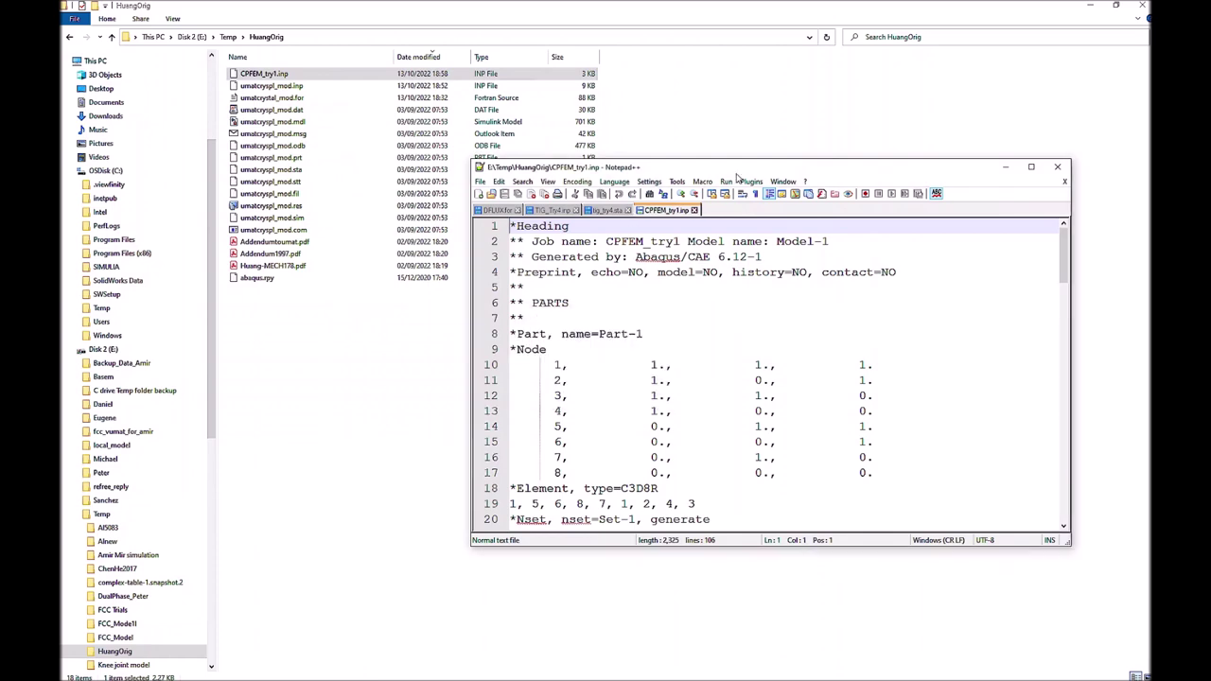
Enlarge the editor, select the Material-1 *Elastic lines 63–64, then minimise it
left_click_drag(753, 168, 799, 50)
left_click_drag(679, 427, 679, 625)
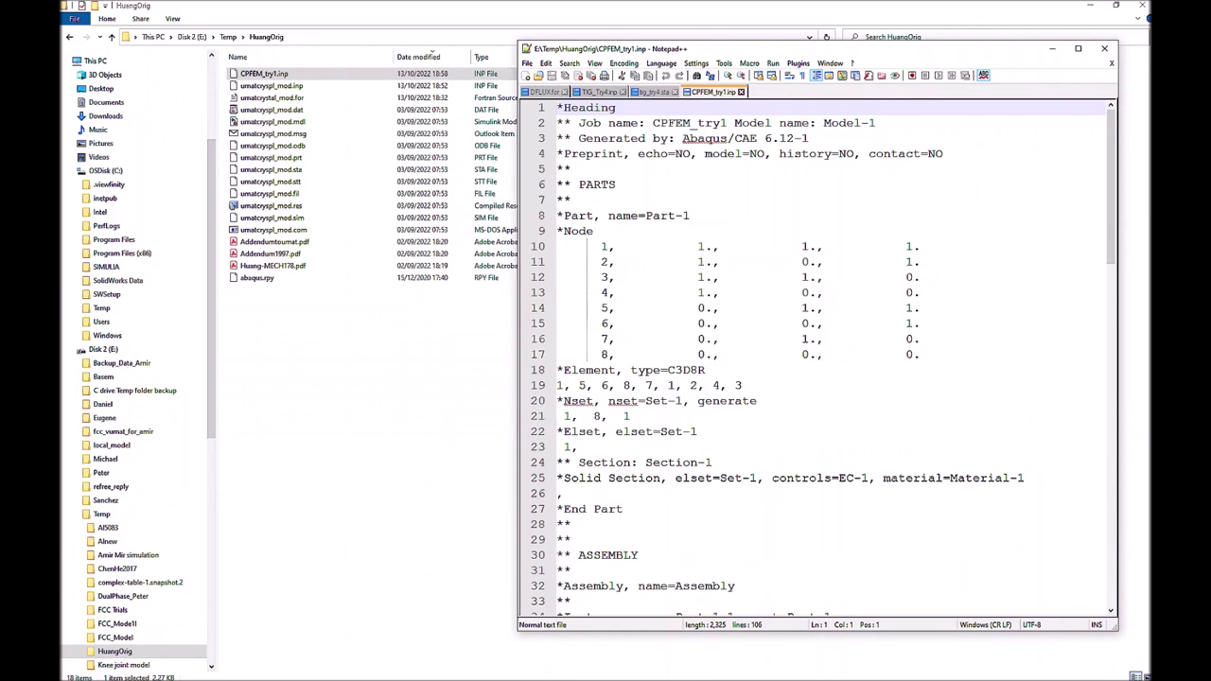
scroll(822, 360, "down", 8)
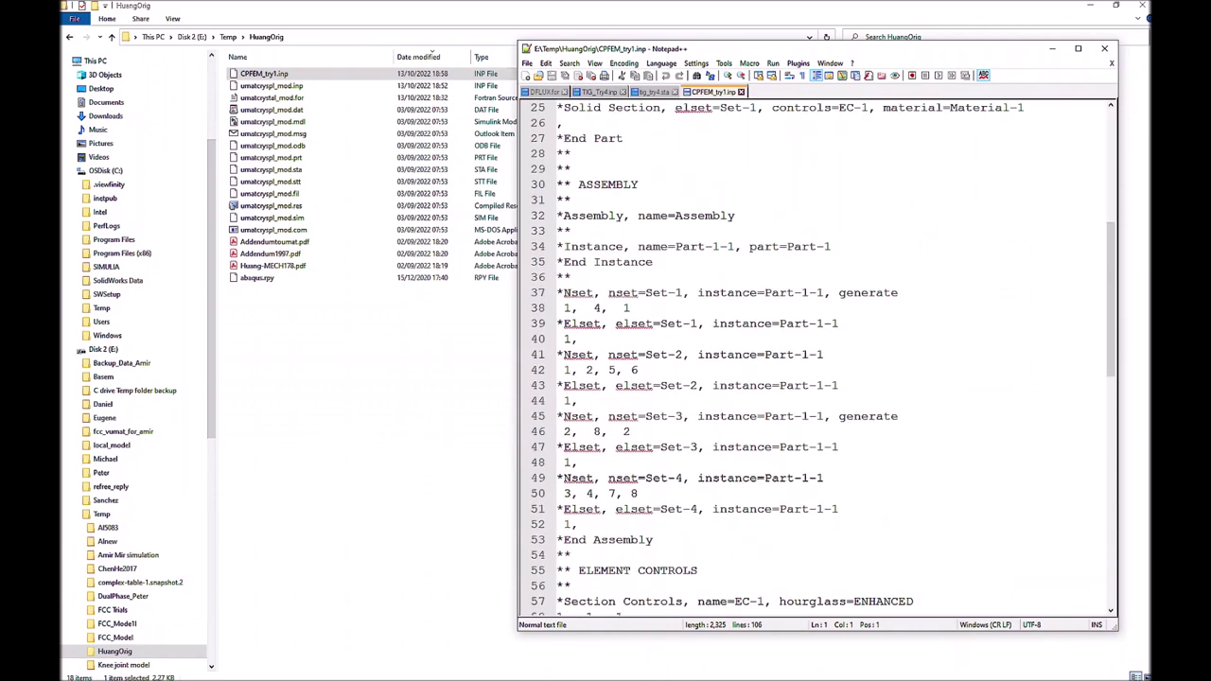
scroll(822, 359, "down", 7)
left_click_drag(661, 385, 558, 370)
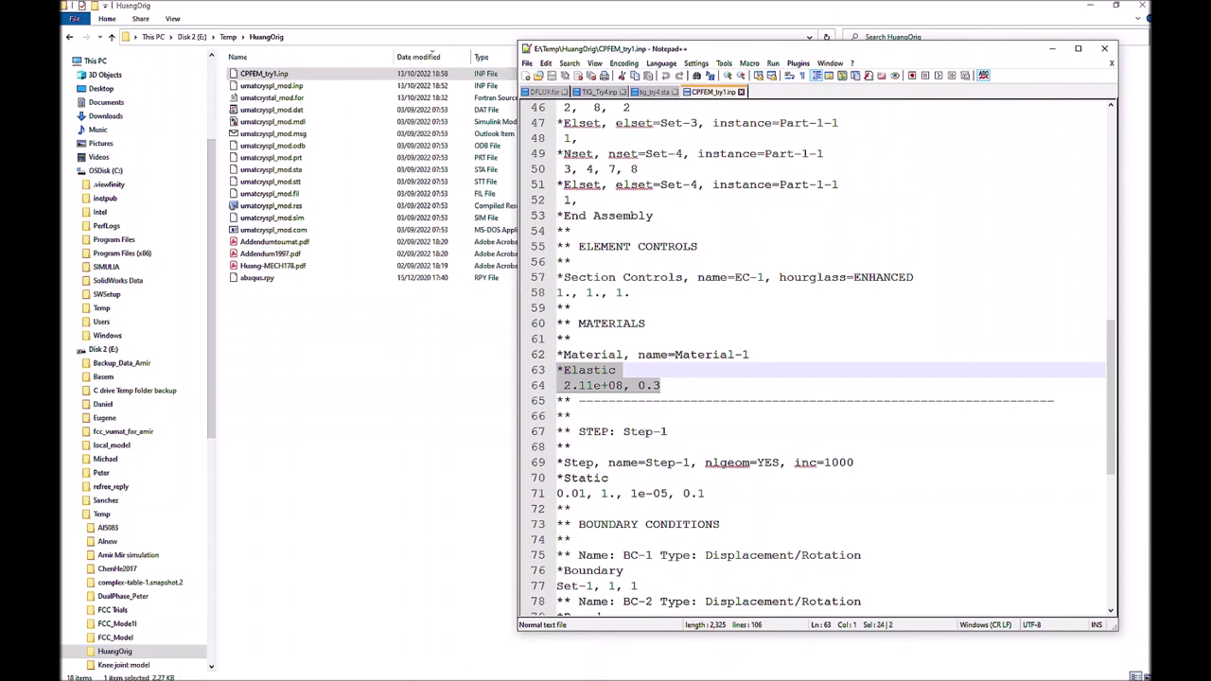
left_click(655, 672)
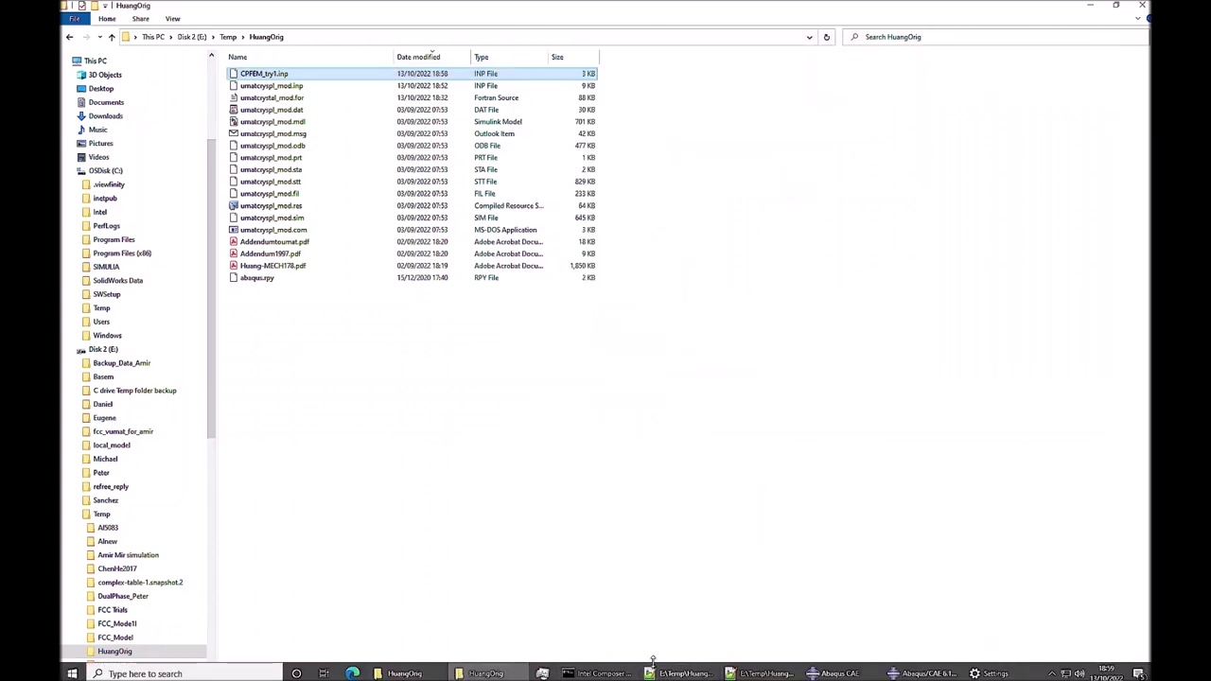
In umatcryspl_mod.inp, start selecting text at the *USER MATERIAL line
left_click(765, 674)
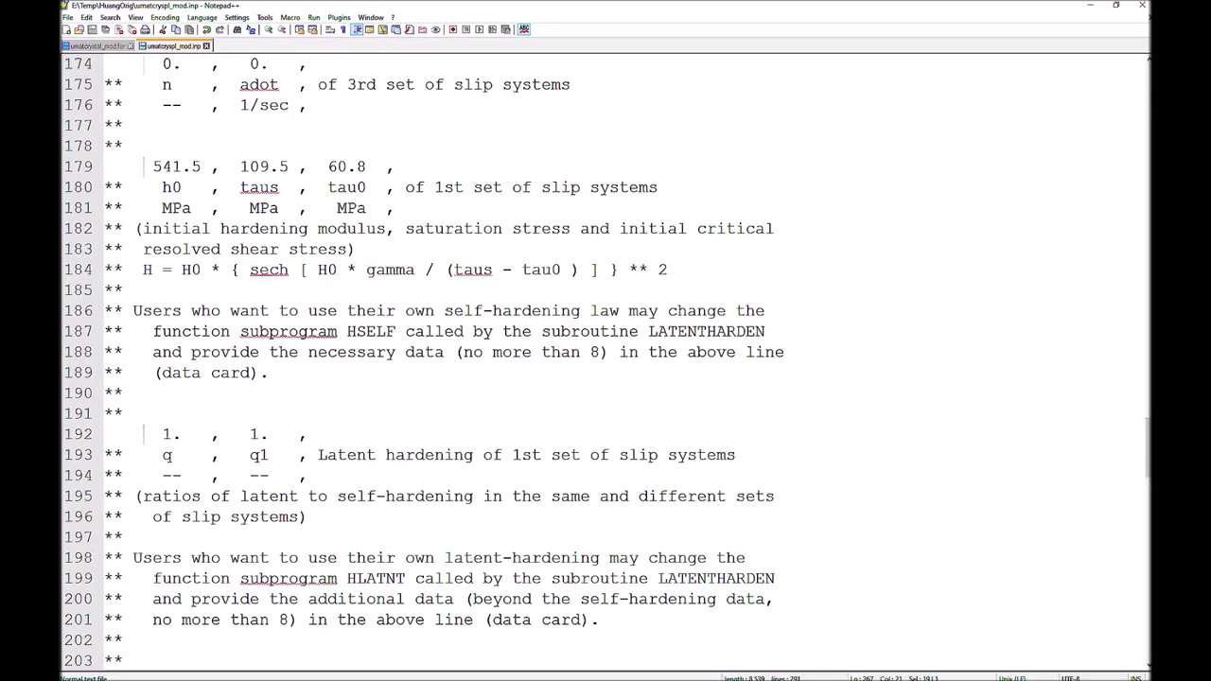
scroll(606, 360, "up", 5)
scroll(606, 360, "up", 20)
scroll(606, 359, "up", 7)
scroll(606, 360, "down", 2)
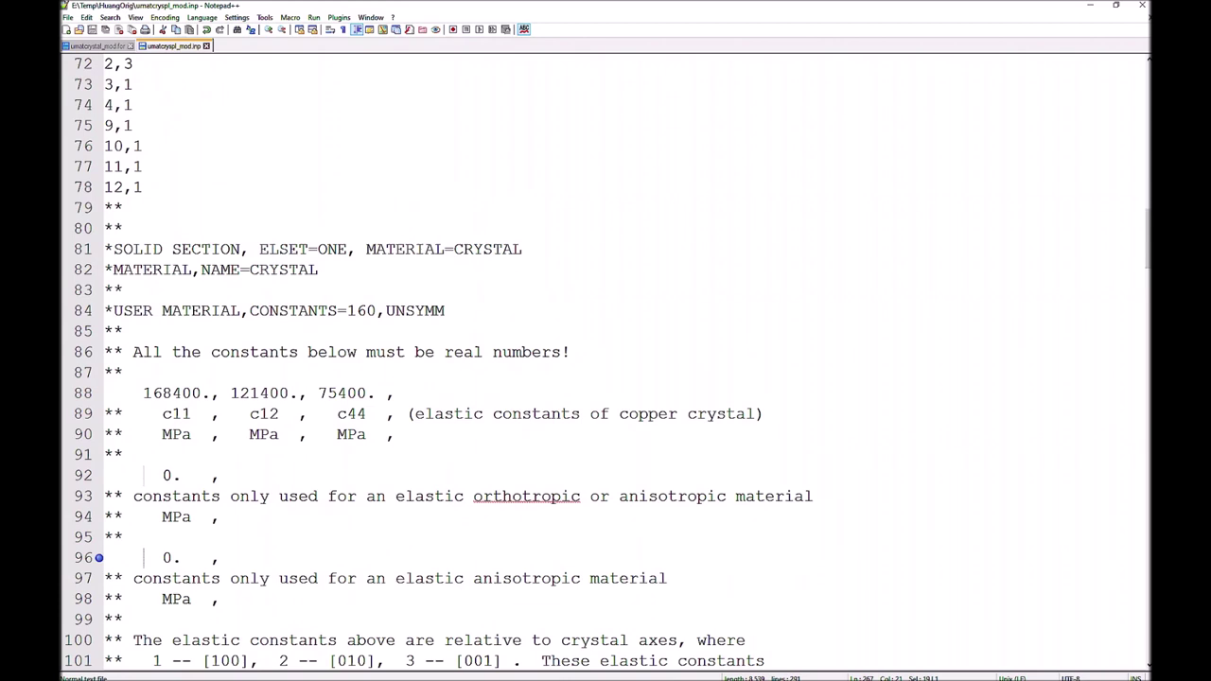
left_click_drag(104, 290, 219, 558)
Extend the selection through the *DEPVAR 125 lines and return to CPFEM_try1.inp
scroll(220, 558, "down", 3)
scroll(414, 610, "down", 20)
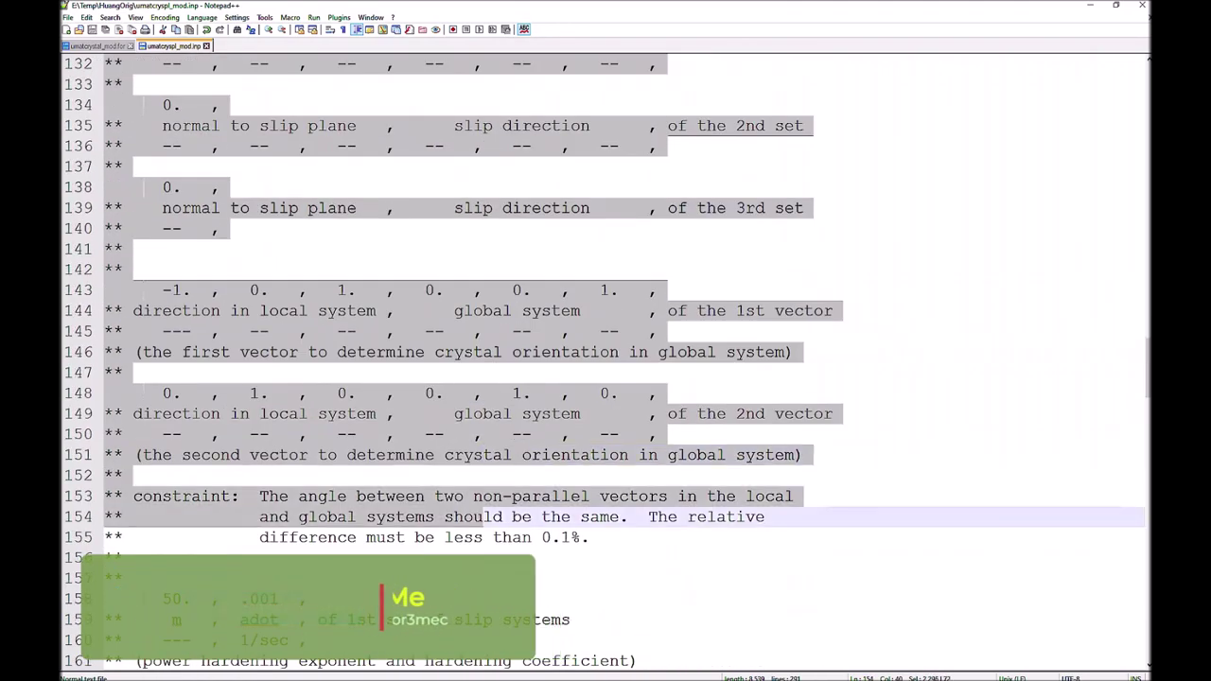
scroll(414, 610, "down", 20)
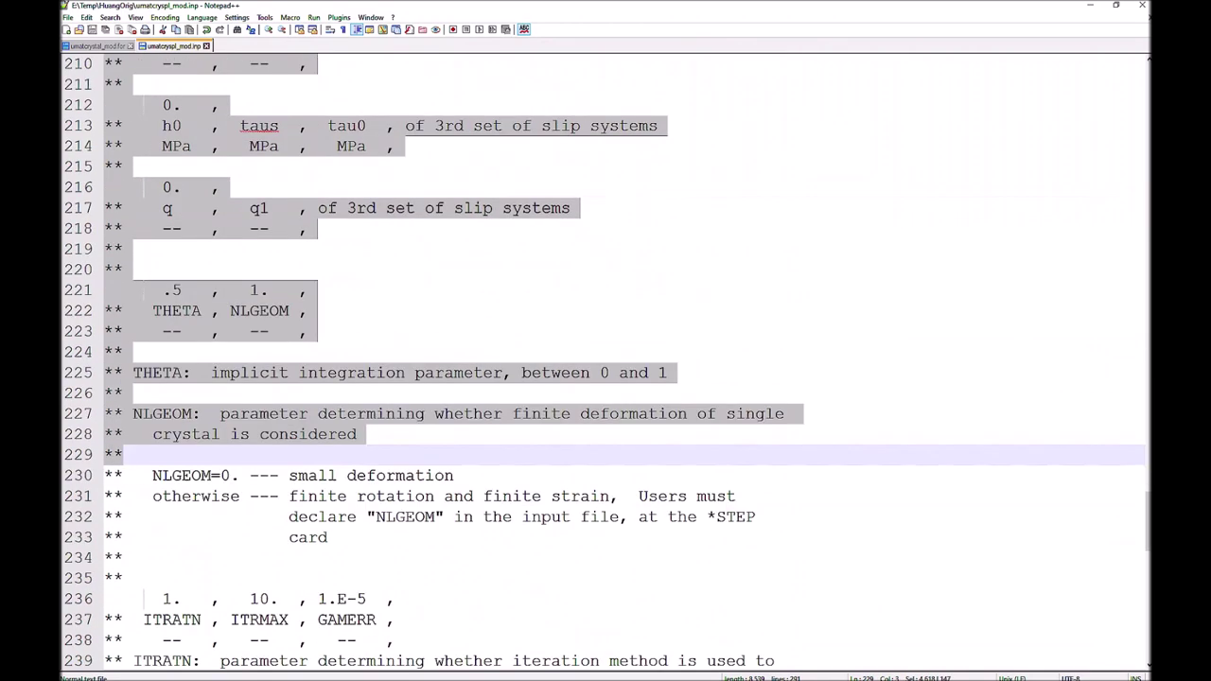
scroll(414, 610, "down", 5)
left_click_drag(123, 269, 123, 517)
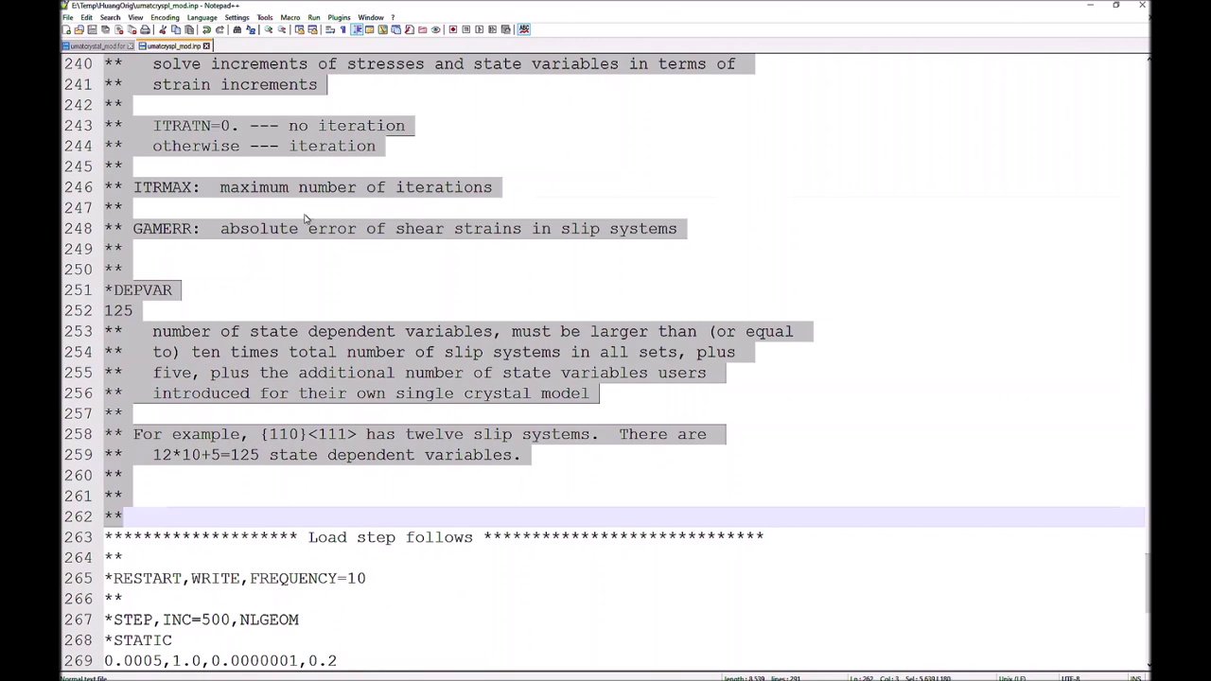
mouse_move(312, 674)
left_click(485, 674)
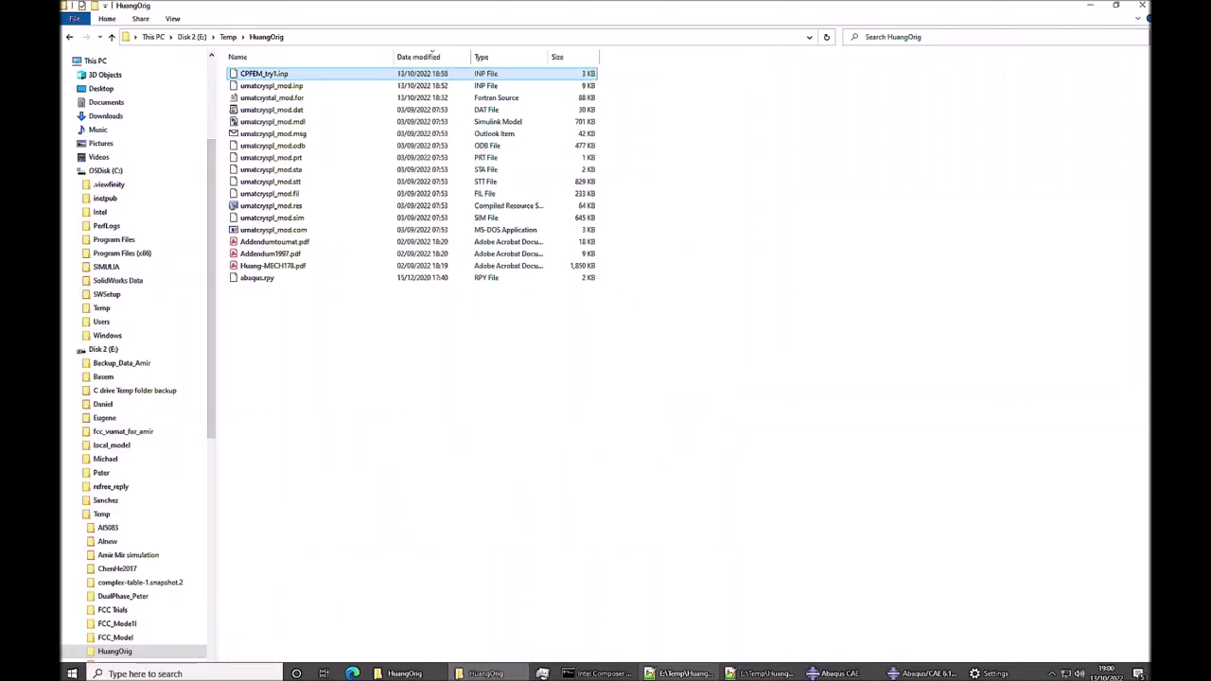
Paste the user-material block over the *Elastic lines and review the inserted text
left_click(679, 672)
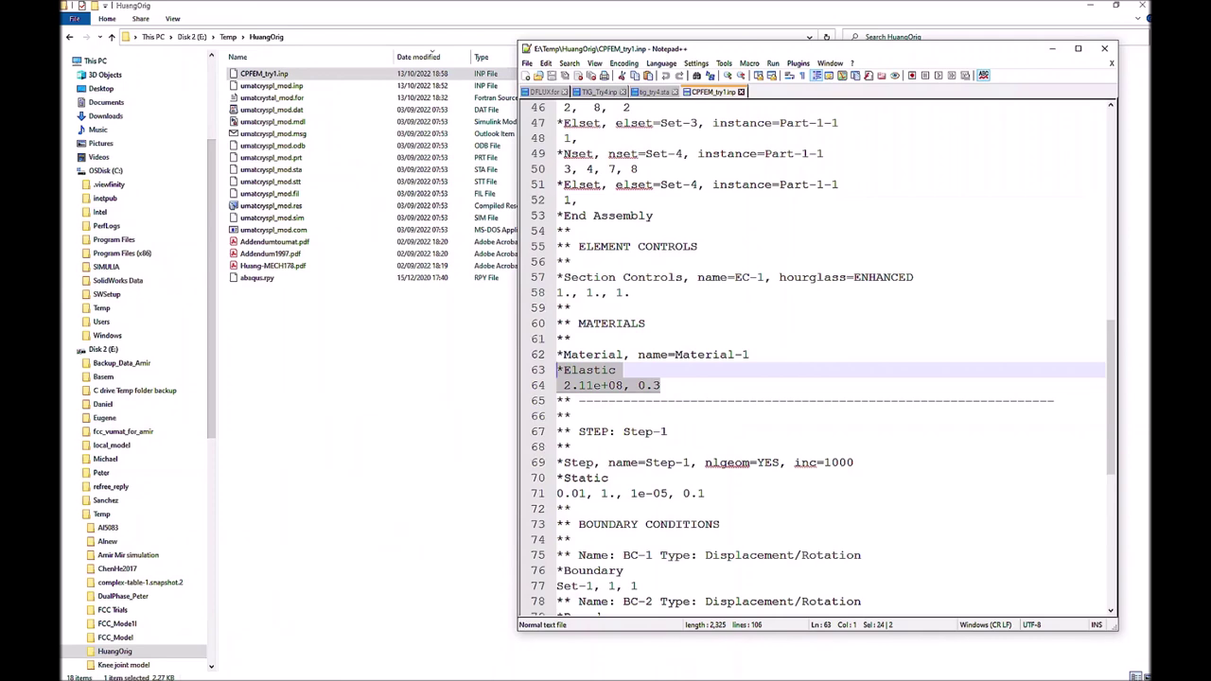
key("ctrl+v")
scroll(819, 360, "down", 4)
scroll(818, 359, "up", 15)
scroll(818, 360, "up", 10)
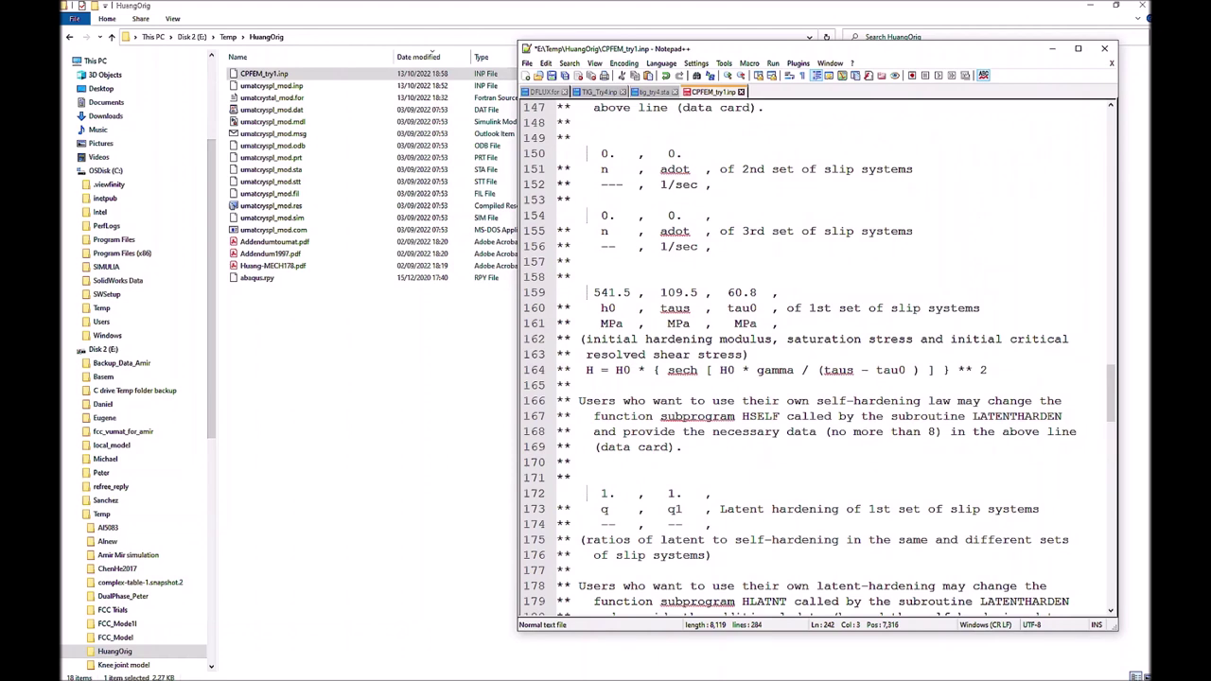
scroll(818, 360, "up", 9)
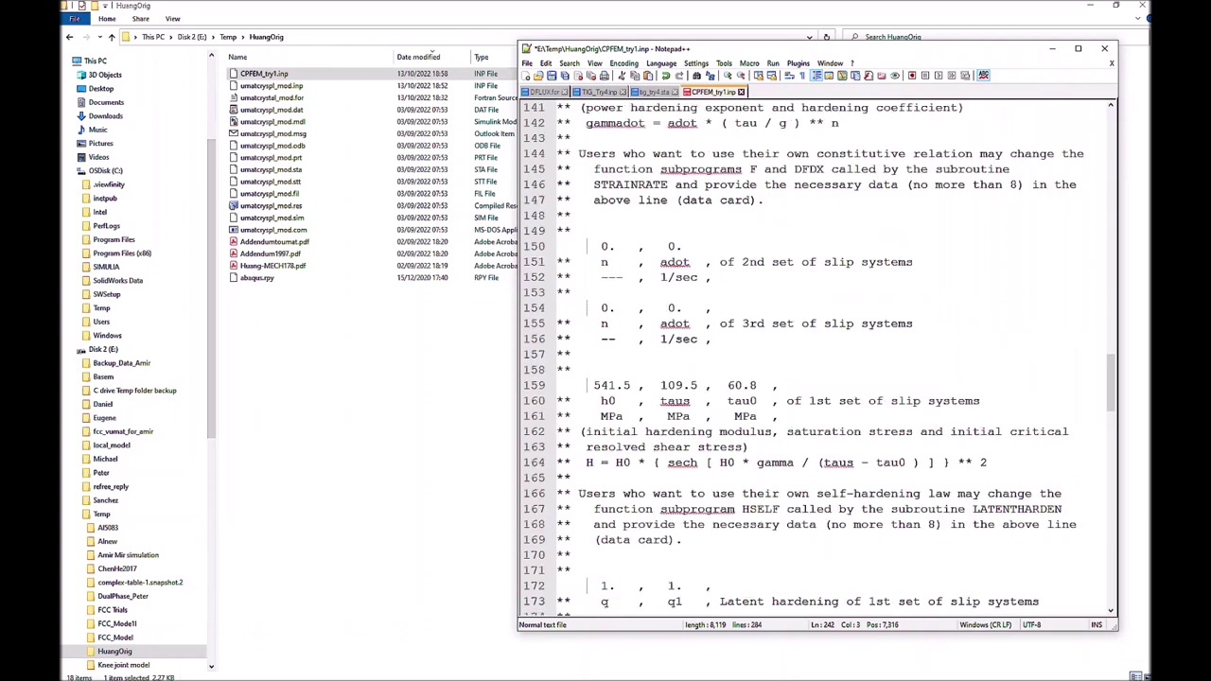
scroll(818, 360, "up", 1)
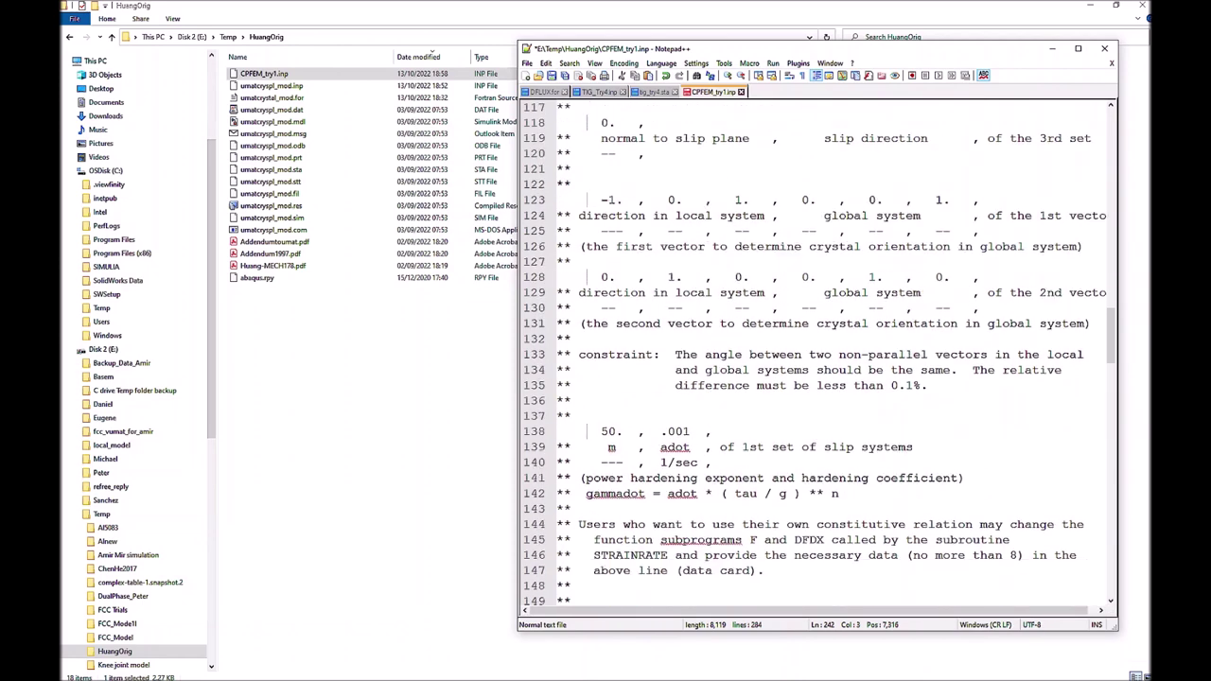
scroll(818, 360, "up", 1)
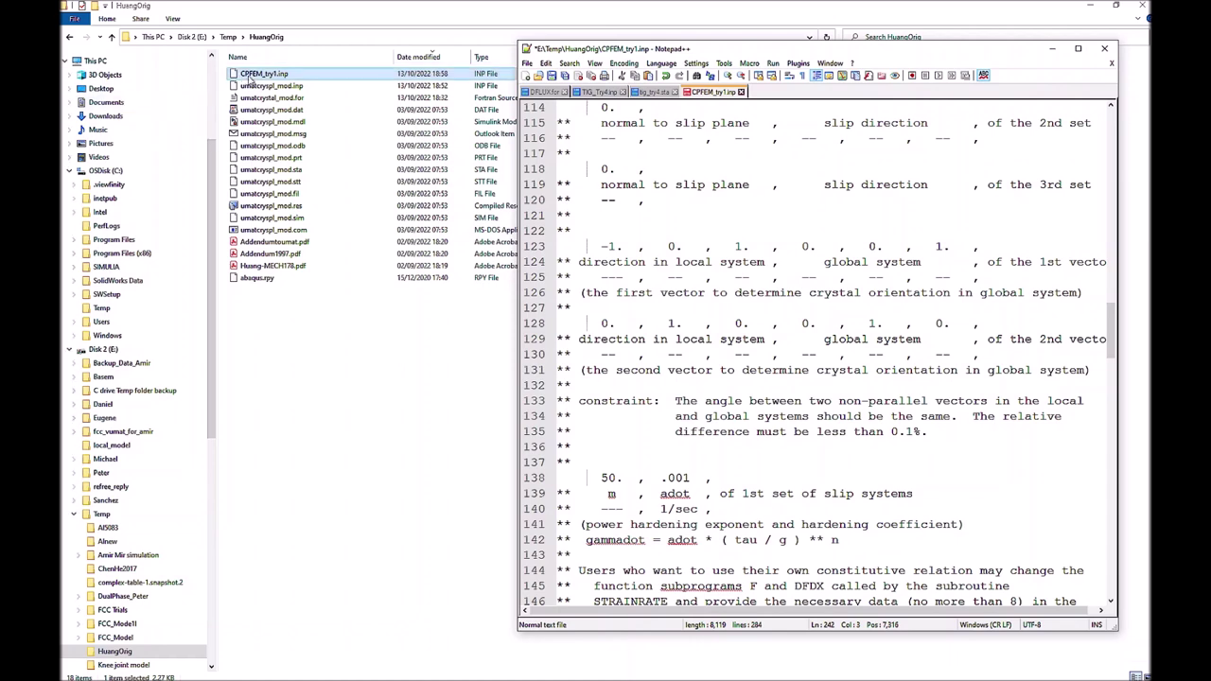
scroll(819, 360, "down", 20)
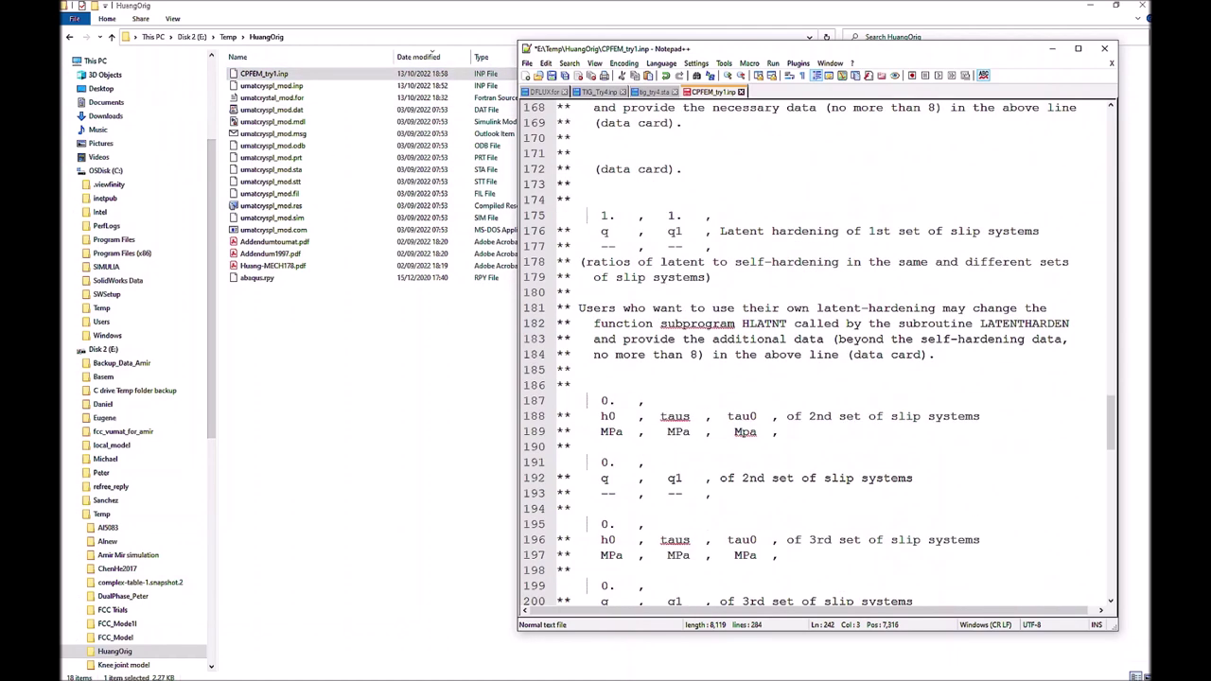
scroll(818, 360, "down", 5)
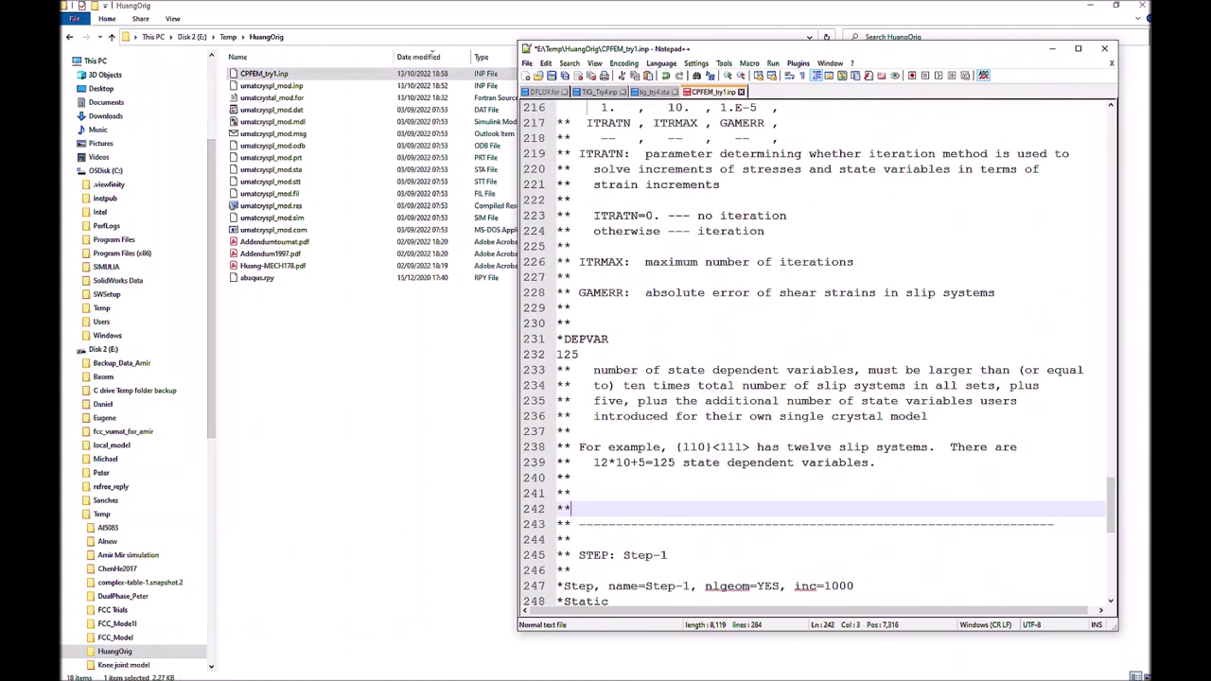
Check the *DEPVAR 125 count and the SDV element output request
left_click(578, 354)
key("shift+Home")
scroll(819, 360, "down", 11)
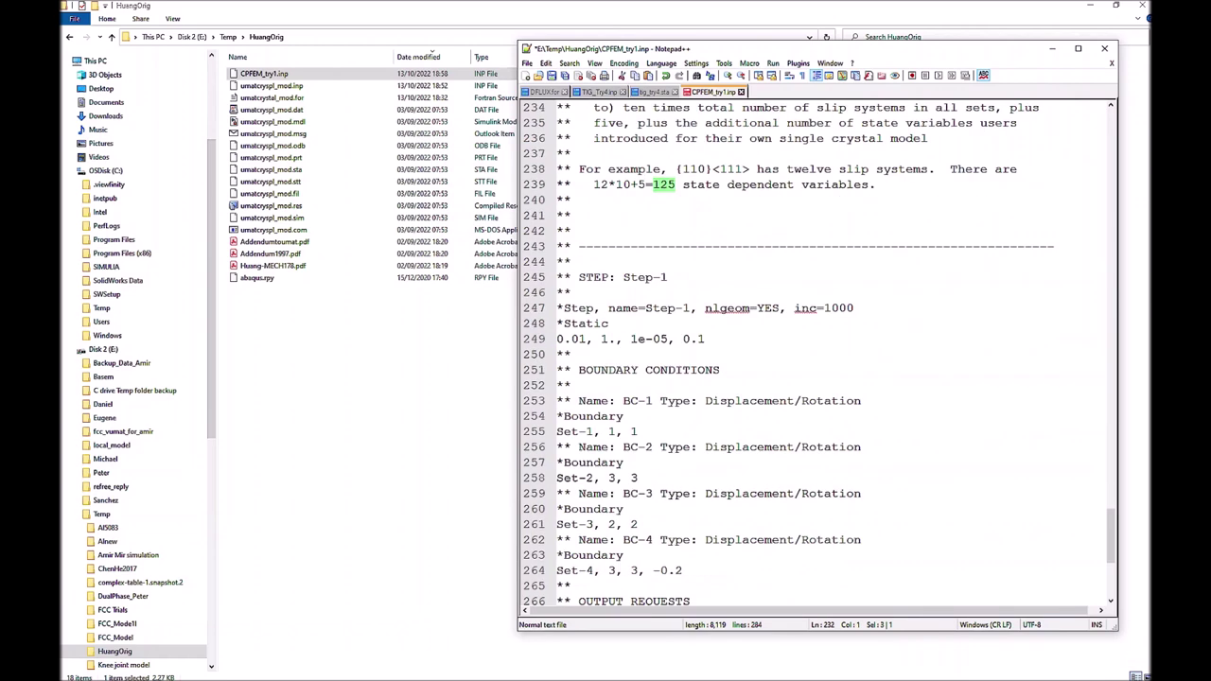
scroll(819, 360, "down", 2)
left_click_drag(758, 463, 734, 463)
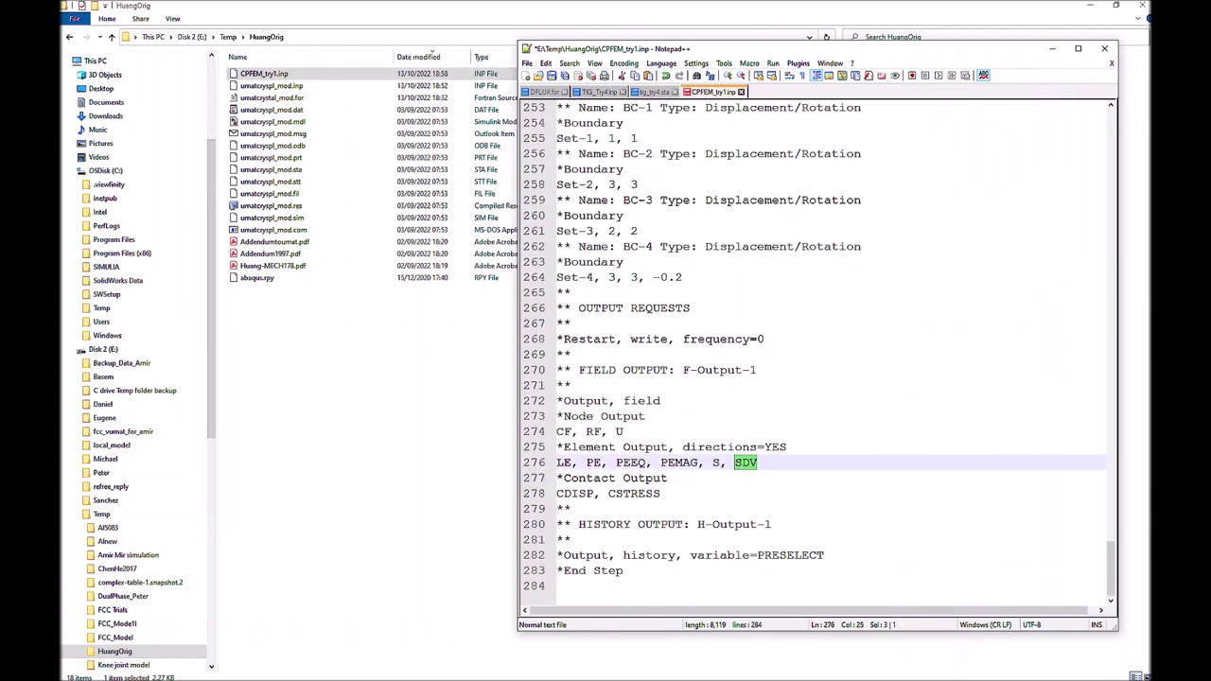
left_click(350, 387)
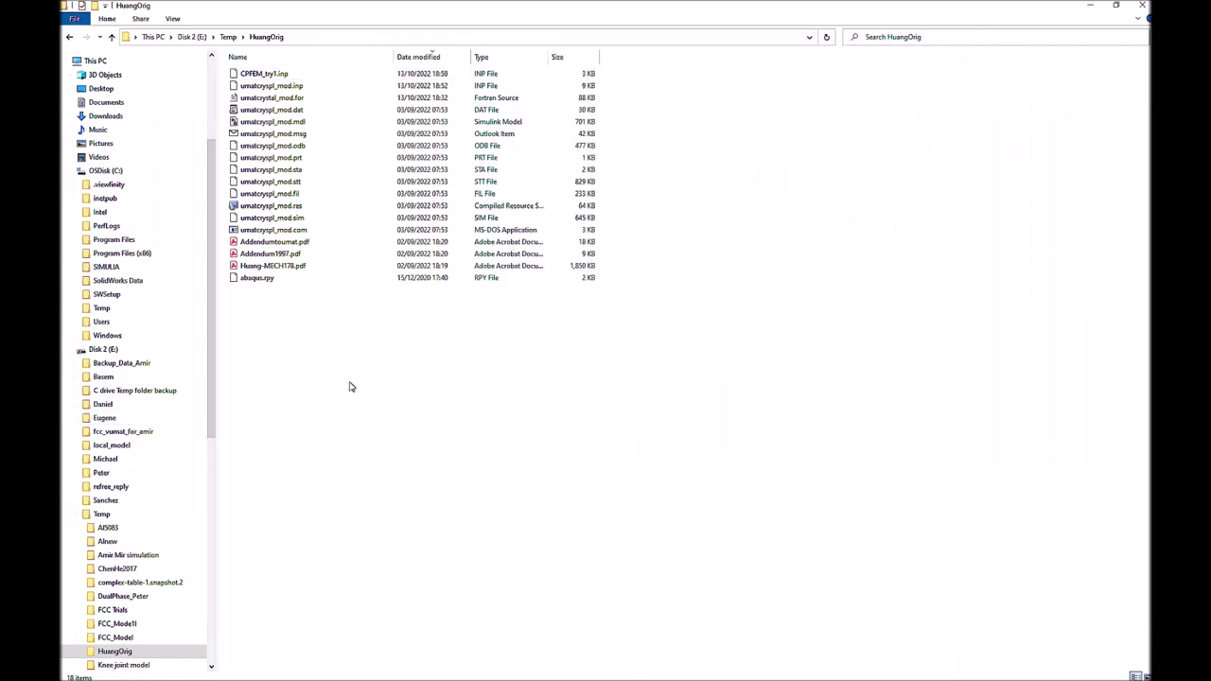
Run 'abaqus job=CPFEM_try1 user=umatcrystal_mod.for double inter' in the Intel Composer prompt
left_click(947, 673)
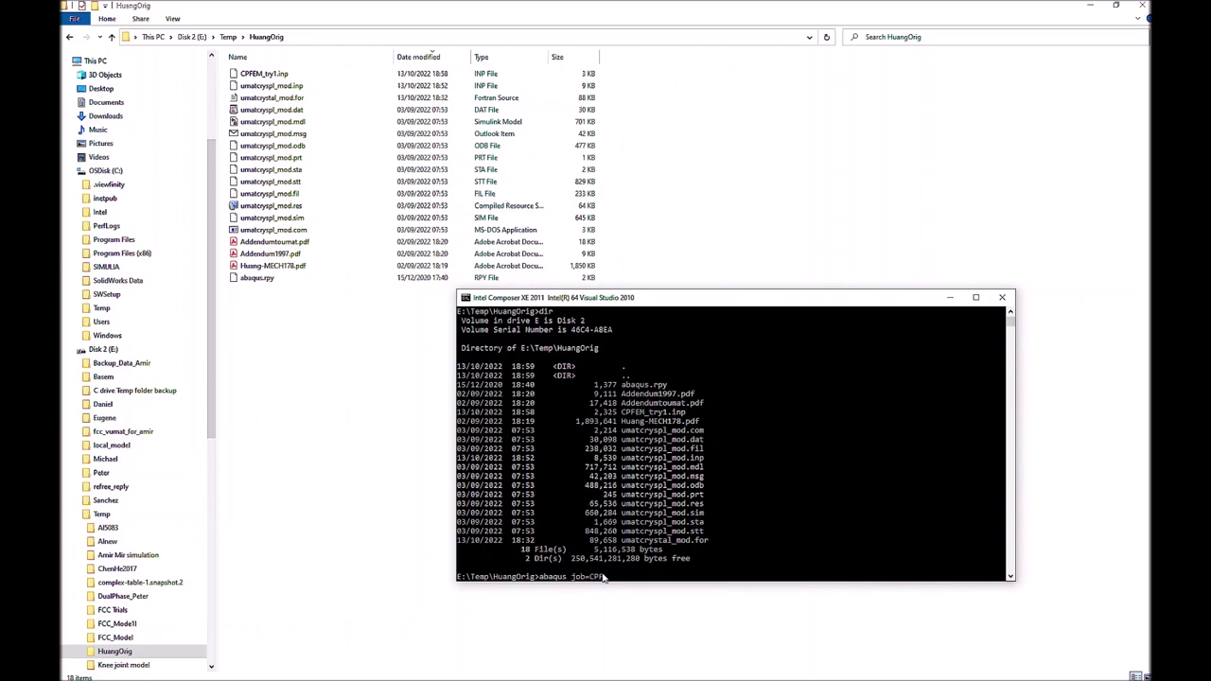
key("Tab")
type("cryspl_mod.")
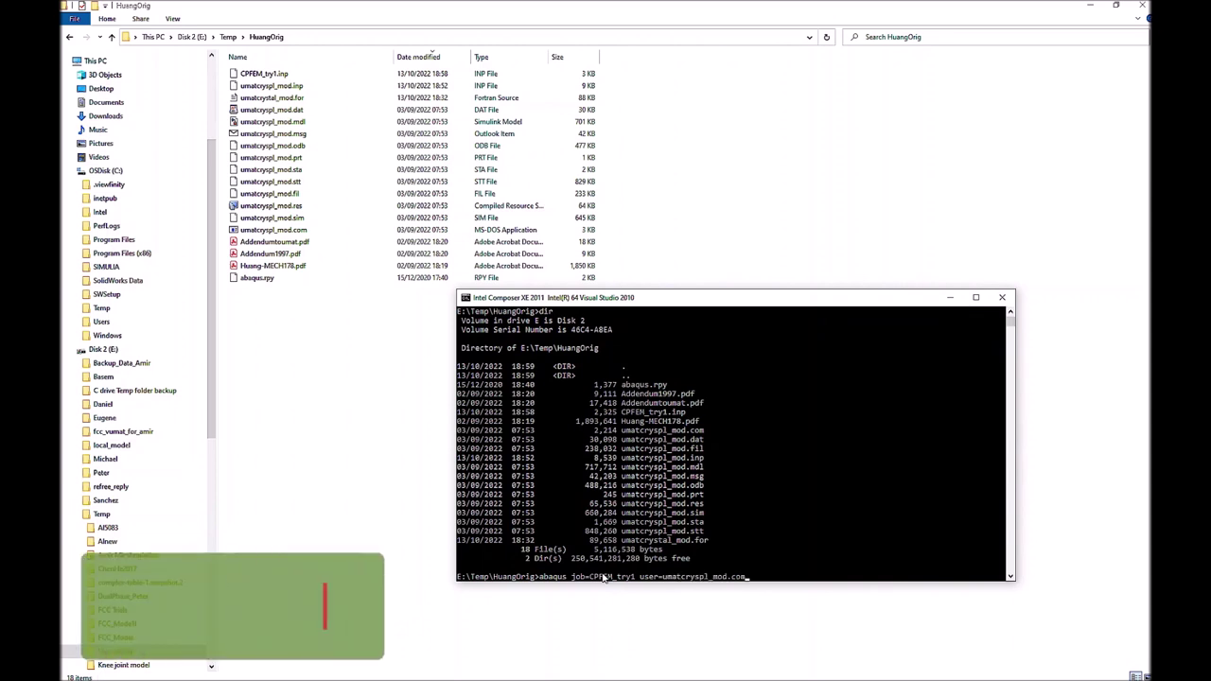
type("f")
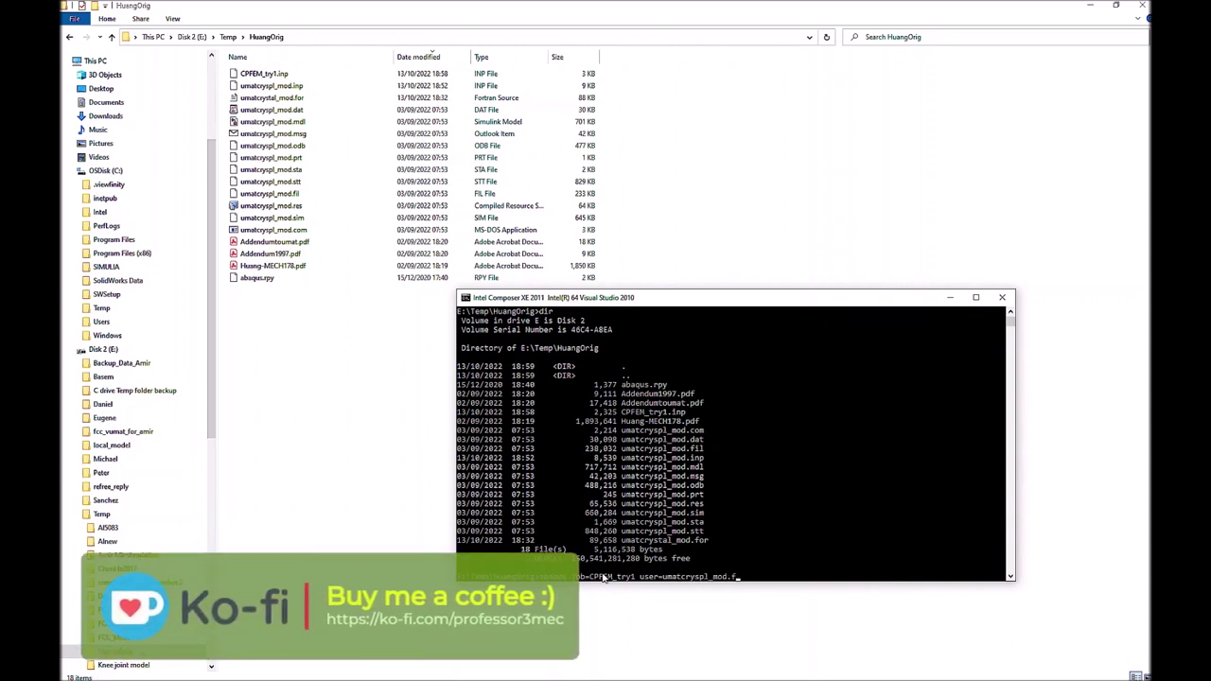
key("BackSpace")
key("BackSpace")
type("o")
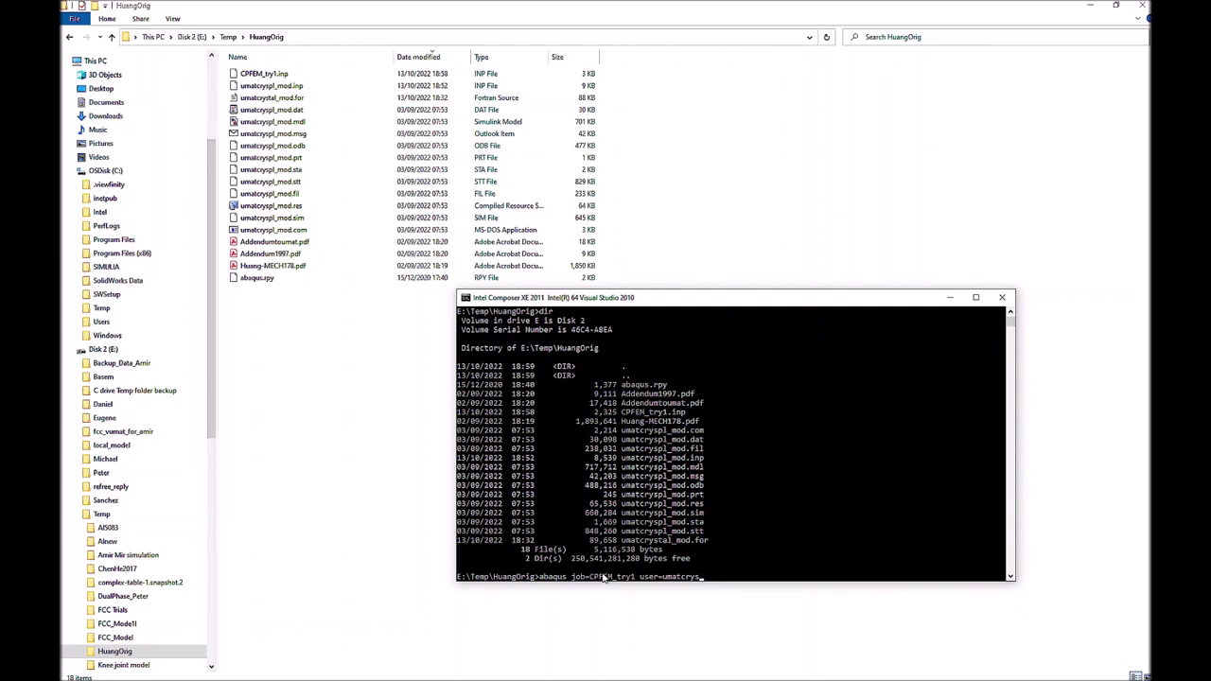
type("_mod.for double inter")
key("Return")
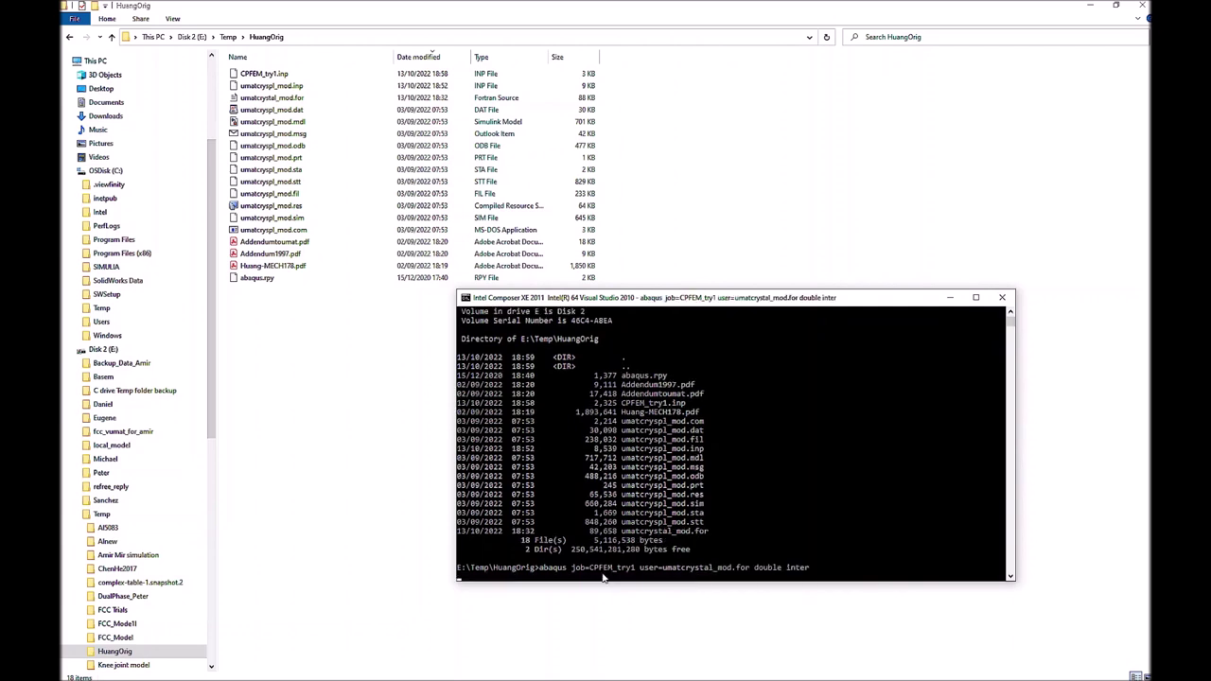
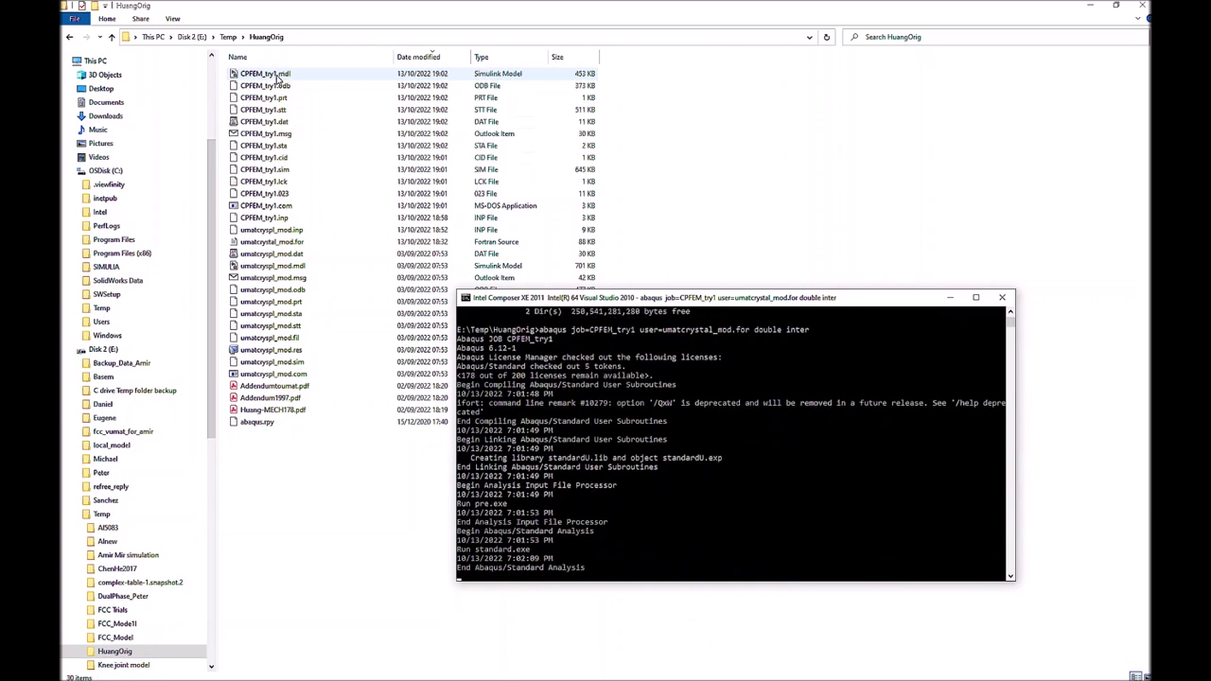
Check the CPFEM_try1.odb file options, then open CPFEM_try1.sta as text to confirm the run completed
right_click(277, 80)
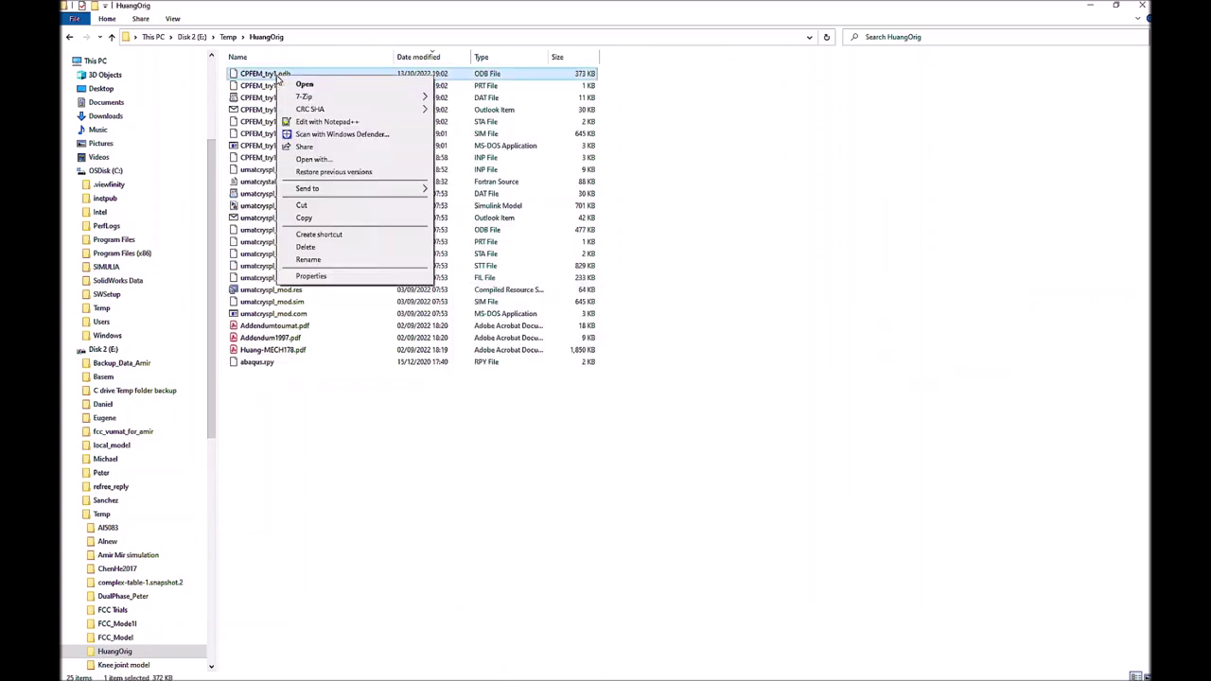
left_click(263, 100)
right_click(237, 122)
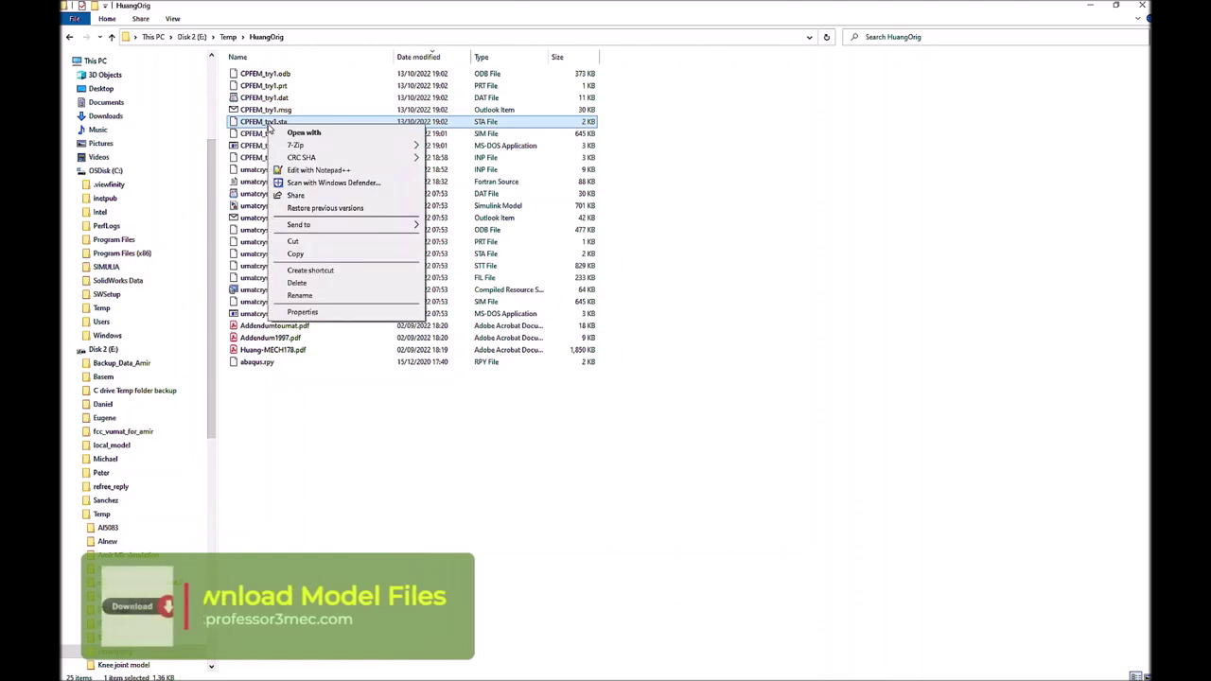
left_click(303, 169)
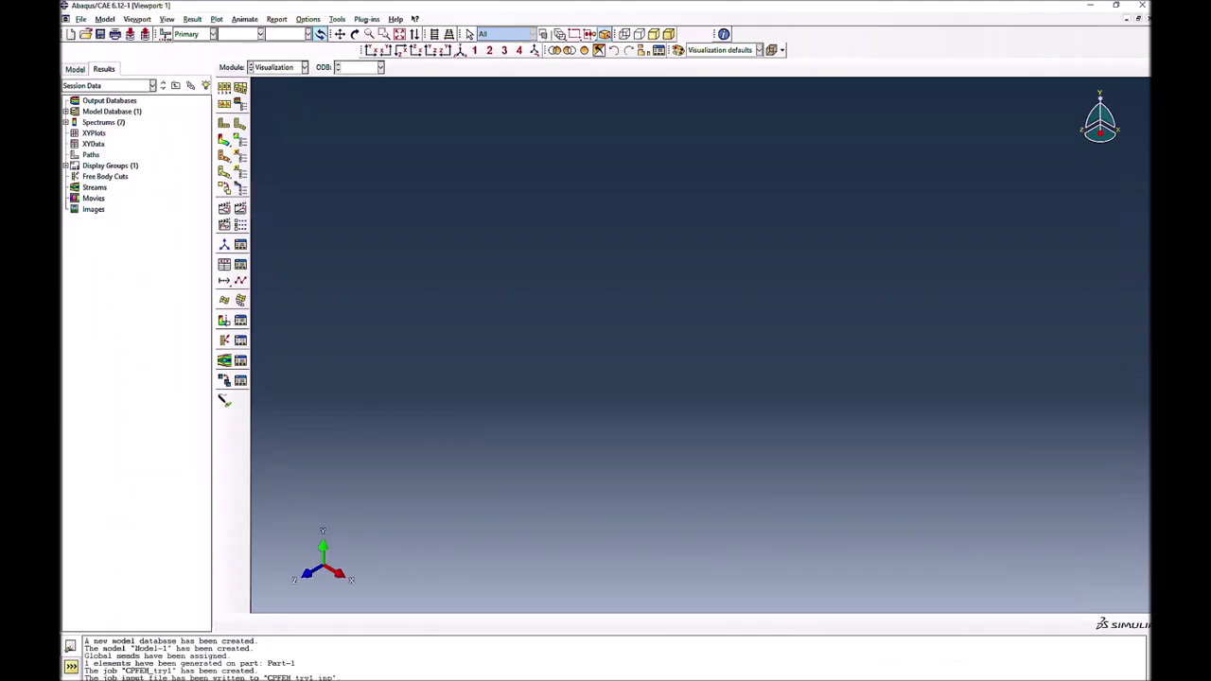
Open CPFEM_try1.odb and contour the cube with Mises stress
key("ctrl+o")
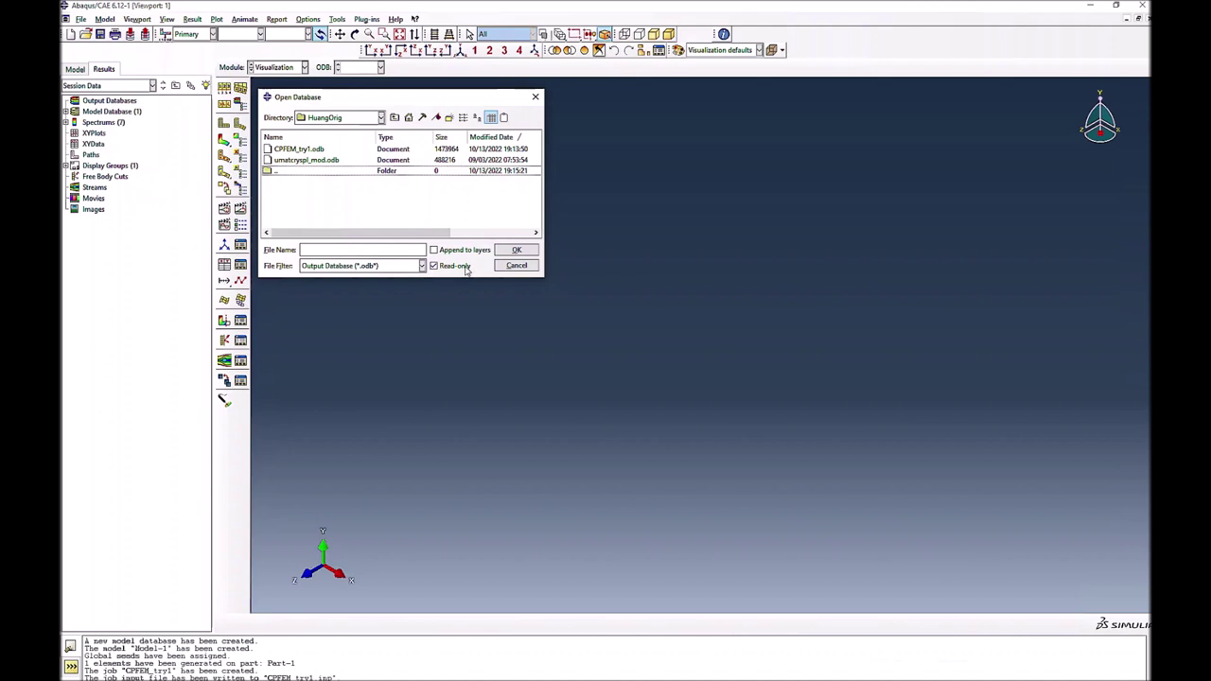
left_click(322, 151)
left_click(515, 251)
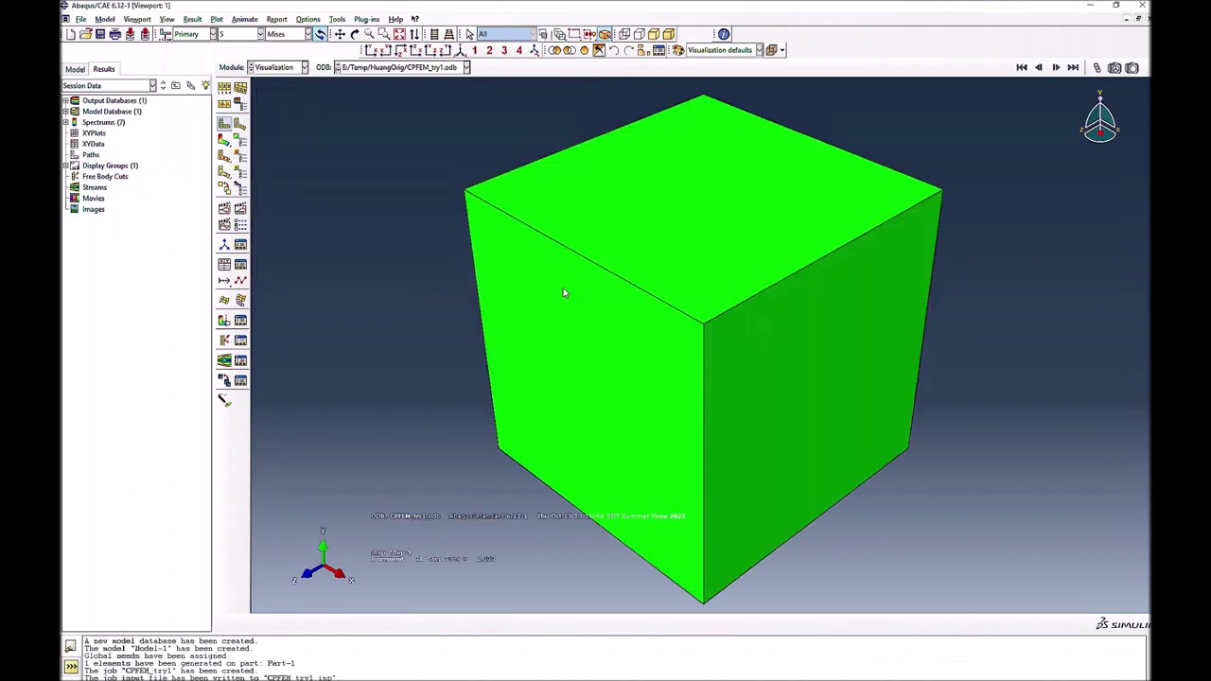
left_click(225, 140)
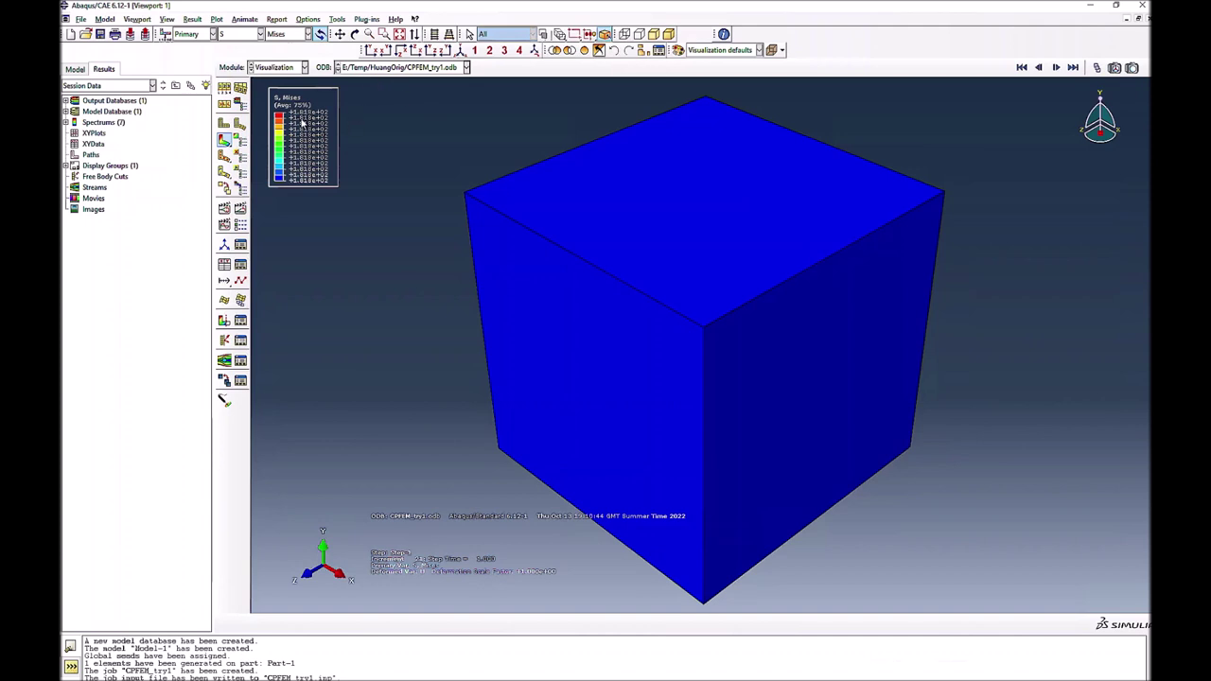
Review the plottable output fields, then bring up the STATEV list in umatcrystal_mod.for
left_click(250, 34)
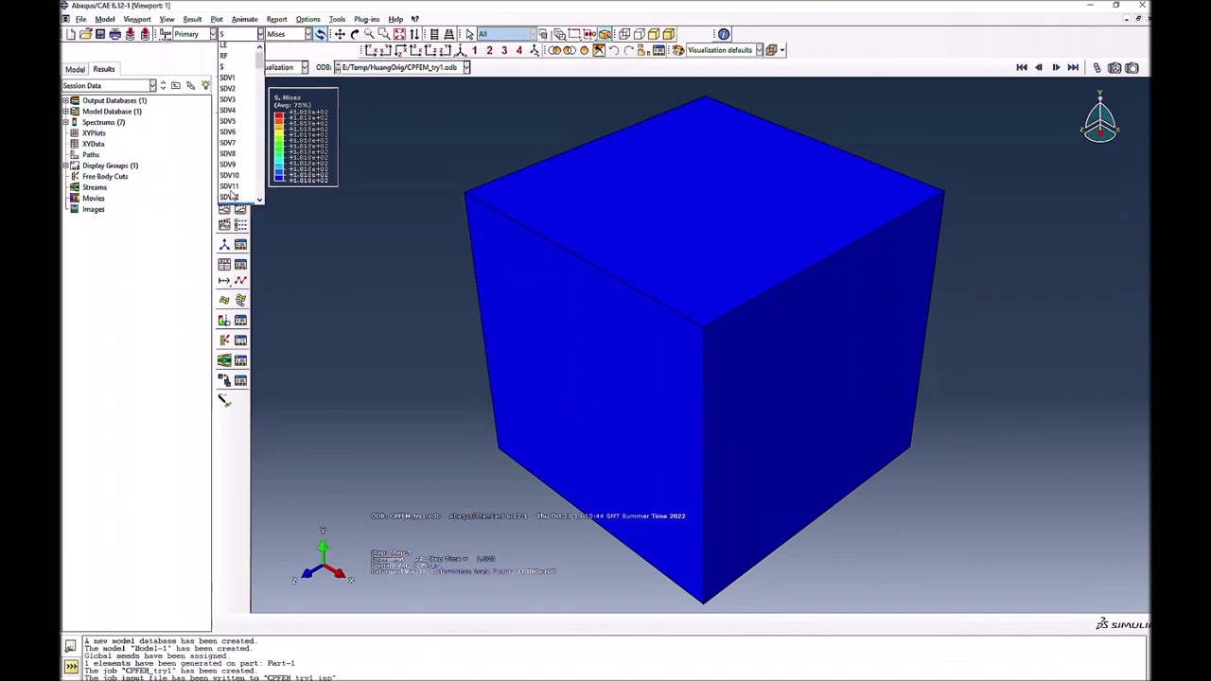
scroll(229, 180, "down", 2)
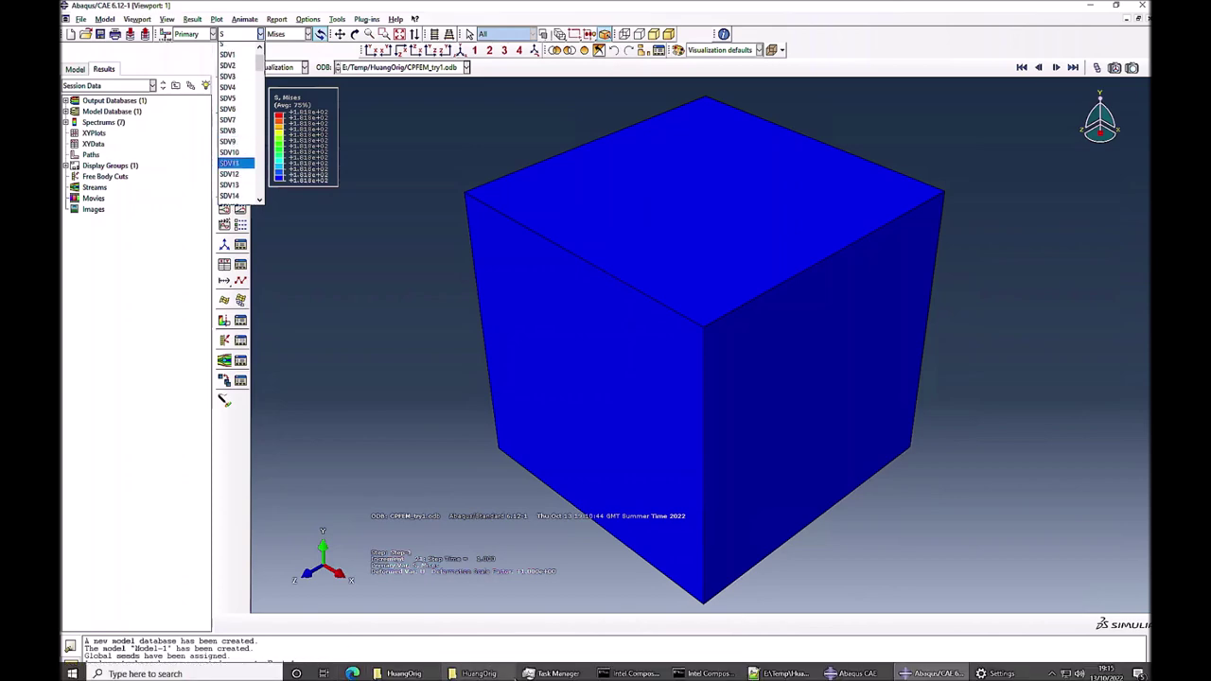
left_click(781, 674)
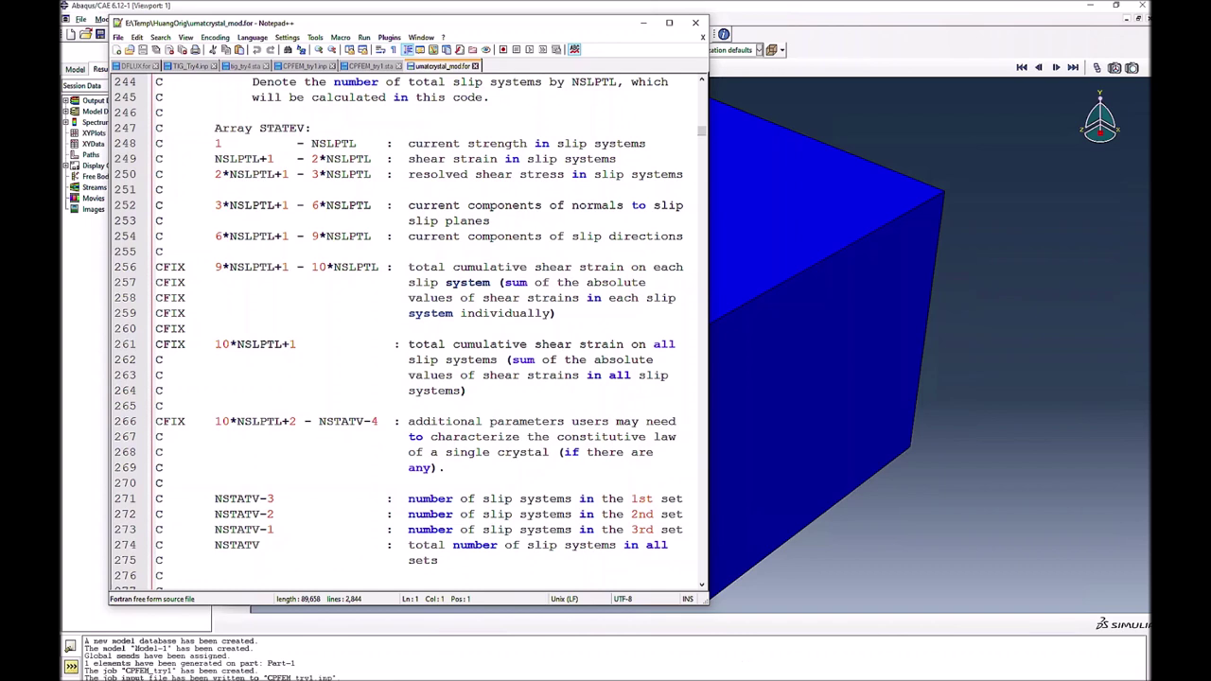
Highlight 'shear strain' on line 249 of the STATEV list, then go back to Abaqus/CAE
left_click_drag(409, 159, 460, 159)
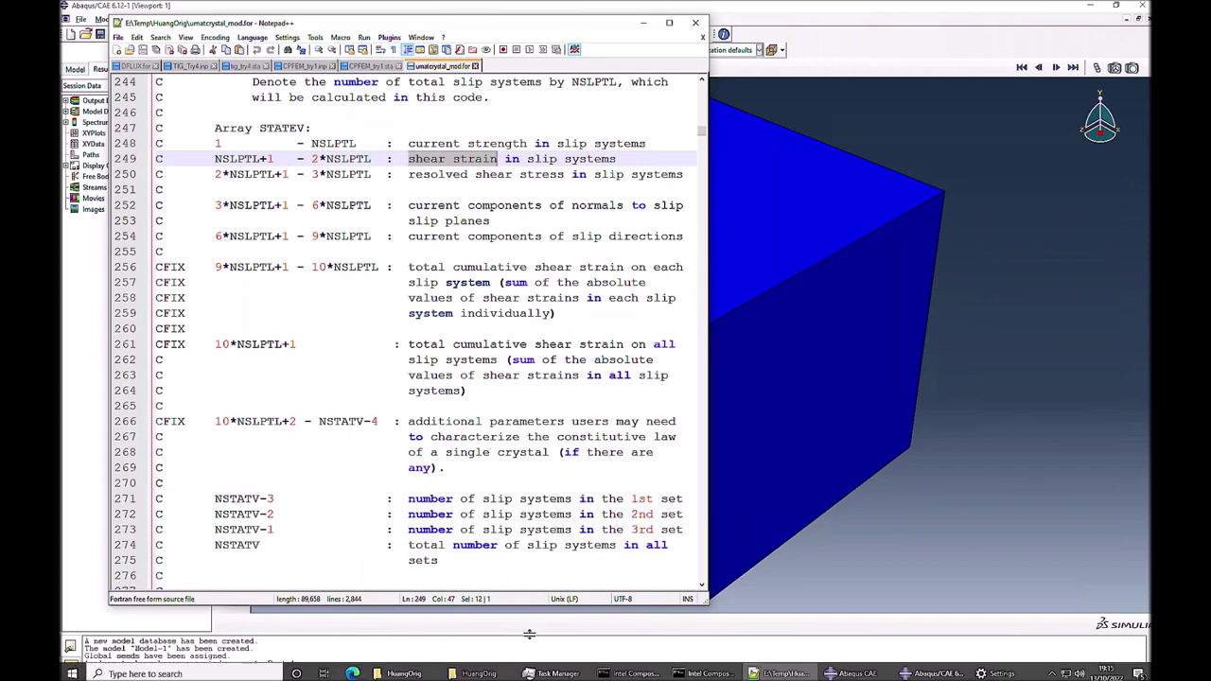
left_click(856, 452)
Contour the cube with SDV13, then with SDV17
left_click(259, 35)
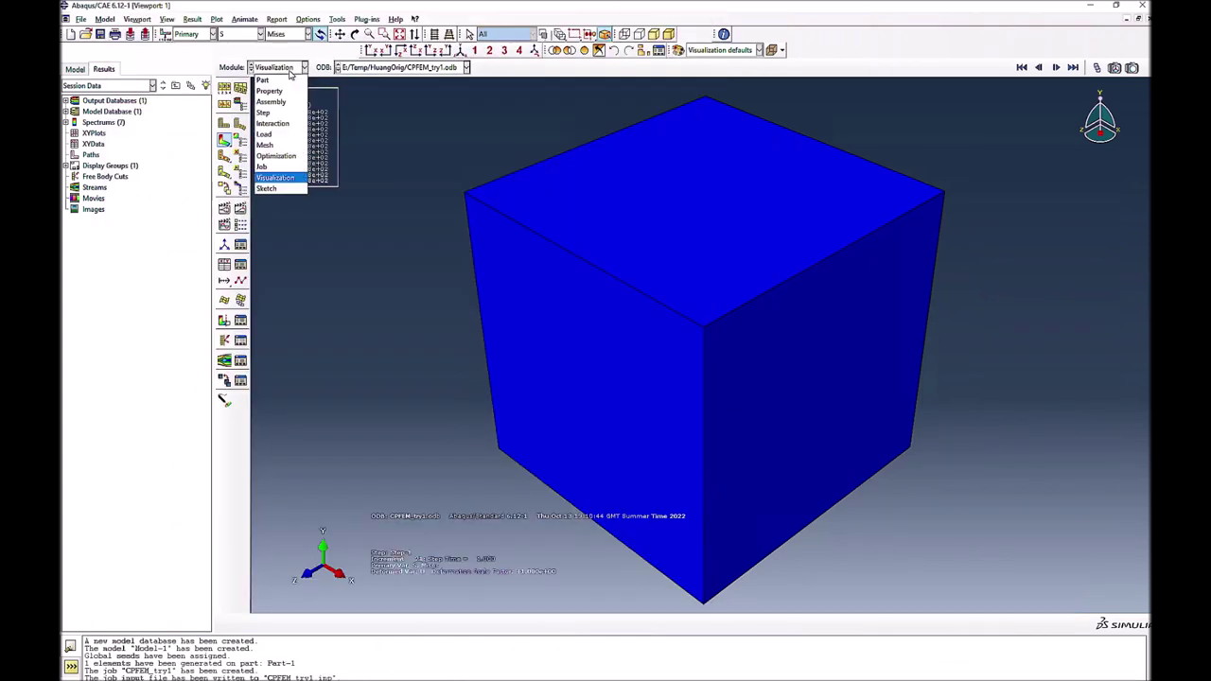
left_click(260, 36)
left_click(259, 35)
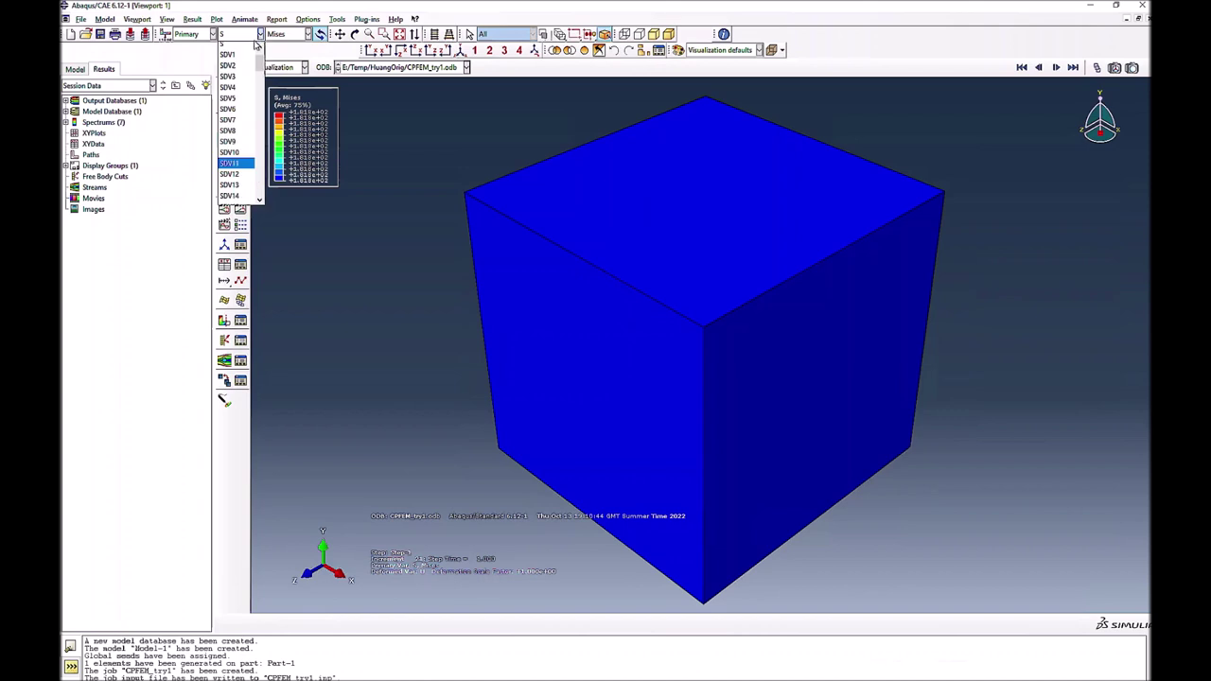
left_click(235, 186)
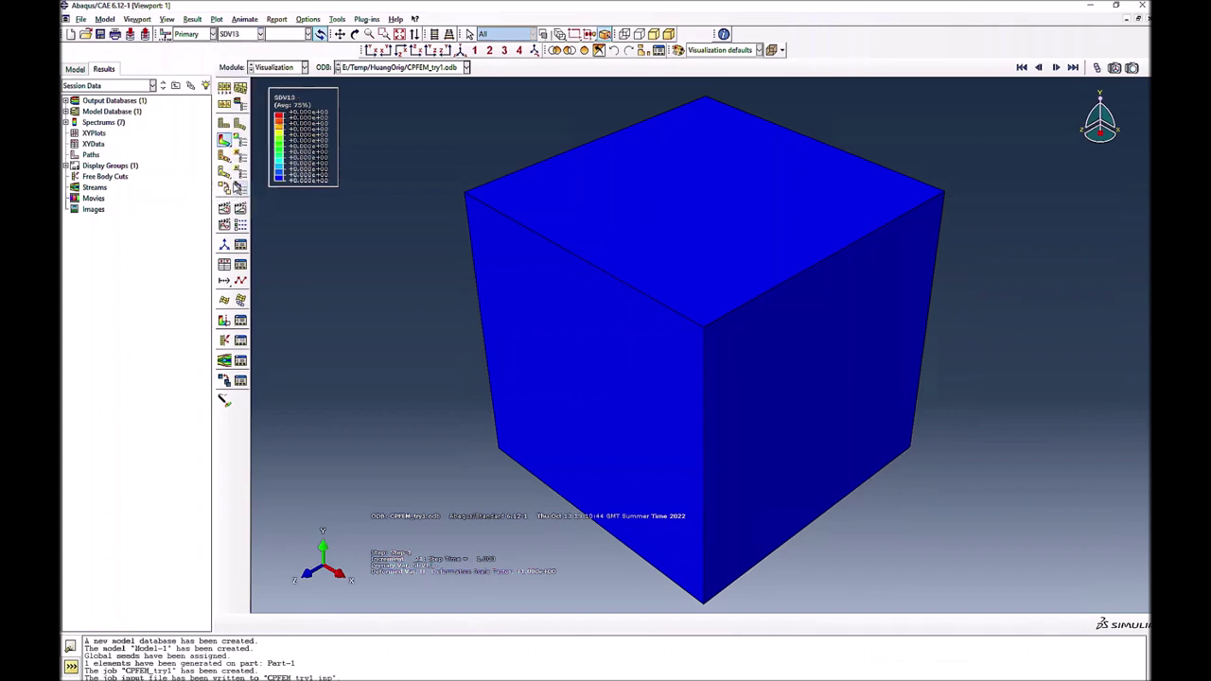
left_click(241, 35)
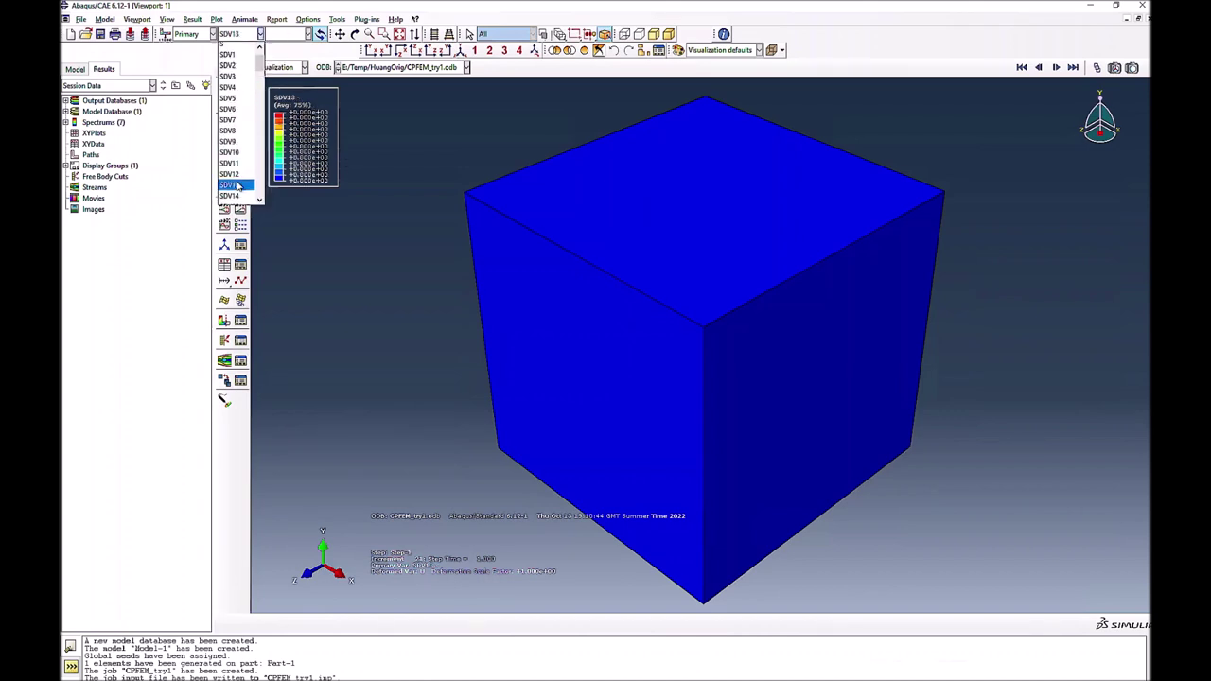
left_click(235, 181)
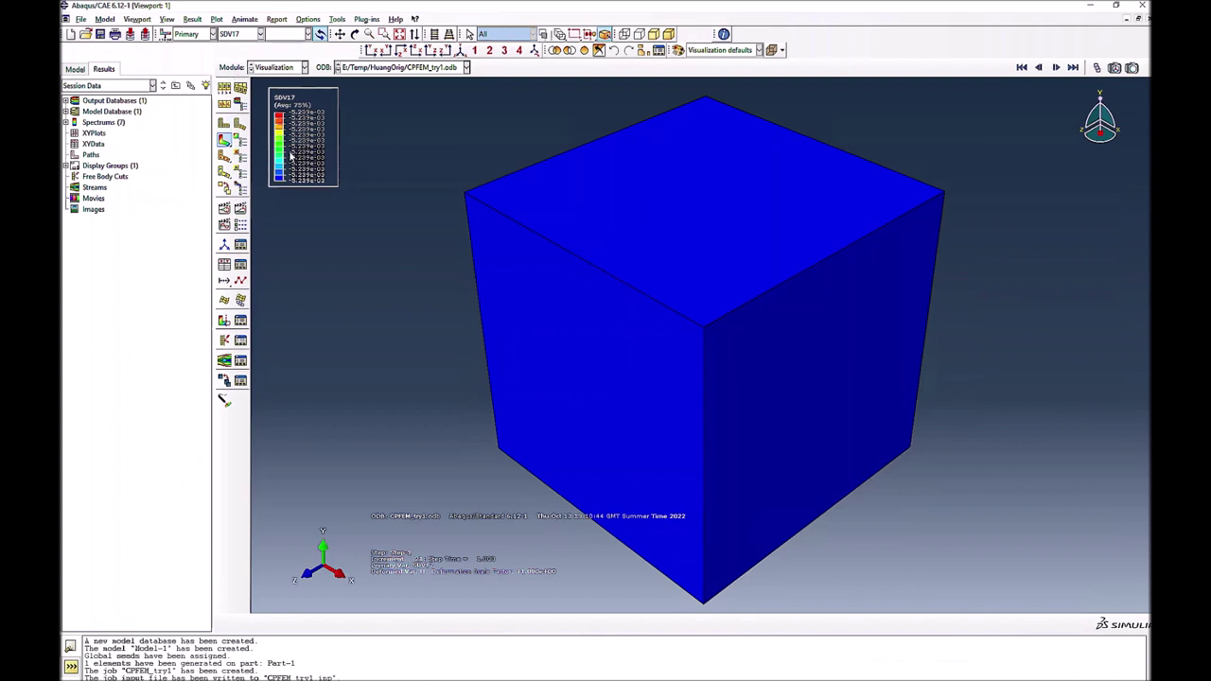
Switch the contour to SDV18 and finally SDV20
left_click(259, 35)
left_click(230, 174)
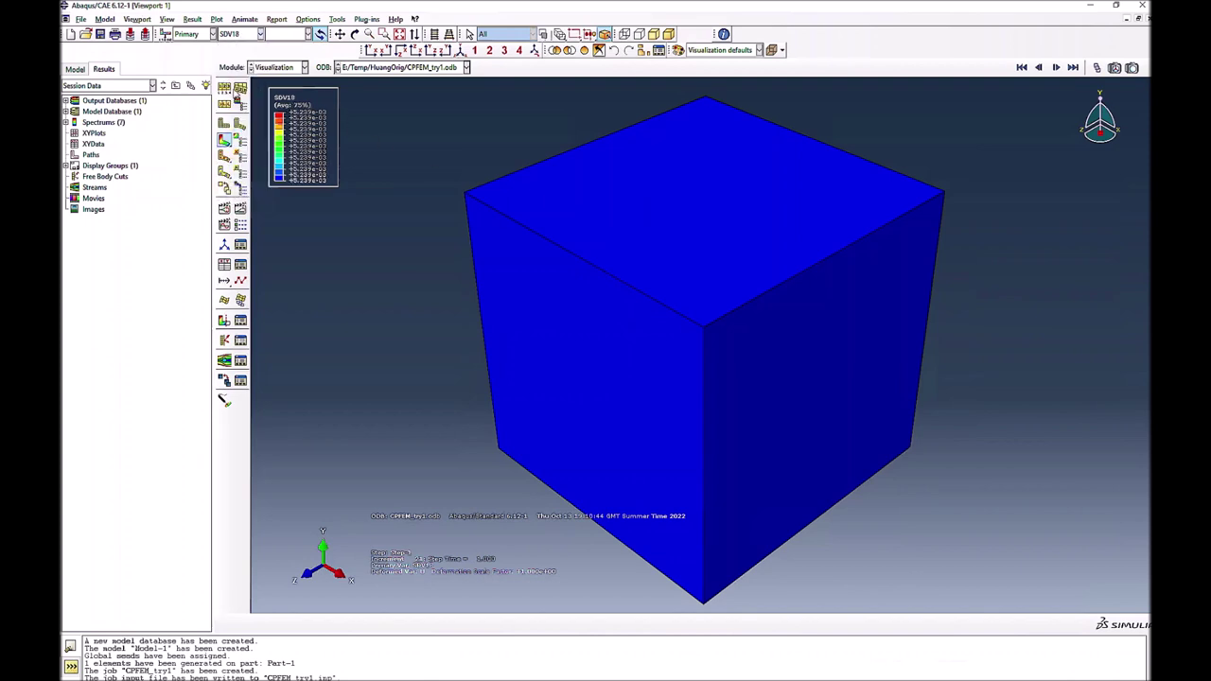
left_click(228, 36)
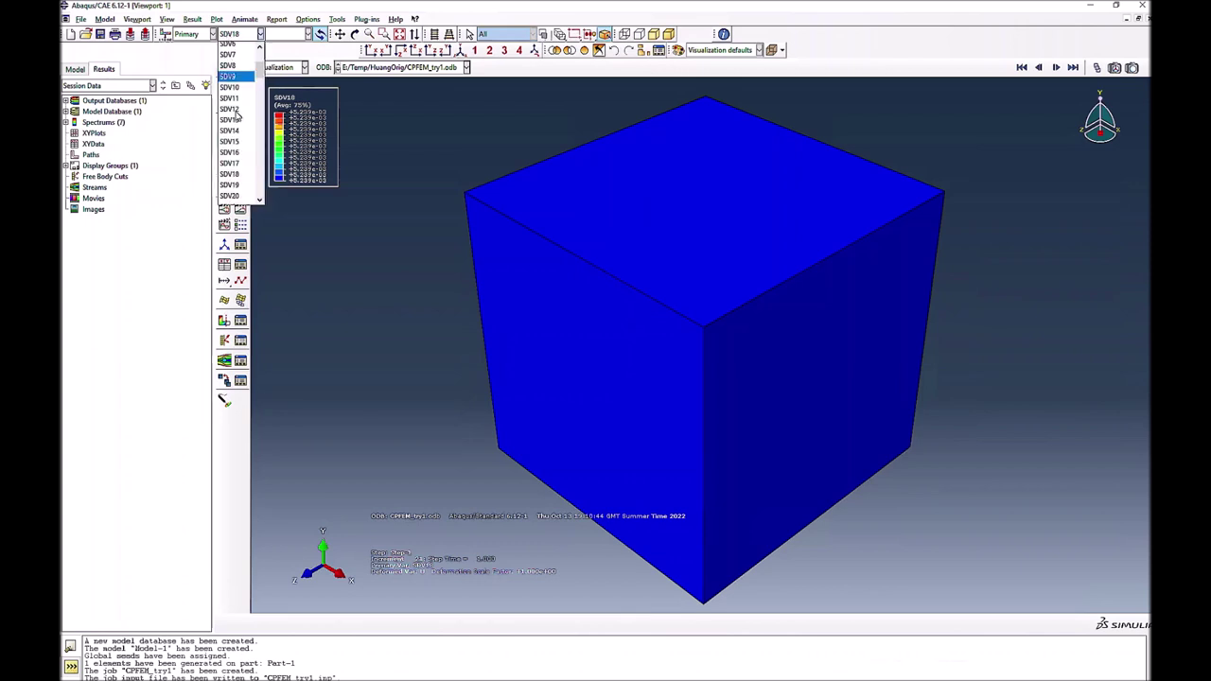
left_click(230, 196)
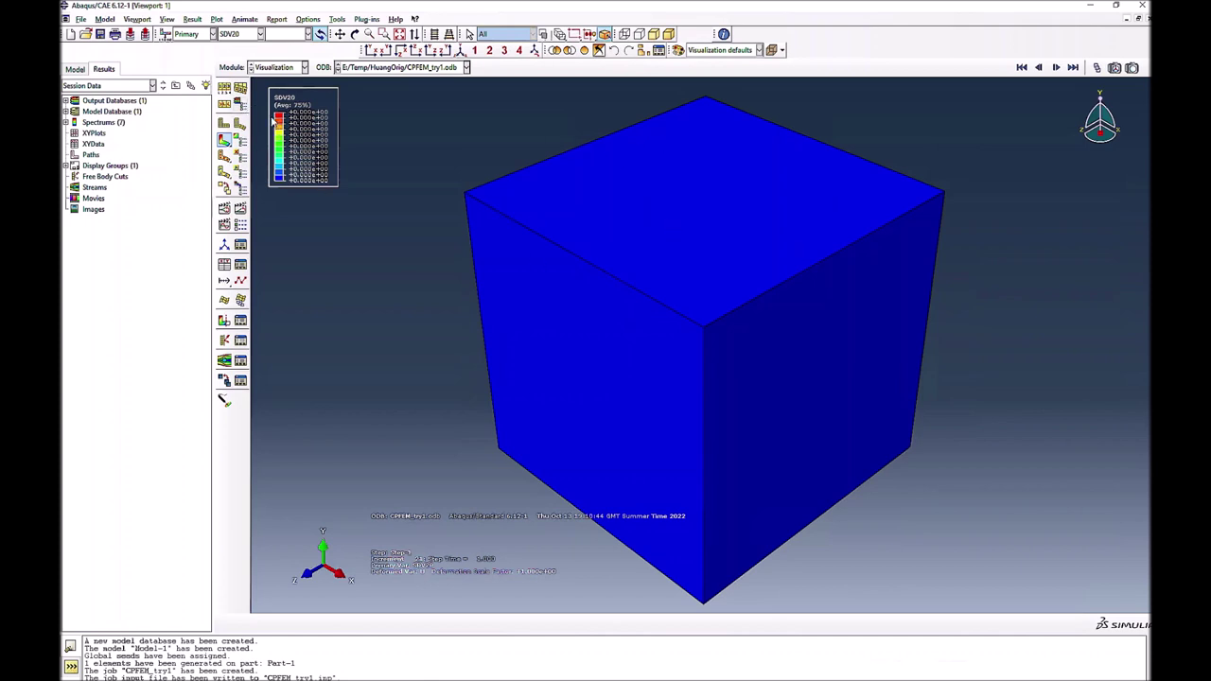
left_click(243, 36)
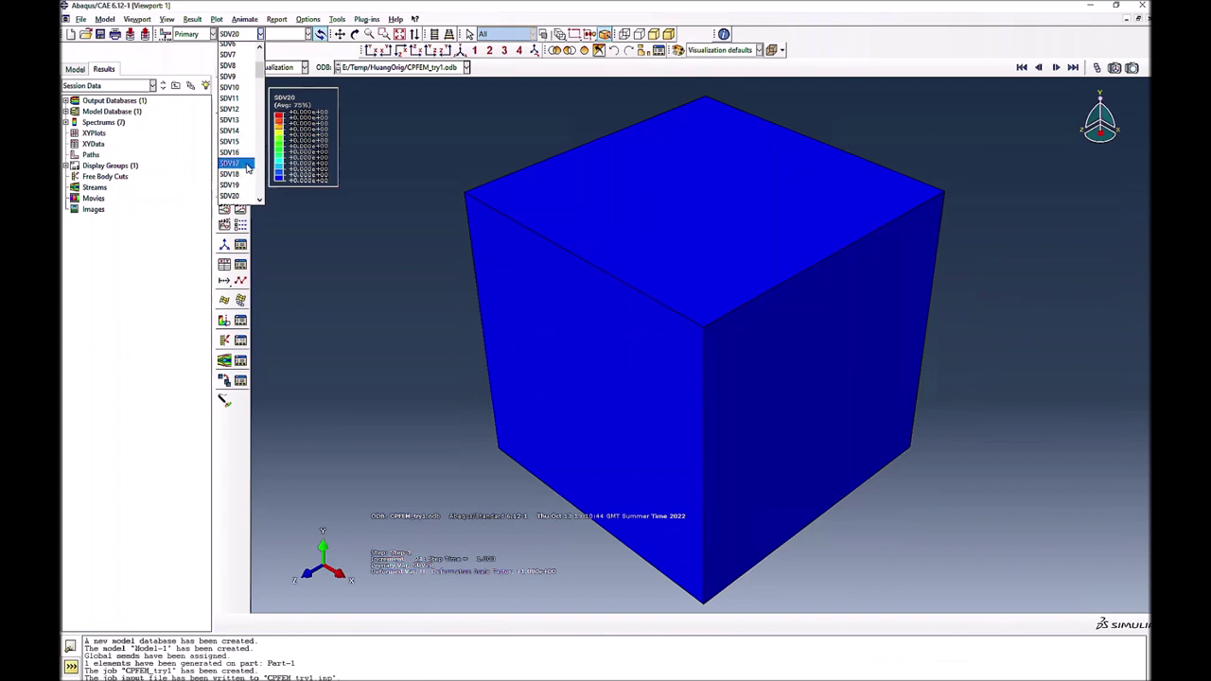
left_click(396, 189)
left_click(336, 19)
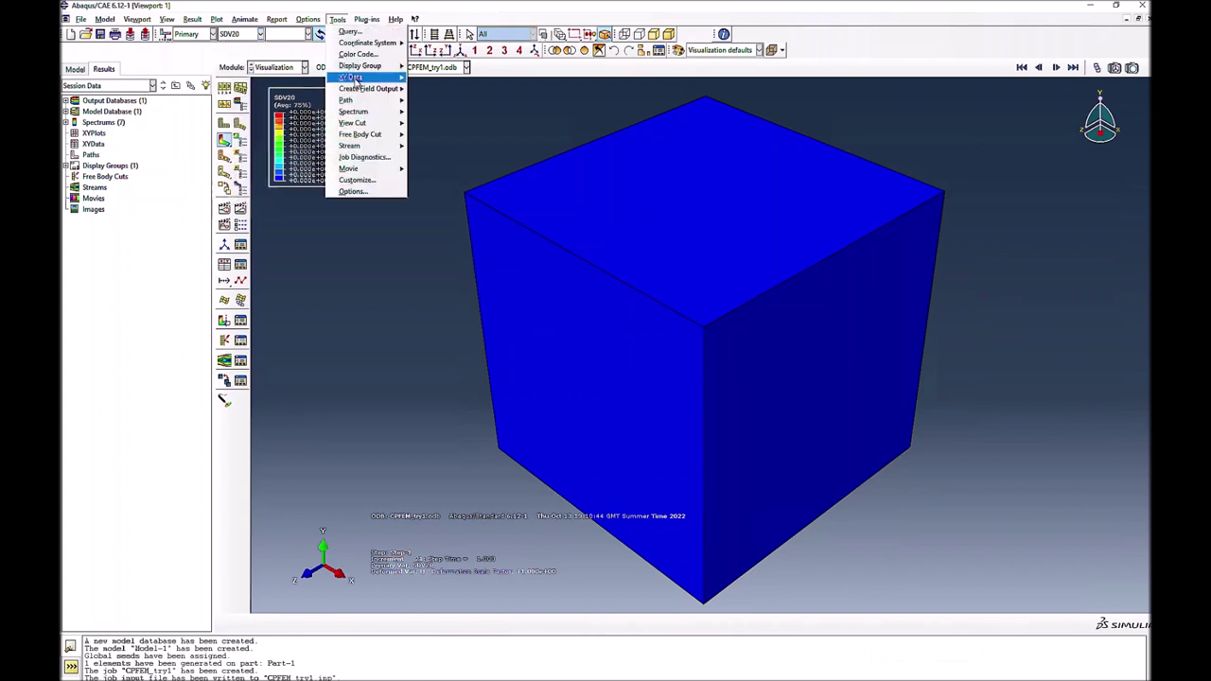
Start XY data from field output and select state variables SDV13 through SDV24
mouse_move(354, 78)
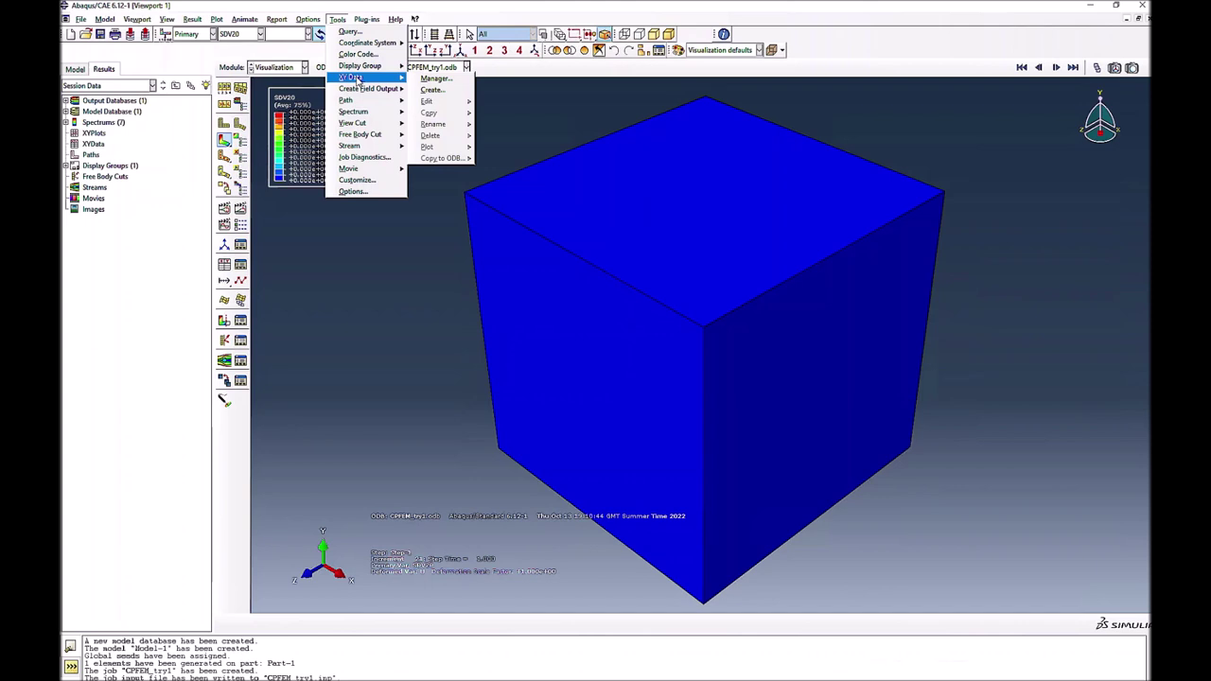
left_click(438, 91)
left_click(162, 266)
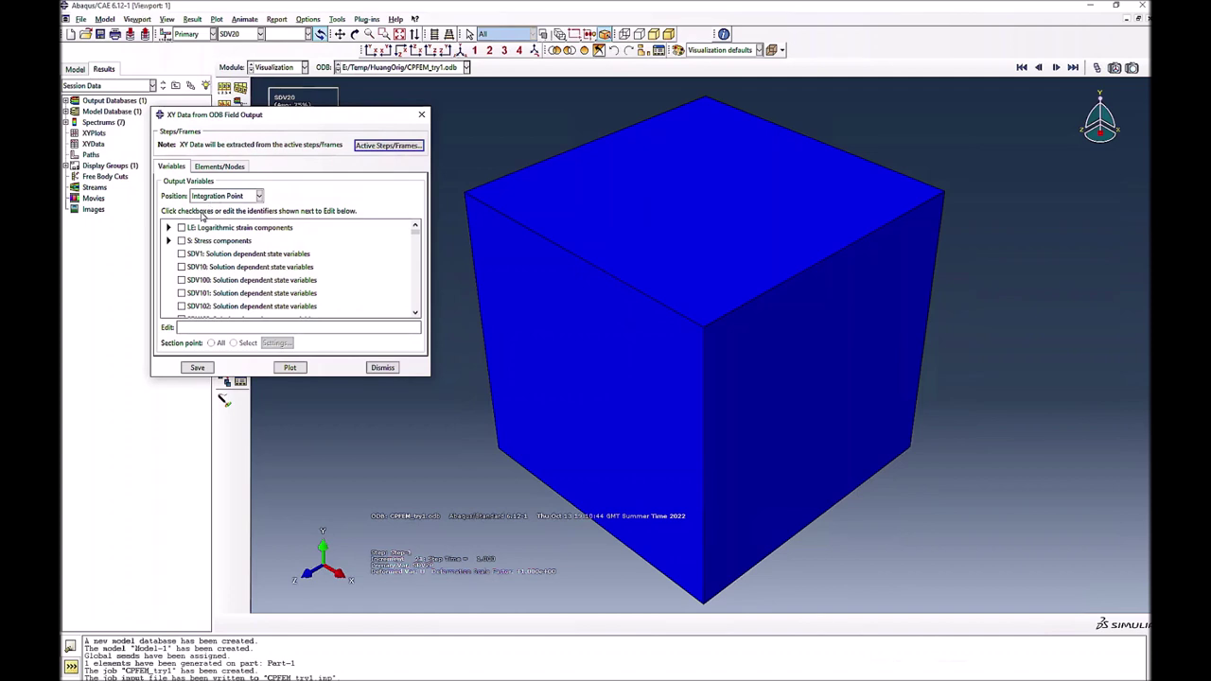
scroll(230, 279, "down", 2)
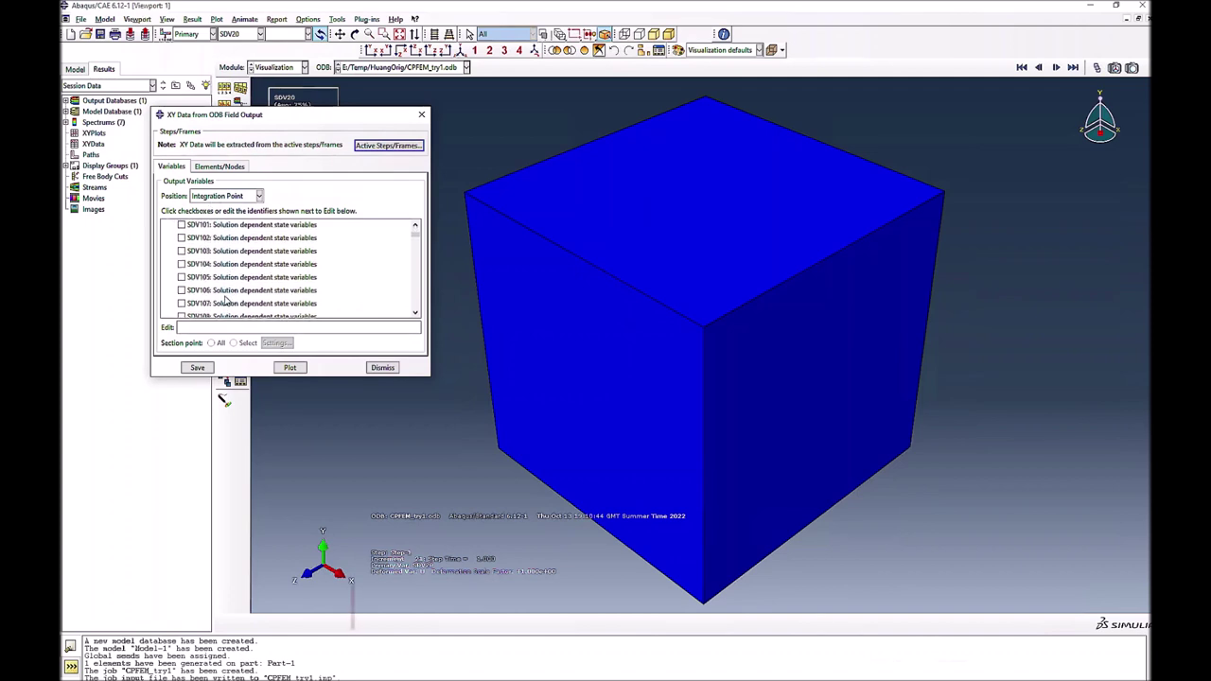
scroll(226, 297, "down", 1)
scroll(225, 297, "down", 3)
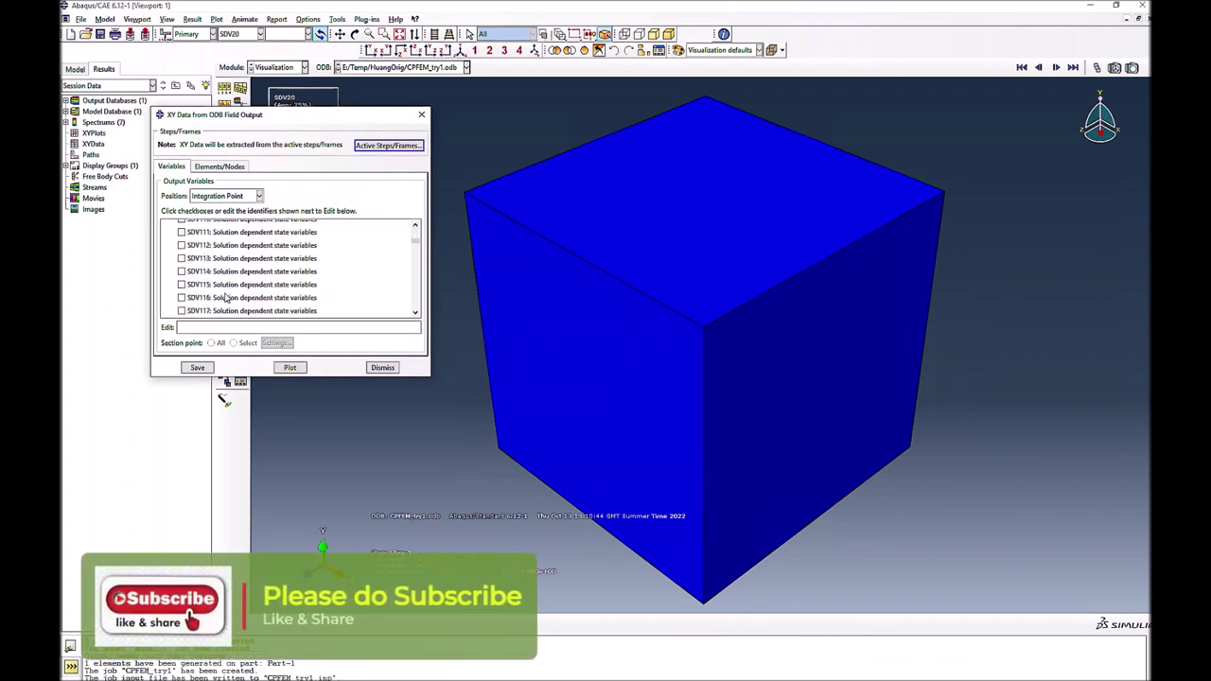
scroll(193, 282, "down", 5)
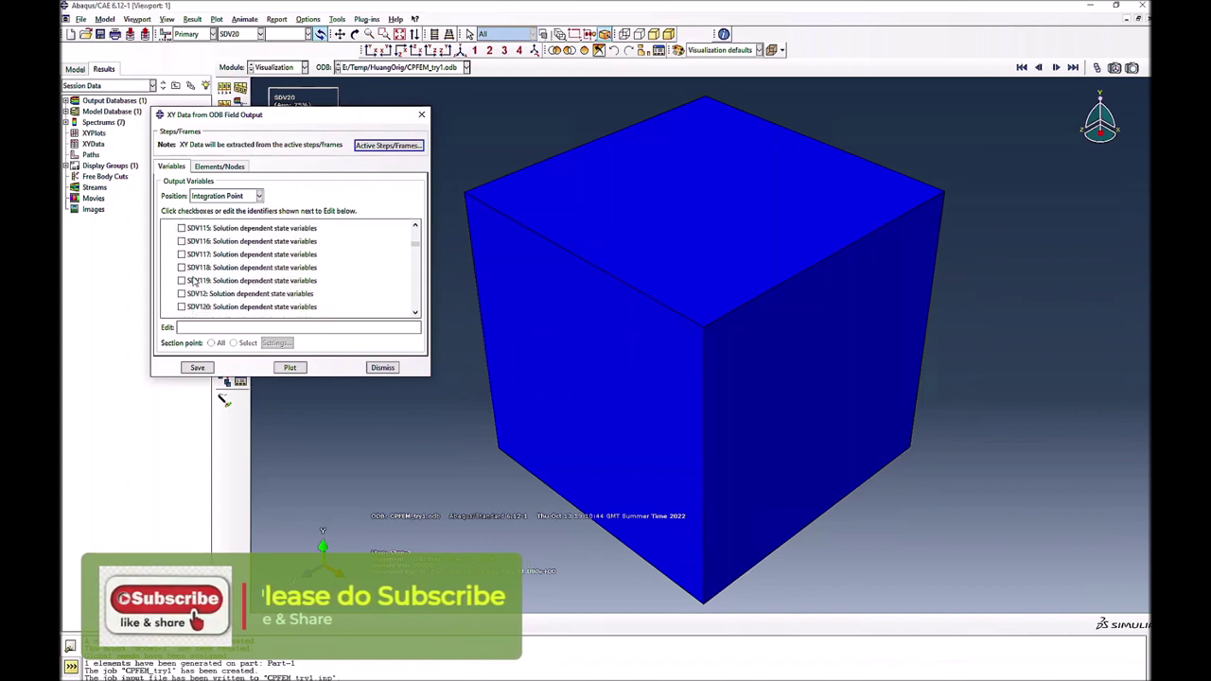
scroll(180, 284, "down", 4)
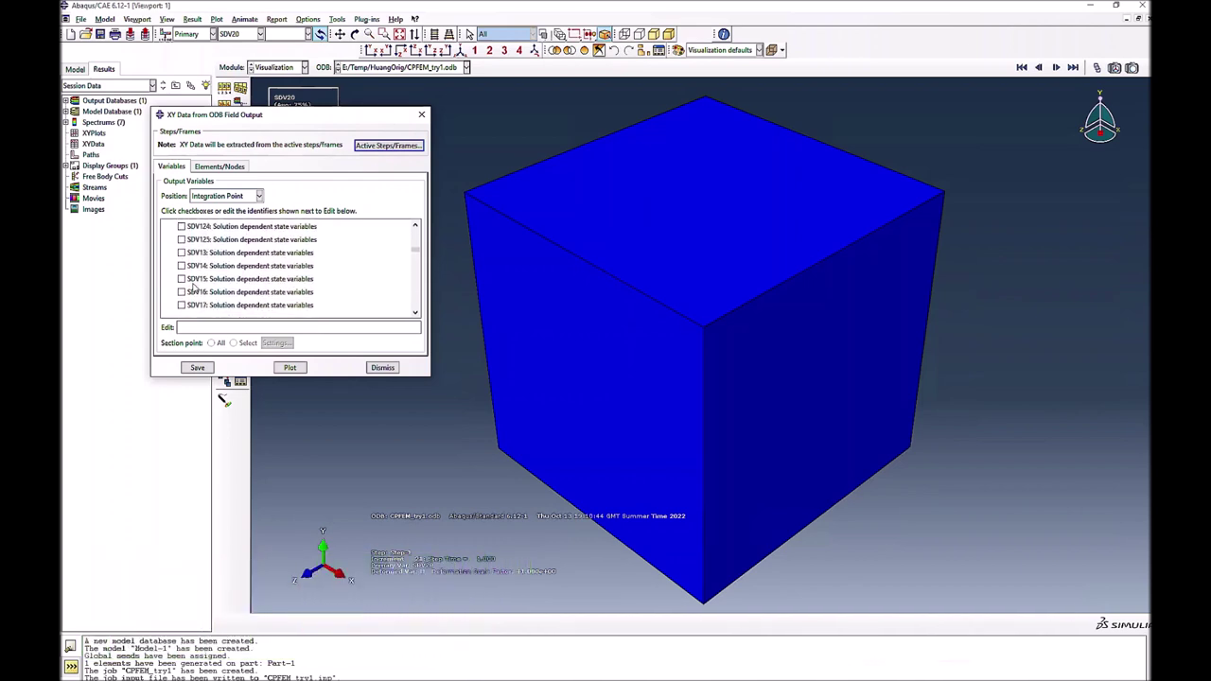
left_click(181, 271)
left_click(180, 284)
left_click(181, 296)
left_click(180, 310)
scroll(413, 317, "down", 2)
left_click(182, 289)
scroll(186, 274, "down", 1)
left_click(181, 269)
left_click(181, 282)
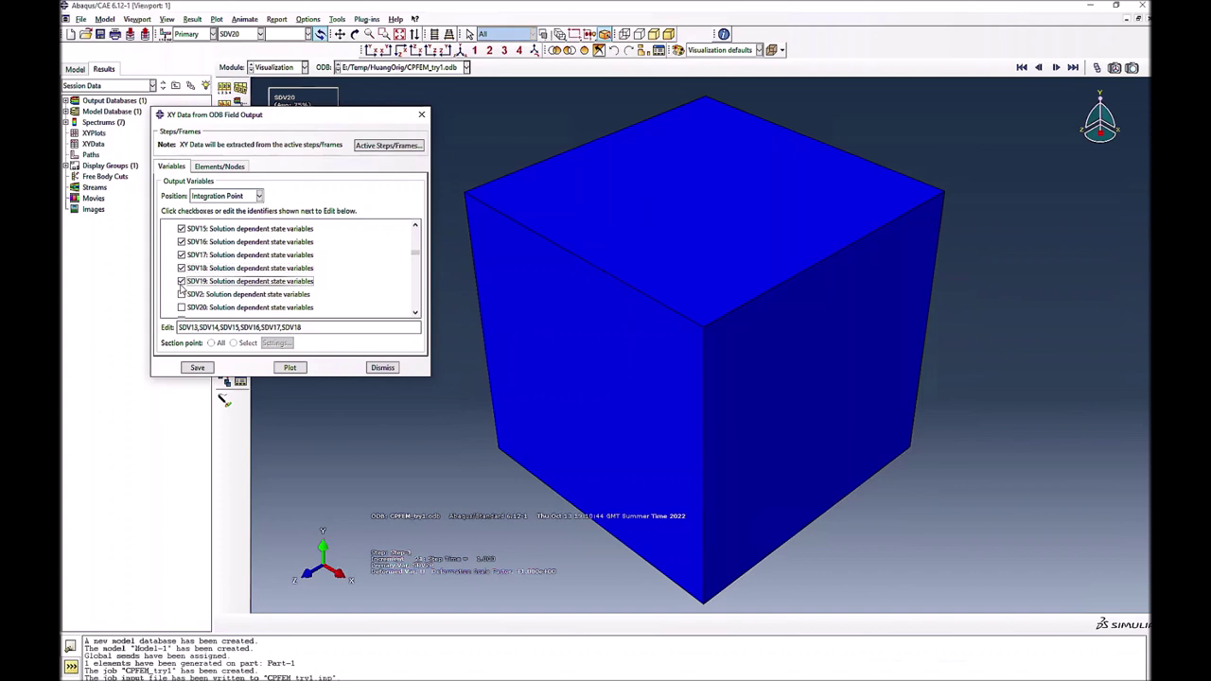
left_click(182, 307)
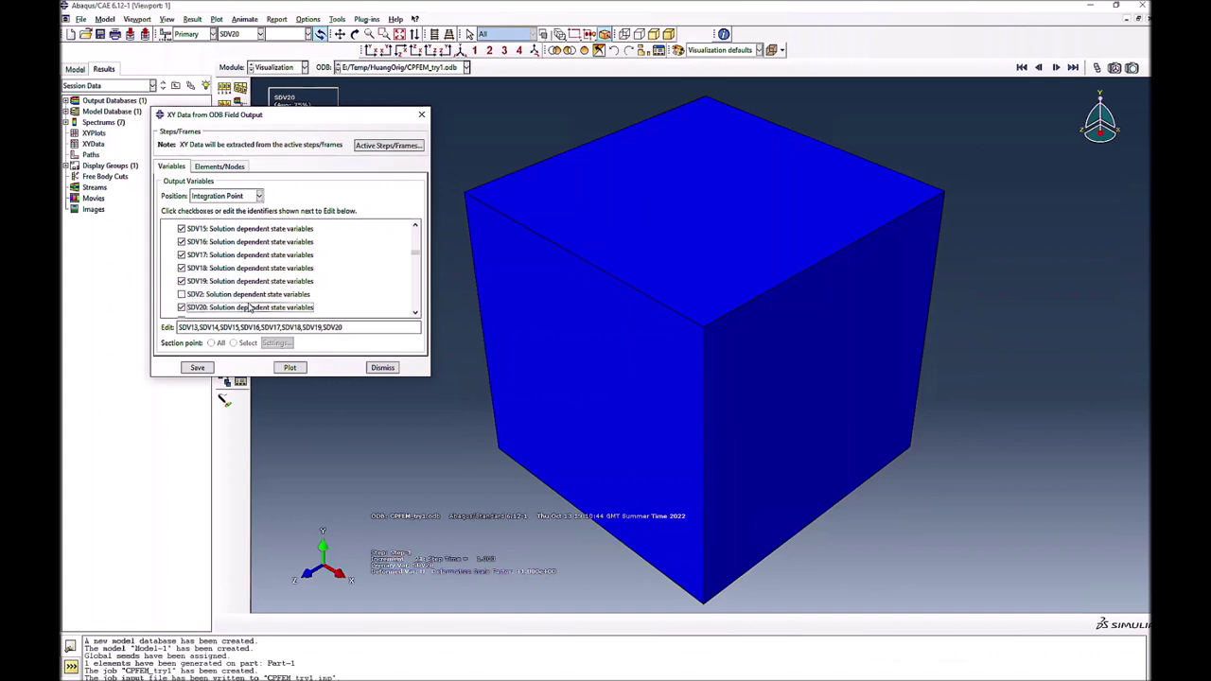
scroll(200, 299, "down", 1)
left_click(181, 286)
left_click(182, 299)
left_click(182, 312)
scroll(189, 301, "down", 1)
left_click(182, 292)
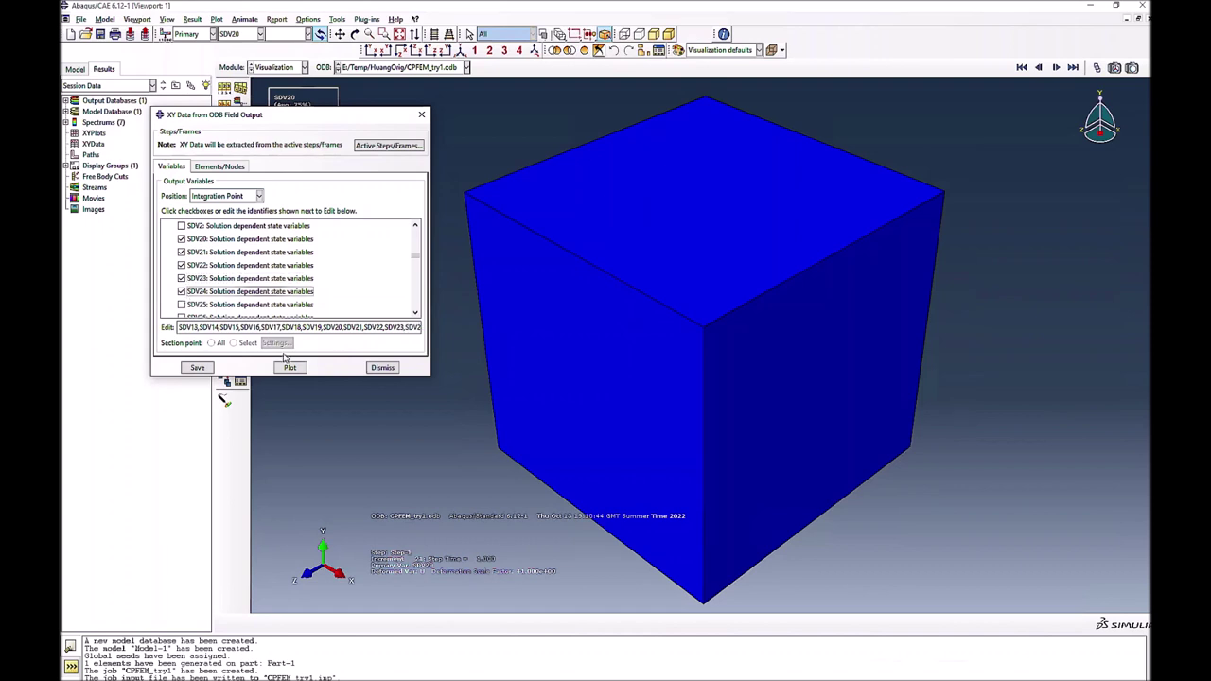
Pick the single element and plot SDV13–SDV24 against time
left_click(219, 166)
left_click(254, 197)
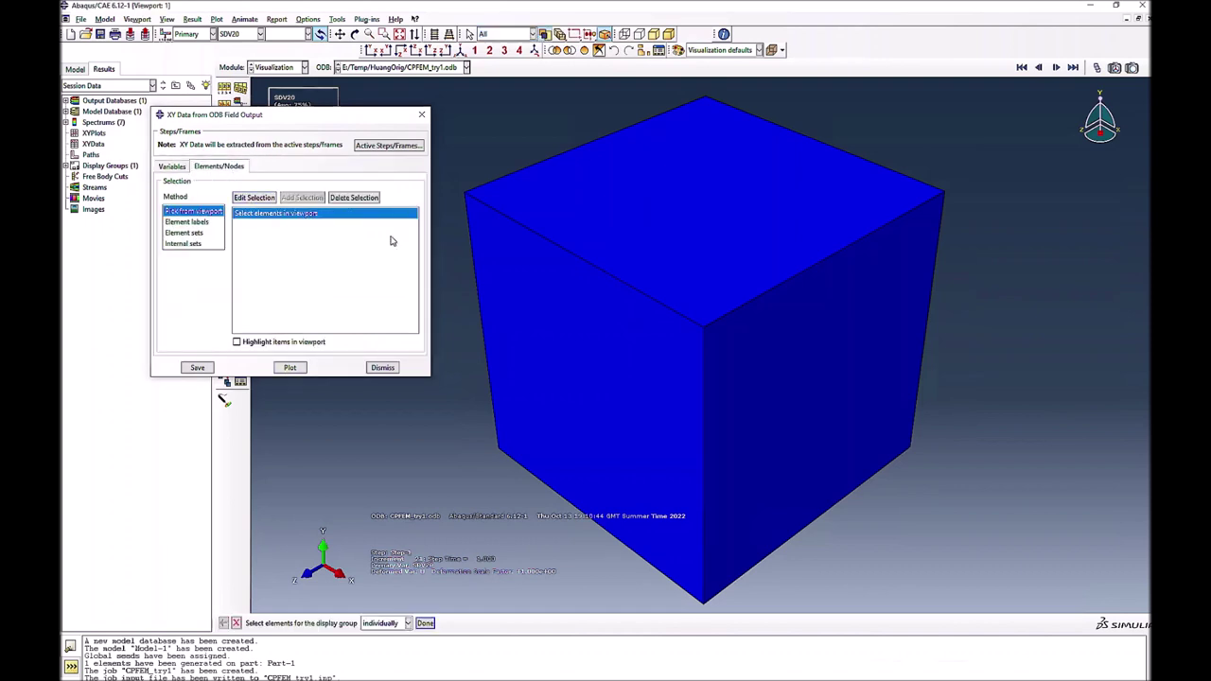
left_click(425, 624)
left_click(290, 368)
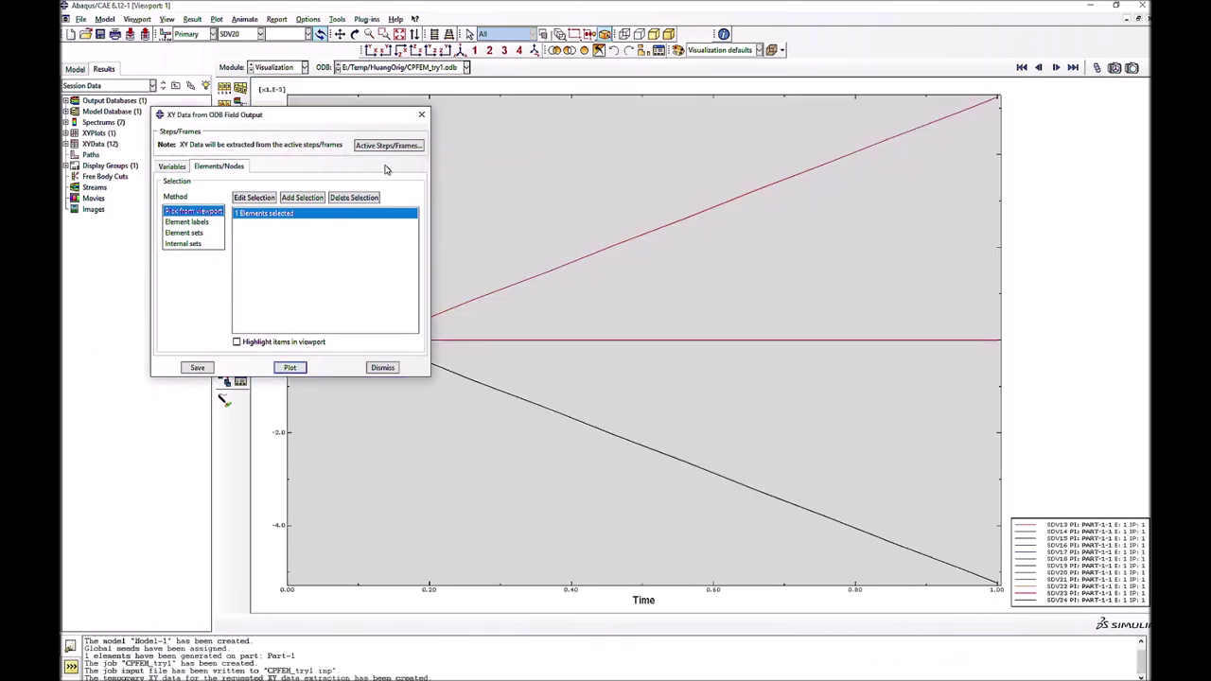
Close the extraction dialog and return to the SDV20 contour on the cube
left_click_drag(379, 122, 304, 19)
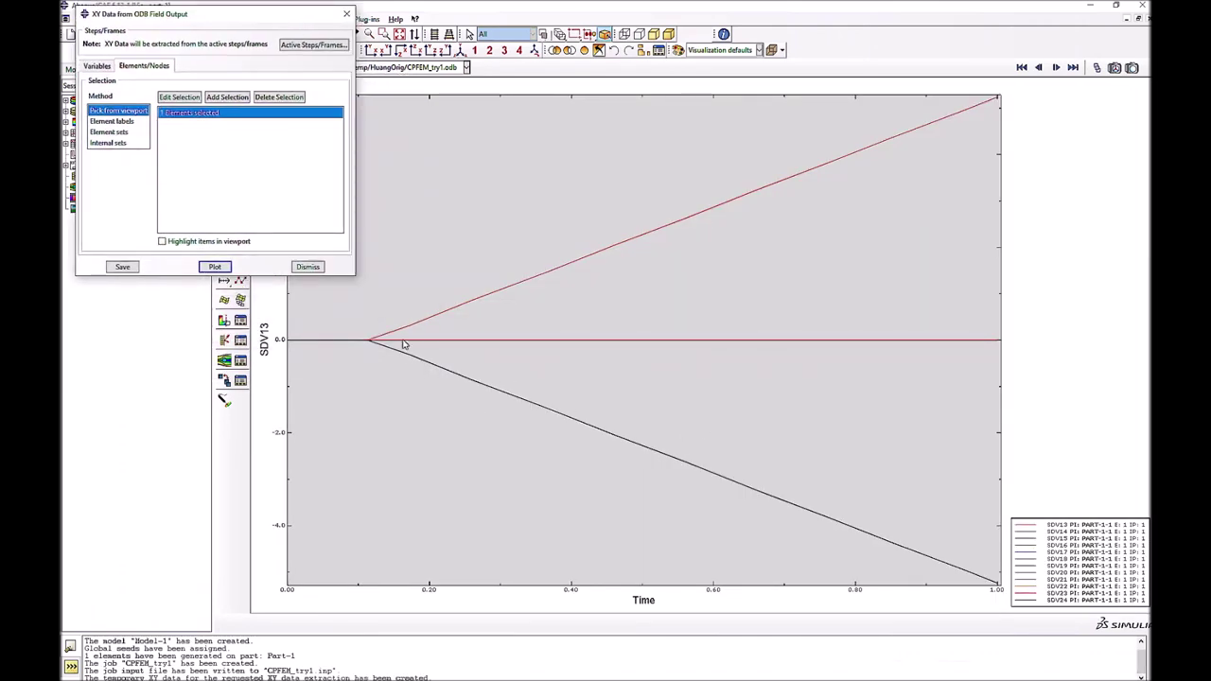
left_click(951, 164)
left_click(309, 267)
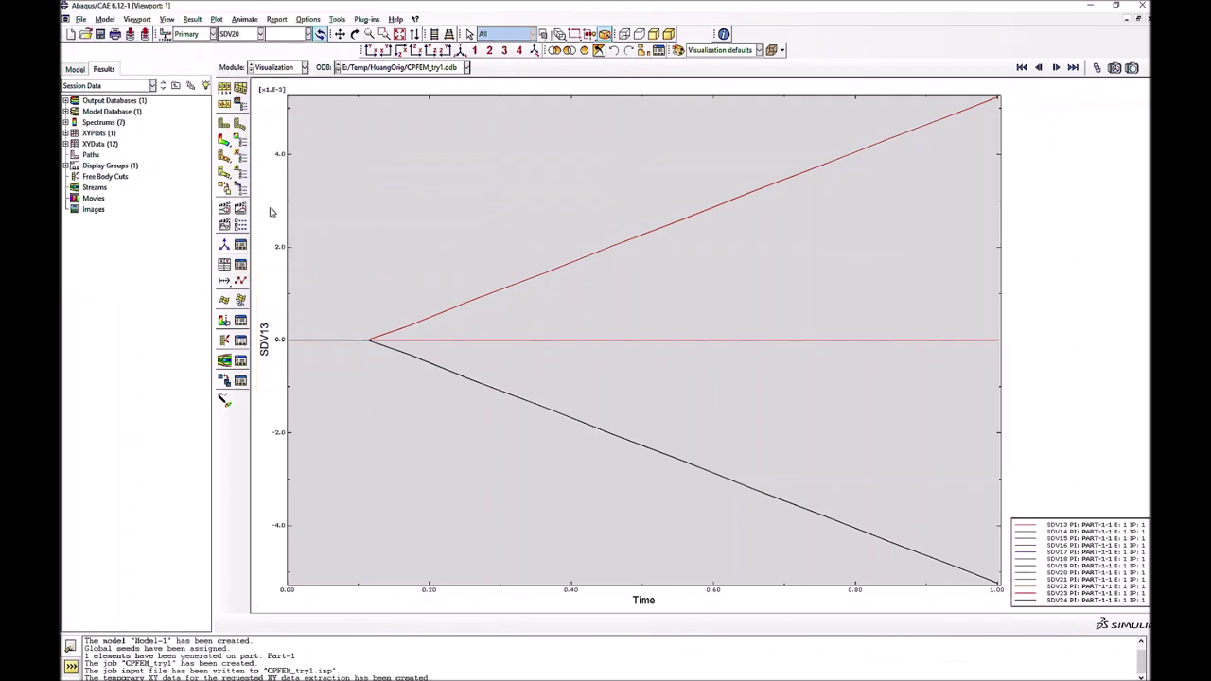
left_click(224, 140)
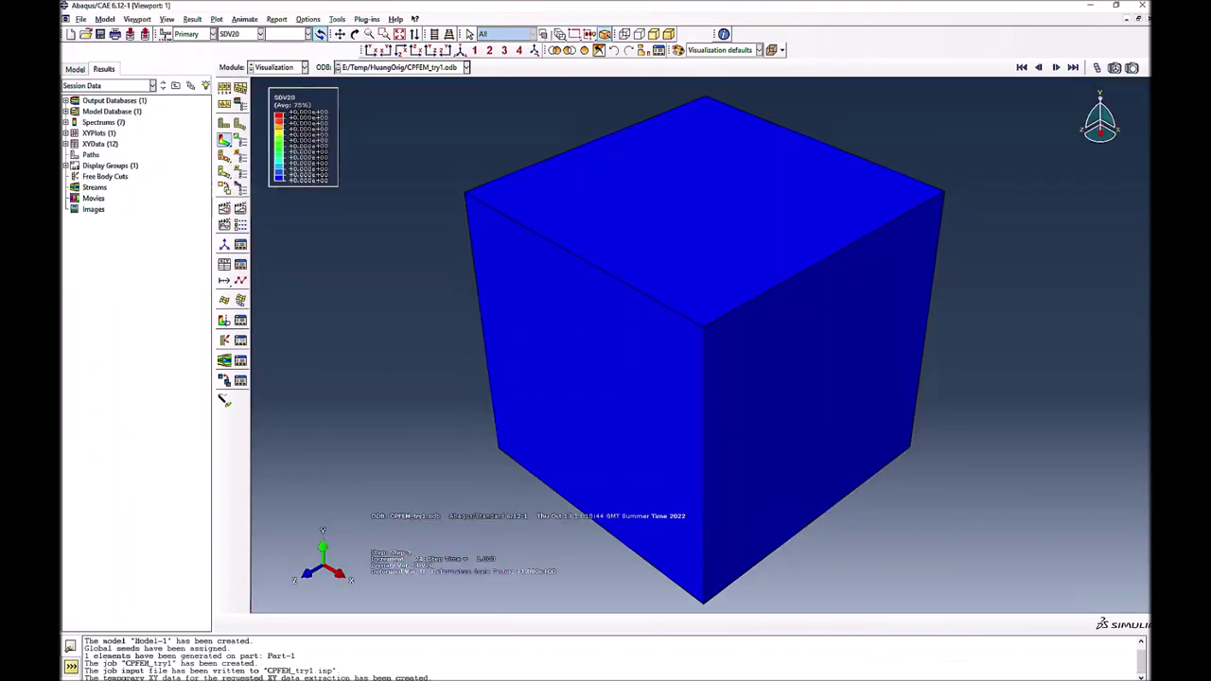
mouse_move(780, 672)
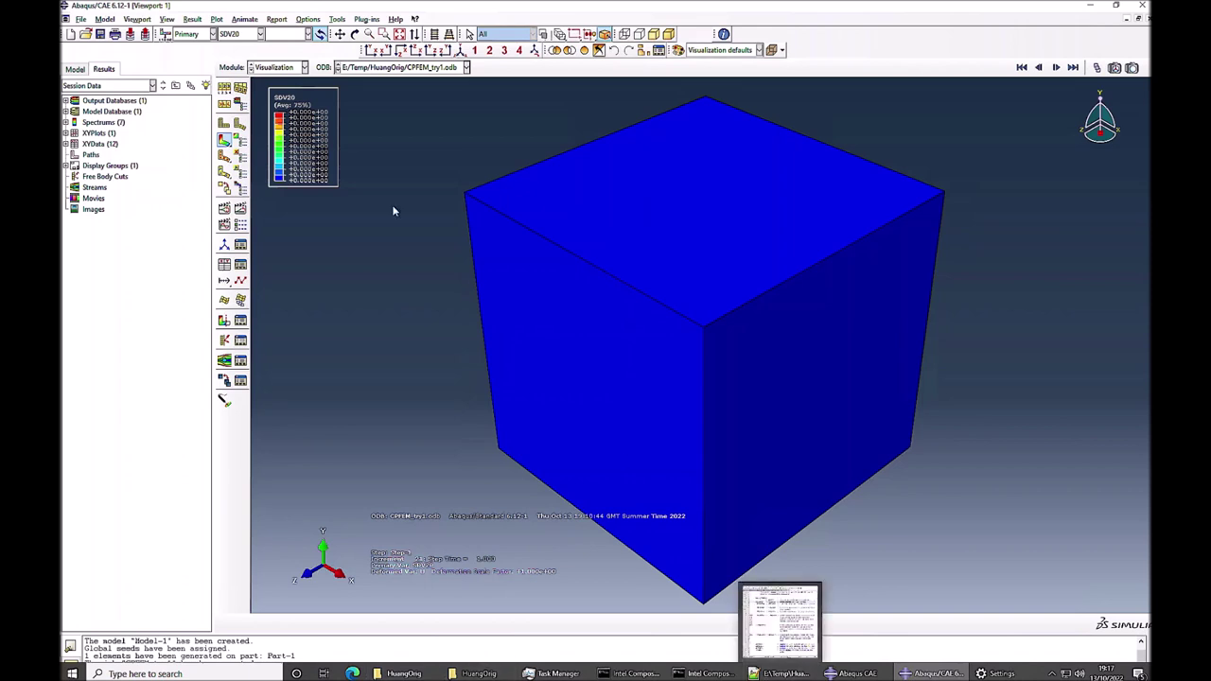
Create new field-output XY data, replacing the SDV variable list with Mises stress
left_click(309, 19)
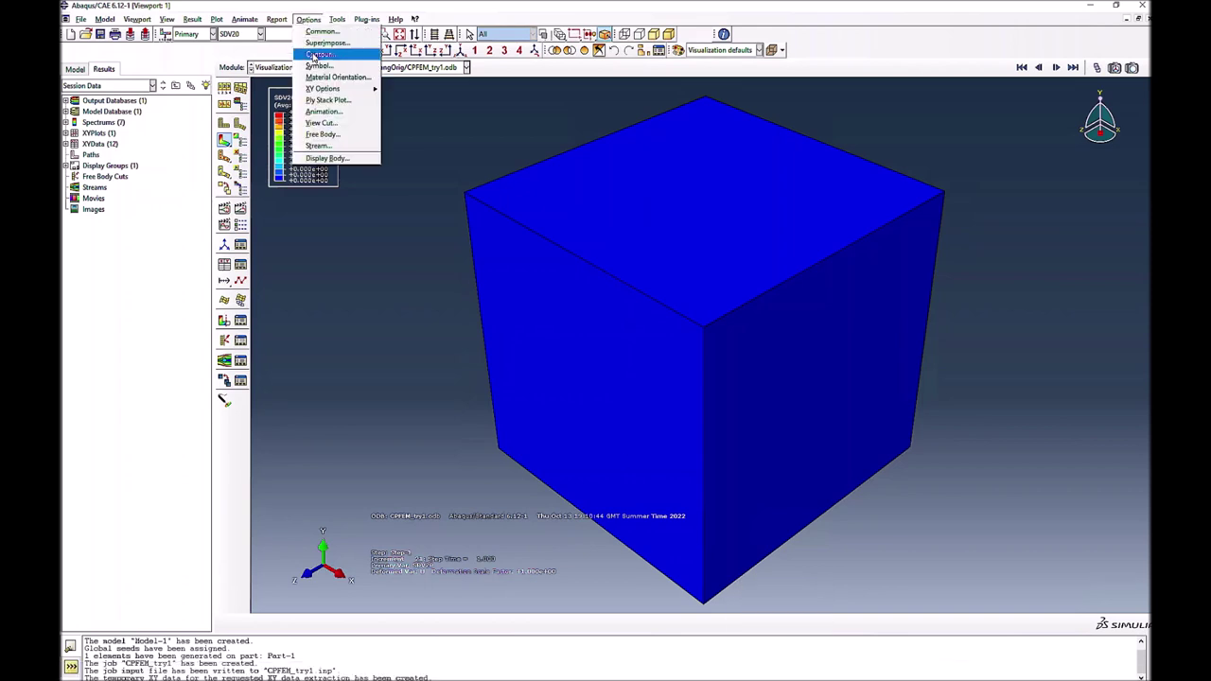
left_click(337, 19)
mouse_move(345, 77)
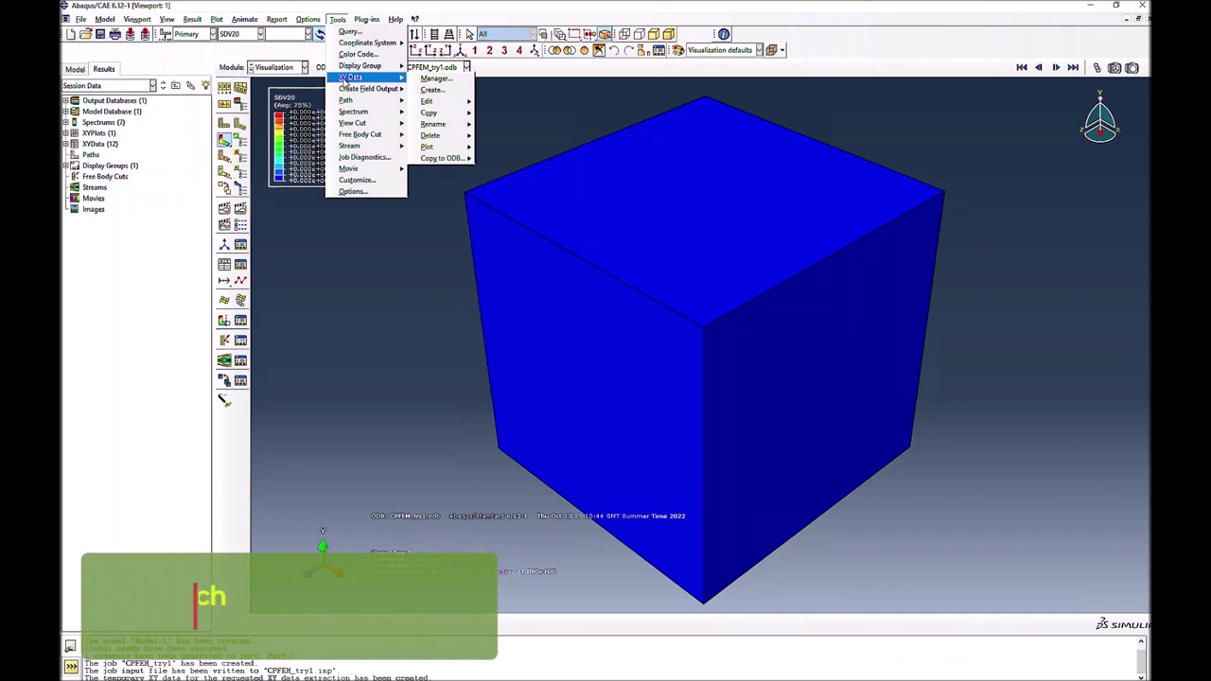
left_click(431, 90)
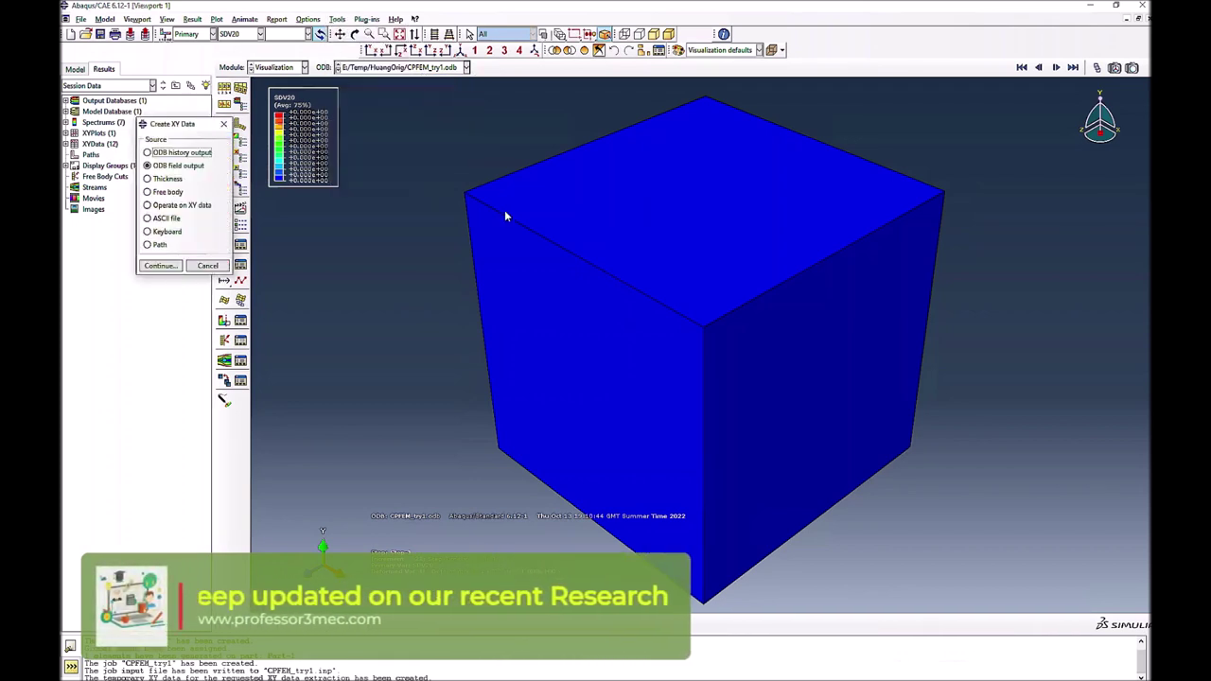
left_click(159, 266)
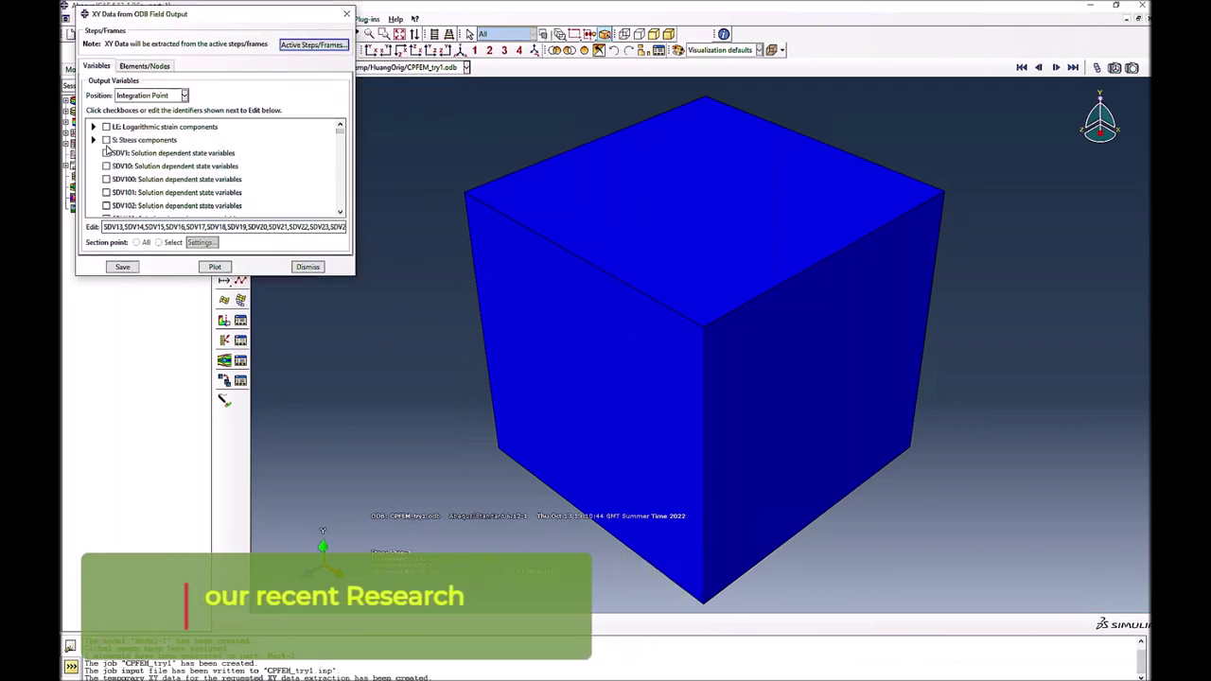
left_click(249, 227)
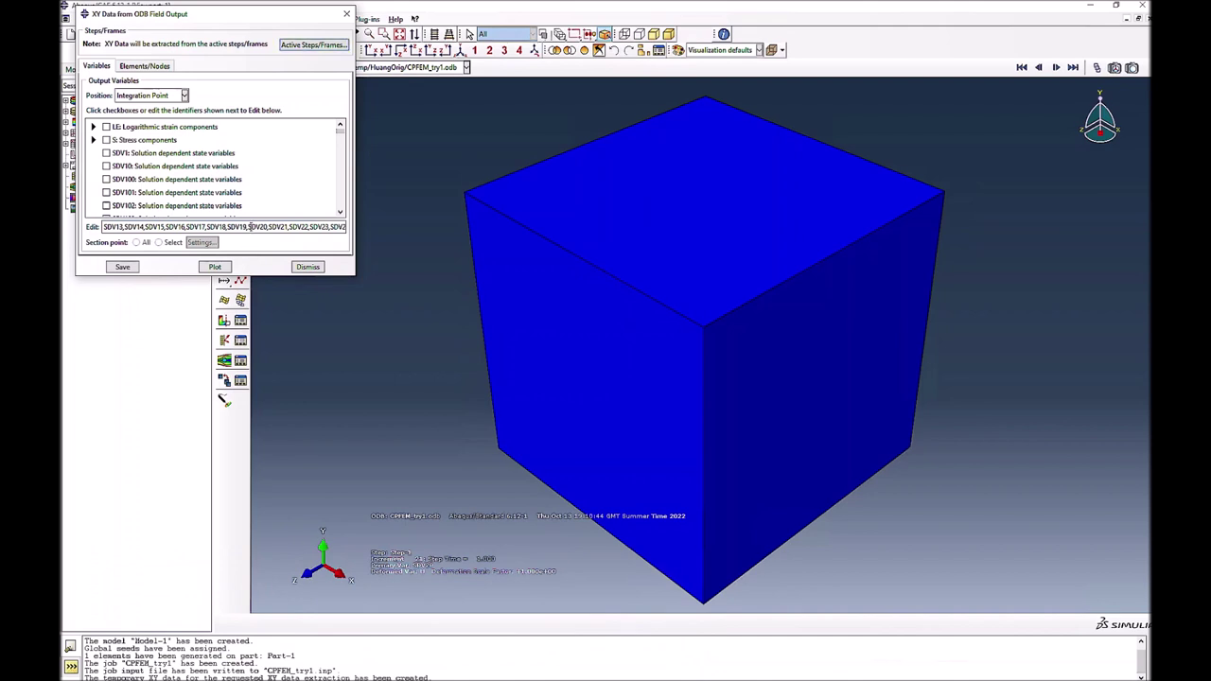
key("ctrl+a")
key("BackSpace")
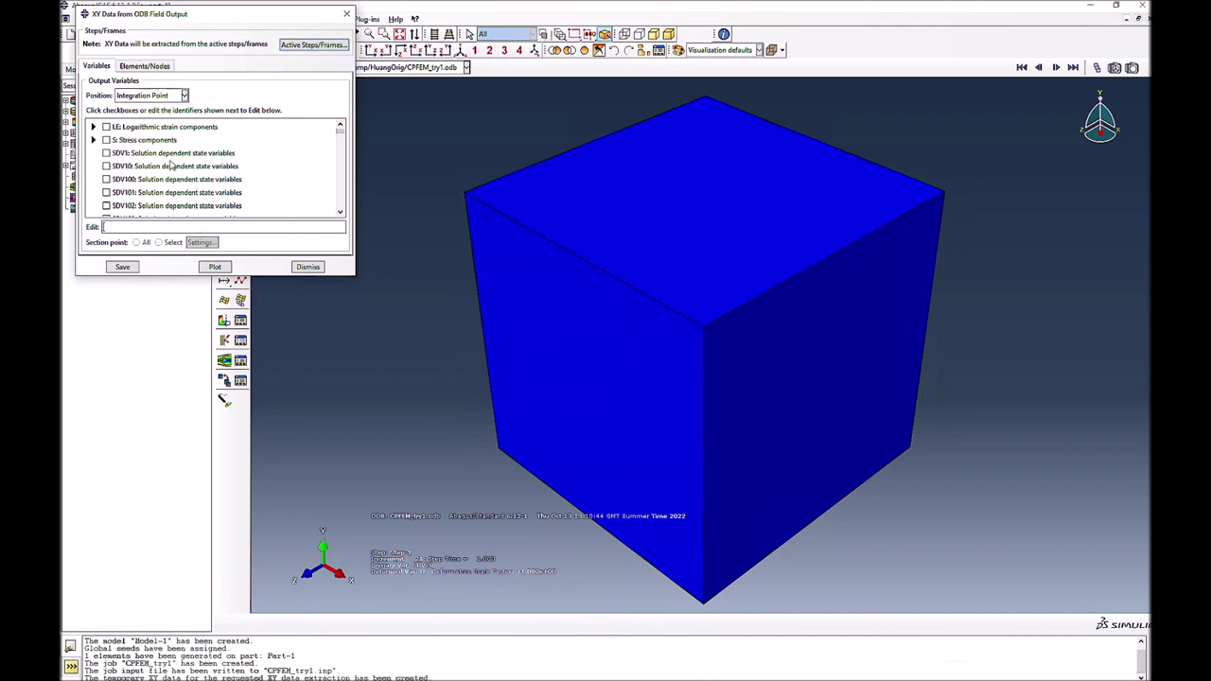
left_click(93, 140)
left_click(119, 151)
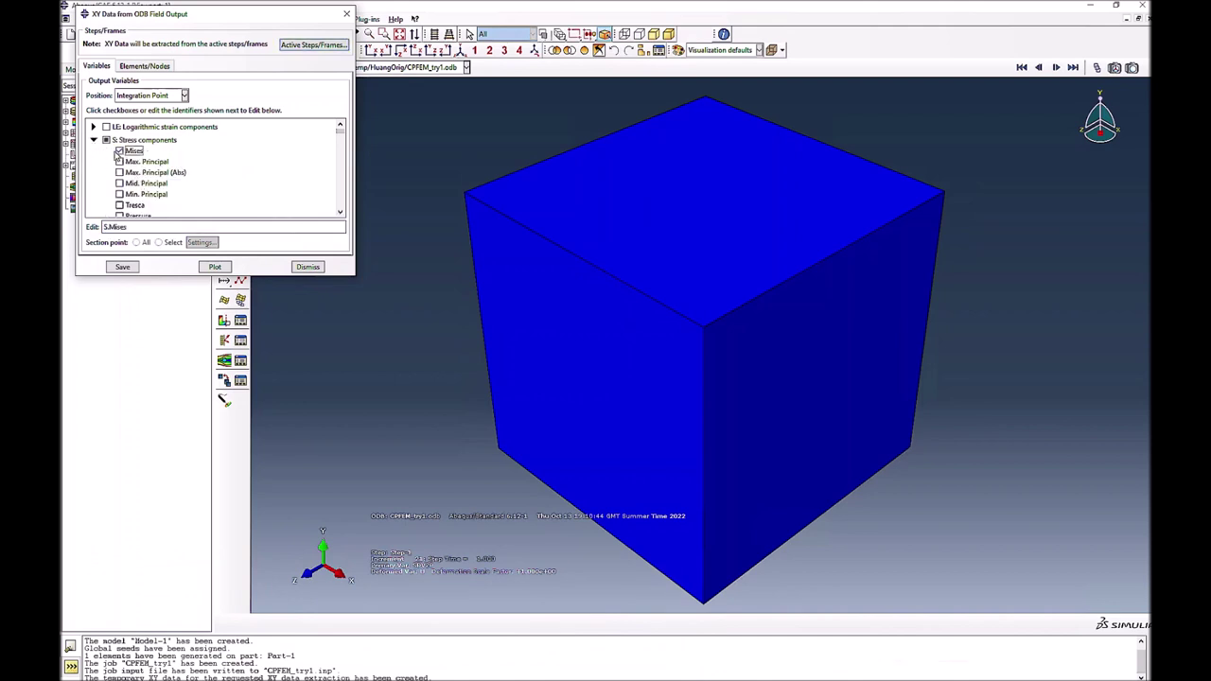
left_click(215, 267)
left_click(215, 162)
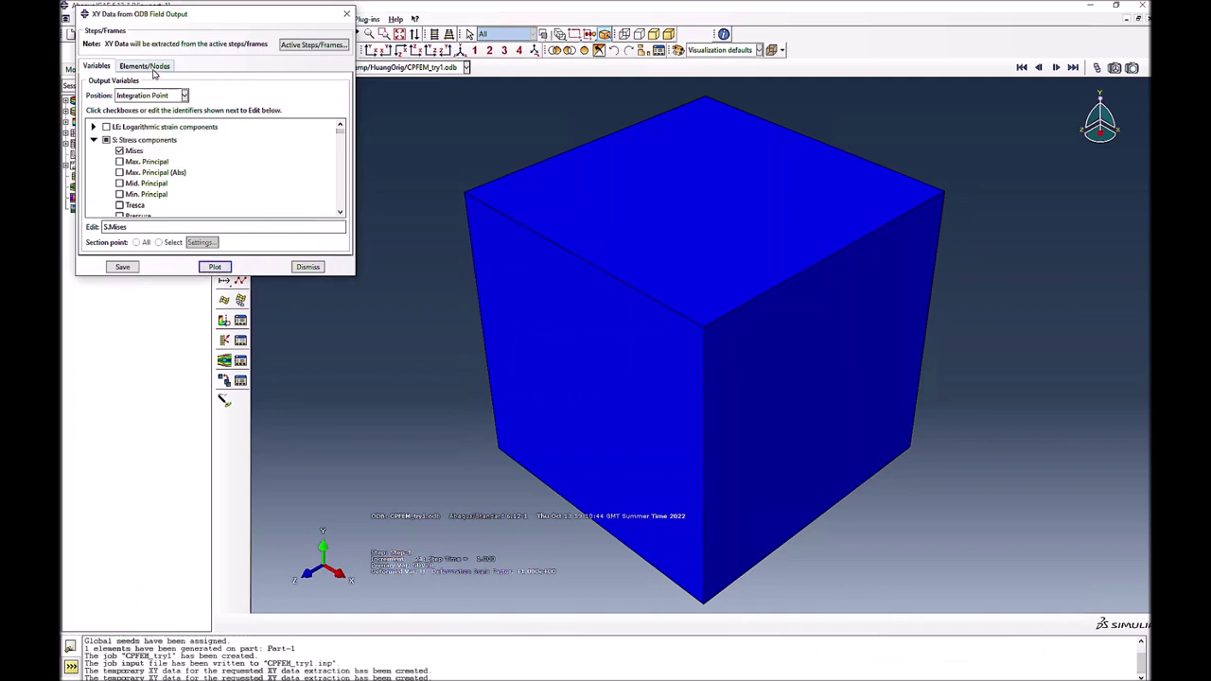
Pick the element, plot its Mises stress versus time, and save the XY data
left_click(148, 67)
left_click(179, 97)
left_click(425, 622)
left_click(215, 266)
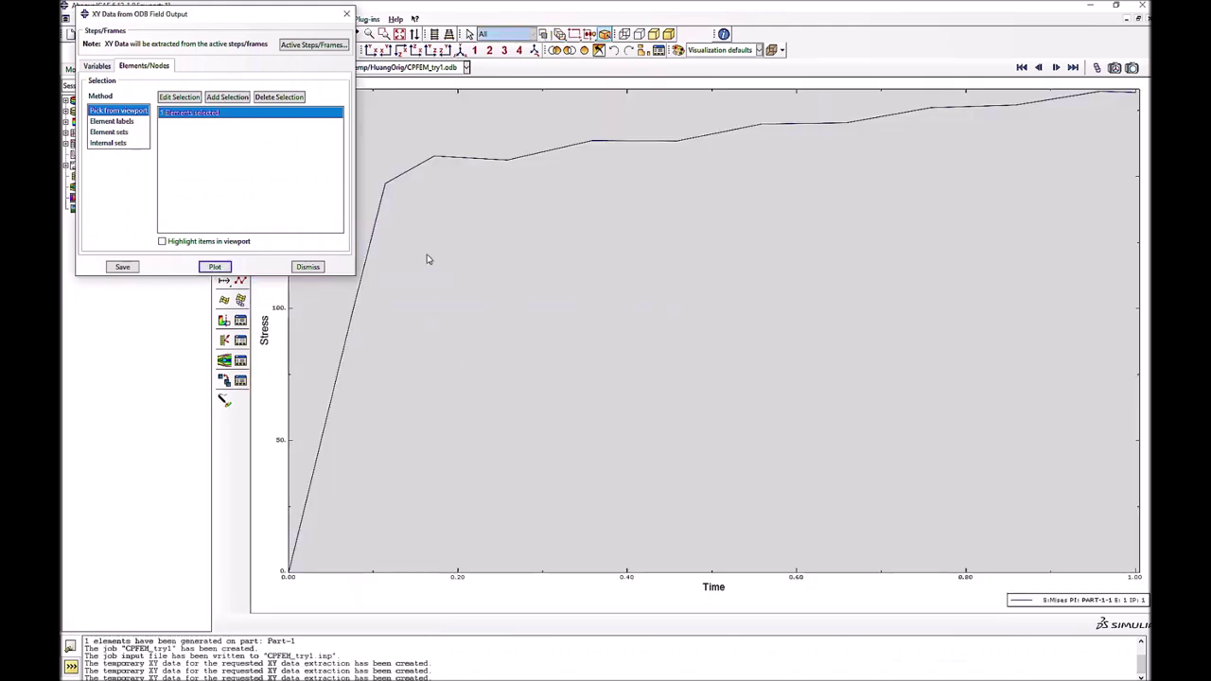
left_click(125, 267)
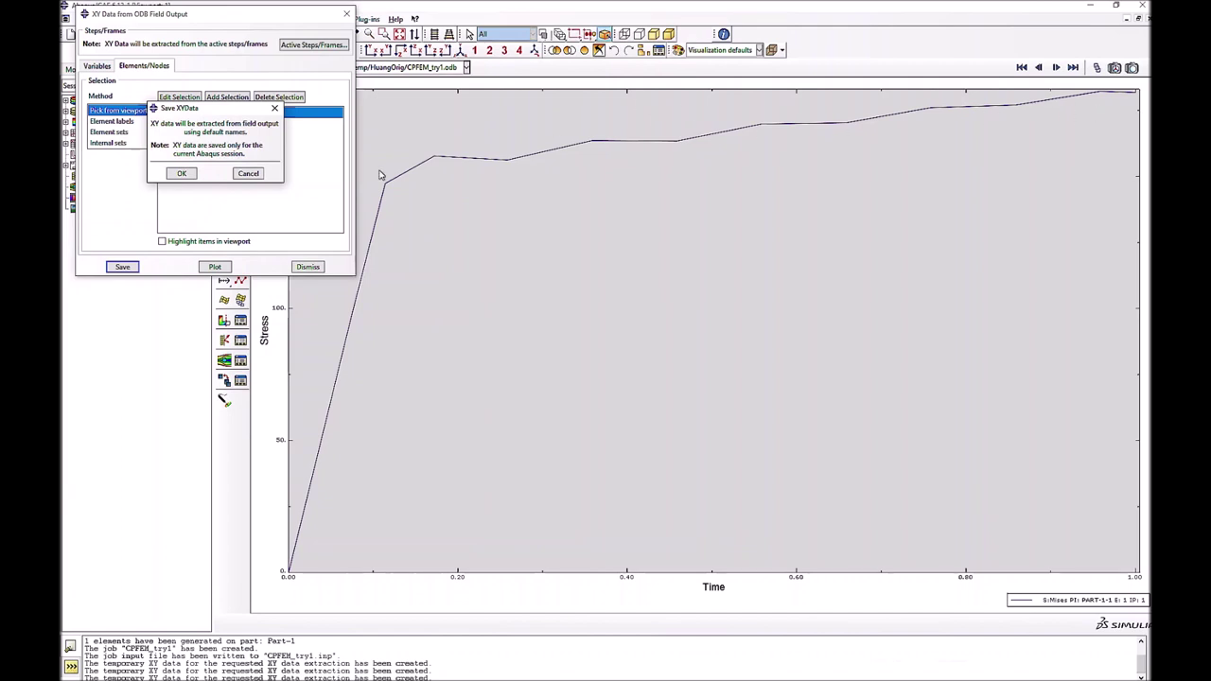
left_click(190, 175)
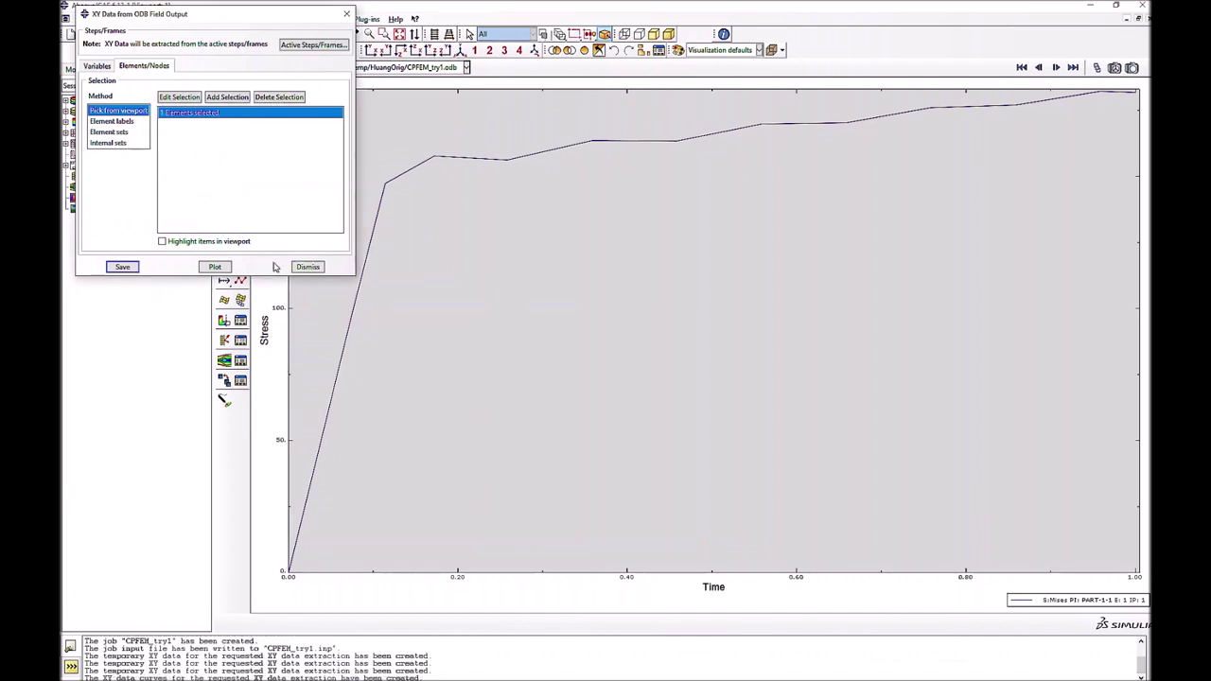
left_click(309, 267)
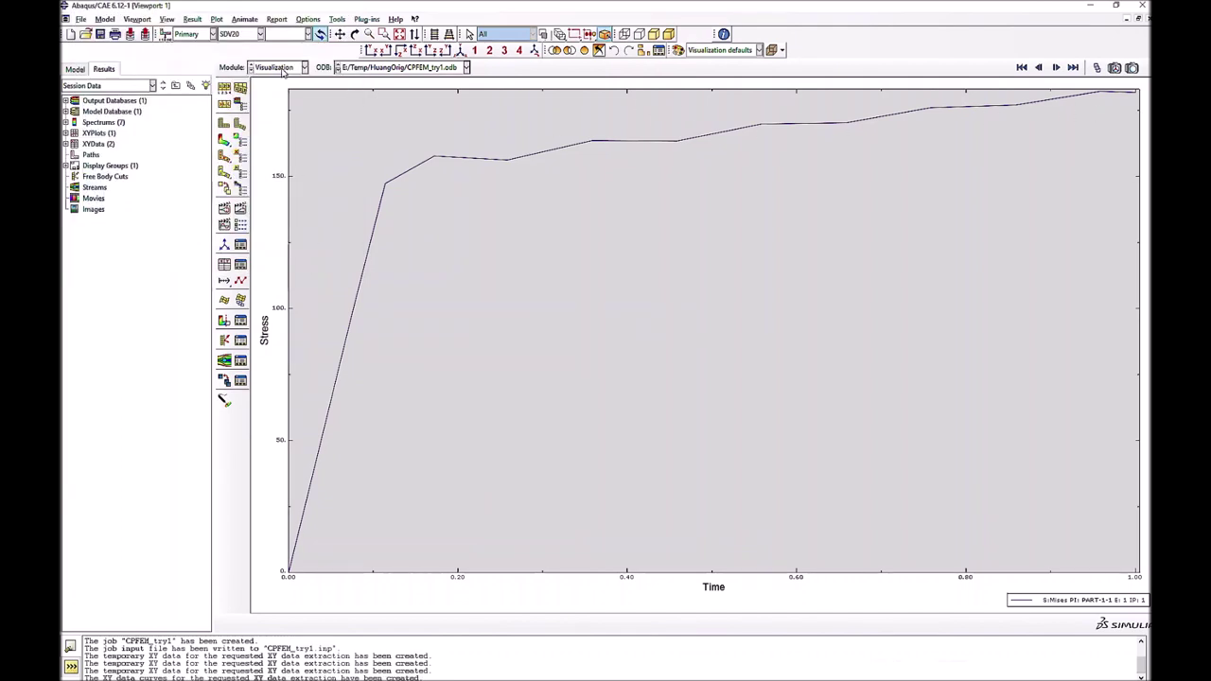
Delete the duplicate Mises entry in the XY Data Manager
left_click(337, 19)
left_click(445, 80)
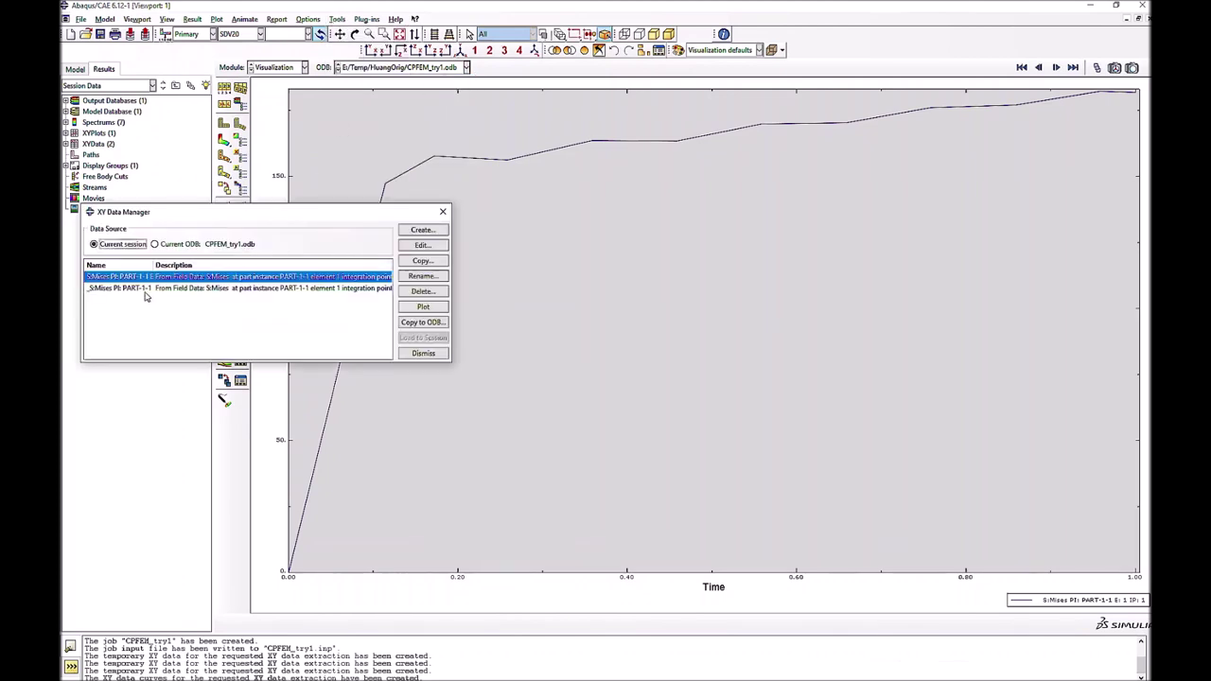
left_click(422, 291)
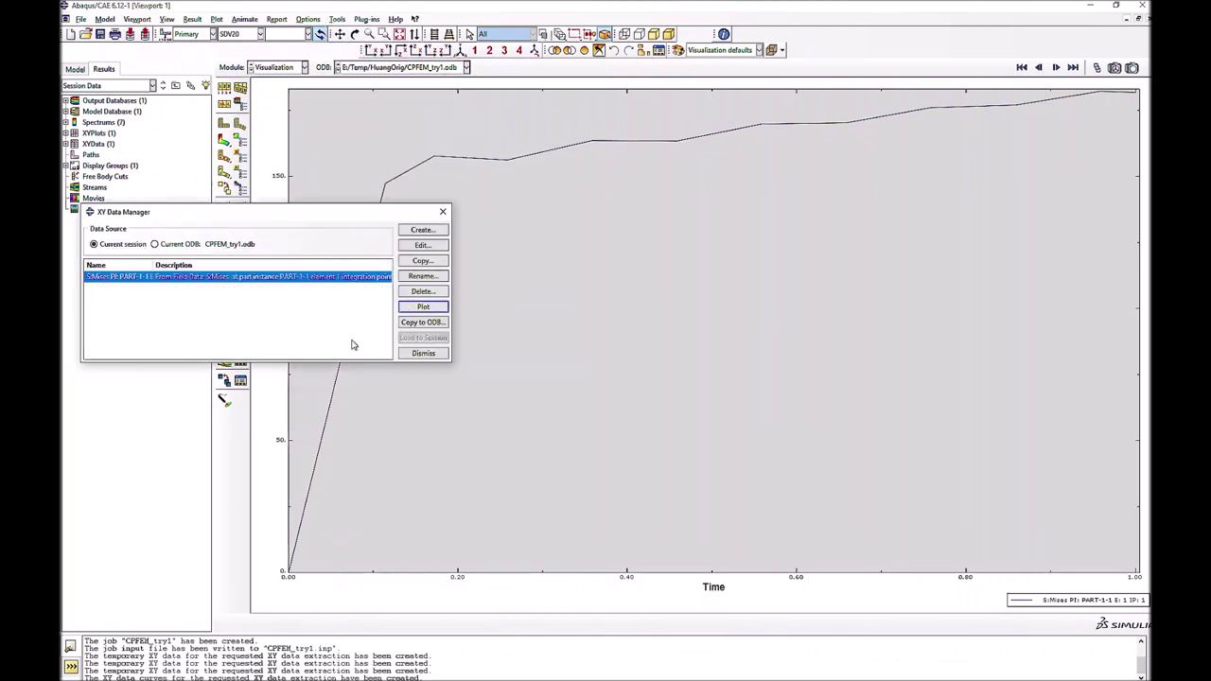
left_click(422, 353)
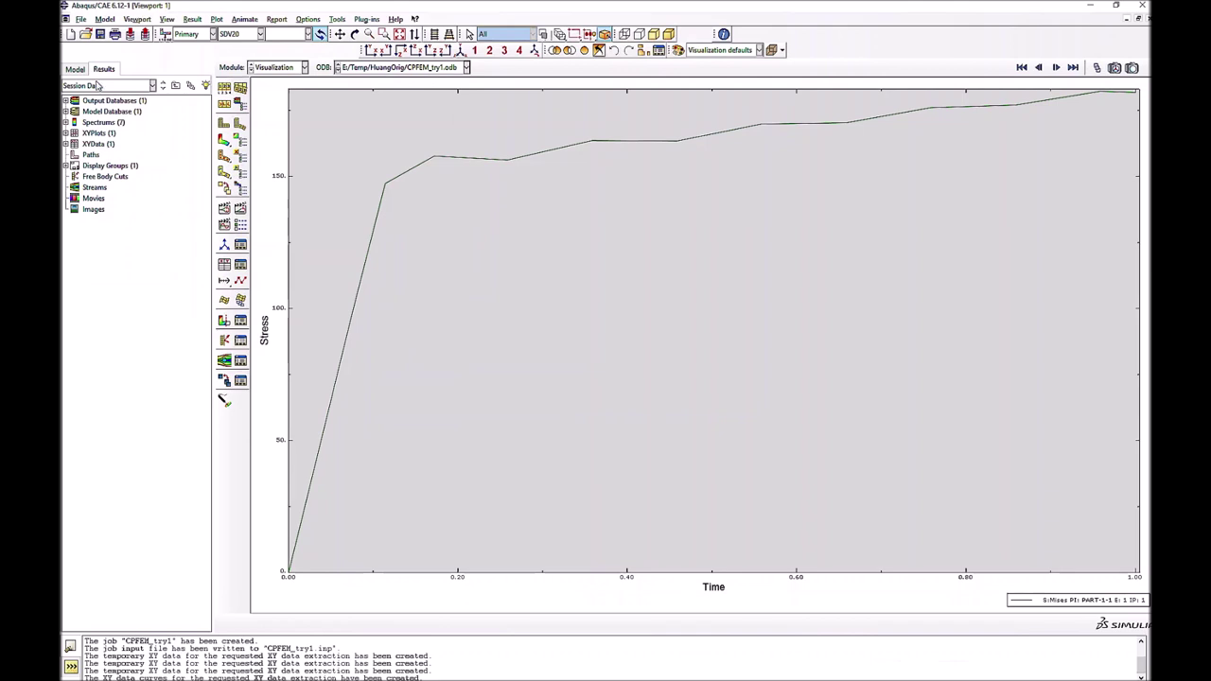
Close the CPFEM_try1 output database
left_click(82, 19)
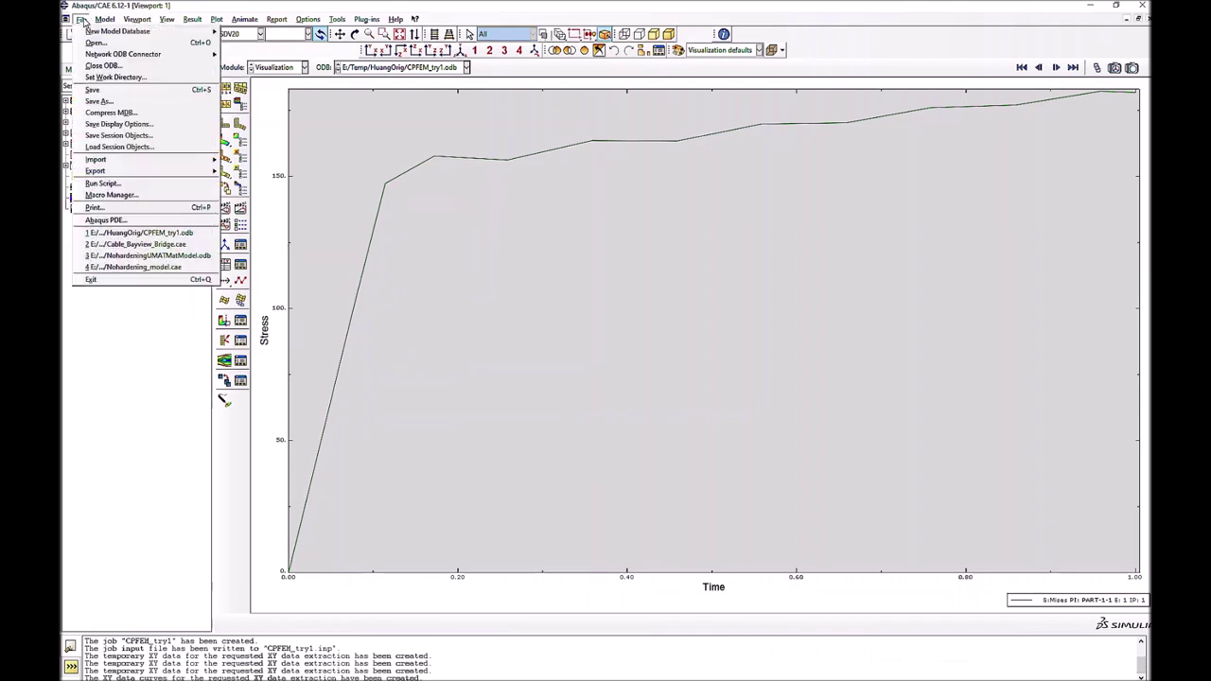
left_click(101, 66)
left_click(596, 366)
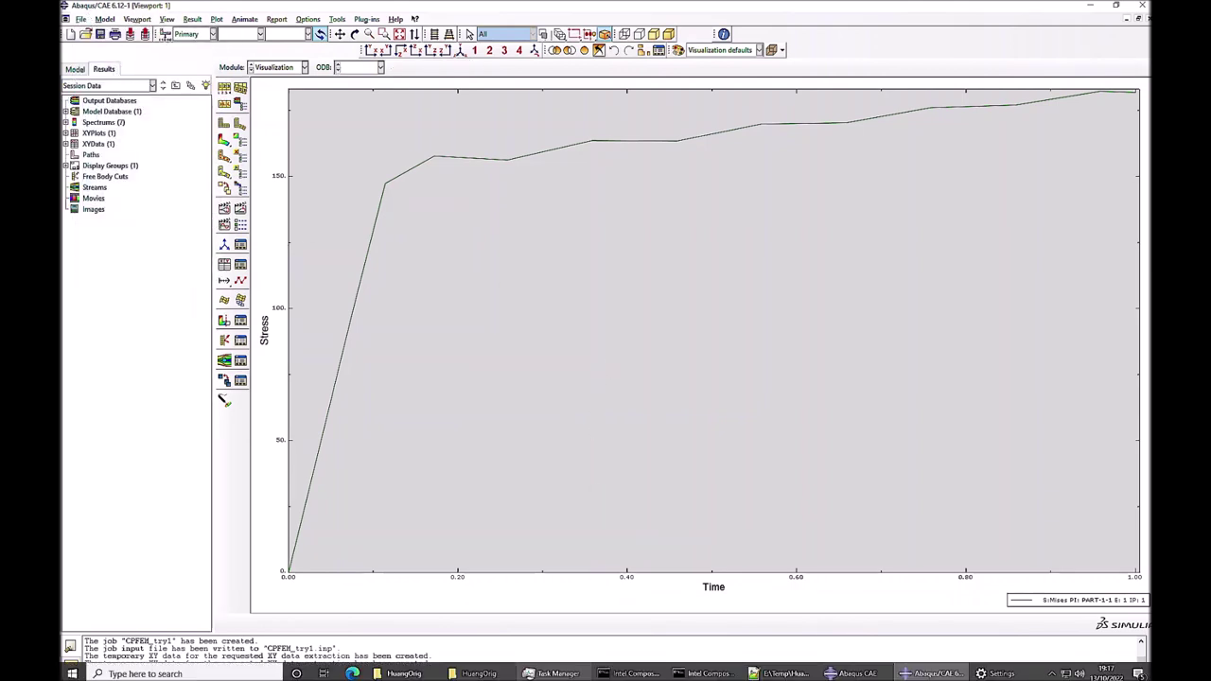
In CPFEM_try1.inp, change the -1. on line 123 to 0. and save the file
left_click(782, 674)
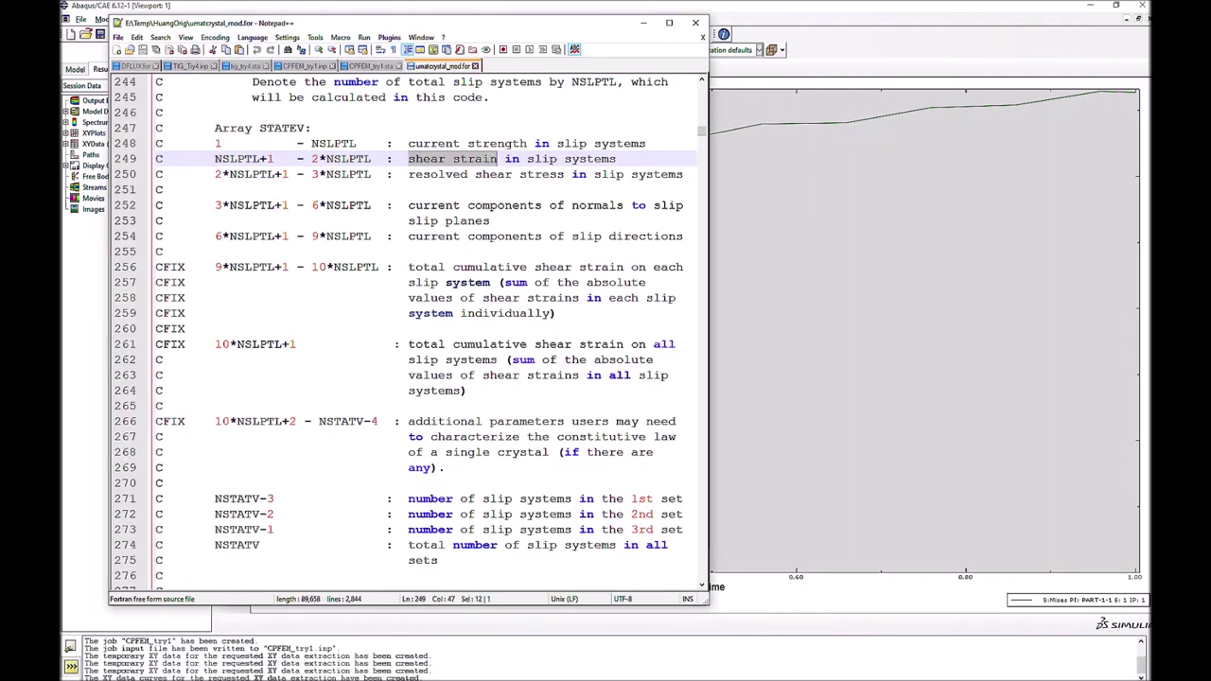
scroll(407, 332, "up", 5)
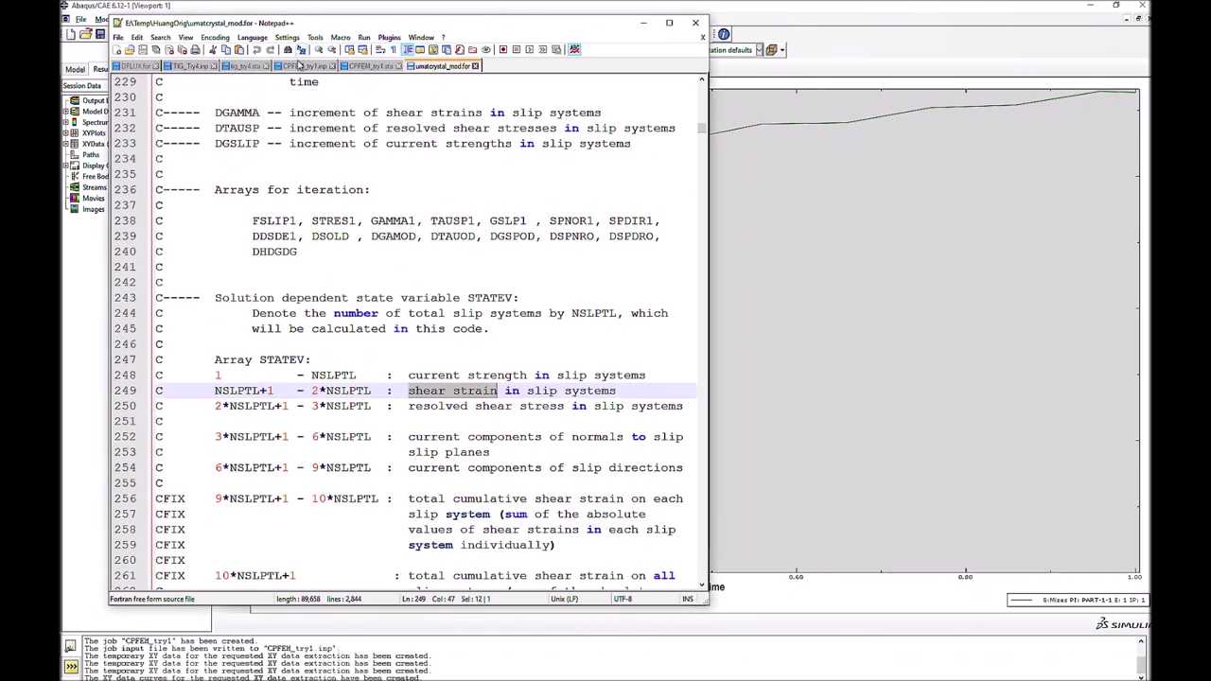
left_click(303, 65)
scroll(178, 158, "up", 11)
scroll(407, 326, "up", 20)
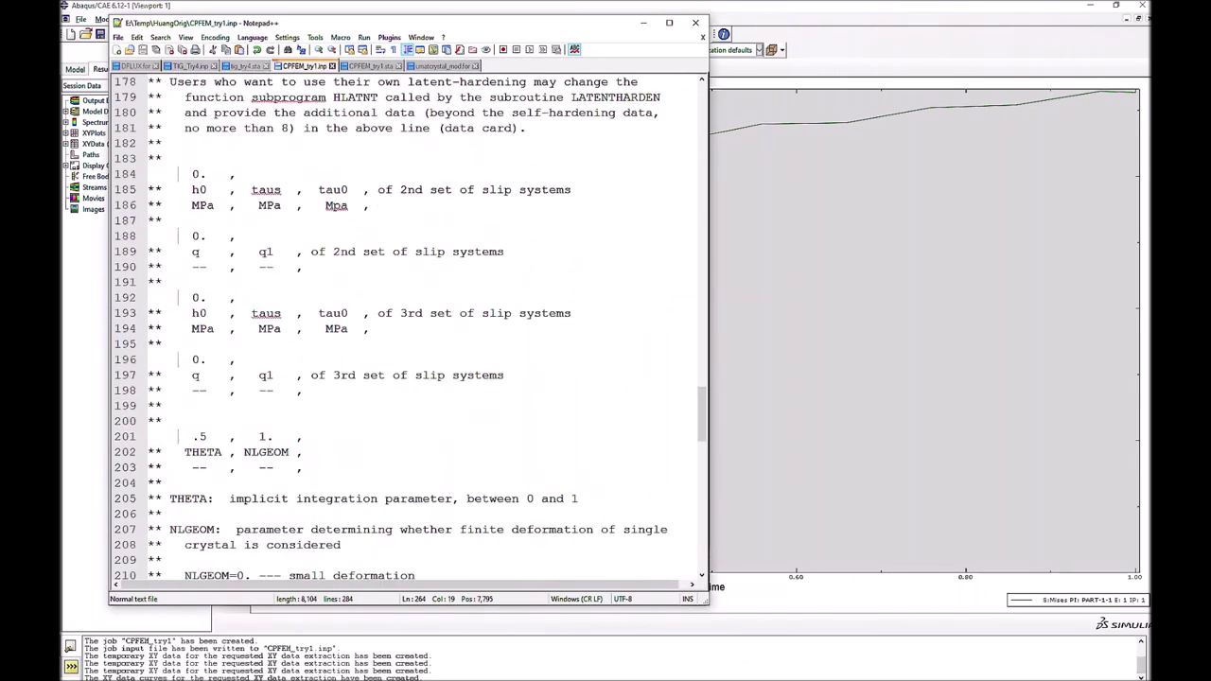
scroll(407, 326, "up", 6)
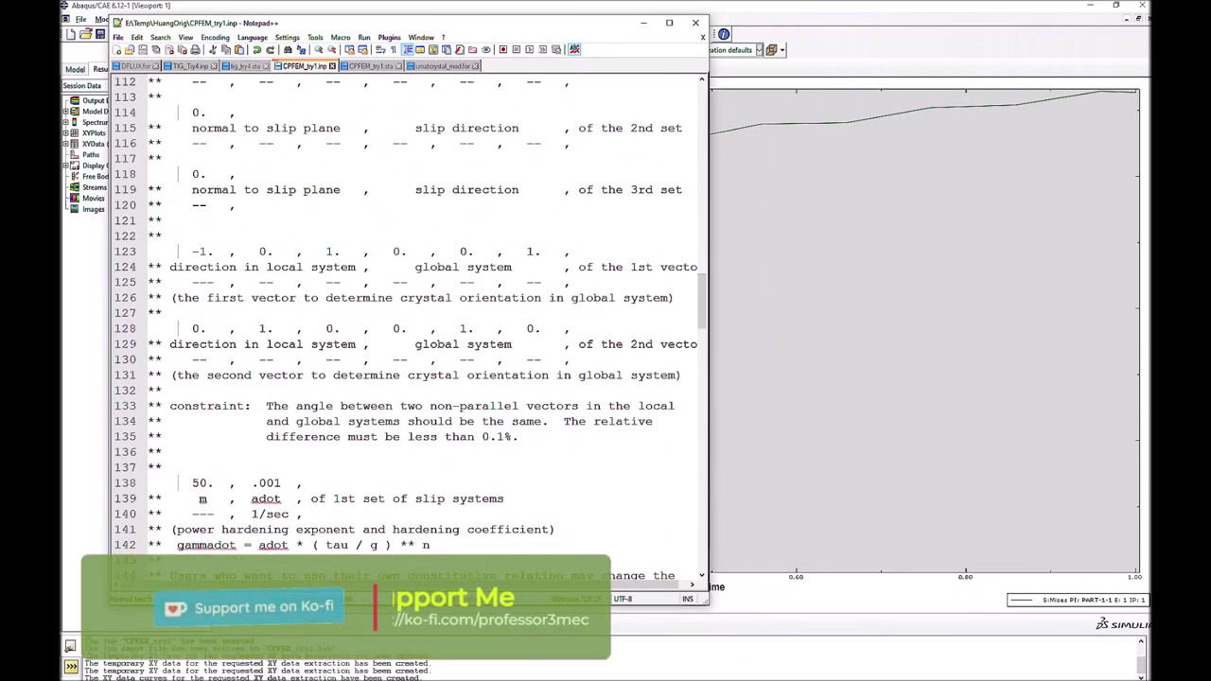
left_click(195, 252)
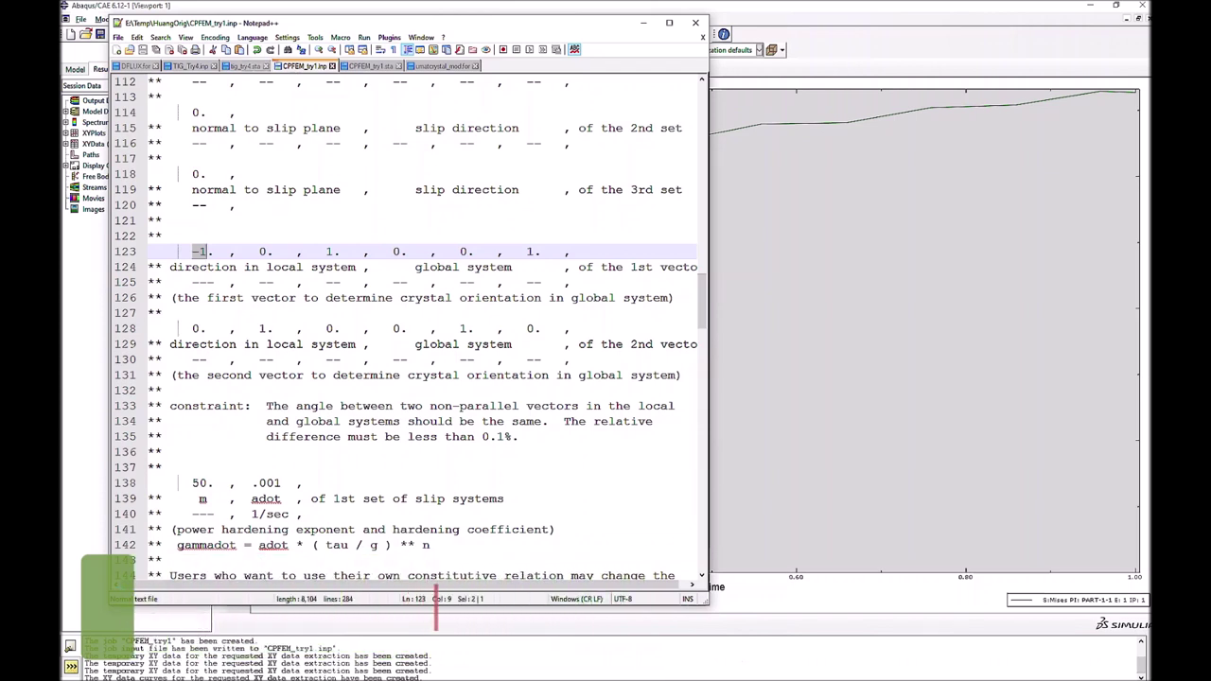
type("0")
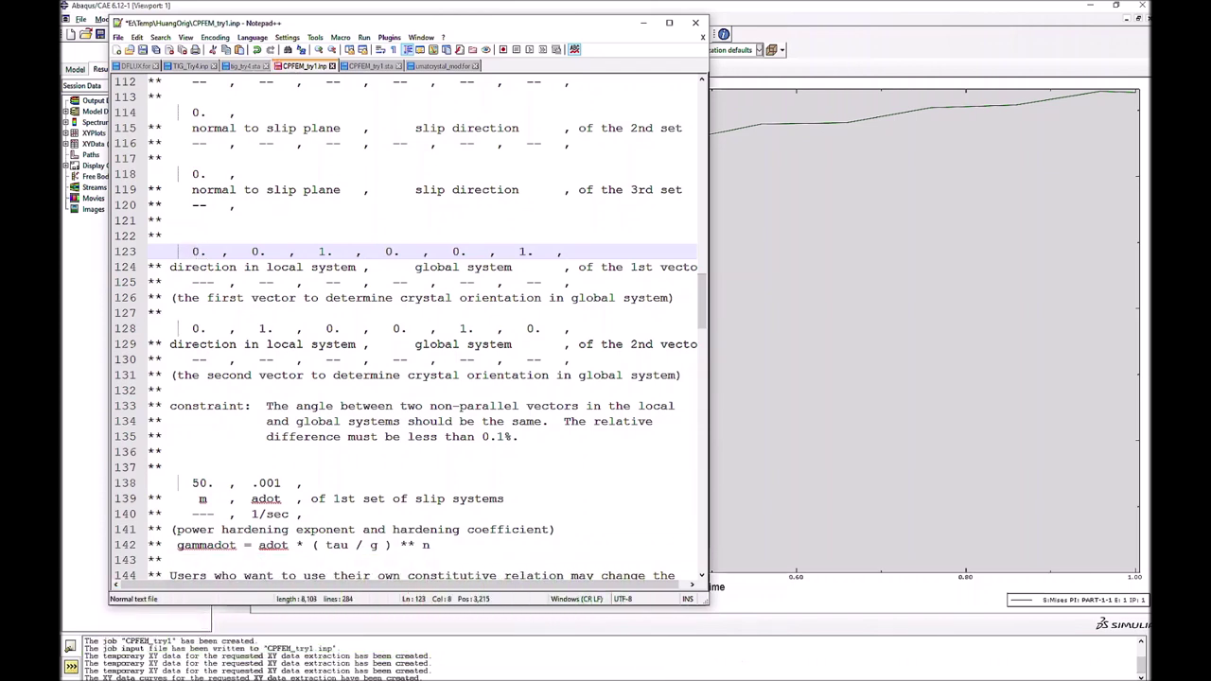
key("ctrl+s")
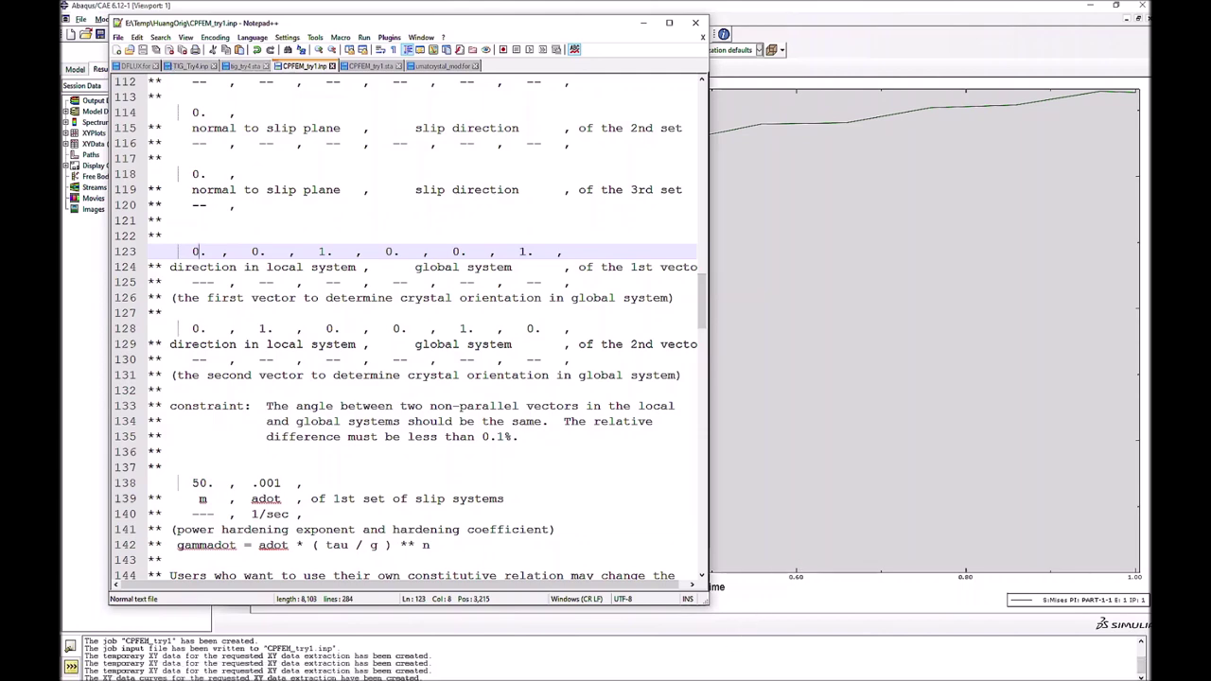
left_click(617, 674)
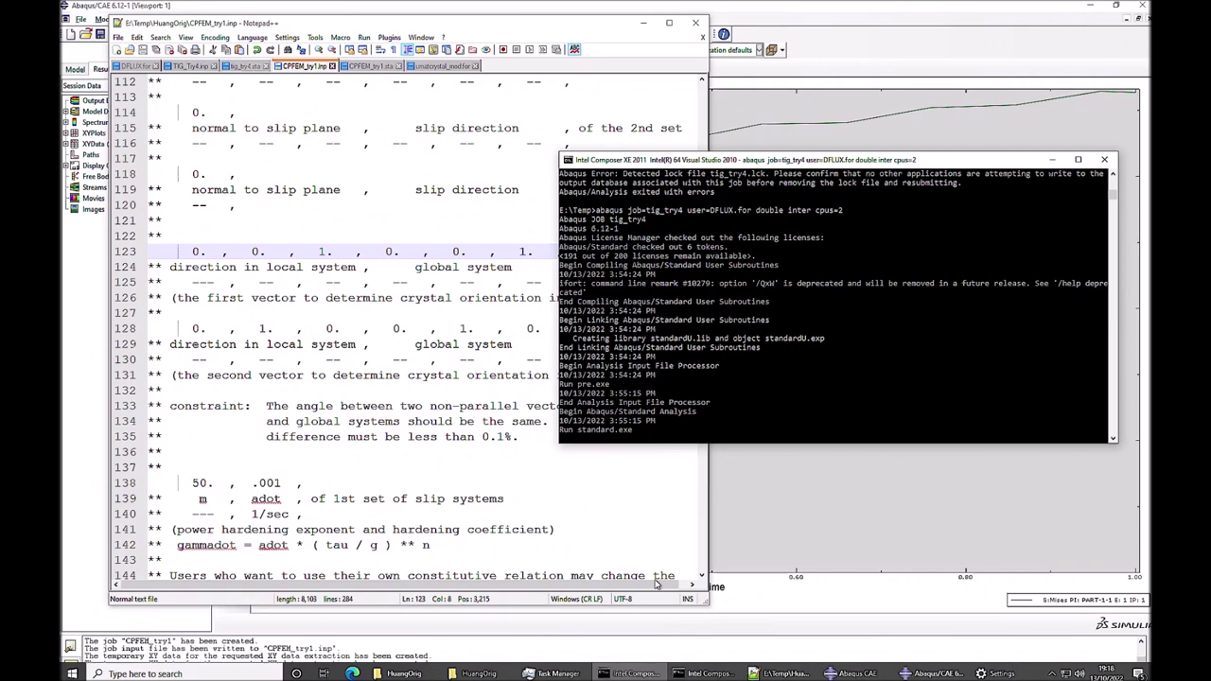
Recall the previous abaqus job command and rerun CPFEM_try1 with umatcrystal_mod.for
left_click(1052, 159)
left_click(617, 675)
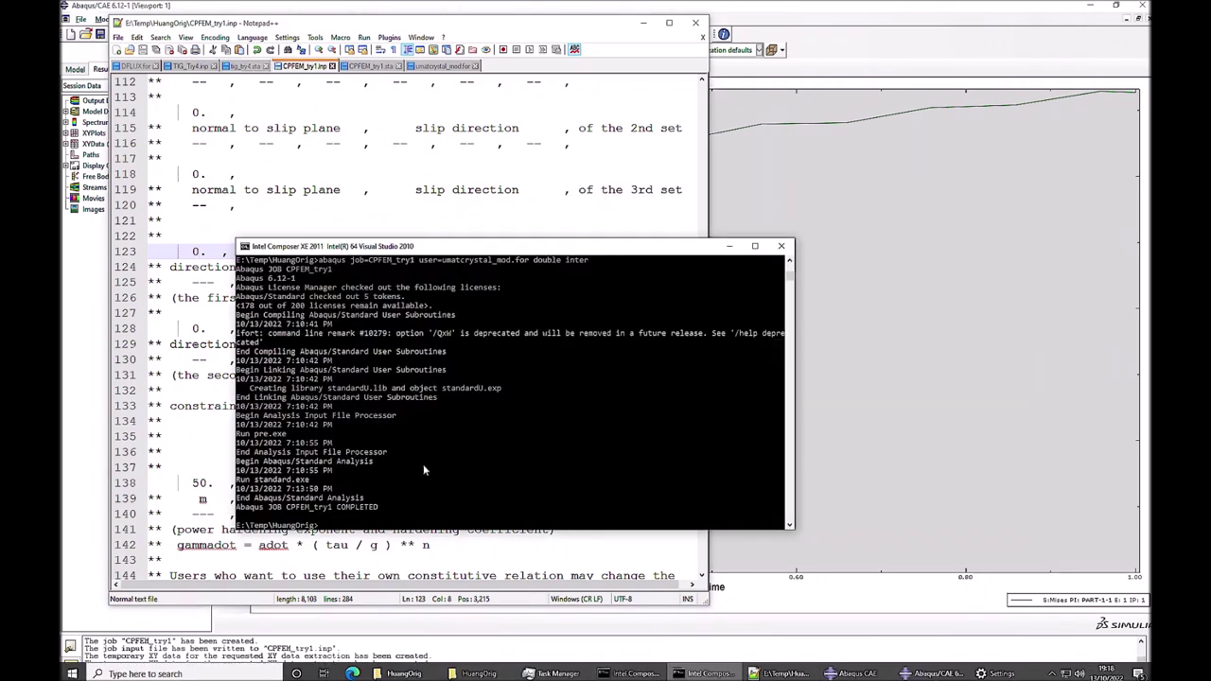
key("Up")
key("Return")
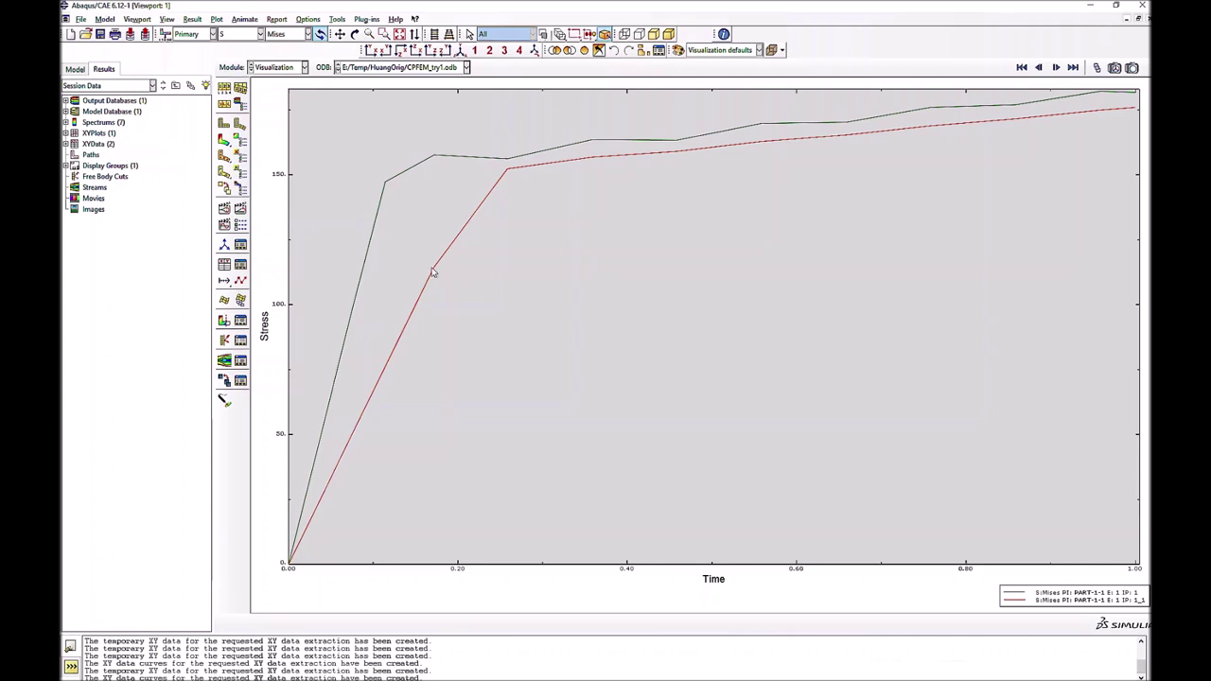
Glance at the SDV output variables without changing them, then switch the module to Part
left_click(258, 34)
scroll(237, 182, "down", 2)
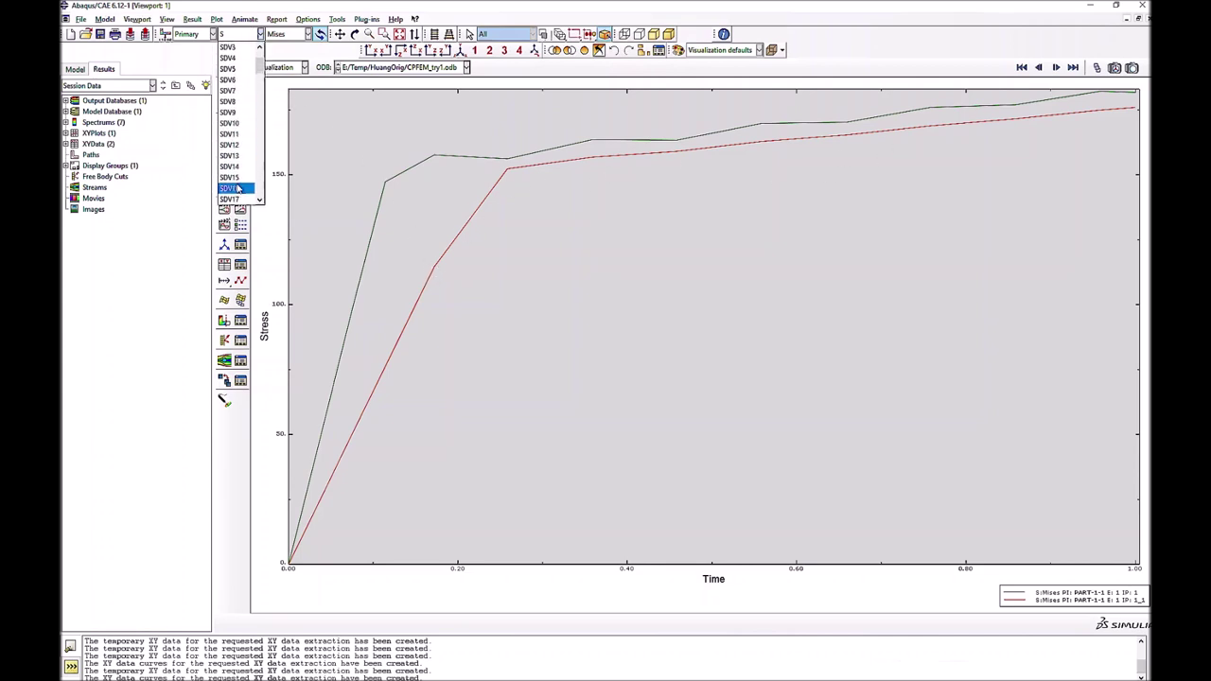
left_click(280, 271)
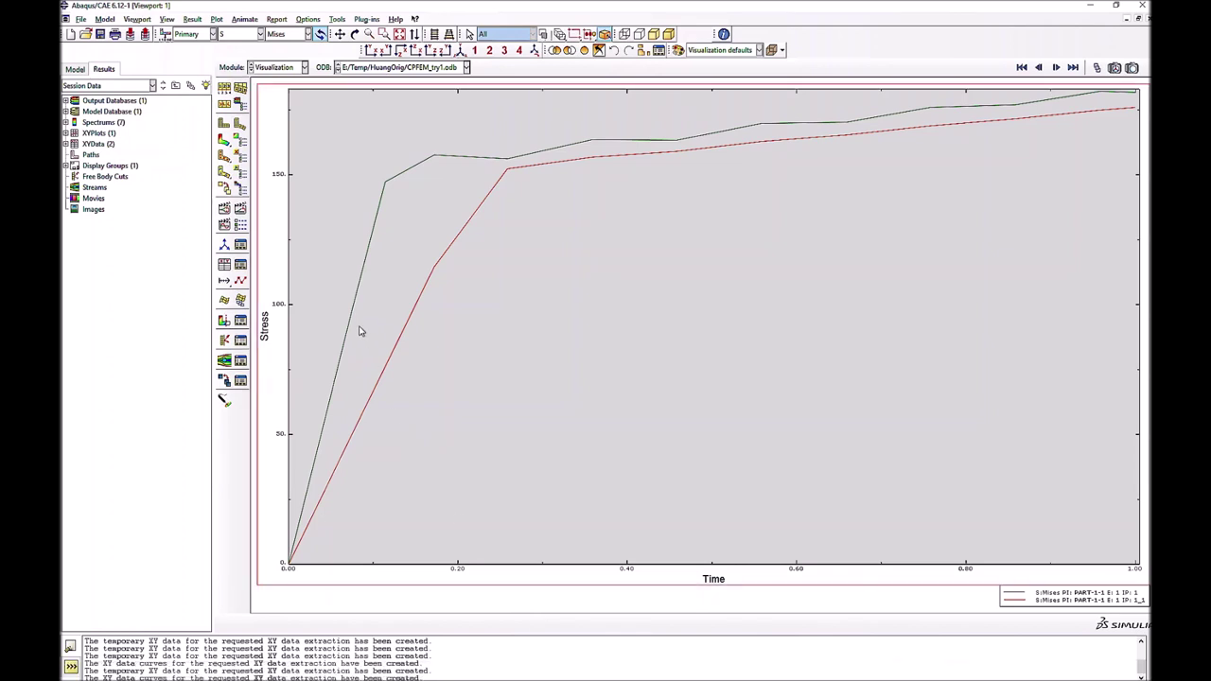
left_click(275, 68)
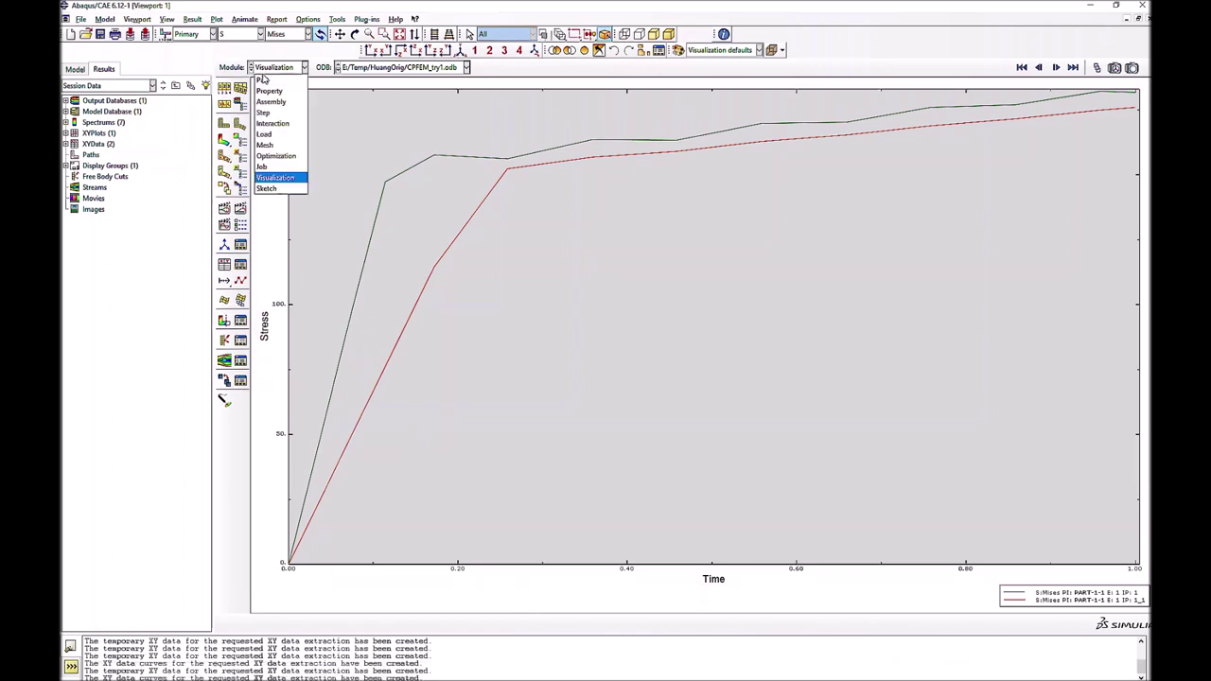
left_click(275, 81)
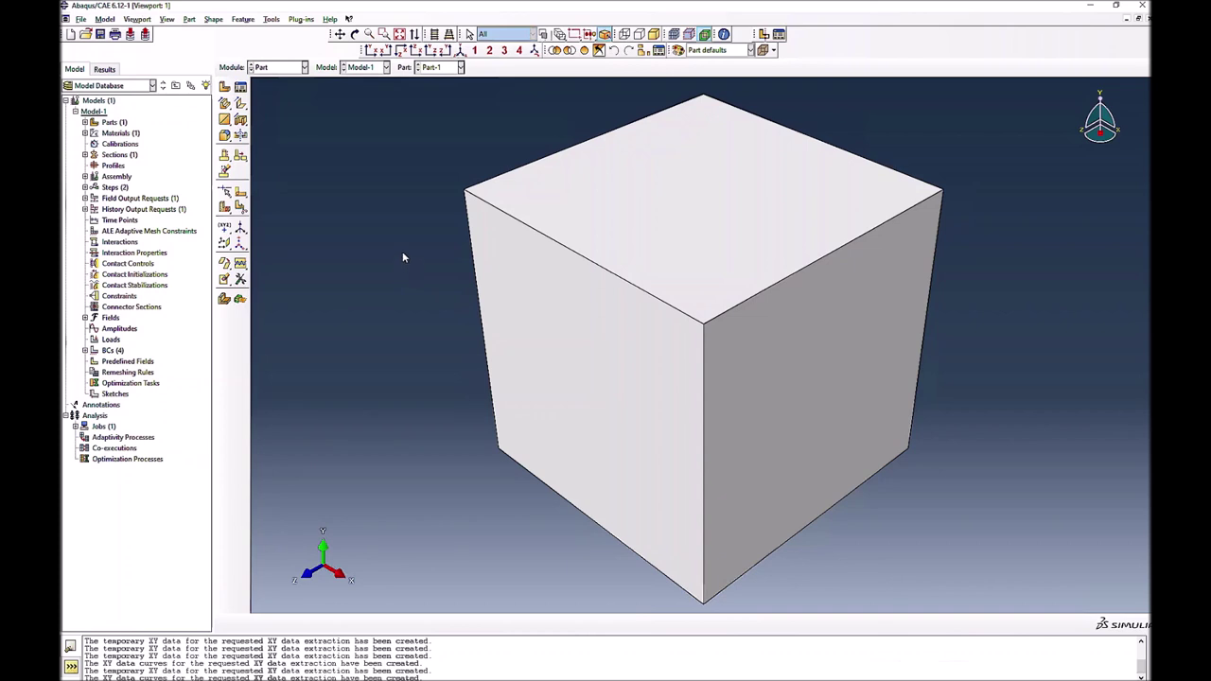
Create Part-2 as a 2D planar deformable shell from a sketched square rectangle
left_click(225, 87)
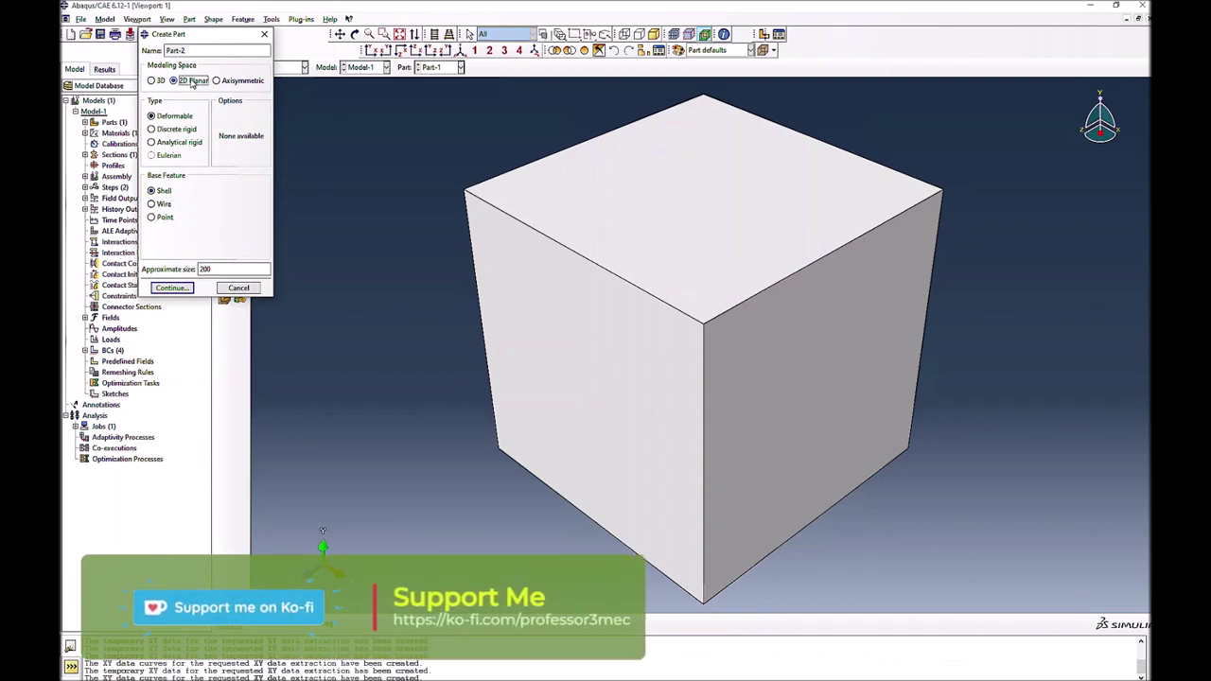
left_click(179, 289)
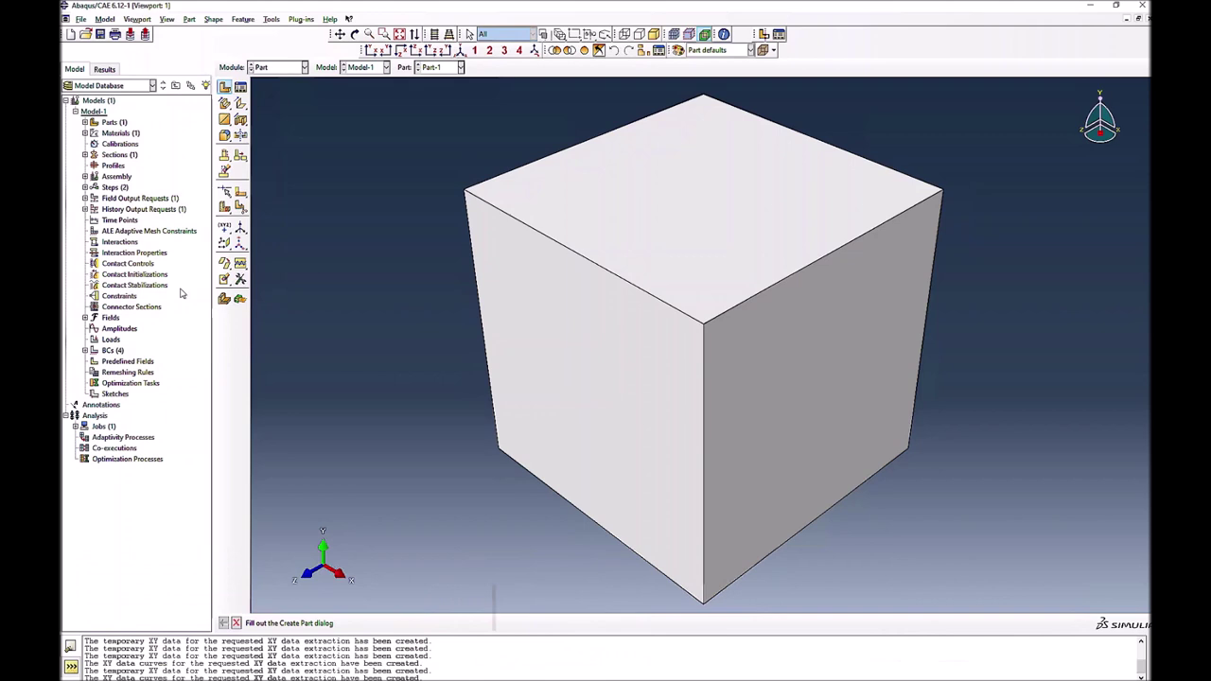
left_click(787, 390)
left_click(572, 215)
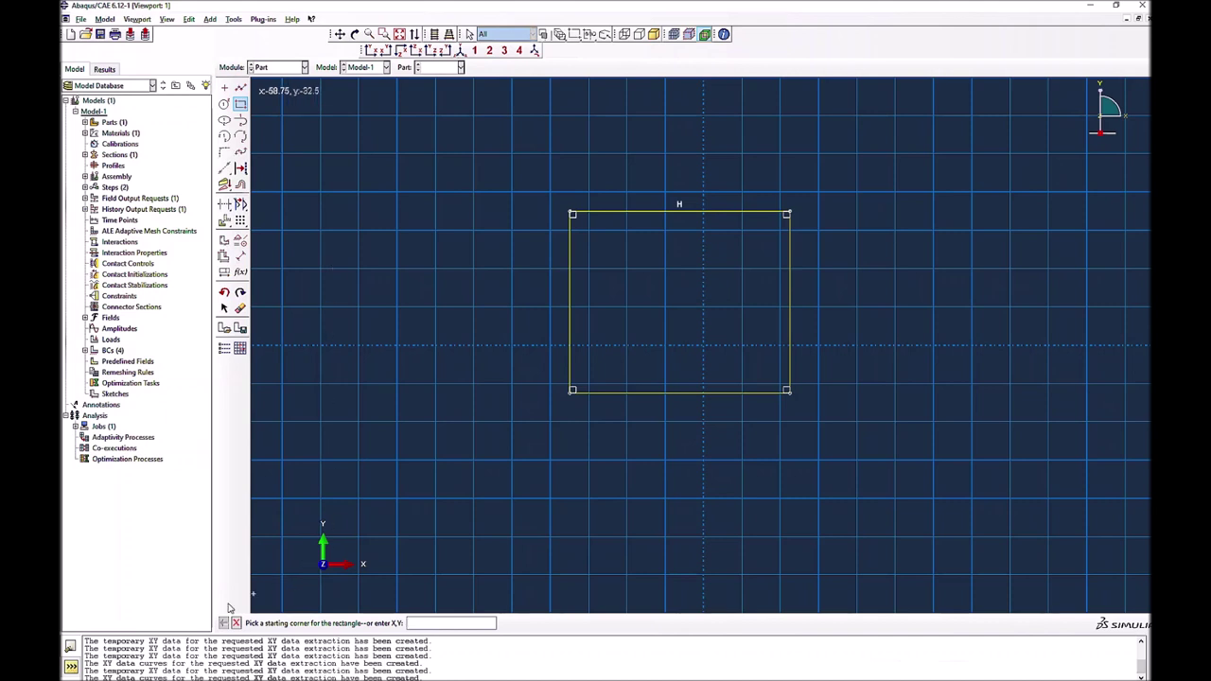
key("Escape")
left_click(373, 625)
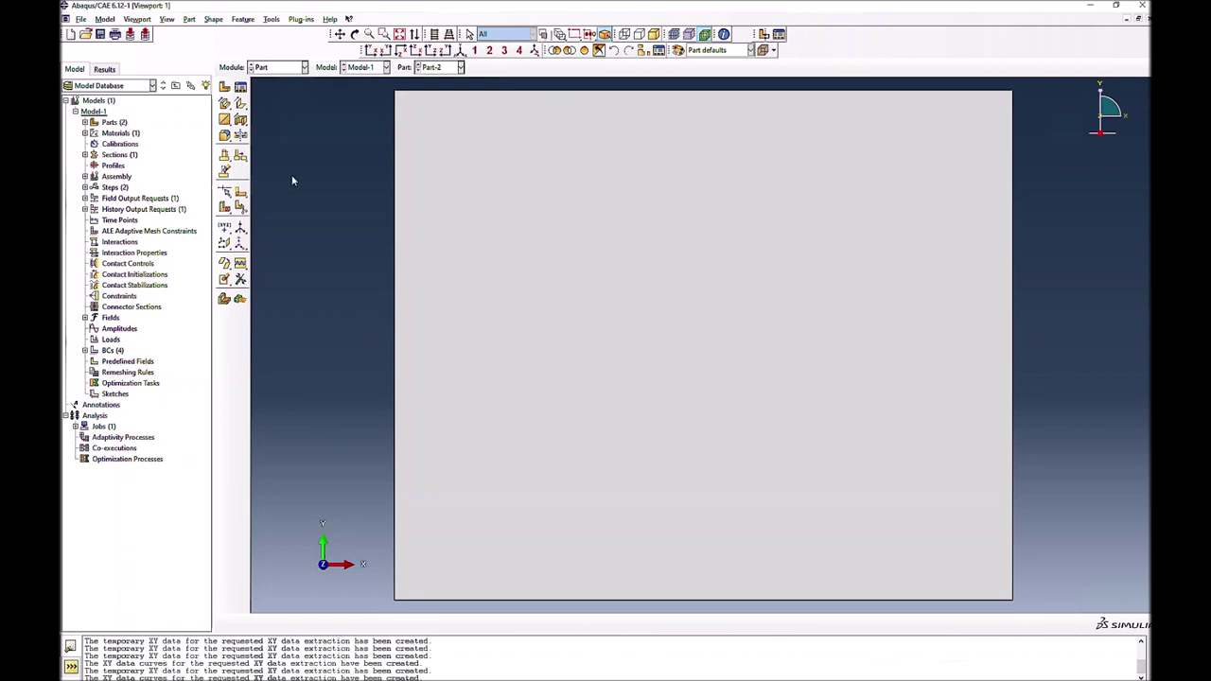
Sketch the first grain boundary as connected lines from the left edge to the top edge
left_click(242, 194)
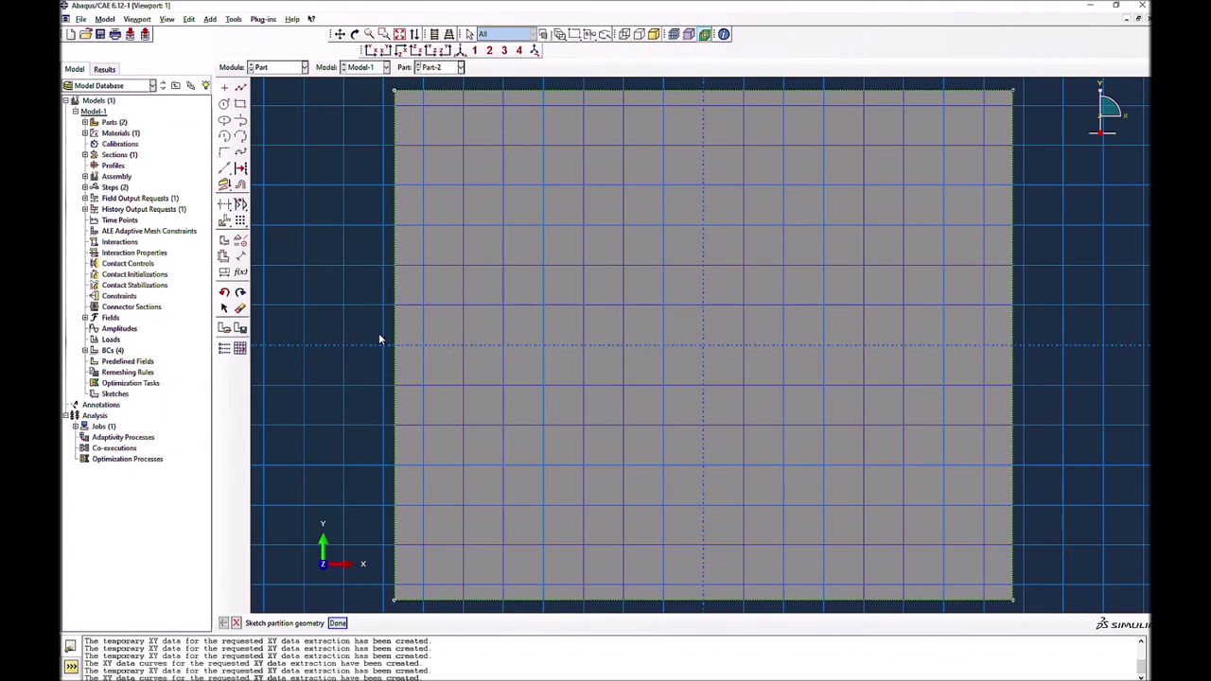
left_click(241, 87)
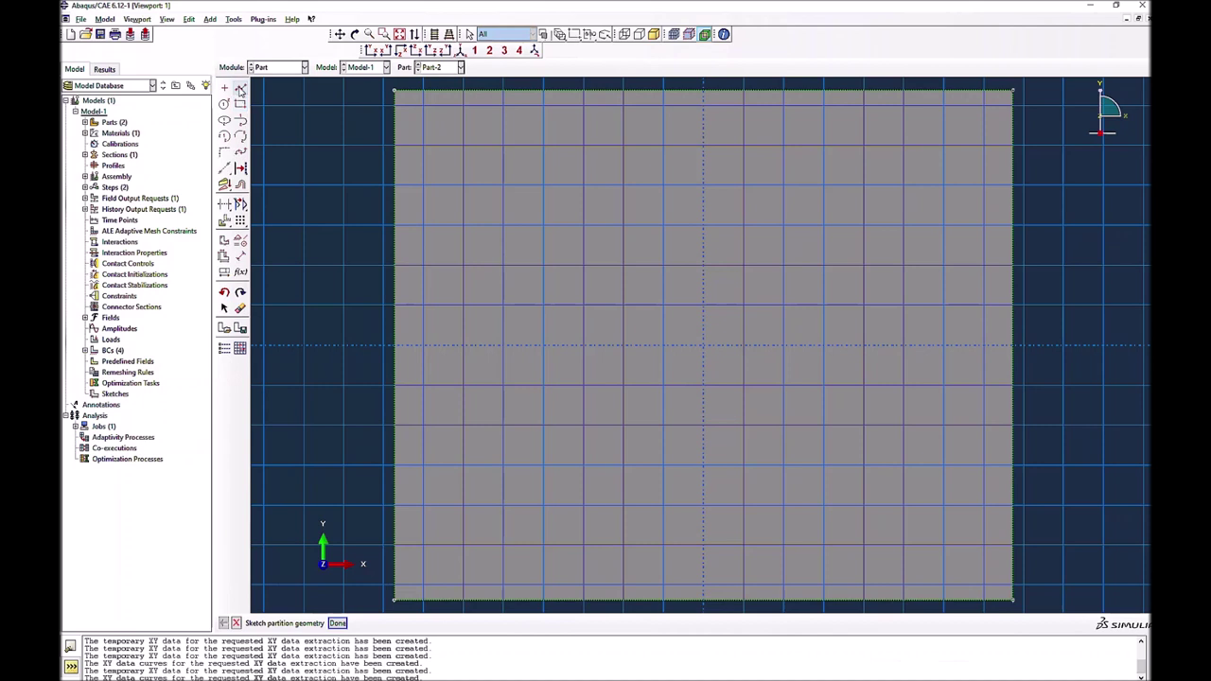
left_click(396, 263)
left_click(574, 324)
left_click(704, 284)
left_click(763, 154)
left_click(760, 87)
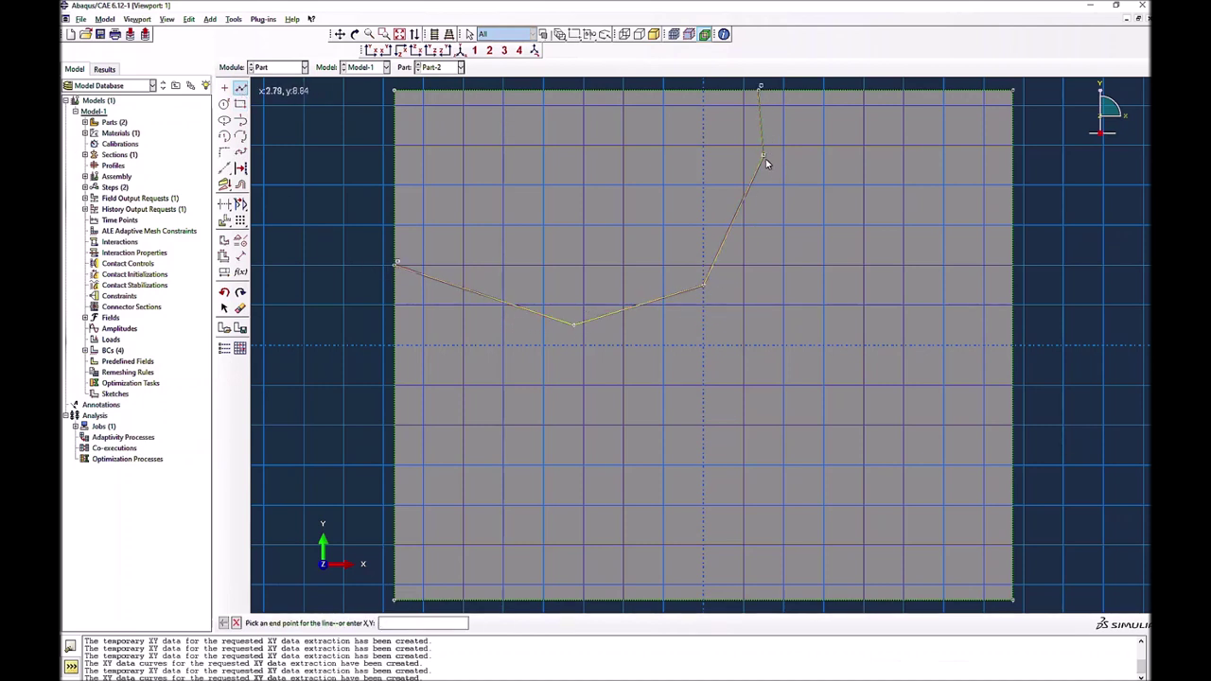
middle_click(330, 126)
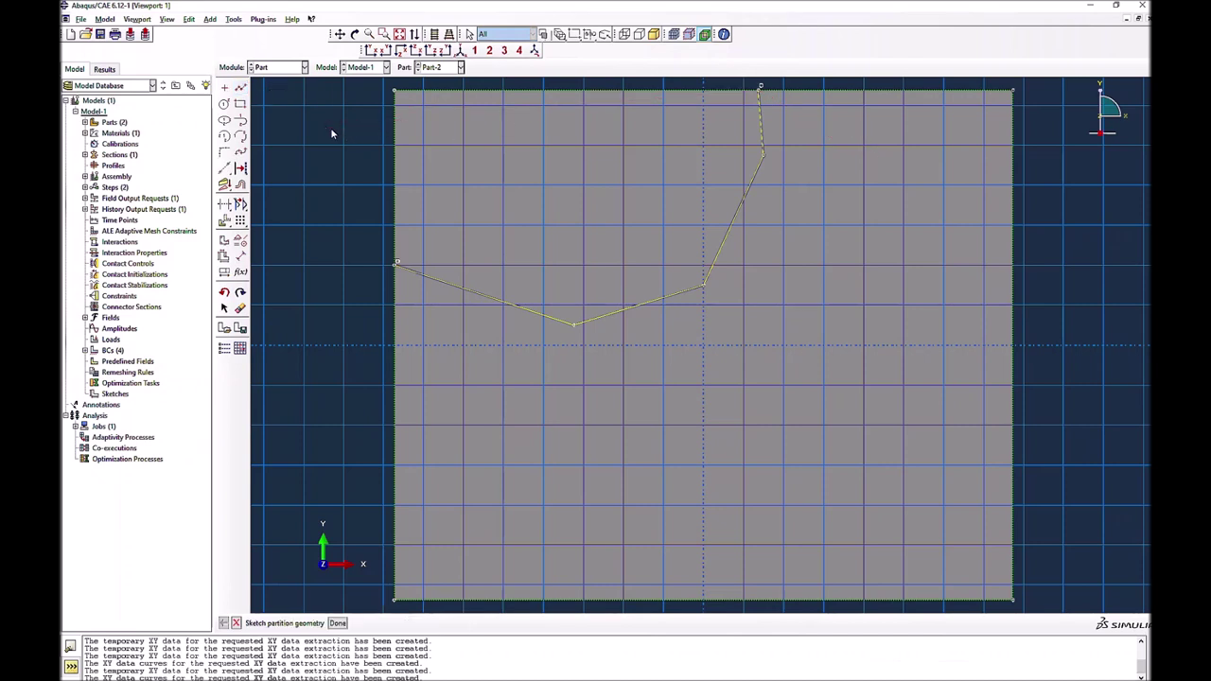
Draw a boundary from the upper junction through the right junction to the right edge
left_click(240, 87)
left_click(763, 155)
left_click(835, 304)
left_click(973, 325)
left_click(1014, 325)
middle_click(940, 333)
Close the central grain with lines through its lower corners back to the left junction
left_click(241, 87)
left_click(833, 305)
left_click(735, 434)
left_click(593, 434)
left_click(574, 325)
middle_click(505, 335)
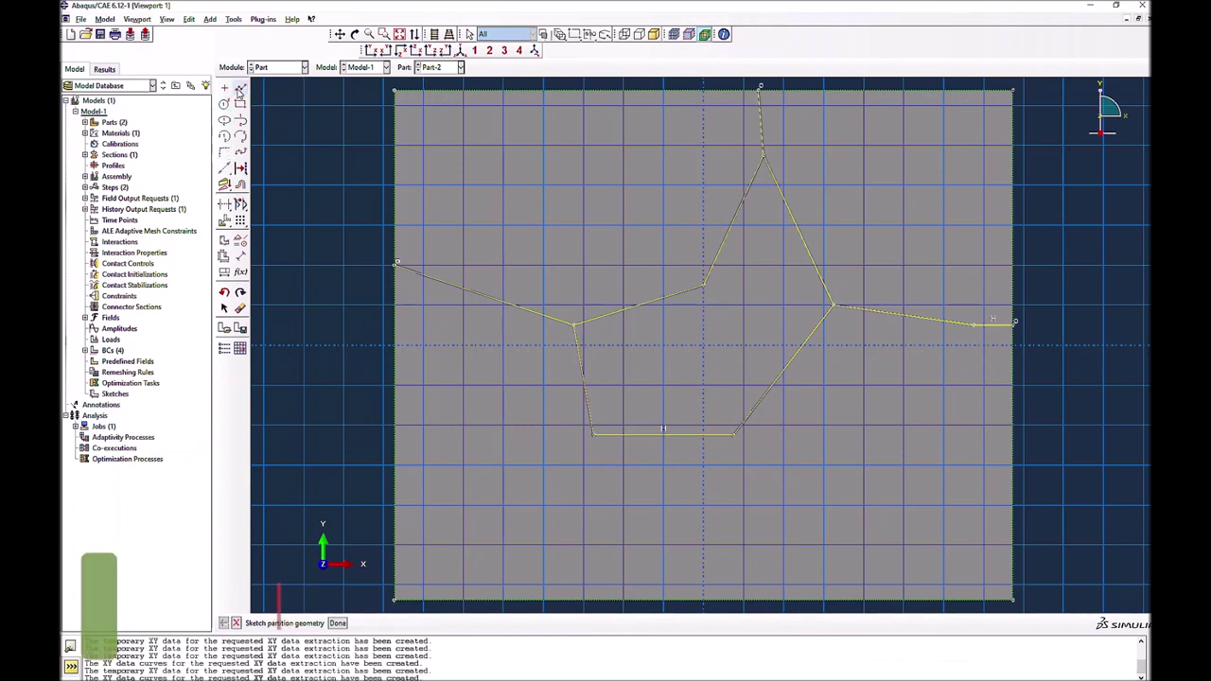
Run boundaries from the central grain's lower corners to the bottom-left corner and bottom edge
left_click(240, 87)
left_click(593, 434)
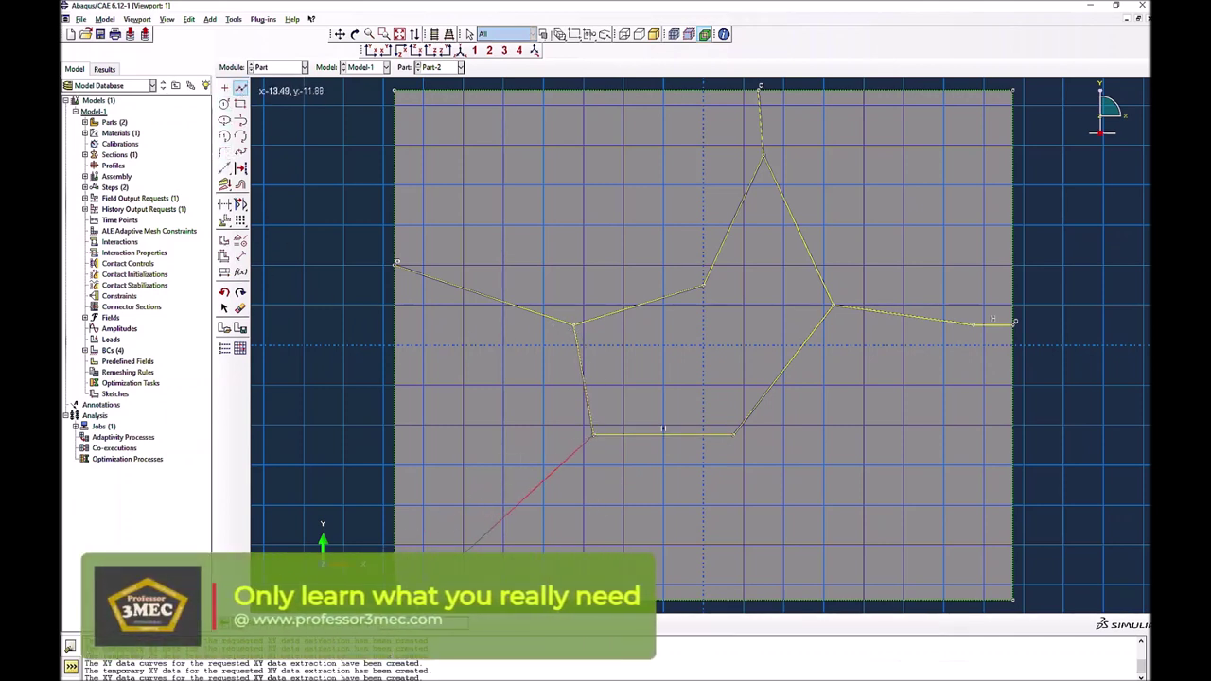
left_click(406, 595)
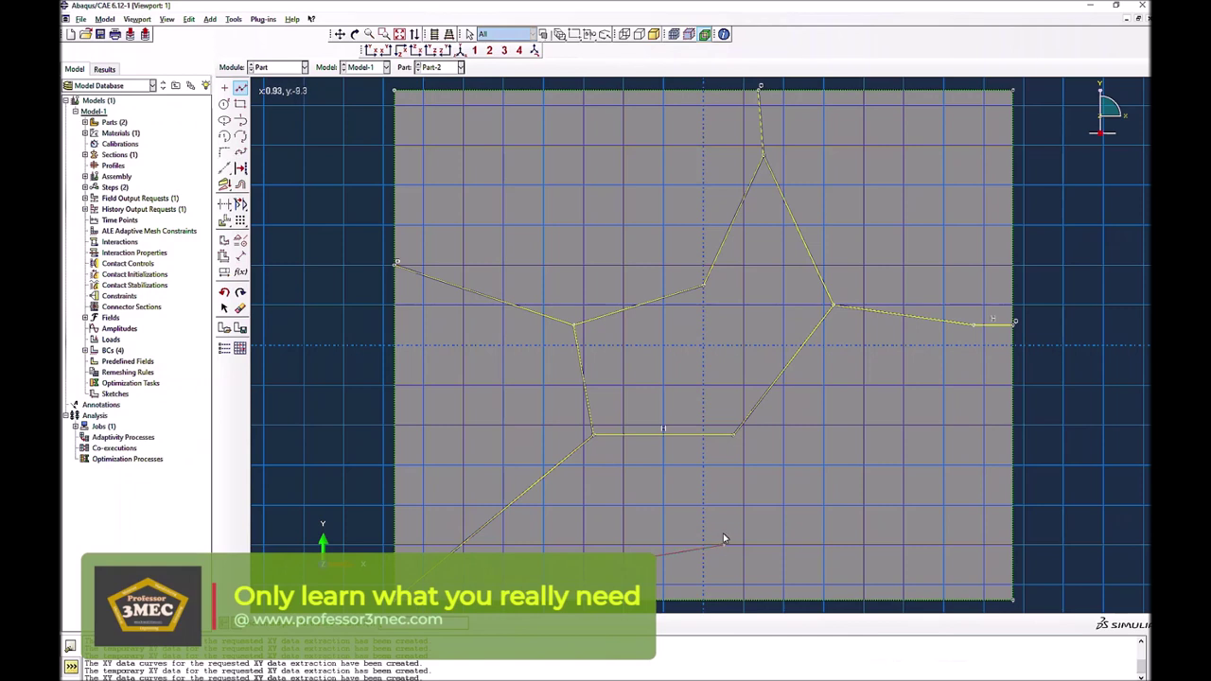
middle_click(736, 437)
left_click(240, 87)
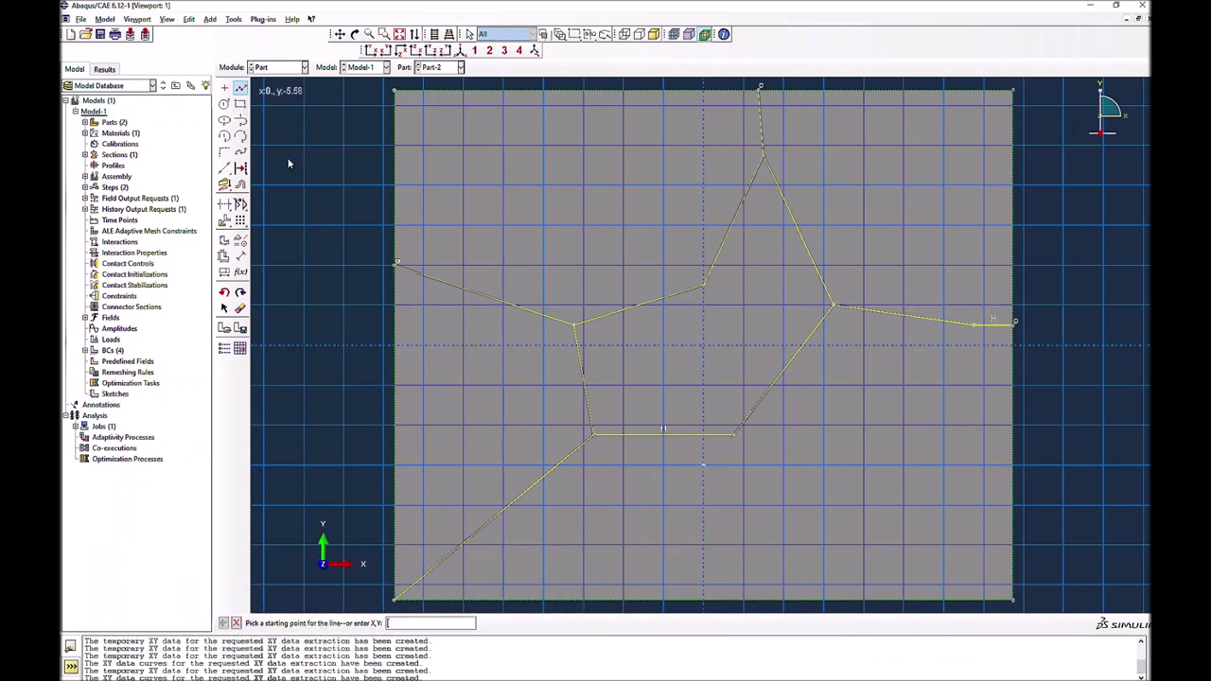
left_click(735, 435)
left_click(804, 525)
left_click(812, 597)
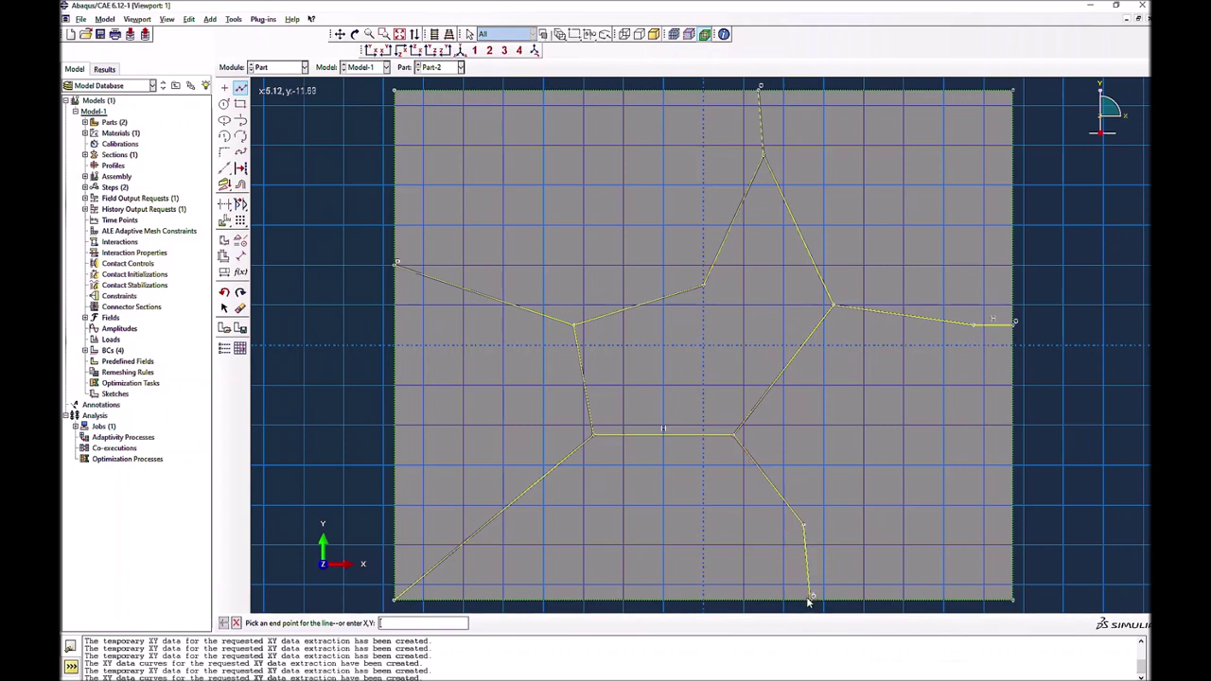
Apply the sketched lines as face partitions and switch to the Property module
left_click(236, 623)
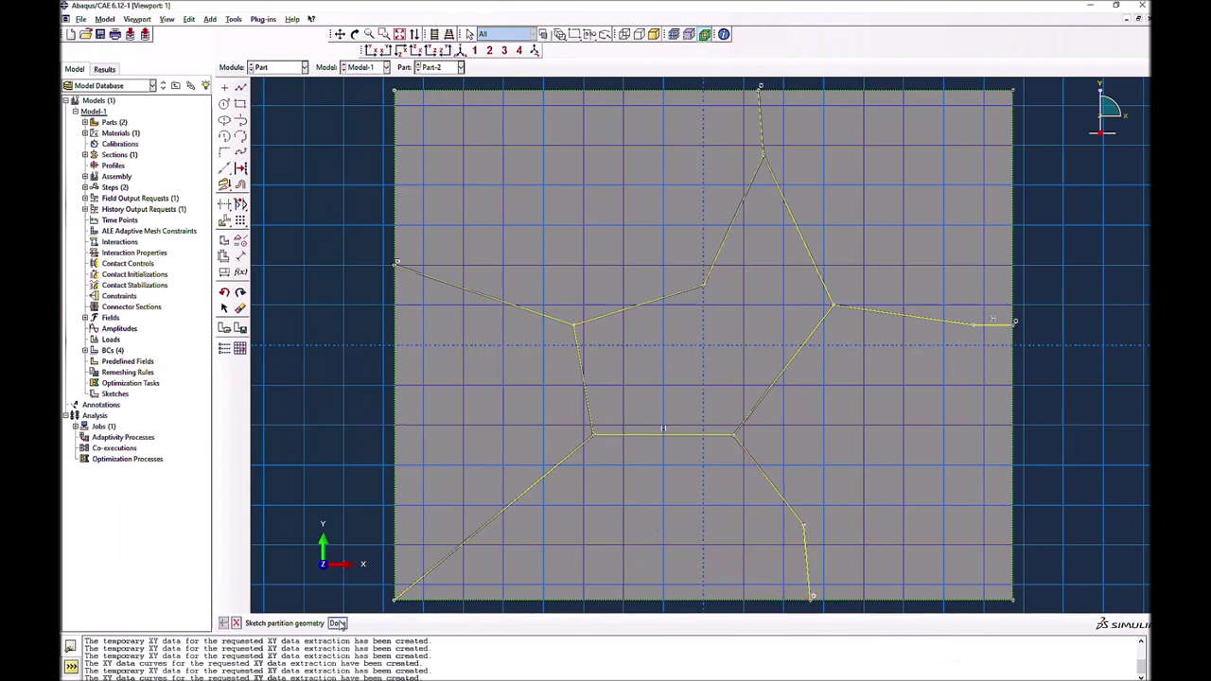
left_click(340, 623)
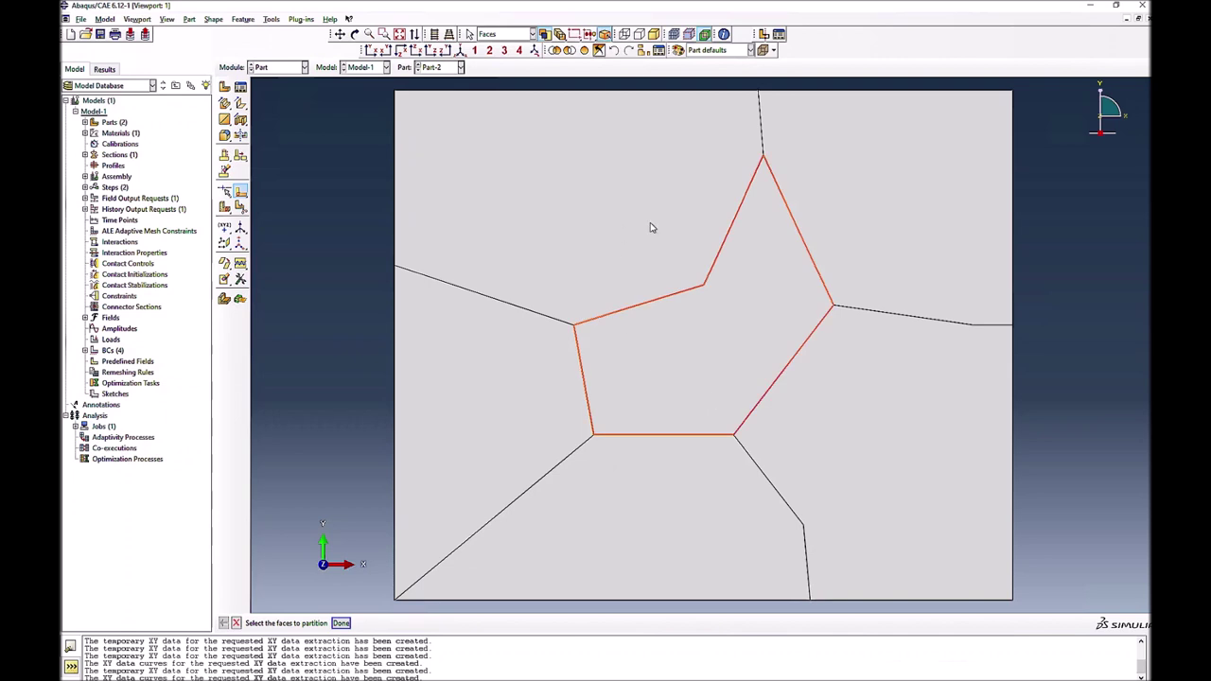
left_click(612, 211)
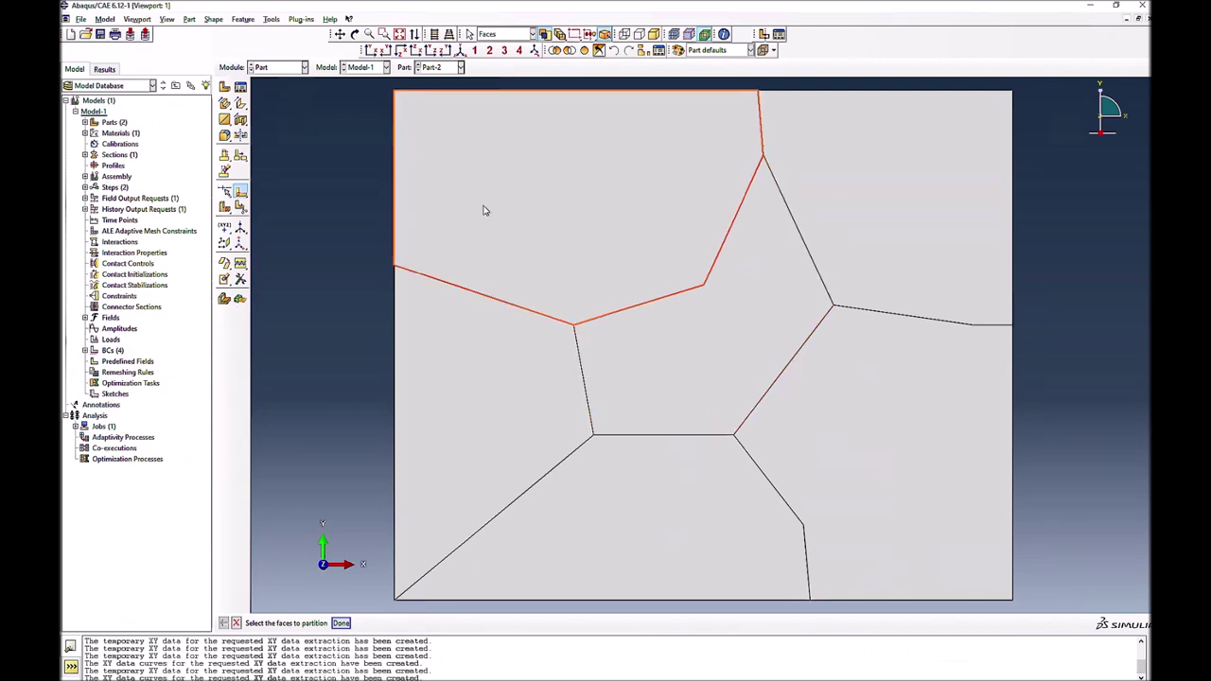
left_click(275, 67)
left_click(276, 88)
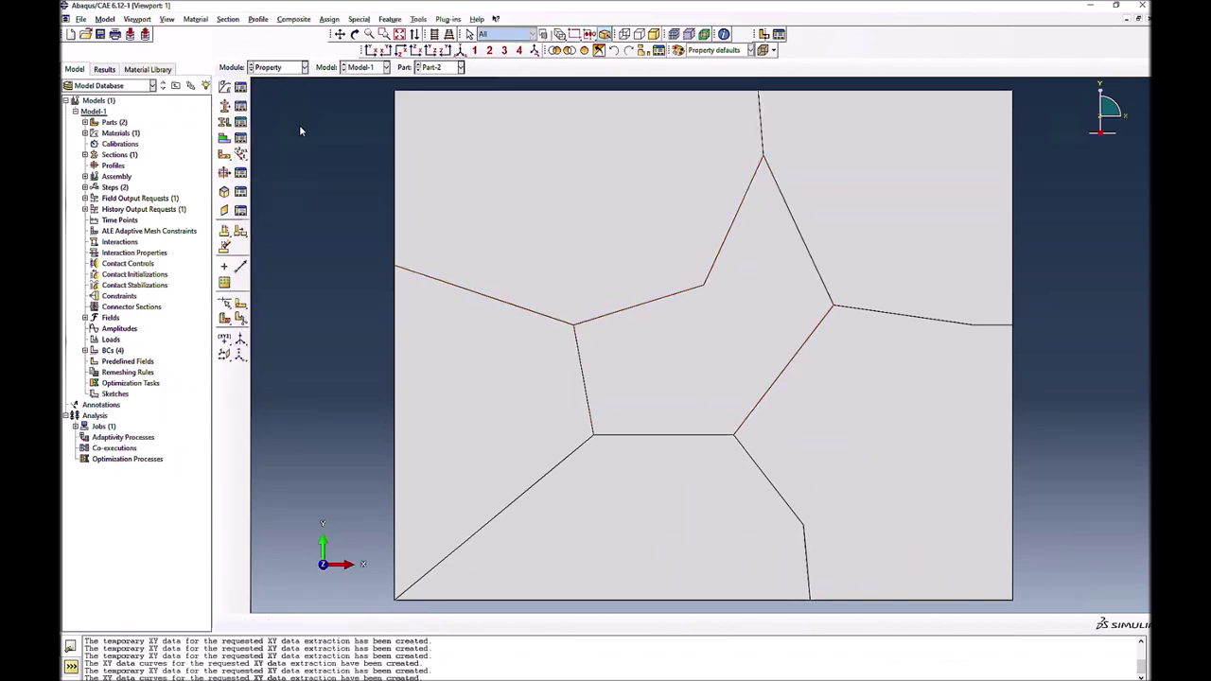
Create Material-2 with elastic behaviour and a Young's modulus of 1
left_click(241, 88)
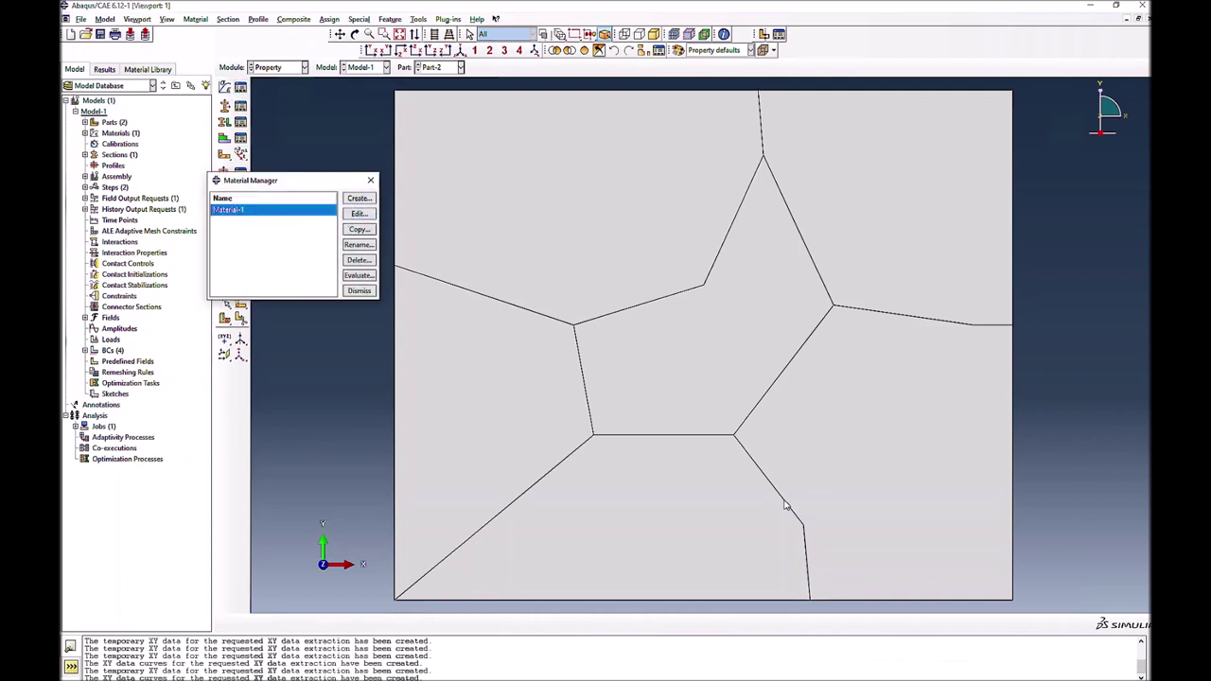
left_click(358, 198)
left_click(138, 141)
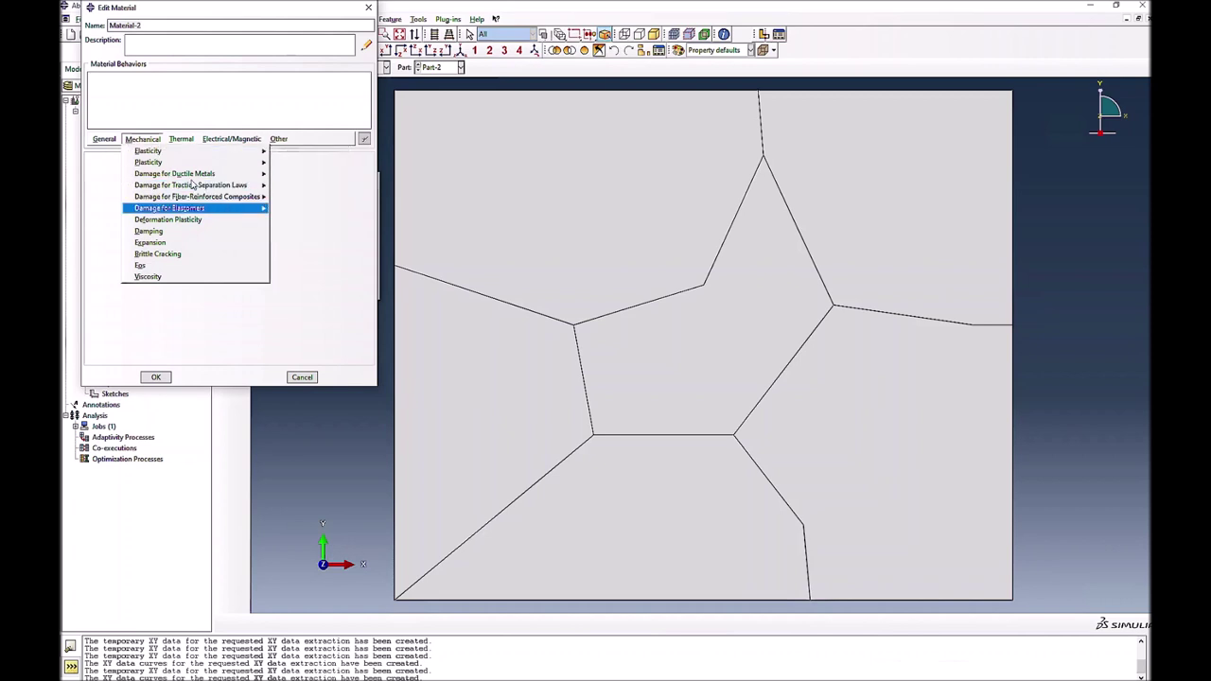
mouse_move(197, 154)
left_click(288, 152)
left_click(137, 295)
type("1")
left_click(186, 296)
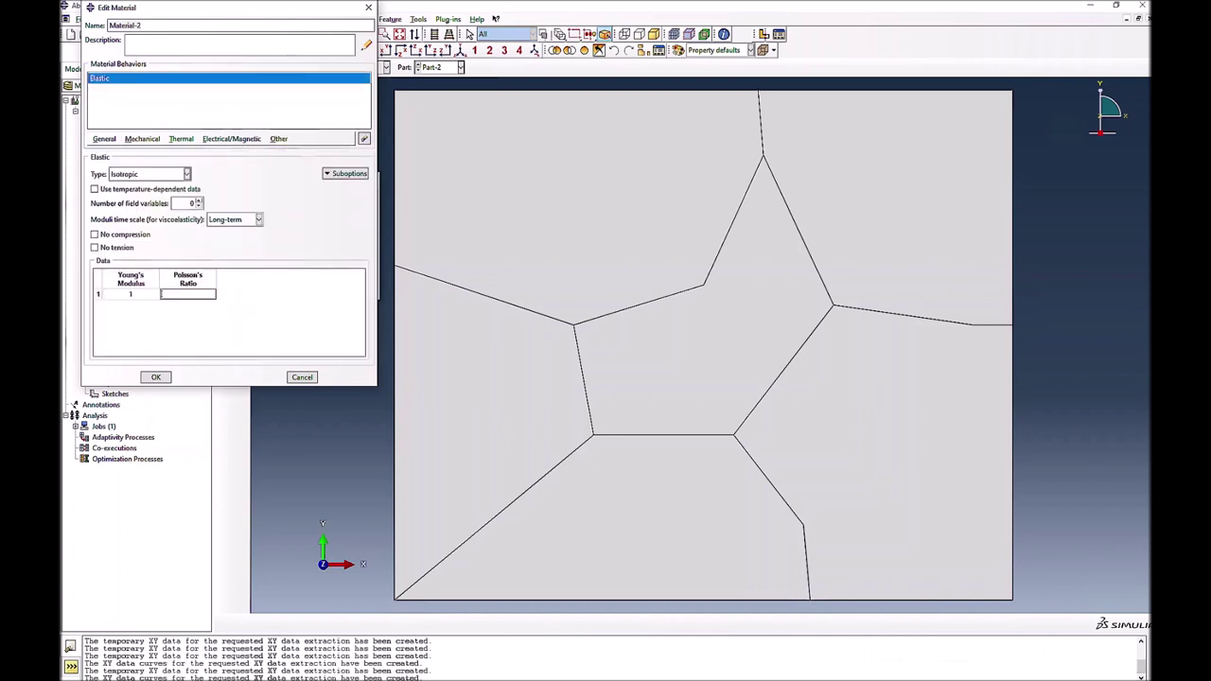
left_click(157, 377)
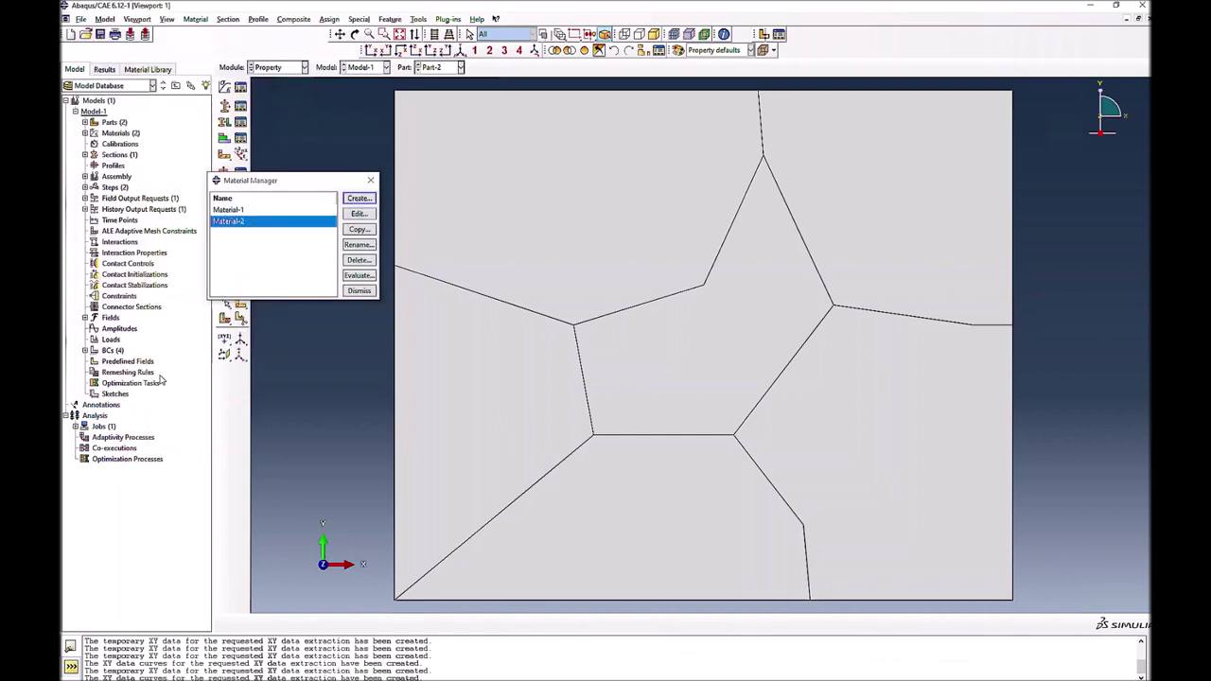
Copy Material-2 as Material3, then copy Material3 as Material4
left_click(357, 230)
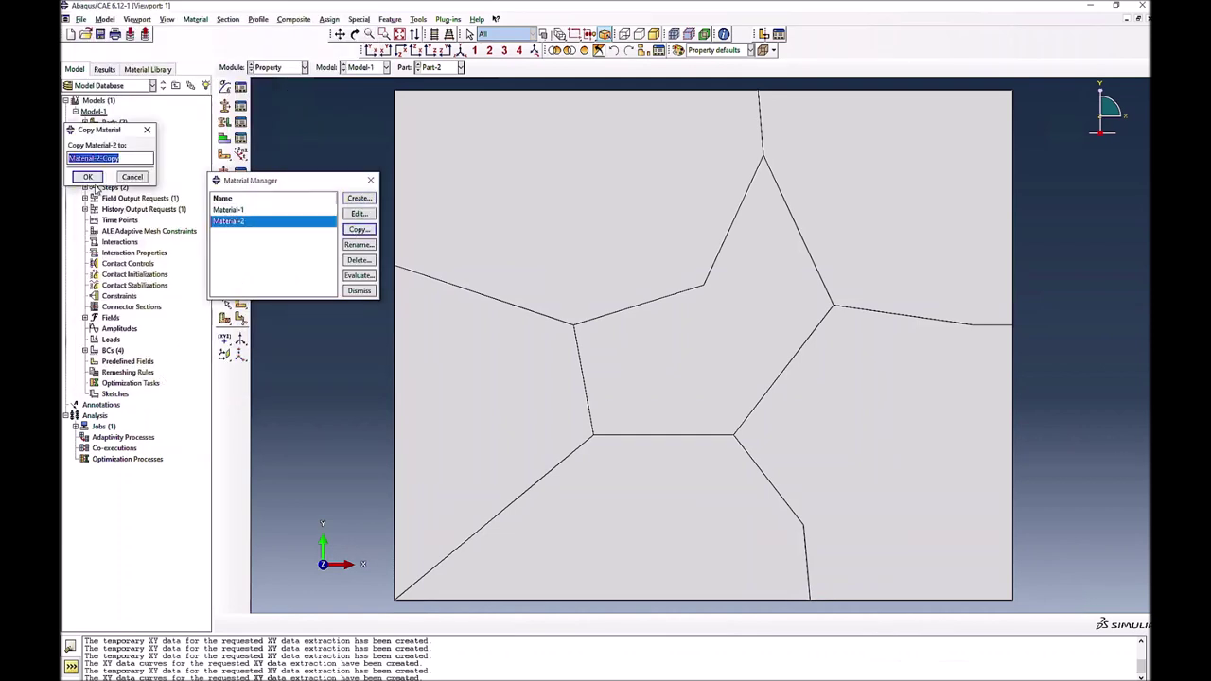
type("Material3")
left_click(93, 180)
left_click(358, 230)
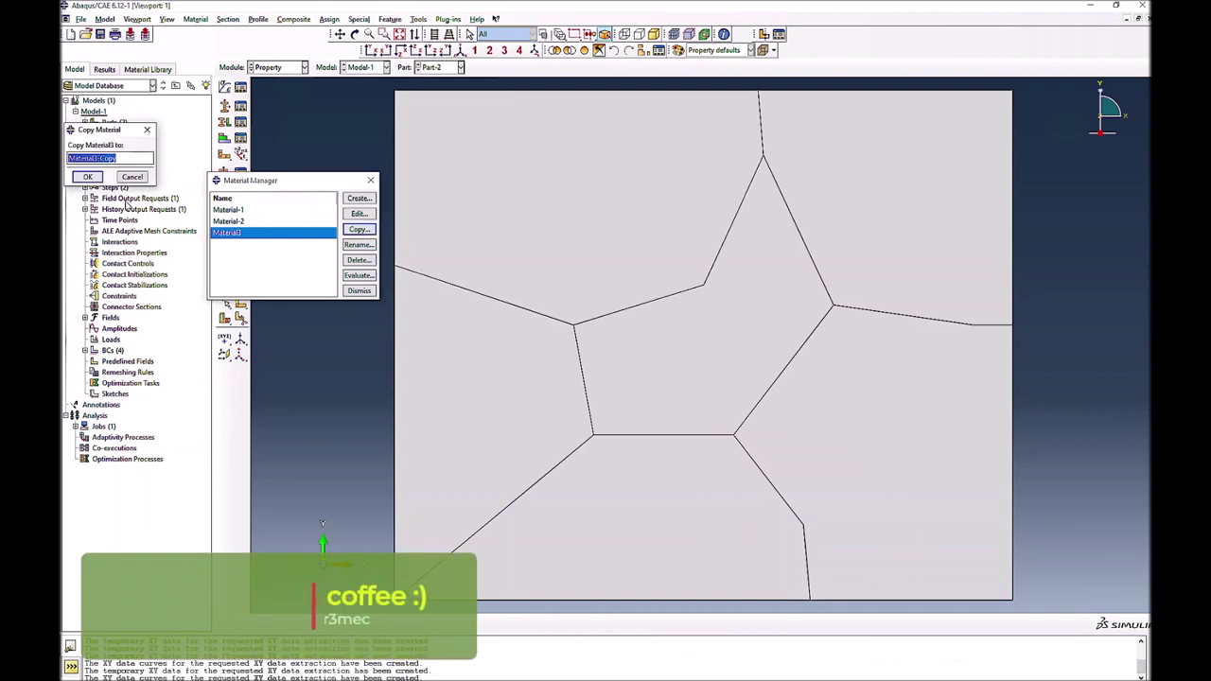
type("Material4")
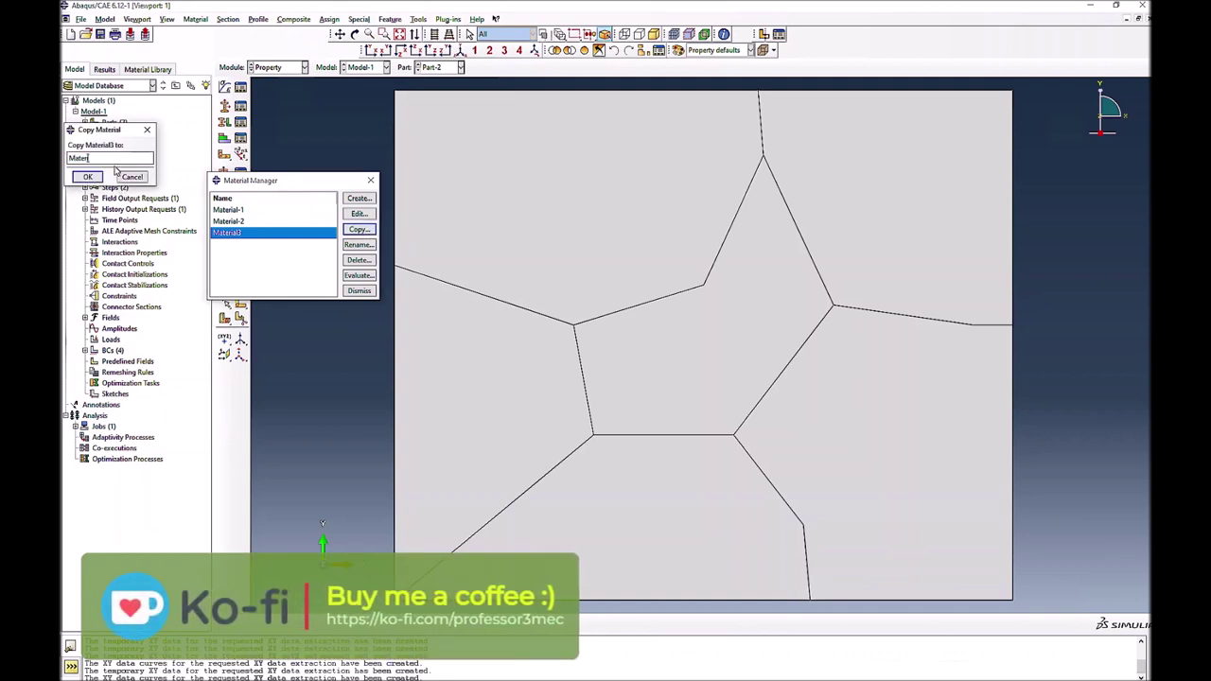
left_click(87, 177)
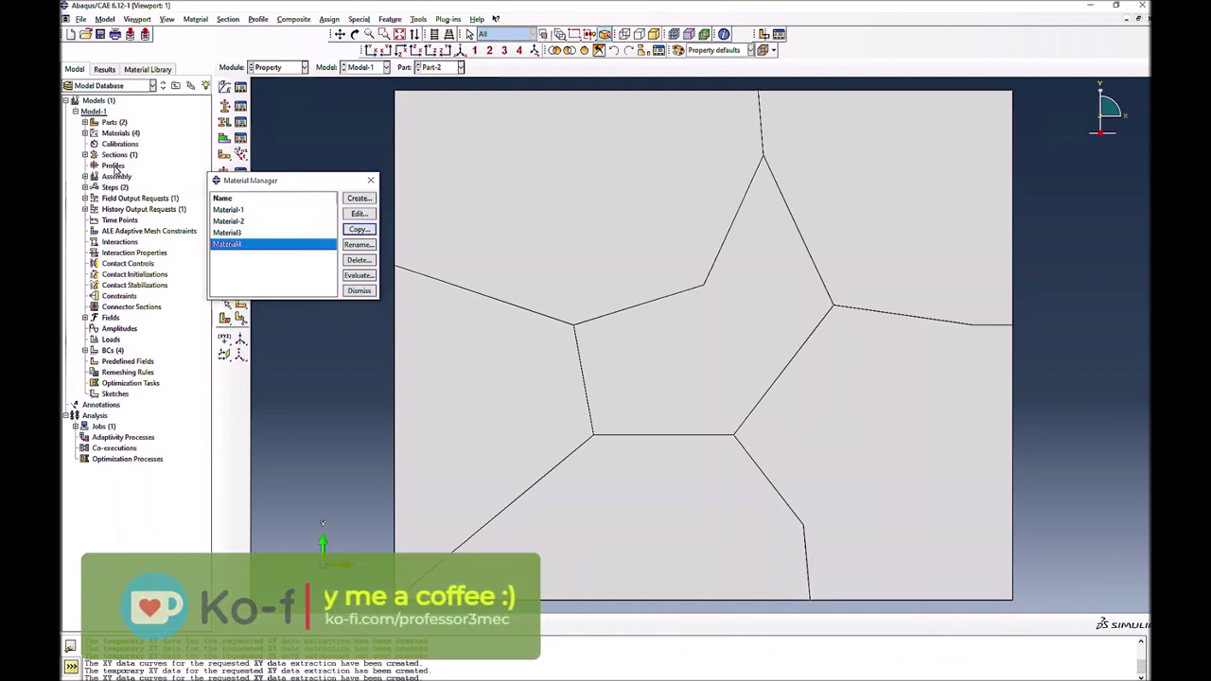
Copy Material4 as Material5 and Material5 as Material6, then close the Material Manager
left_click(358, 230)
type("Material5")
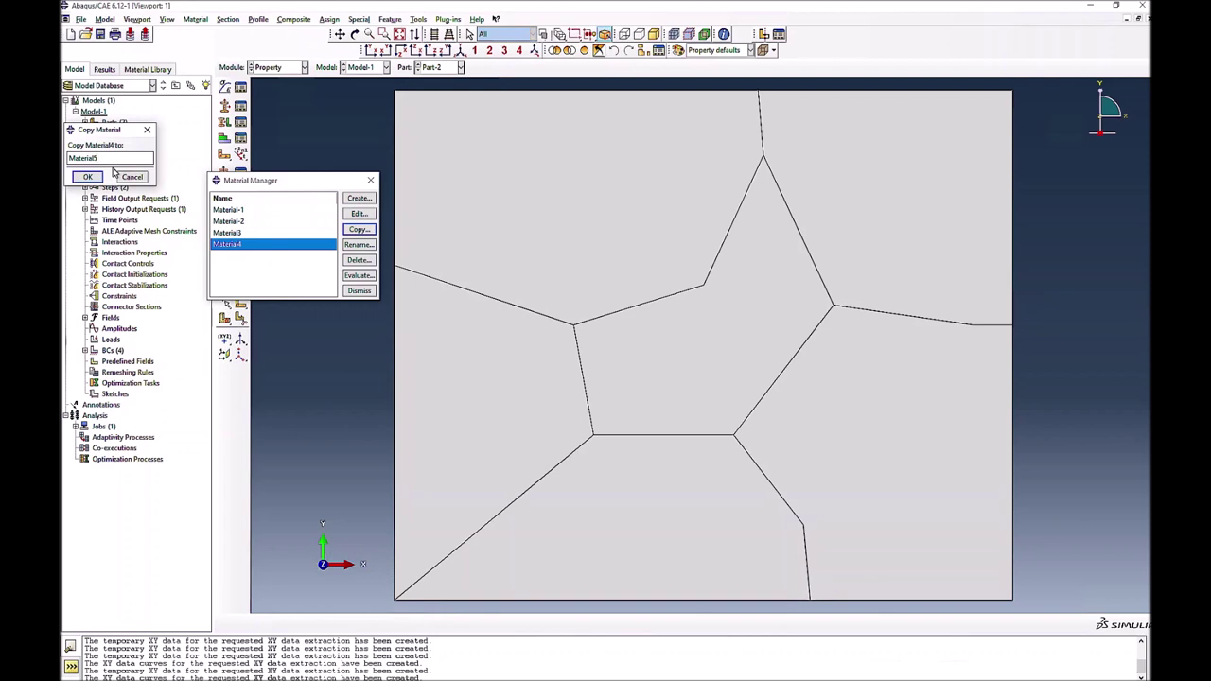
key("Return")
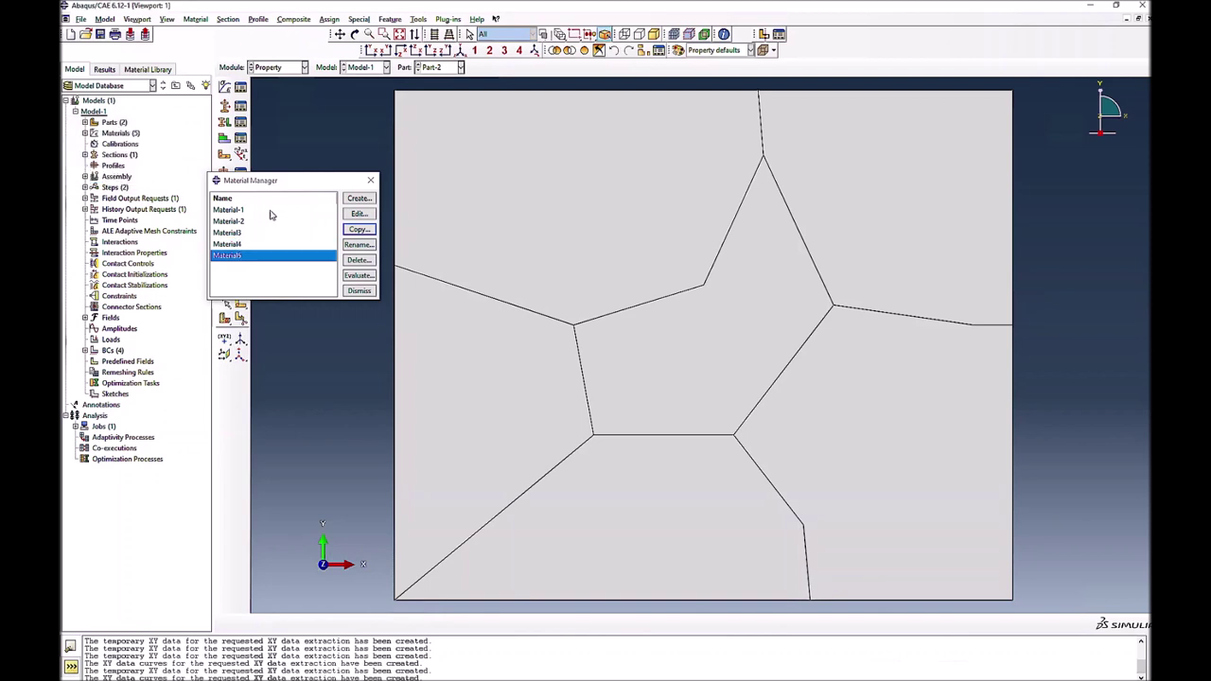
left_click(359, 229)
type("Material6")
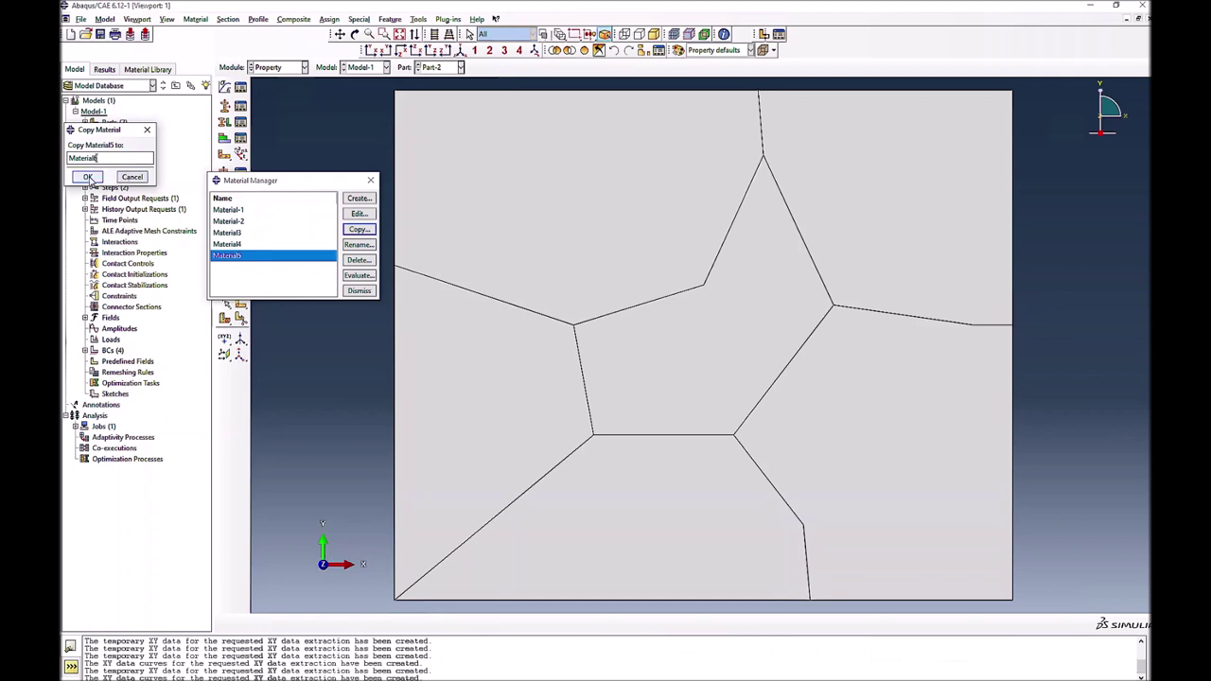
left_click(98, 176)
left_click(370, 180)
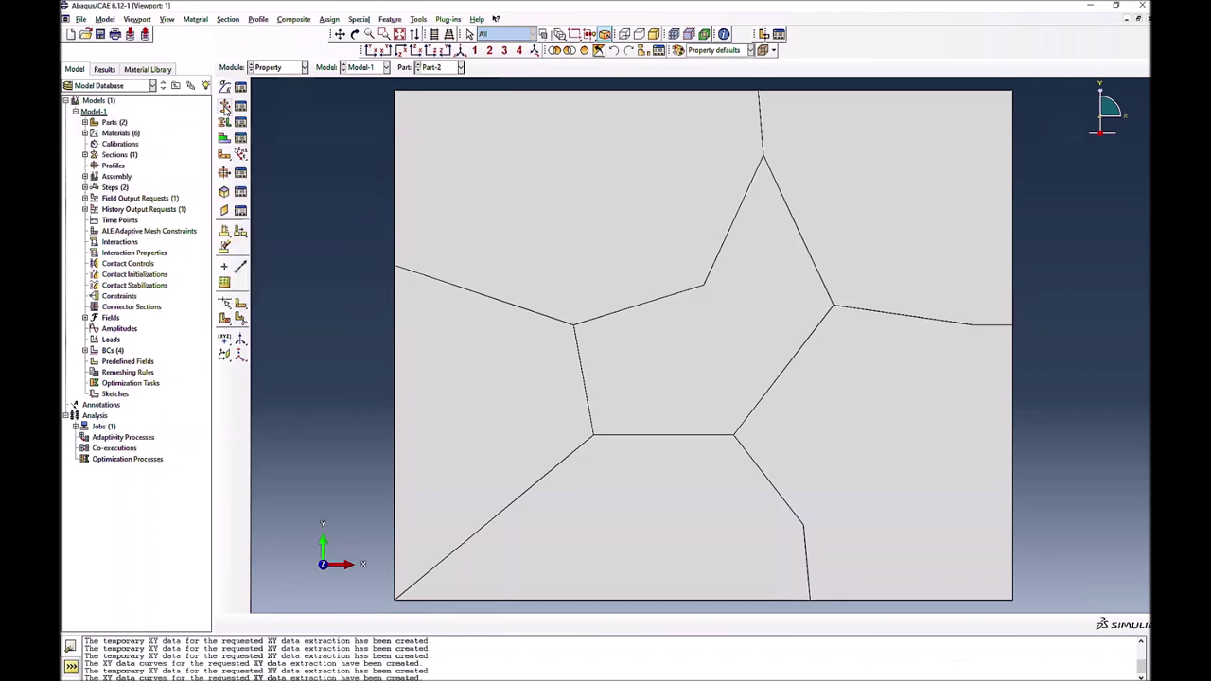
left_click(224, 106)
Create solid homogeneous Section-2 with Material-2 and Section-3 with Material3
left_click(411, 323)
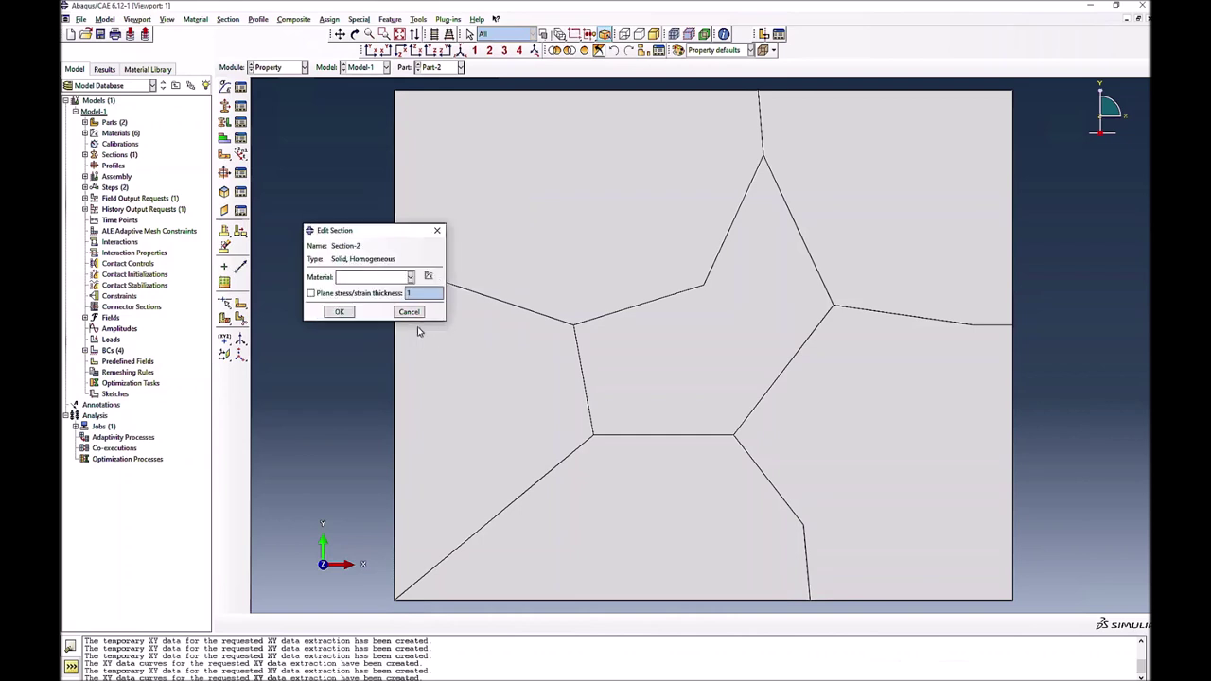
left_click(361, 277)
left_click(356, 291)
left_click(329, 311)
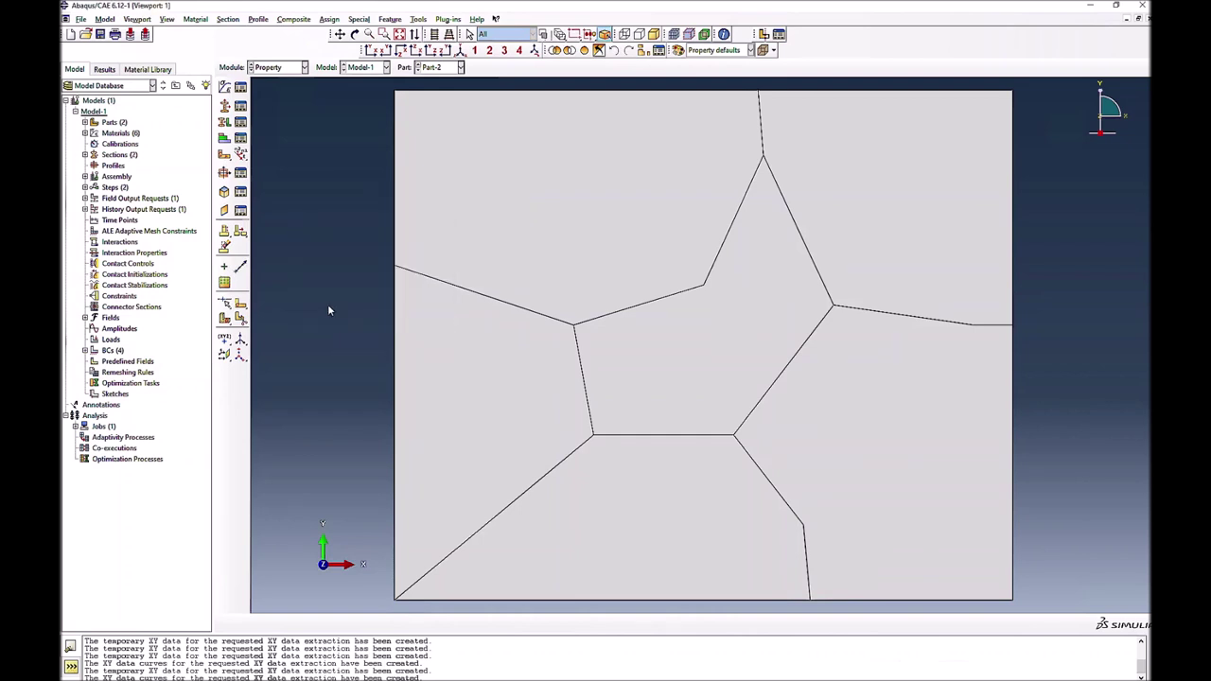
left_click(224, 106)
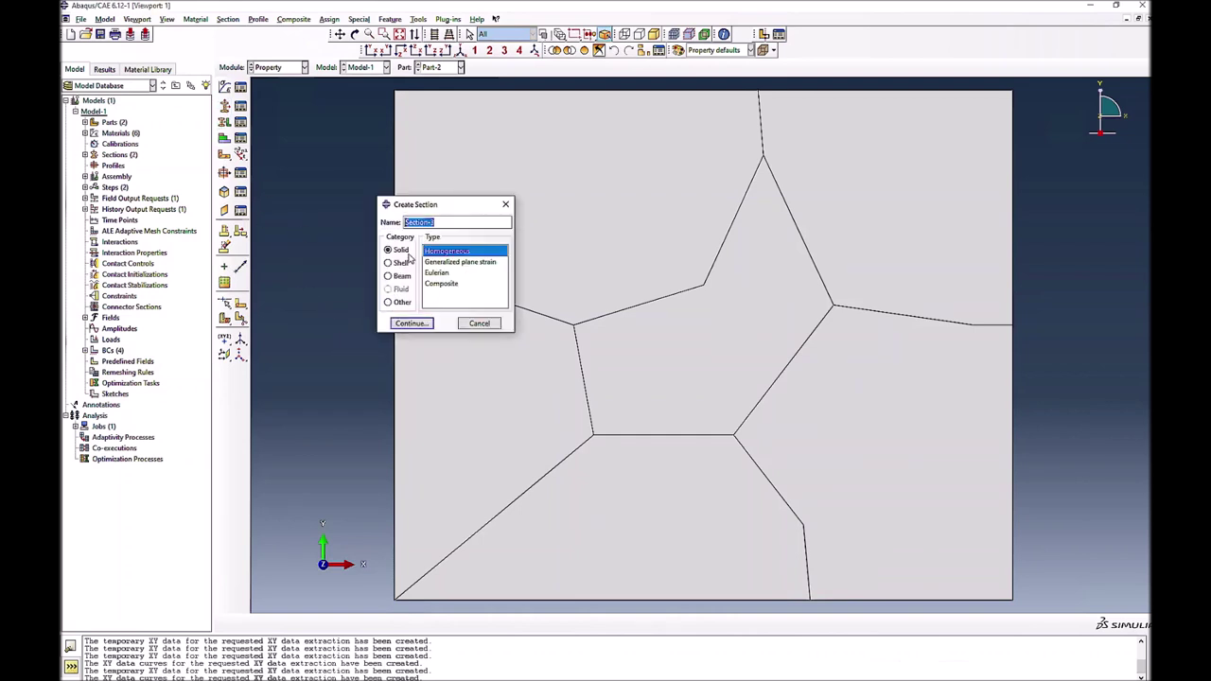
left_click(411, 323)
left_click(353, 278)
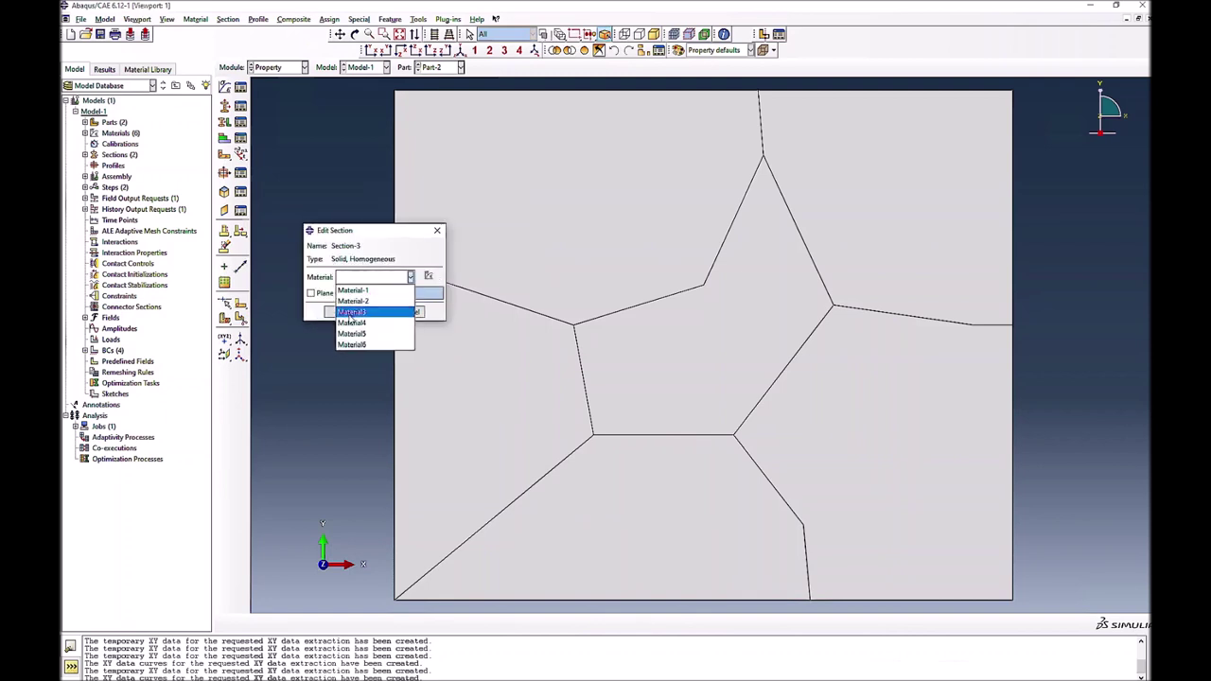
left_click(358, 294)
left_click(338, 312)
Create solid homogeneous Section-4 with Material4 and Section-5 with Material5
left_click(227, 109)
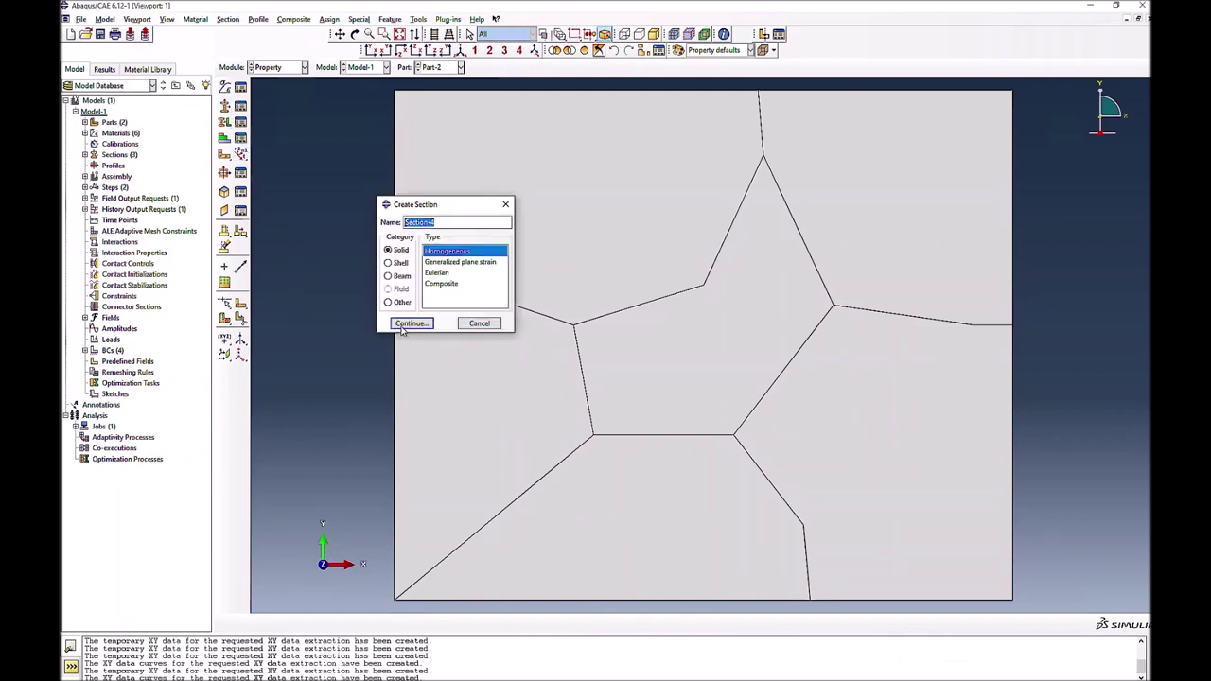
left_click(412, 320)
left_click(362, 280)
left_click(356, 324)
left_click(339, 311)
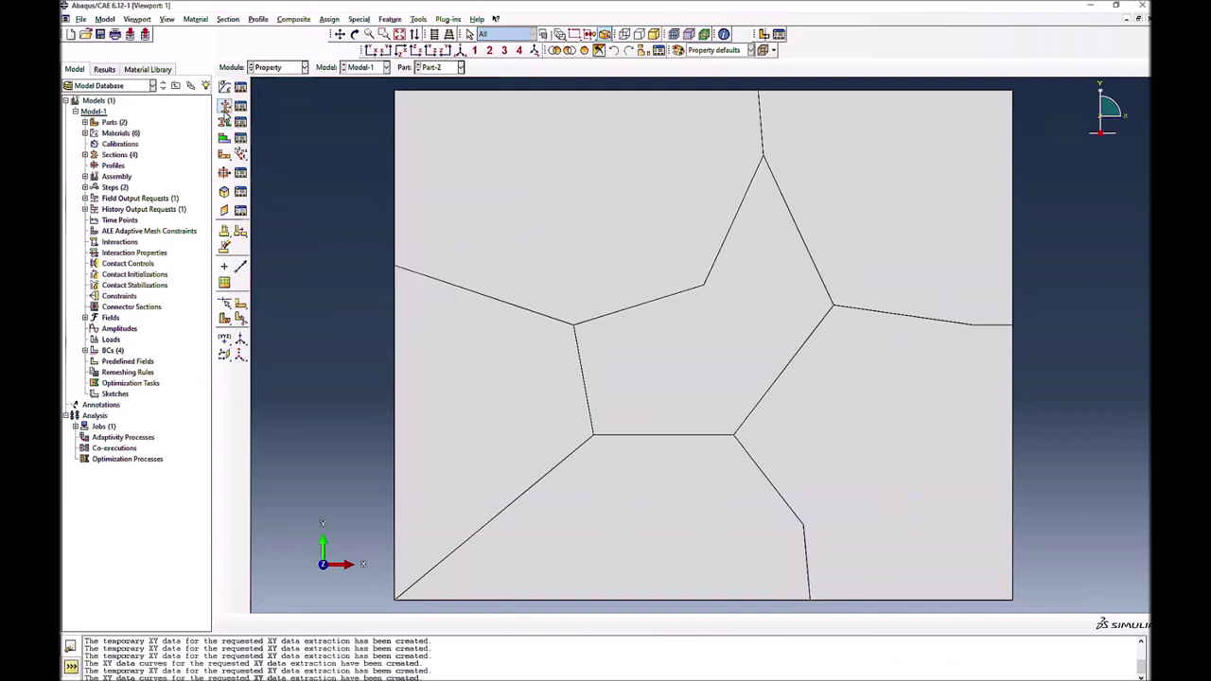
left_click(225, 106)
left_click(397, 324)
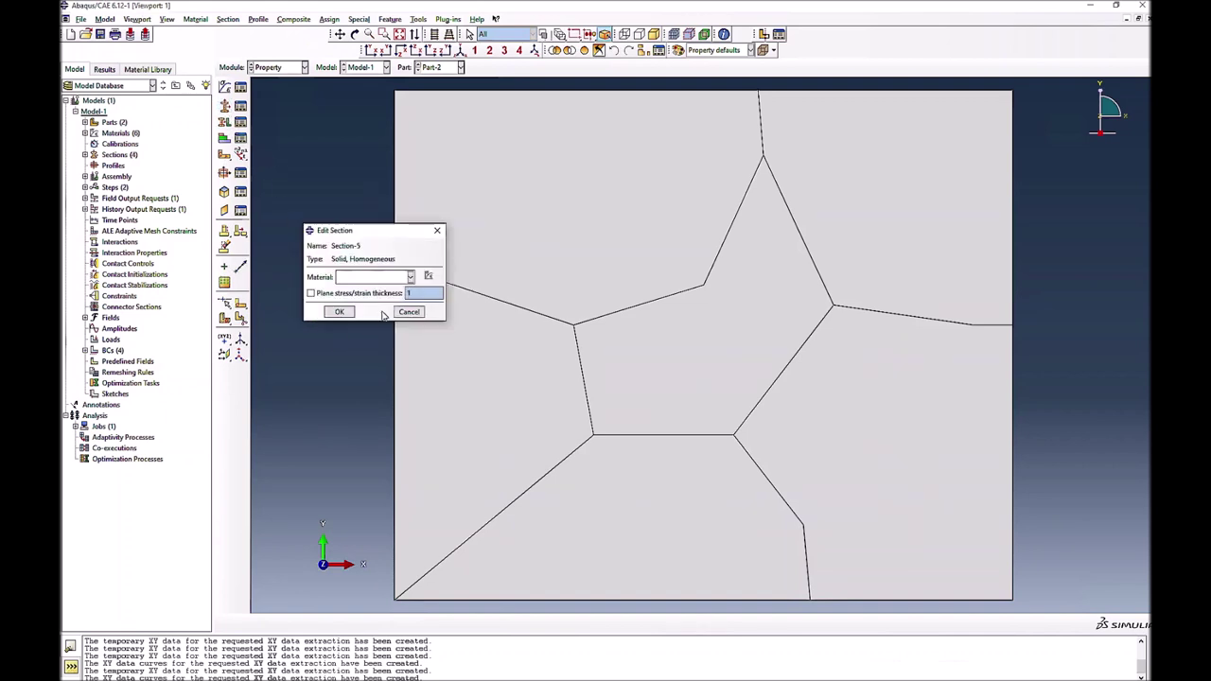
left_click(369, 277)
left_click(352, 330)
left_click(338, 311)
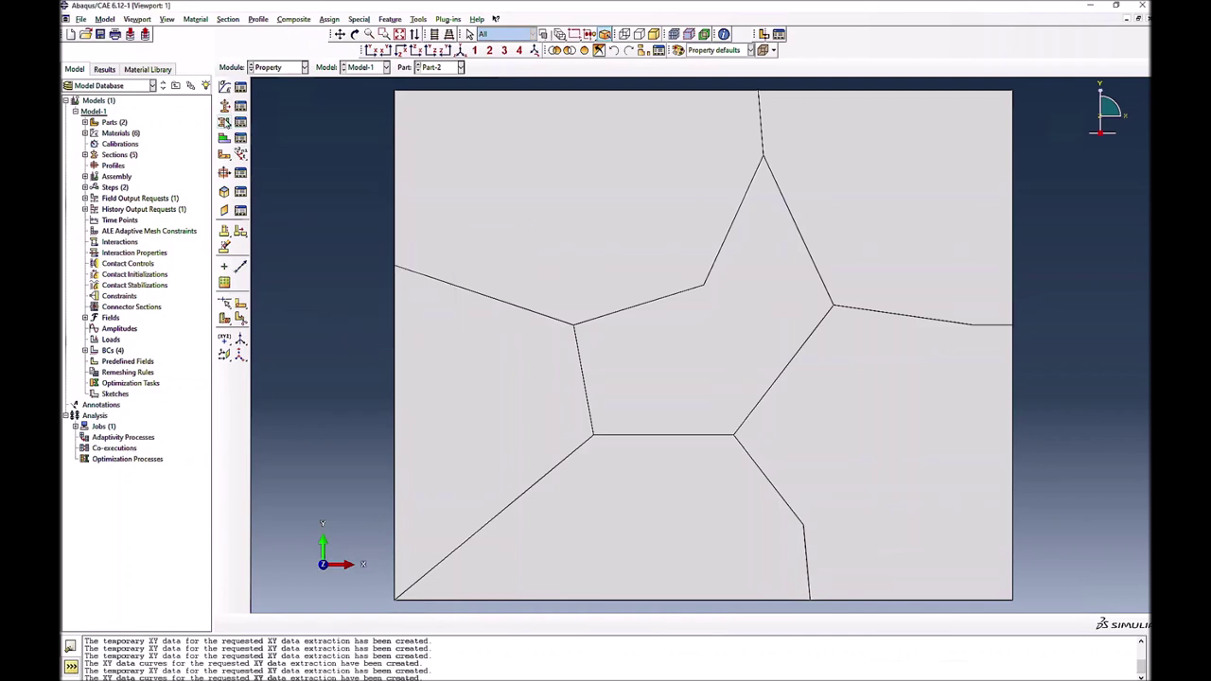
Create Section-6 with Material6 and review all six sections in the Section Manager
left_click(224, 106)
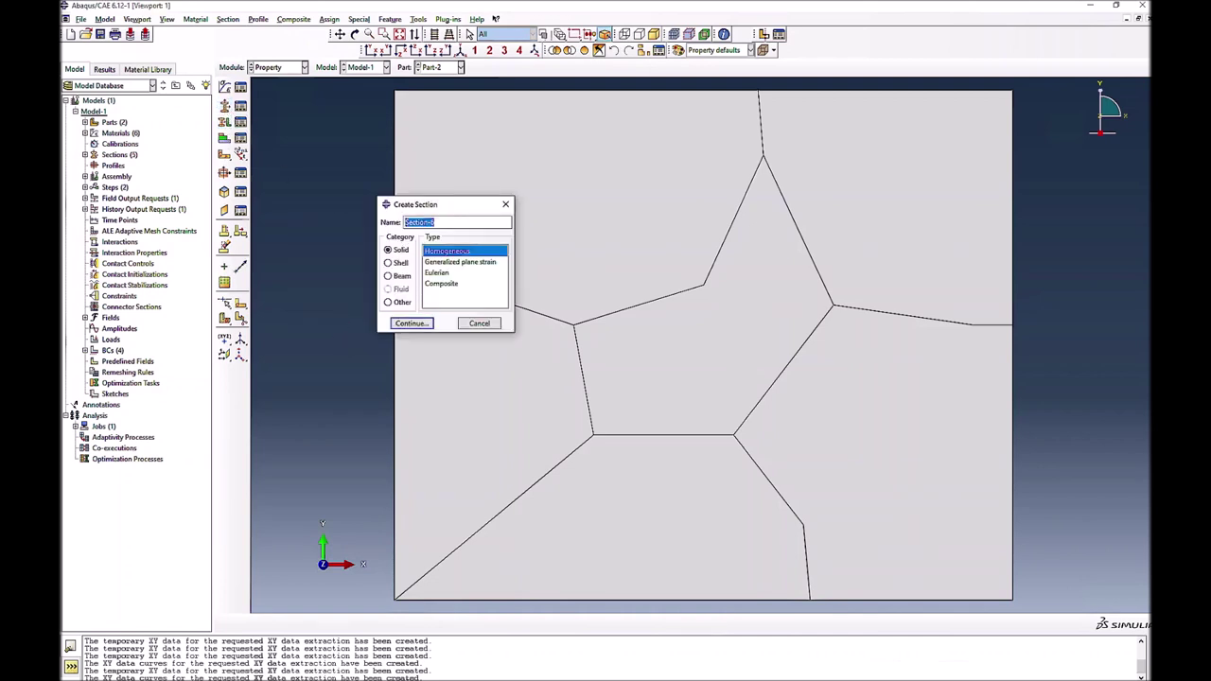
left_click(413, 324)
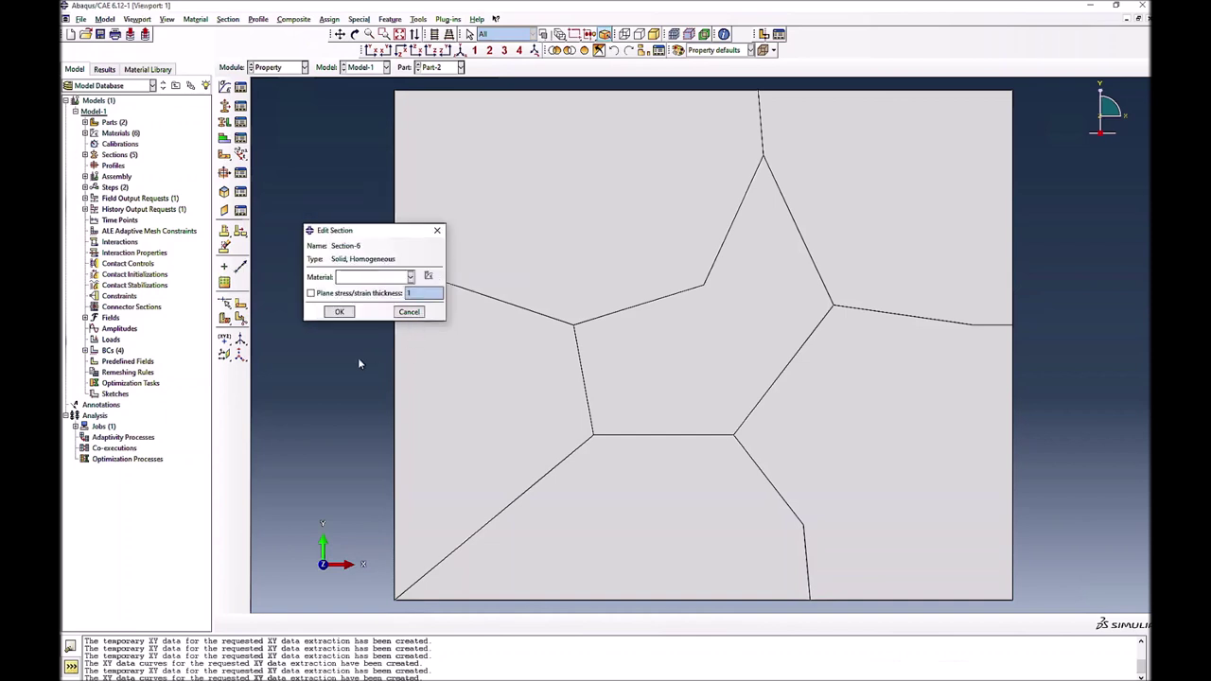
left_click(374, 277)
left_click(352, 344)
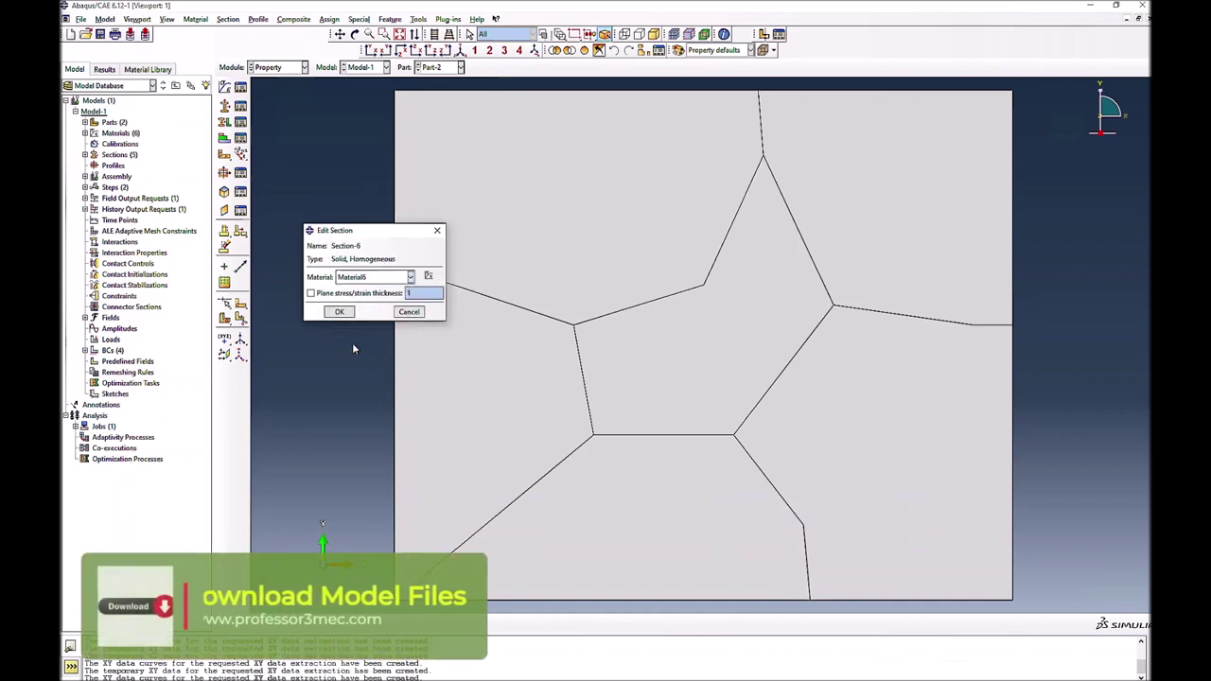
left_click(336, 311)
left_click(240, 107)
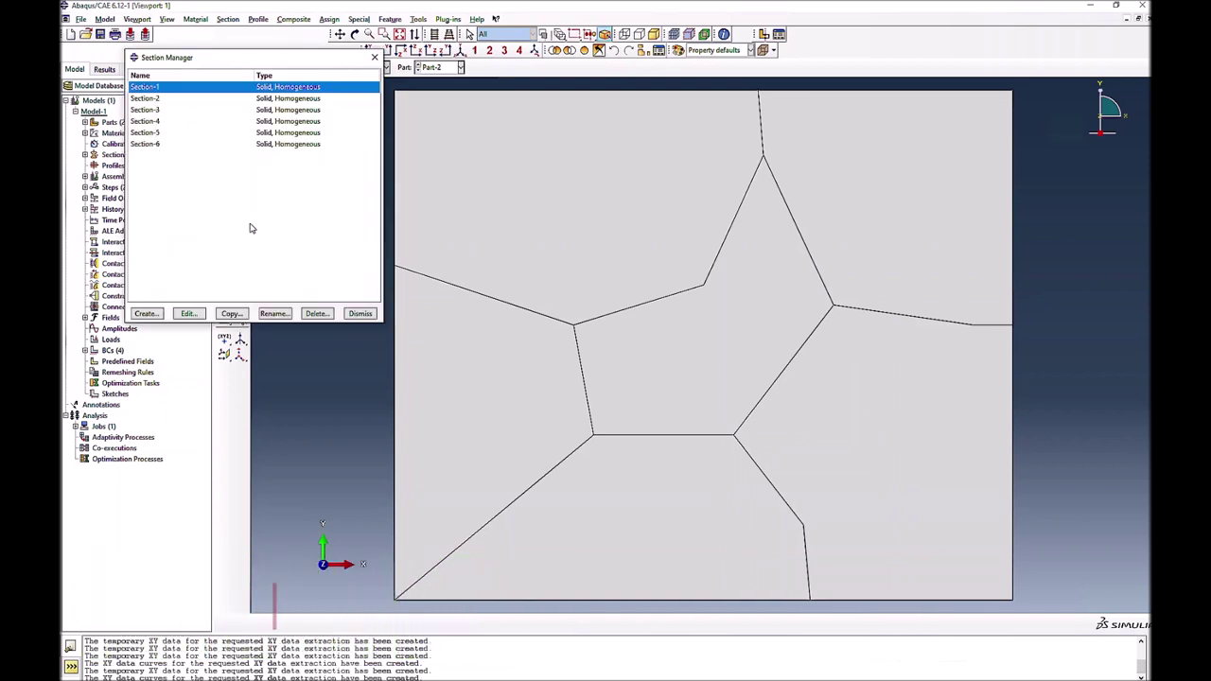
left_click(358, 316)
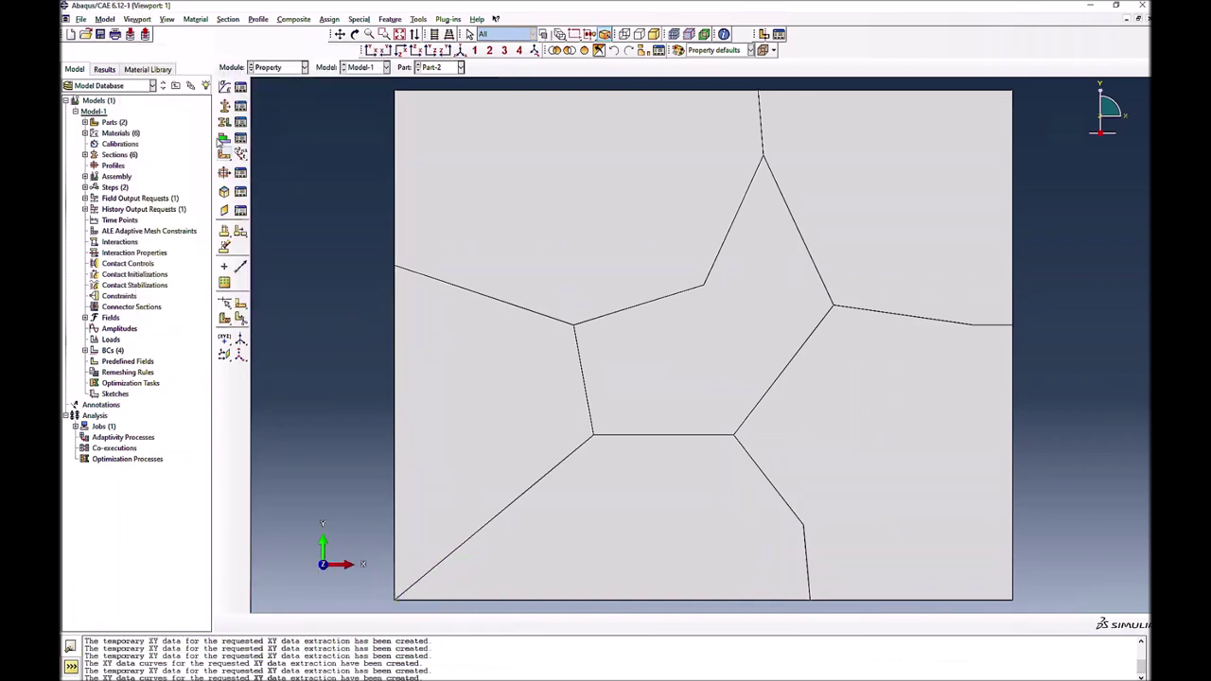
Assign Section-1 to the top-left grain and Section-2 to the top-right grain
left_click(225, 122)
left_click(457, 183)
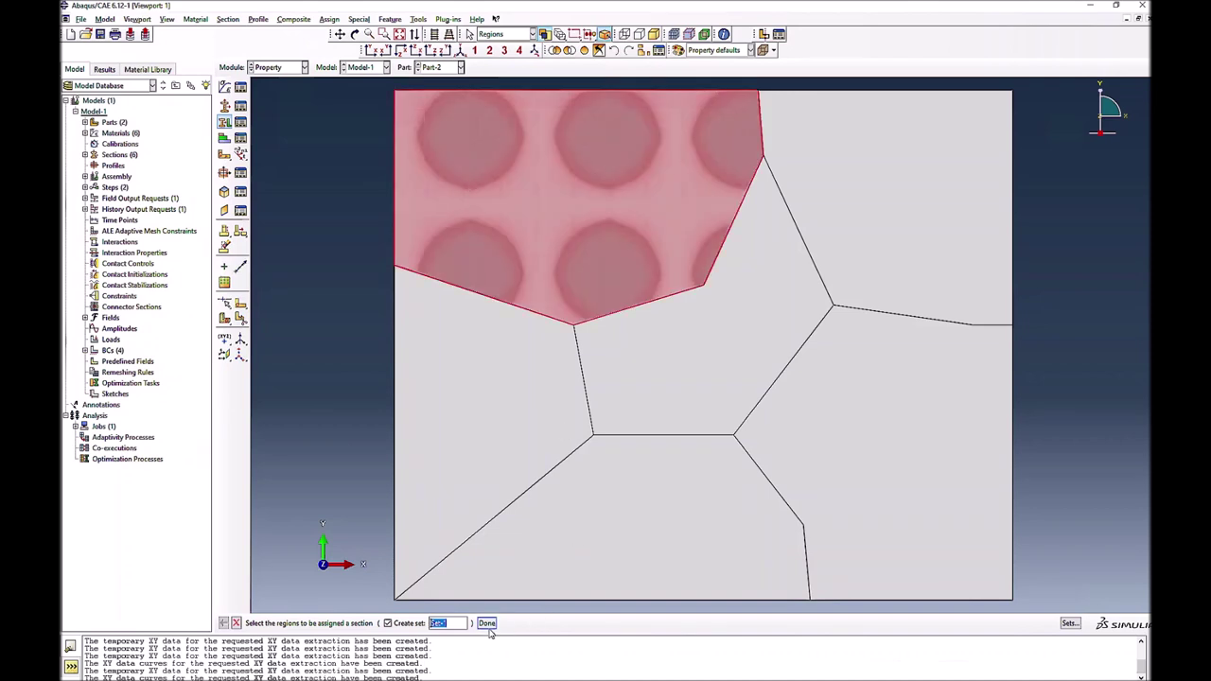
left_click(487, 624)
left_click(188, 274)
left_click(187, 288)
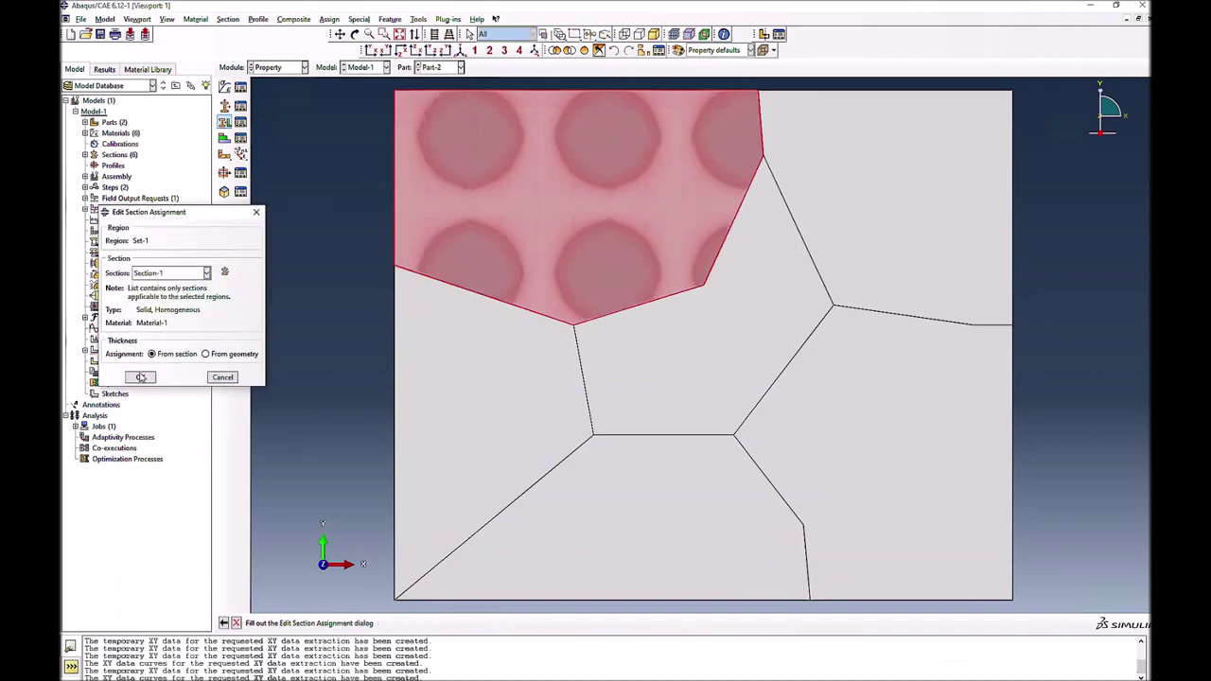
left_click(140, 376)
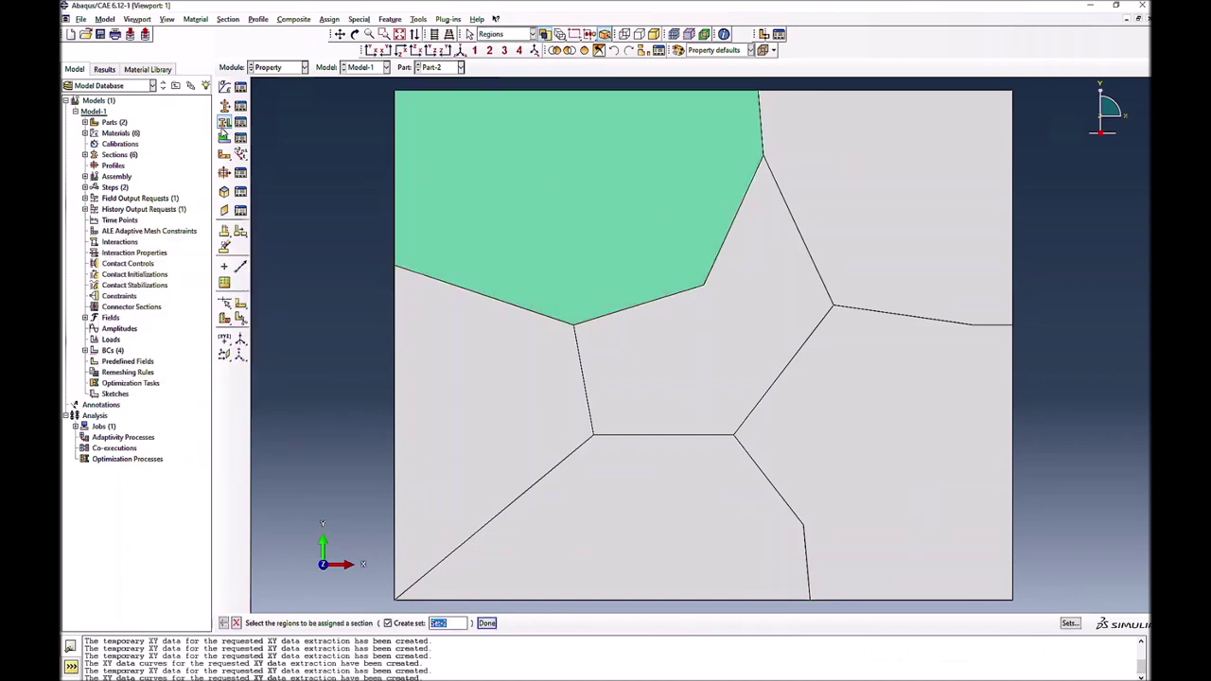
left_click(792, 187)
left_click(486, 623)
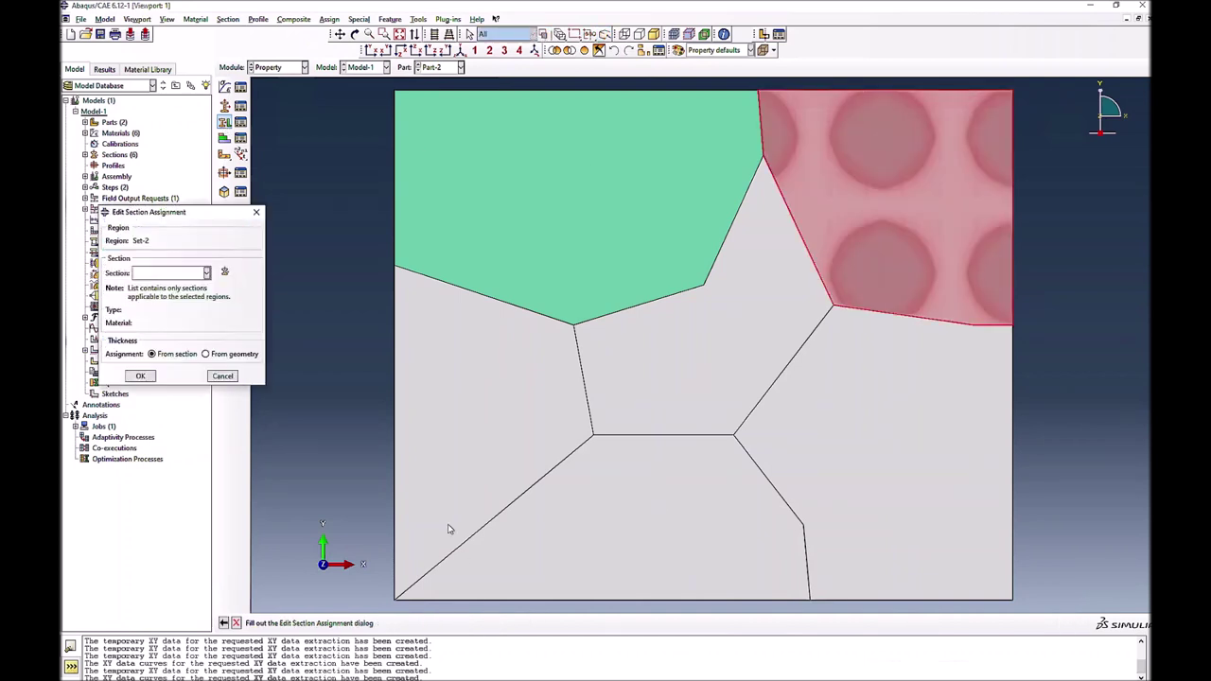
left_click(186, 274)
left_click(173, 300)
left_click(140, 378)
Assign Section-3 to the left grain and Section-4 to the central pentagon grain
left_click(496, 428)
left_click(487, 624)
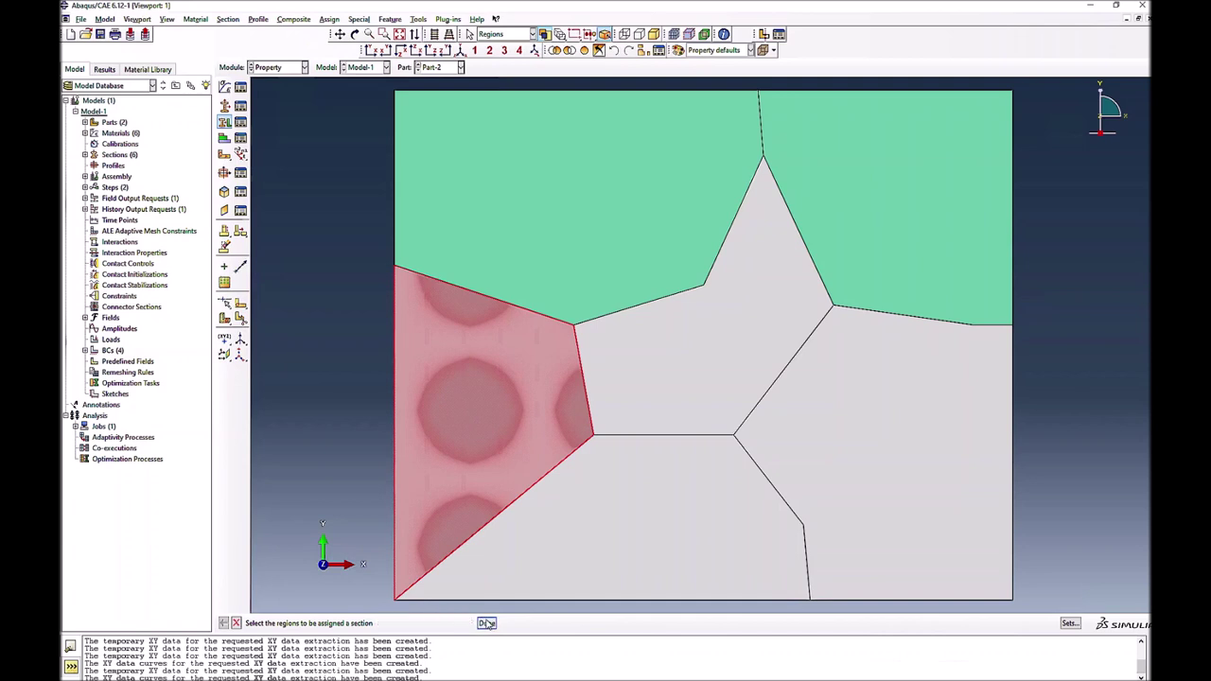
left_click(188, 274)
left_click(178, 309)
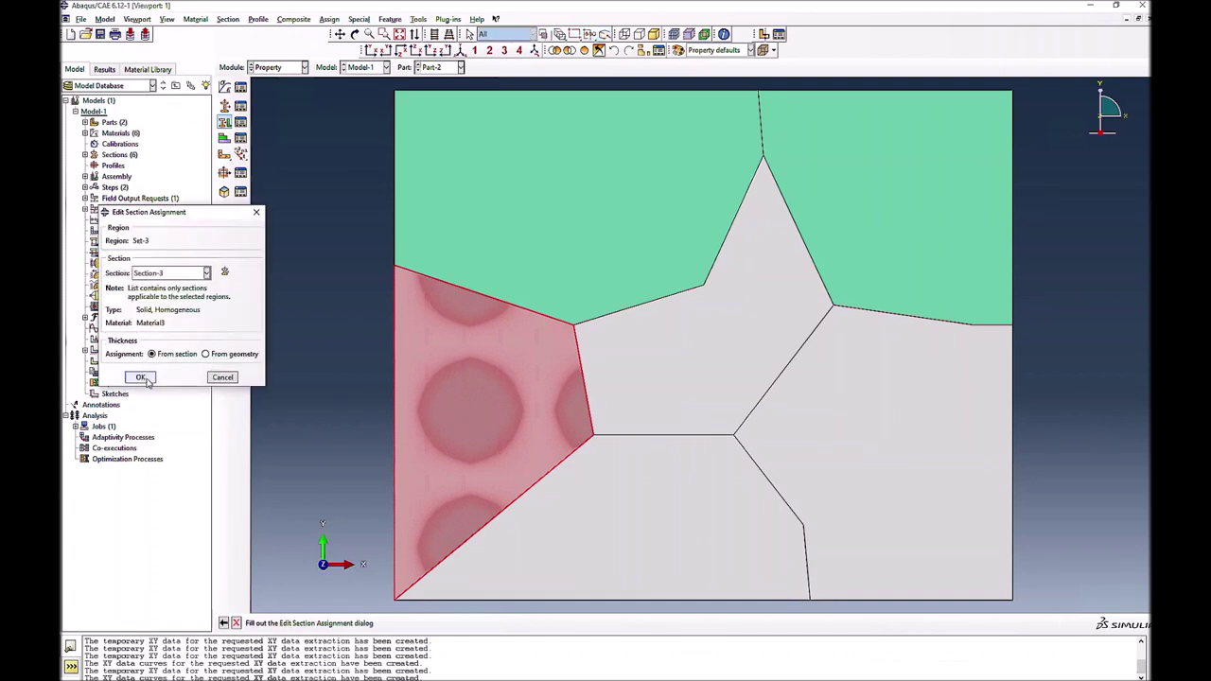
left_click(140, 376)
left_click(630, 375)
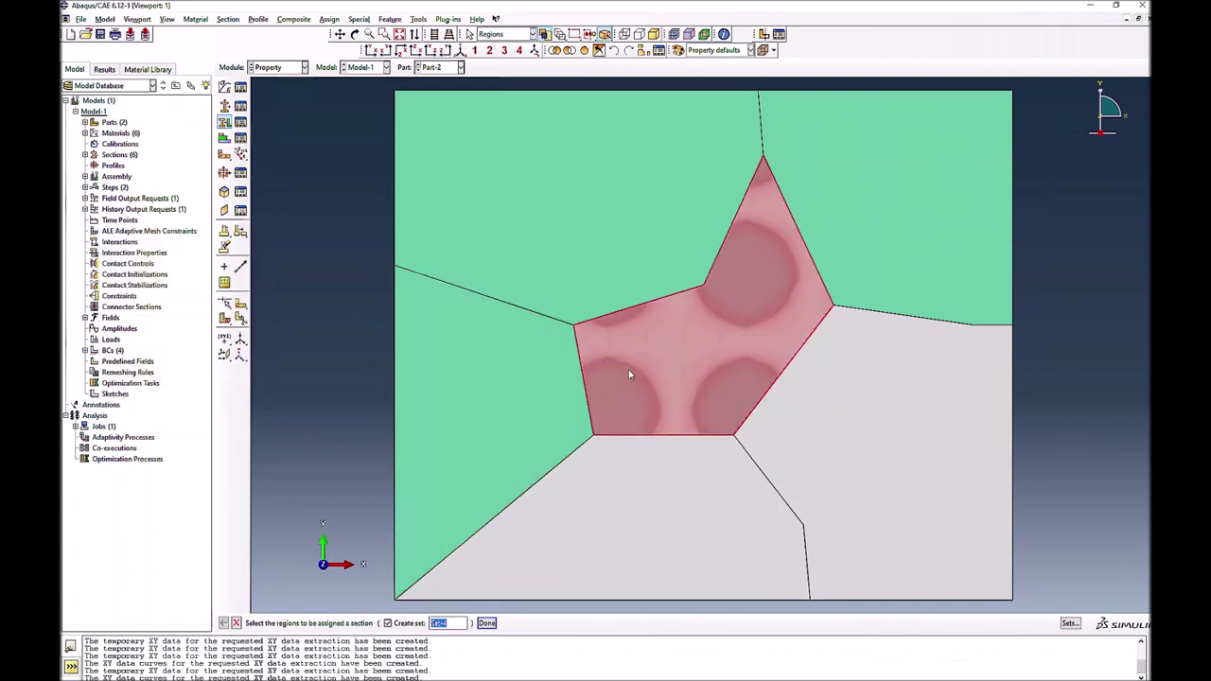
left_click(486, 624)
left_click(193, 276)
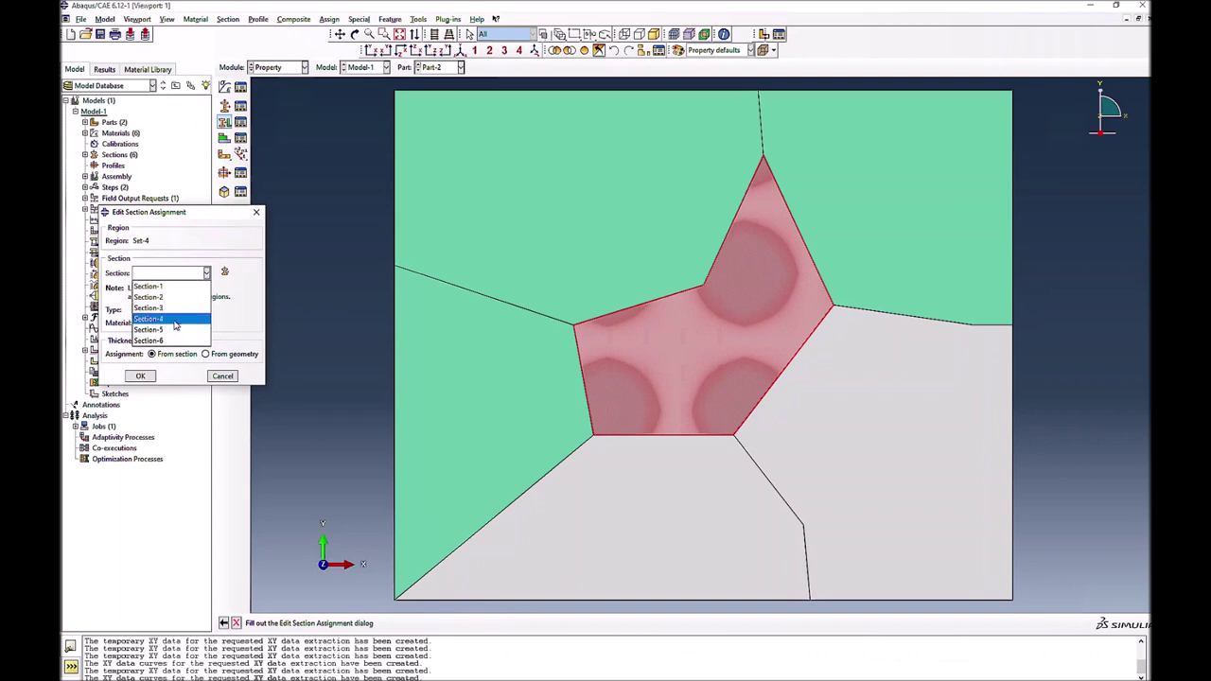
left_click(175, 321)
left_click(140, 377)
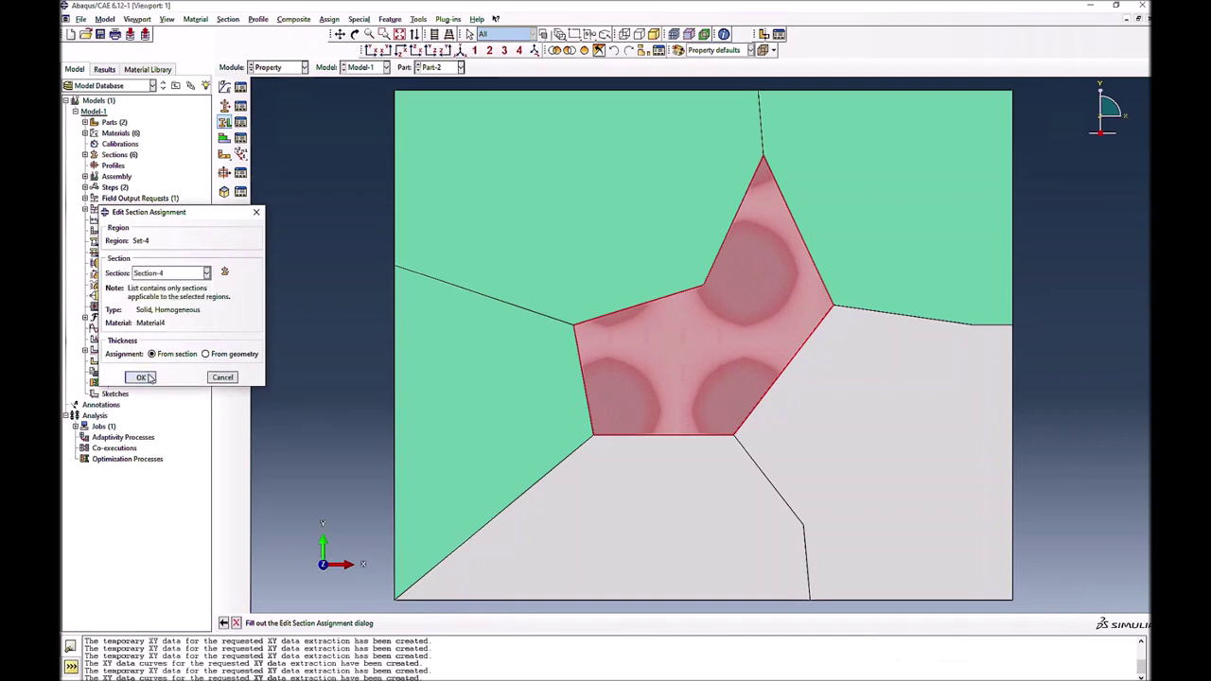
Assign Section-5 to the bottom grain and Section-6 to the lower-right grain
left_click(512, 543)
left_click(487, 624)
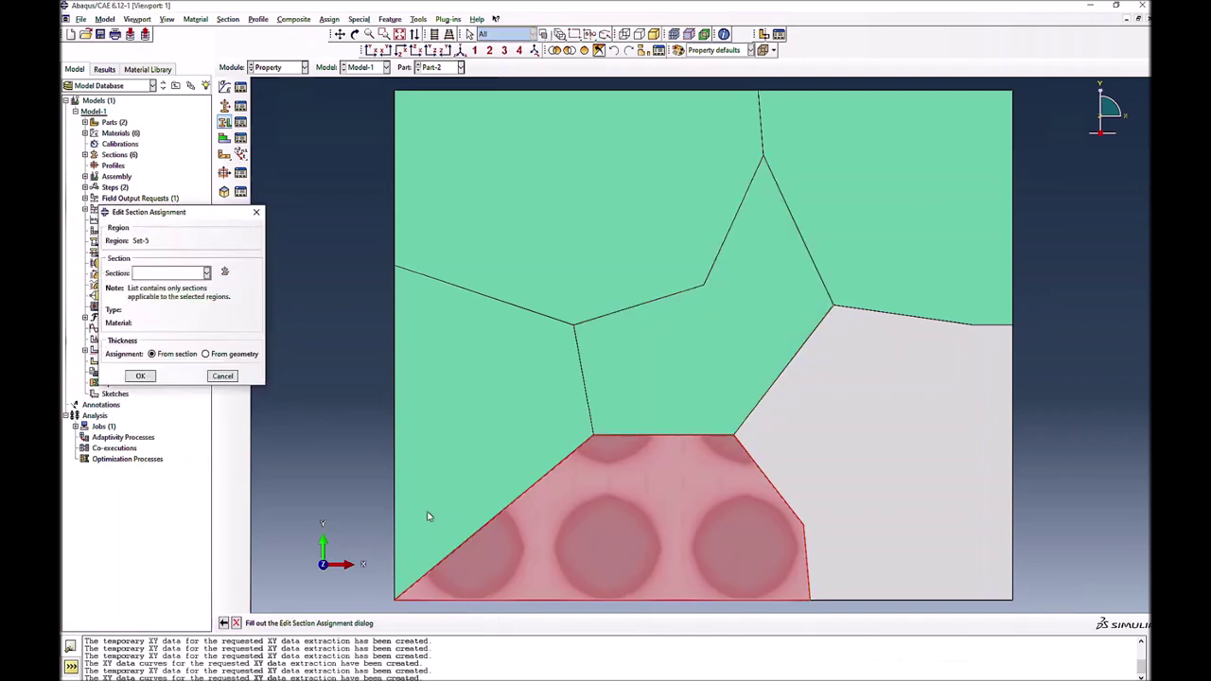
left_click(189, 273)
left_click(164, 331)
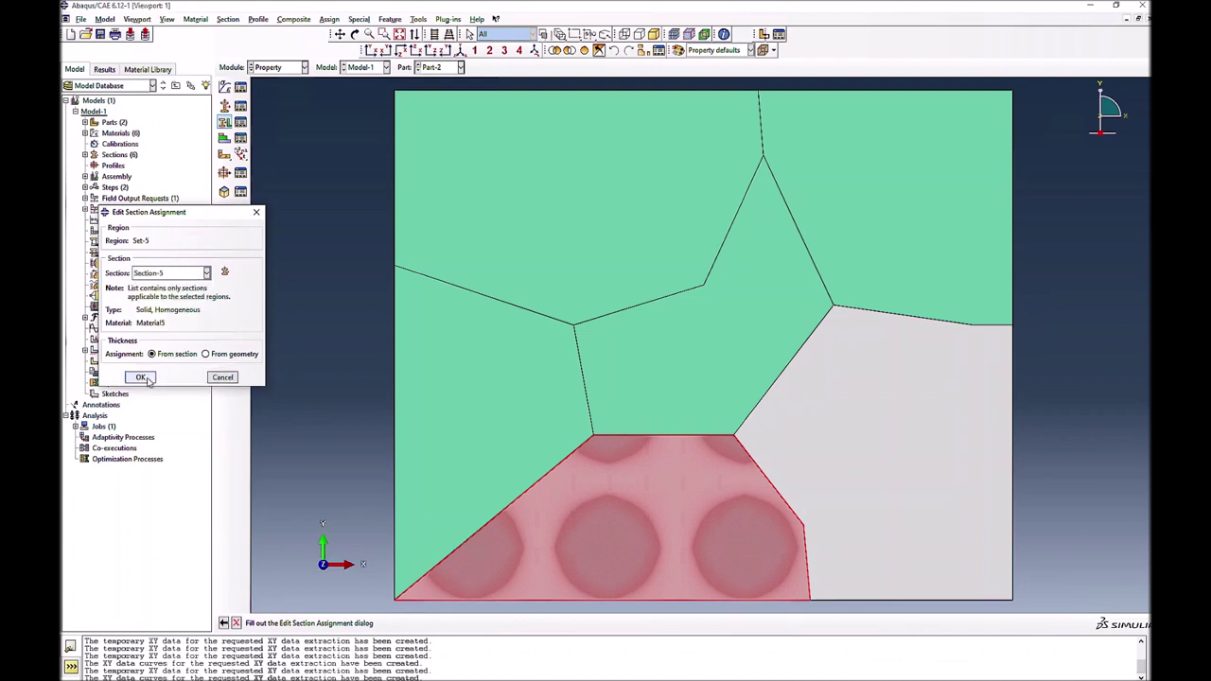
left_click(140, 376)
left_click(860, 455)
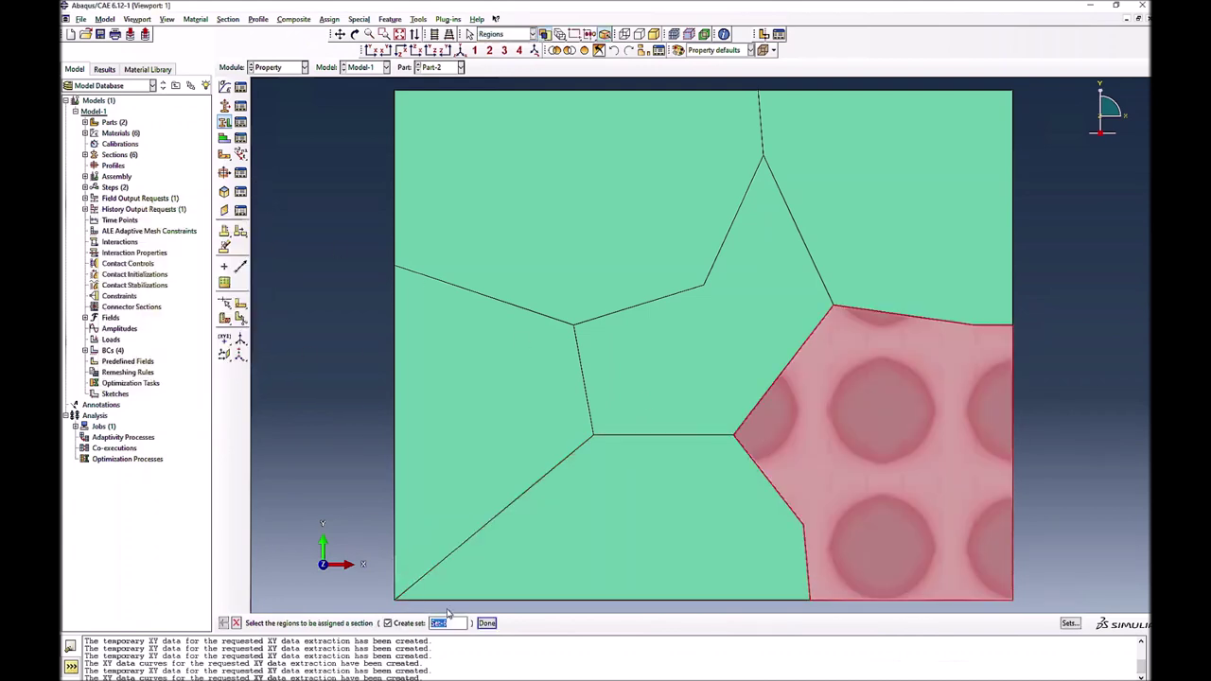
left_click(486, 624)
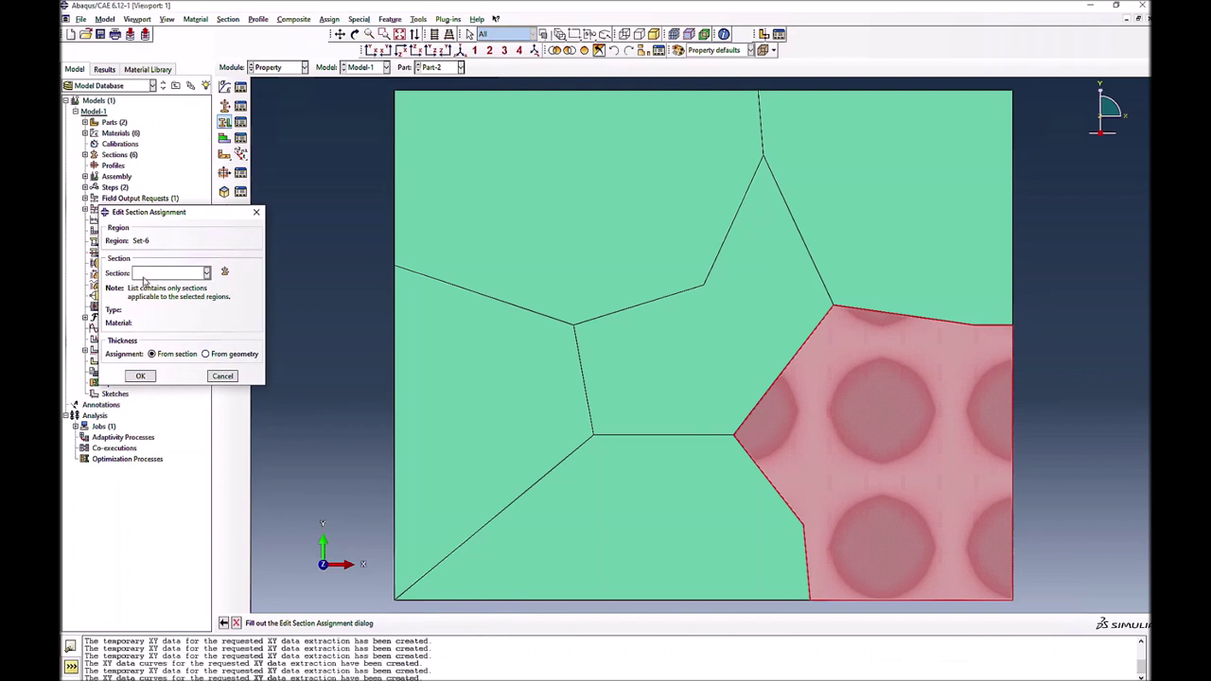
left_click(144, 279)
left_click(151, 333)
left_click(140, 375)
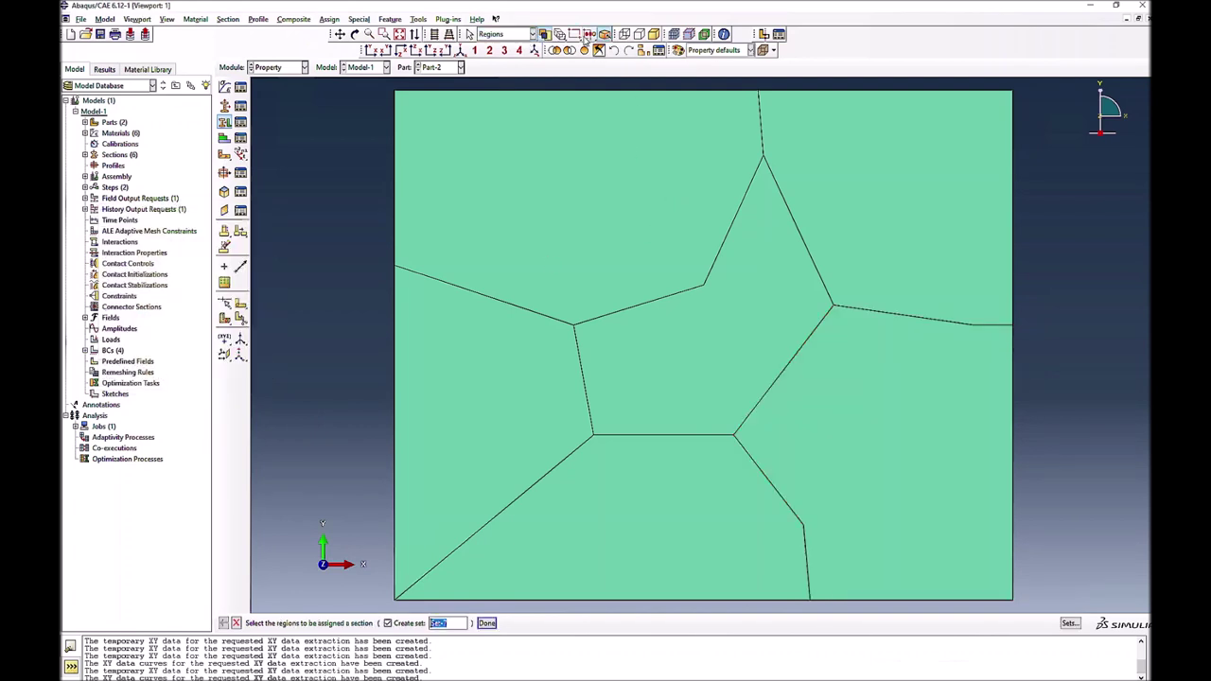
Colour-code the model's regions by material
left_click(678, 51)
left_click(184, 138)
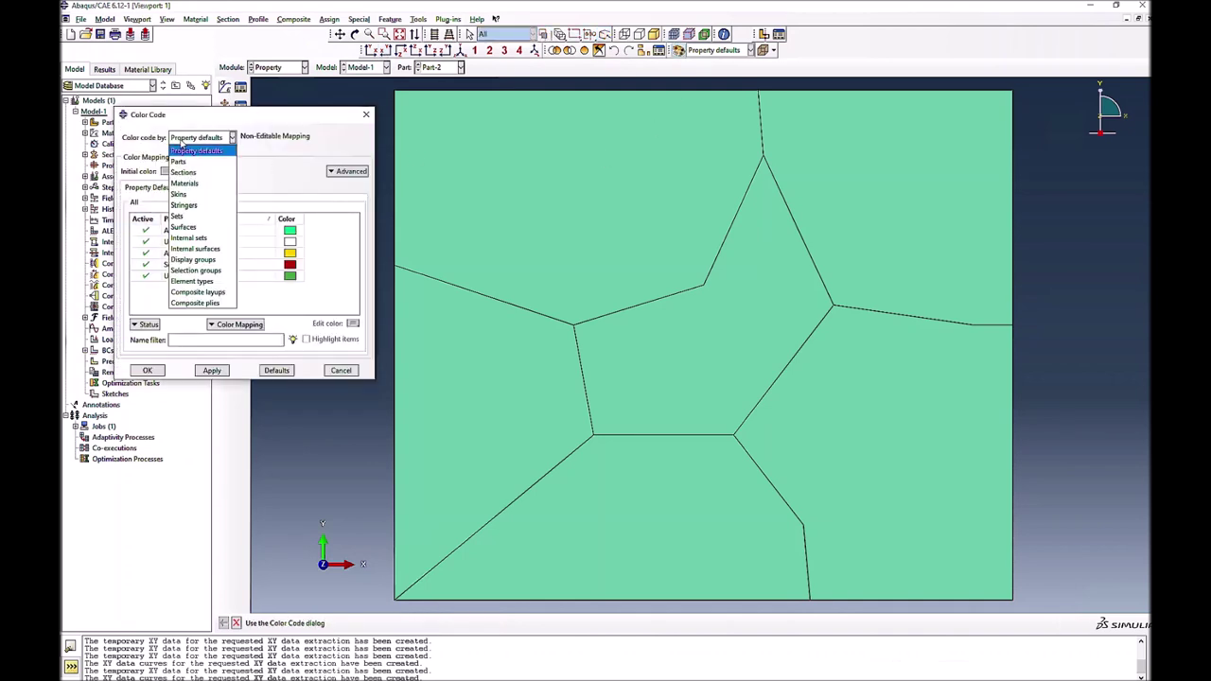
left_click(184, 183)
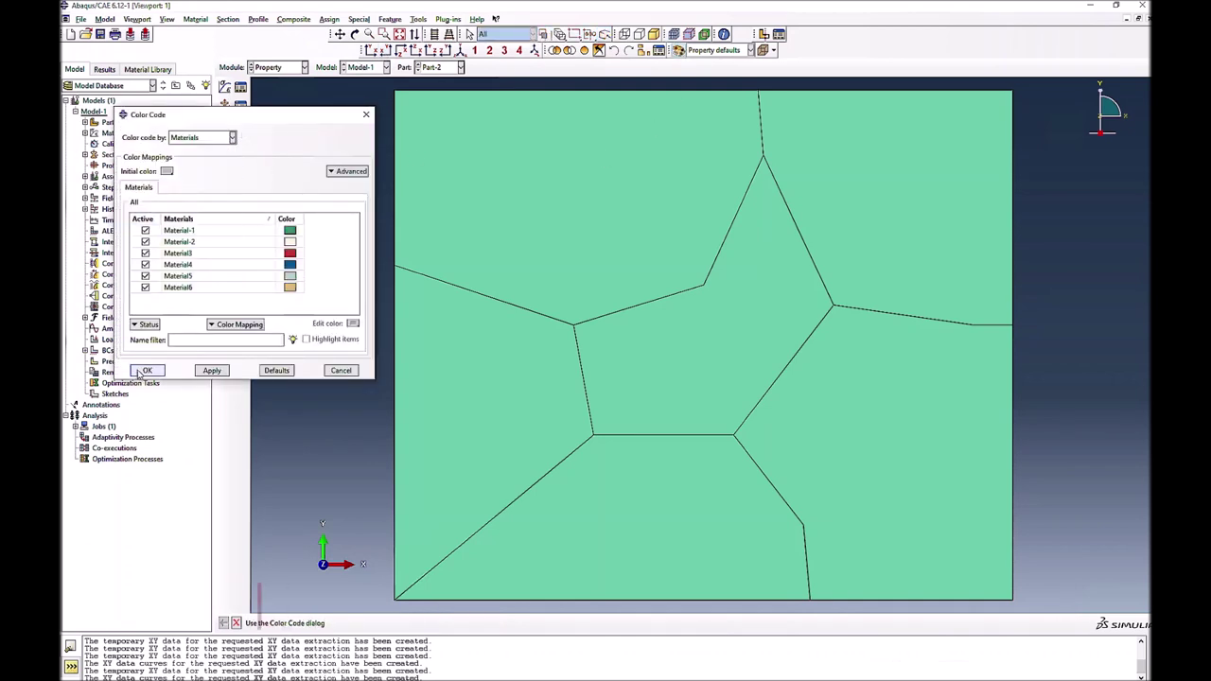
left_click(147, 370)
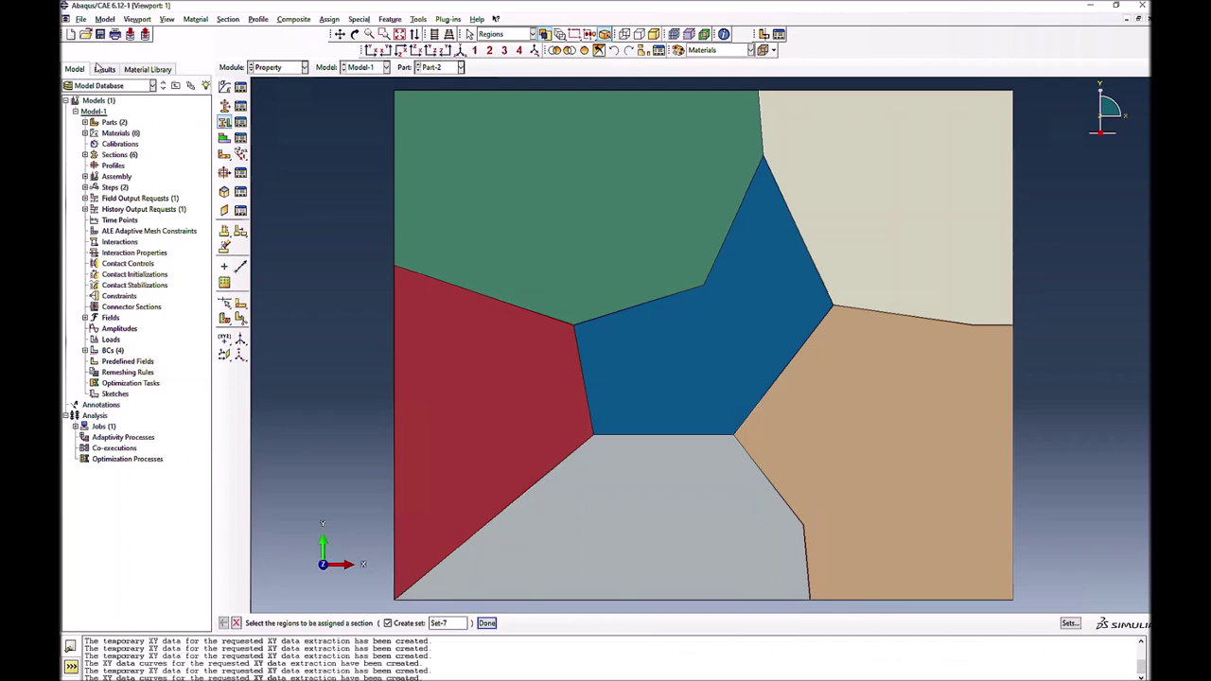
Save the model as CPTry1.cae, then save it again as CPTry2_2Dpoly.cae
left_click(99, 35)
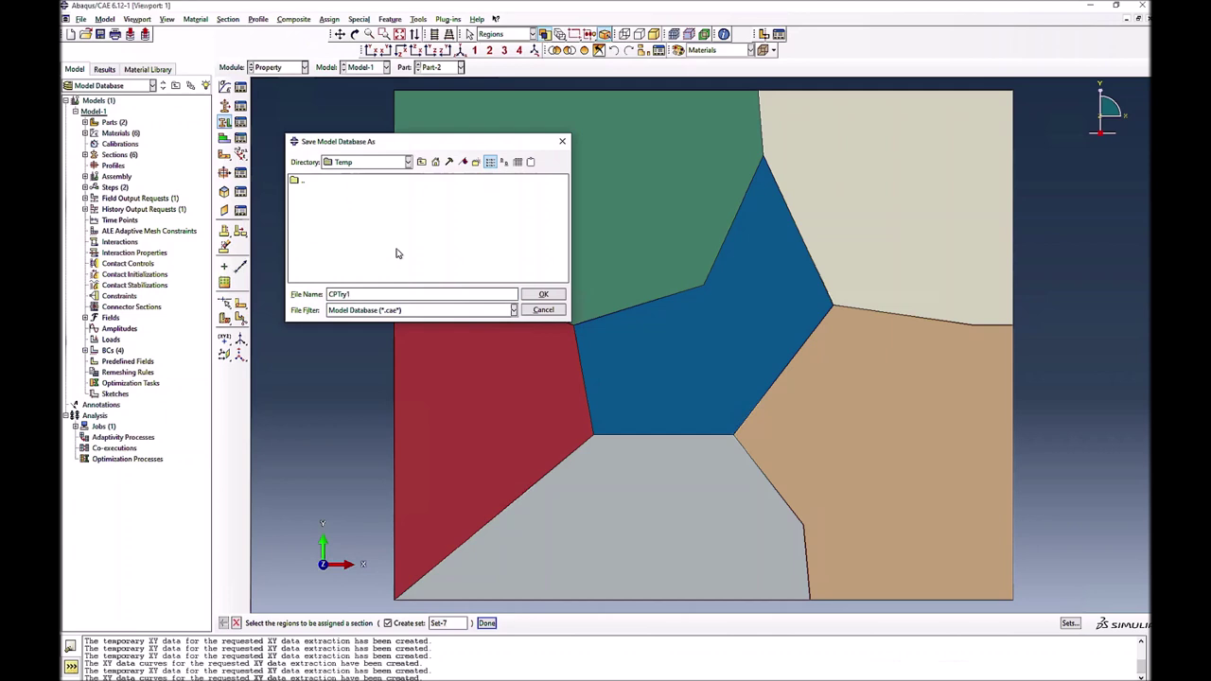
key("Return")
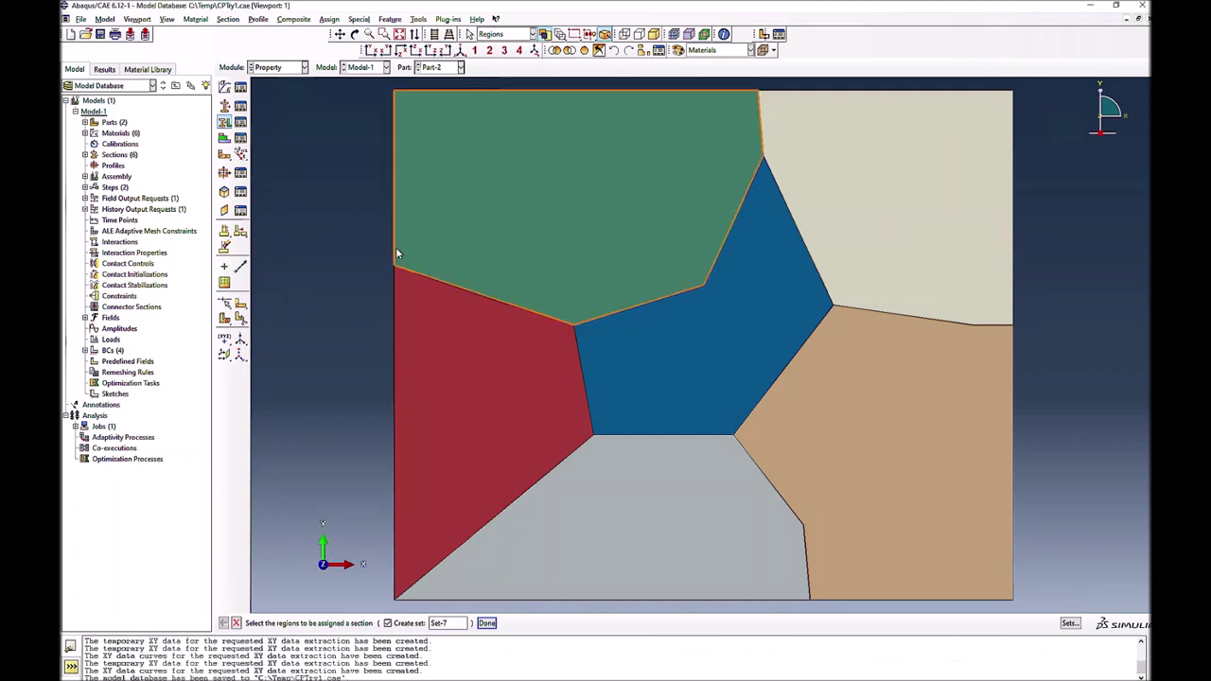
left_click(80, 19)
left_click(102, 100)
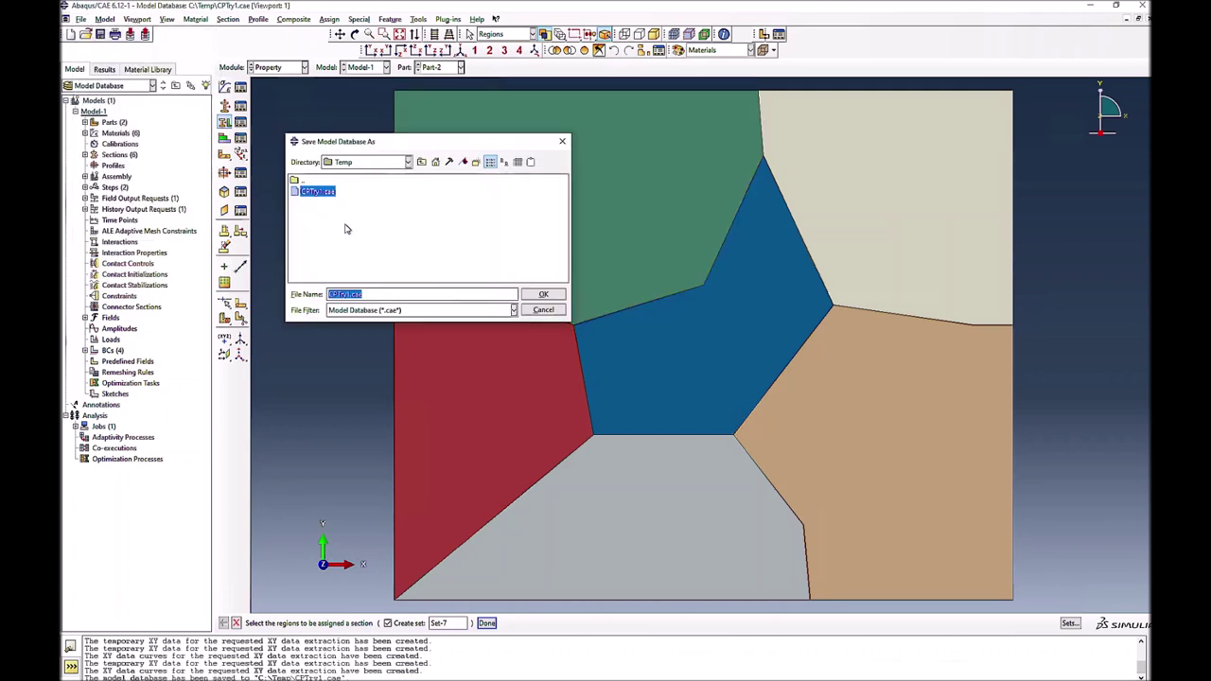
type("CPTry2_2Dpoly")
key("Return")
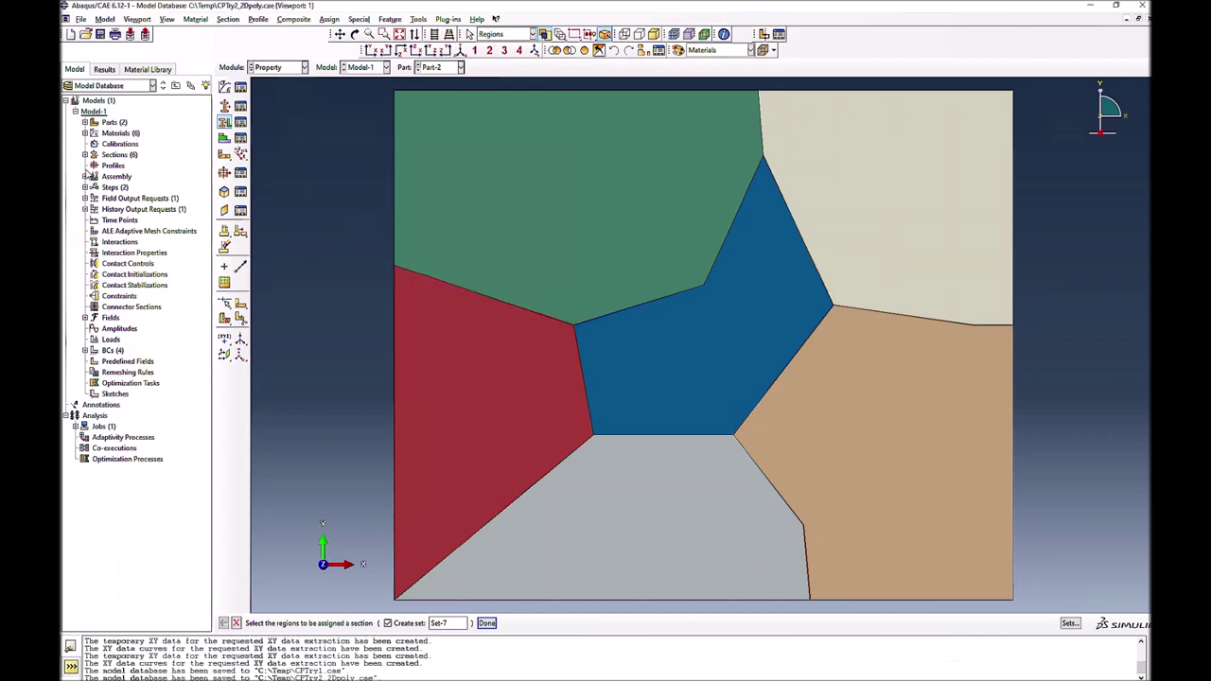
left_click(85, 177)
Delete the Part-1 instance from the assembly and add an instance of Part-2
left_click(112, 192)
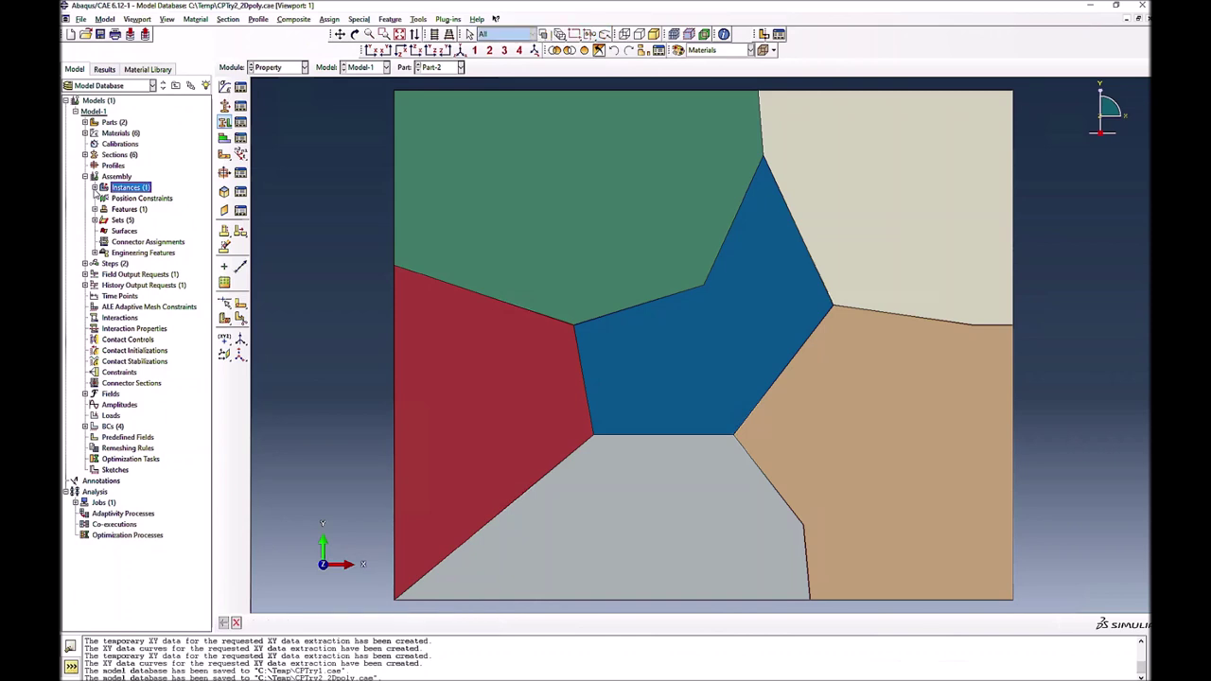
left_click(95, 187)
right_click(137, 200)
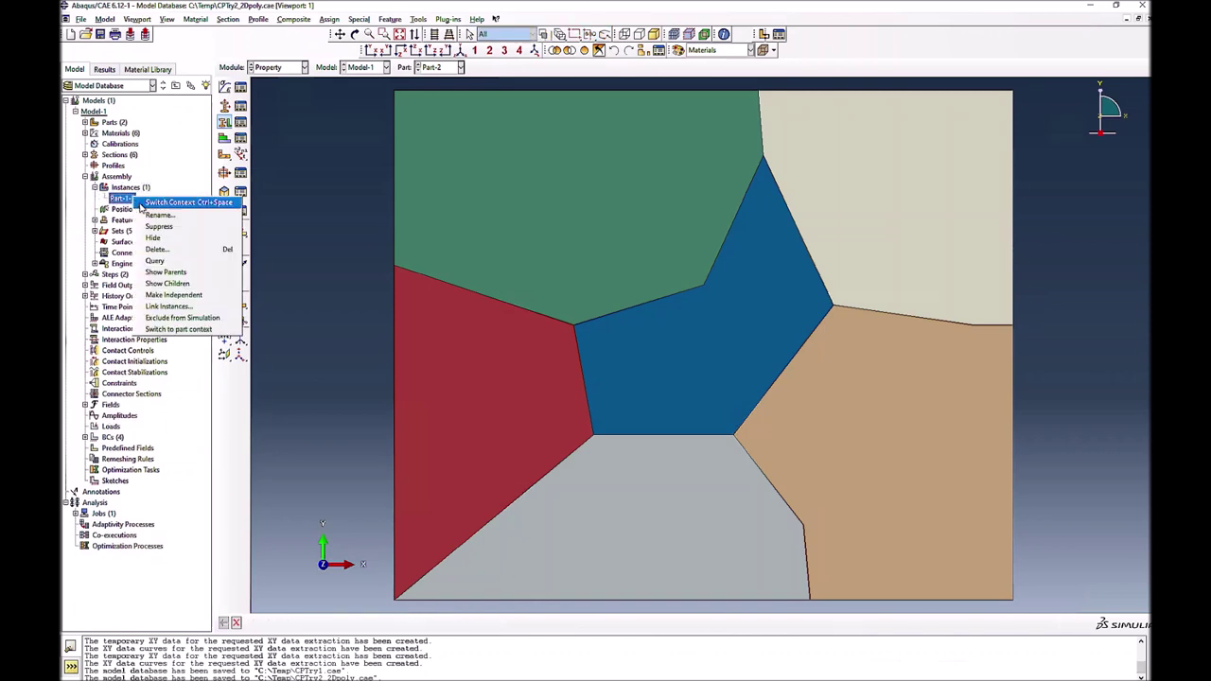
left_click(157, 249)
left_click(574, 361)
left_click(225, 86)
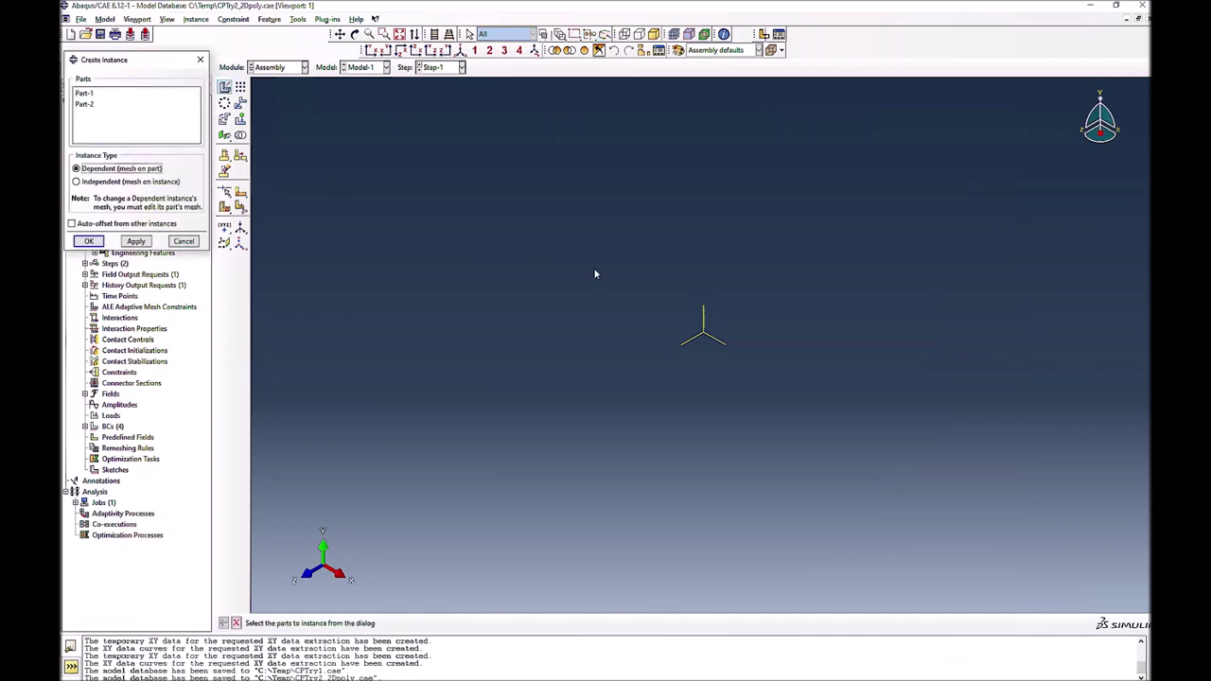
left_click(90, 104)
left_click(95, 242)
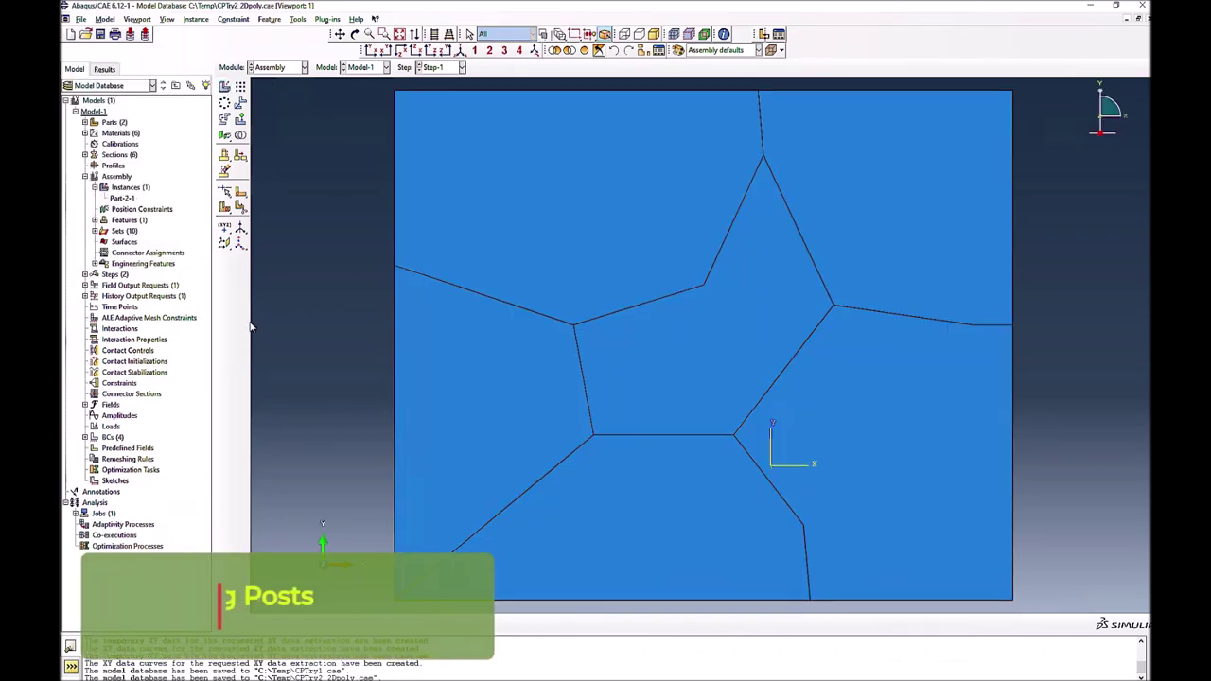
Check the Step Manager in the Step module, then move to the Load module
left_click(276, 68)
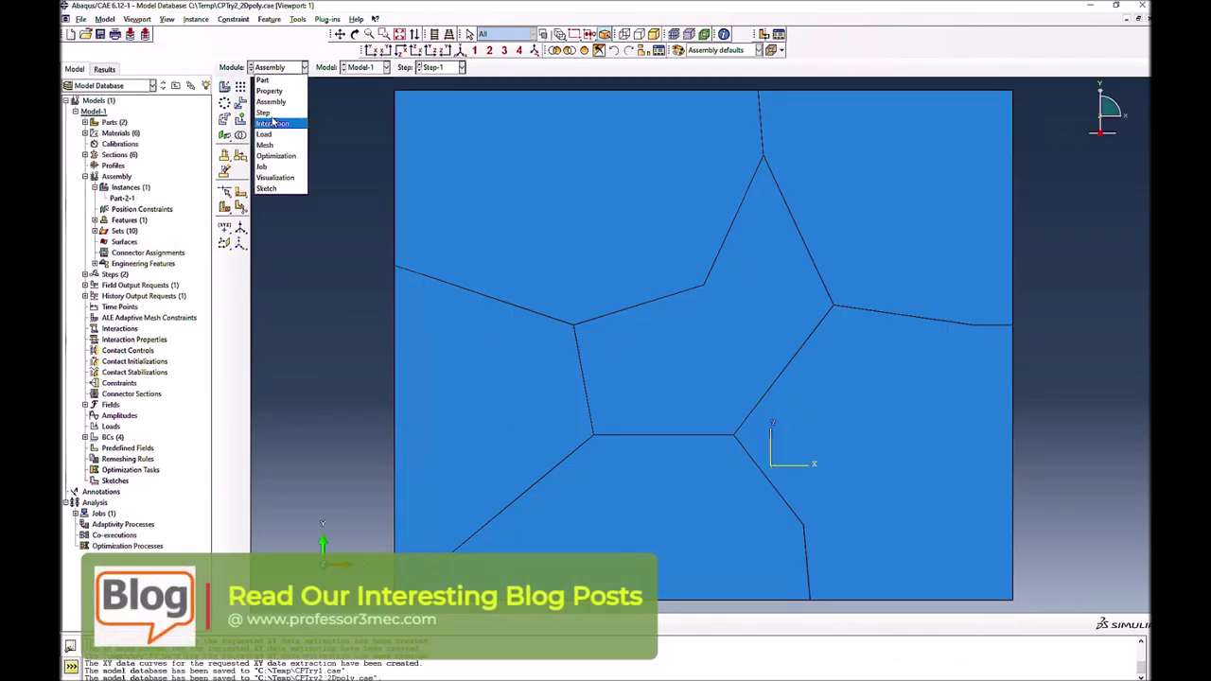
left_click(263, 113)
left_click(241, 86)
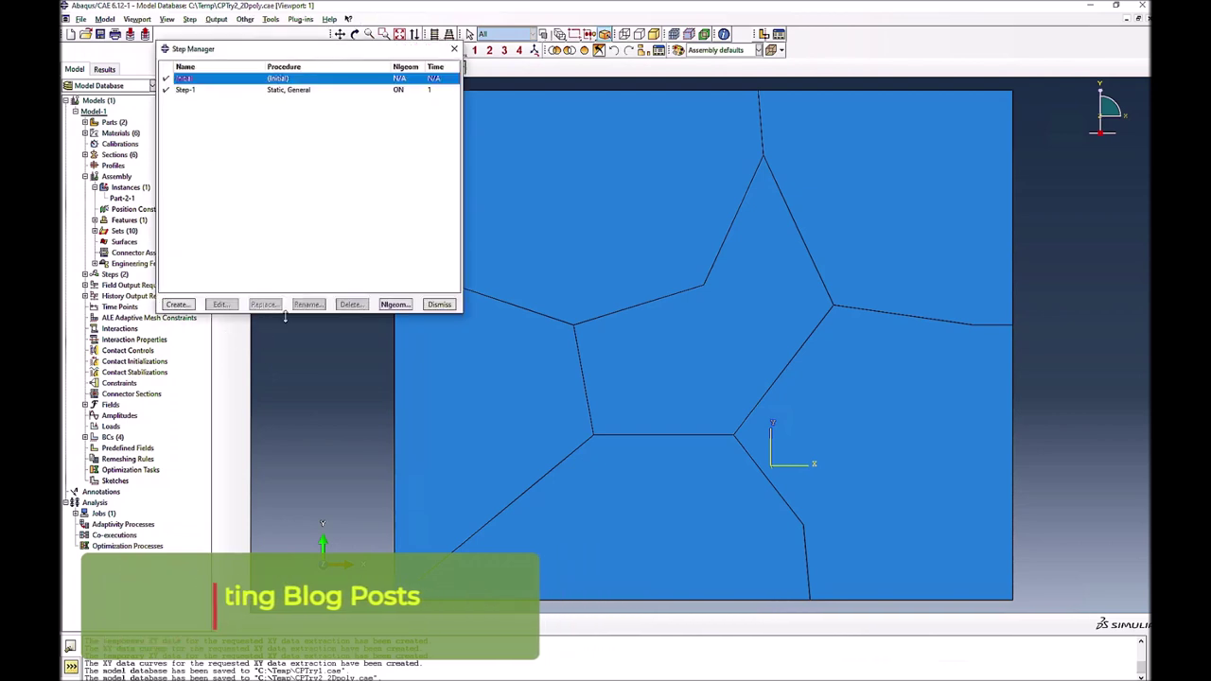
left_click(440, 305)
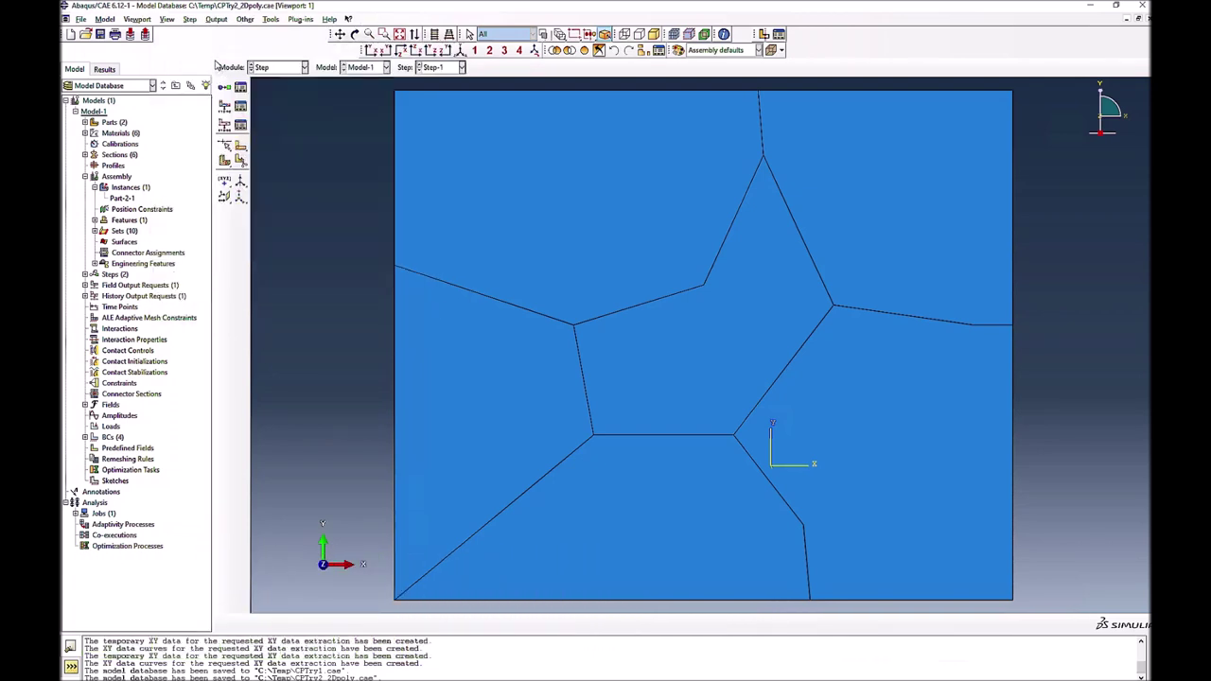
left_click(275, 67)
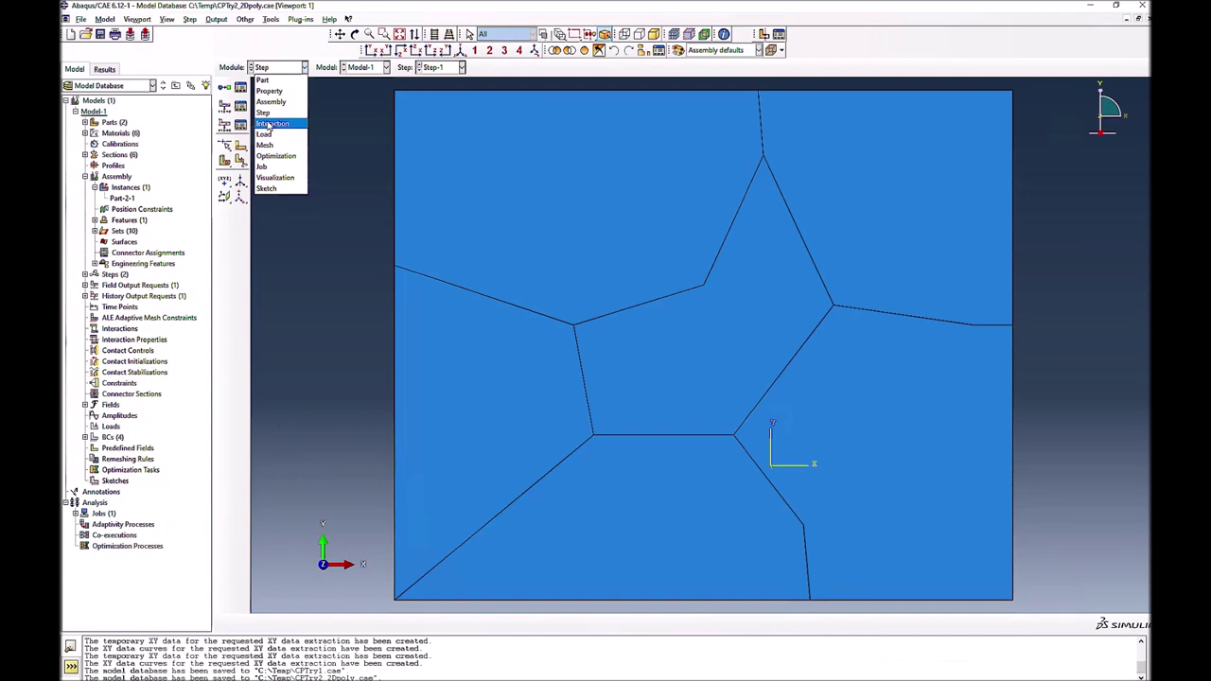
left_click(267, 134)
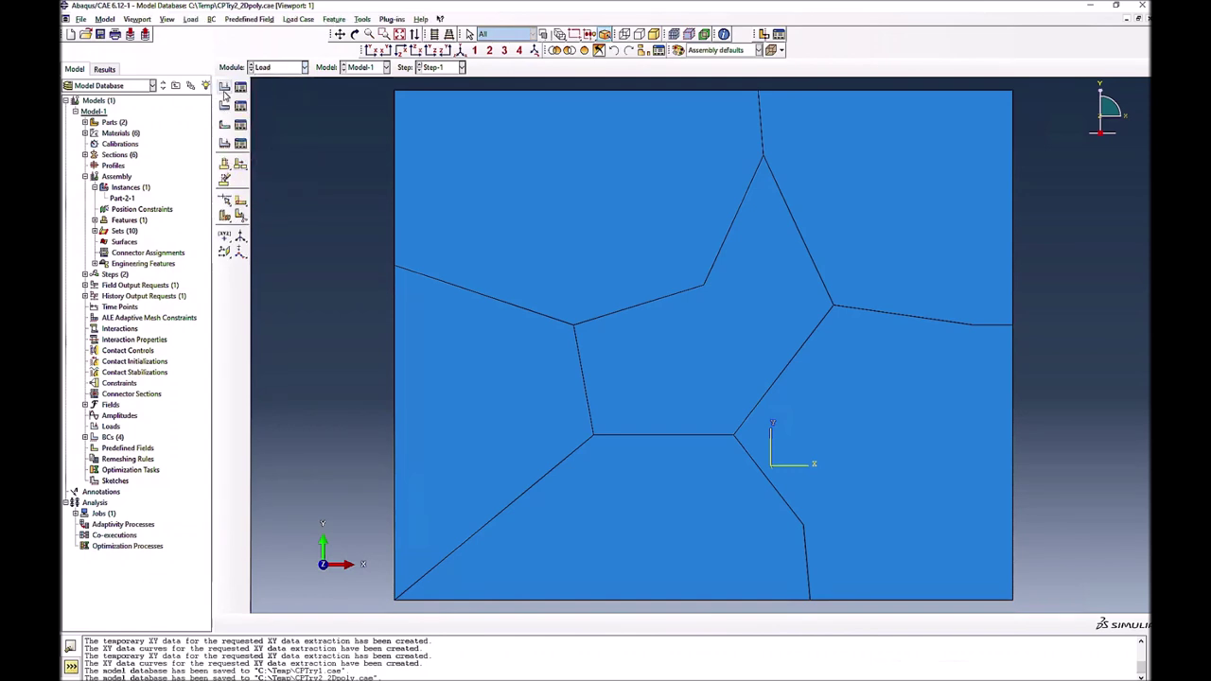
Reassign BC-1 to the square's two left edges
left_click(240, 106)
left_click(236, 195)
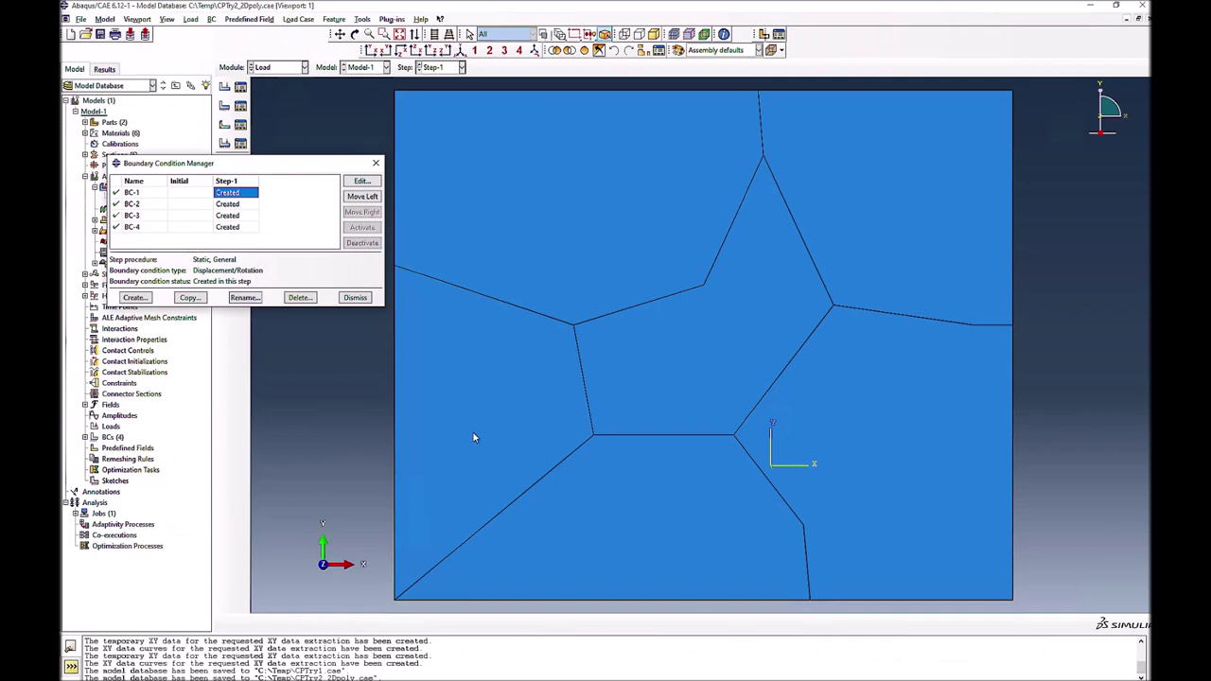
left_click(359, 183)
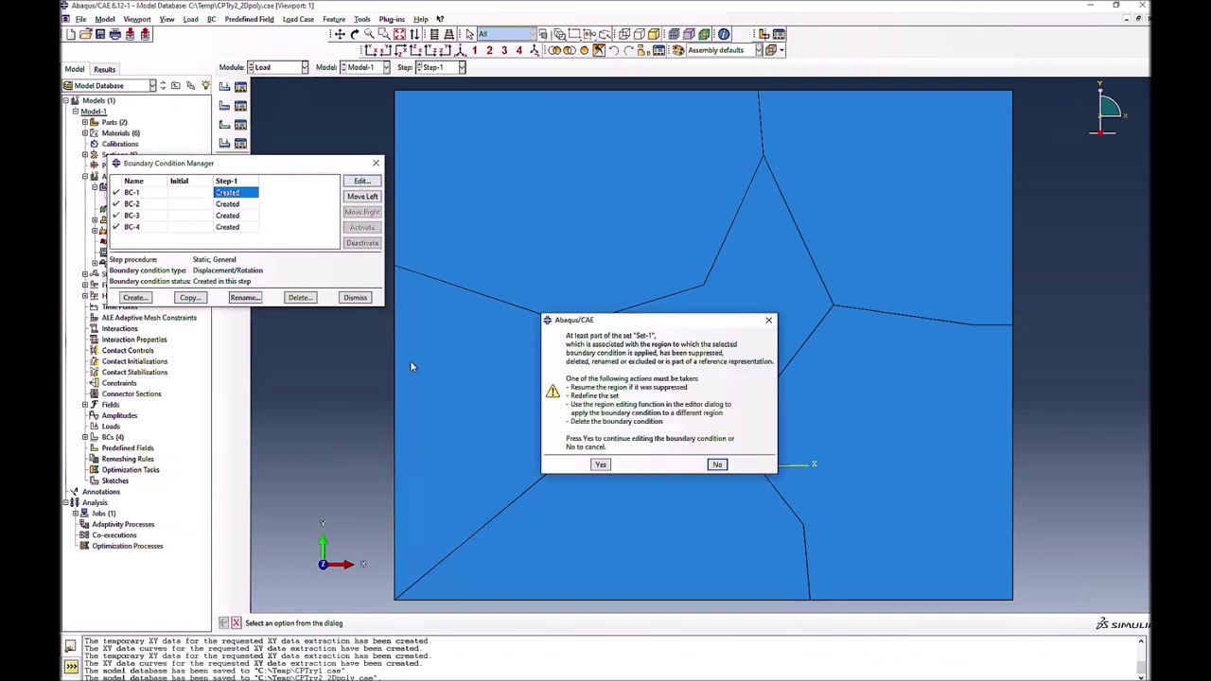
left_click(671, 464)
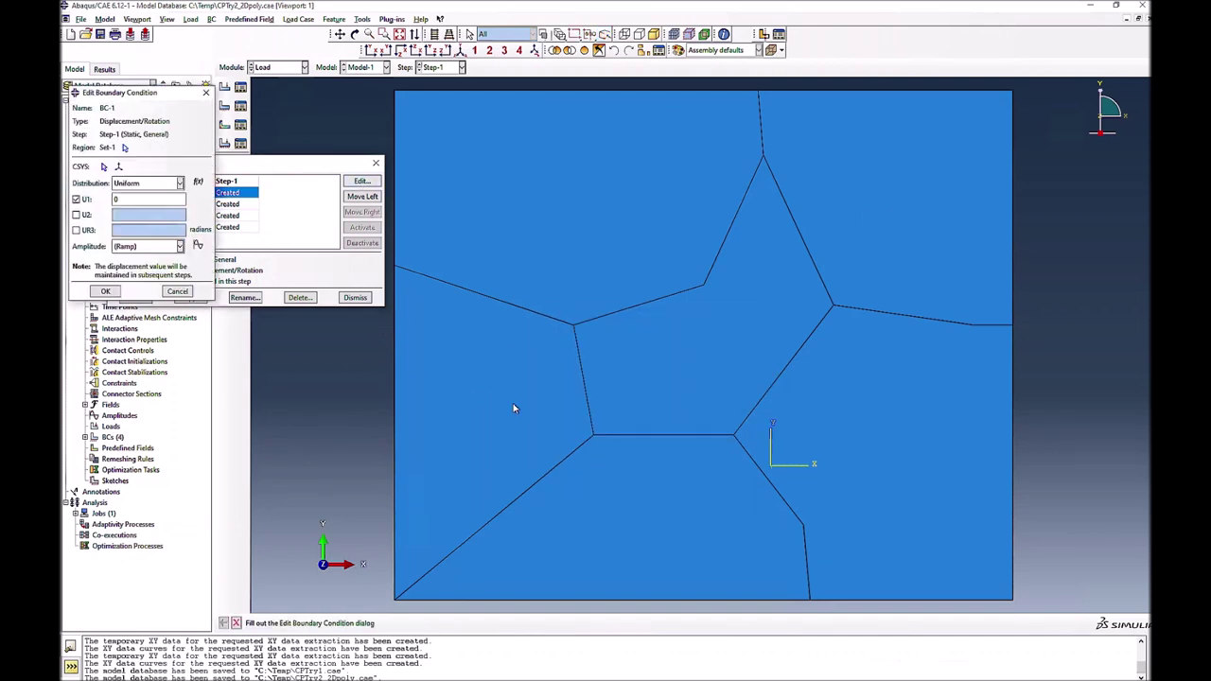
left_click(124, 149)
left_click(396, 227)
left_click(394, 333, "shift")
left_click(491, 624)
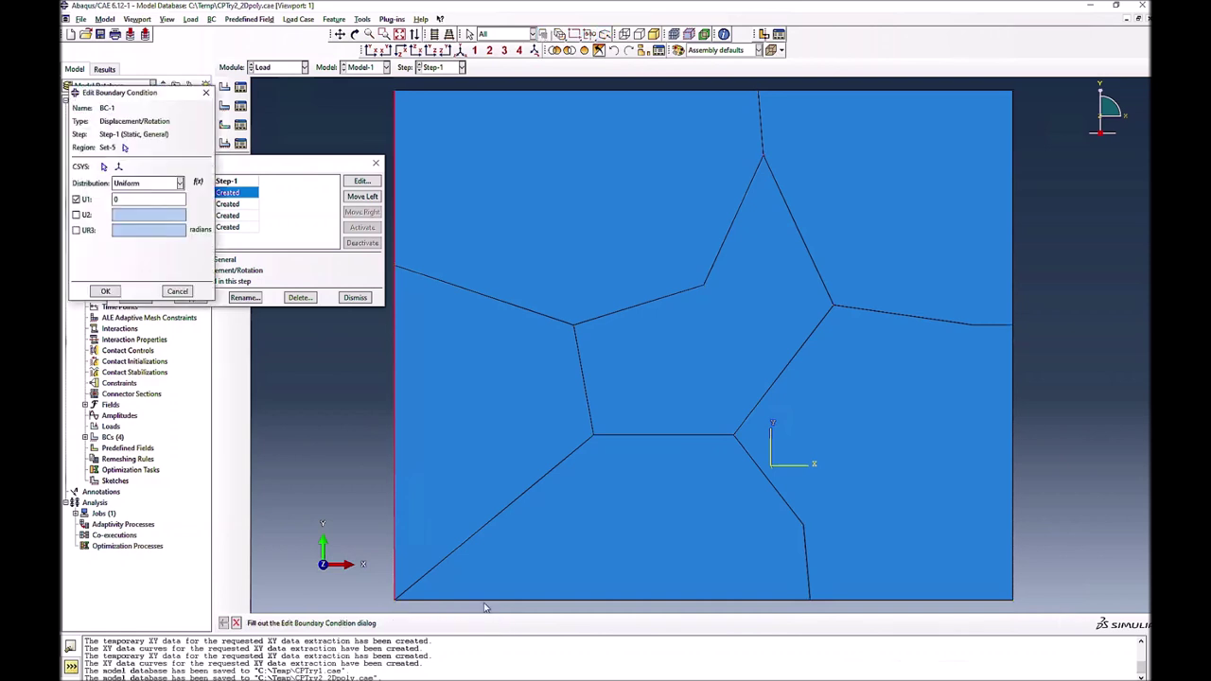
left_click(104, 290)
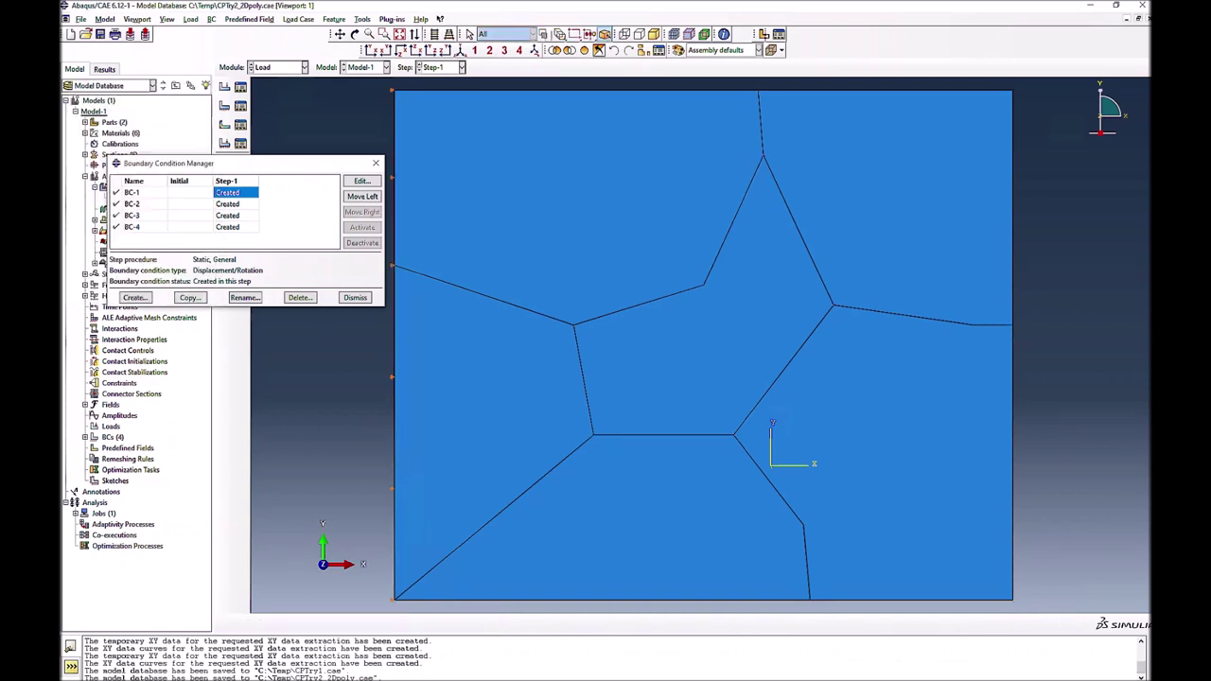
Reassign BC-2 to the square's bottom edge with U2 fixed
left_click(227, 203)
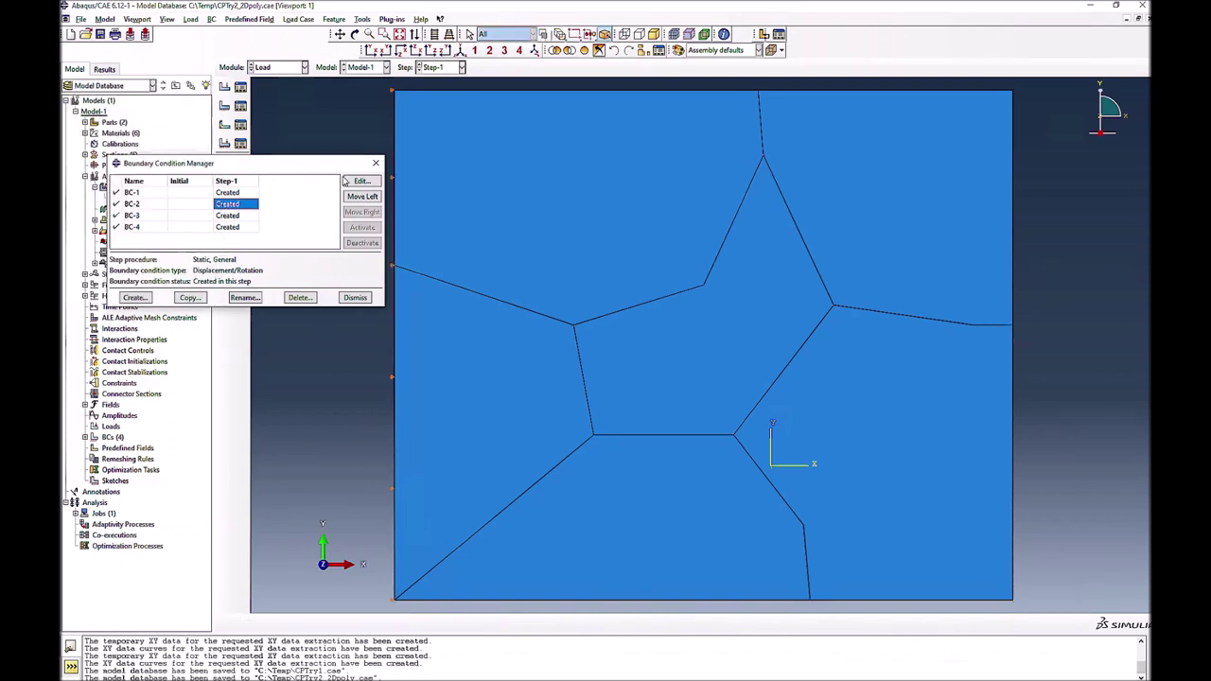
left_click(361, 181)
left_click(599, 464)
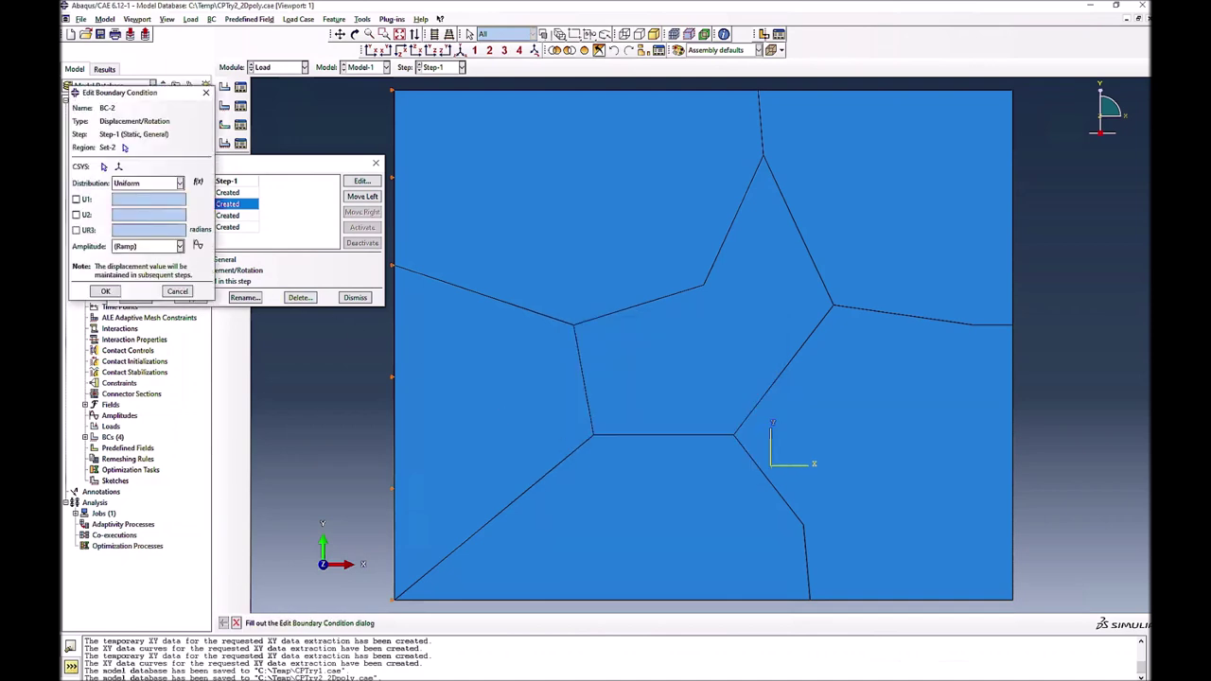
left_click(124, 148)
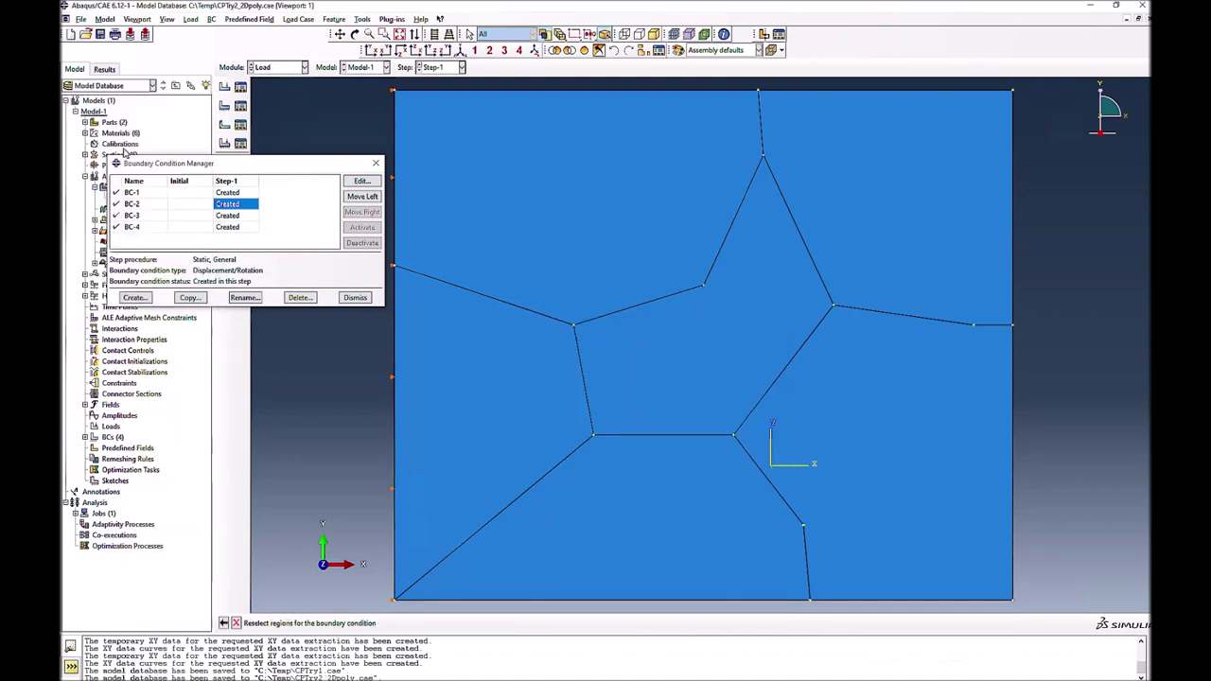
left_click(587, 600)
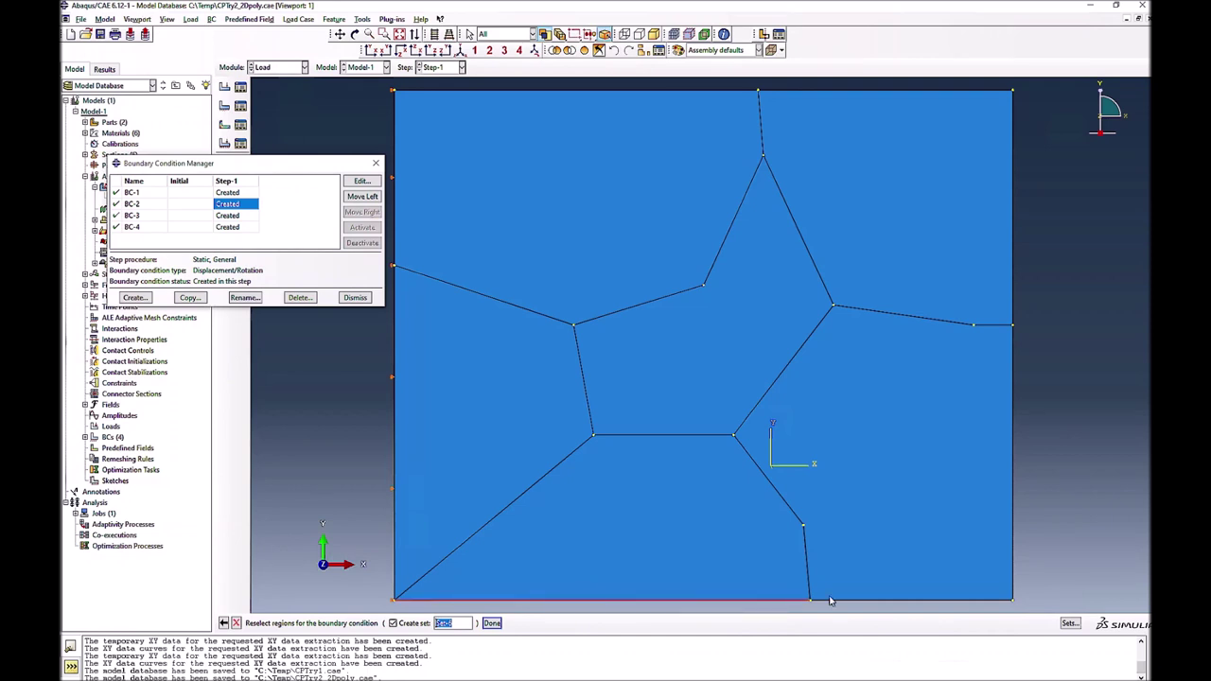
left_click(491, 623)
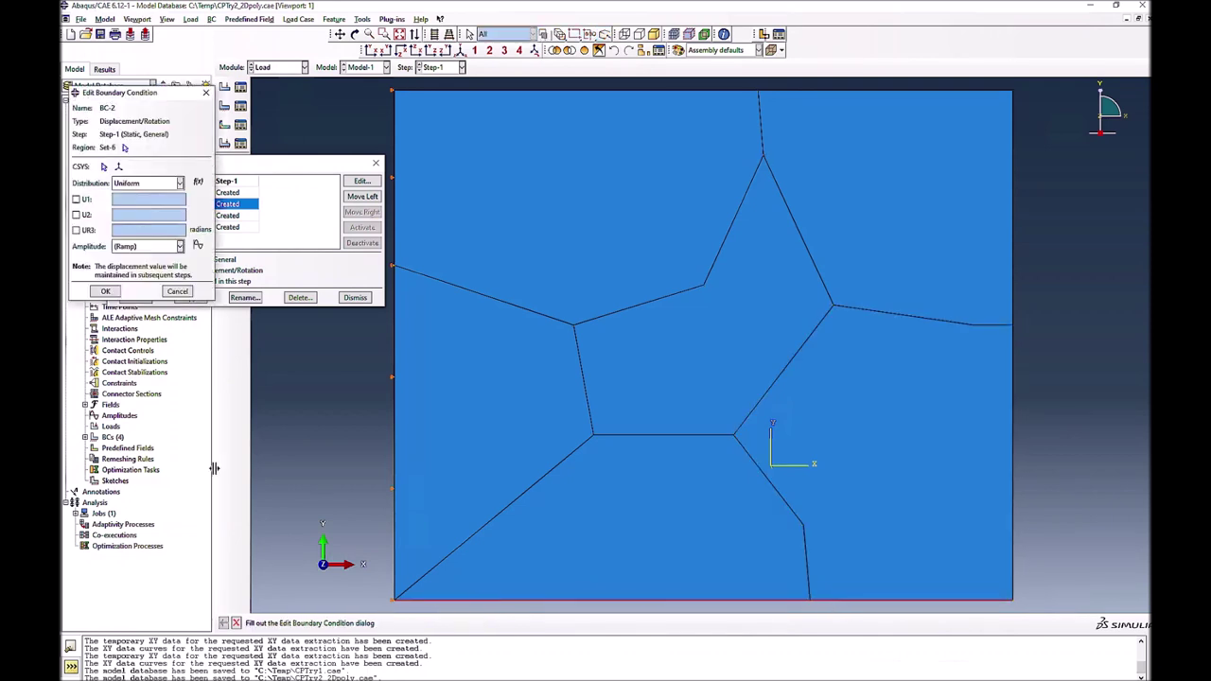
left_click(76, 215)
left_click(105, 292)
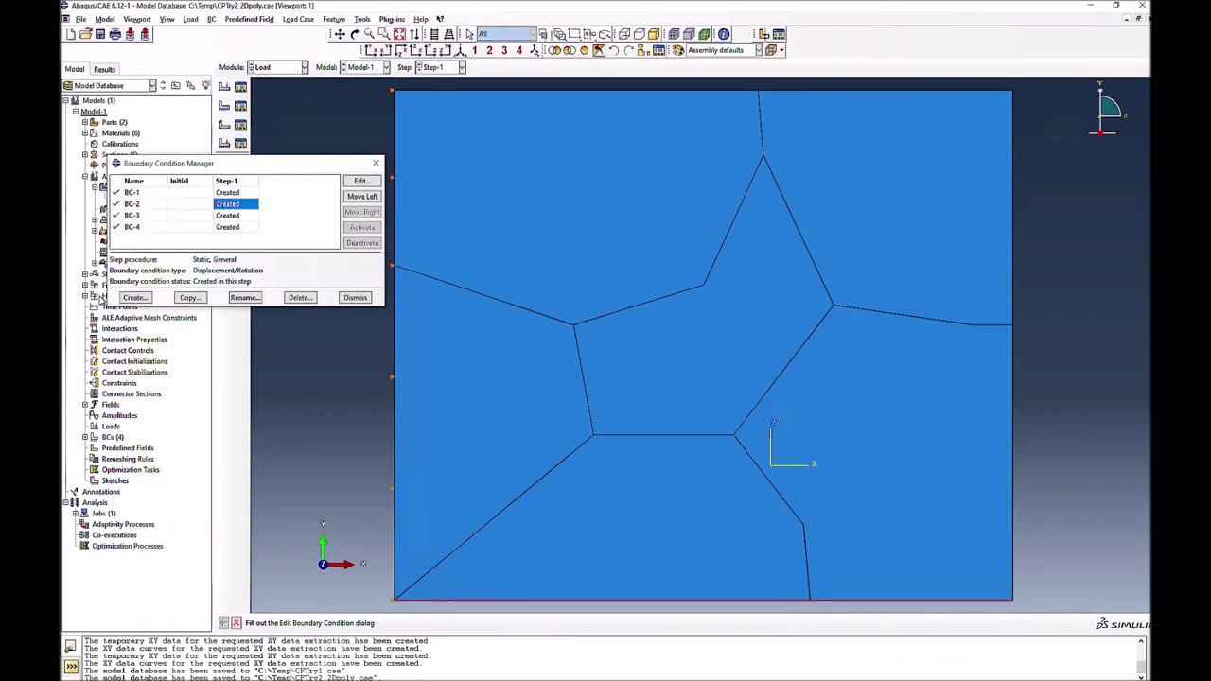
Review BC-1's settings unchanged and select BC-3
left_click(248, 193)
left_click(362, 180)
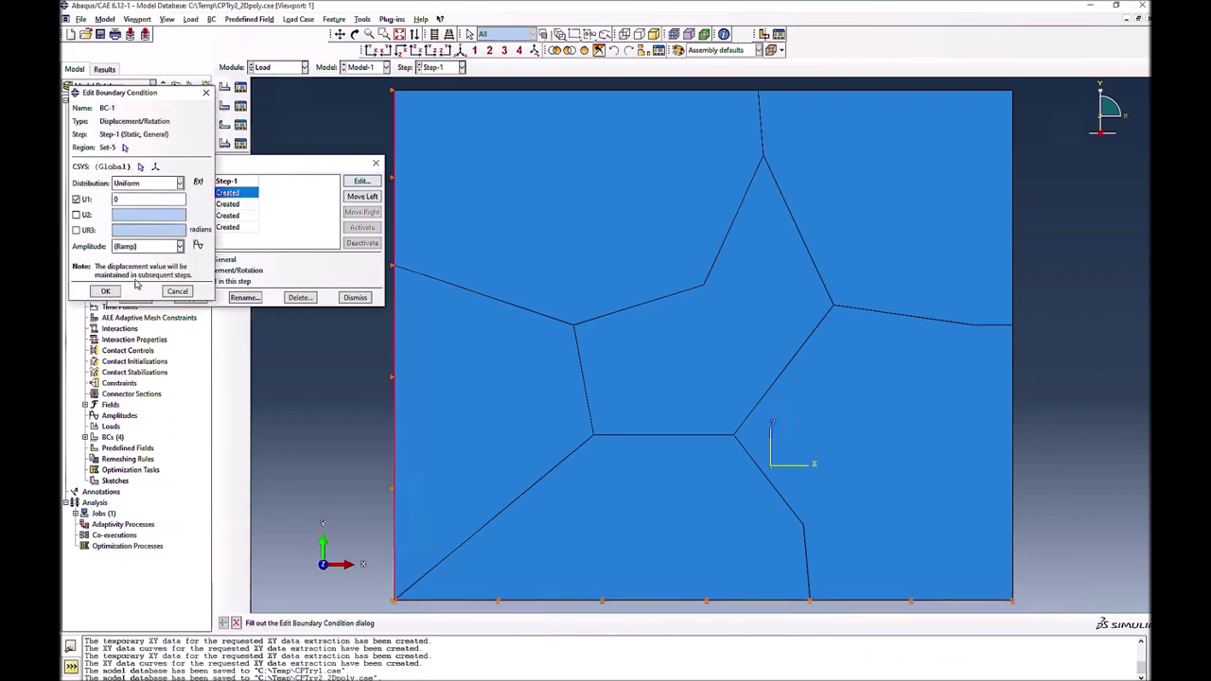
left_click(105, 292)
left_click(241, 215)
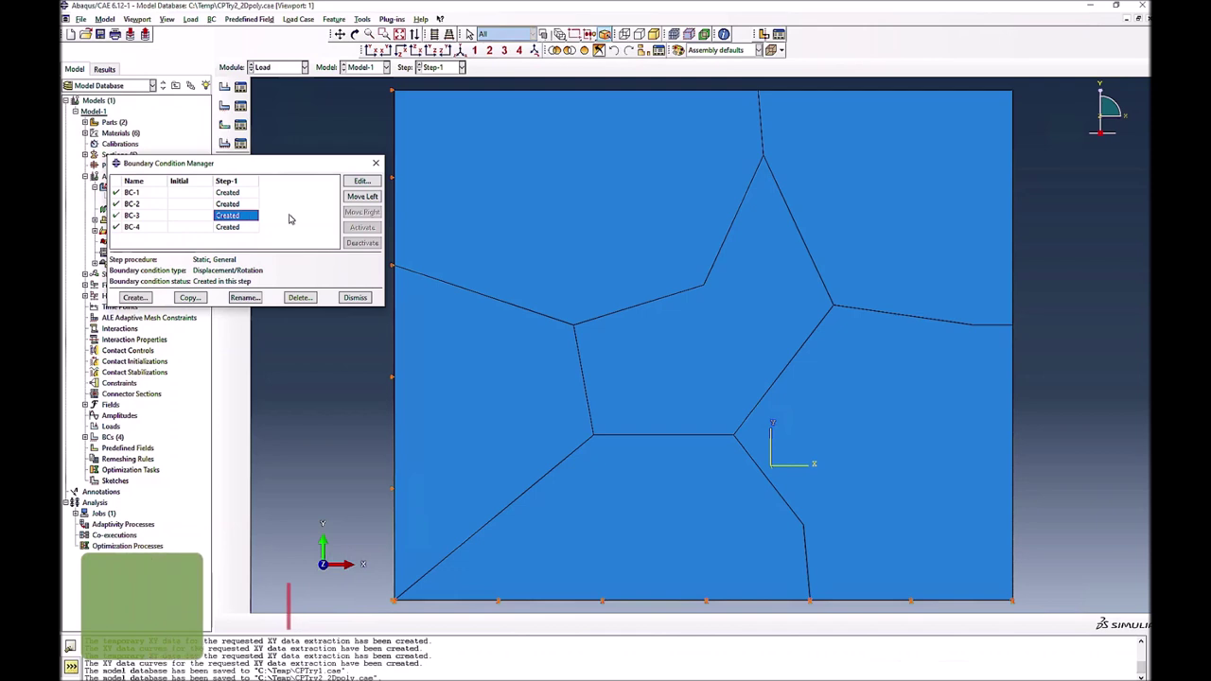
Delete BC-3 and reassign BC-4 to the square's two right edges (Set-7)
left_click(298, 298)
left_click(583, 362)
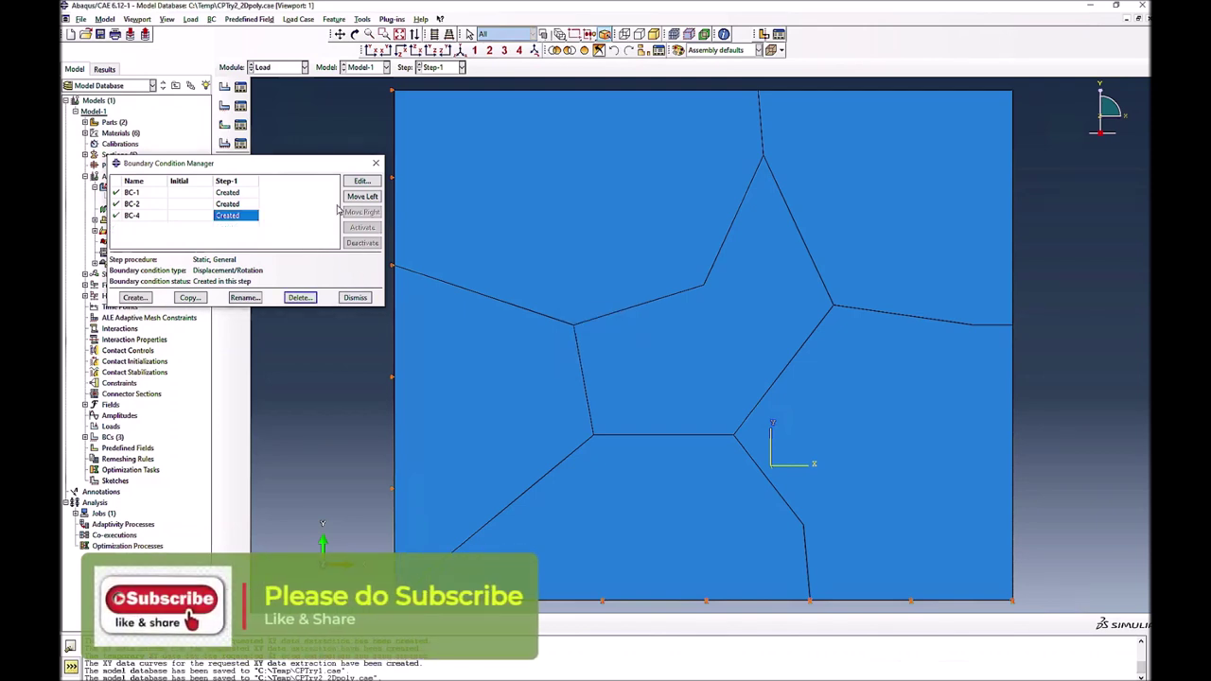
left_click(362, 181)
left_click(617, 465)
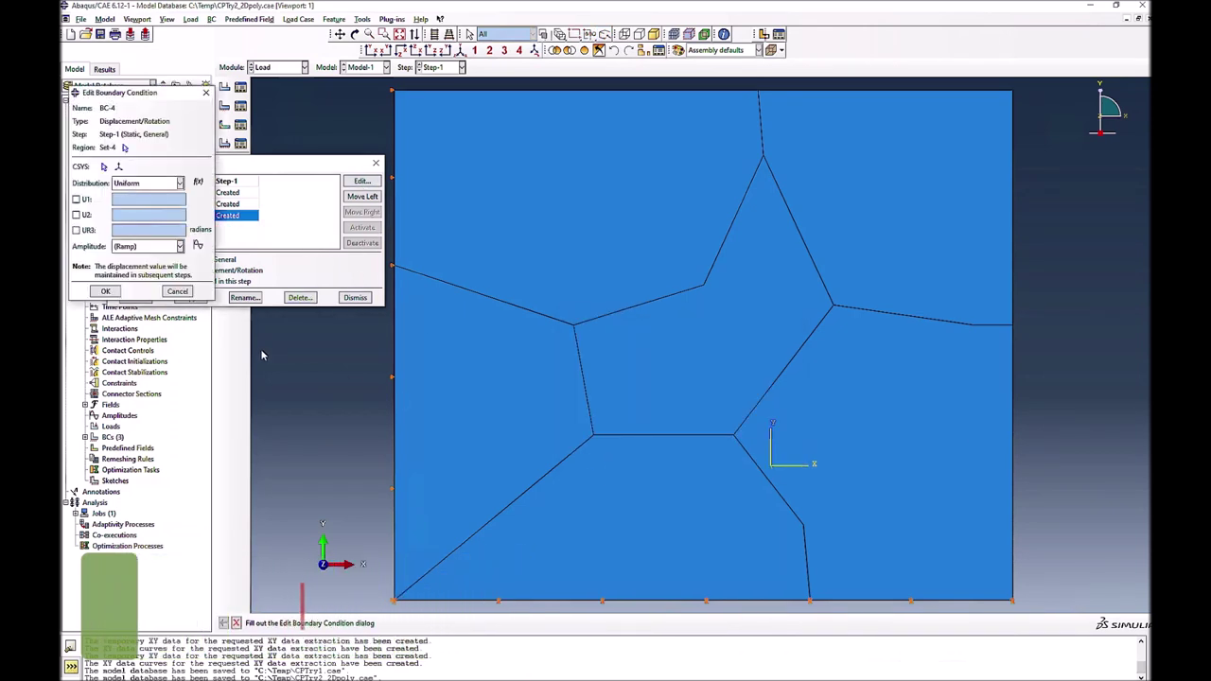
left_click(124, 148)
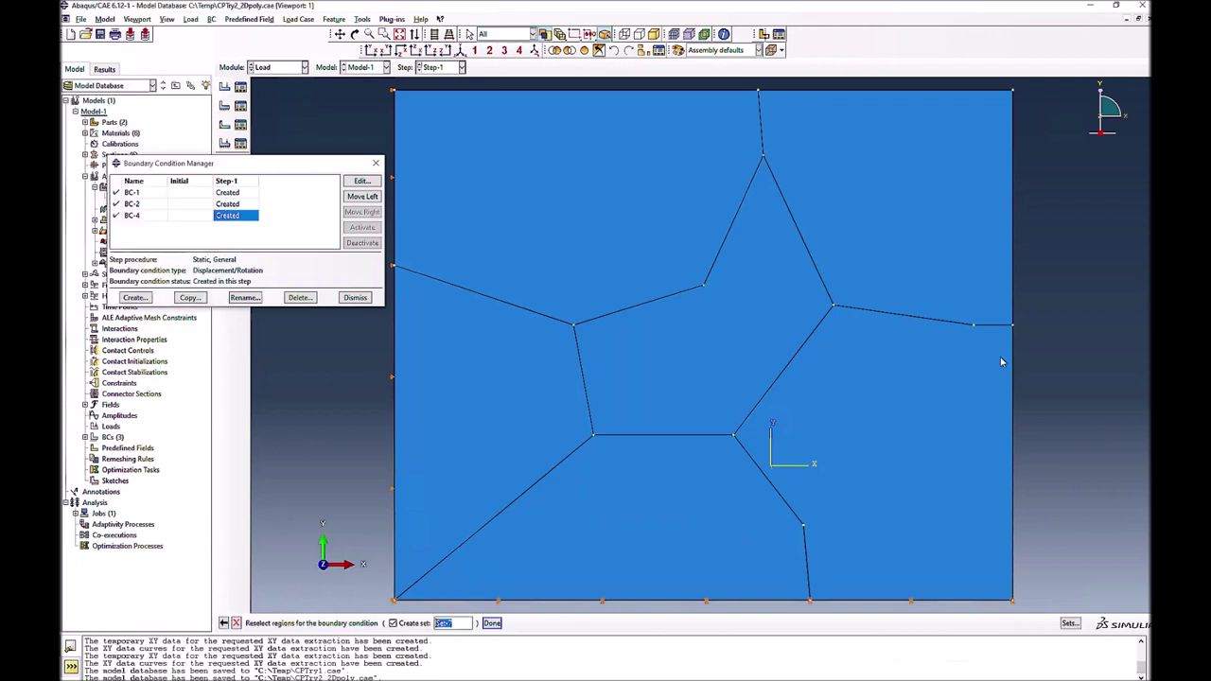
left_click(1013, 366)
left_click(1015, 299, "shift")
left_click(492, 623)
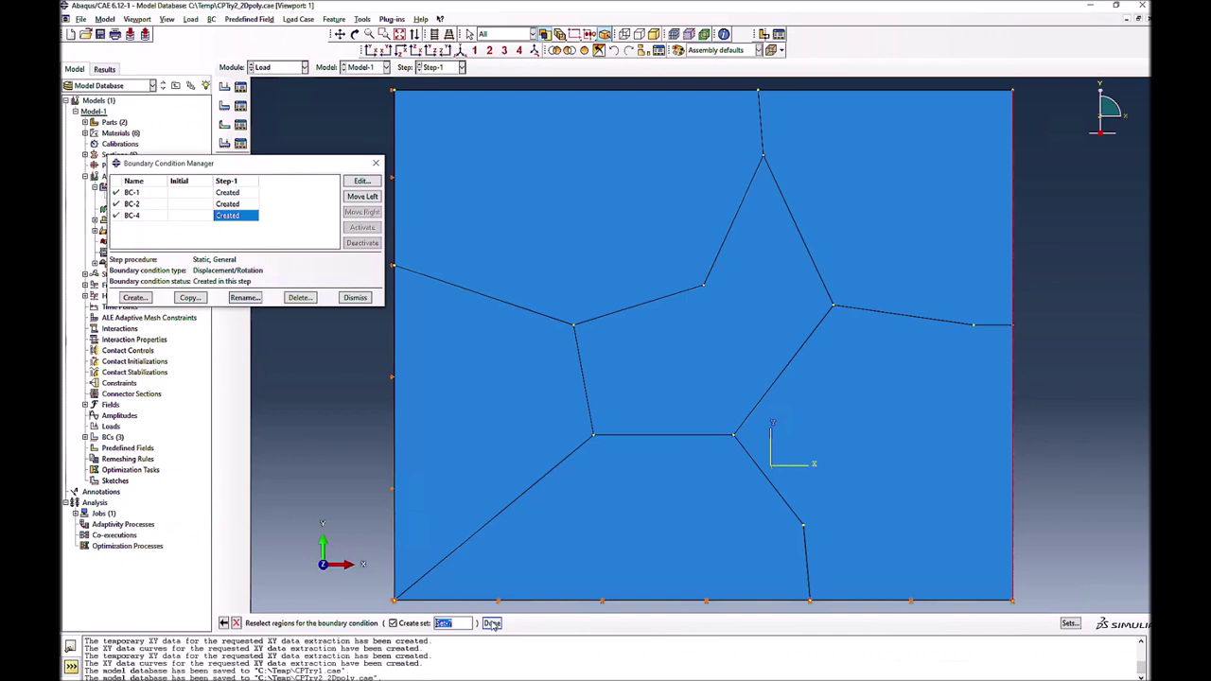
Give BC-4 a U1 displacement of 0.01 and close the Boundary Condition Manager
left_click(76, 200)
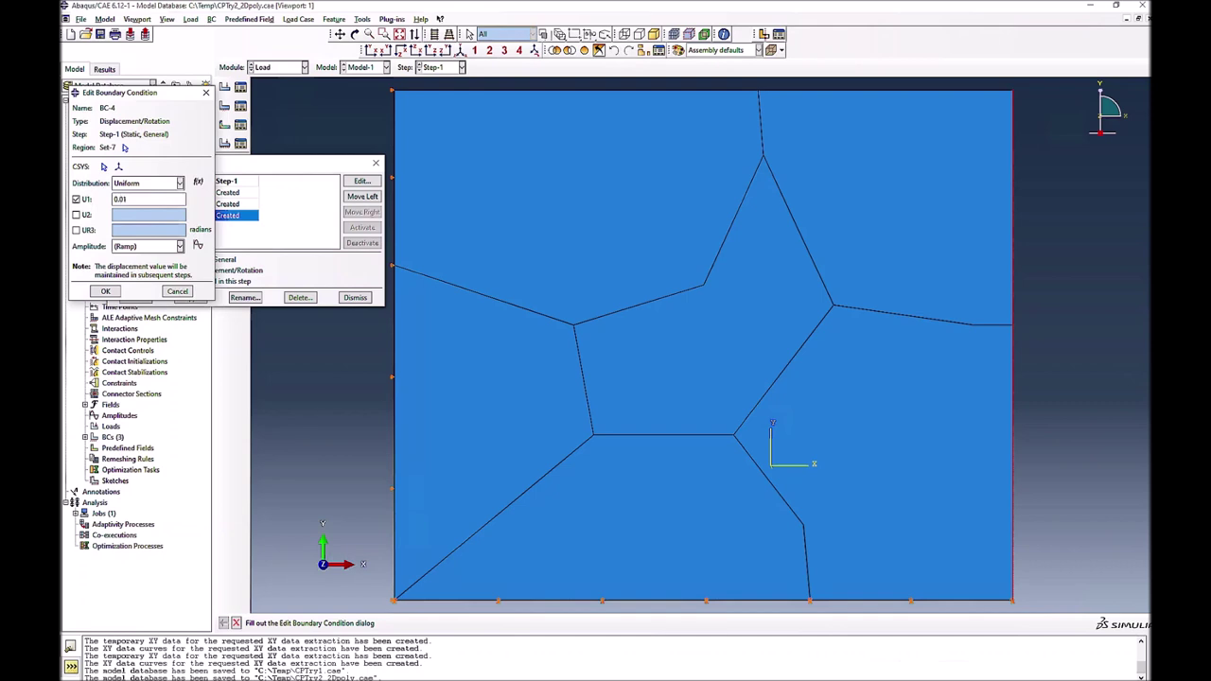
left_click(108, 290)
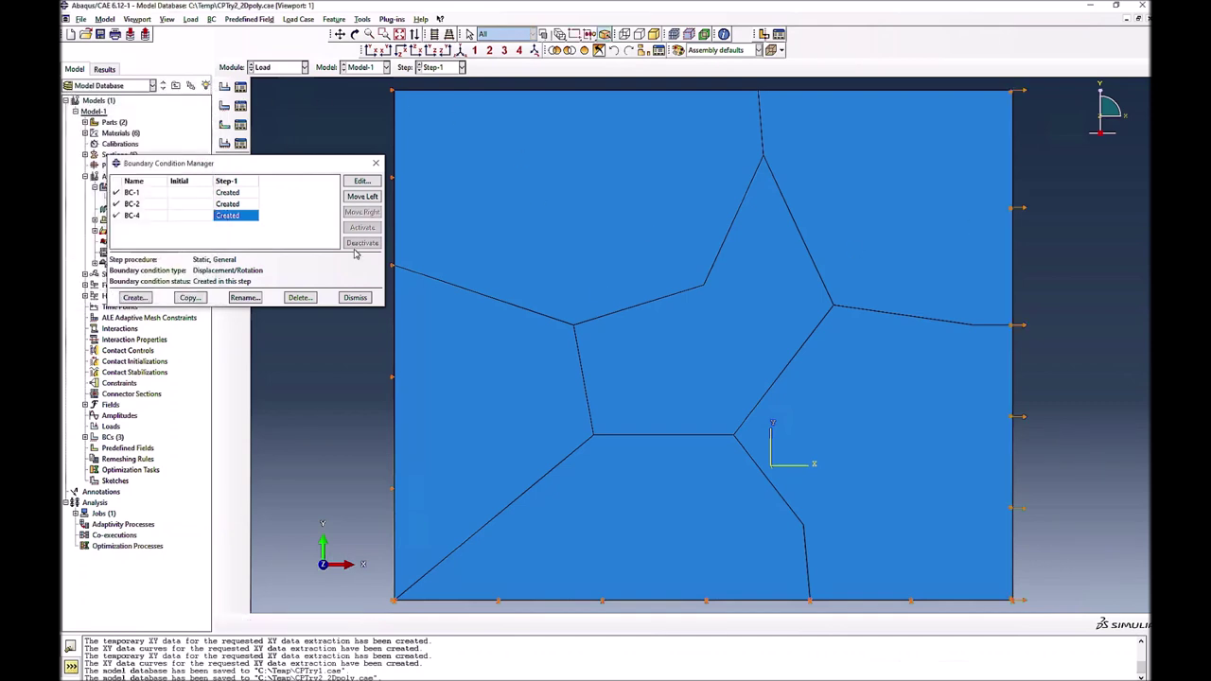
left_click(355, 297)
left_click(302, 68)
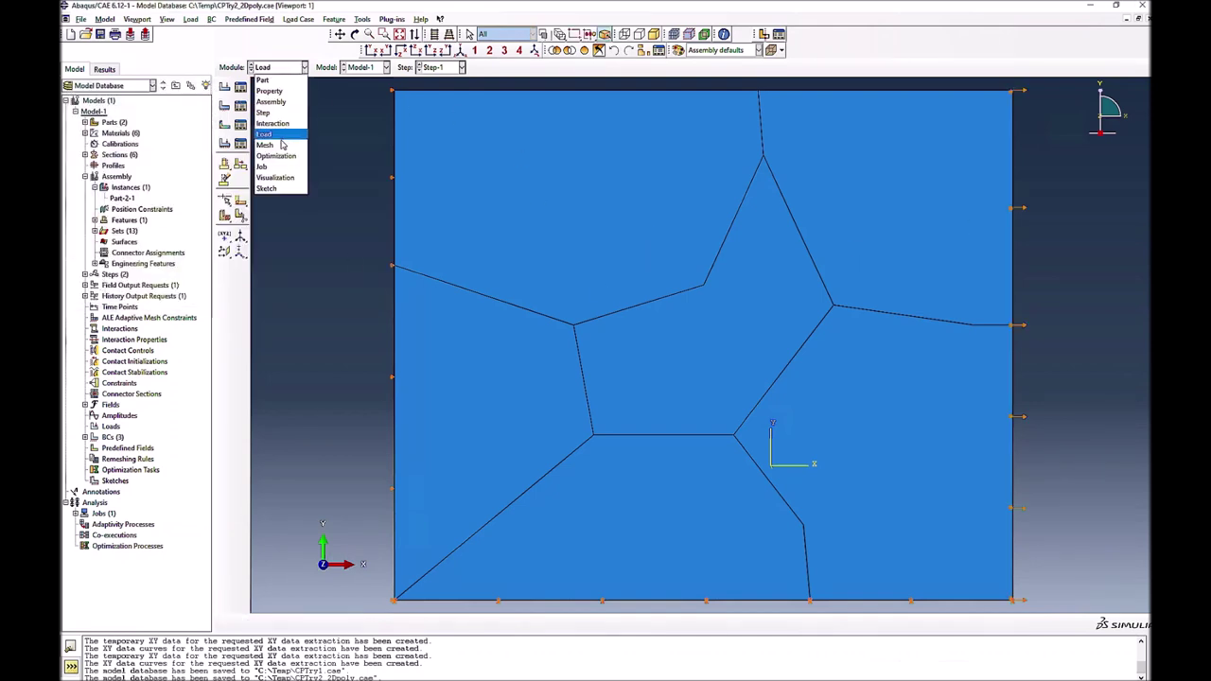
Apply global seeds to Part-2 and generate its 261-element mesh
left_click(265, 149)
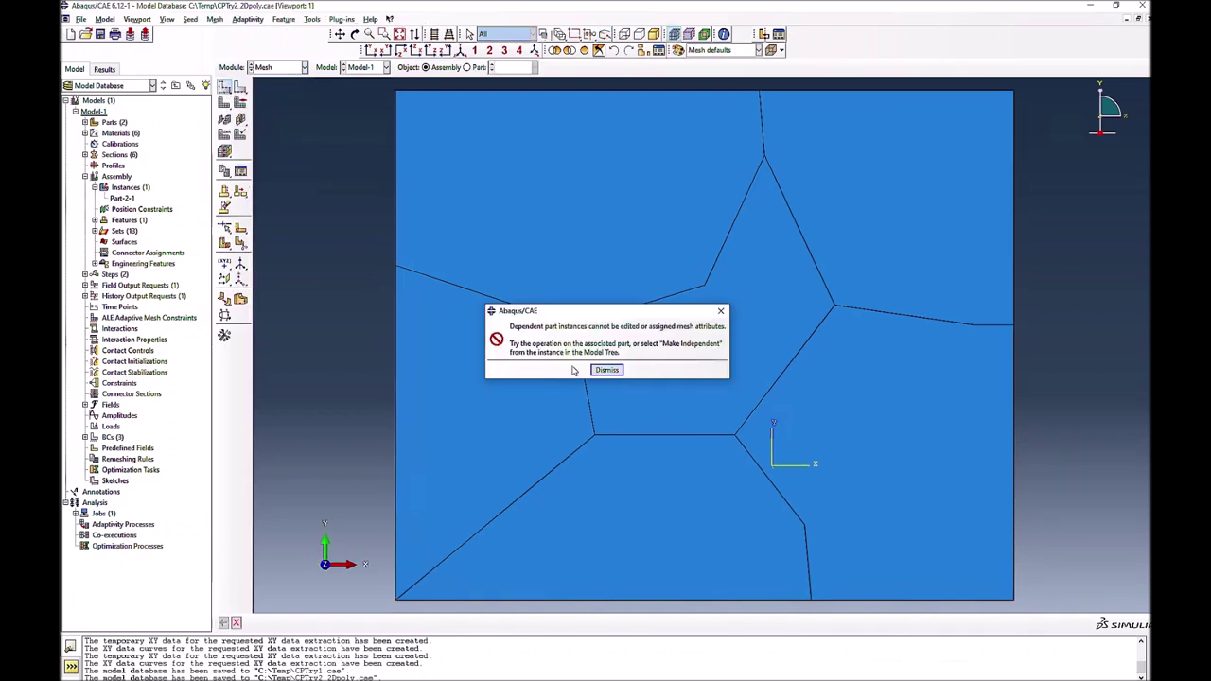
left_click(607, 370)
left_click(467, 67)
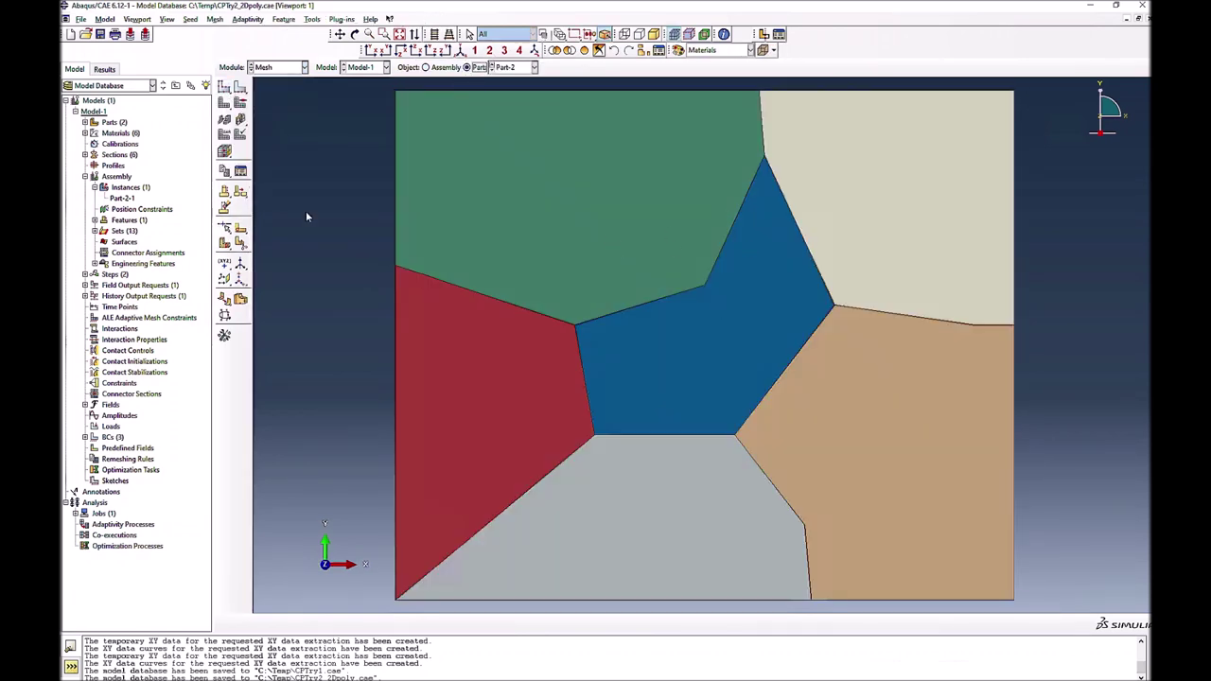
left_click(224, 86)
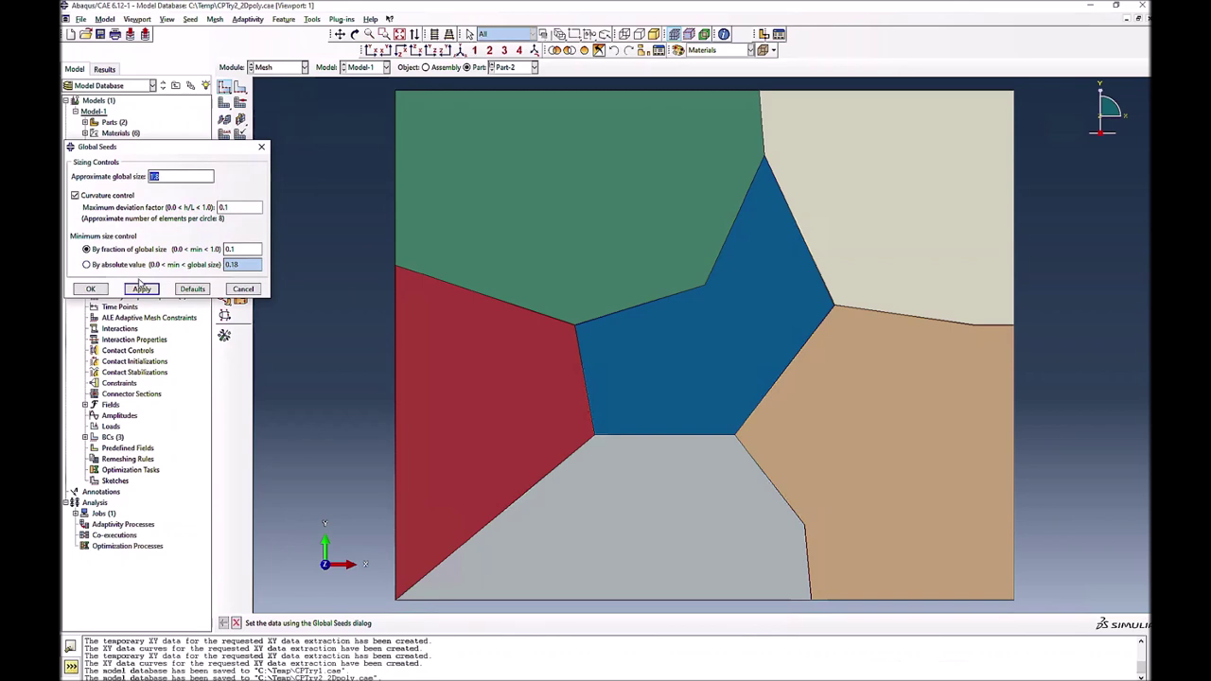
left_click(141, 288)
left_click(90, 288)
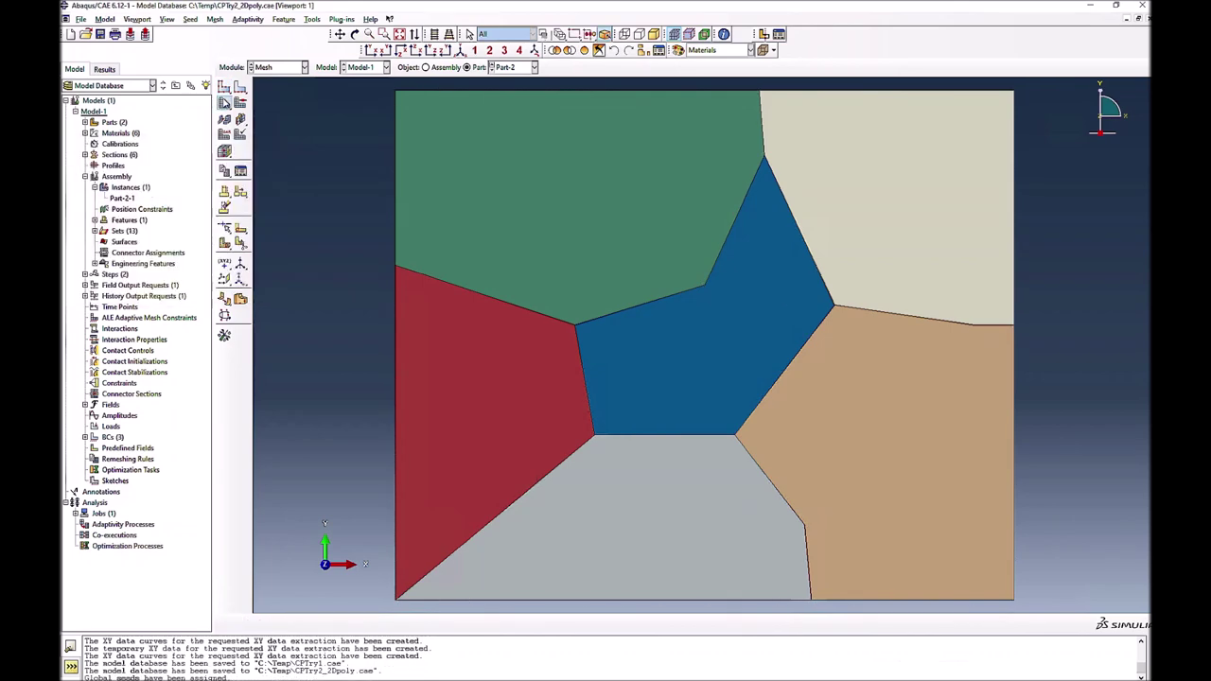
left_click(240, 299)
left_click(320, 623)
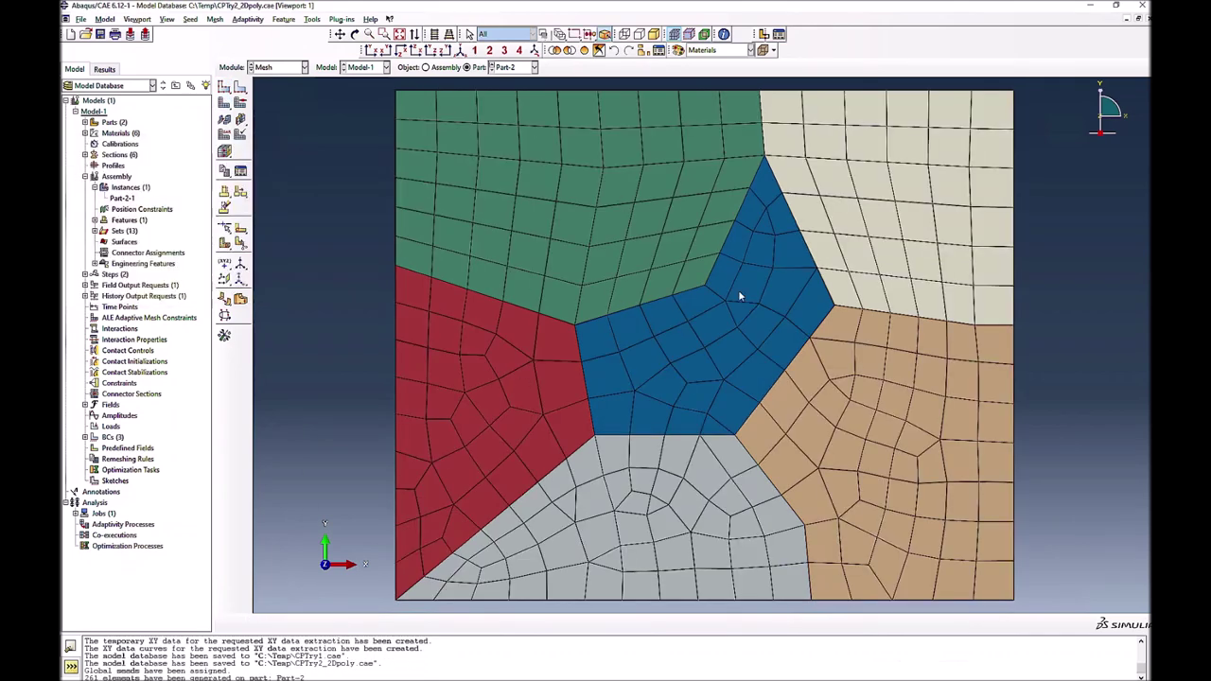
left_click(284, 69)
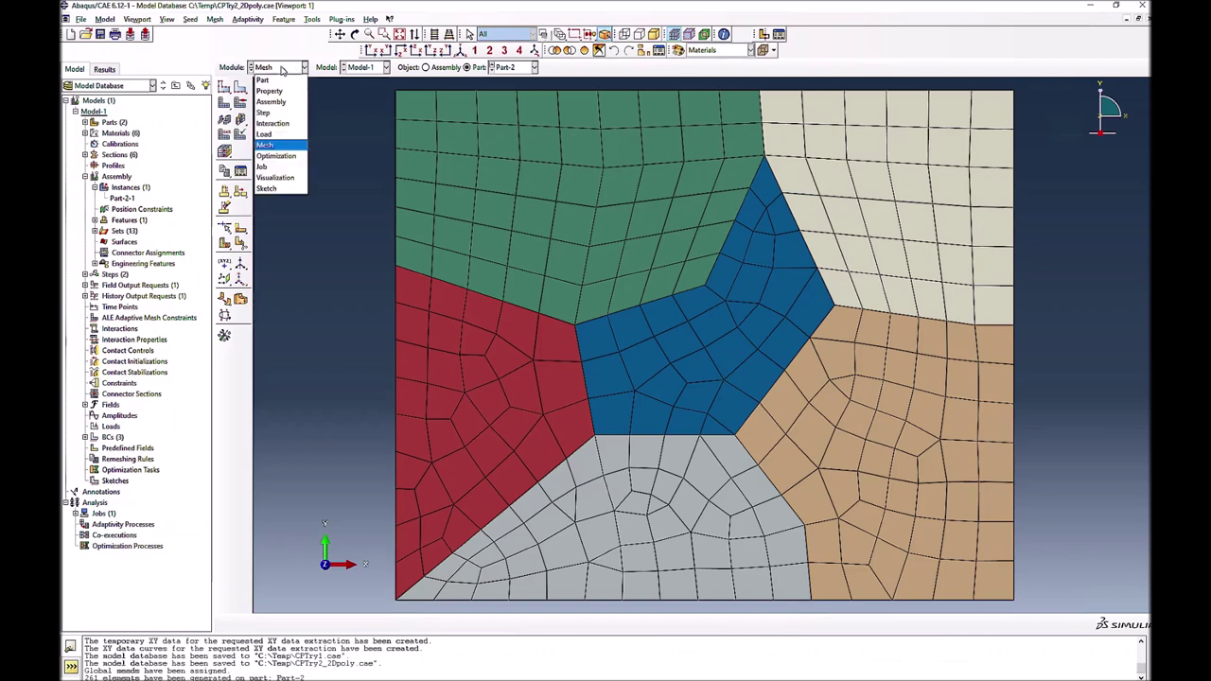
left_click(276, 172)
Create job CPFEM_Try2poly for Model-1 and write CPFEM_Try2poly.inp
left_click(240, 89)
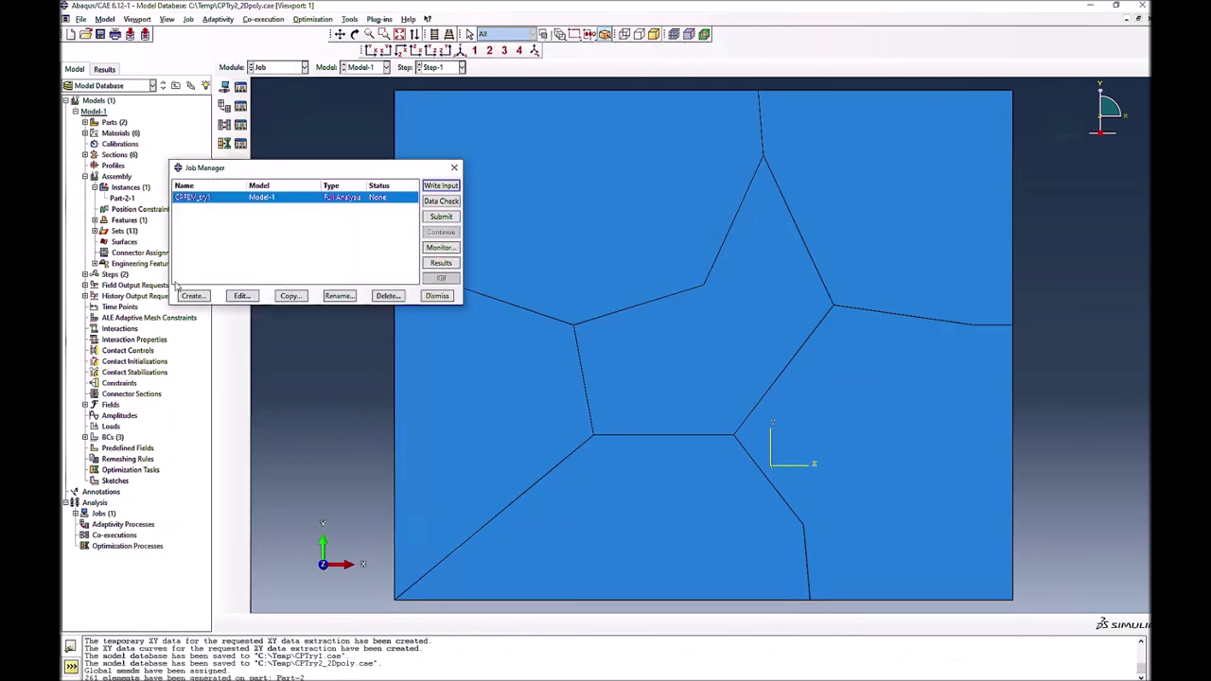
left_click(192, 296)
type("C")
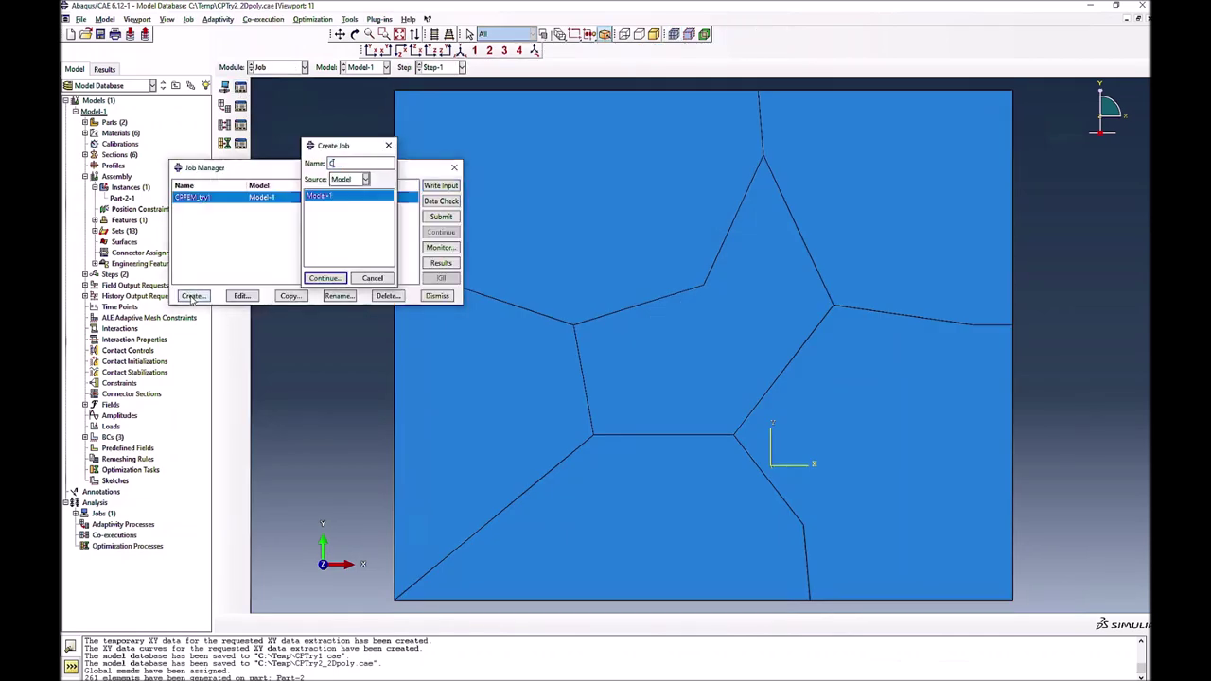
type("PFEM_Try2poly")
left_click(312, 278)
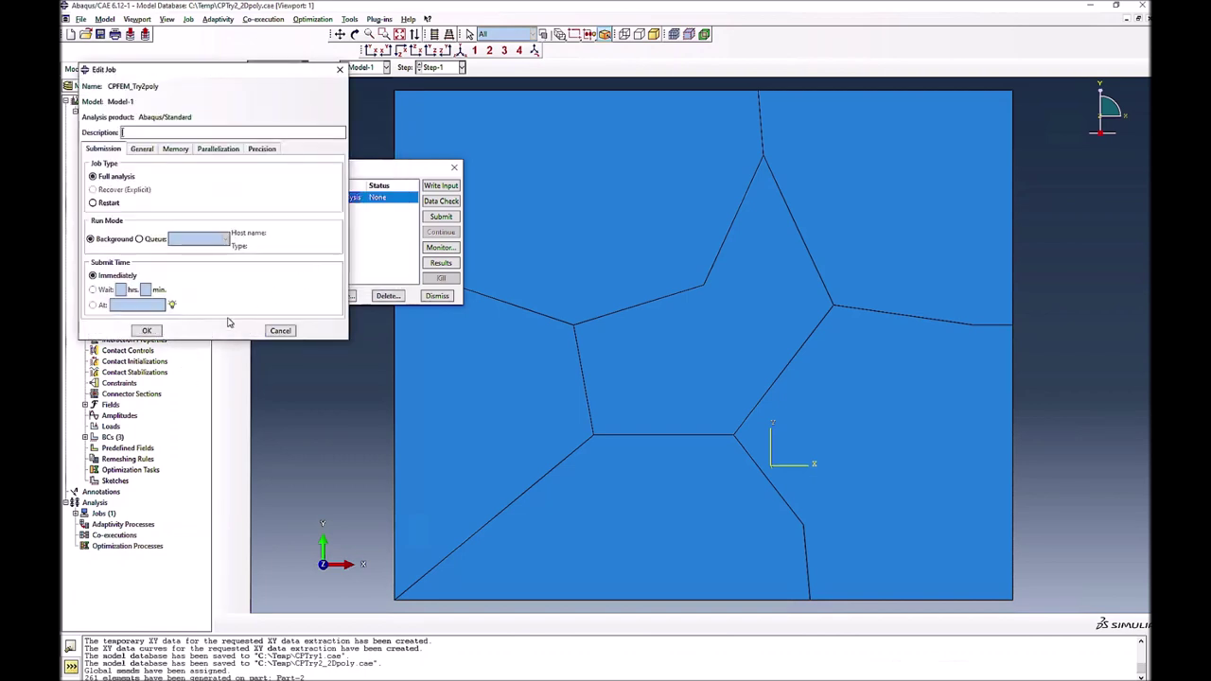
left_click(151, 336)
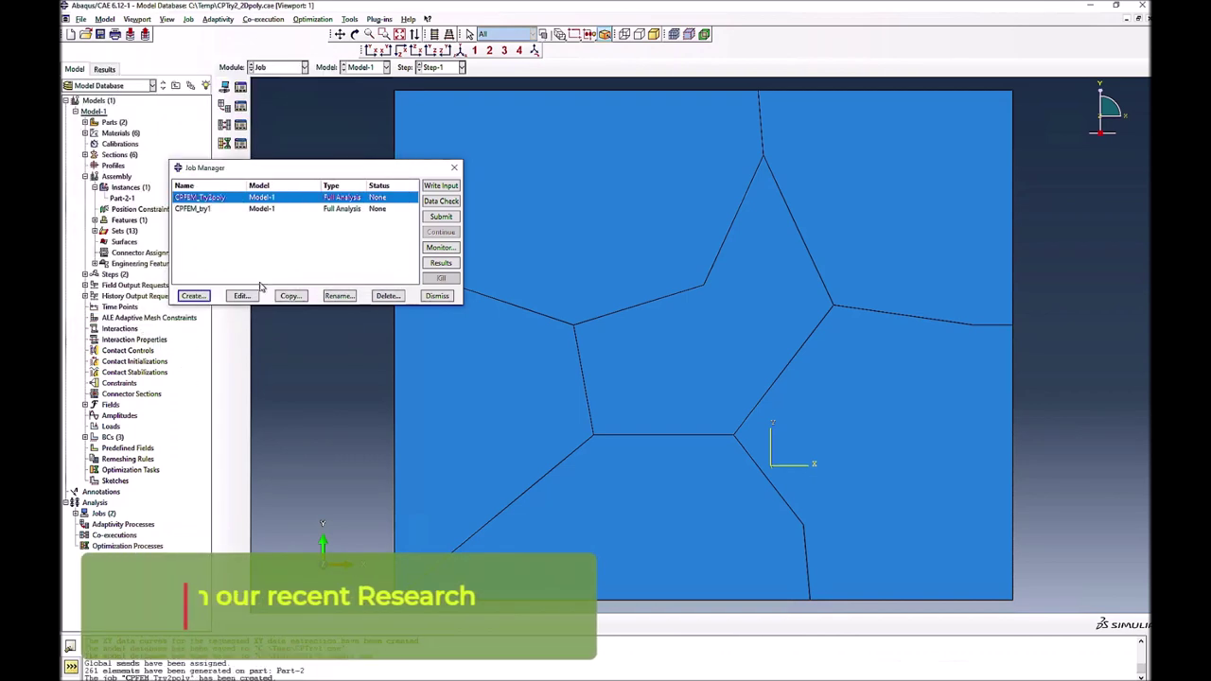
left_click(441, 185)
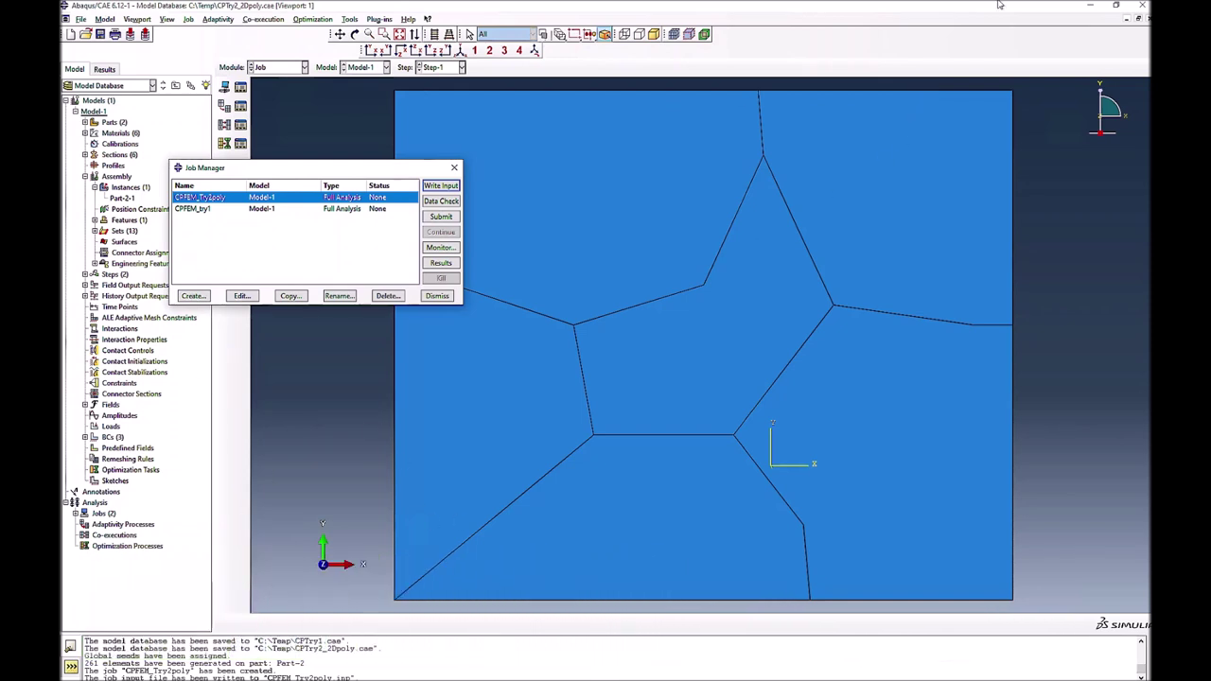
Bring up CPFEM_Try2poly.inp in Notepad++ and review it
left_click(1089, 10)
left_click(594, 68)
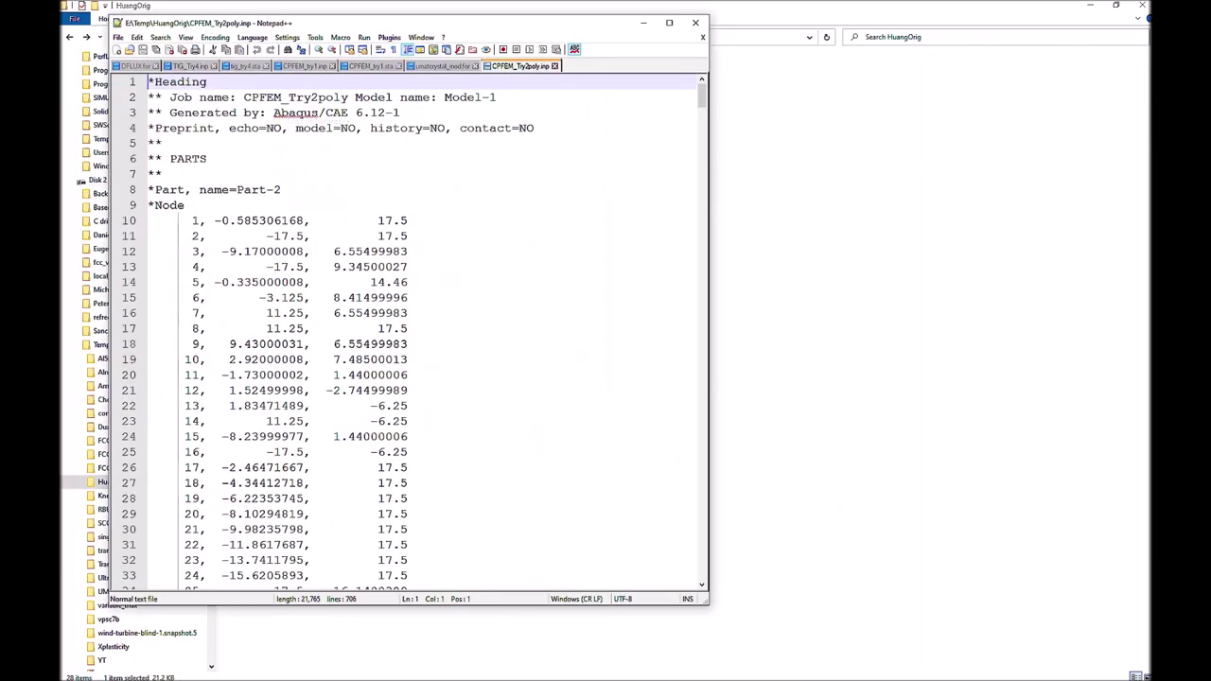
left_click_drag(595, 24, 870, 34)
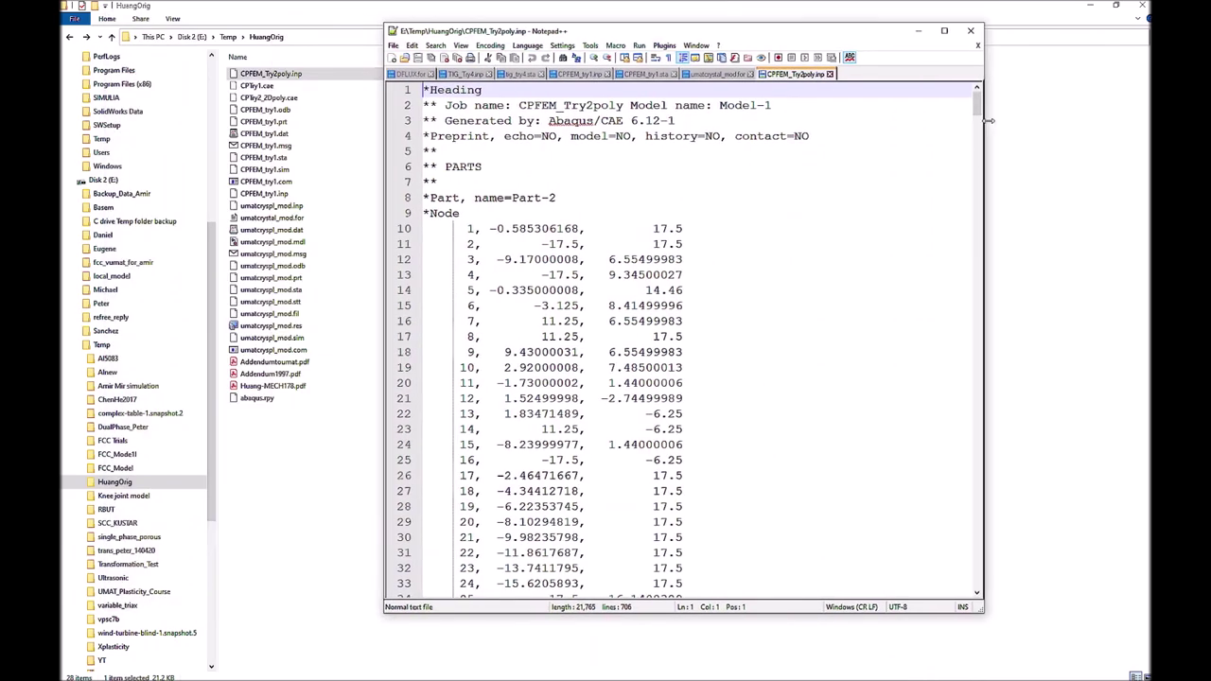
left_click_drag(978, 104, 978, 568)
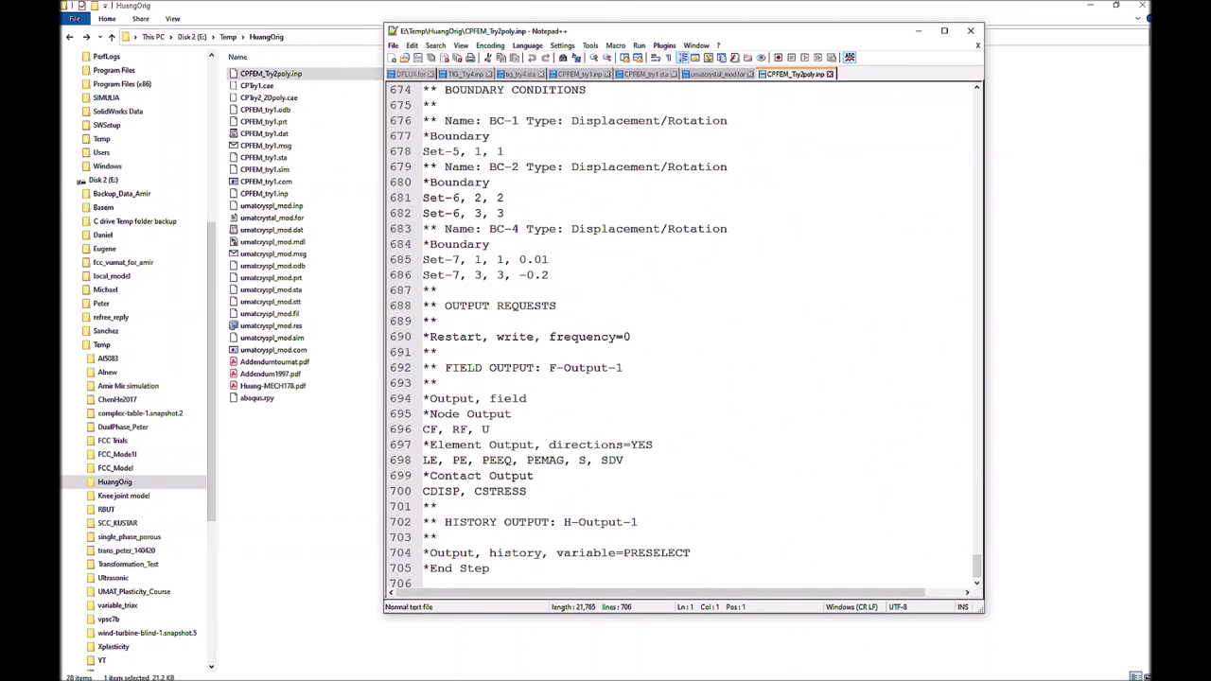
scroll(681, 336, "up", 12)
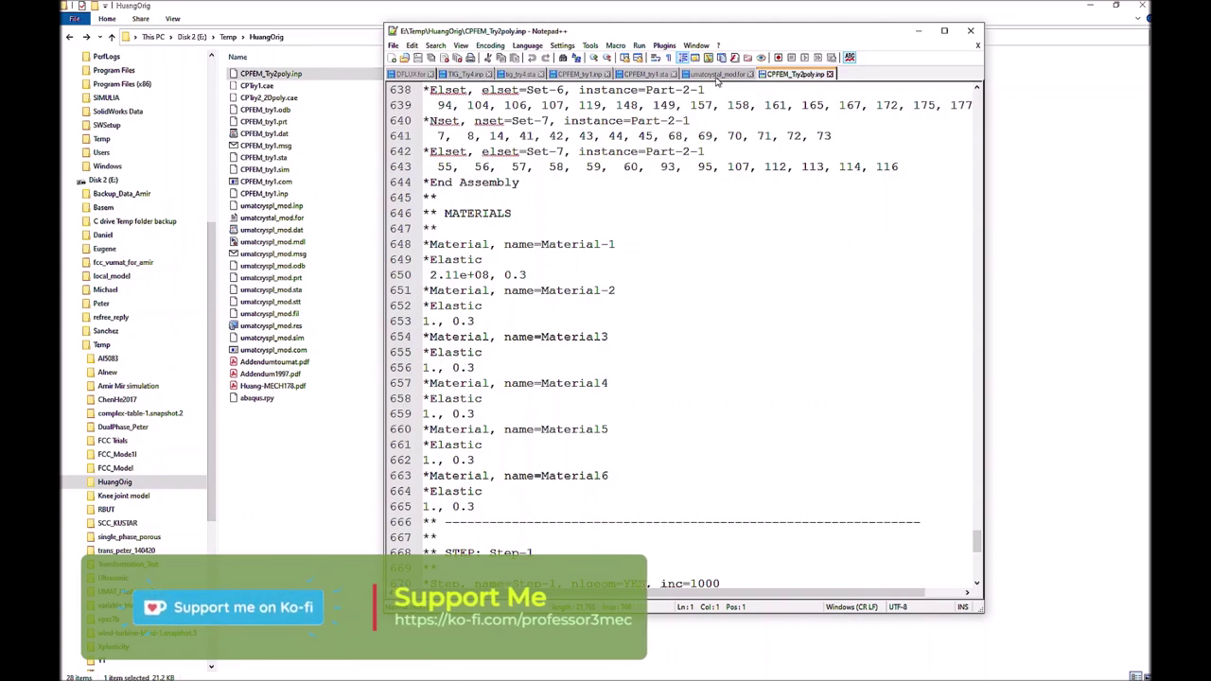
Select the user-material constants block through *DEPVAR 125 in CPFEM_try1.inp
left_click(580, 74)
scroll(690, 338, "up", 20)
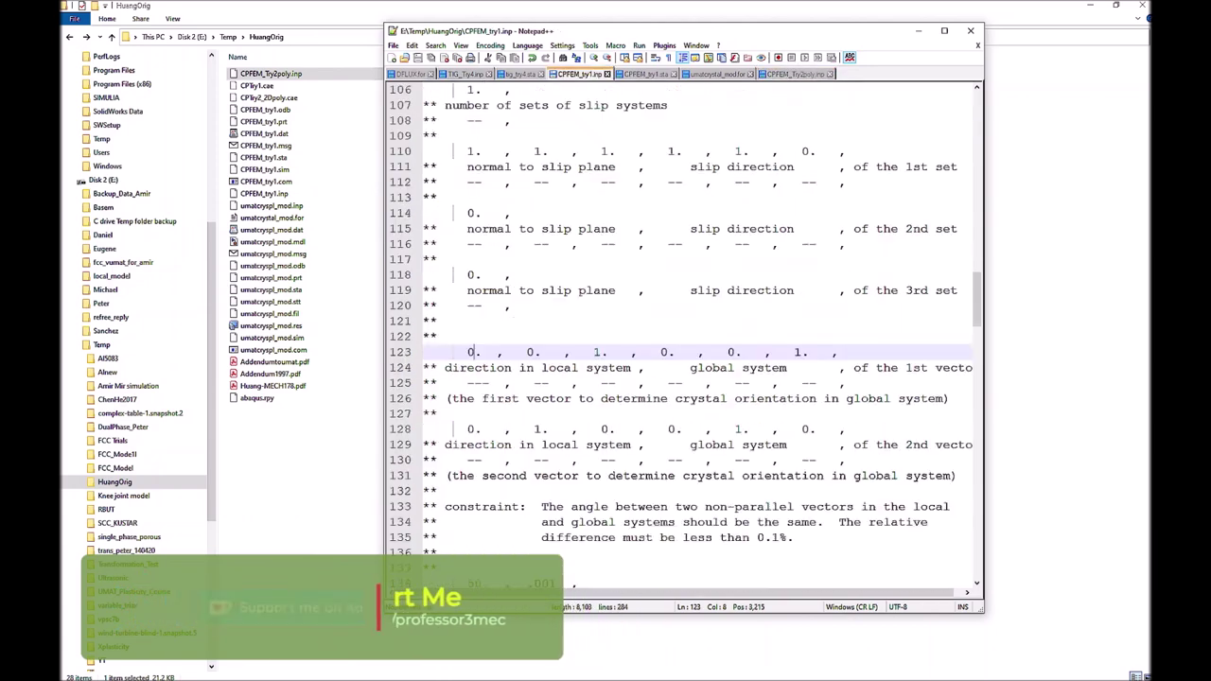
scroll(690, 338, "up", 5)
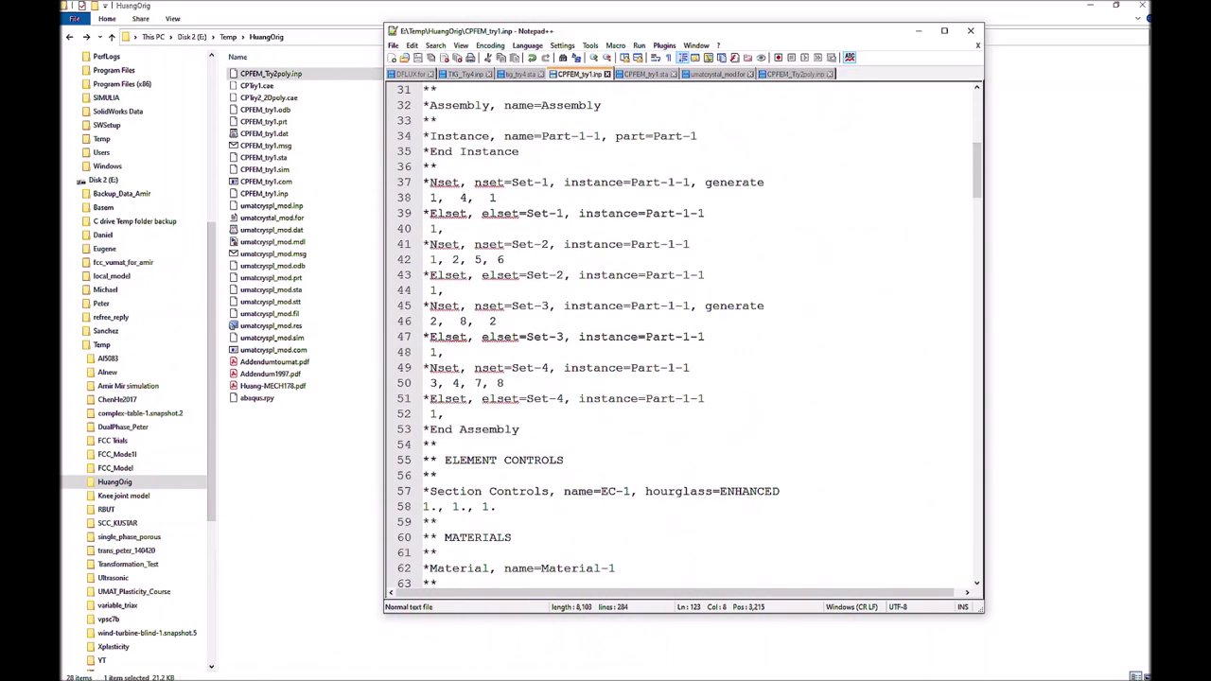
scroll(690, 338, "down", 4)
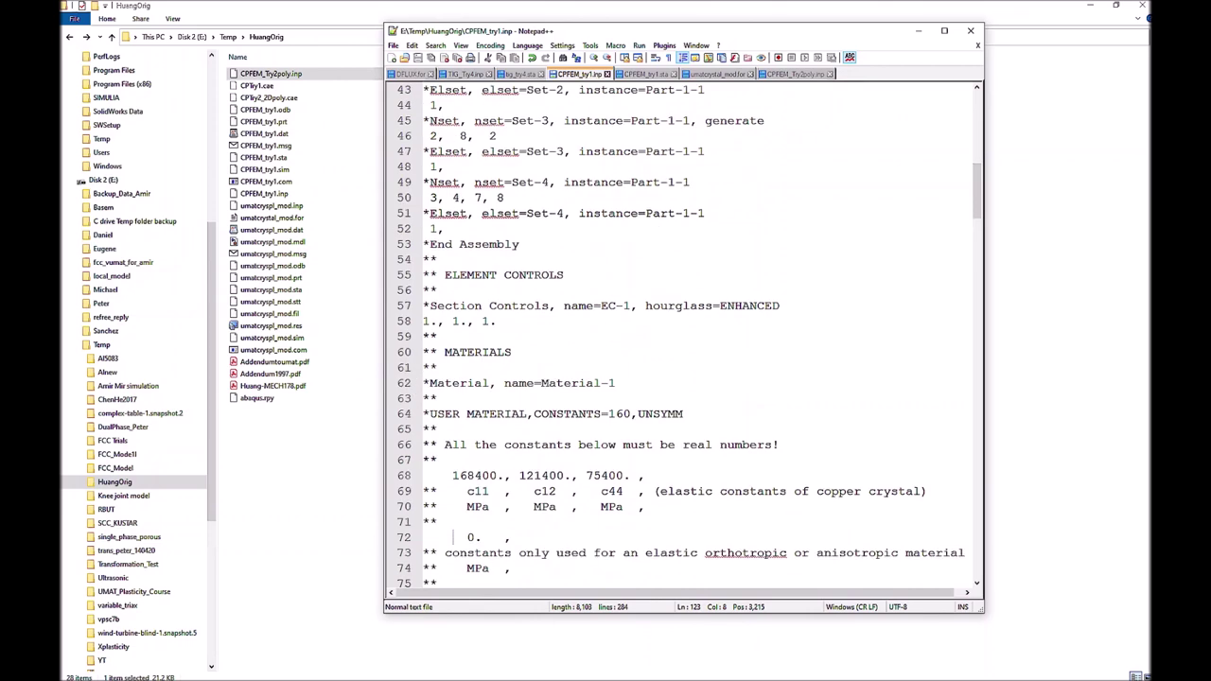
left_click_drag(424, 398, 438, 537)
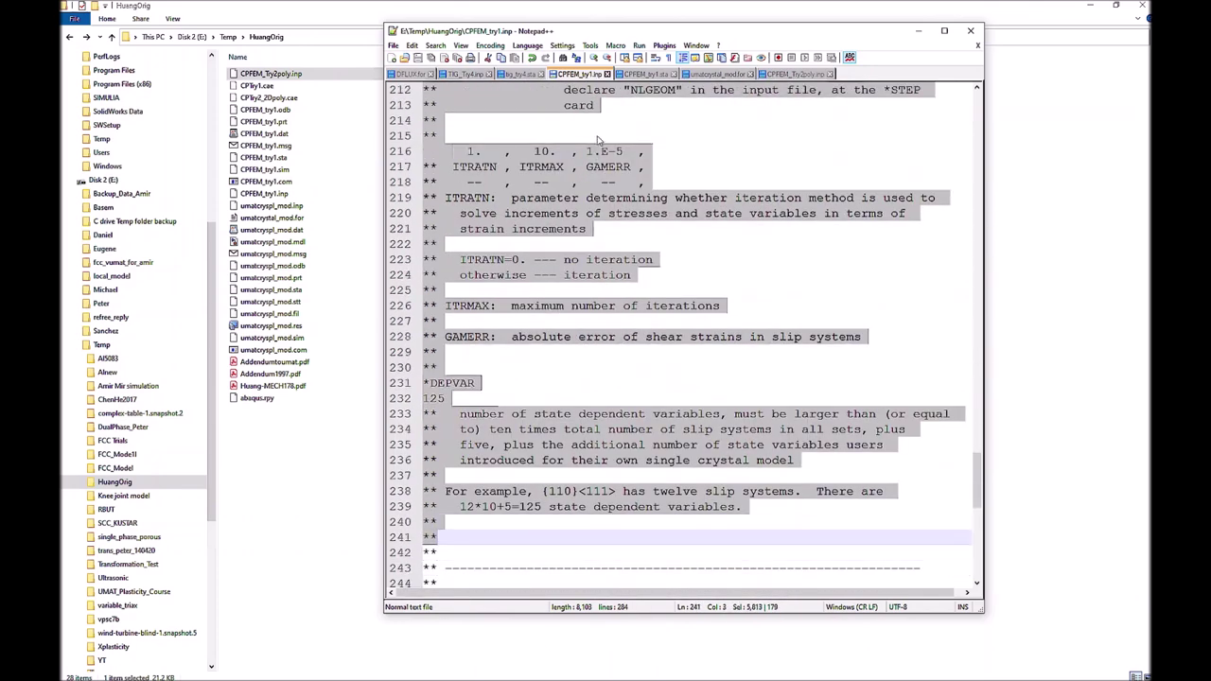
Replace the *Elastic lines of Material-1, Material-2 and Material3 with the user-material block
left_click(800, 74)
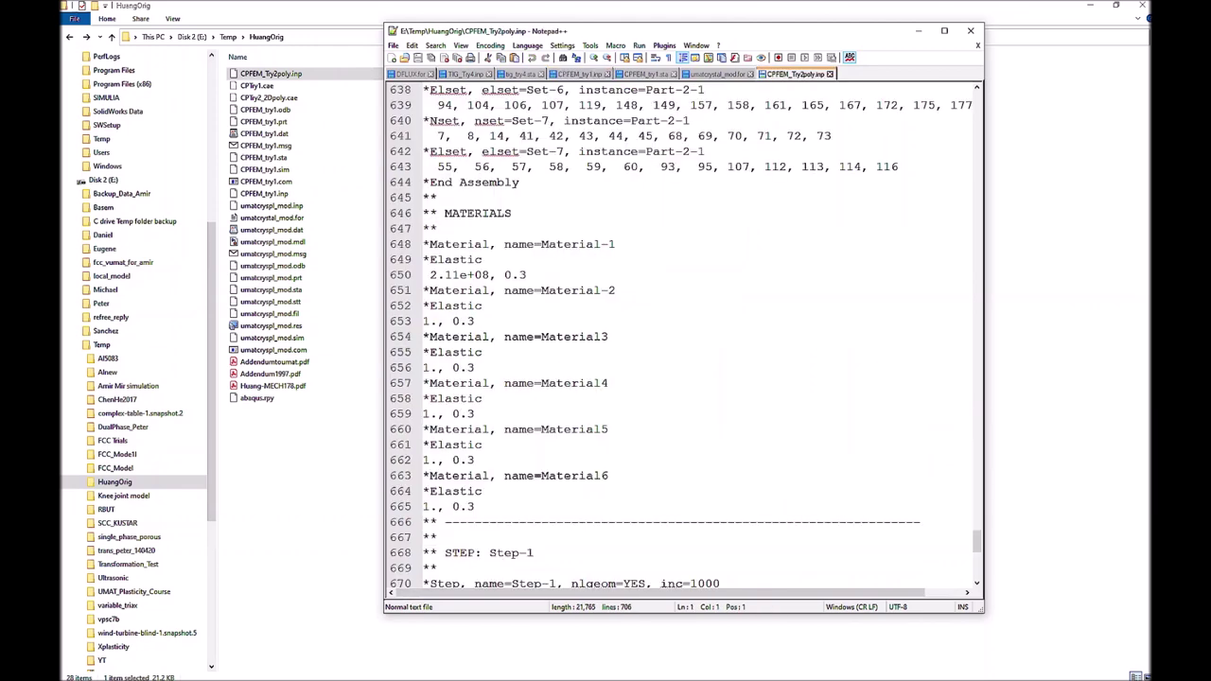
left_click_drag(527, 275, 424, 260)
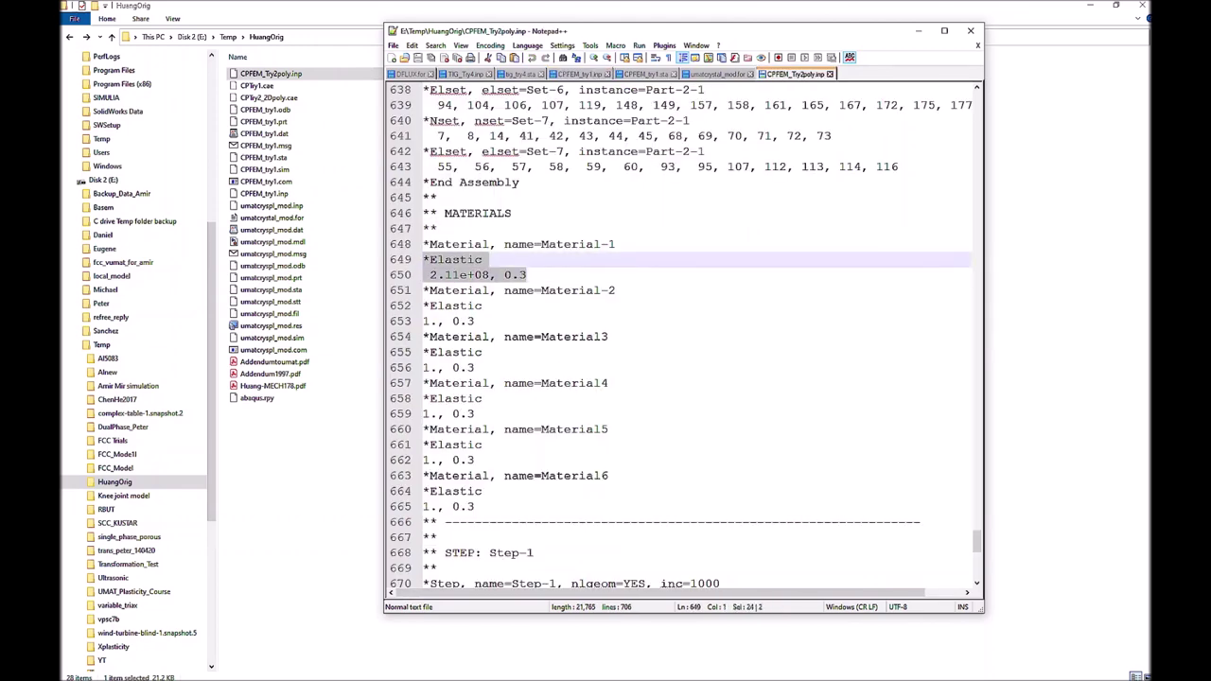
key("ctrl+v")
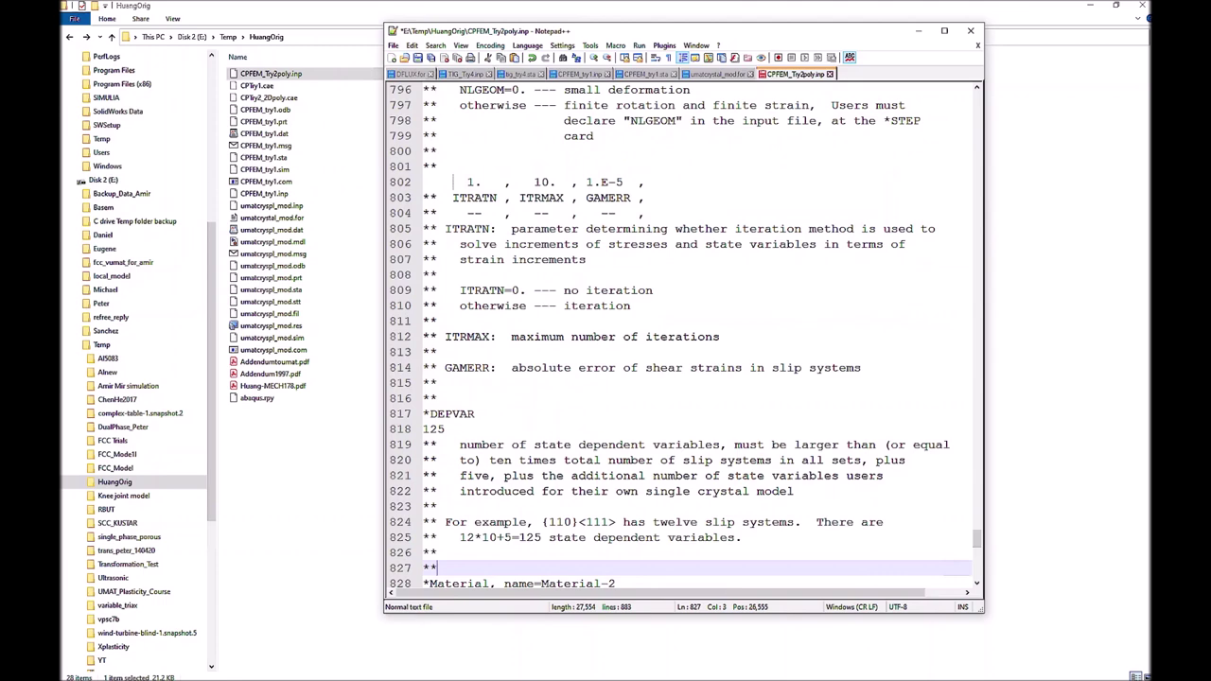
scroll(682, 336, "down", 4)
left_click_drag(476, 429, 424, 414)
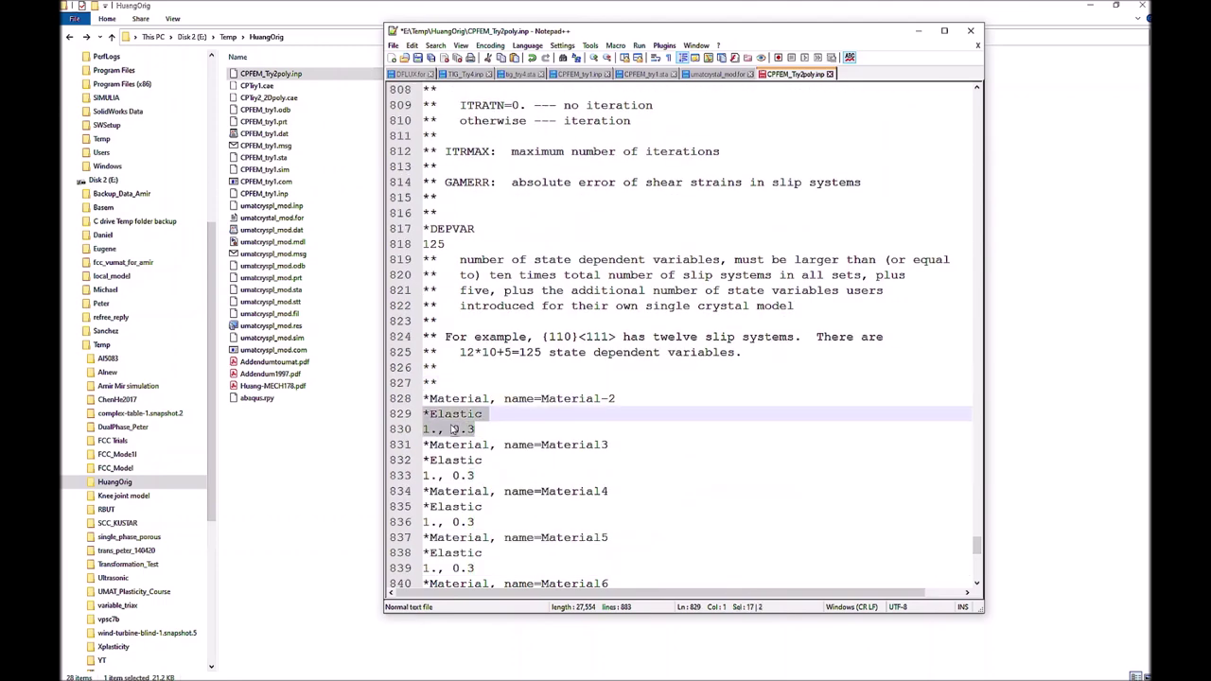
key("ctrl+v")
scroll(681, 336, "down", 4)
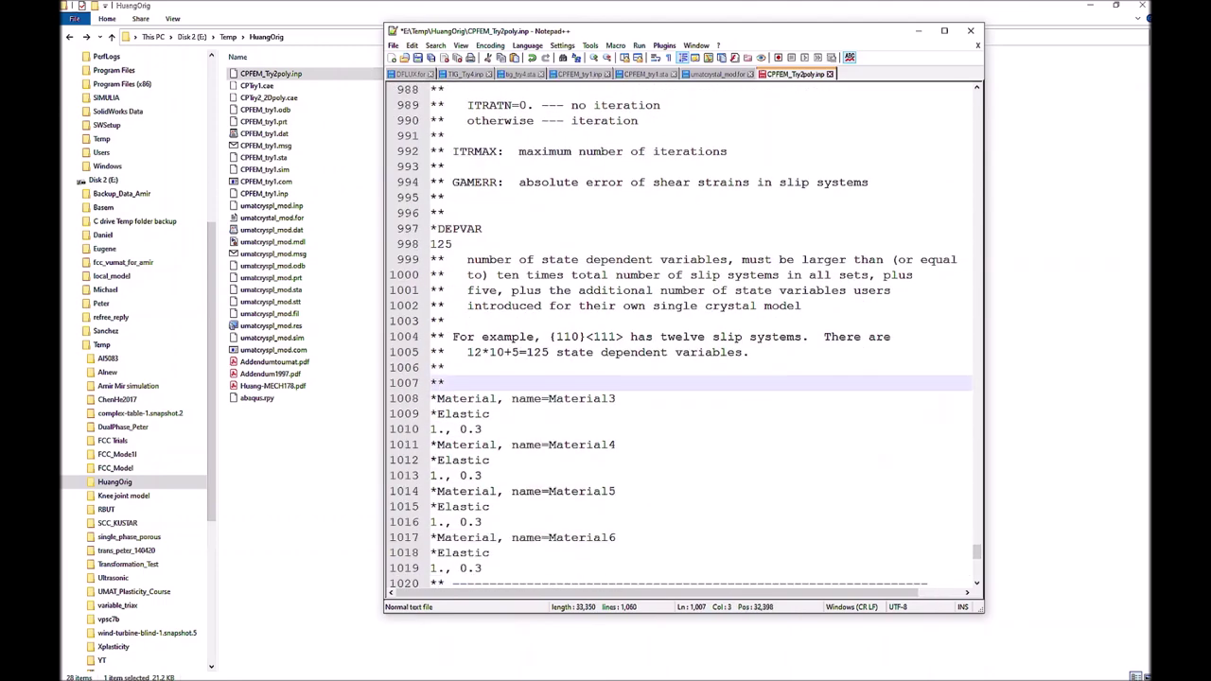
left_click_drag(482, 429, 430, 414)
key("ctrl+v")
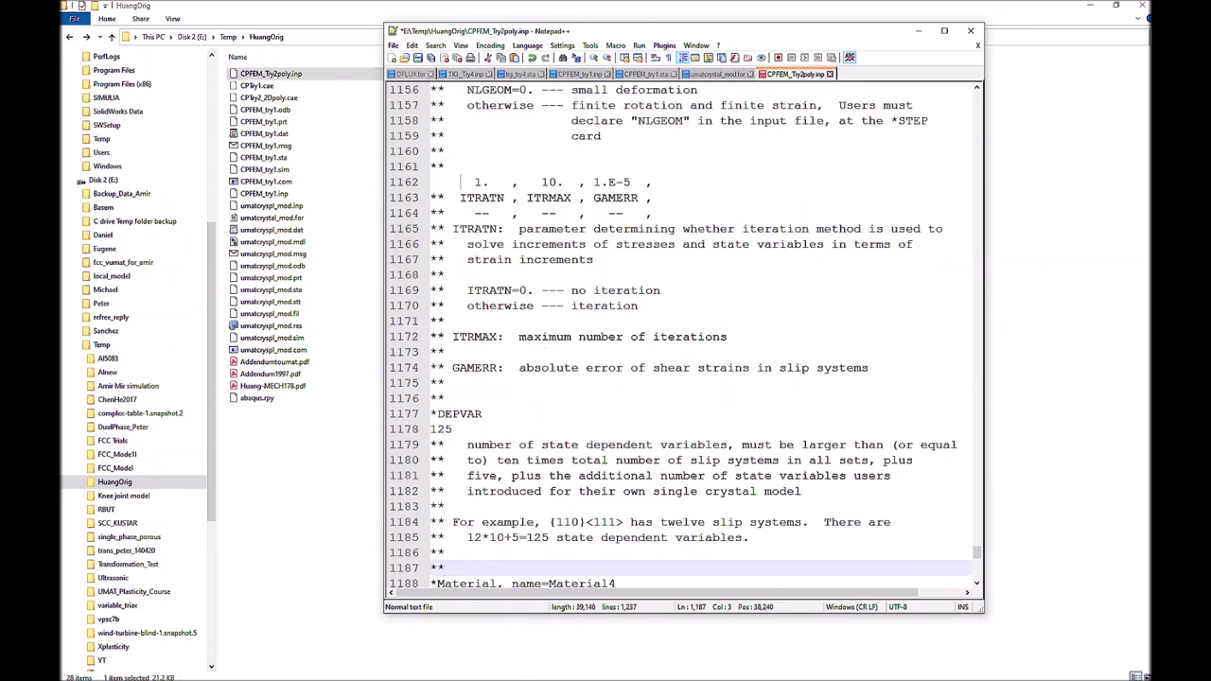
Replace the *Elastic lines of Material4, Material5 and Material6 with the user-material block
scroll(460, 182, "down", 4)
left_click_drag(482, 429, 431, 414)
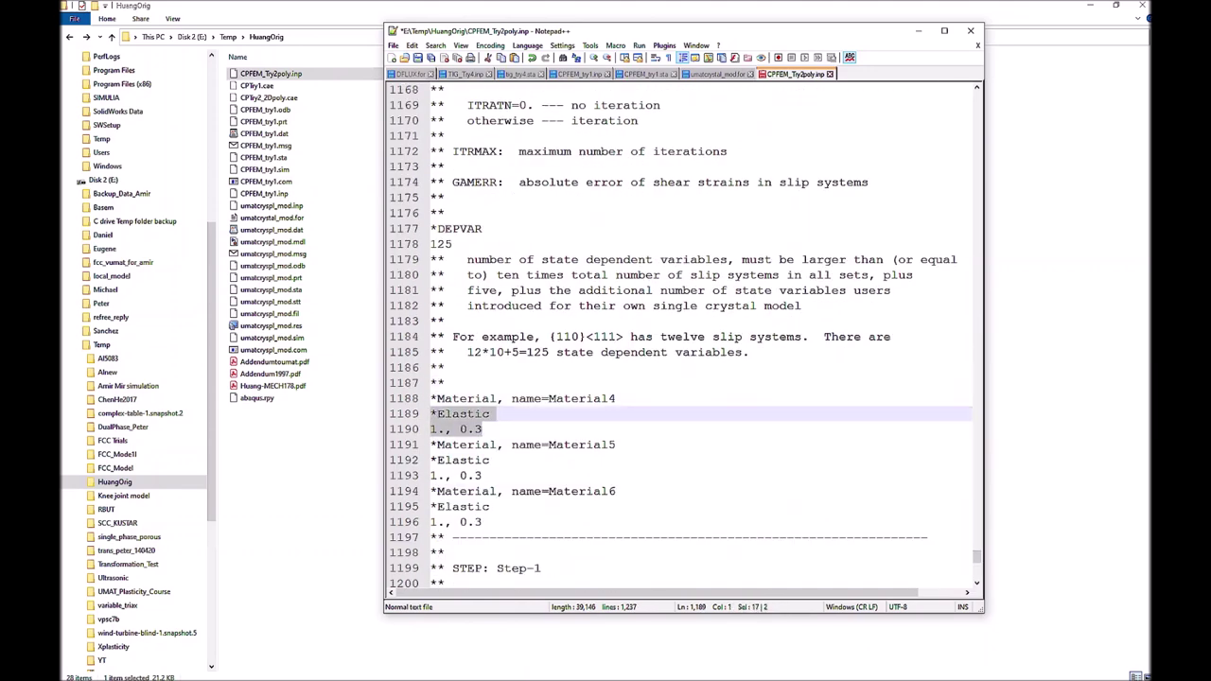
key("ctrl+v")
scroll(445, 384, "down", 5)
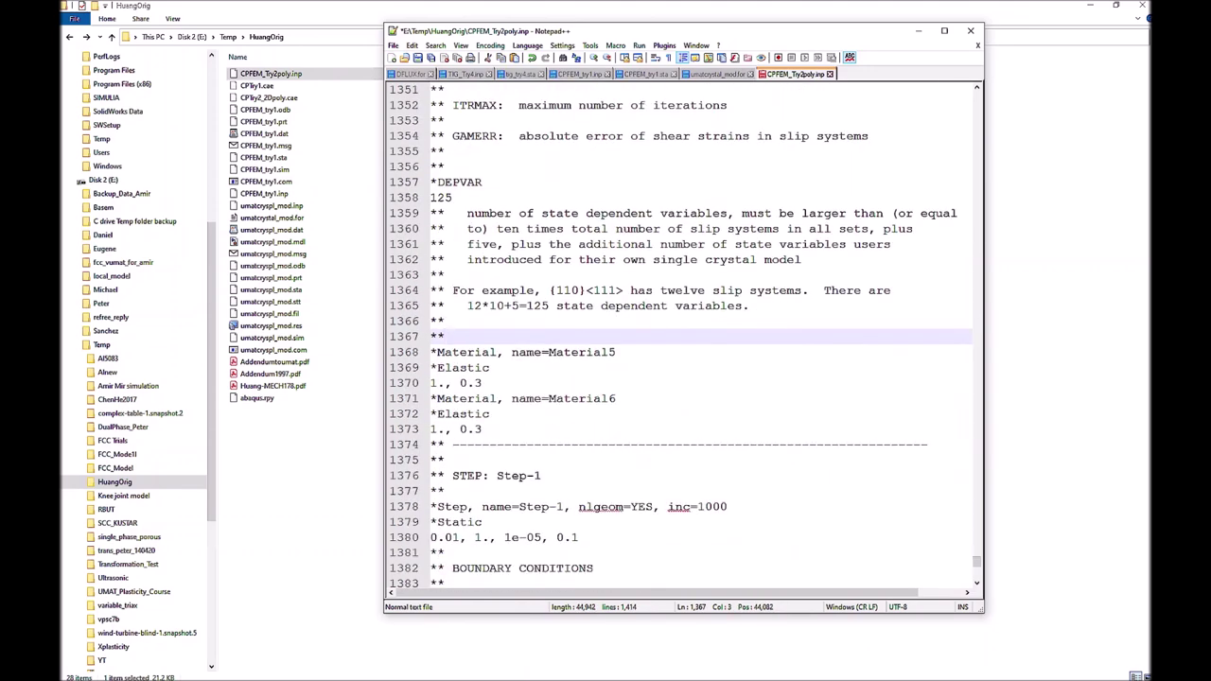
left_click_drag(482, 383, 431, 368)
key("ctrl+v")
scroll(436, 381, "down", 6)
left_click_drag(482, 337, 430, 320)
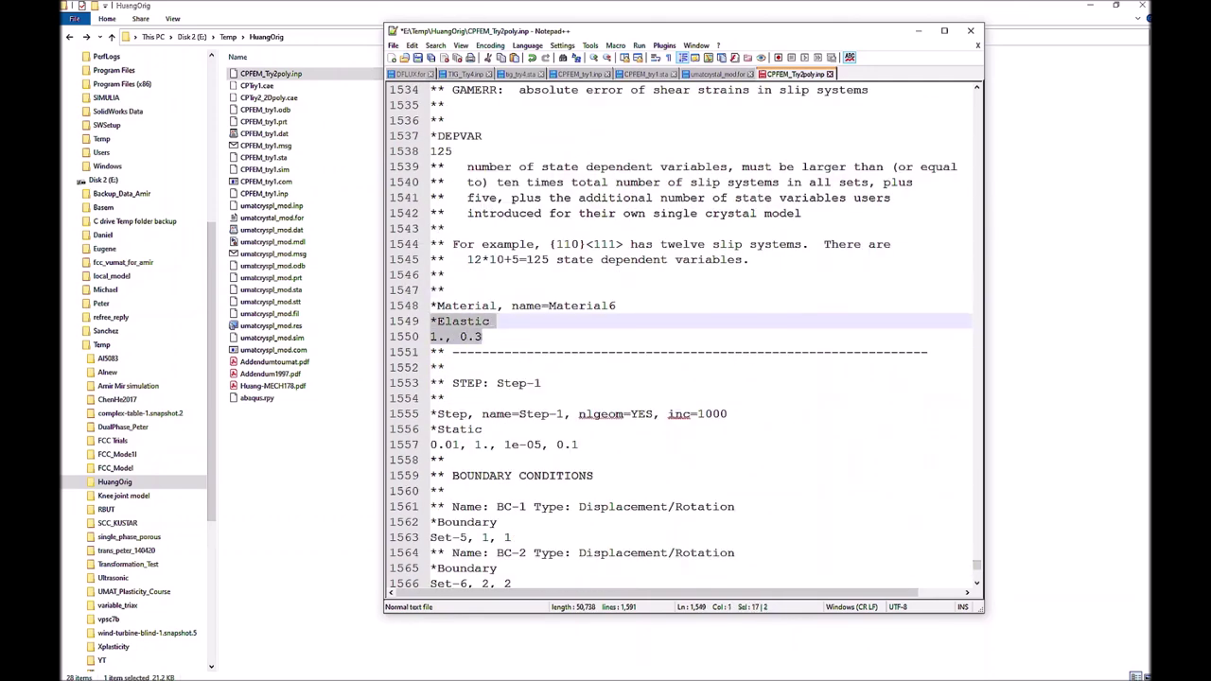
key("ctrl+v")
Change the first local-direction component on line 889 to -1
scroll(426, 326, "up", 6)
scroll(681, 336, "up", 20)
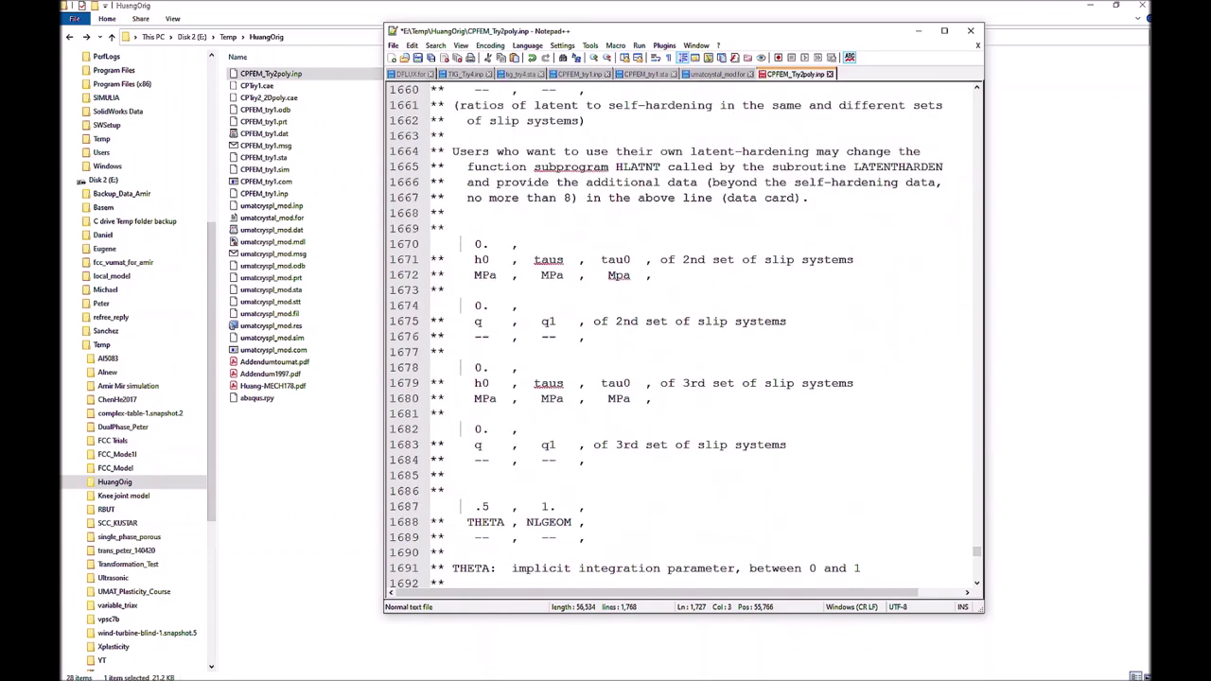
scroll(681, 336, "up", 20)
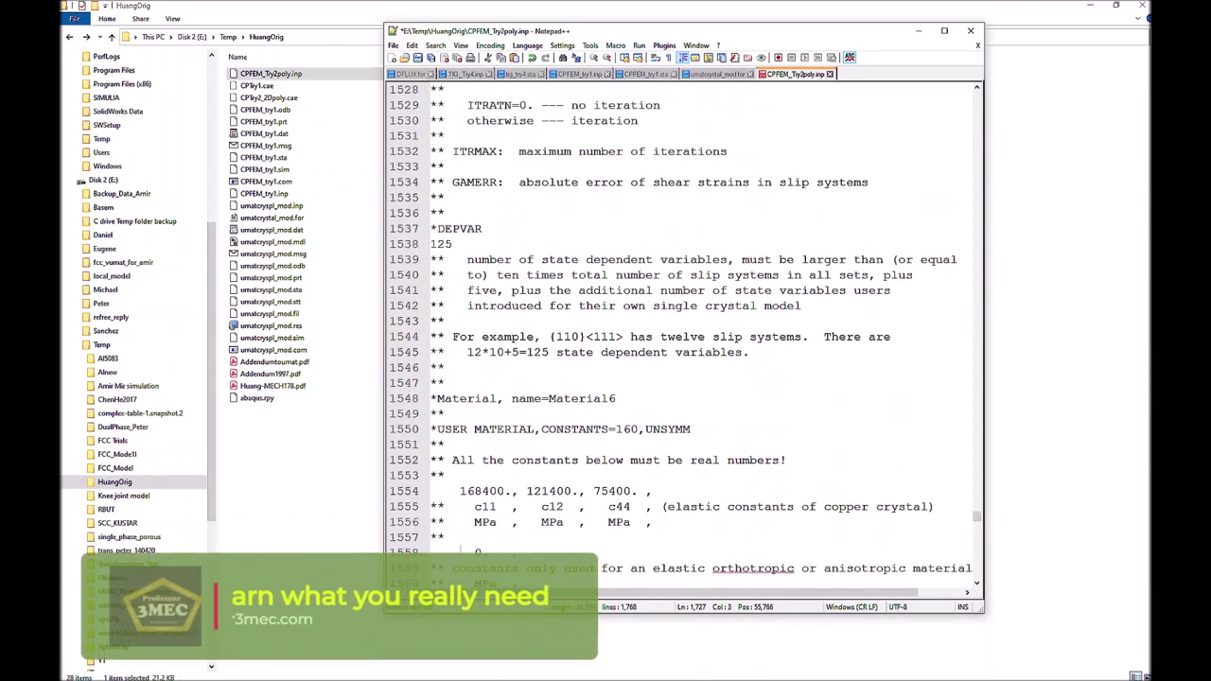
scroll(682, 336, "up", 20)
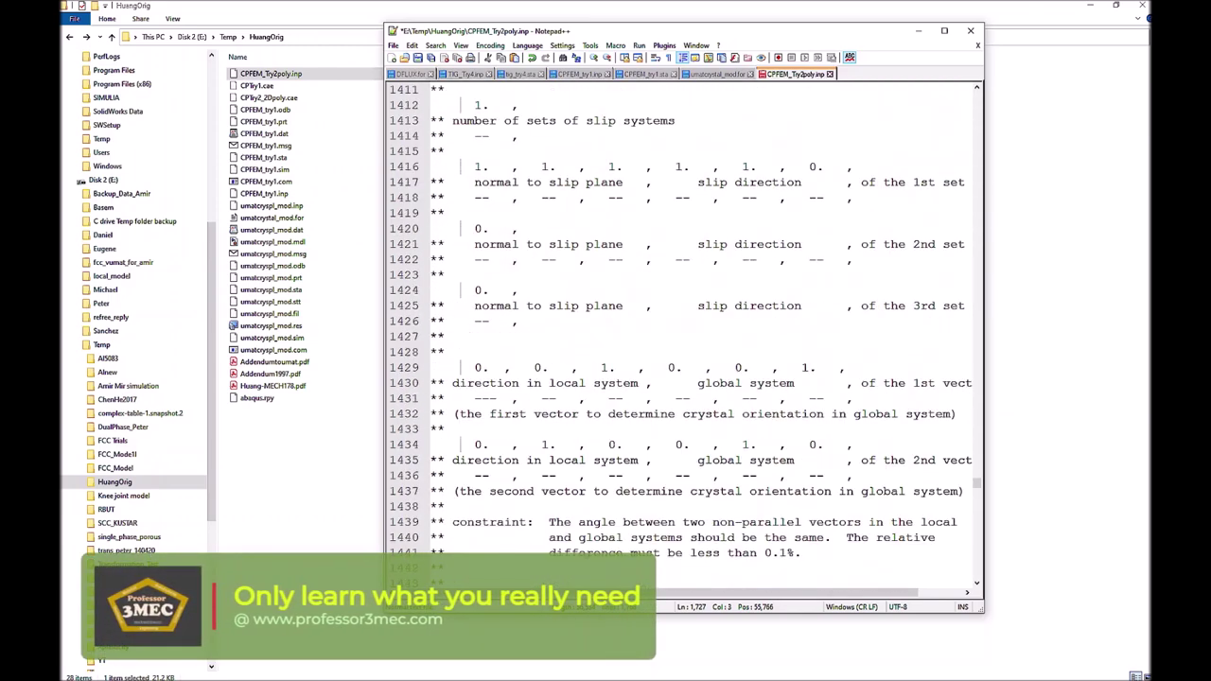
scroll(681, 336, "up", 20)
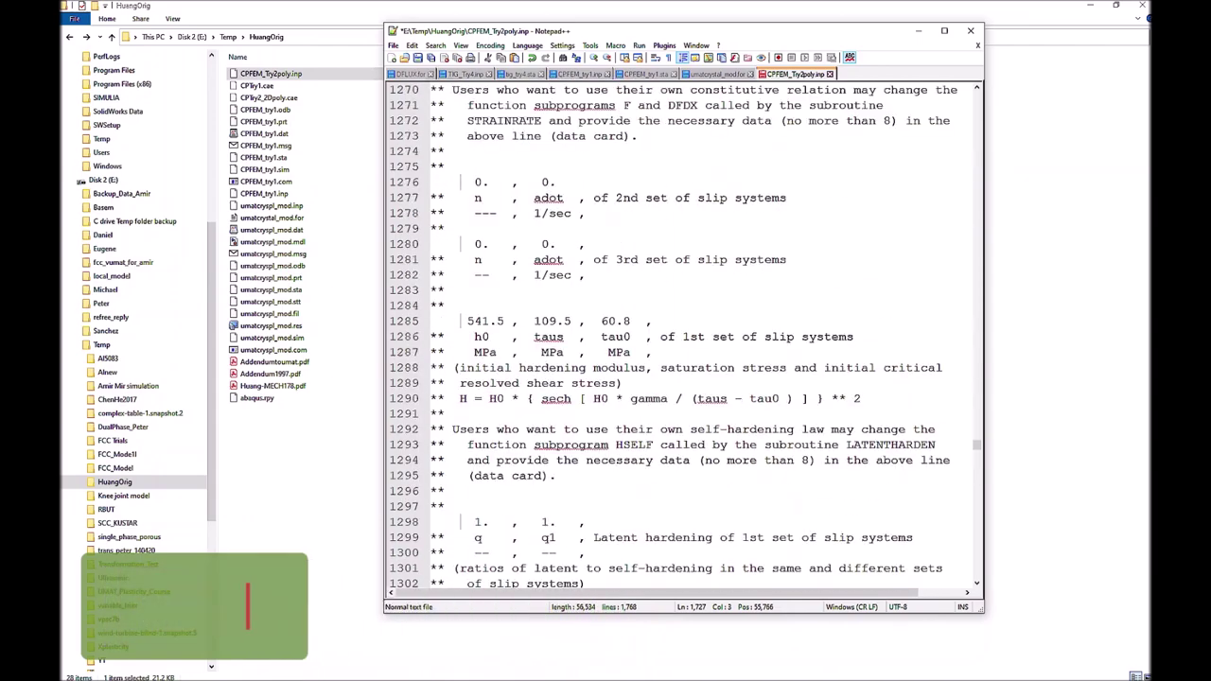
scroll(681, 336, "up", 20)
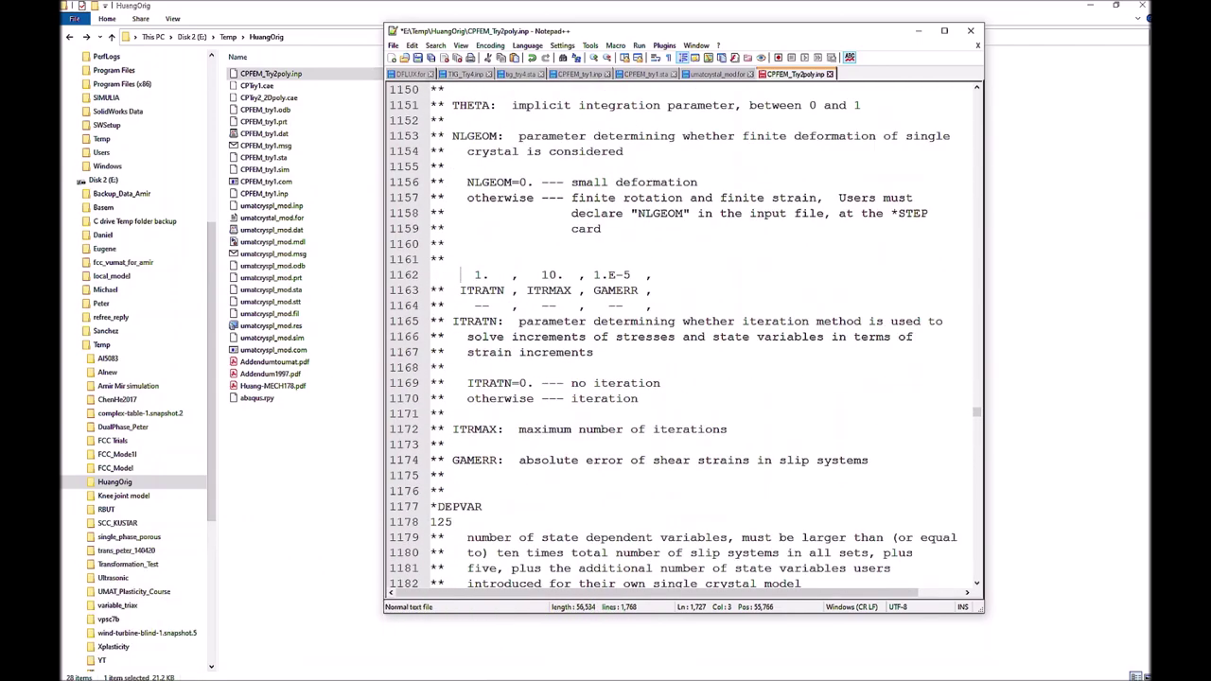
scroll(681, 336, "up", 20)
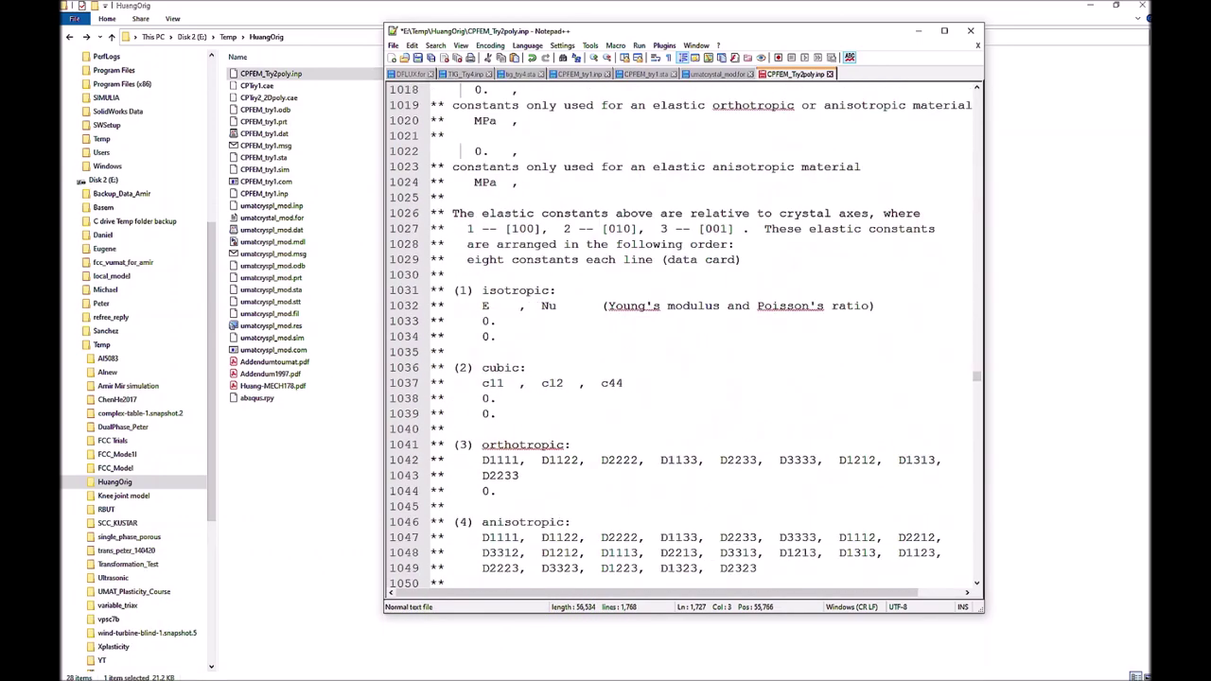
scroll(681, 336, "up", 20)
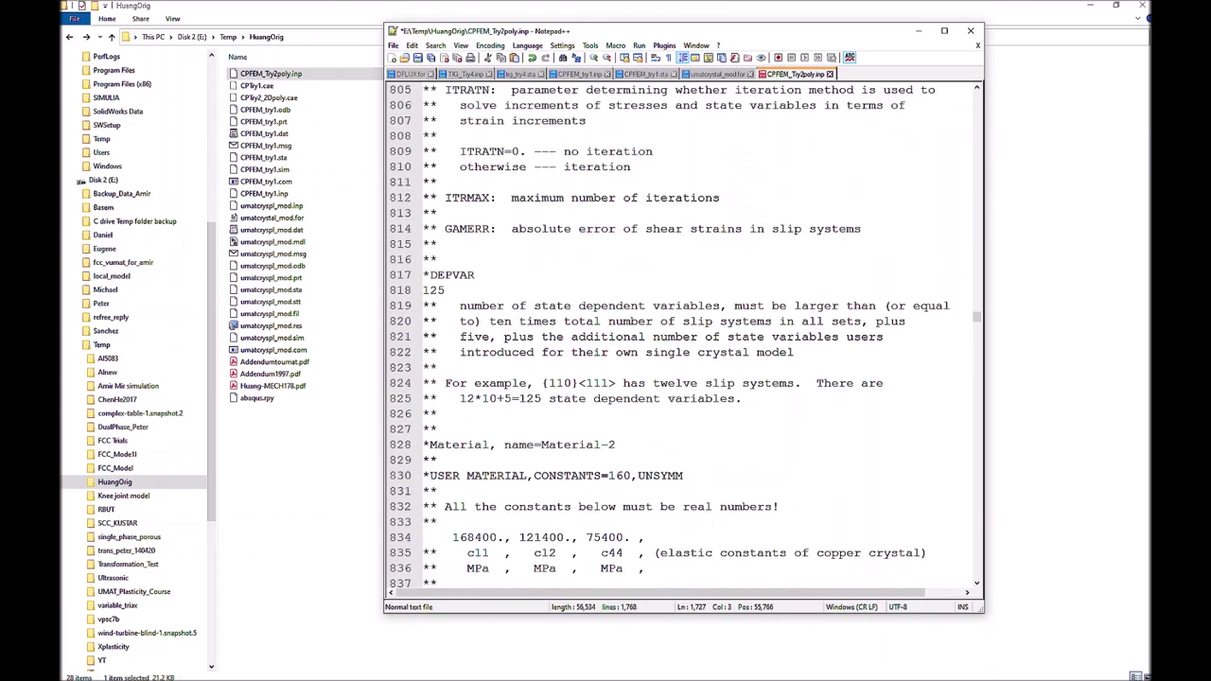
scroll(681, 336, "up", 20)
scroll(681, 336, "up", 19)
scroll(682, 336, "down", 11)
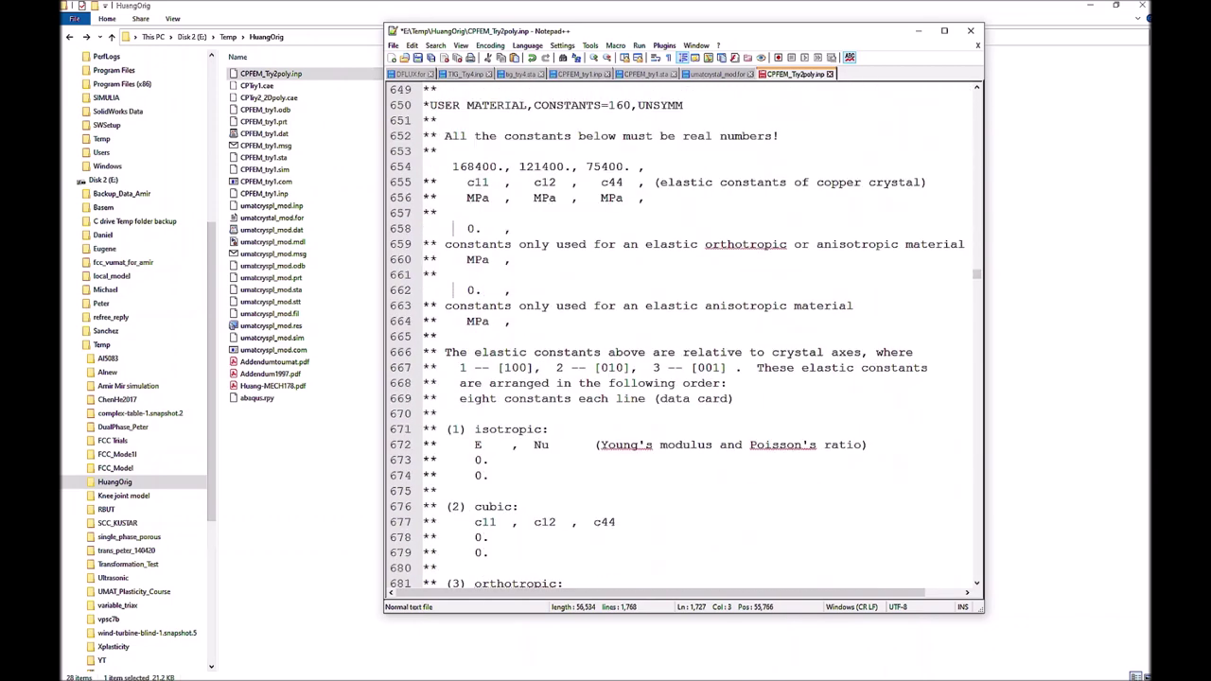
scroll(681, 336, "up", 3)
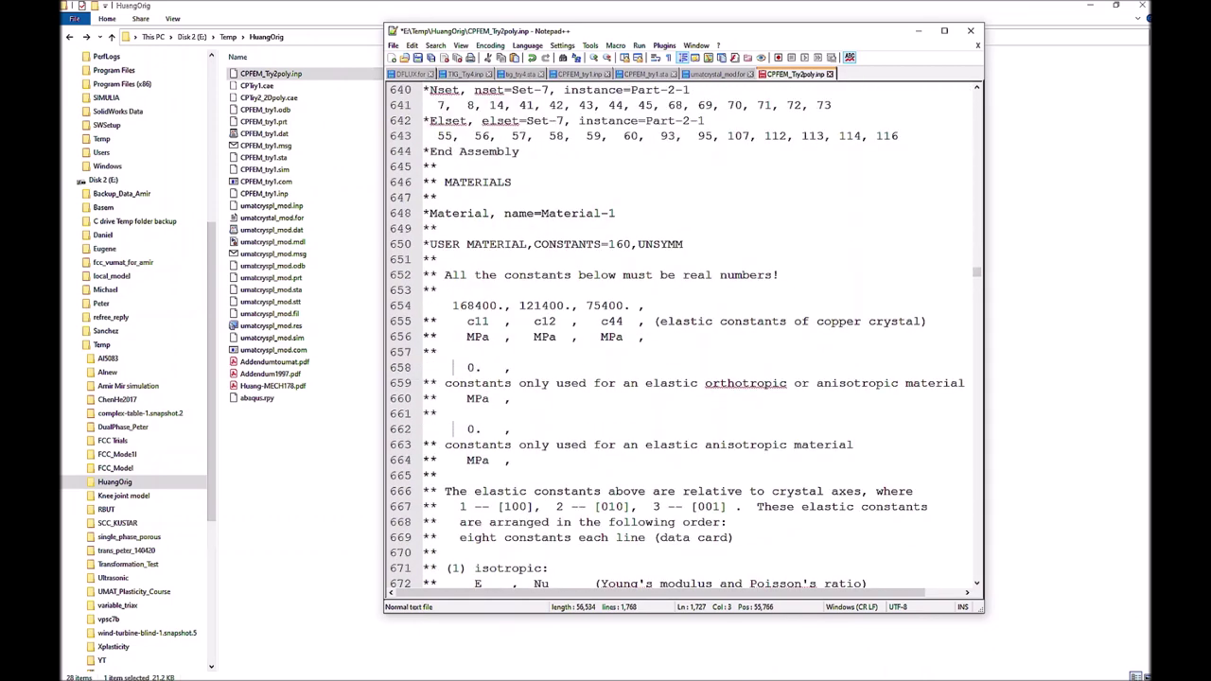
scroll(682, 336, "down", 13)
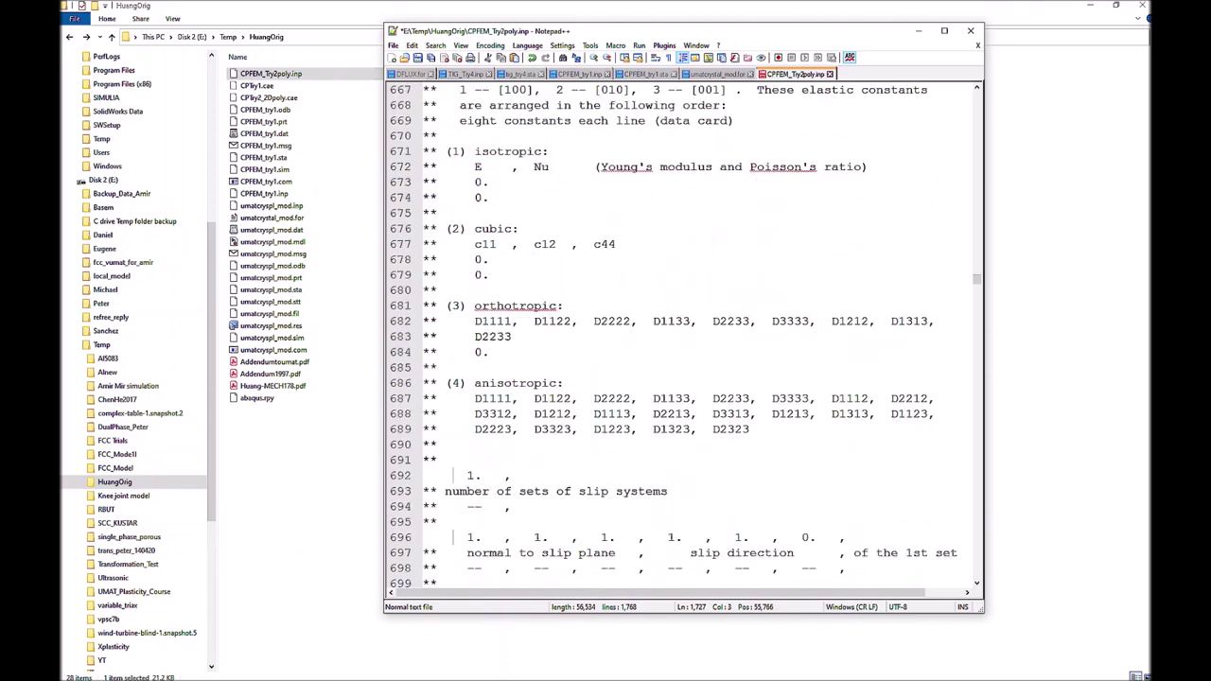
scroll(681, 336, "down", 6)
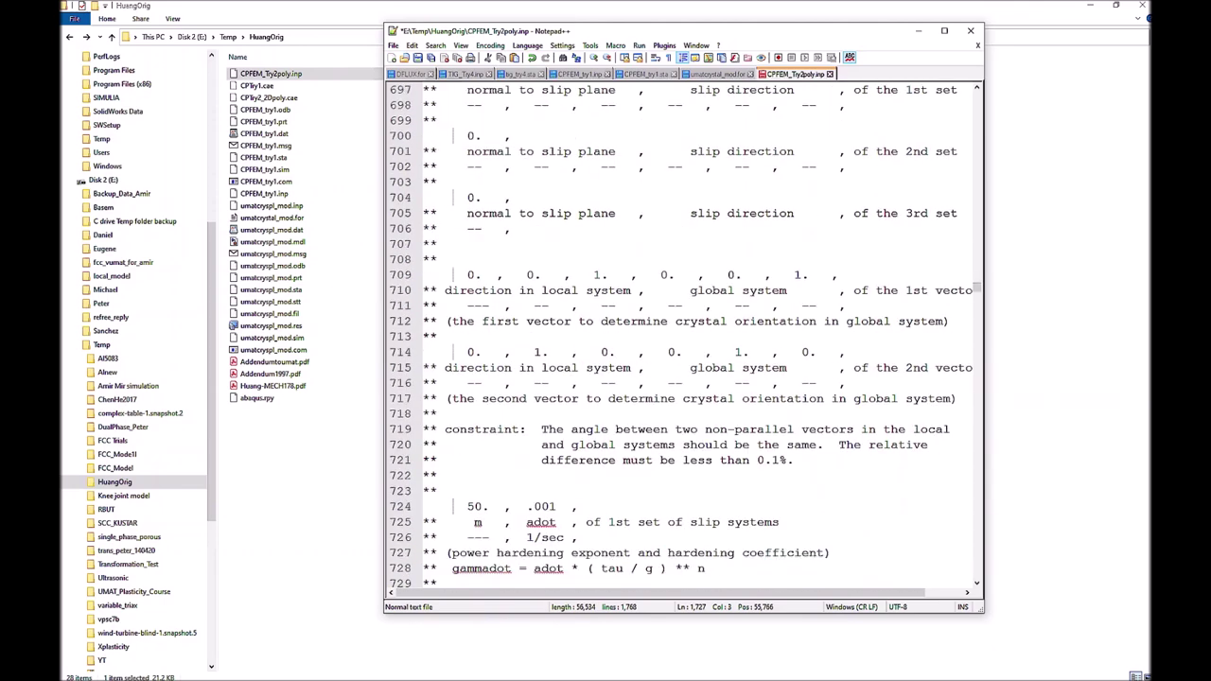
scroll(681, 336, "down", 20)
scroll(682, 336, "down", 19)
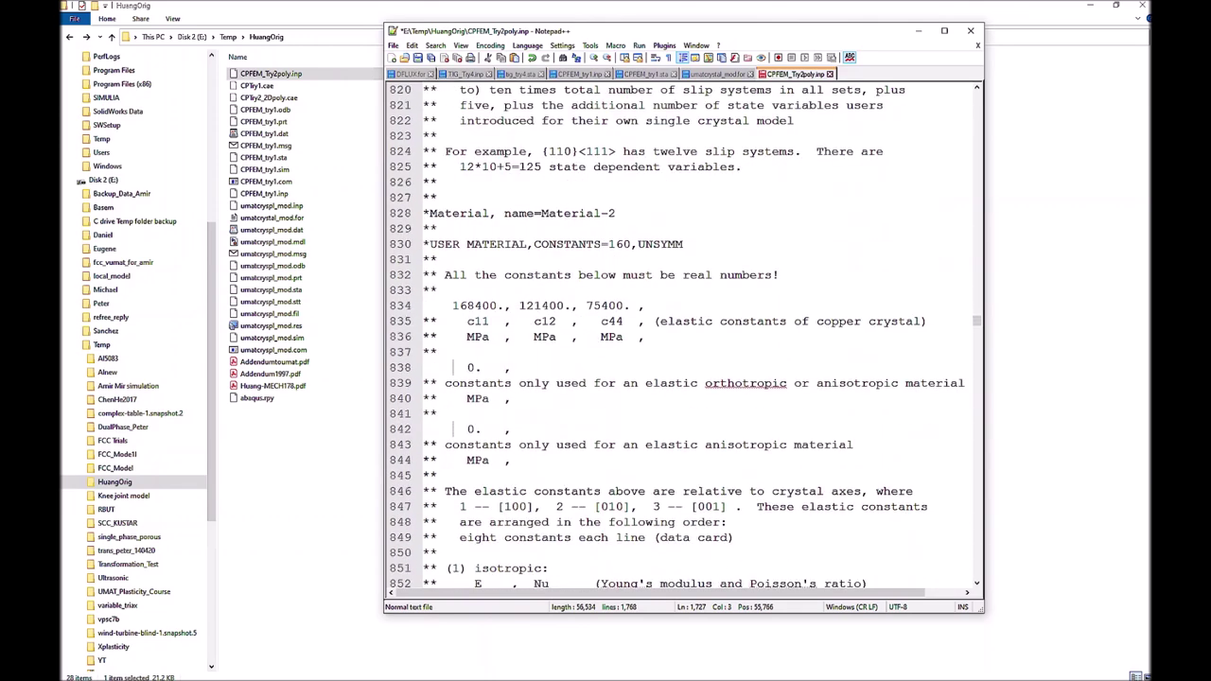
scroll(681, 336, "down", 15)
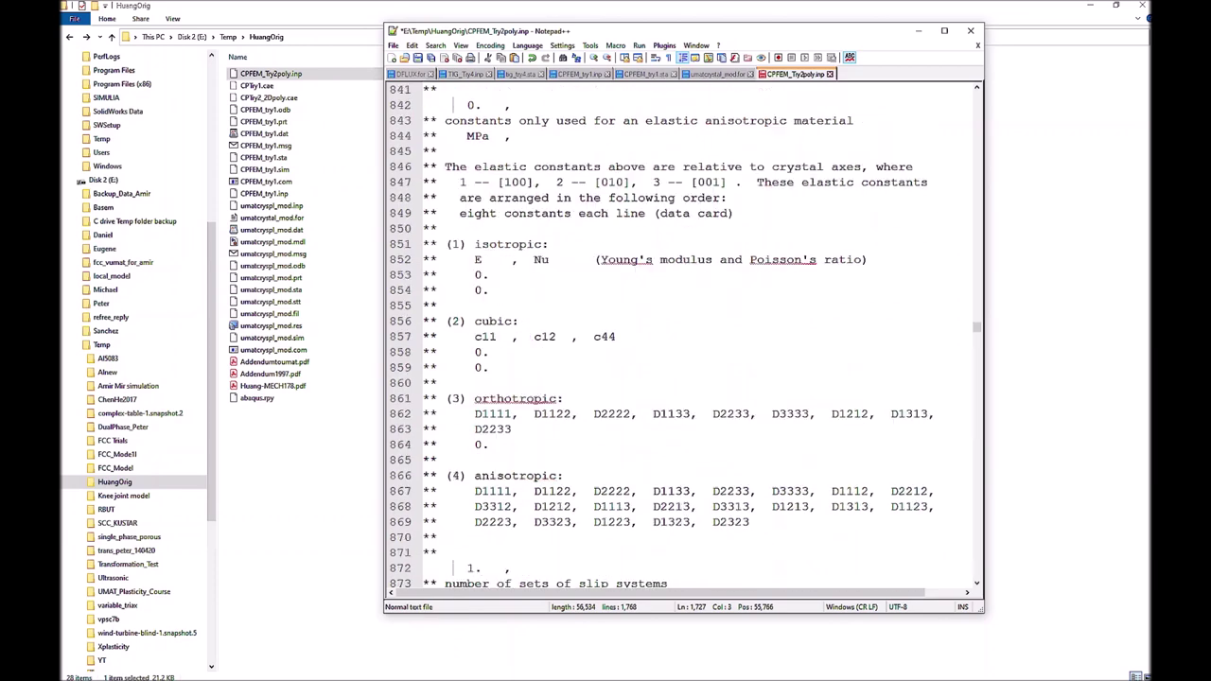
scroll(681, 336, "down", 4)
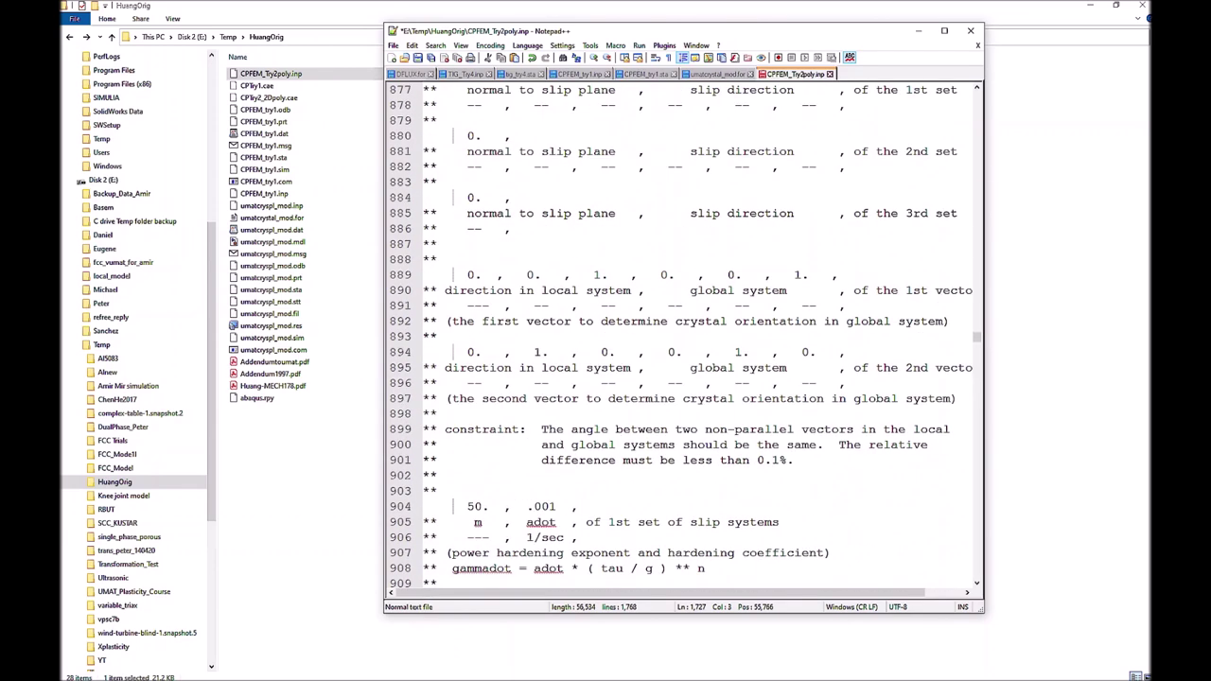
double_click(471, 274)
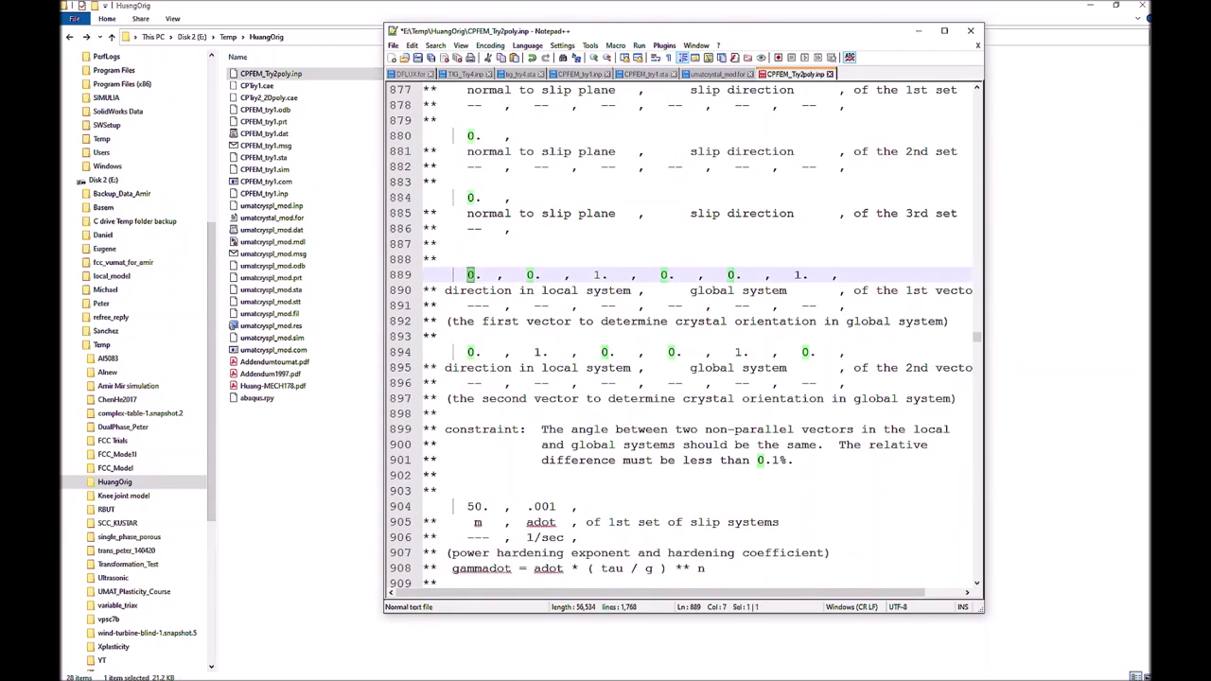
type("-1")
scroll(681, 336, "down", 20)
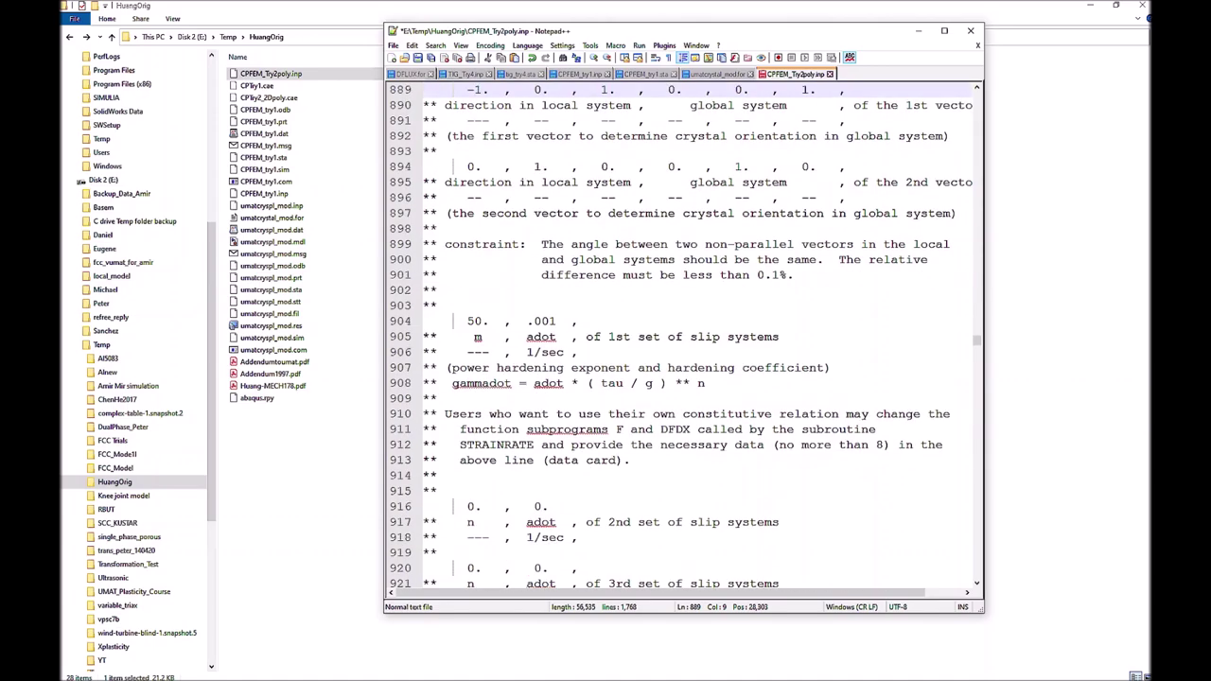
scroll(682, 336, "down", 10)
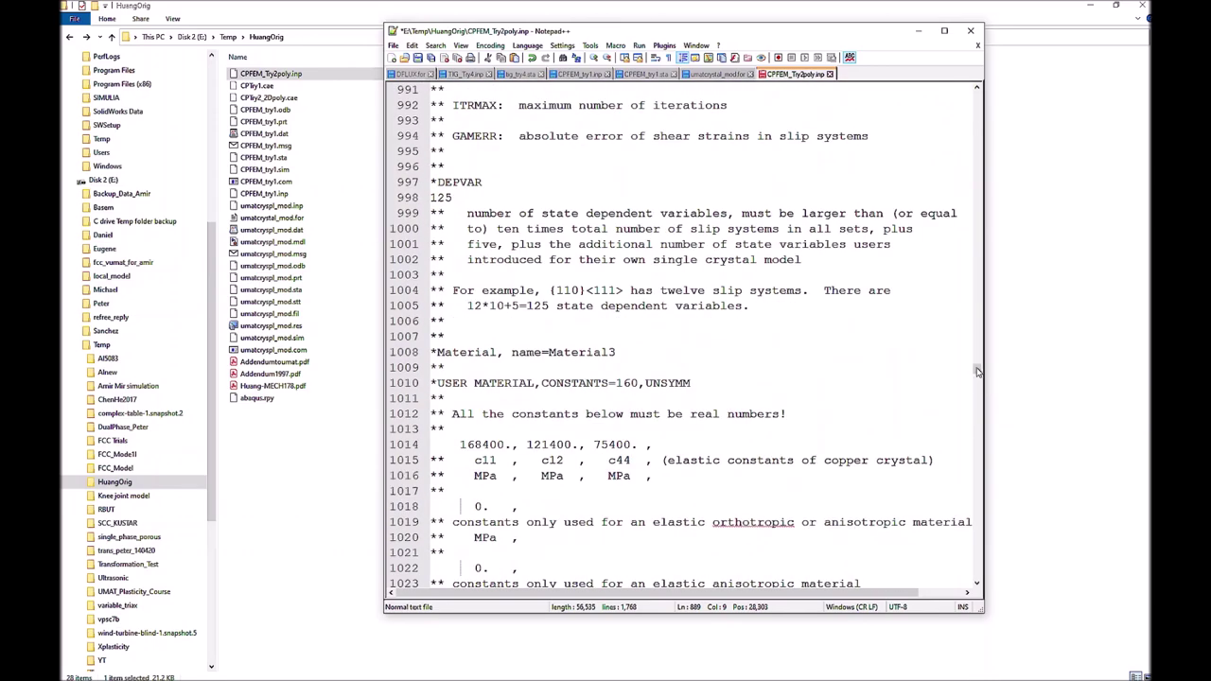
left_click_drag(979, 371, 976, 574)
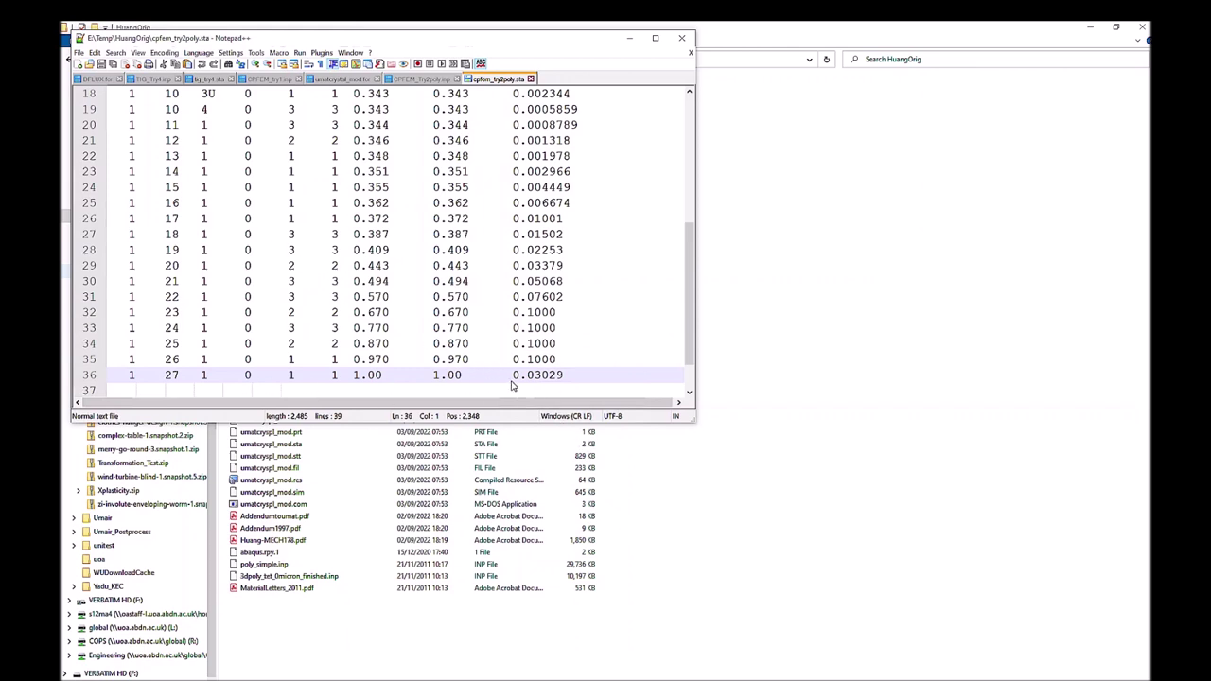
Close the editor to reveal the HuangOrig folder with the cpfem_try2poly outputs
key("alt+F4")
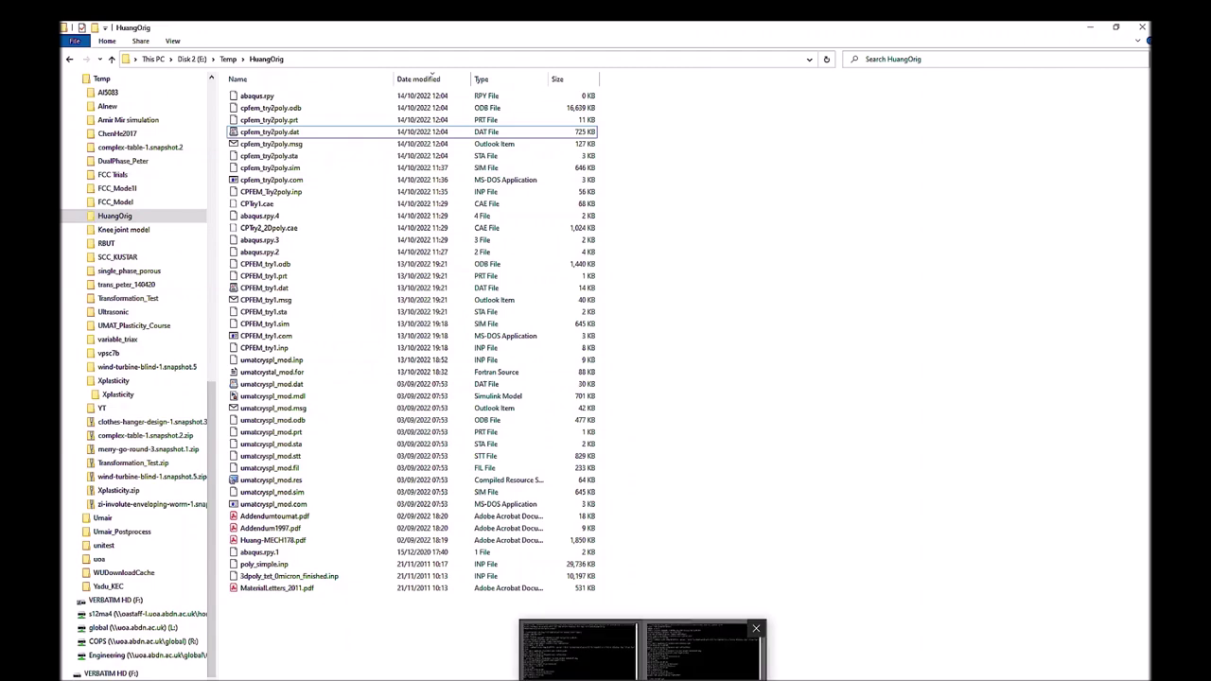
Contour the cpfem_try2poly results by S Mises at a late frame instead of SDV24
left_click(980, 643)
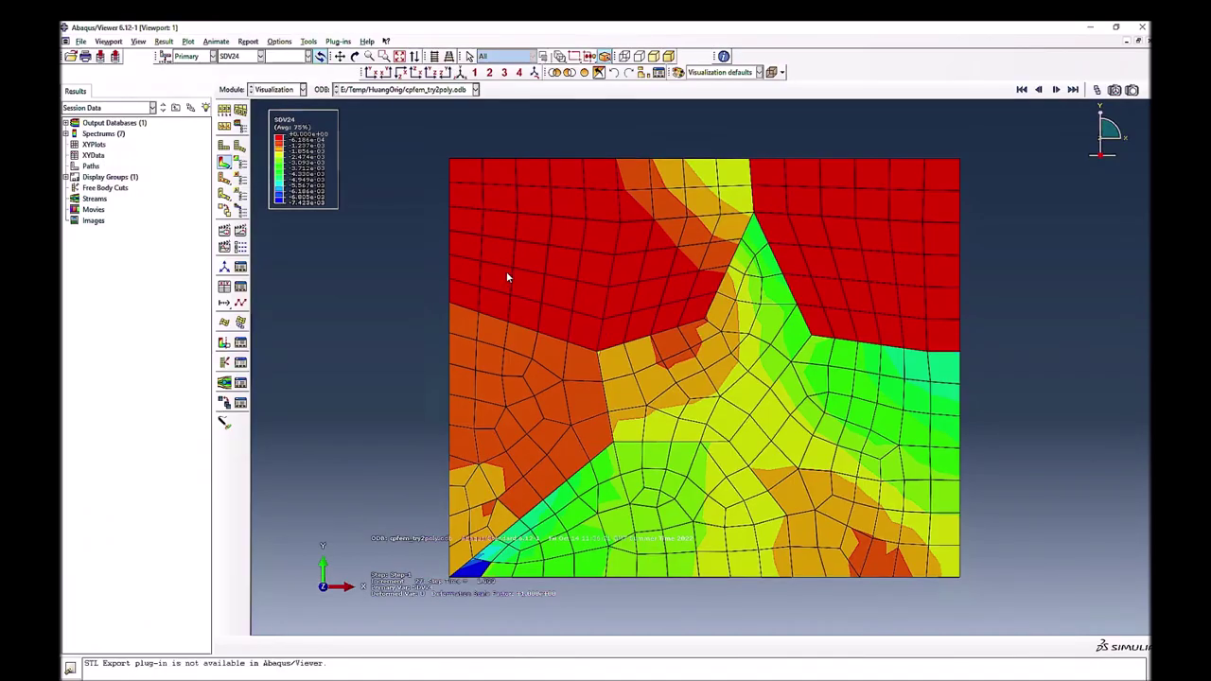
left_click(1022, 89)
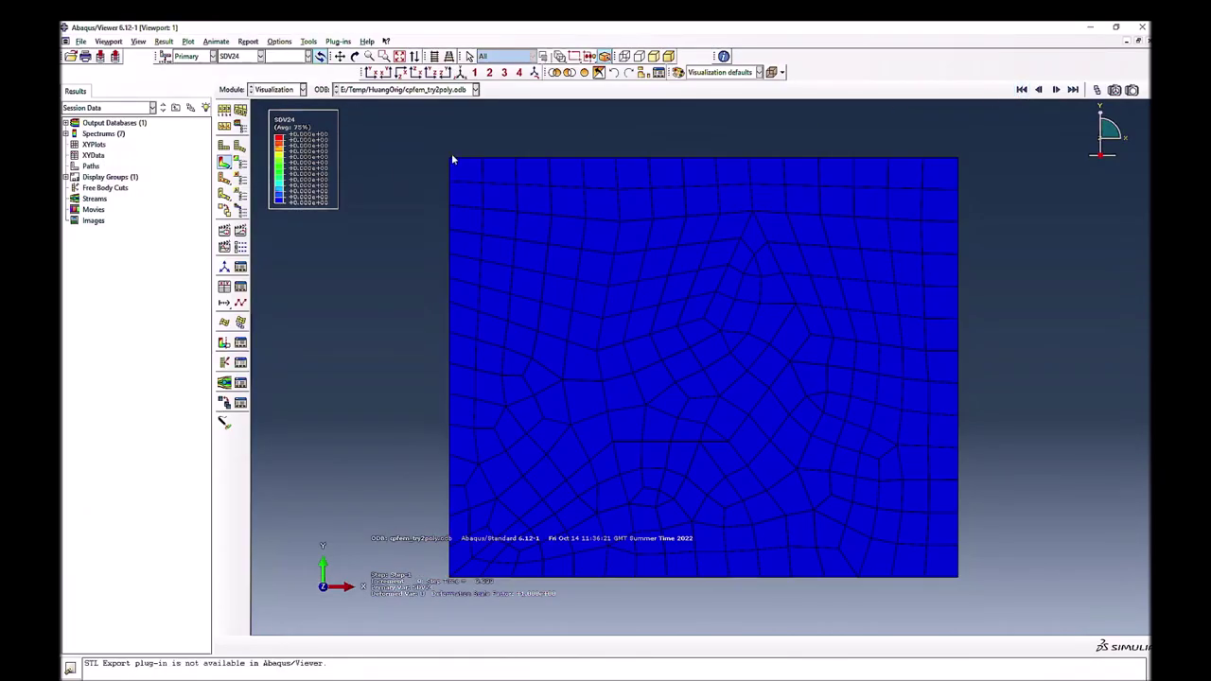
left_click(260, 56)
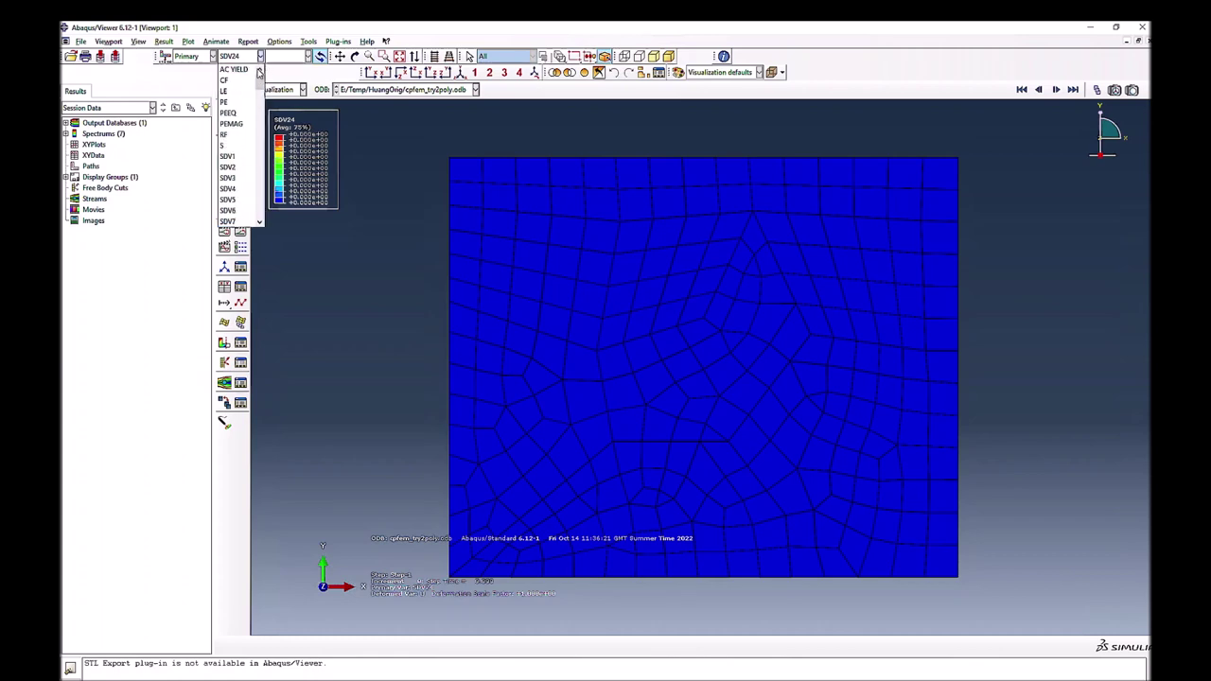
left_click(225, 145)
left_click(1073, 89)
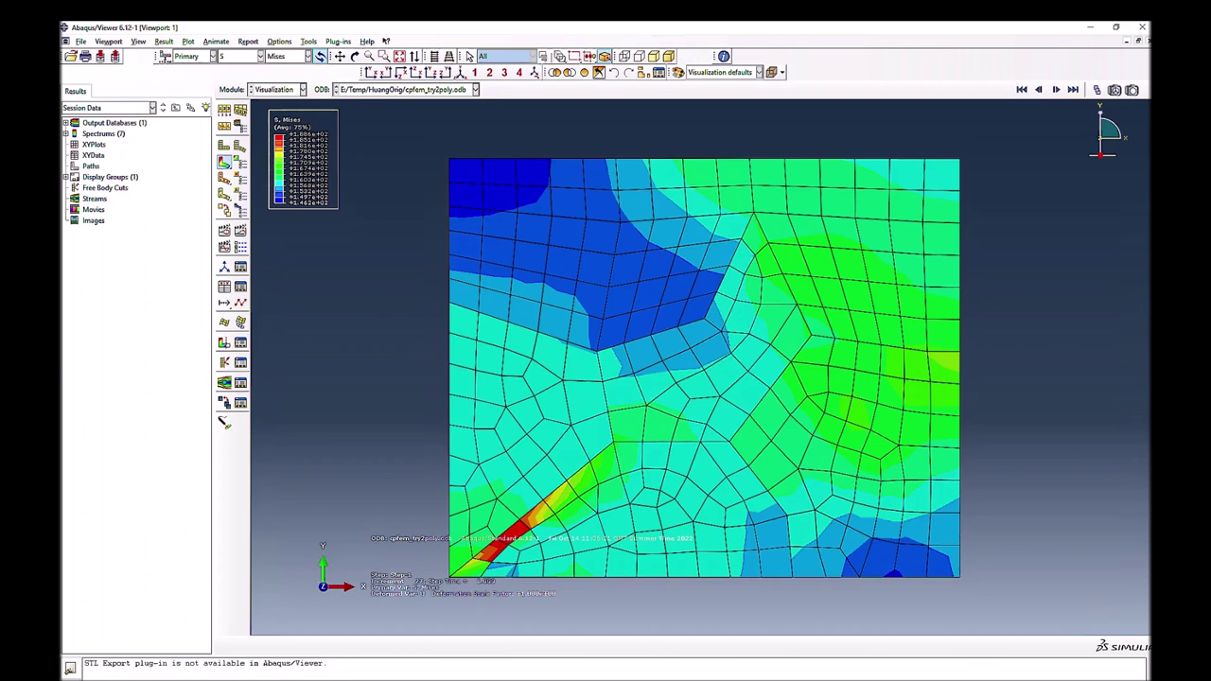
key("alt+Tab")
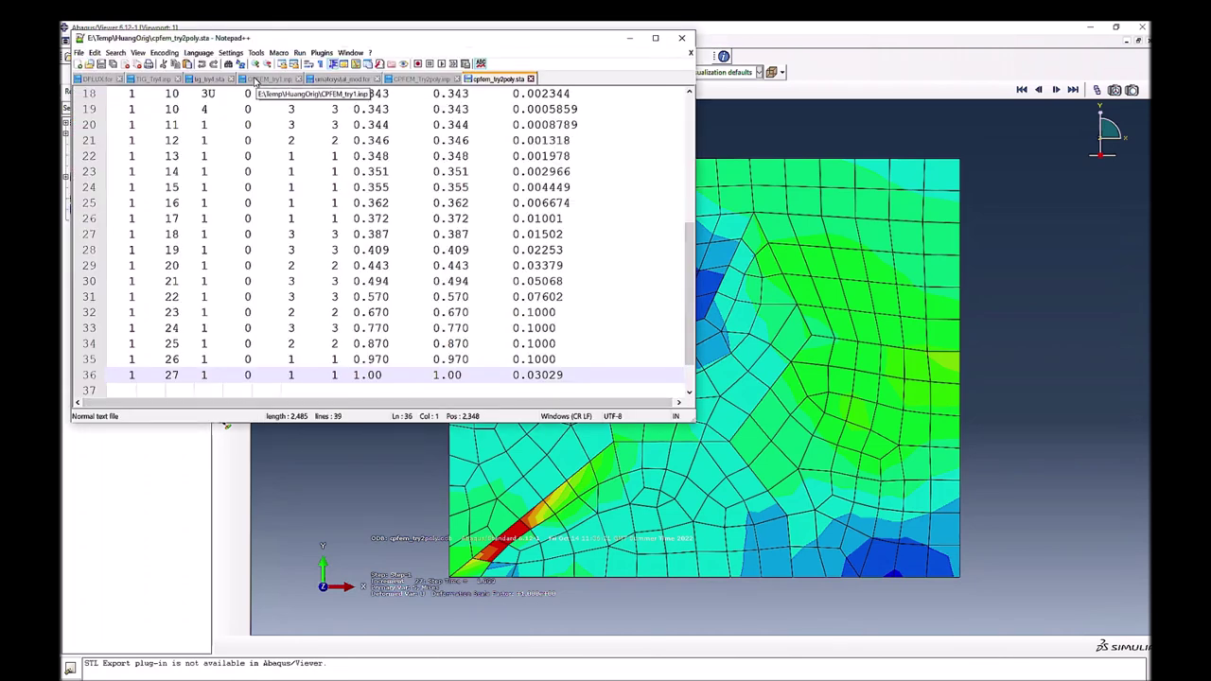
Inspect the orientation vectors on lines 1614 and 1619 of CPFEM_Try2poly.inp, then minimize Notepad++
left_click(421, 78)
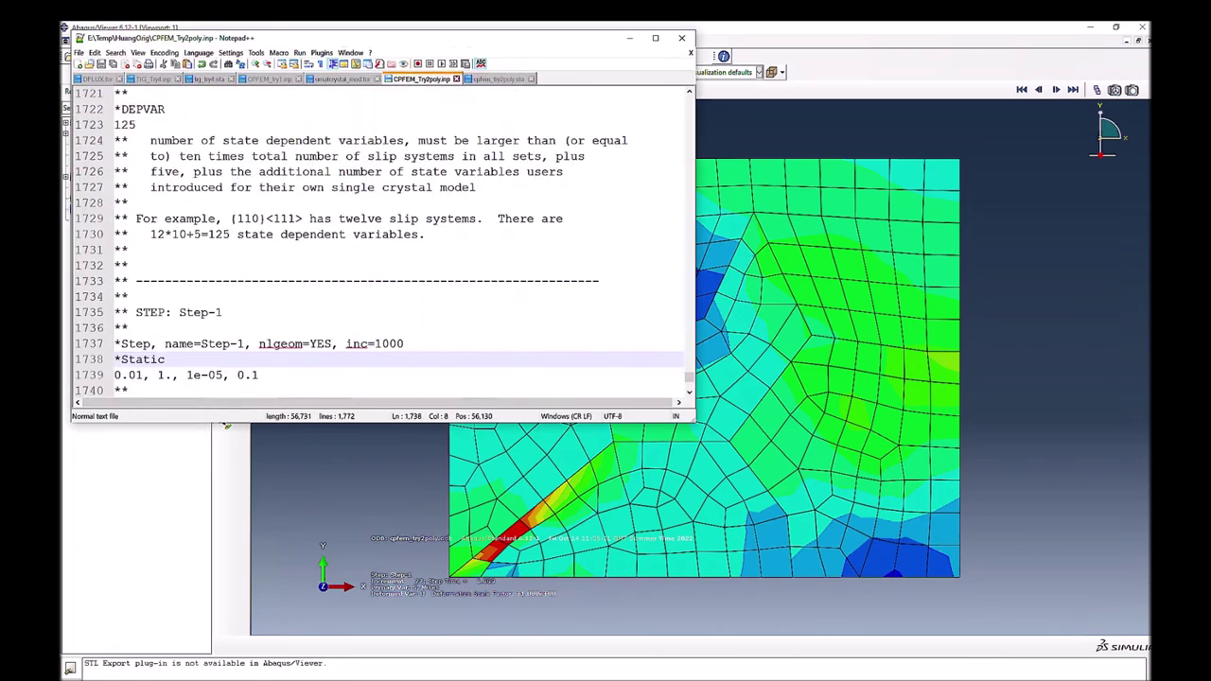
scroll(379, 241, "up", 20)
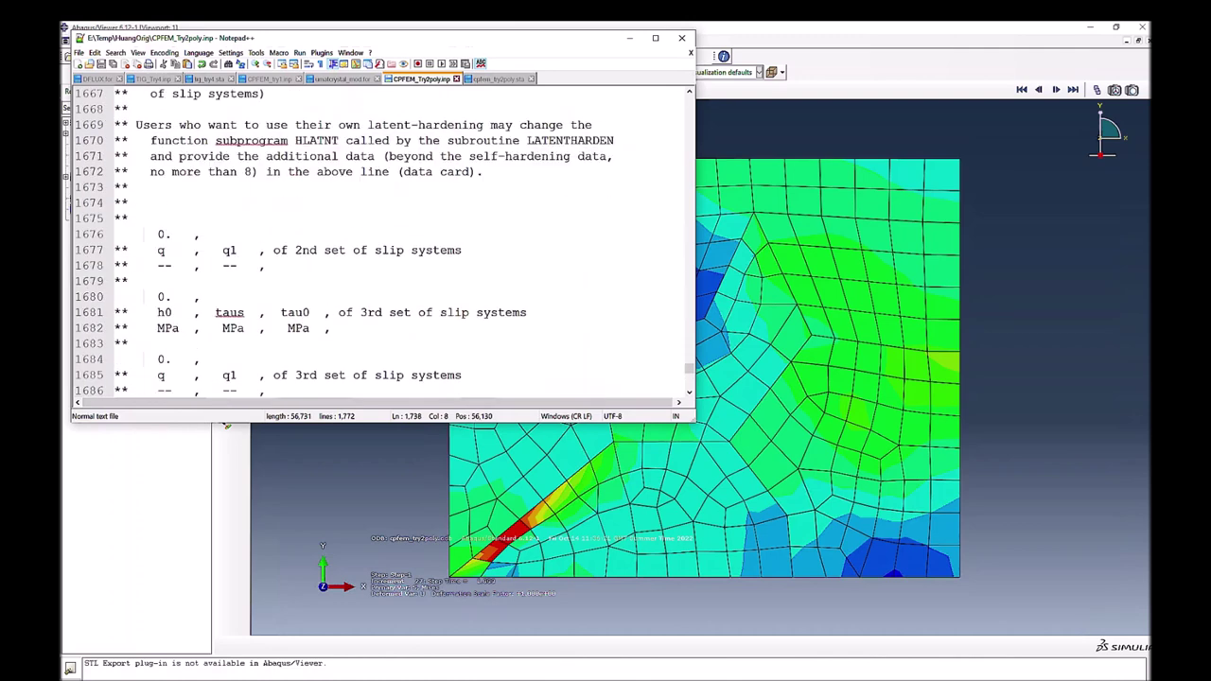
scroll(379, 241, "up", 14)
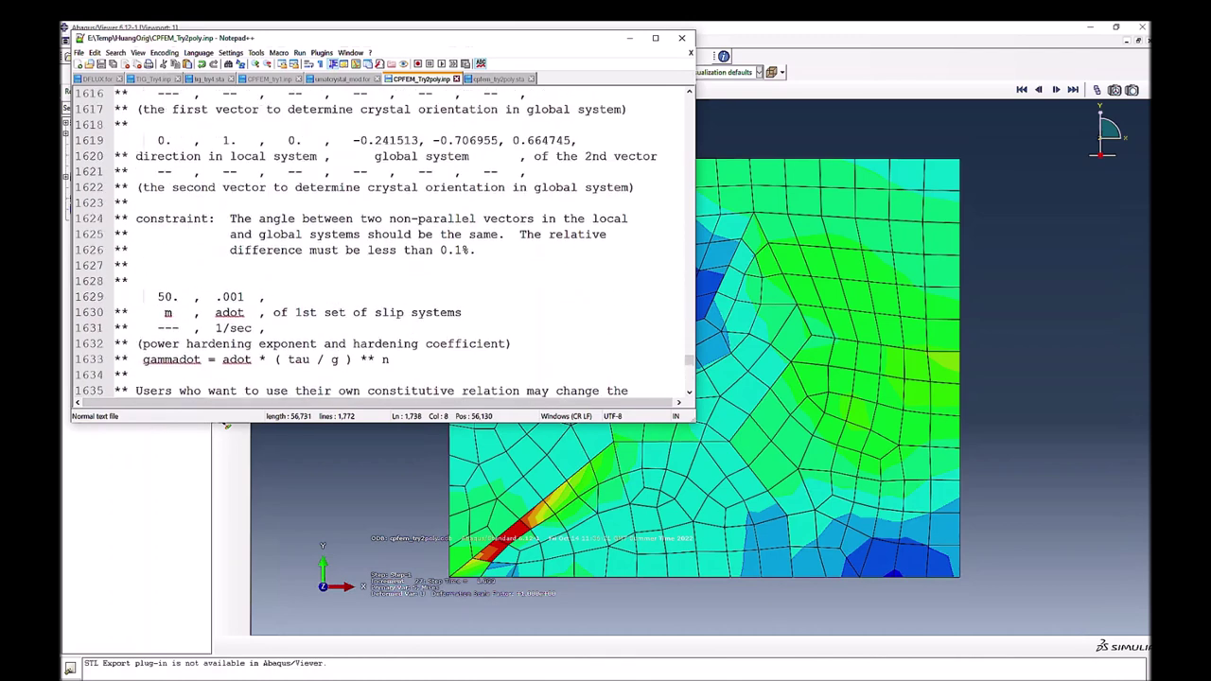
left_click(360, 157)
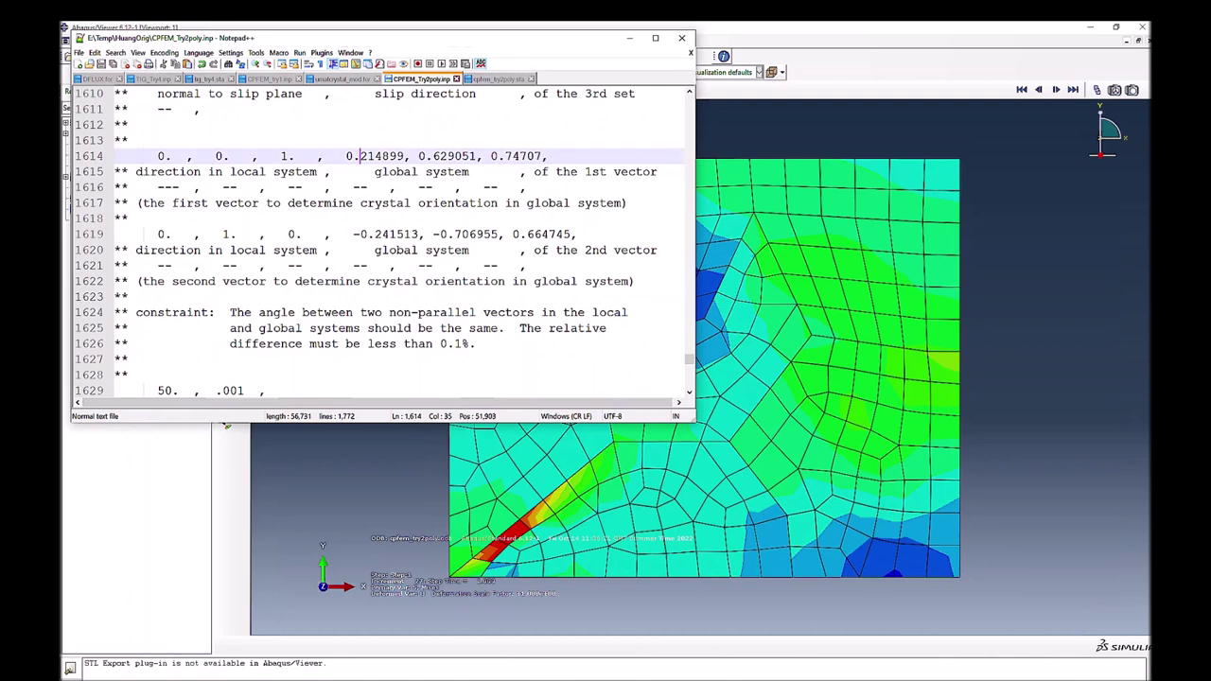
left_click(467, 234)
scroll(378, 241, "up", 20)
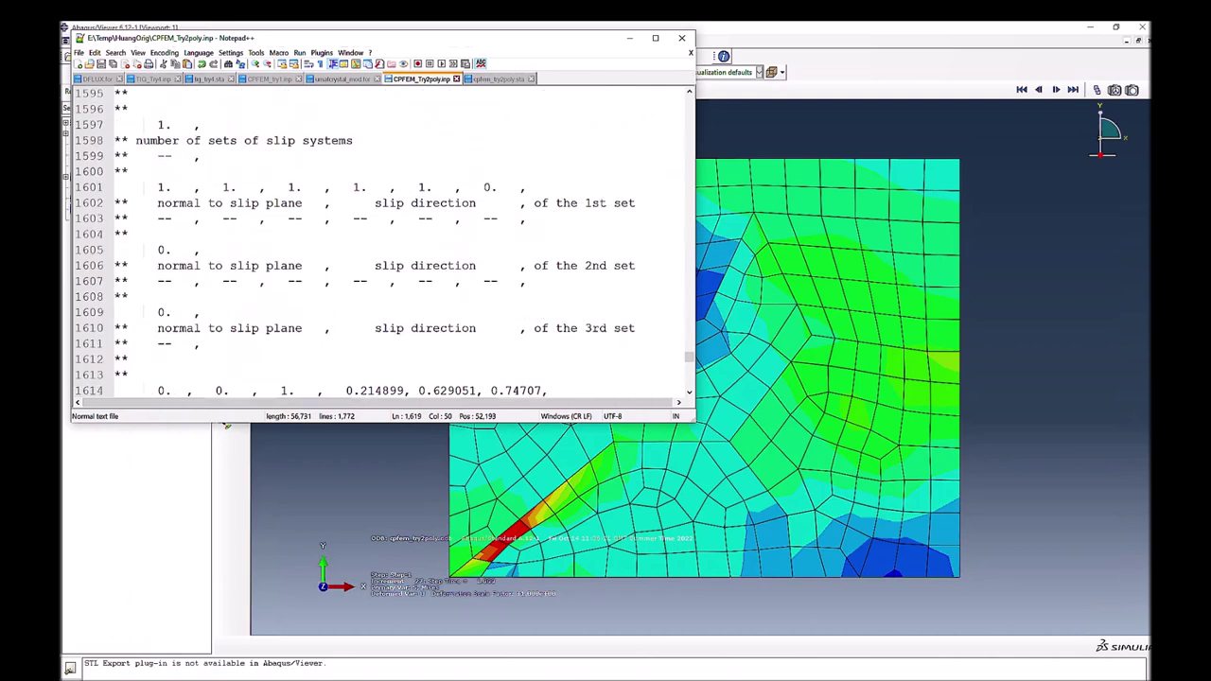
scroll(379, 241, "up", 20)
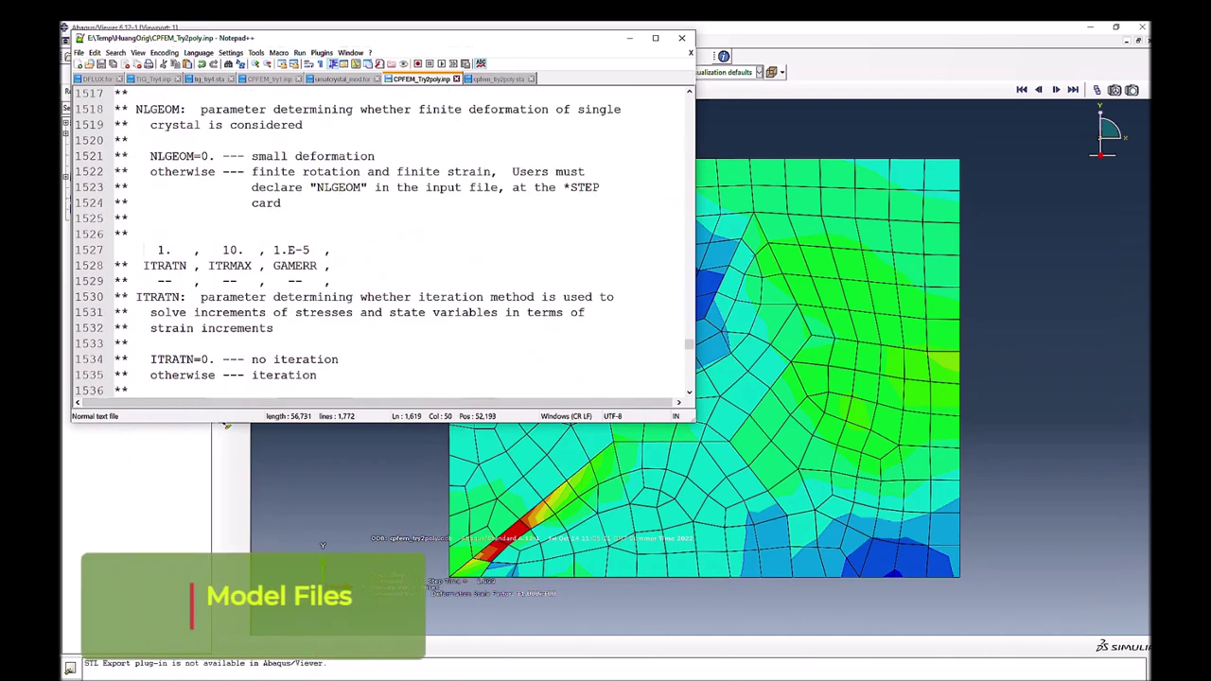
scroll(378, 241, "up", 12)
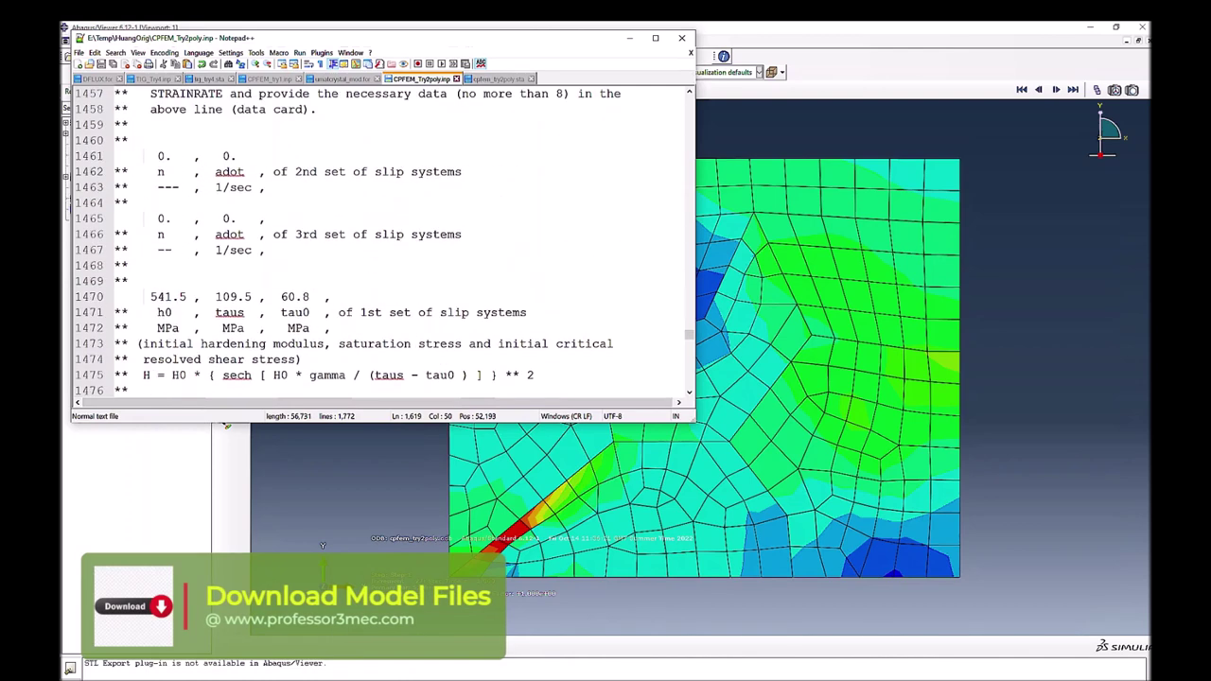
scroll(379, 241, "up", 13)
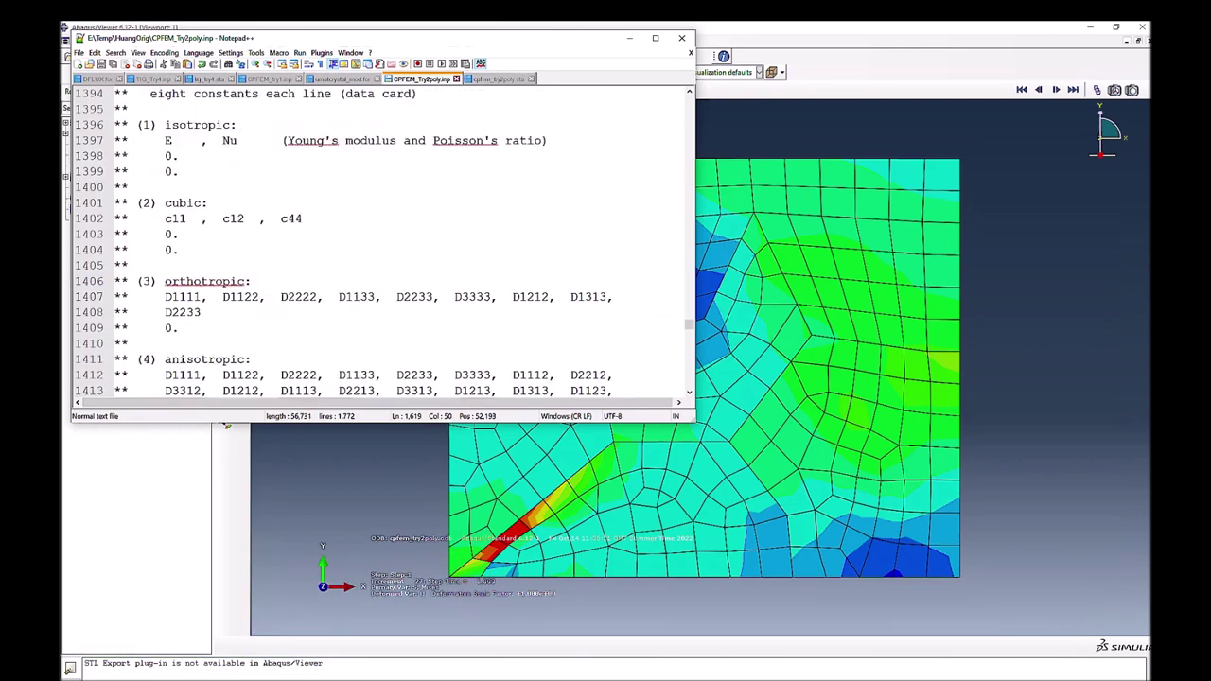
left_click(630, 42)
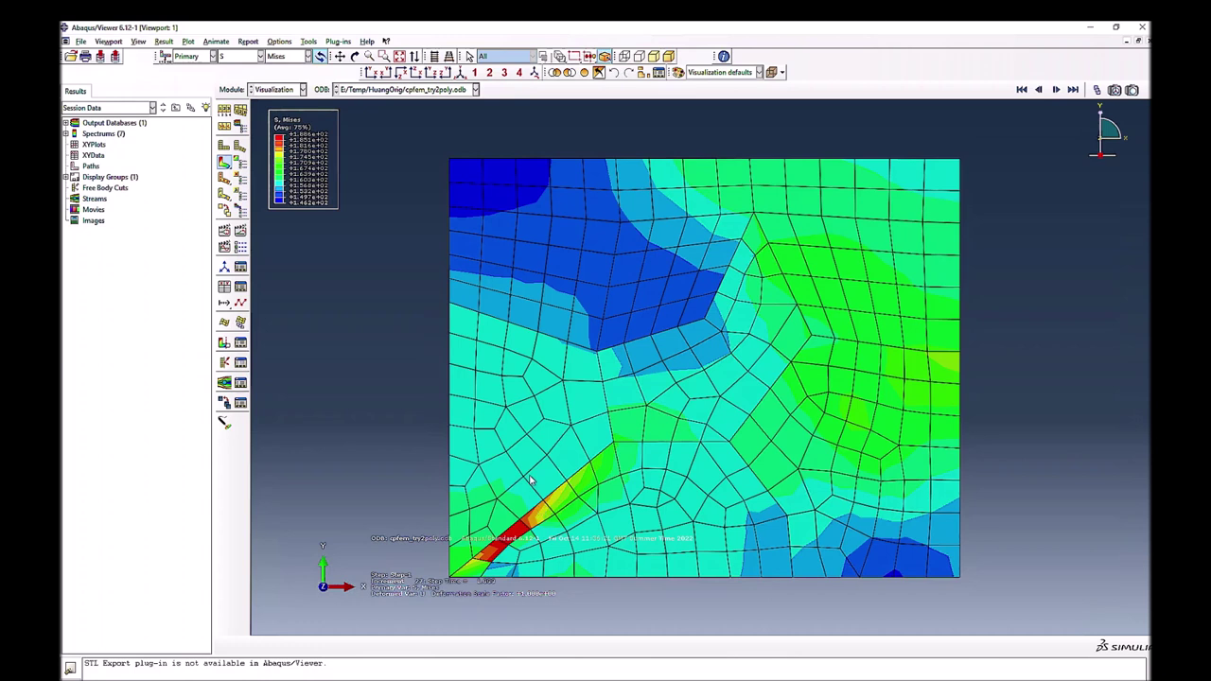
Contour the six-grain model with SDV13, then SDV14, and finally SDV15
left_click(259, 57)
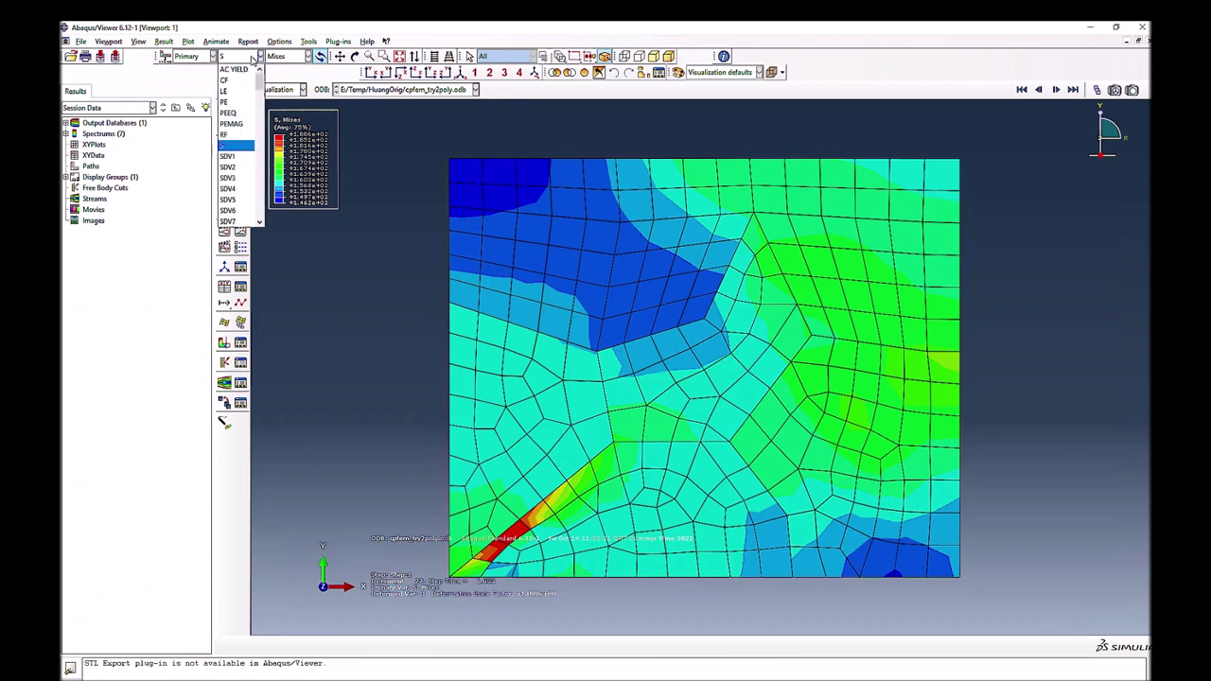
scroll(237, 170, "down", 4)
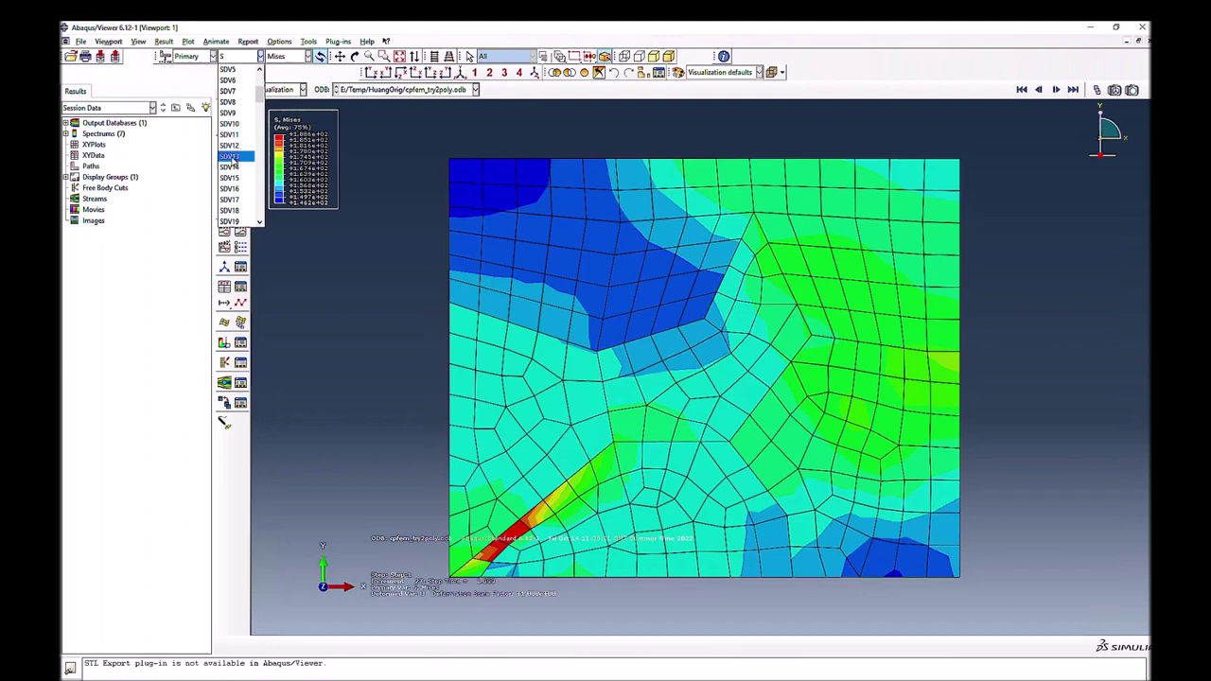
left_click(234, 158)
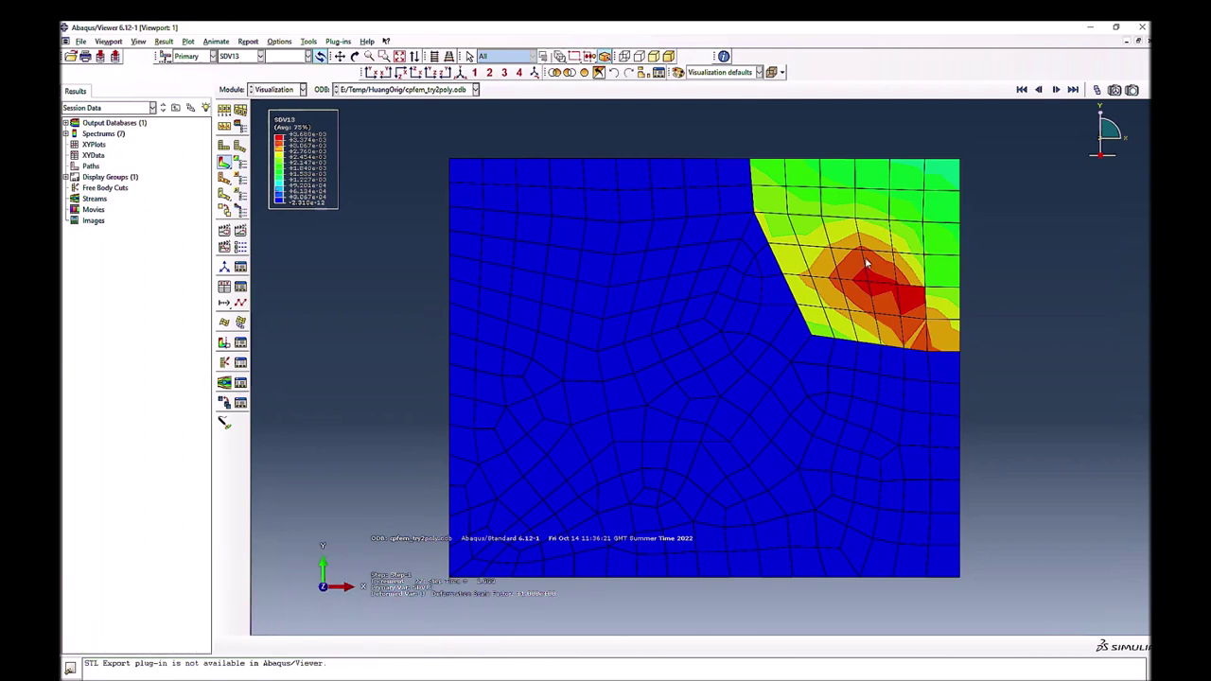
left_click(253, 57)
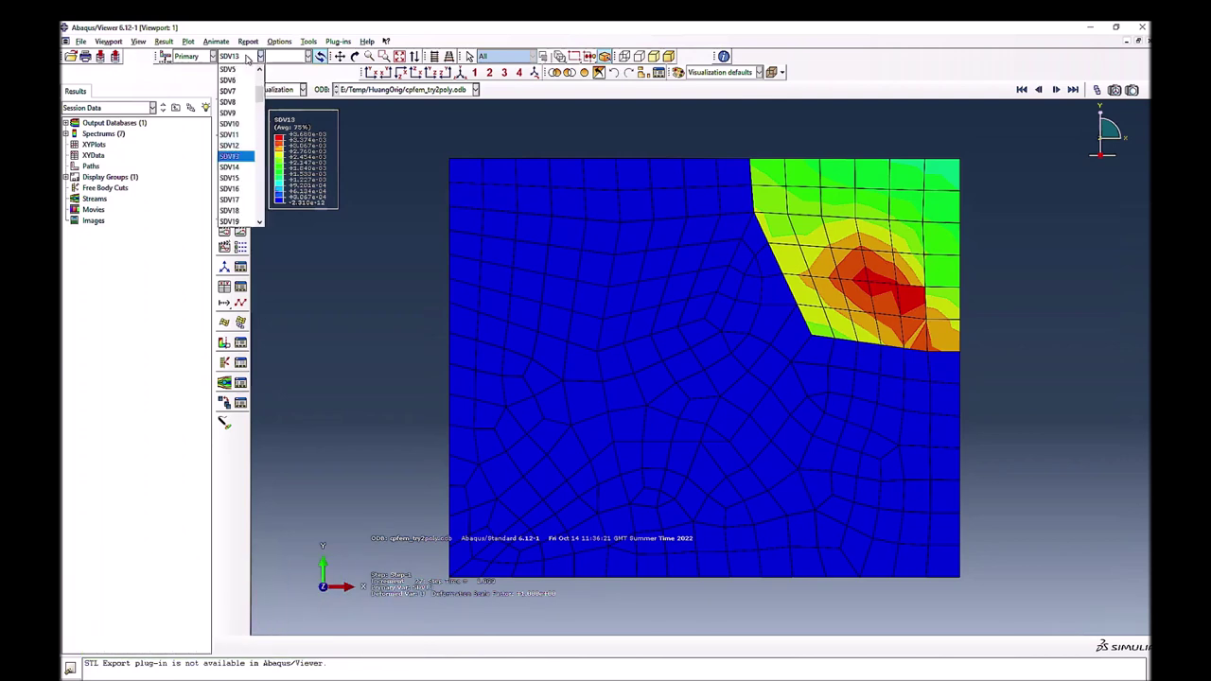
left_click(237, 167)
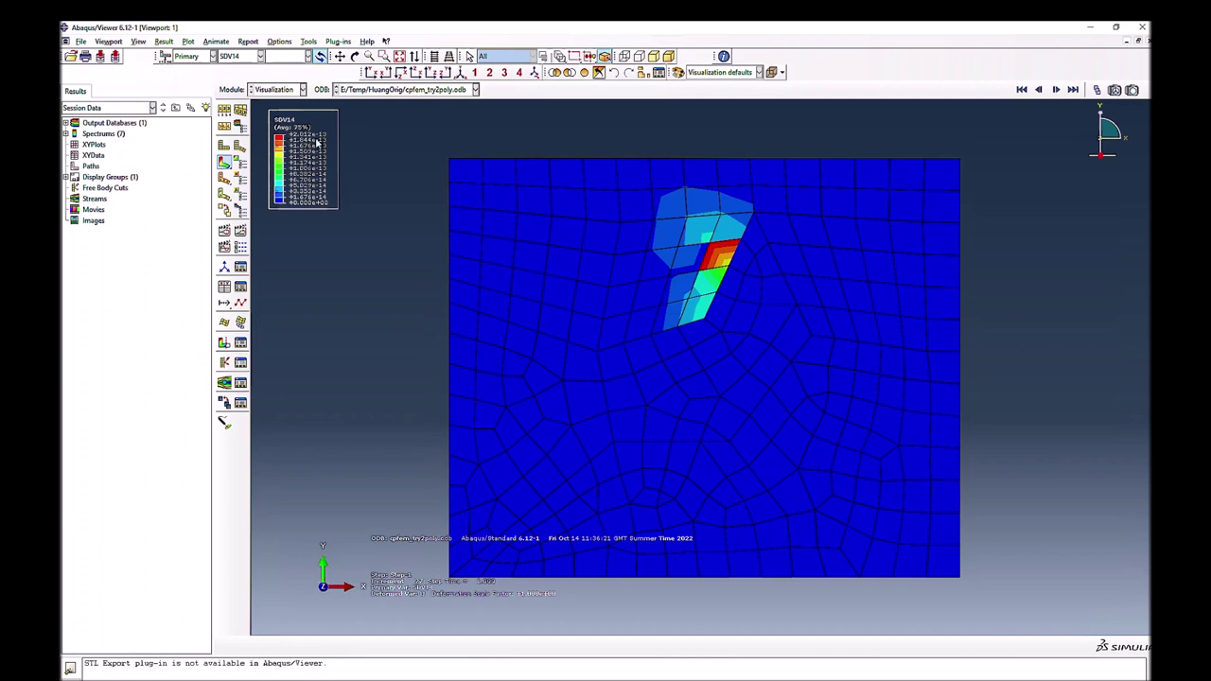
left_click(248, 59)
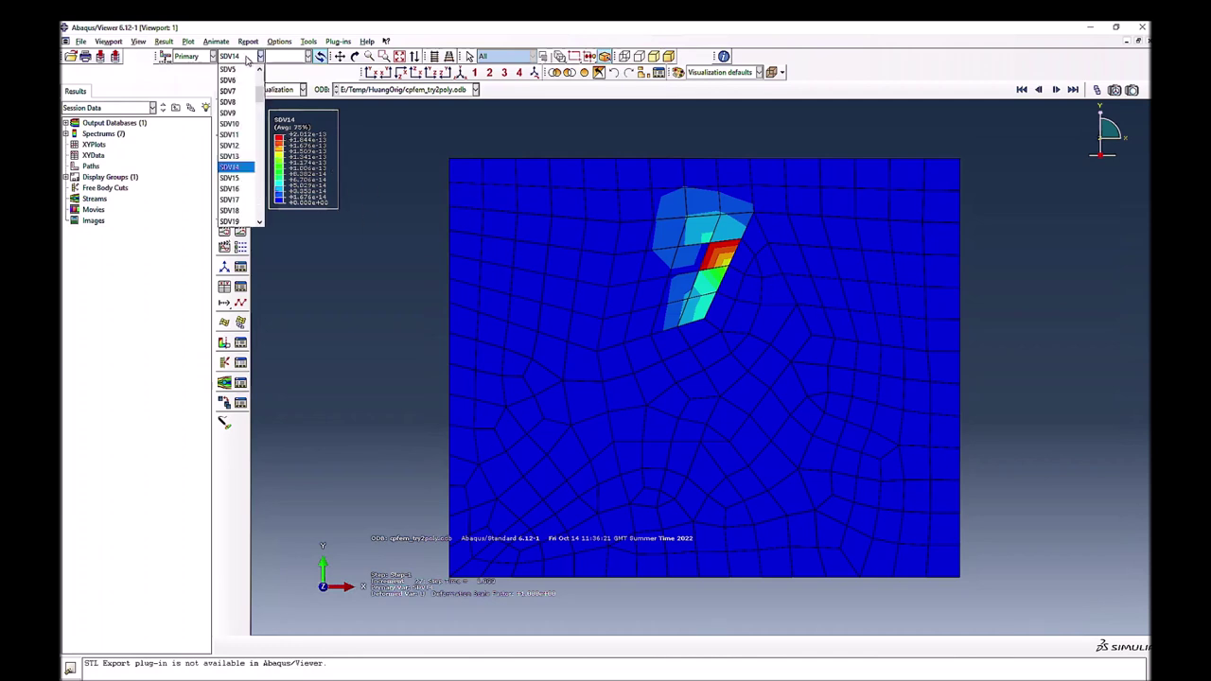
left_click(230, 178)
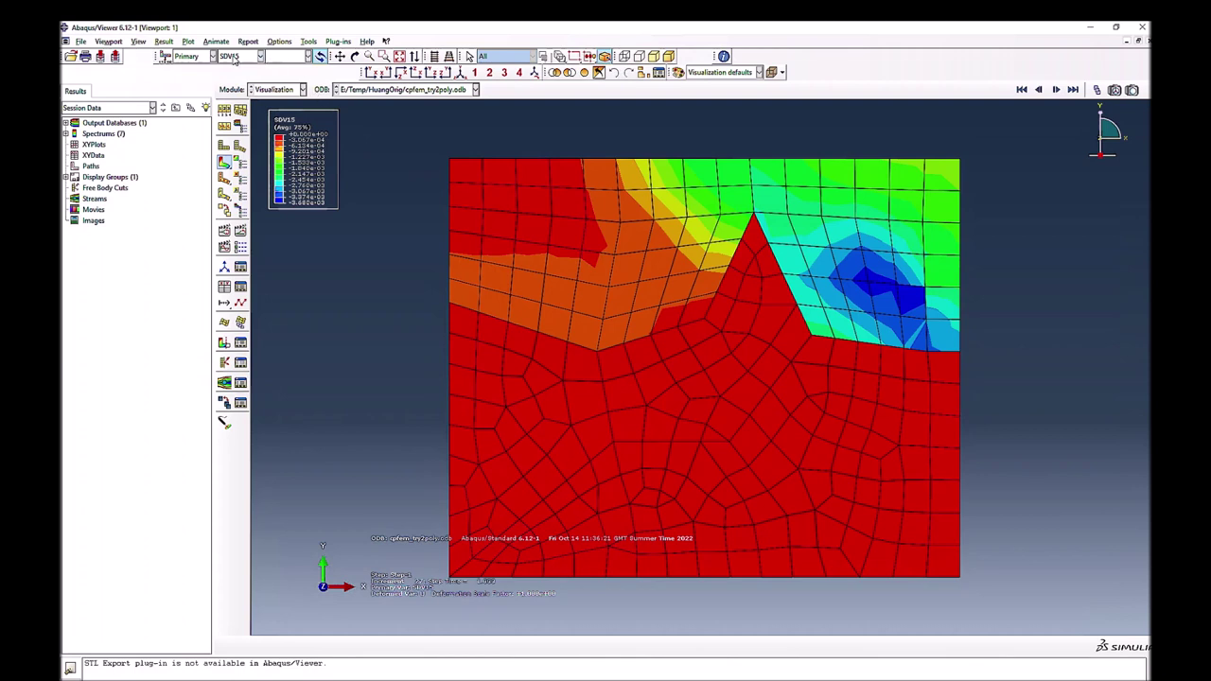
Contour state variables SDV16, SDV17 and SDV18 in turn
left_click(235, 57)
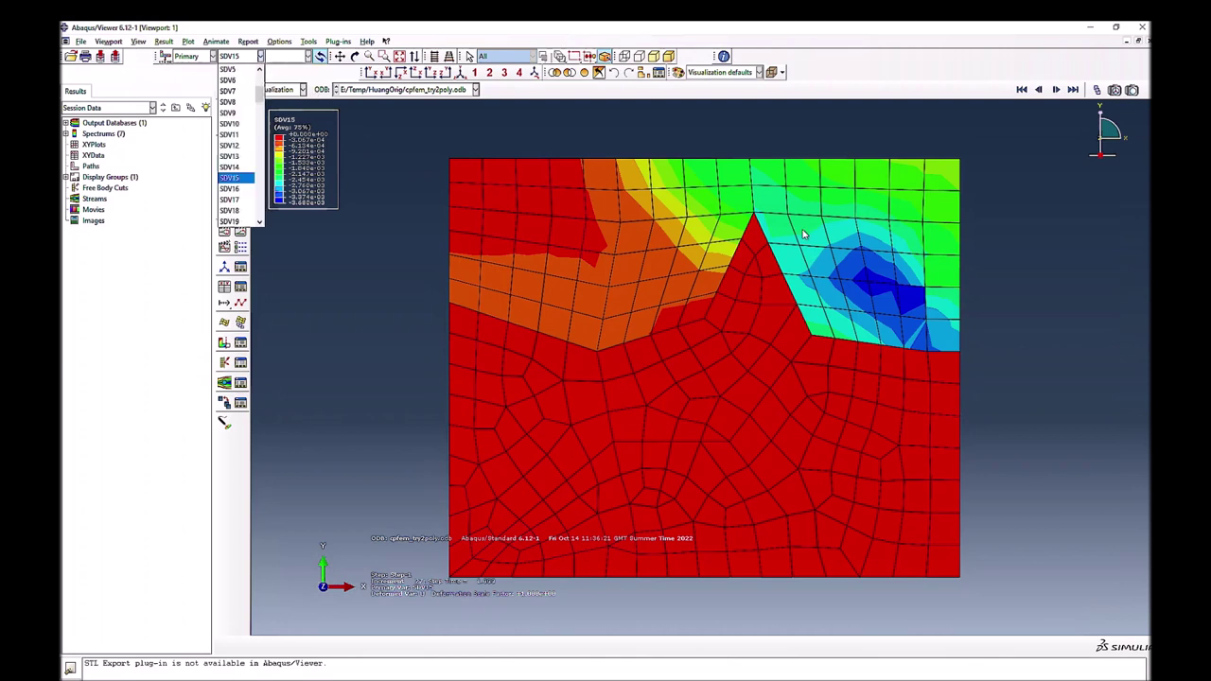
left_click(242, 189)
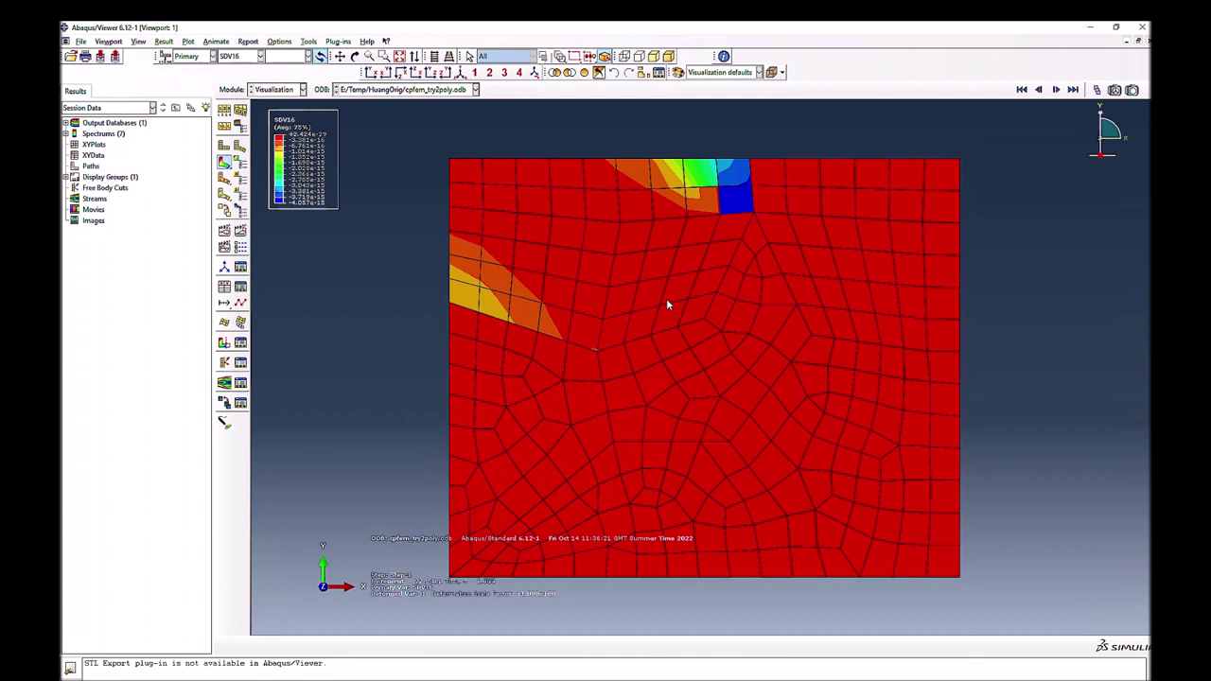
left_click(251, 59)
left_click(230, 199)
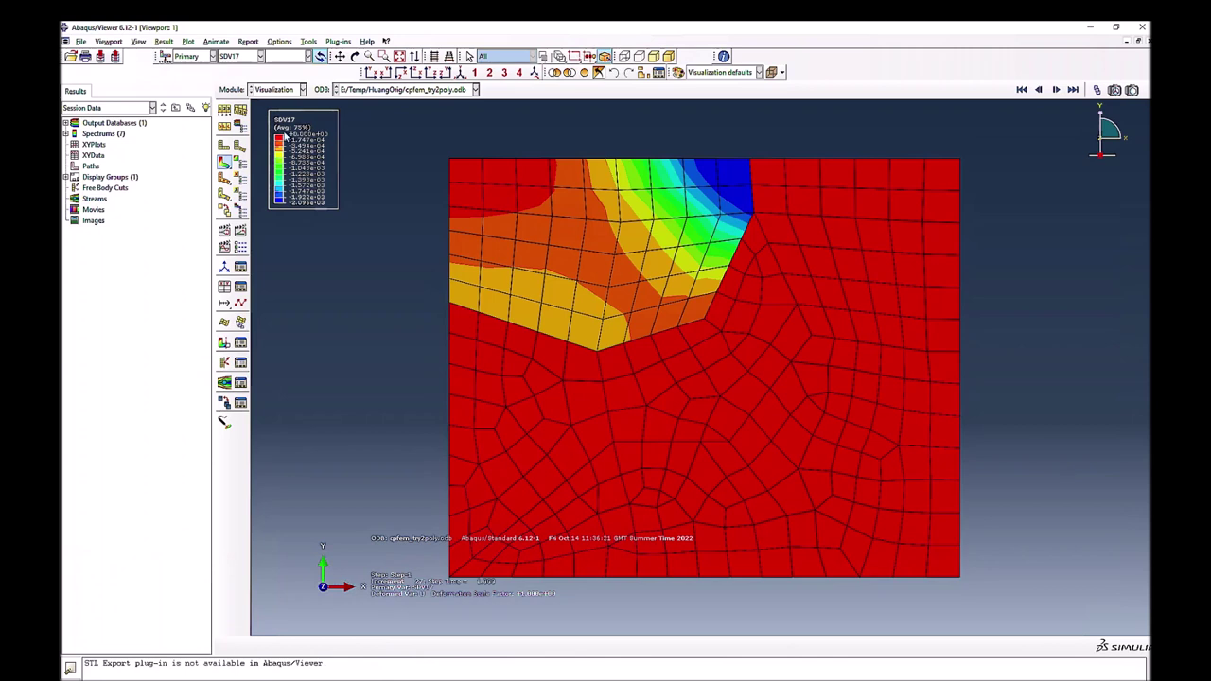
left_click(258, 56)
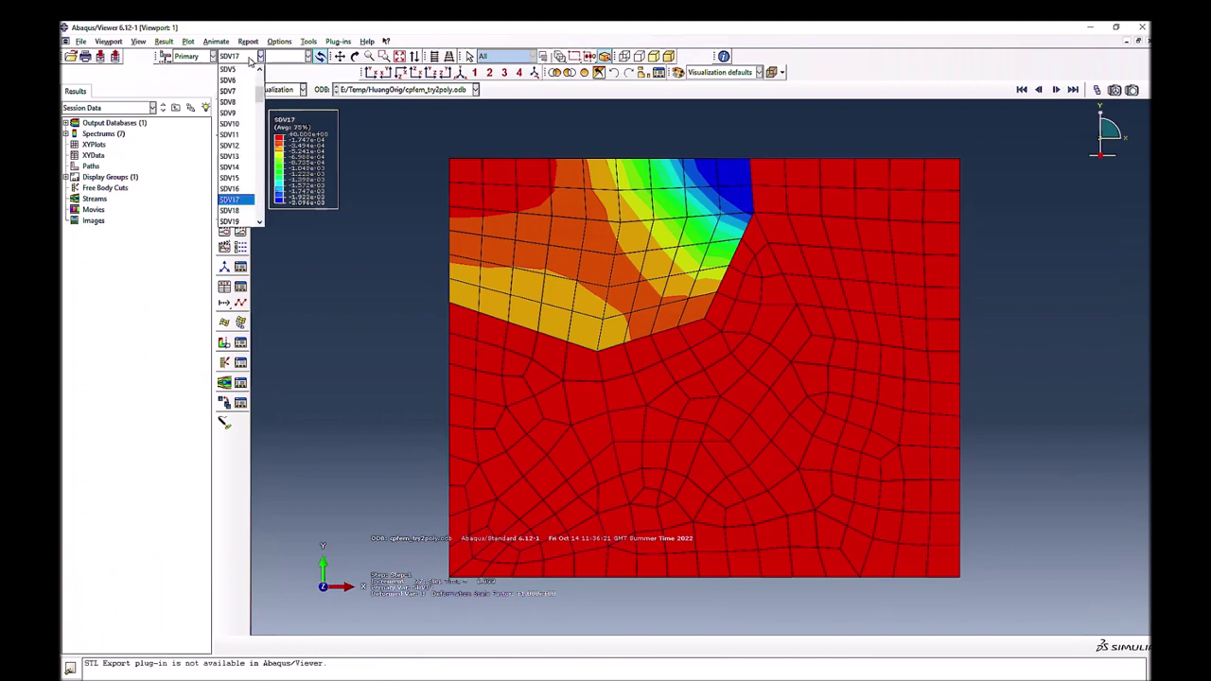
left_click(231, 211)
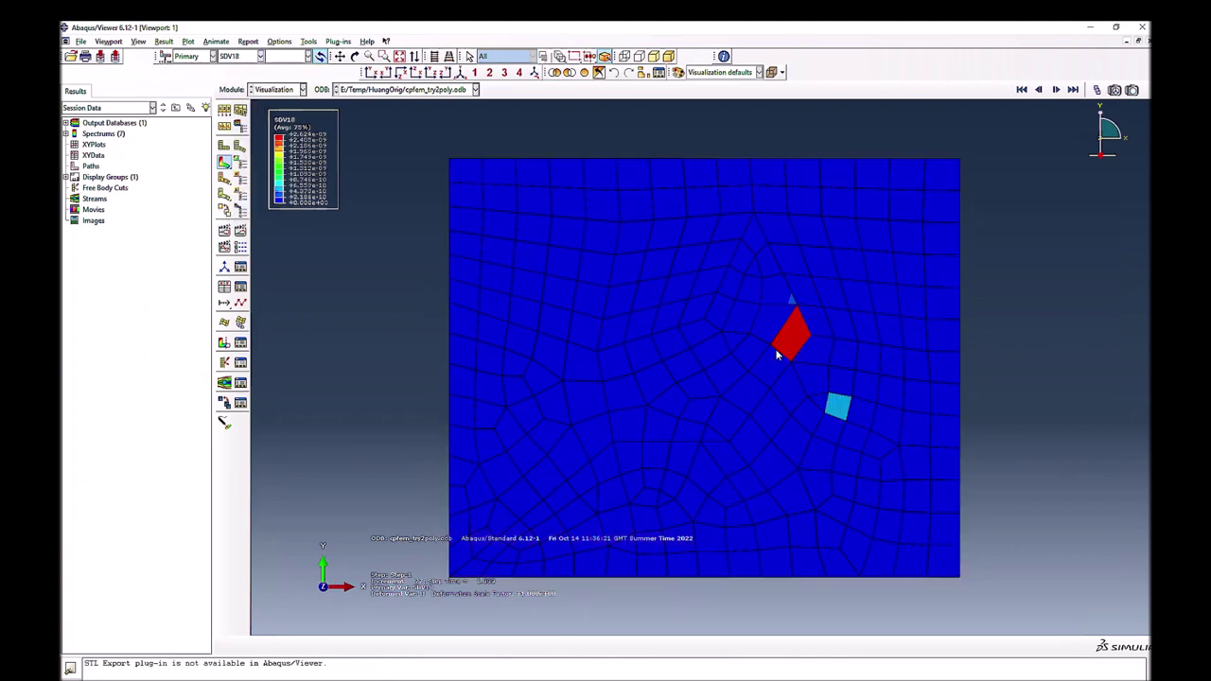
Continue with SDV19 and SDV21, ending on the SDV24 contour
left_click(234, 56)
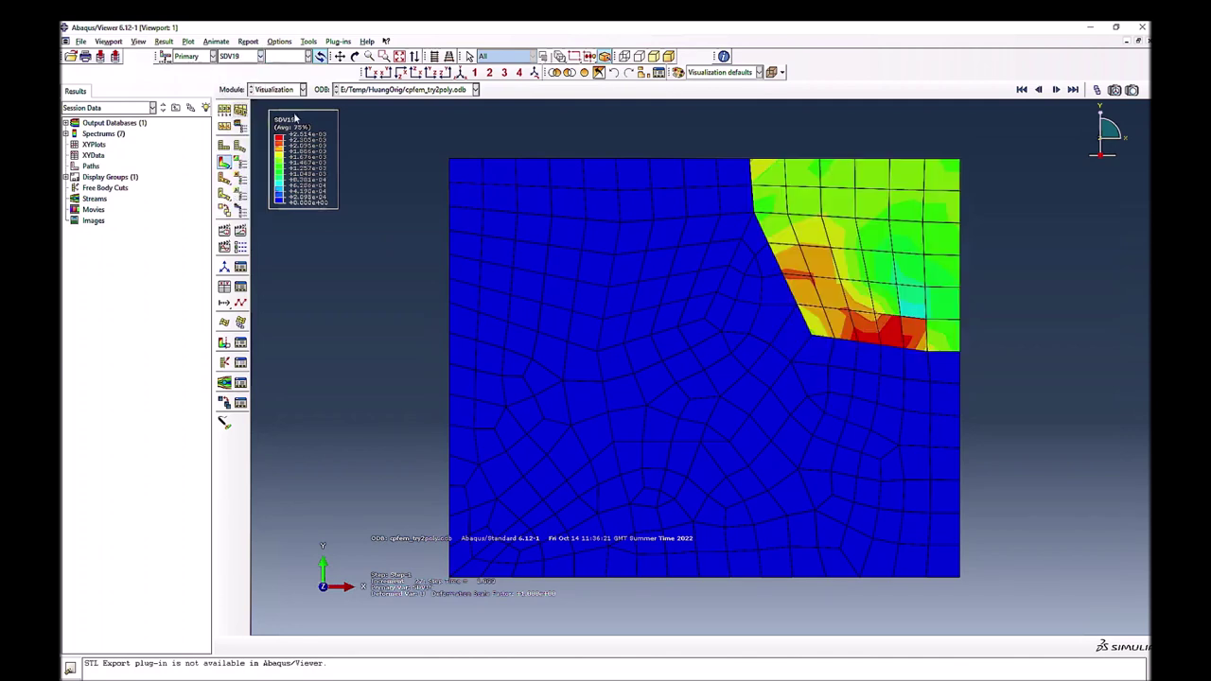
left_click(240, 57)
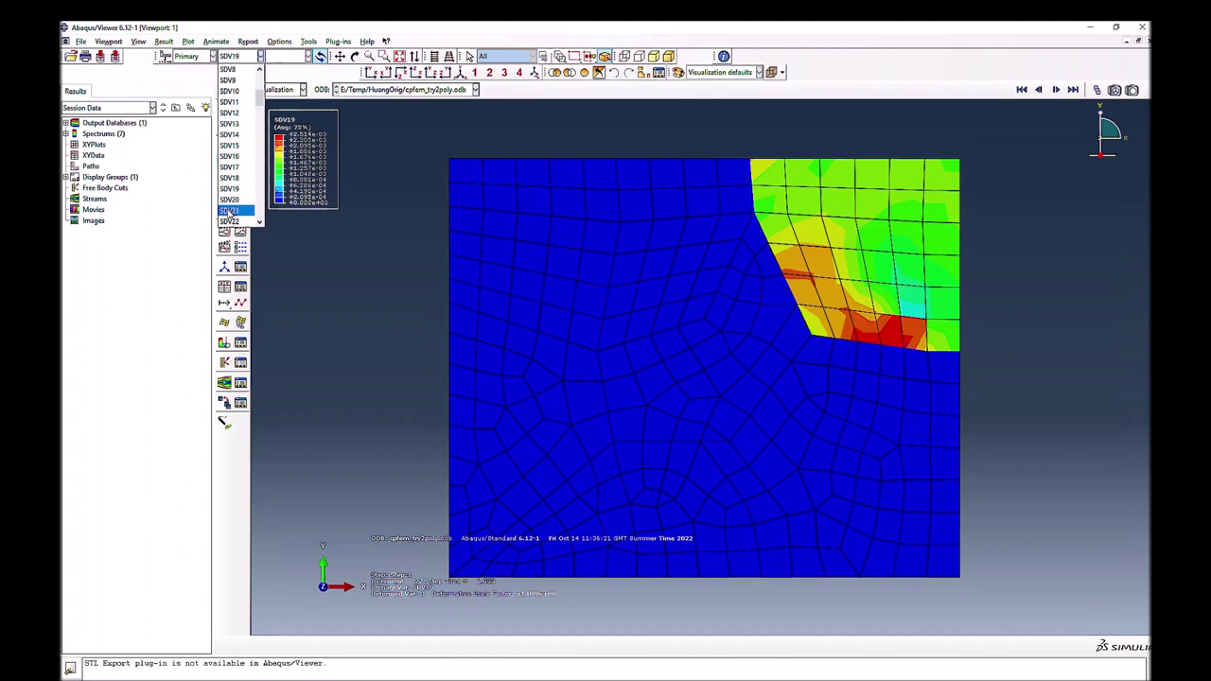
left_click(230, 210)
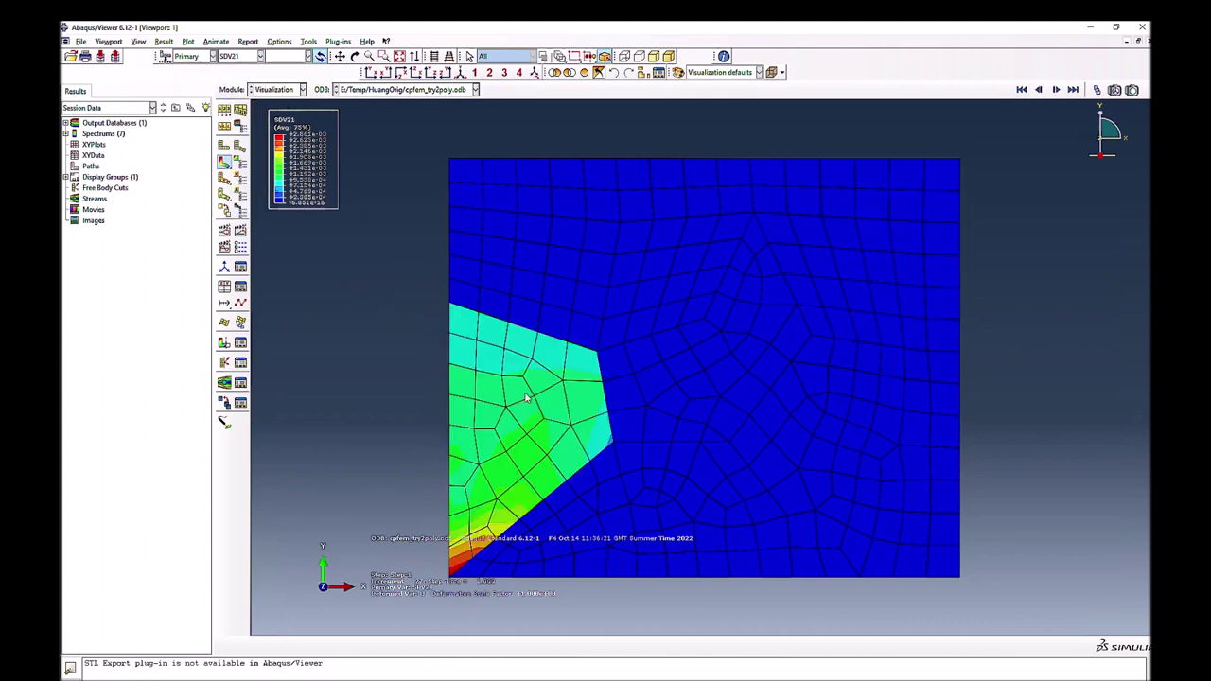
left_click(240, 56)
scroll(228, 189, "down", 2)
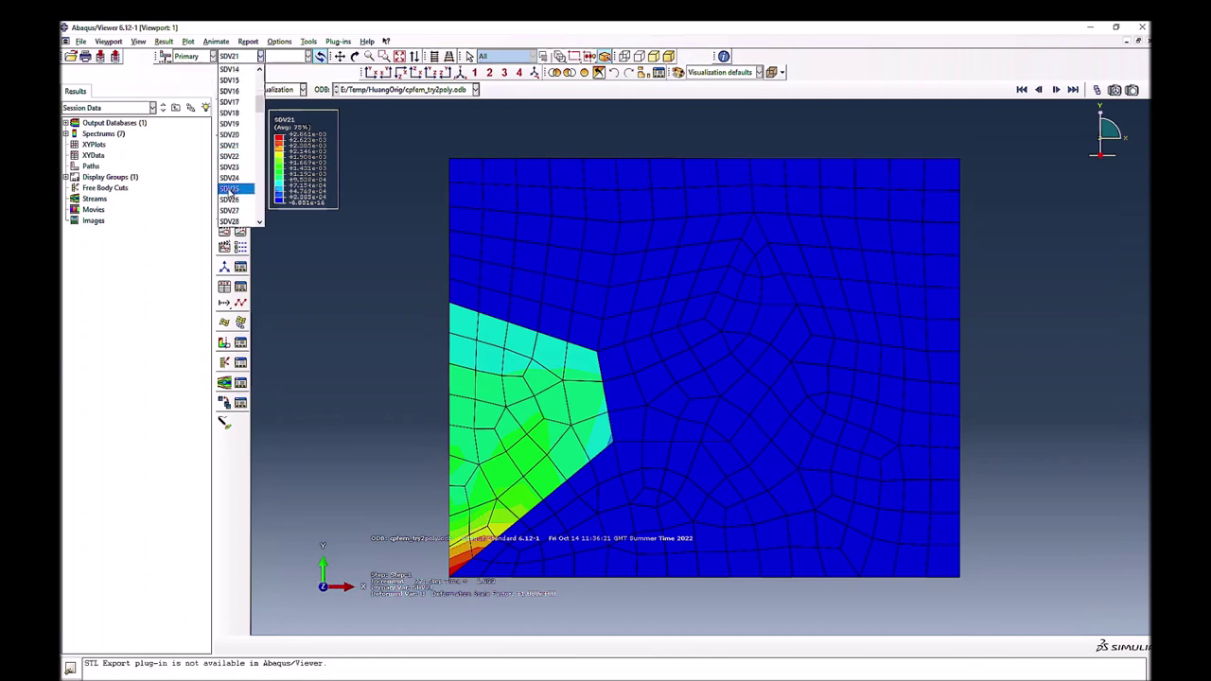
left_click(228, 156)
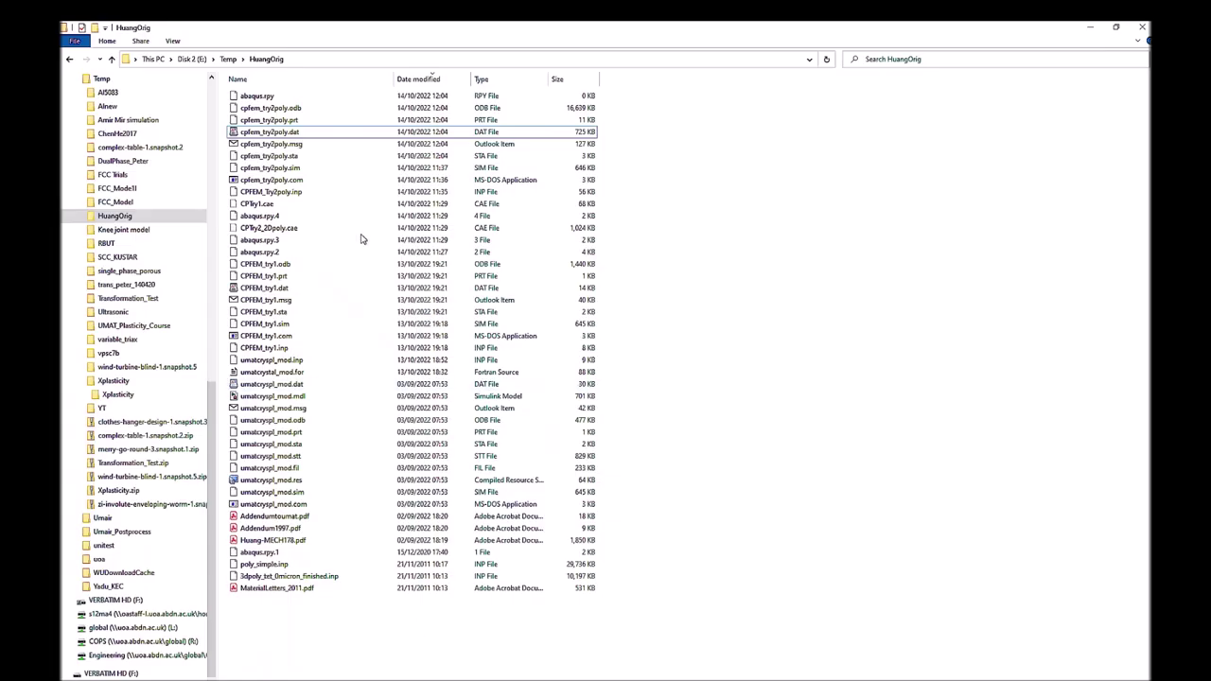
Open cpfem_try2poly.dat in Notepad++ and scroll to the slip system section
right_click(288, 134)
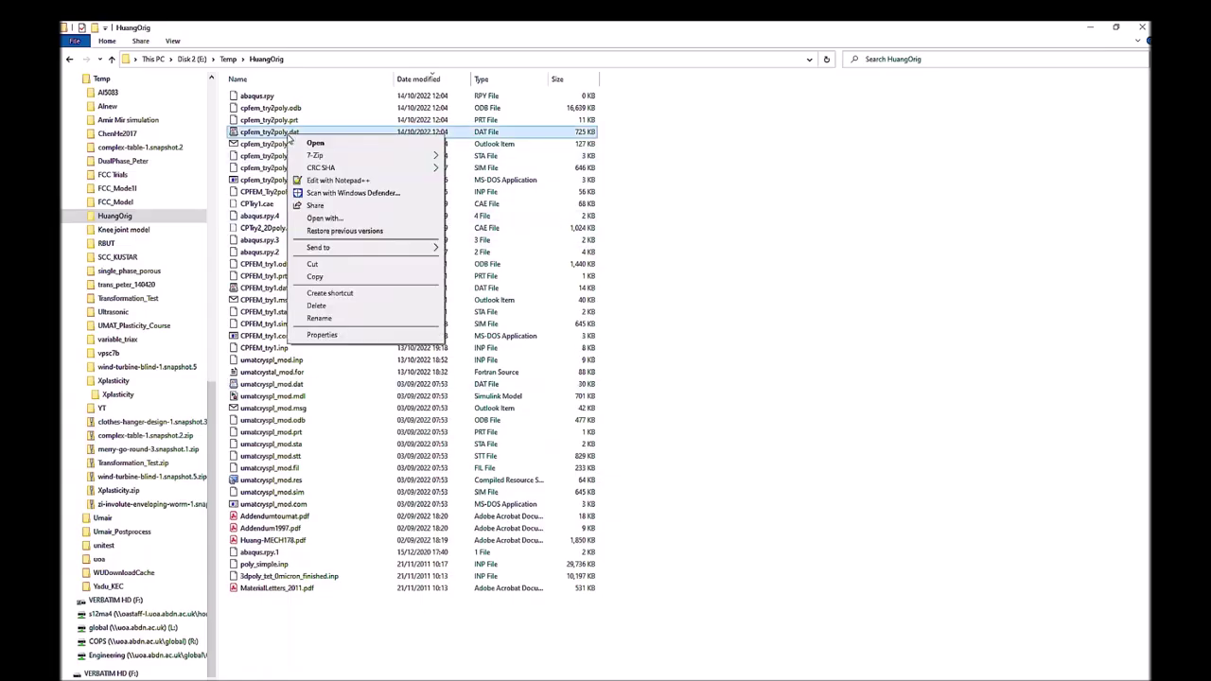
left_click(336, 181)
scroll(383, 241, "down", 20)
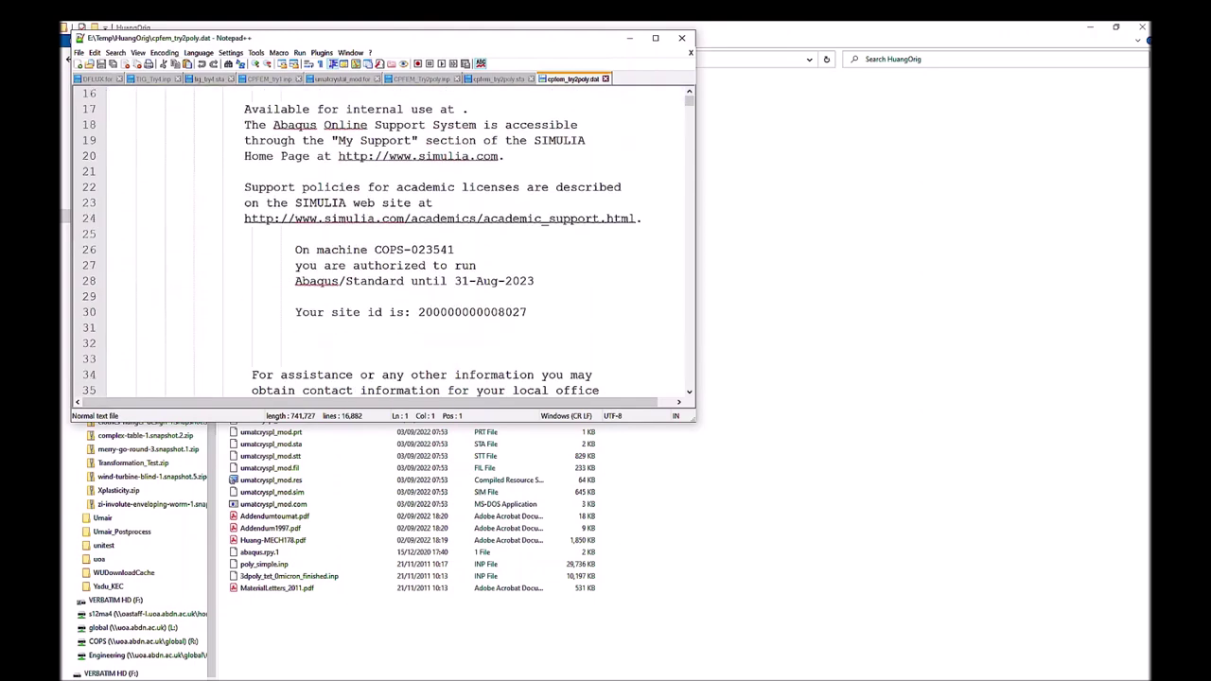
scroll(383, 242, "down", 20)
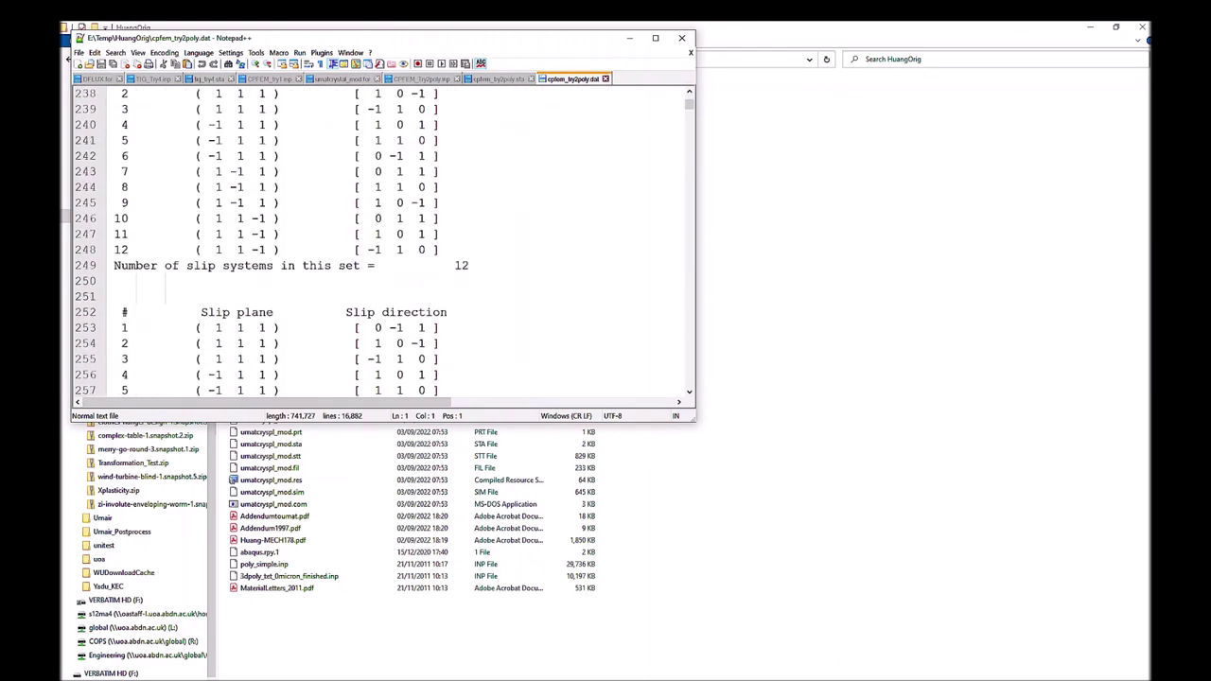
scroll(384, 241, "up", 9)
scroll(383, 242, "down", 2)
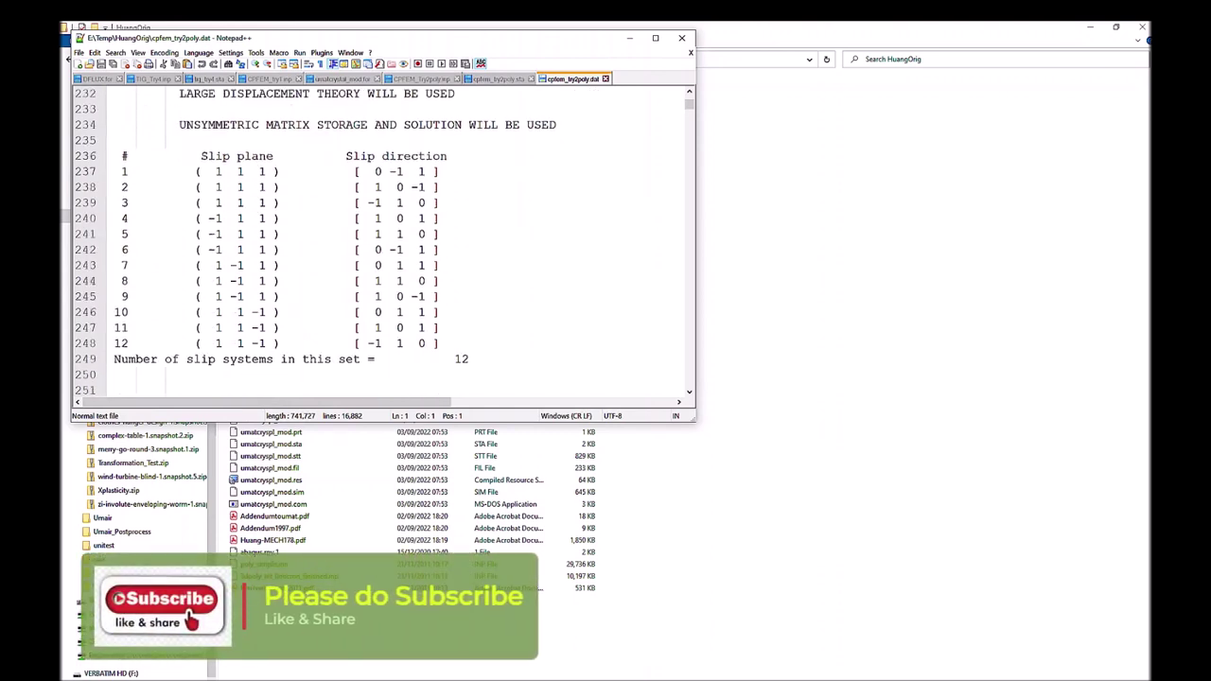
Highlight the slip system count of 12 and the plane and direction rows for systems 1 to 12
double_click(461, 358)
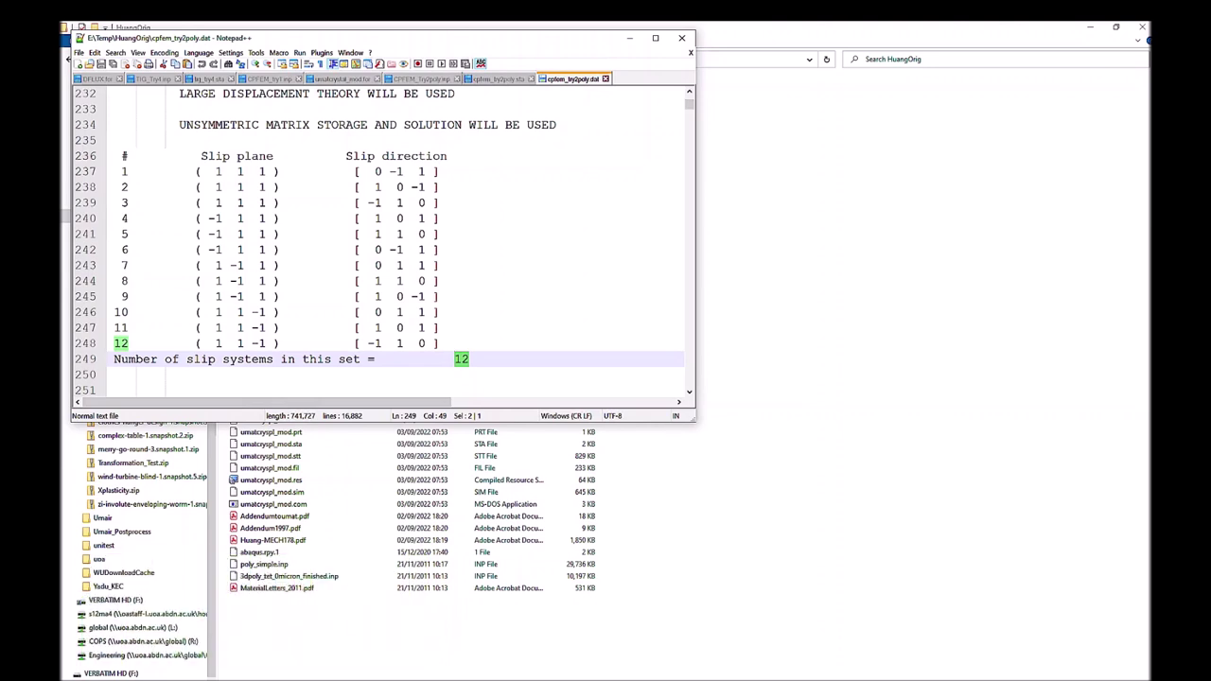
double_click(124, 171)
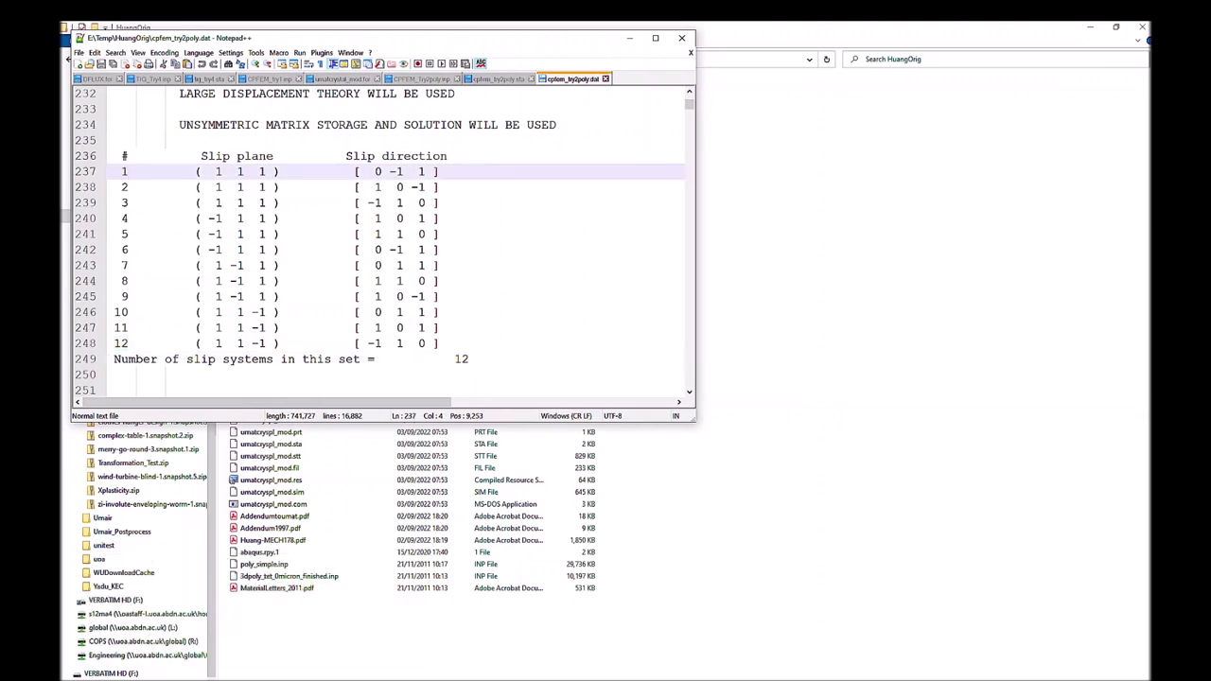
key("Down")
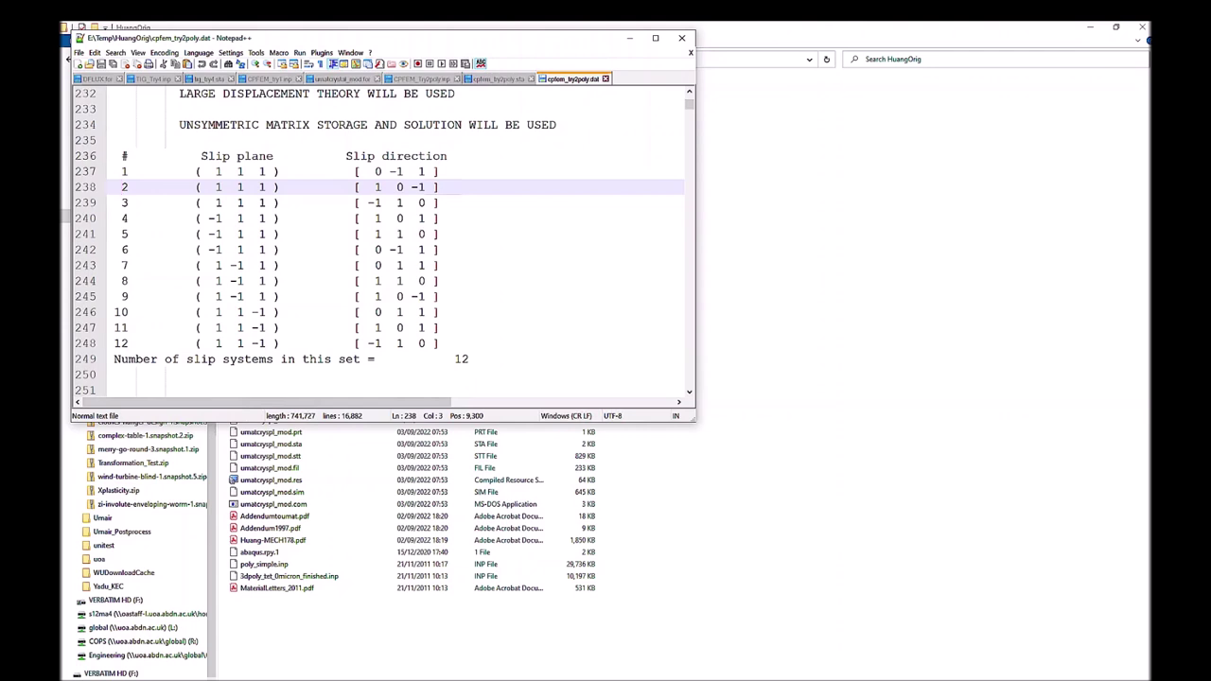
key("Down")
key("Down")
left_click(128, 344)
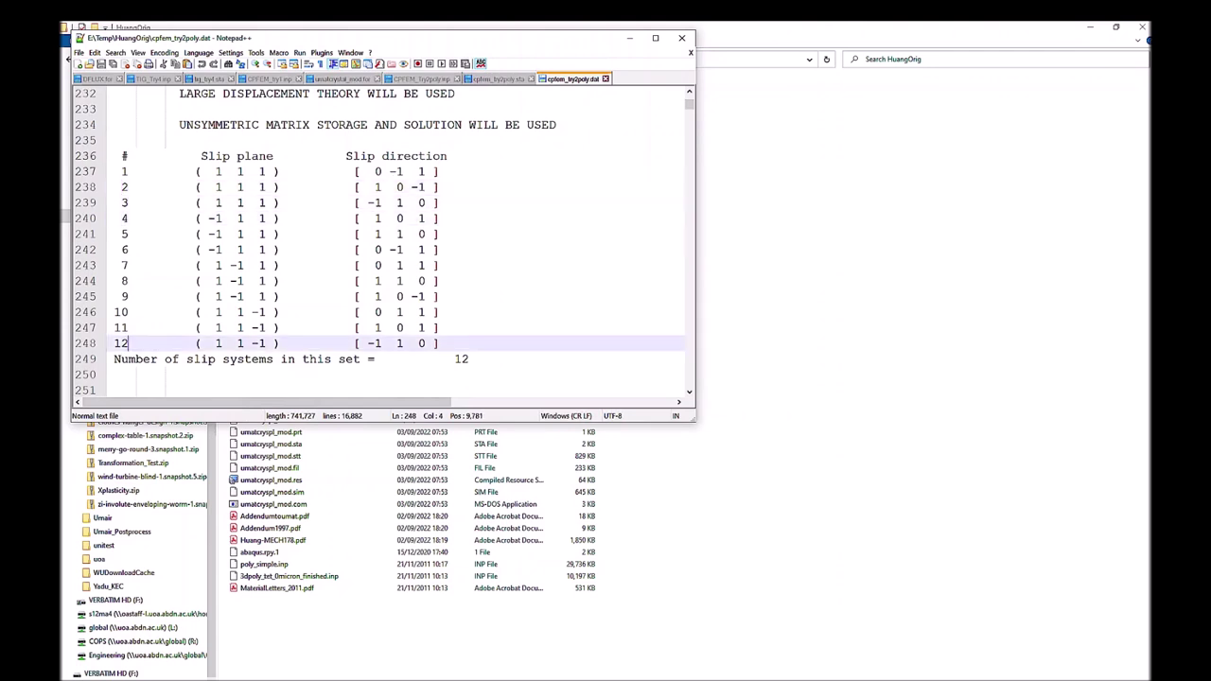
left_click_drag(442, 344, 196, 344)
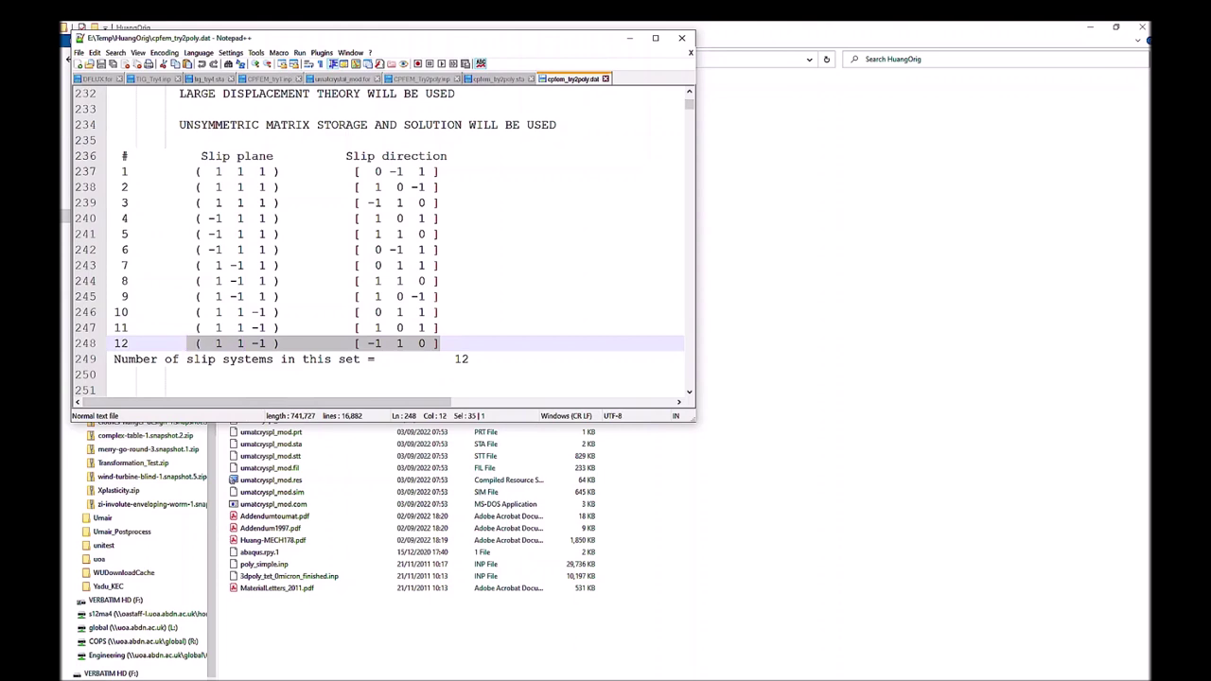
double_click(121, 344)
left_click_drag(197, 343, 439, 343)
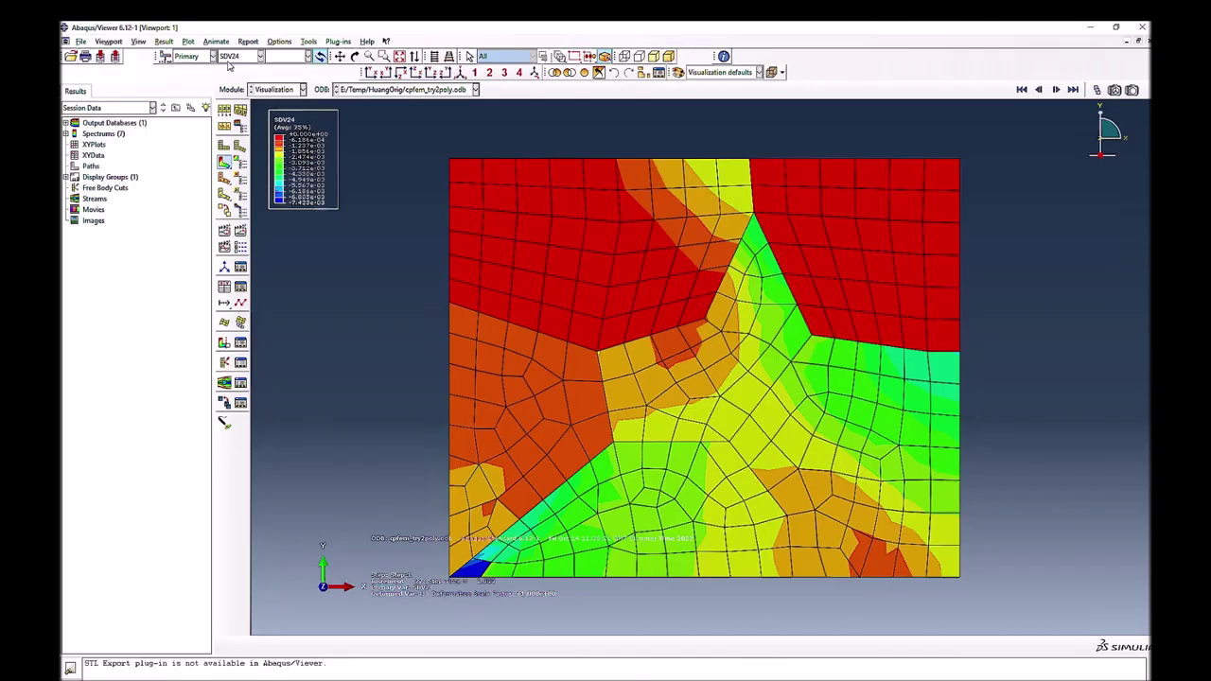
Browse the field output list down to the SDV80s, then return to the HuangOrig folder
left_click(256, 57)
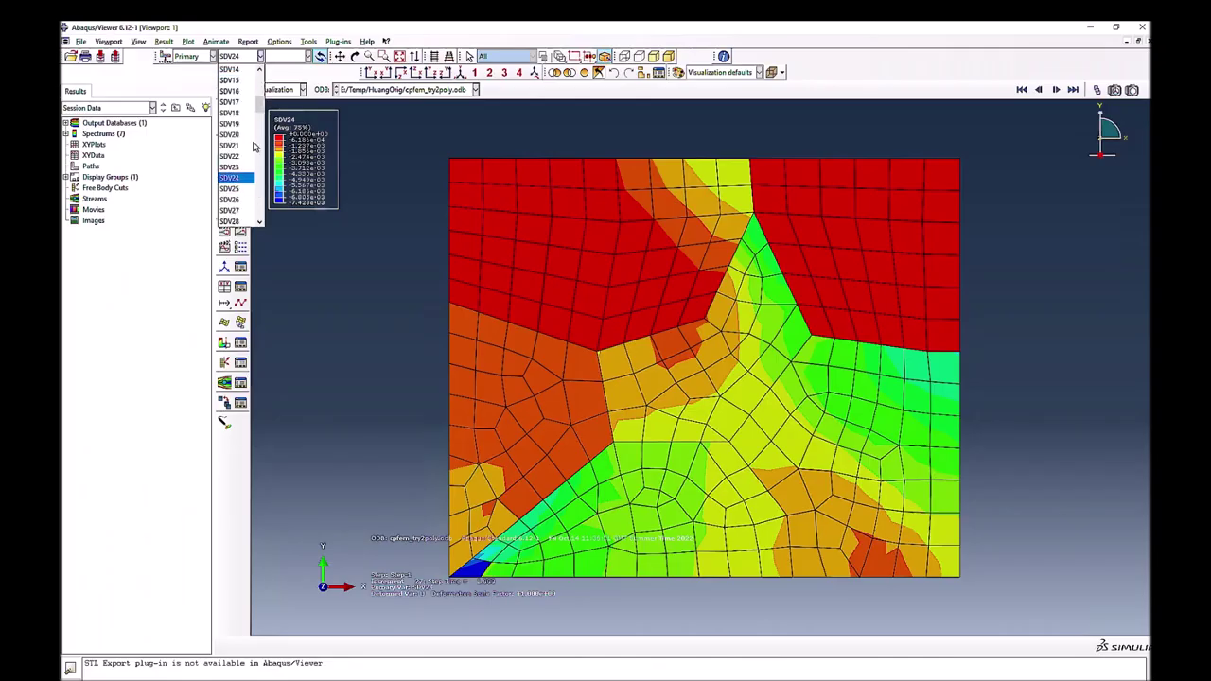
left_click_drag(260, 111, 258, 181)
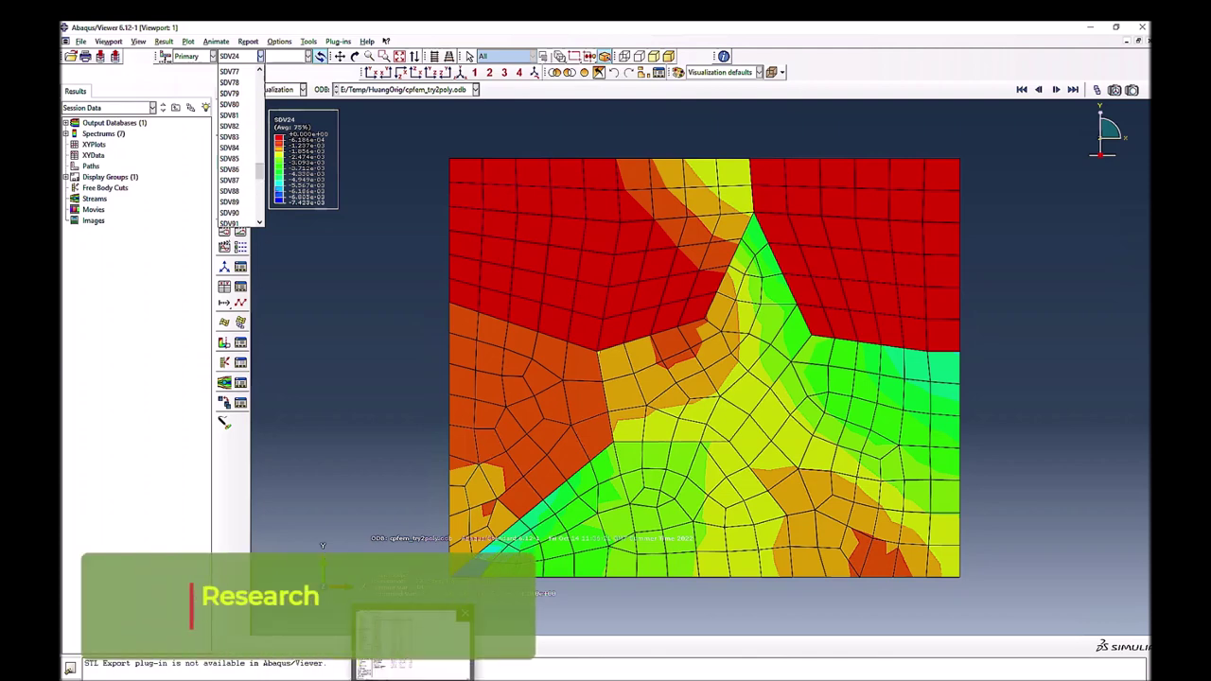
left_click(411, 653)
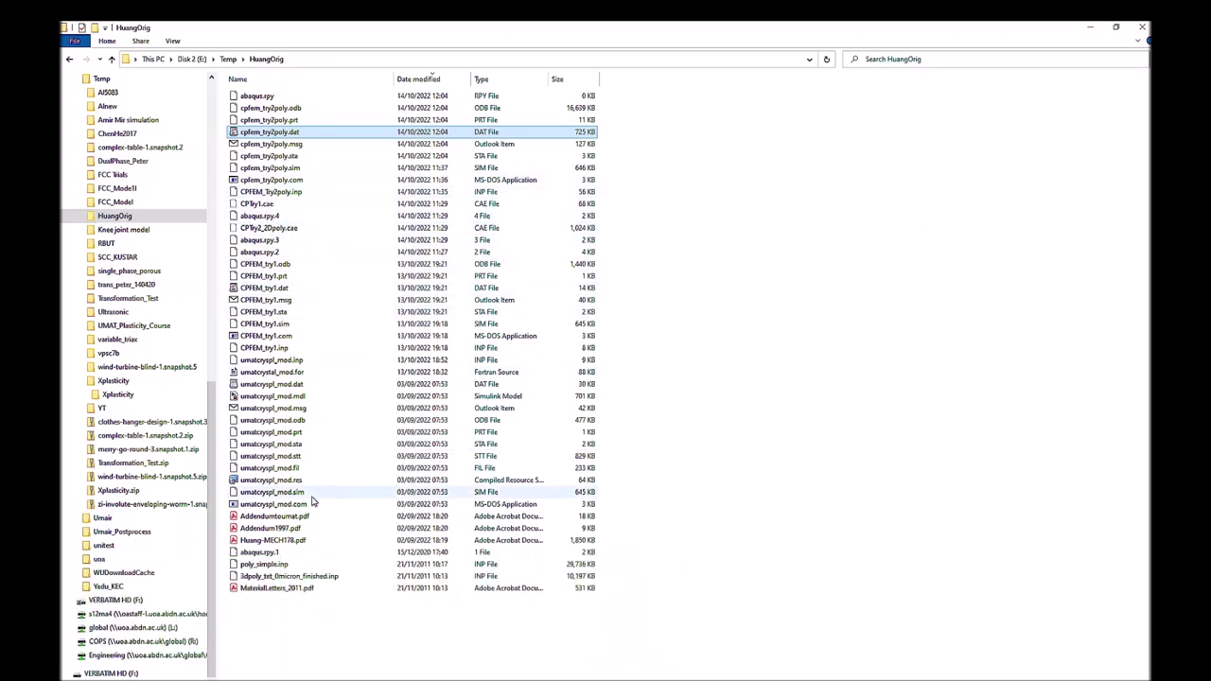
In umatcrystal_mod.for's STATEV comments, select the 'total cumulative shear strain' entry on line 261
double_click(270, 132)
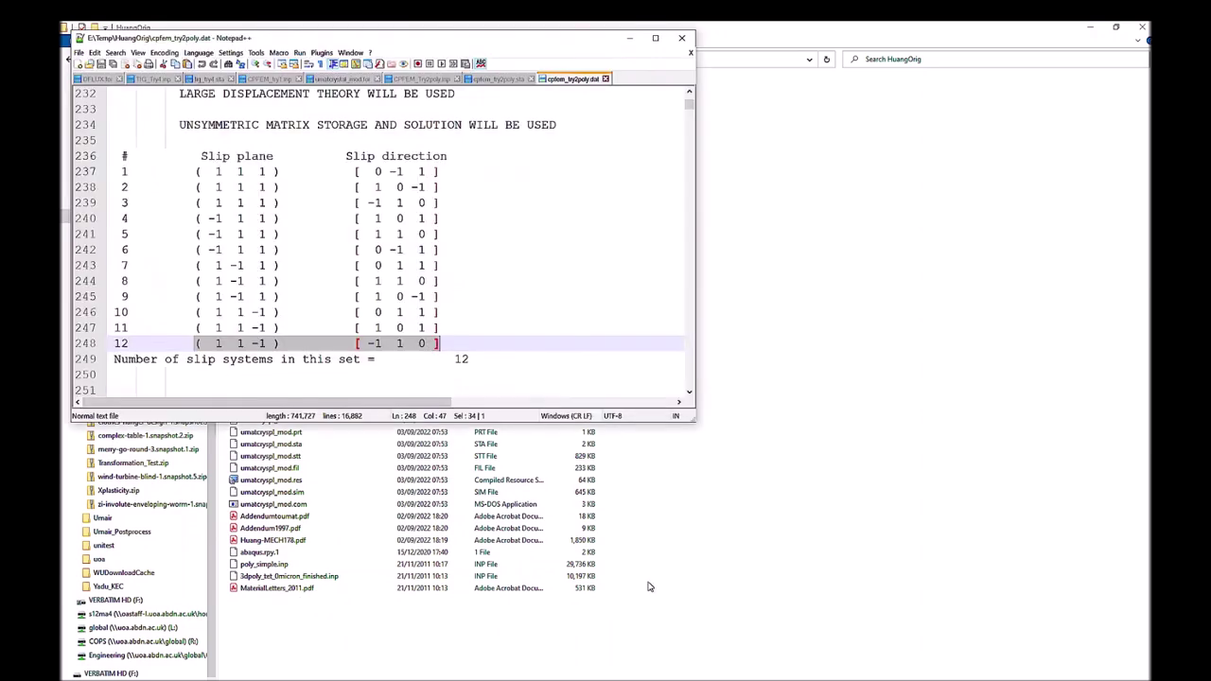
left_click(343, 78)
scroll(378, 246, "down", 6)
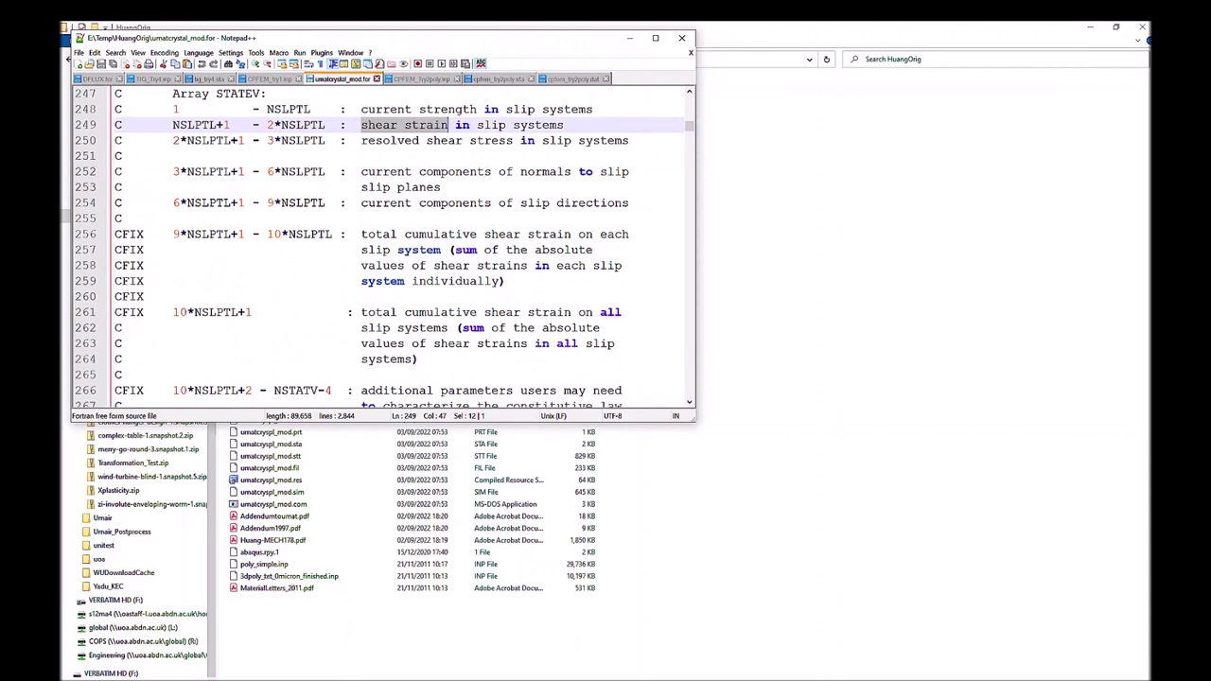
scroll(384, 249, "down", 1)
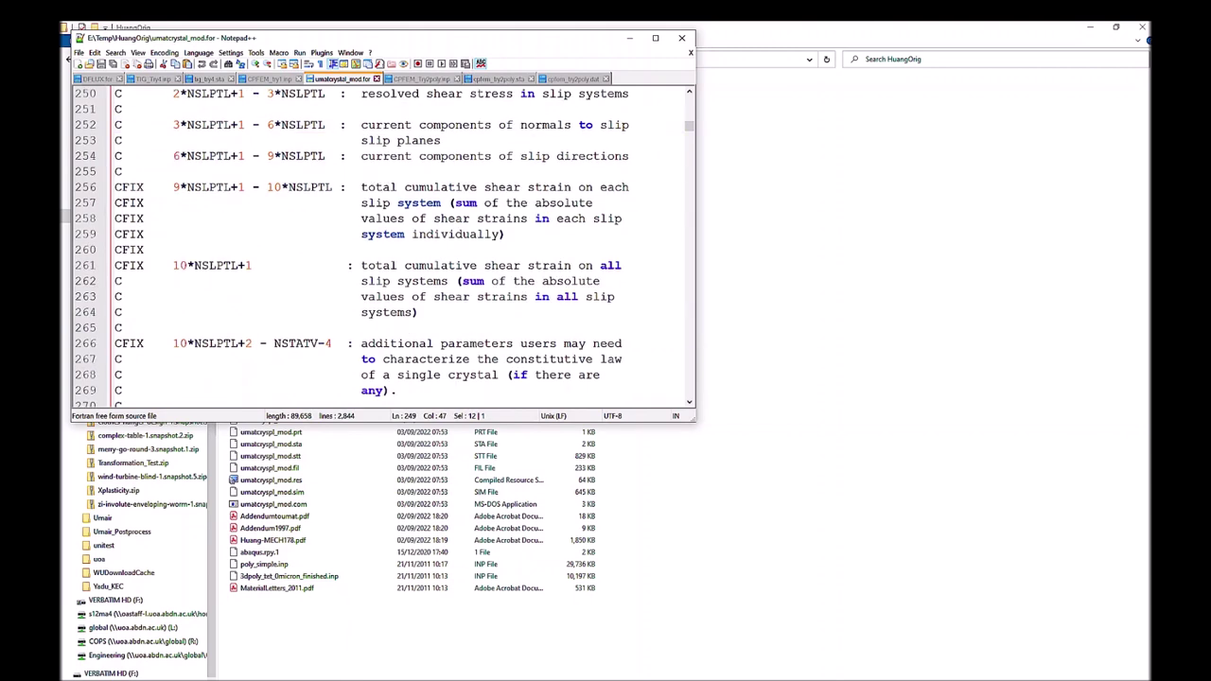
left_click_drag(368, 266, 565, 270)
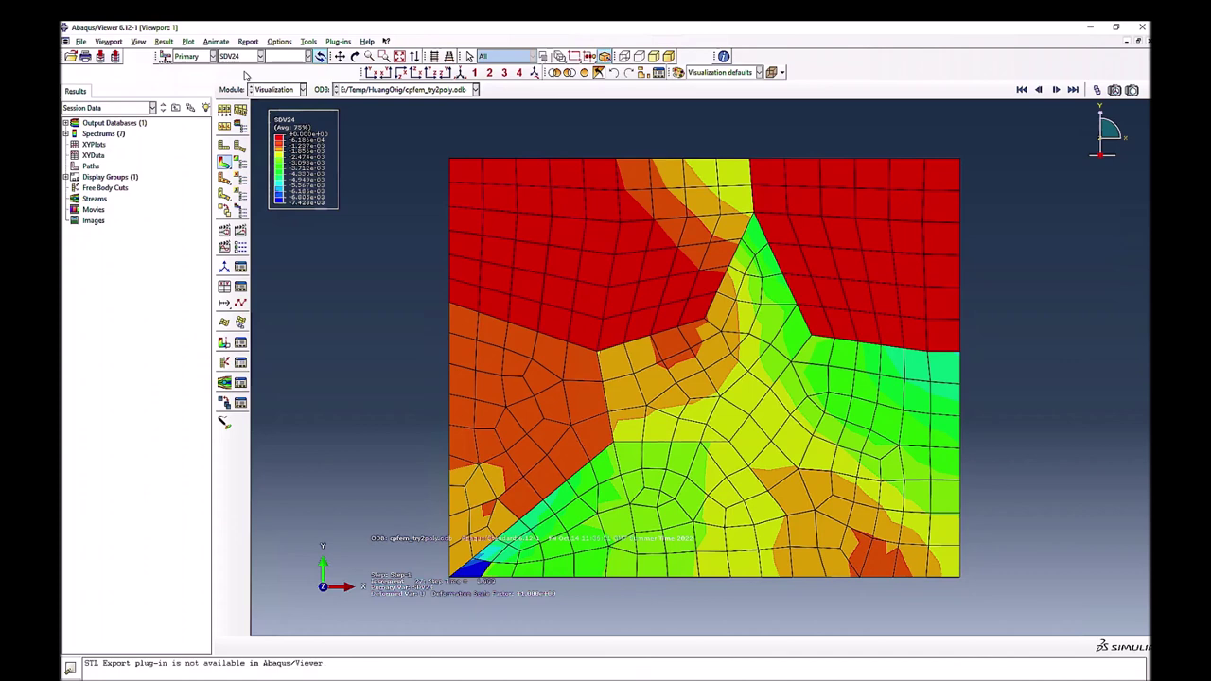
Contour SDV121, the total cumulative shear strain, over the six-grain mesh
left_click(249, 56)
scroll(243, 142, "down", 12)
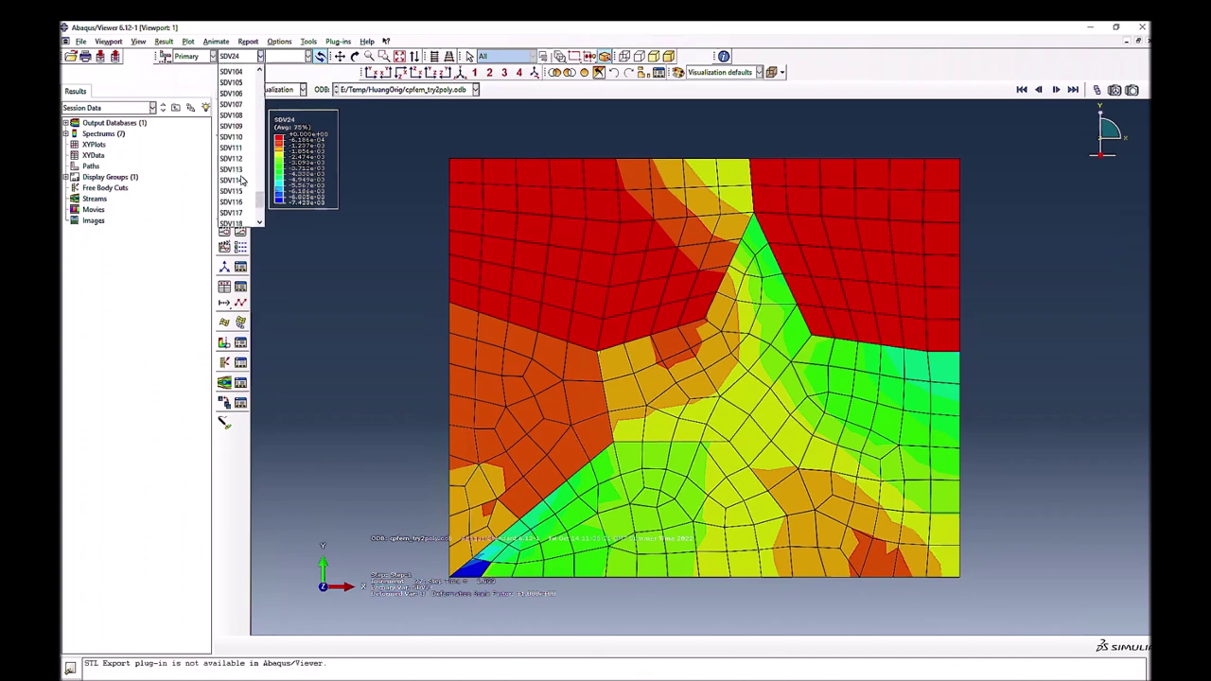
left_click(235, 166)
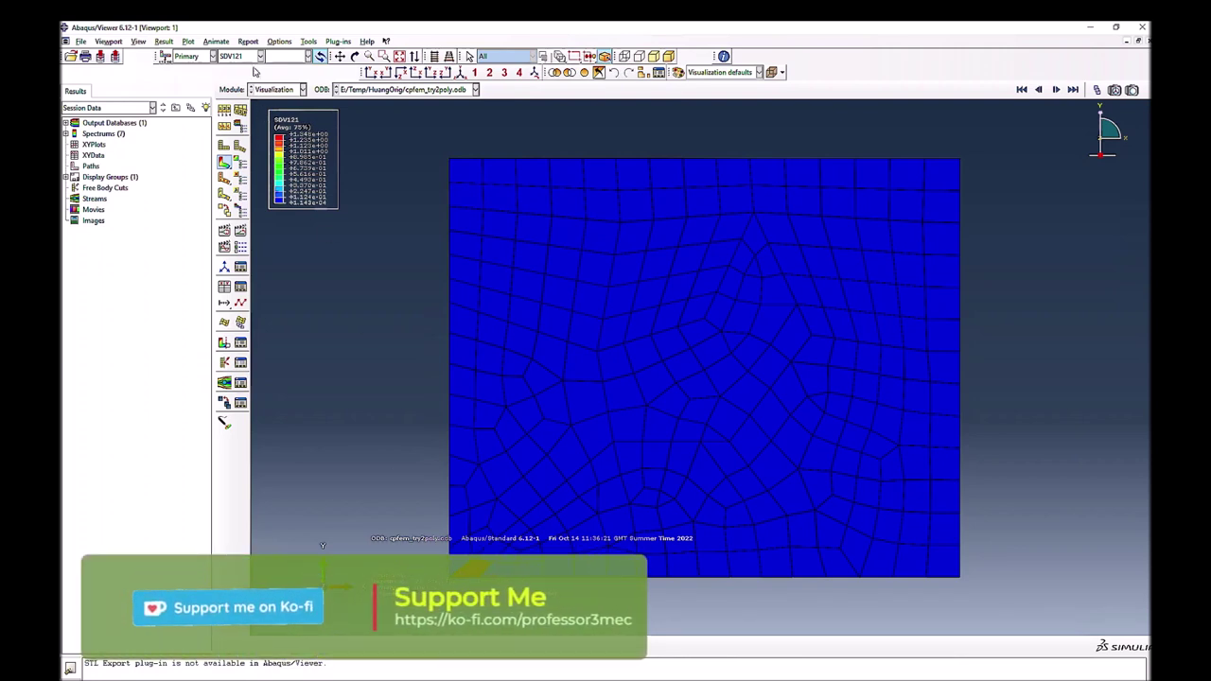
Set user-specified contour limits of minimum 0 and maximum 0.01 and apply them
left_click(280, 42)
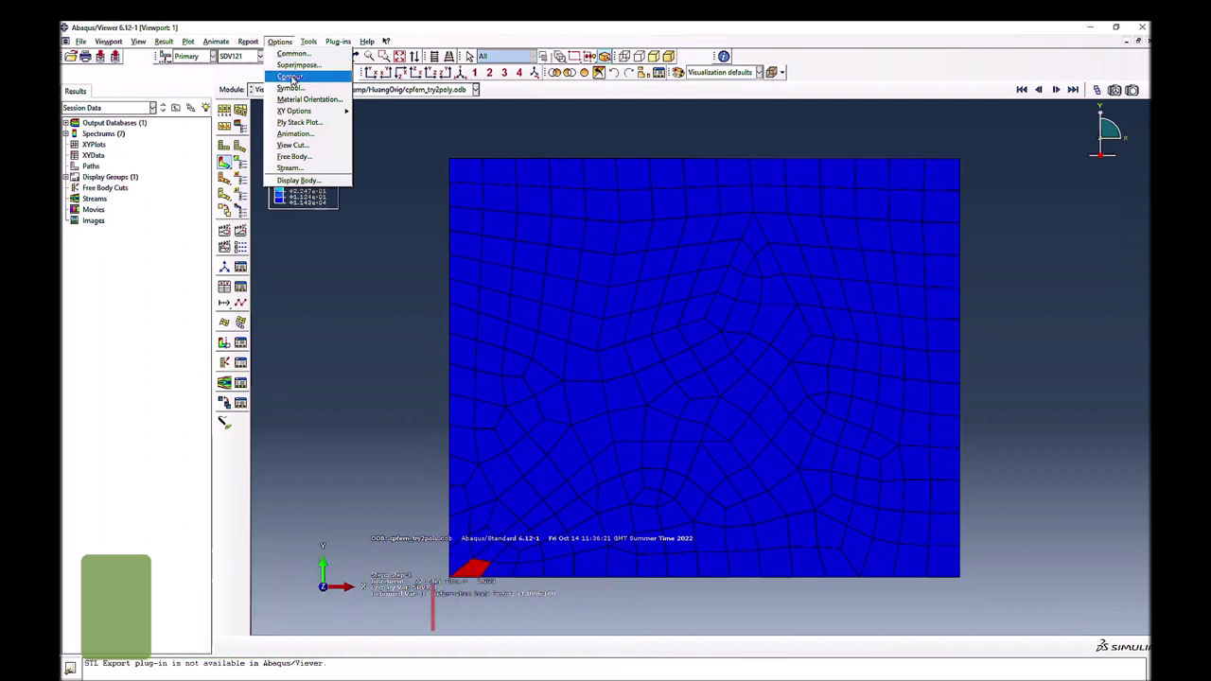
left_click(289, 77)
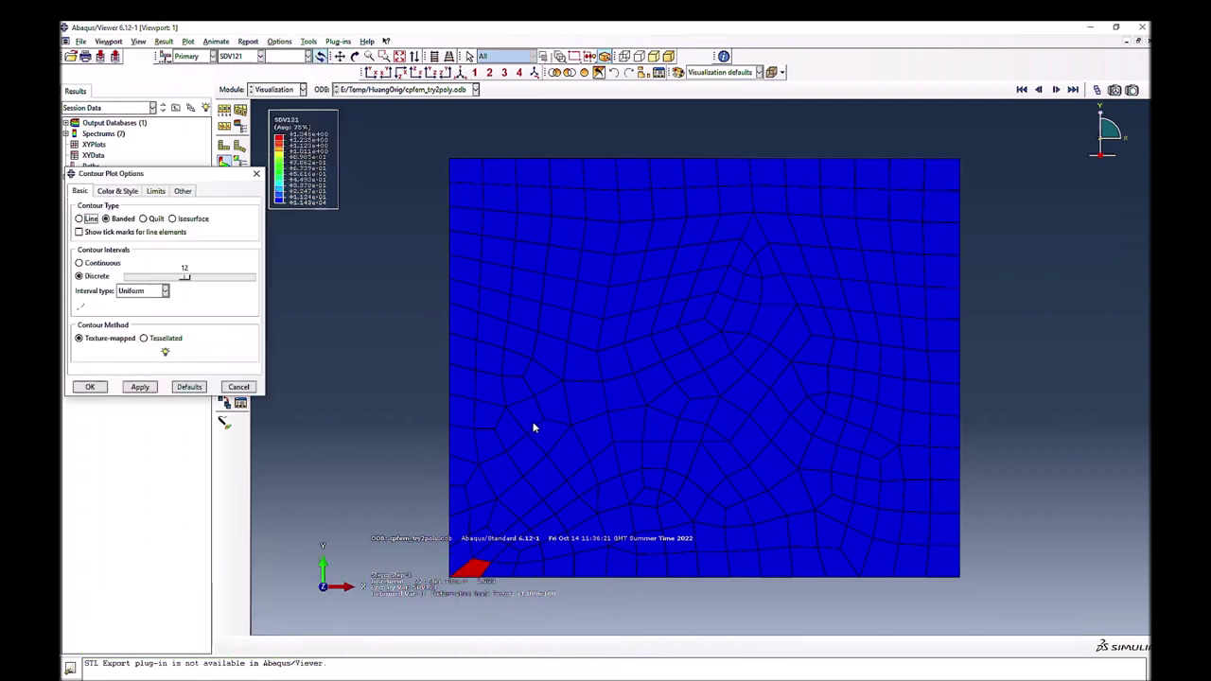
left_click(155, 192)
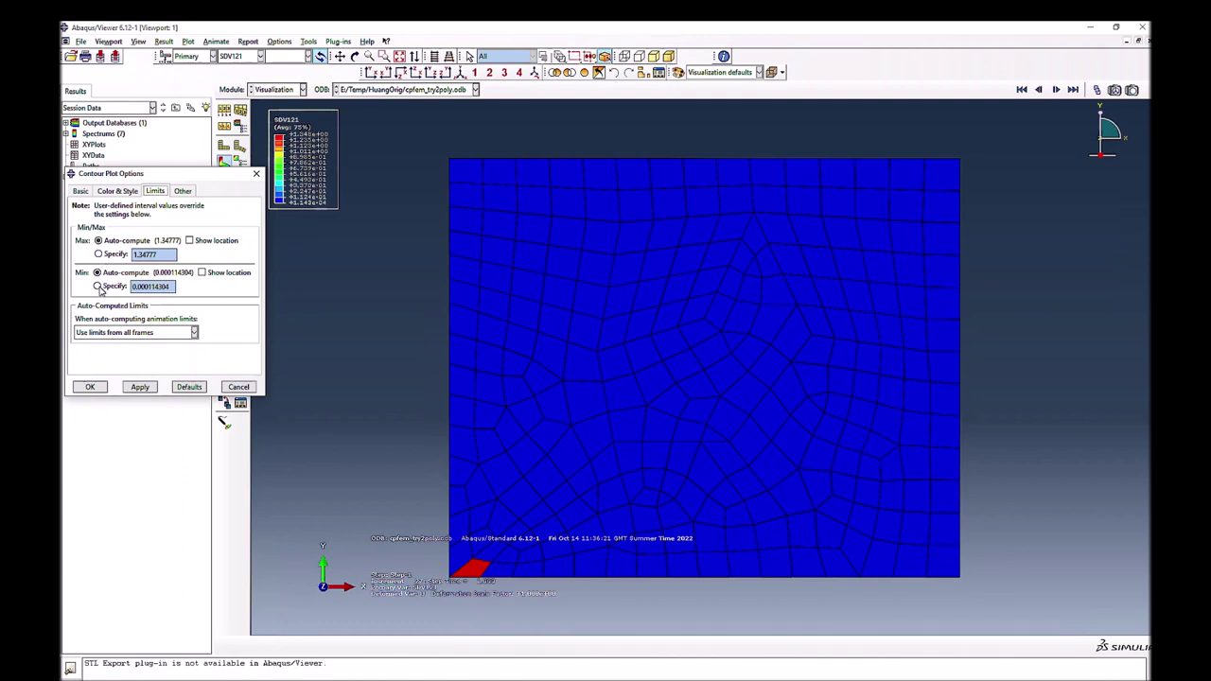
left_click(119, 288)
key("Tab")
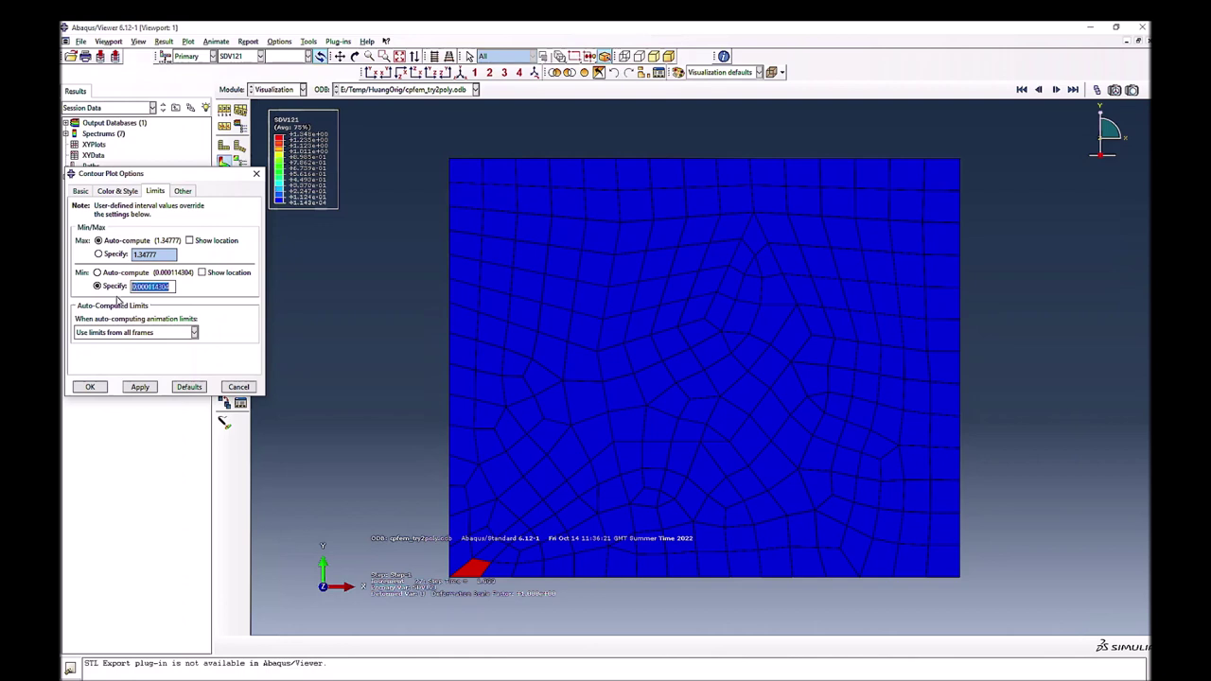
type("0")
left_click(98, 254)
key("Tab")
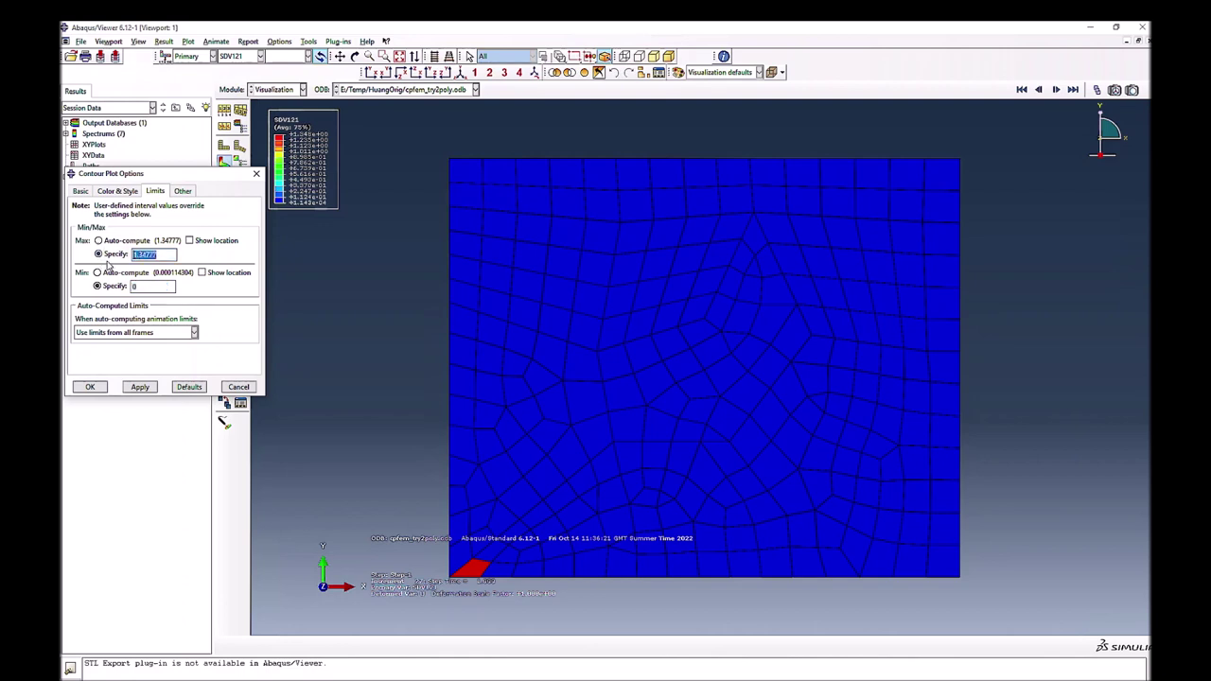
type("0.01")
left_click(140, 387)
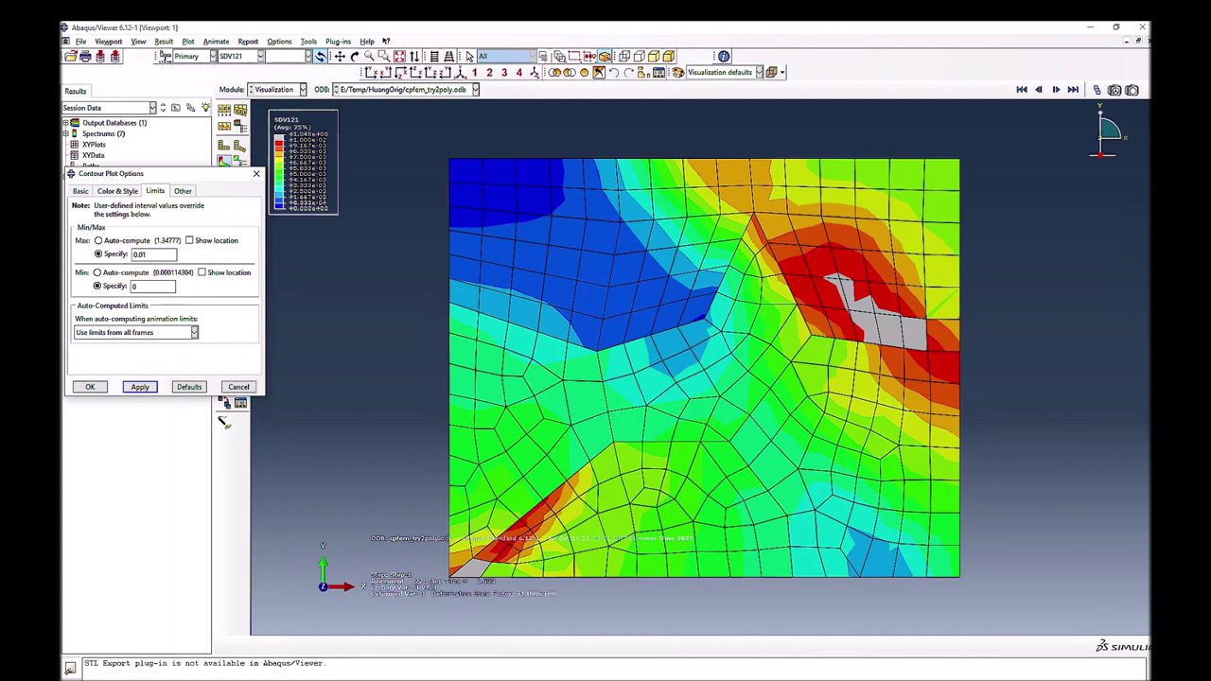
Try a 0.02 maximum, then settle on 0.015 and confirm the limits
left_click_drag(148, 255, 143, 255)
left_click(132, 388)
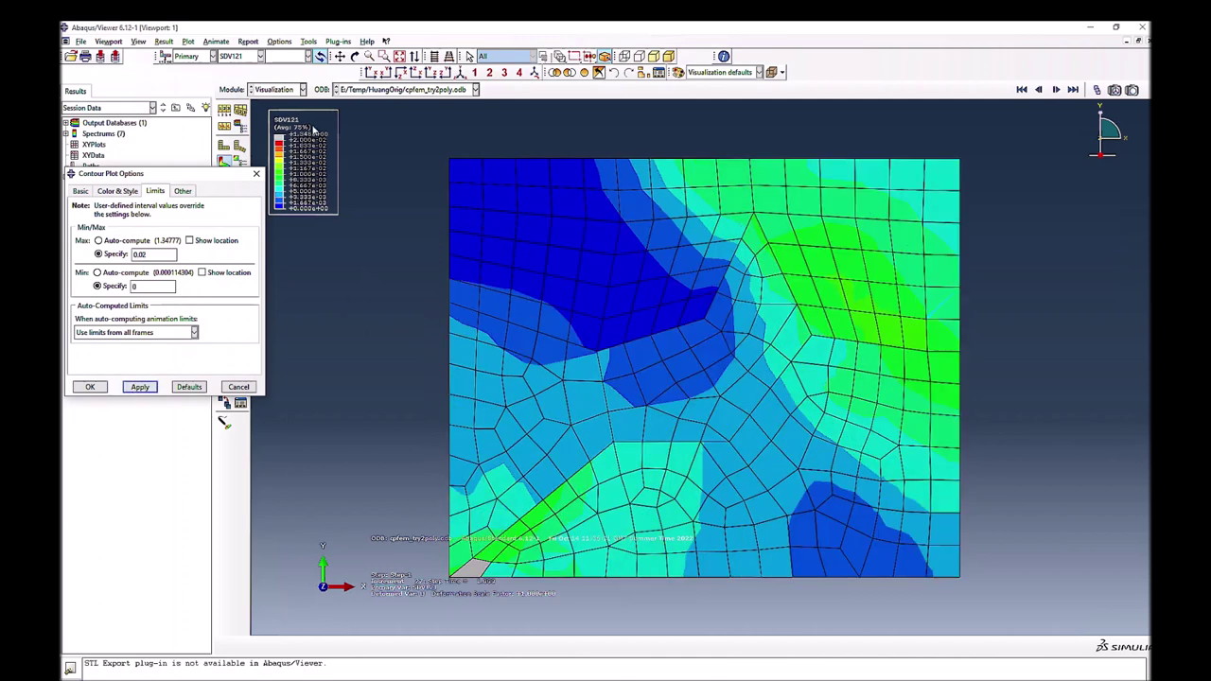
scroll(351, 299, "down", 1)
left_click_drag(148, 255, 143, 255)
type("15")
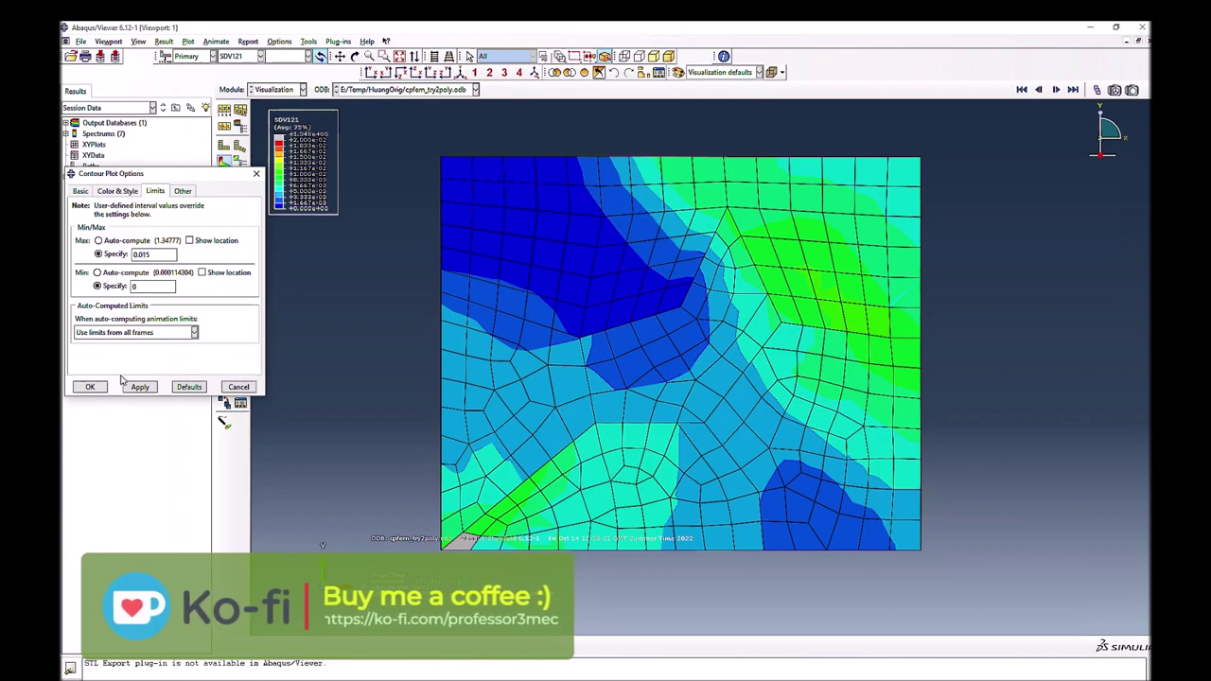
left_click(140, 387)
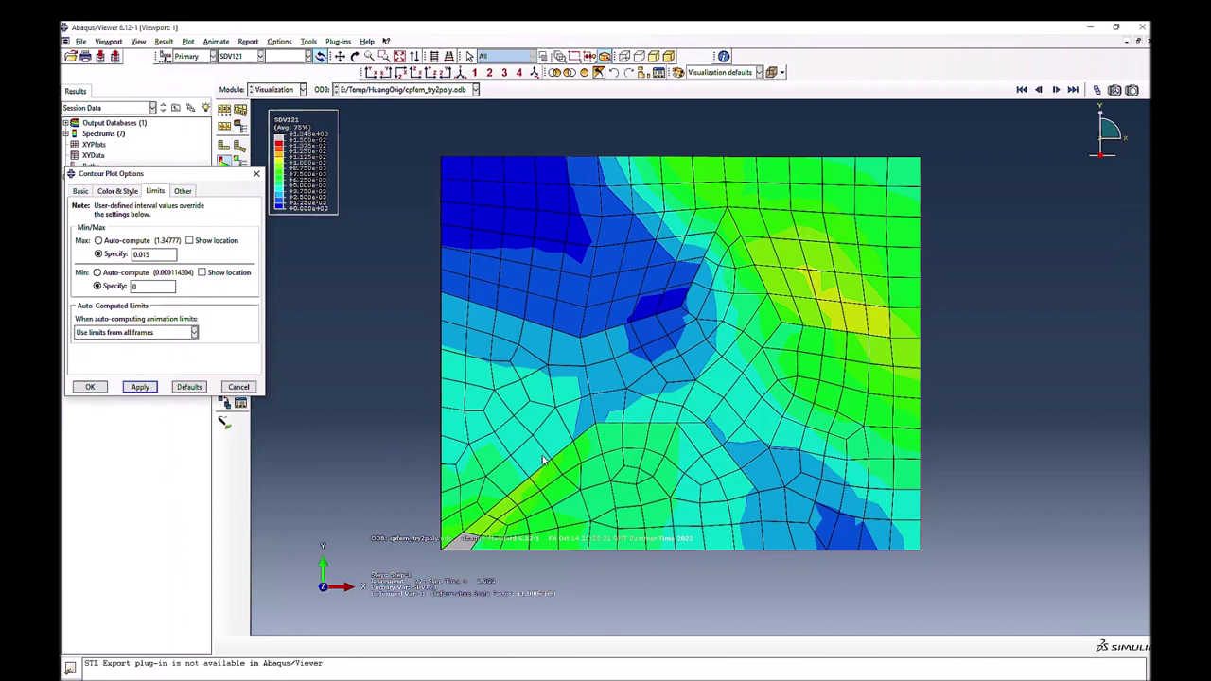
left_click(90, 388)
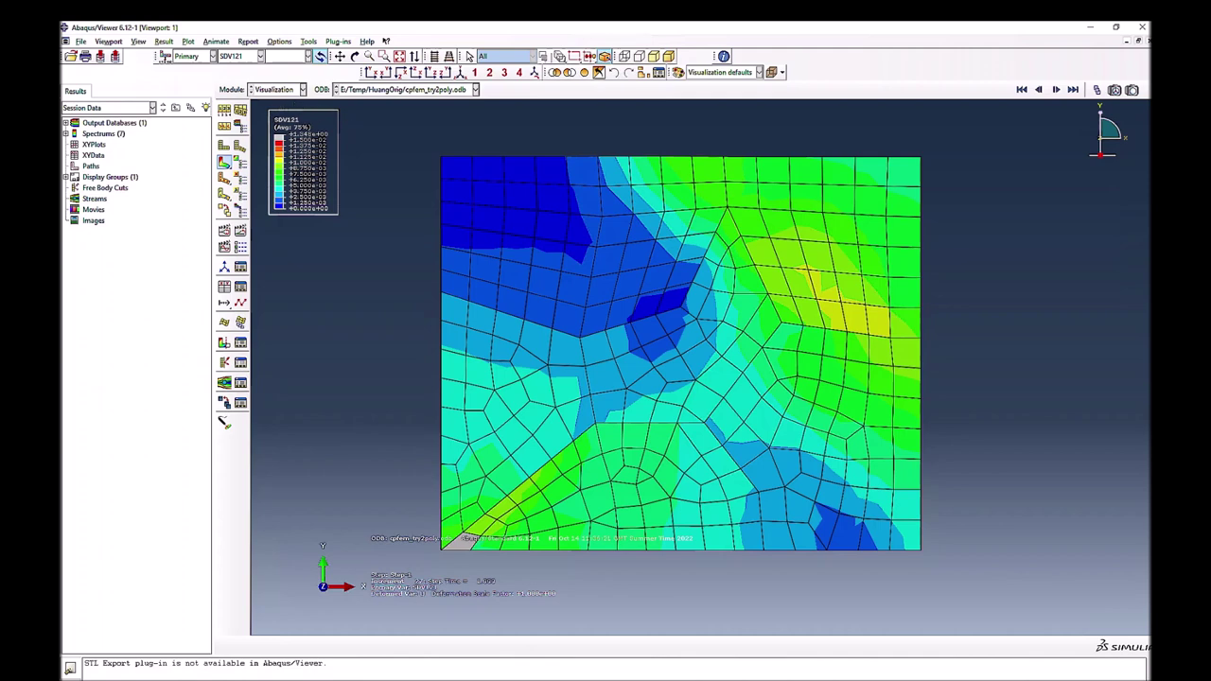
Select the STATEV entries for slip direction and slip plane normal components (lines 252–253)
key("alt+Tab")
scroll(382, 242, "up", 3)
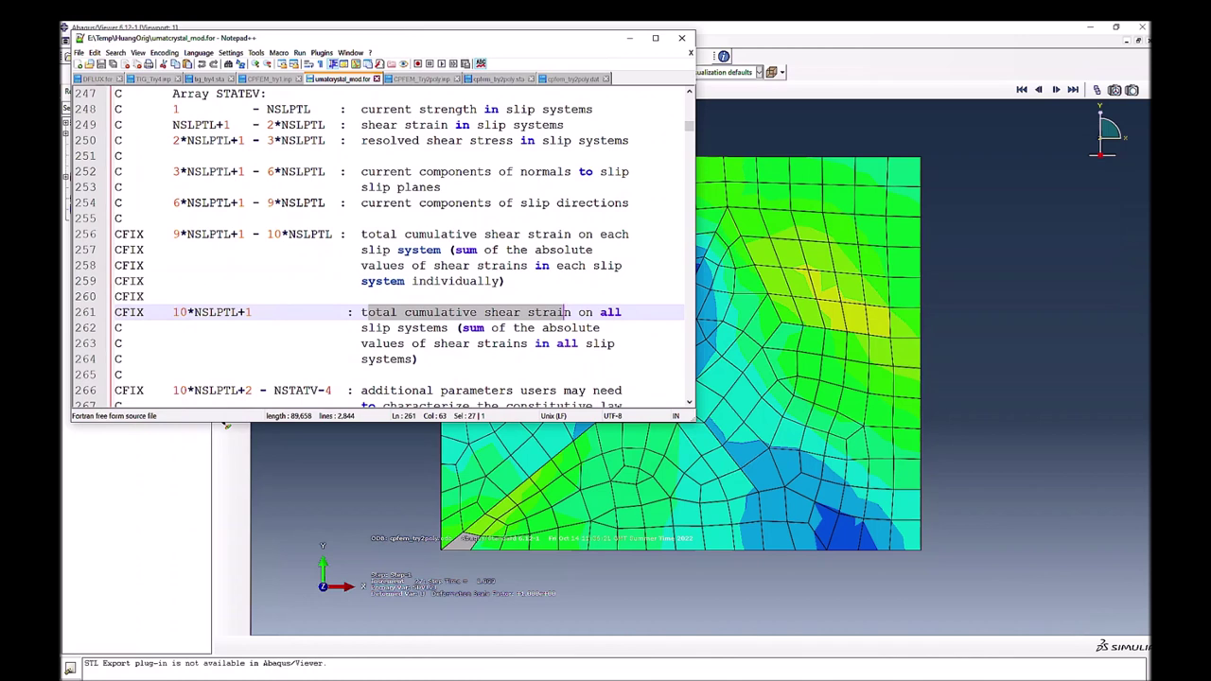
scroll(379, 246, "up", 1)
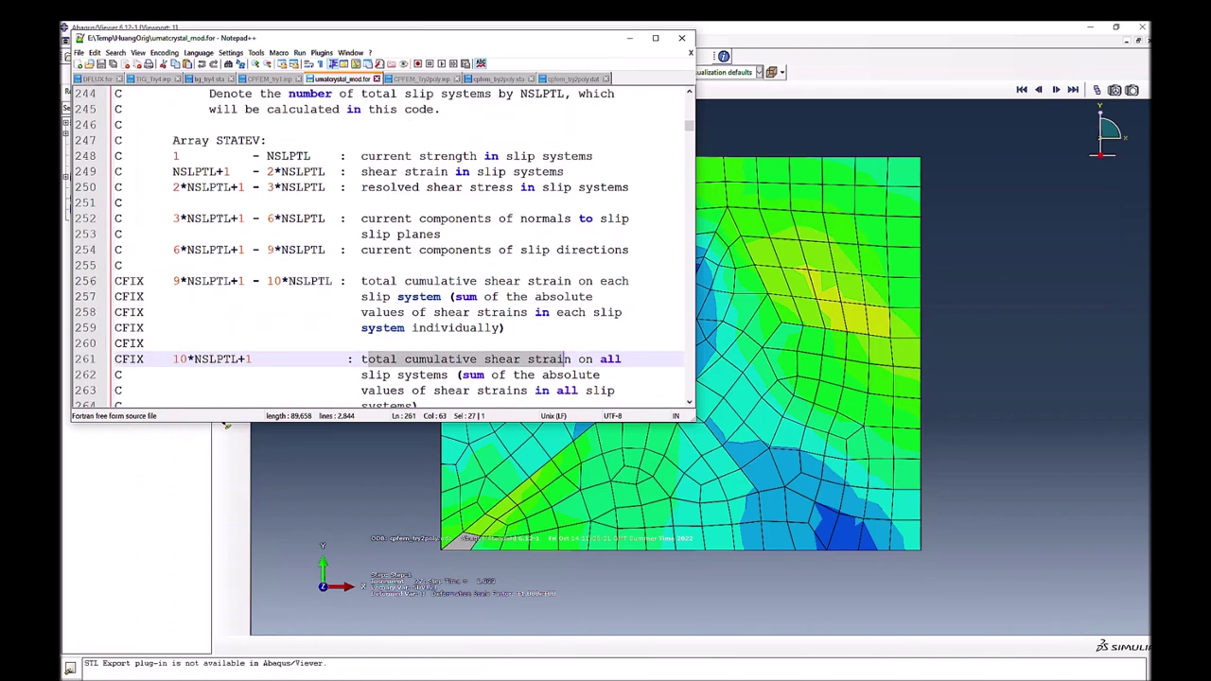
scroll(379, 246, "up", 1)
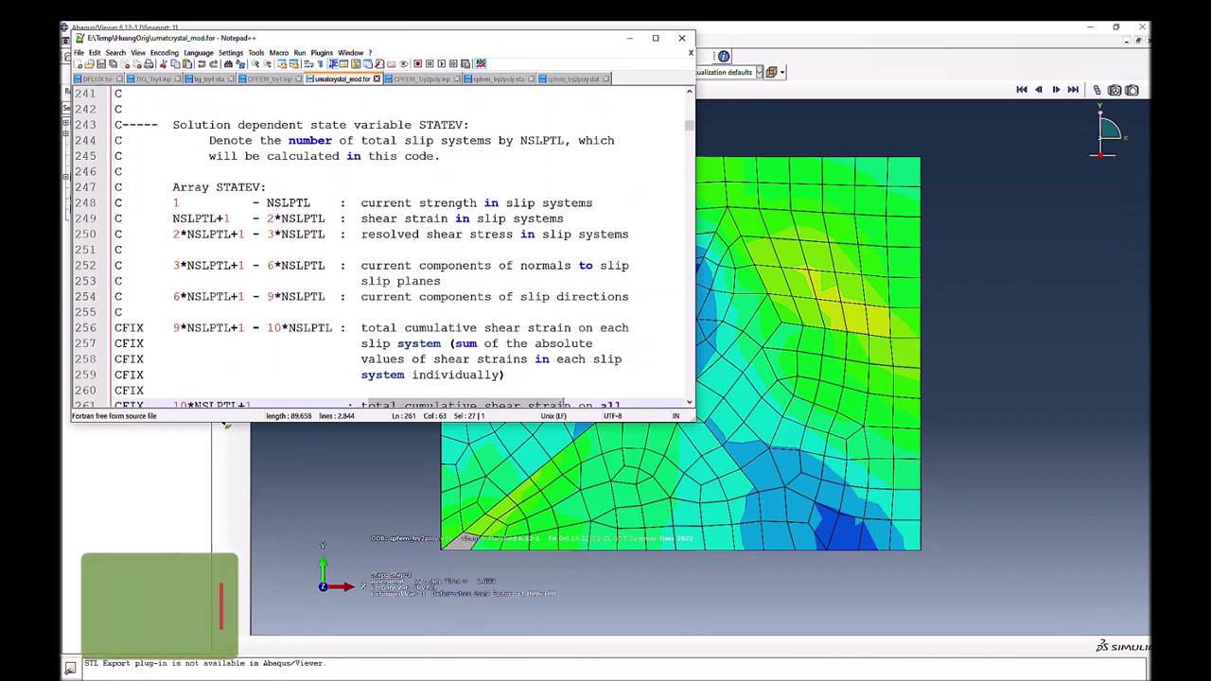
left_click_drag(628, 296, 469, 296)
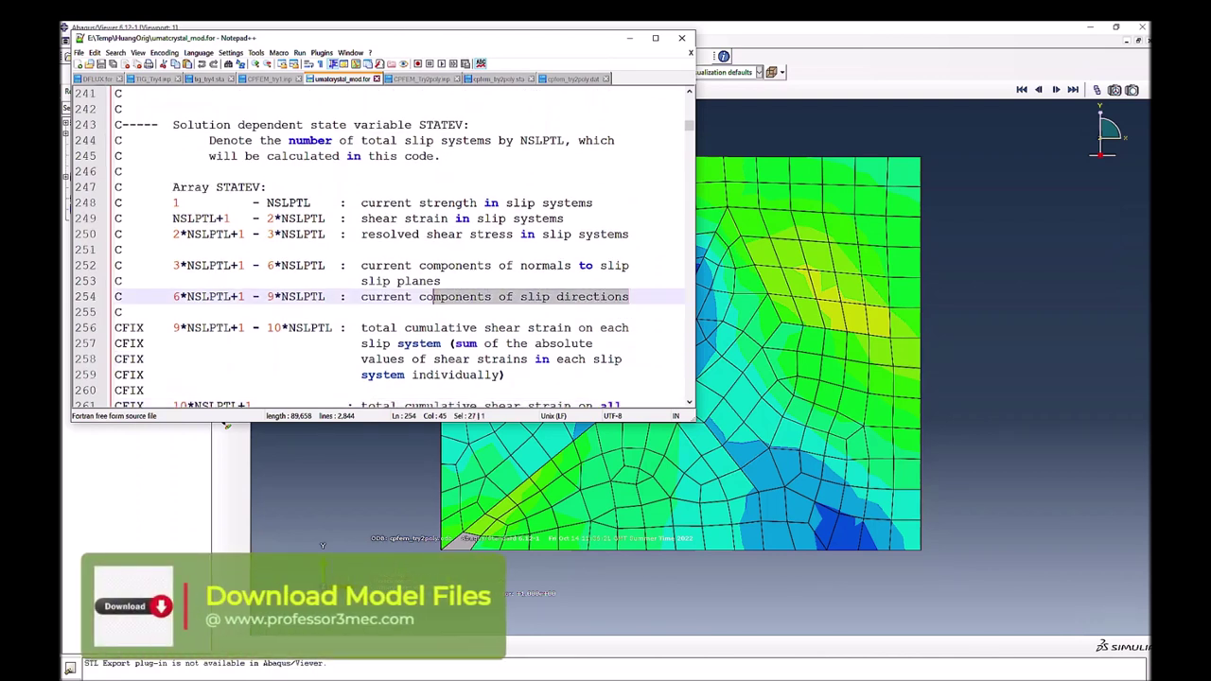
left_click_drag(441, 281, 259, 266)
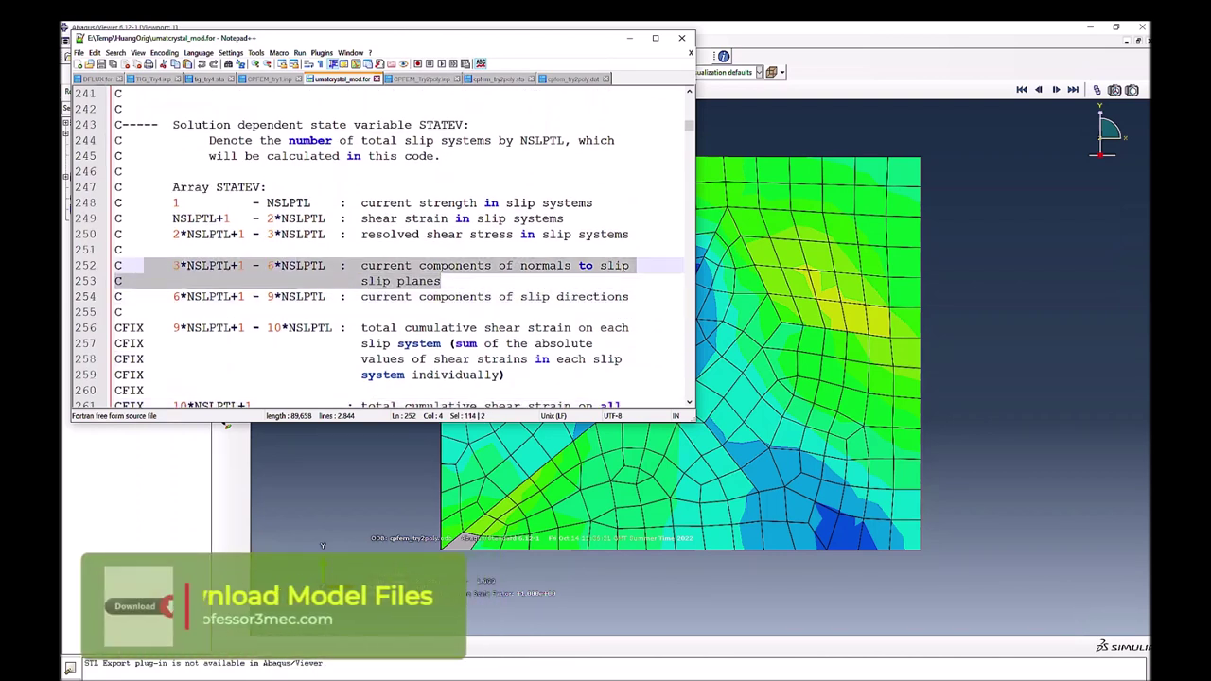
key("shift+Home")
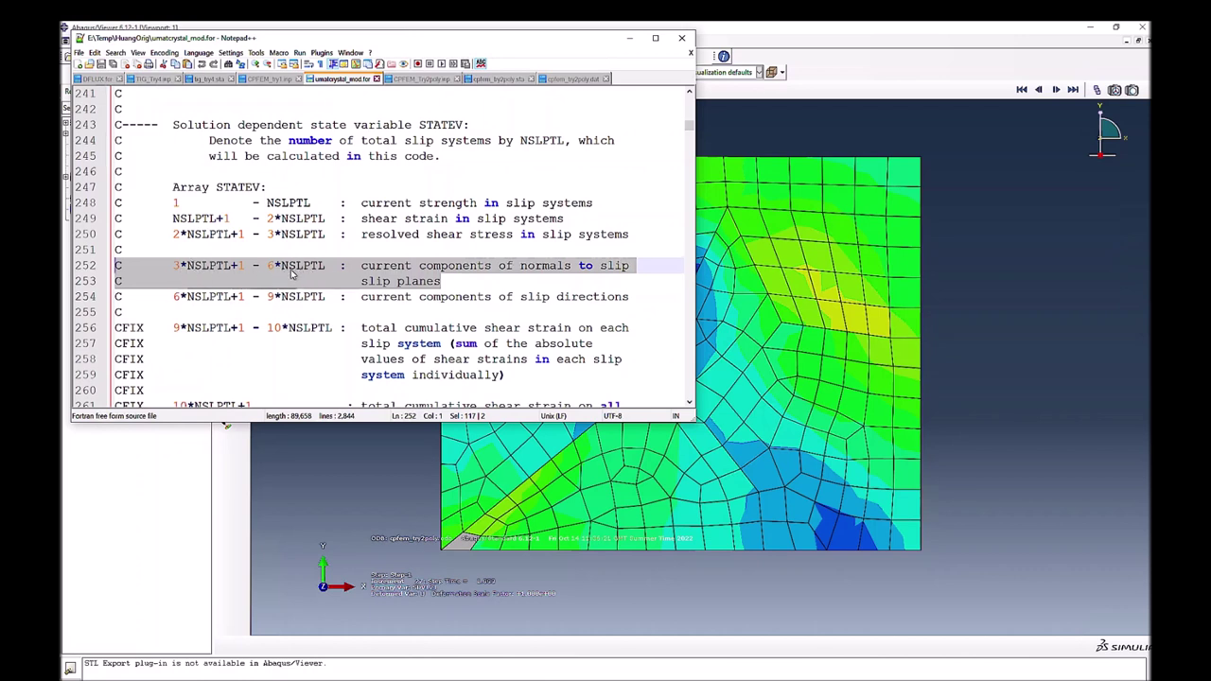
left_click(1024, 360)
Contour SDV67 with automatically computed maximum and minimum contour limits
left_click(246, 60)
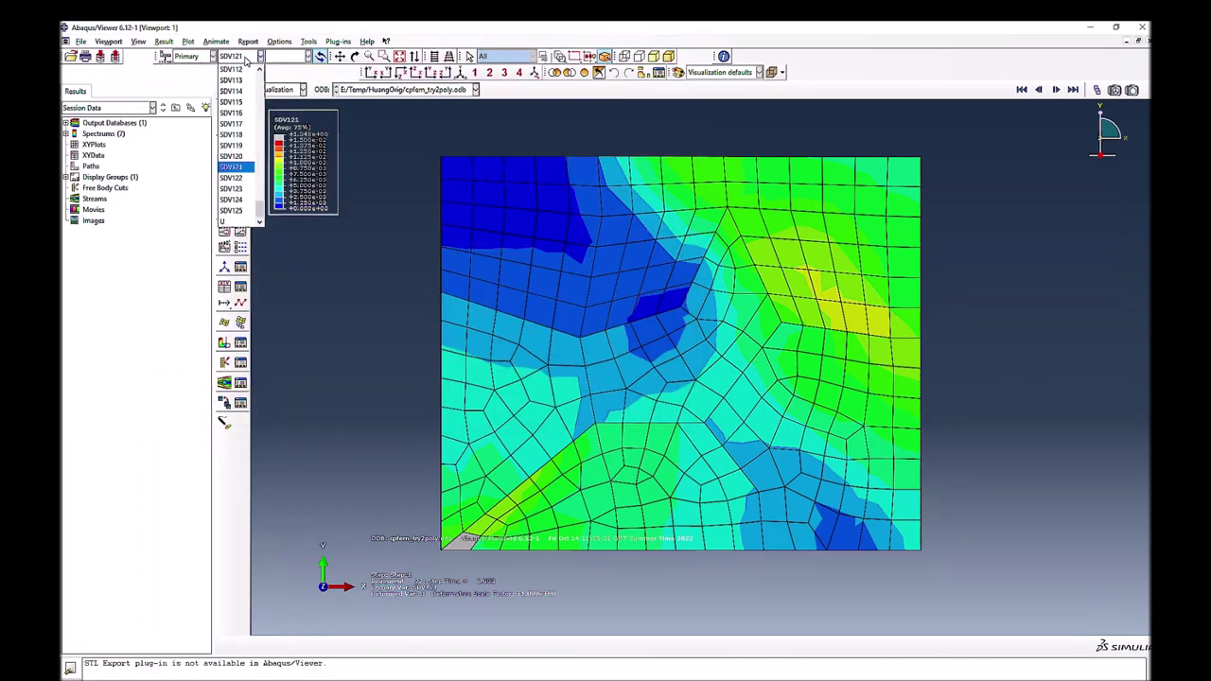
scroll(240, 154, "up", 10)
scroll(241, 154, "up", 4)
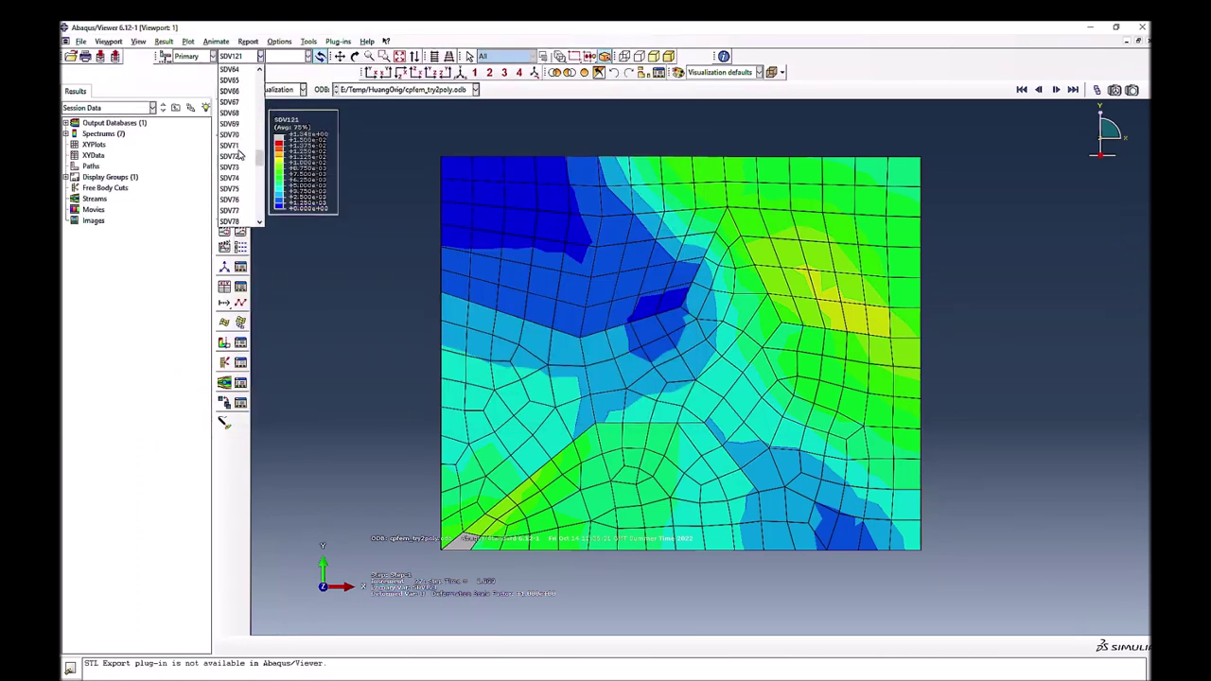
left_click(231, 103)
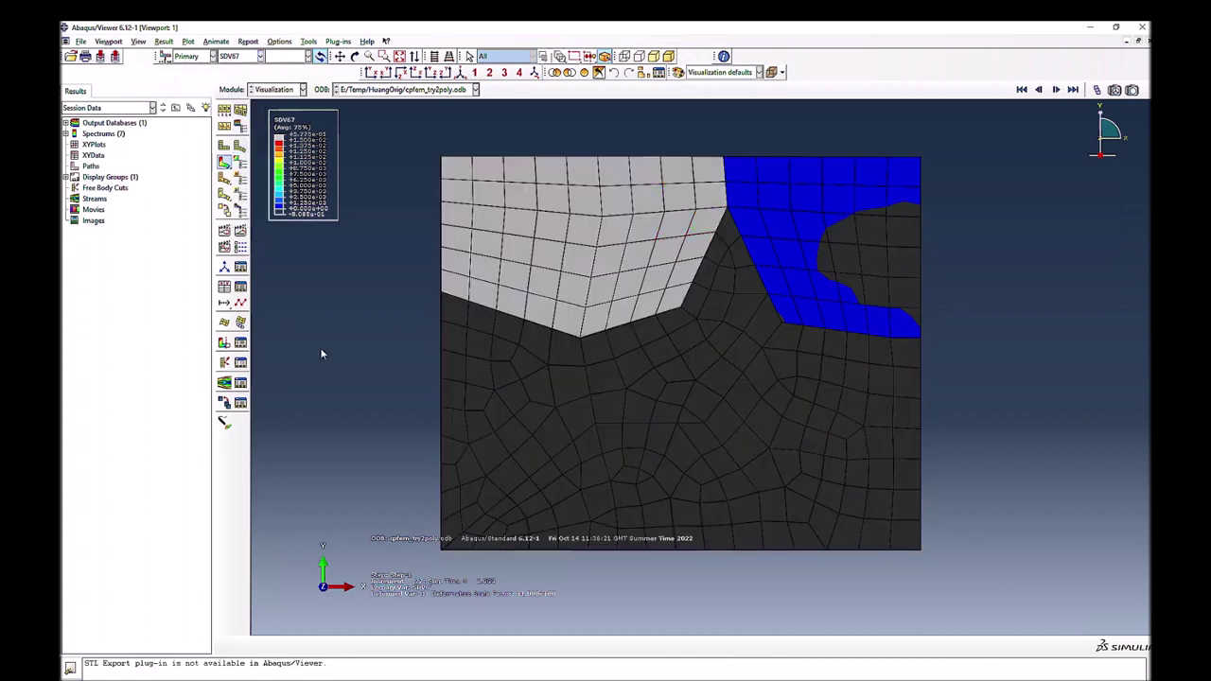
left_click(292, 42)
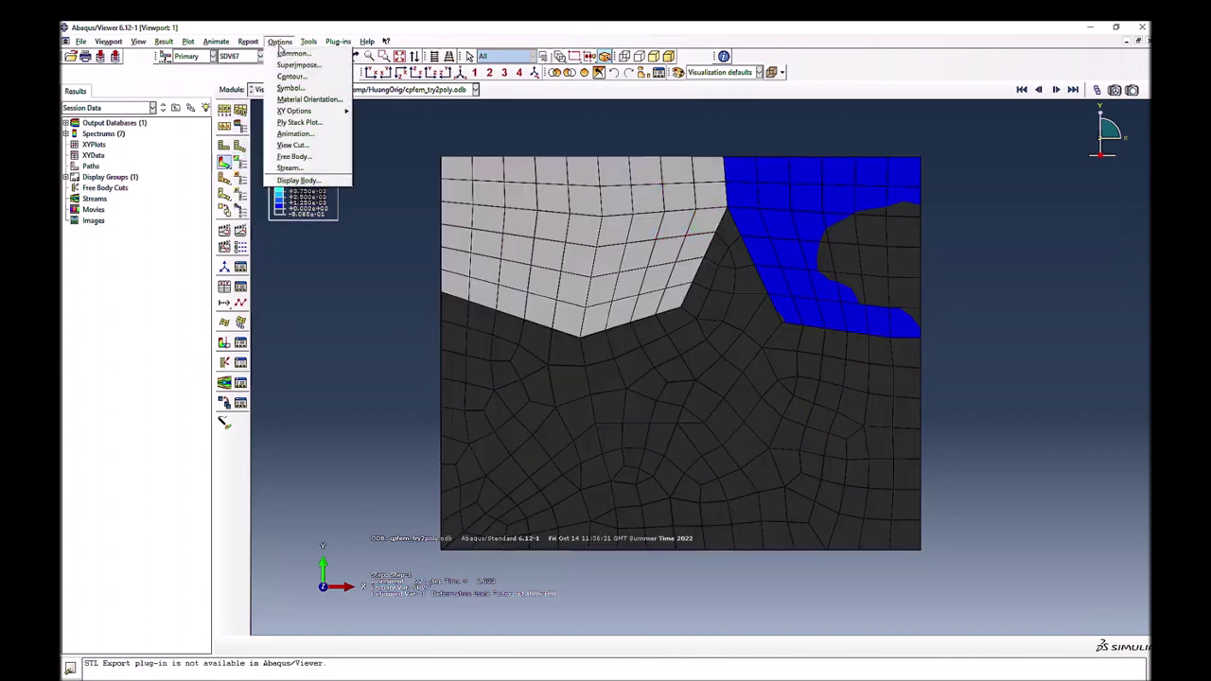
left_click(287, 86)
left_click(98, 240)
left_click(98, 273)
left_click(90, 386)
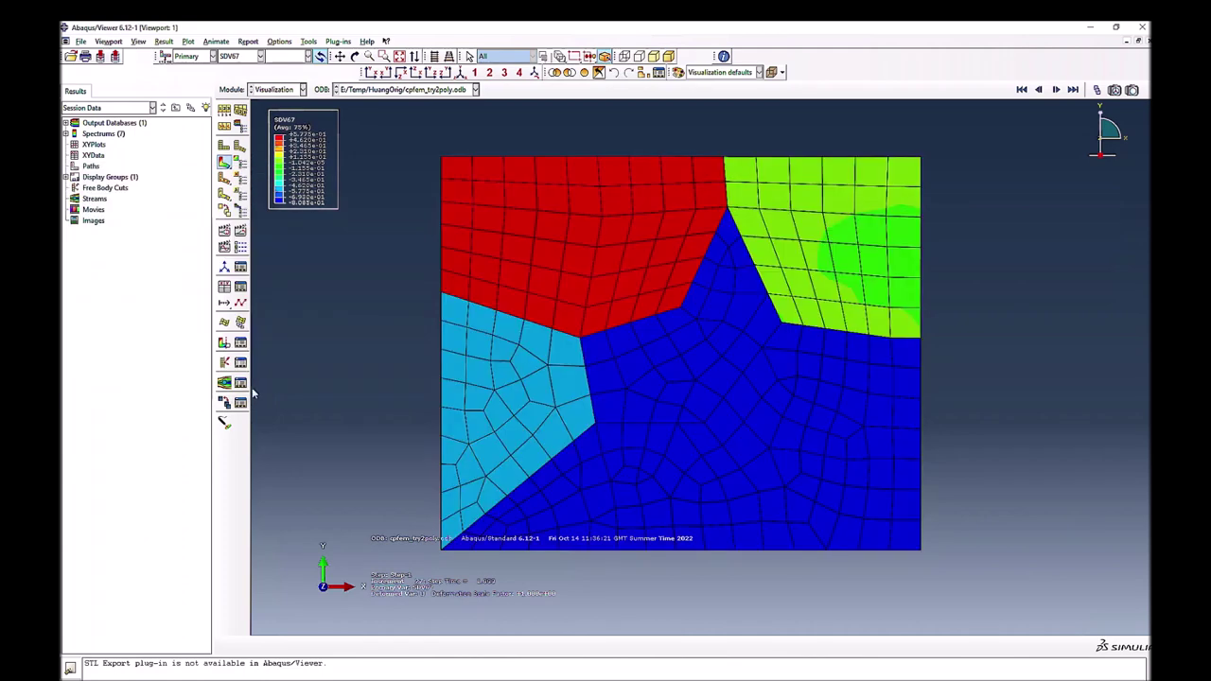
Step from the first result frame forward through the next two frames
left_click(1021, 89)
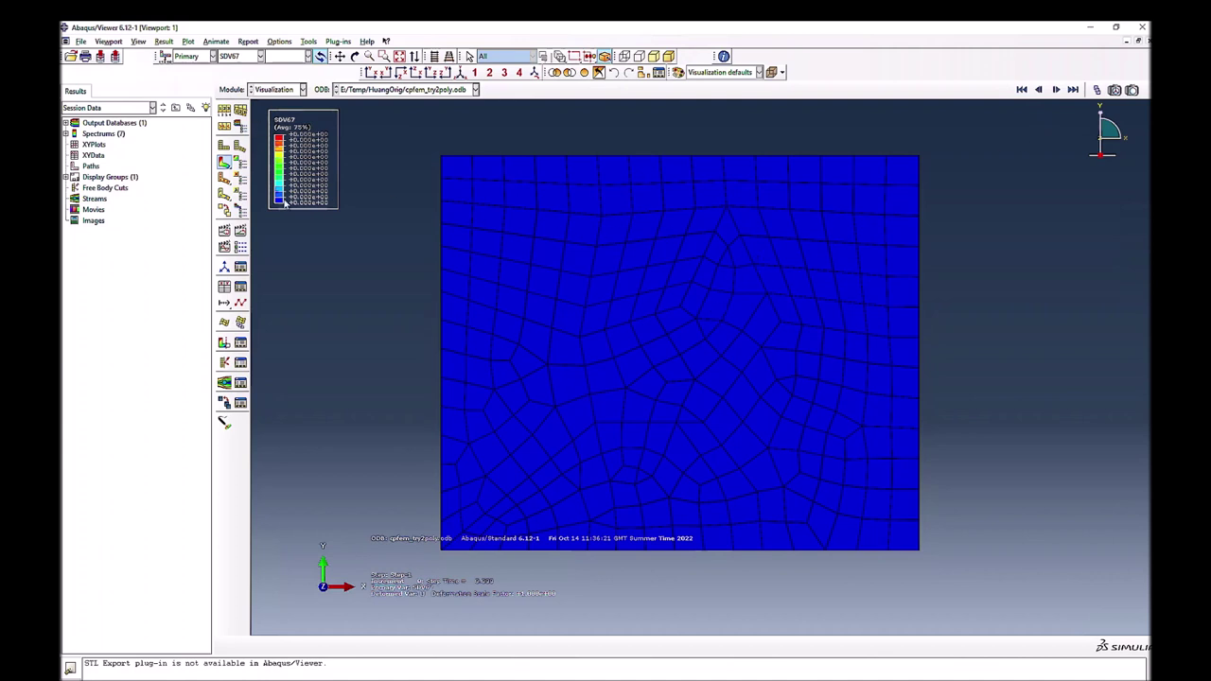
left_click(1057, 90)
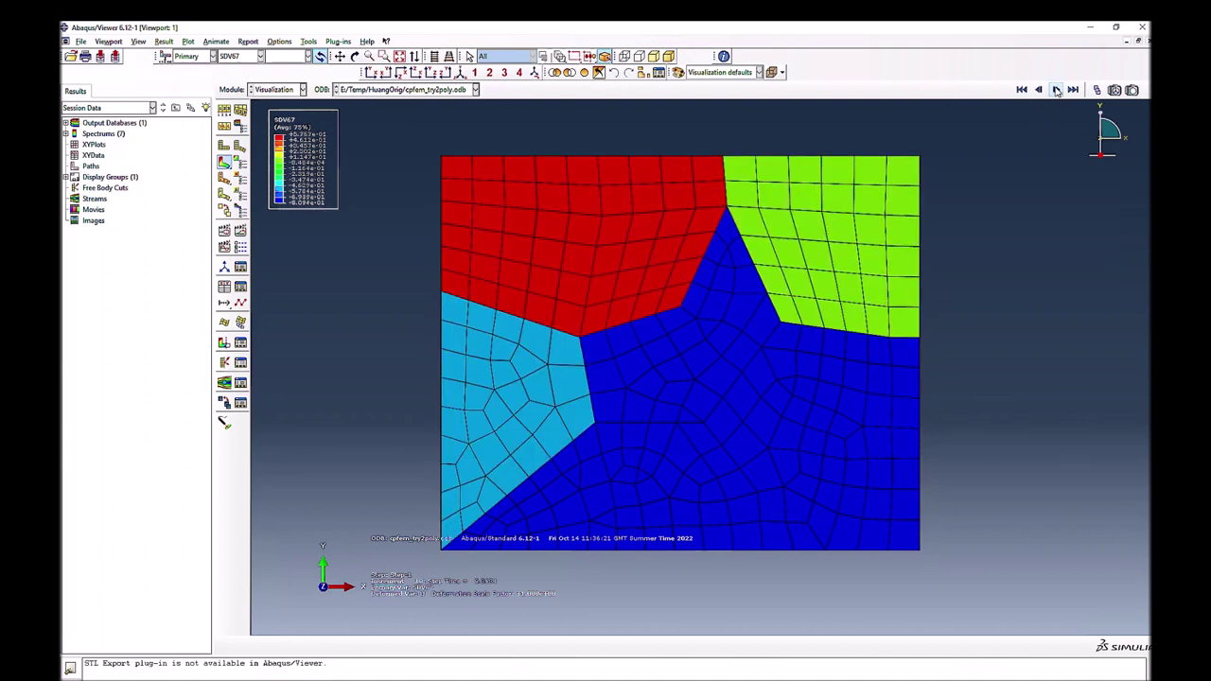
left_click(1074, 90)
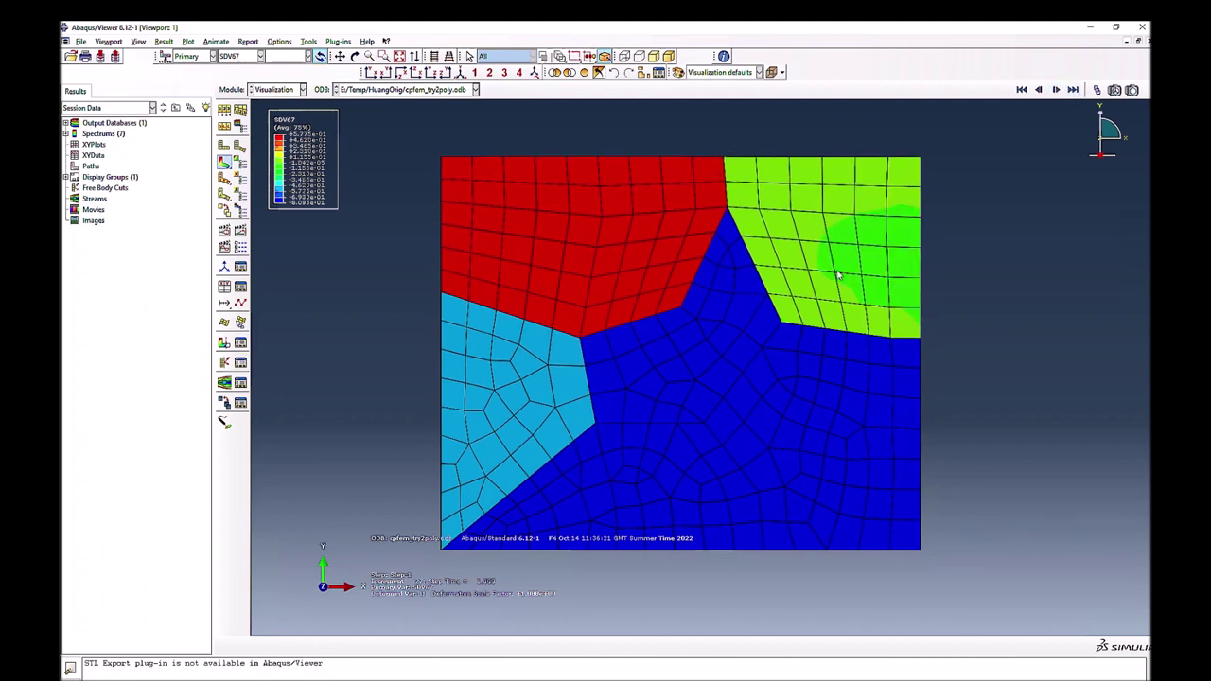